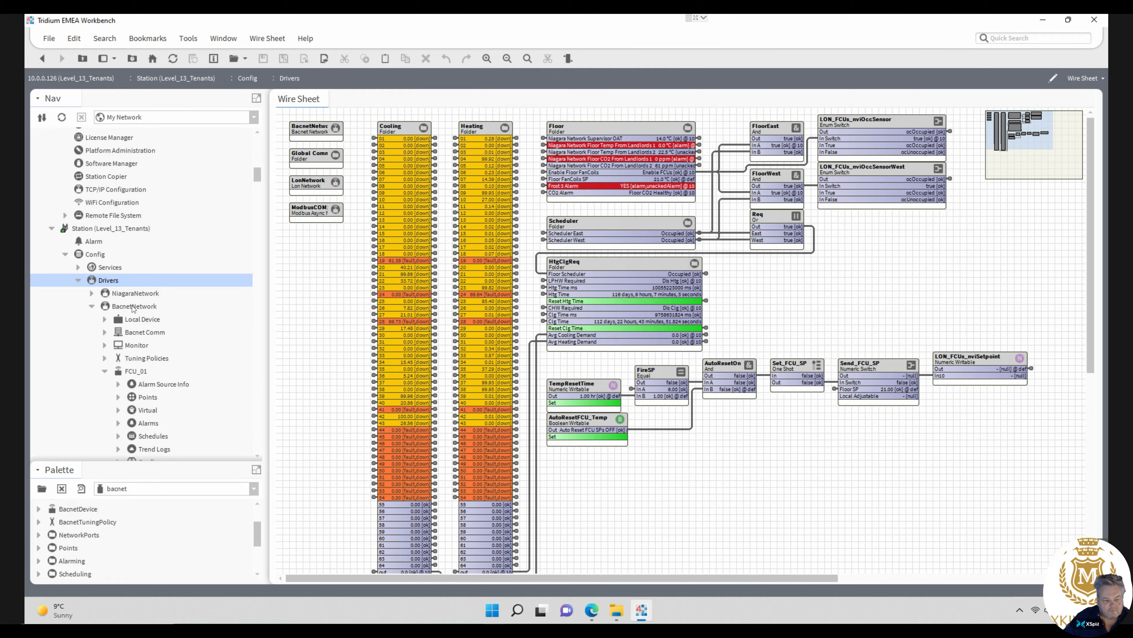
# - Open the BacnetNetwork device manager of Level_13_Tenants, review the device statuses, and check the settings of FCU_20
pyautogui.click(133, 307)
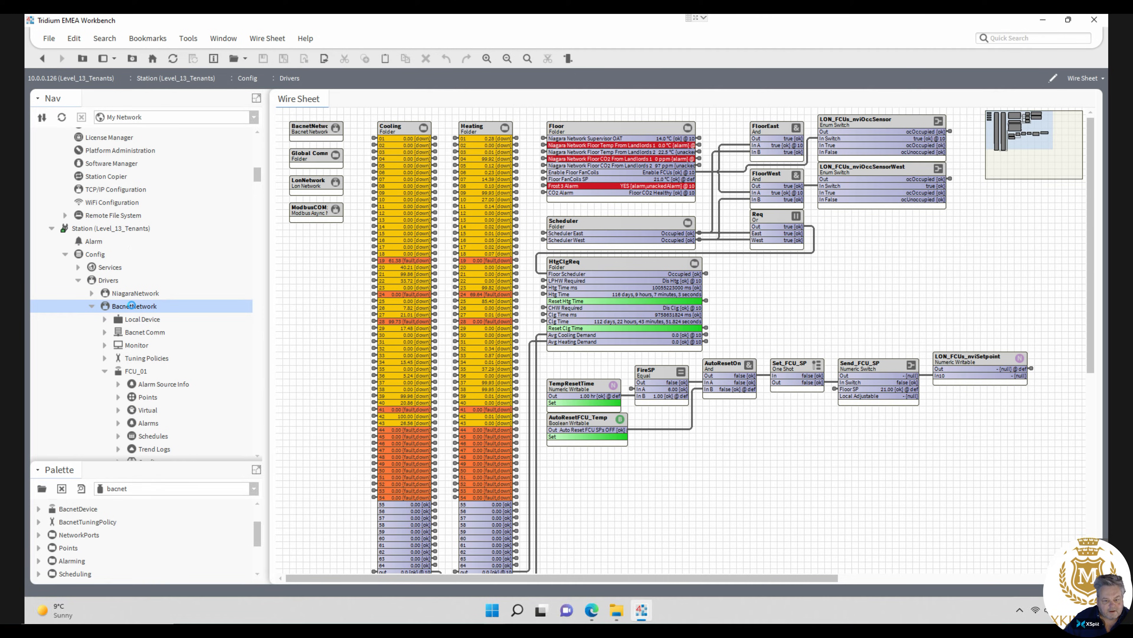
pyautogui.doubleClick(133, 308)
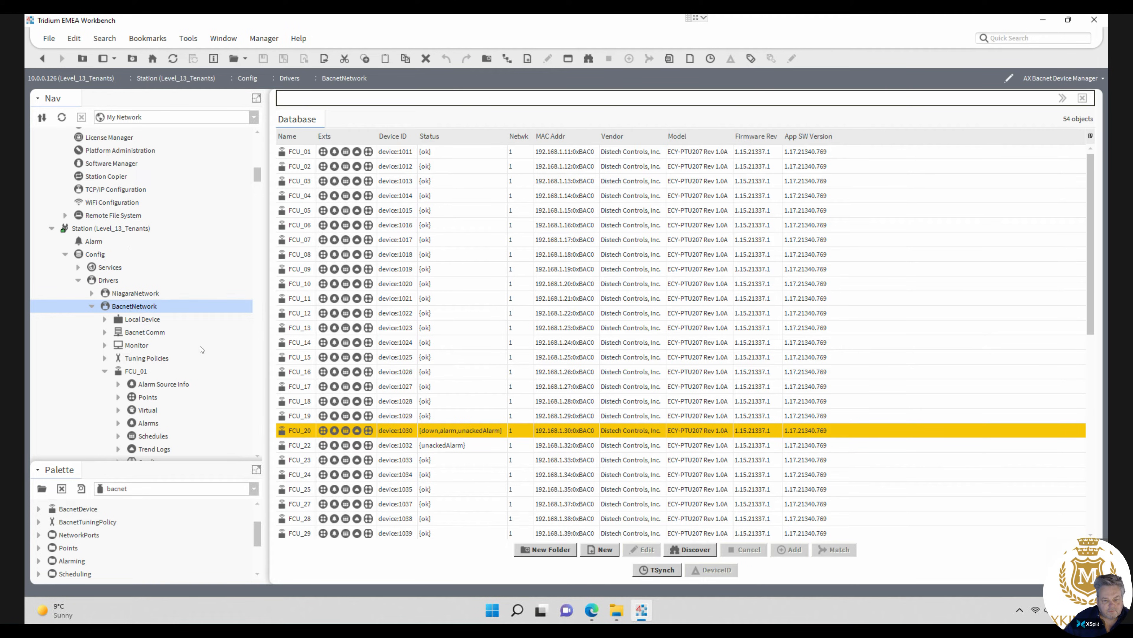
pyautogui.click(302, 432)
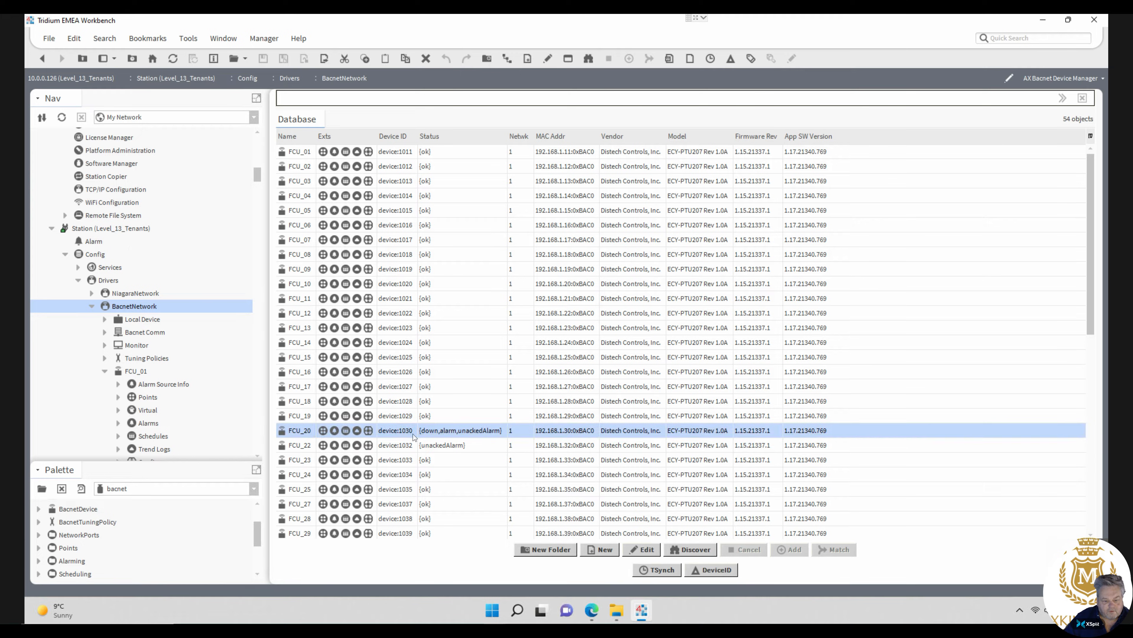
pyautogui.click(487, 417)
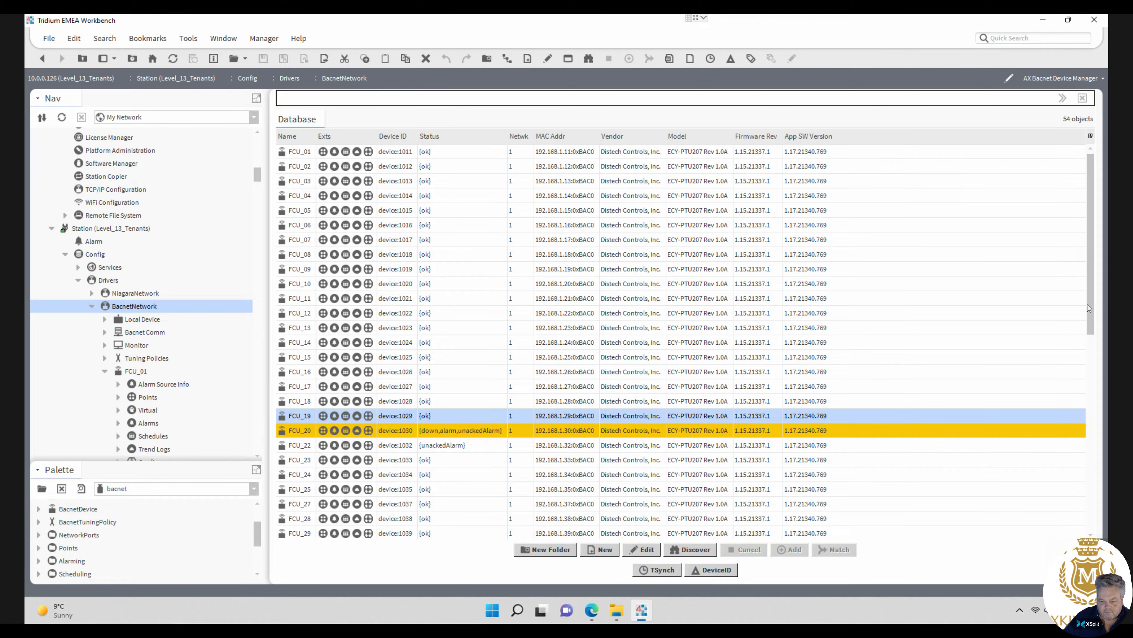
pyautogui.moveTo(1091, 316); pyautogui.dragTo(1114, 374)
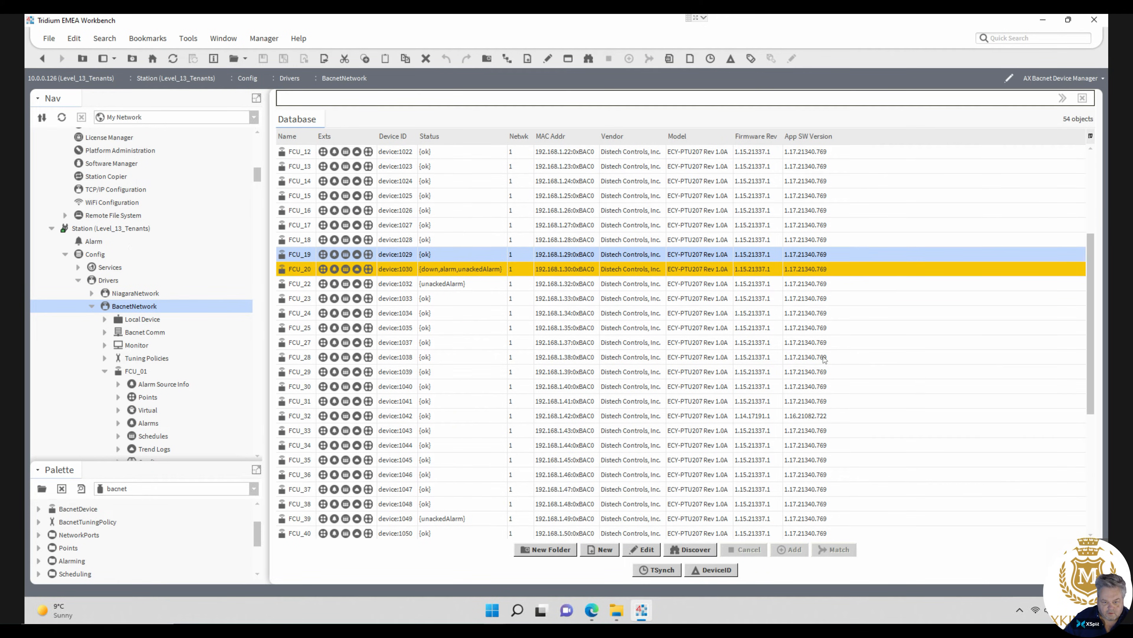
pyautogui.doubleClick(484, 270)
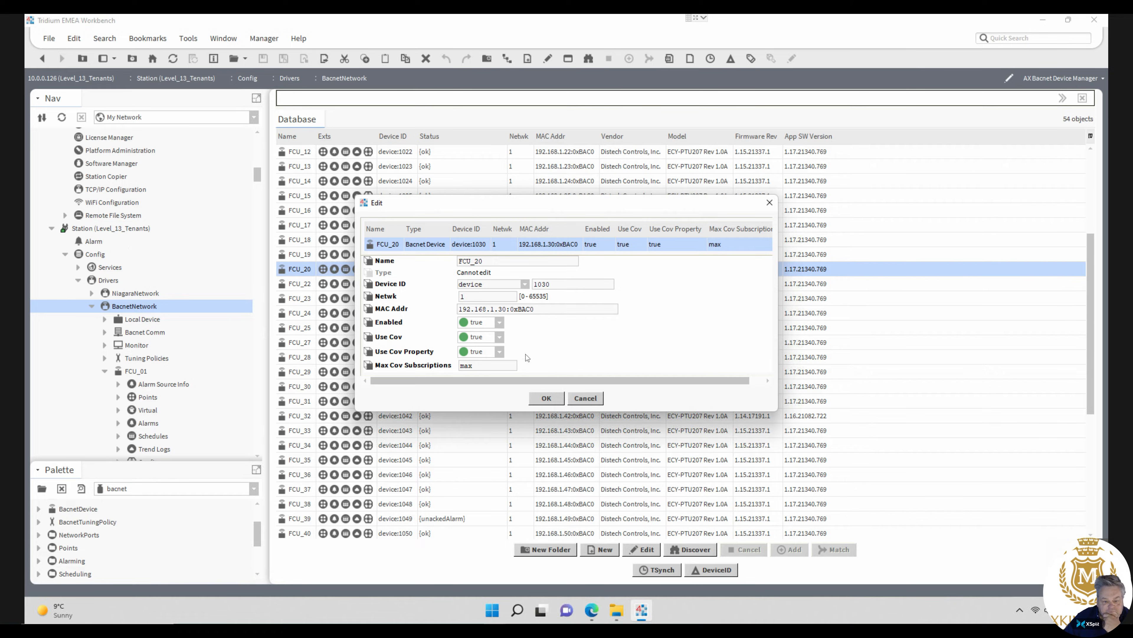
pyautogui.click(547, 398)
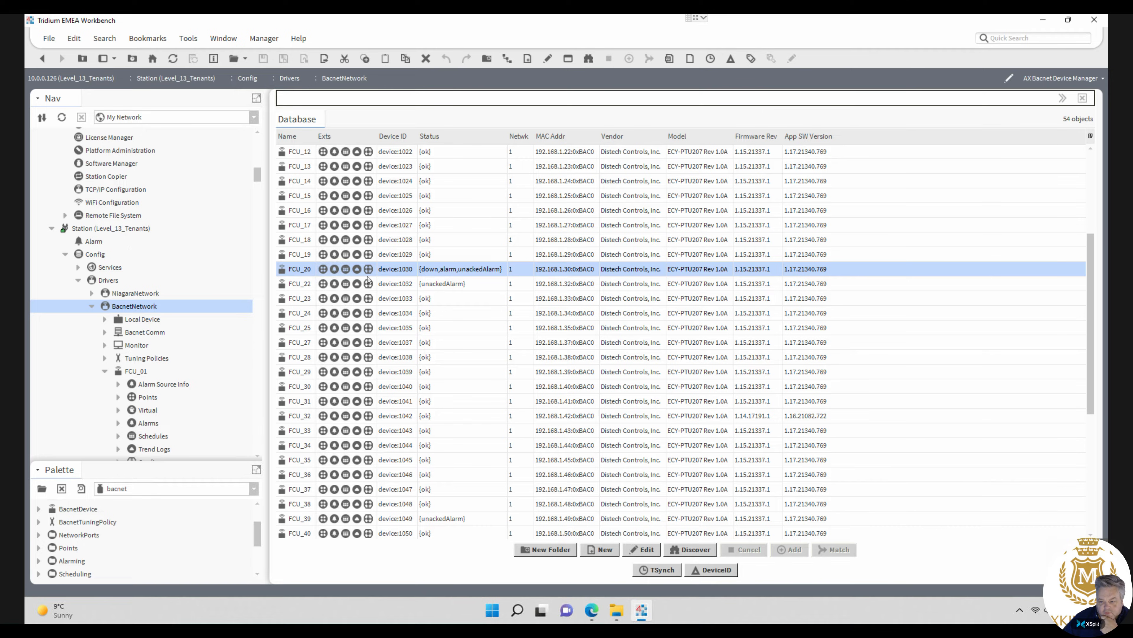
# - Open the LonNetwork device manager of Level_13_Tenants and review the Local Lon Device and FCU_01 entries
pyautogui.moveTo(260, 178); pyautogui.dragTo(261, 431)
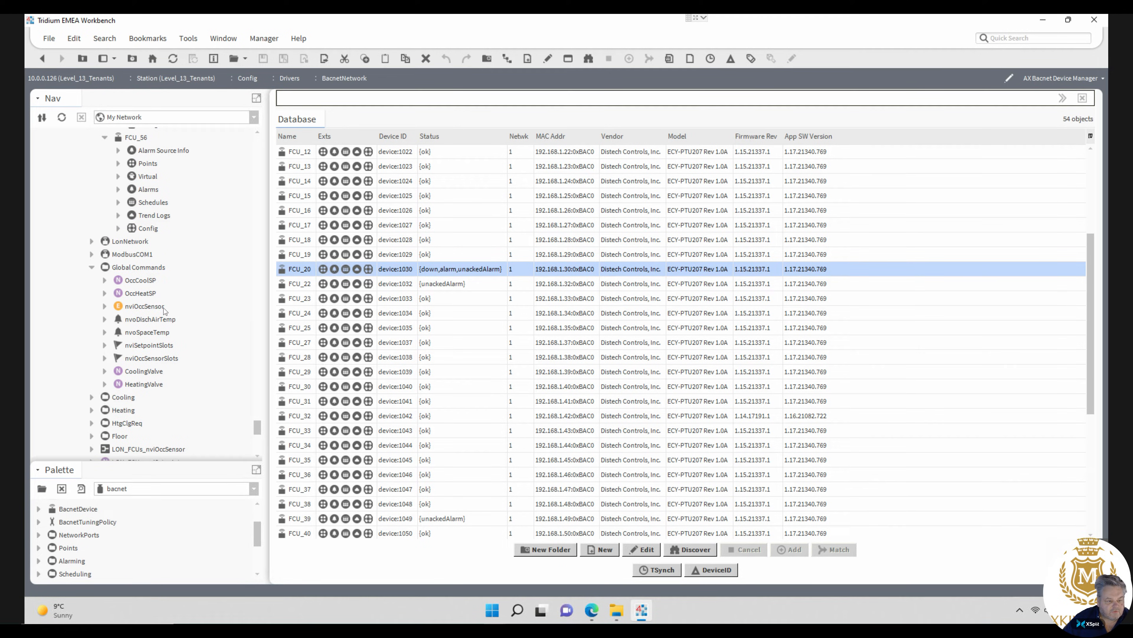
pyautogui.click(122, 246)
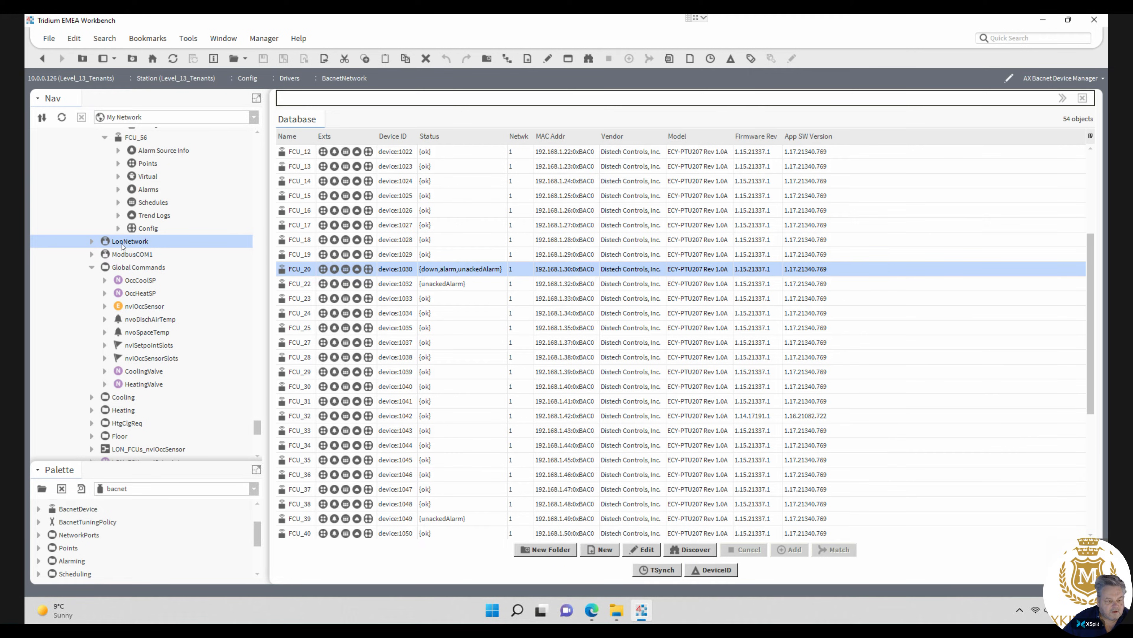
pyautogui.doubleClick(121, 243)
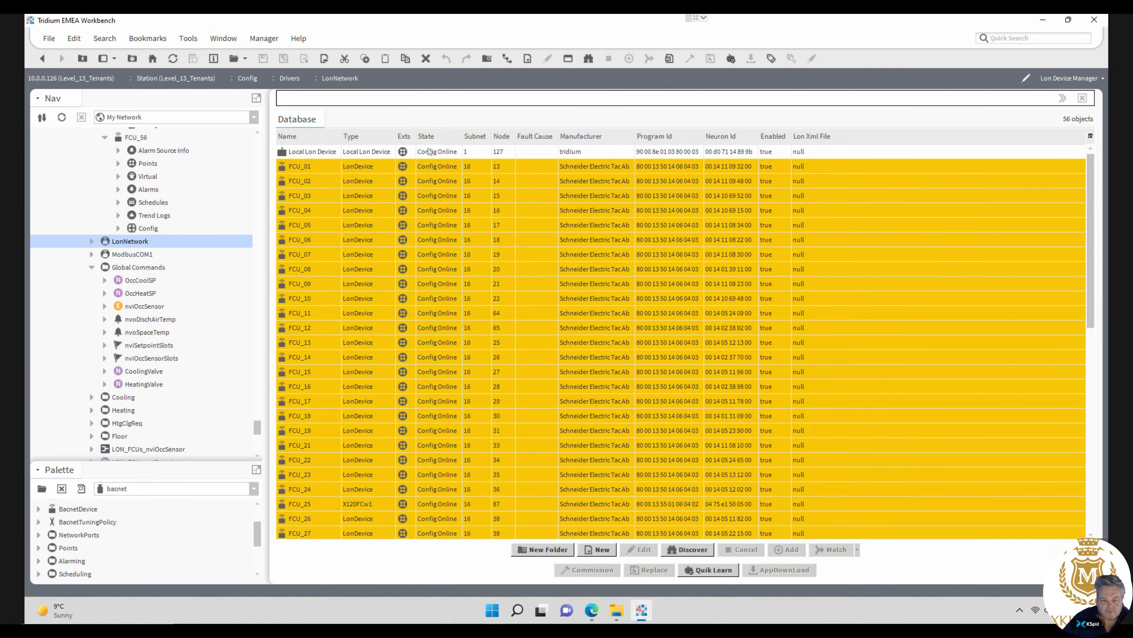
pyautogui.click(455, 152)
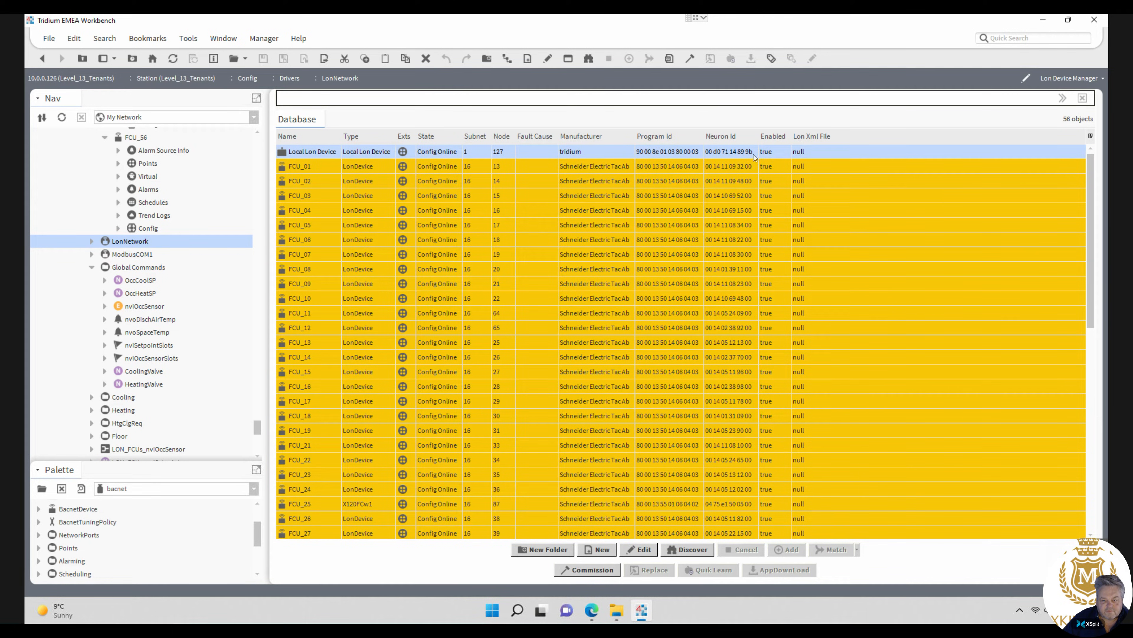
pyautogui.moveTo(1092, 212); pyautogui.dragTo(1101, 161)
pyautogui.click(377, 169)
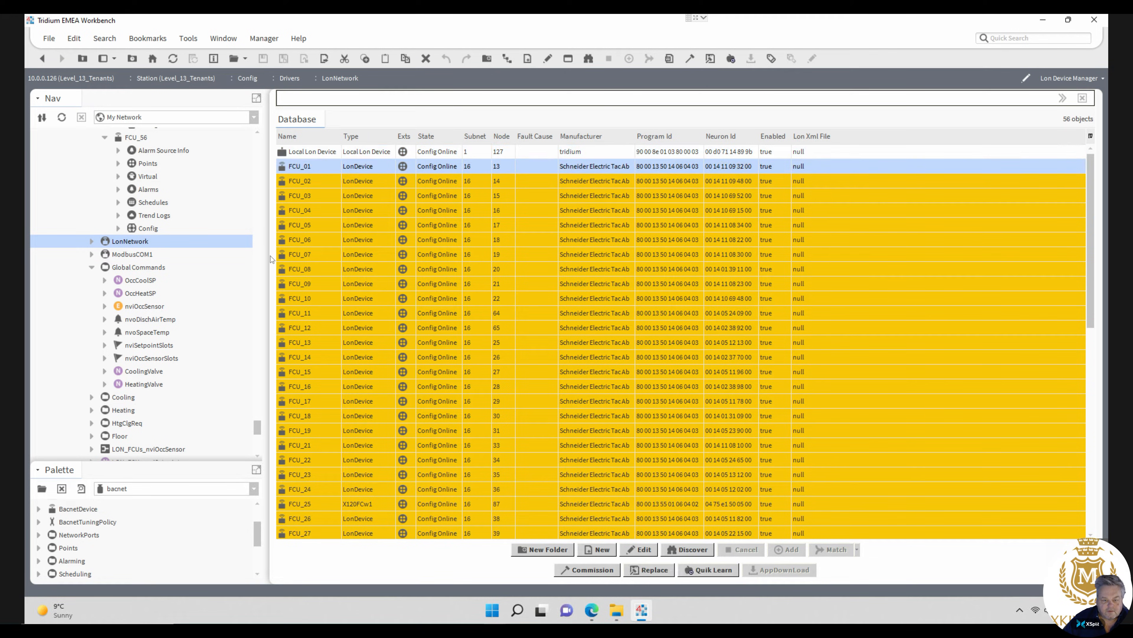
# - Open the wire sheet of the Drivers container in the Level_13_Tenants station
pyautogui.moveTo(259, 430); pyautogui.dragTo(261, 176)
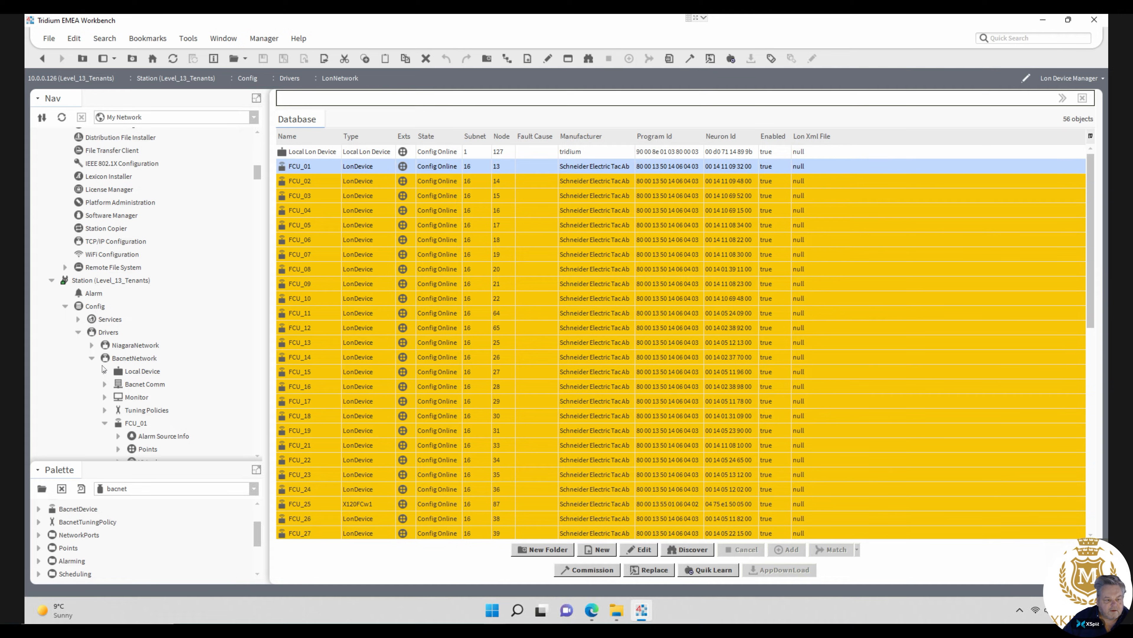
pyautogui.rightClick(110, 335)
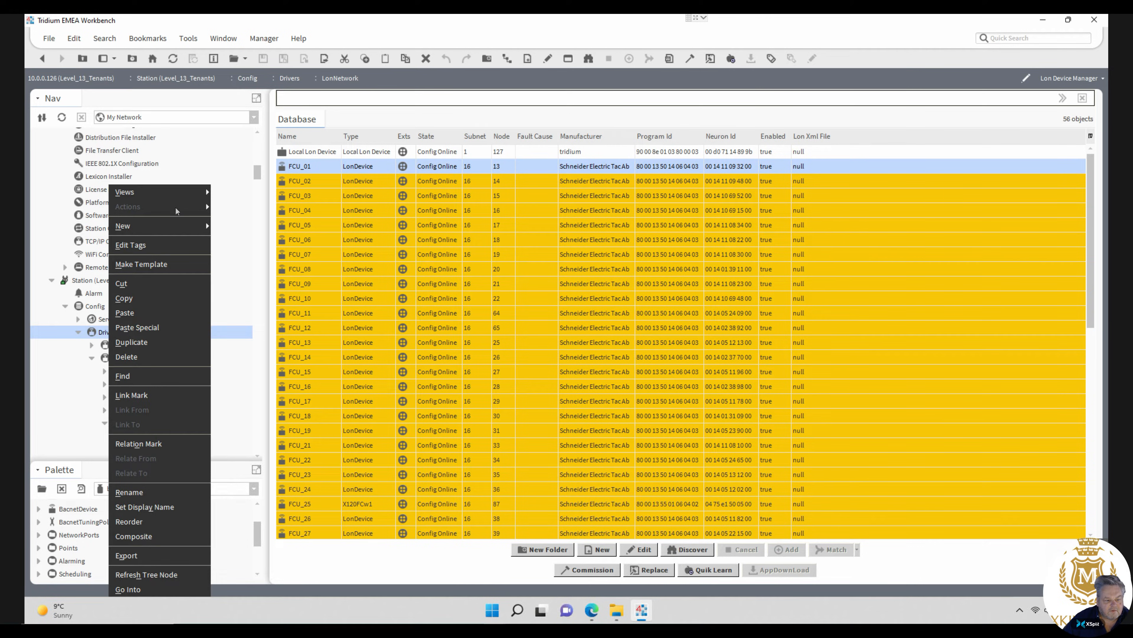
pyautogui.moveTo(213, 198)
pyautogui.click(234, 219)
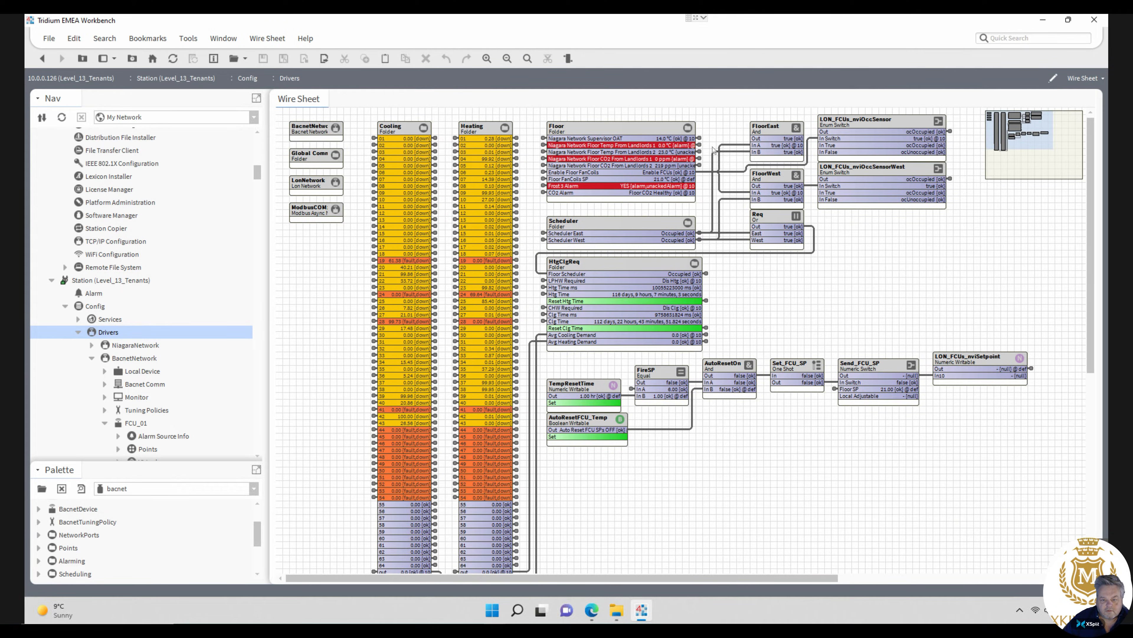
# - Examine the LON occupancy sensor switches, the LON_FCUs_nviSetpoint block, and the Cooling and Heating folder input links on the Level 13 wire sheet
pyautogui.click(875, 127)
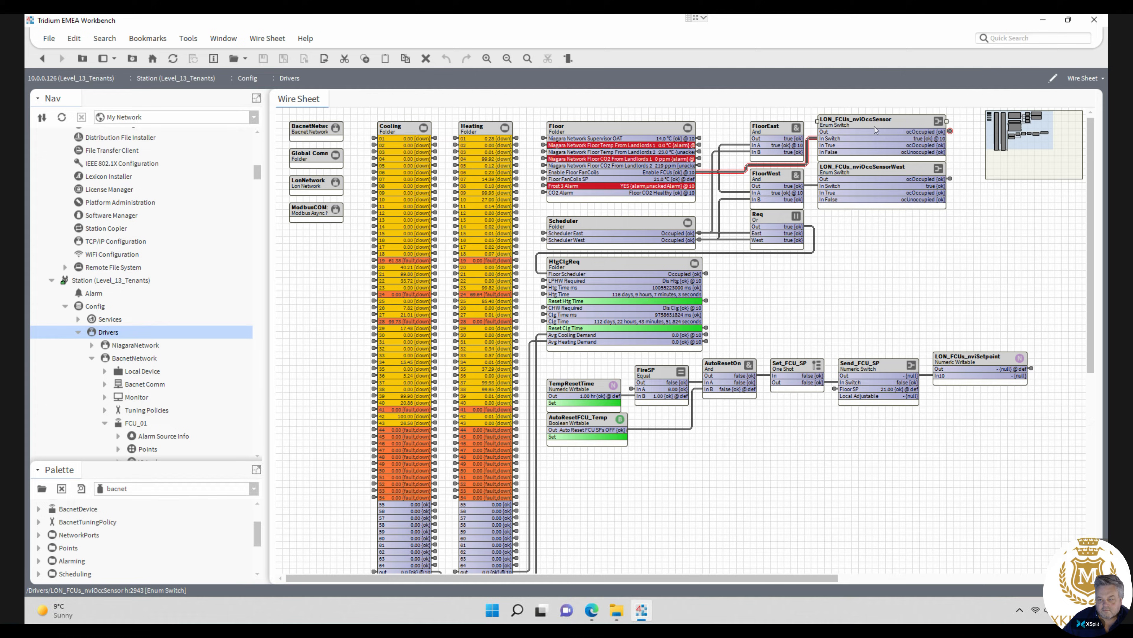
pyautogui.click(874, 169)
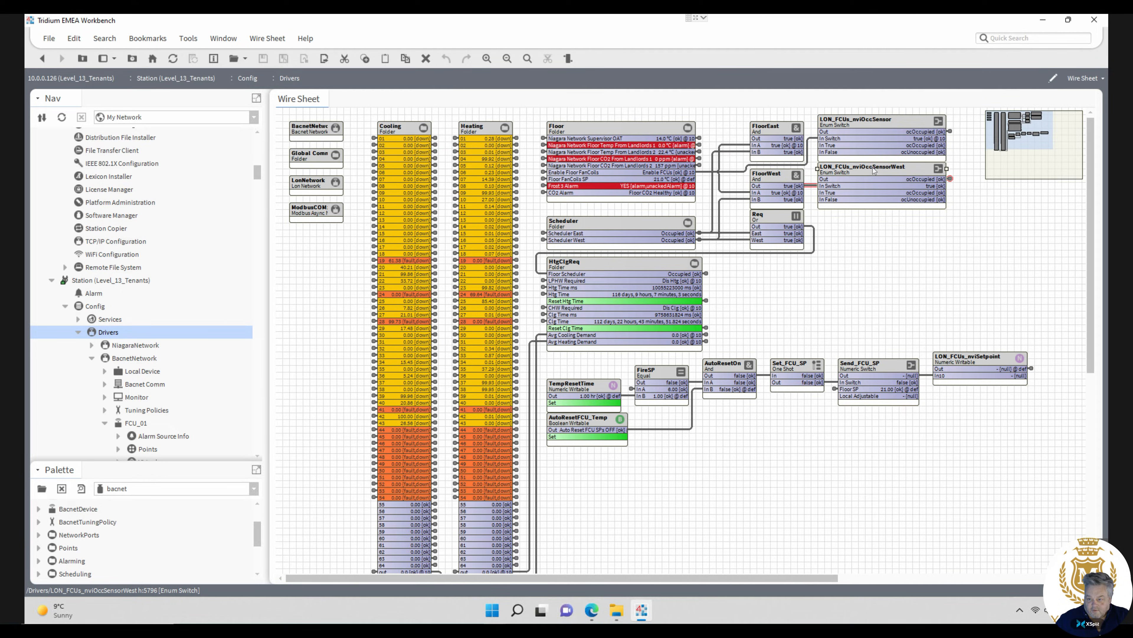
pyautogui.click(969, 363)
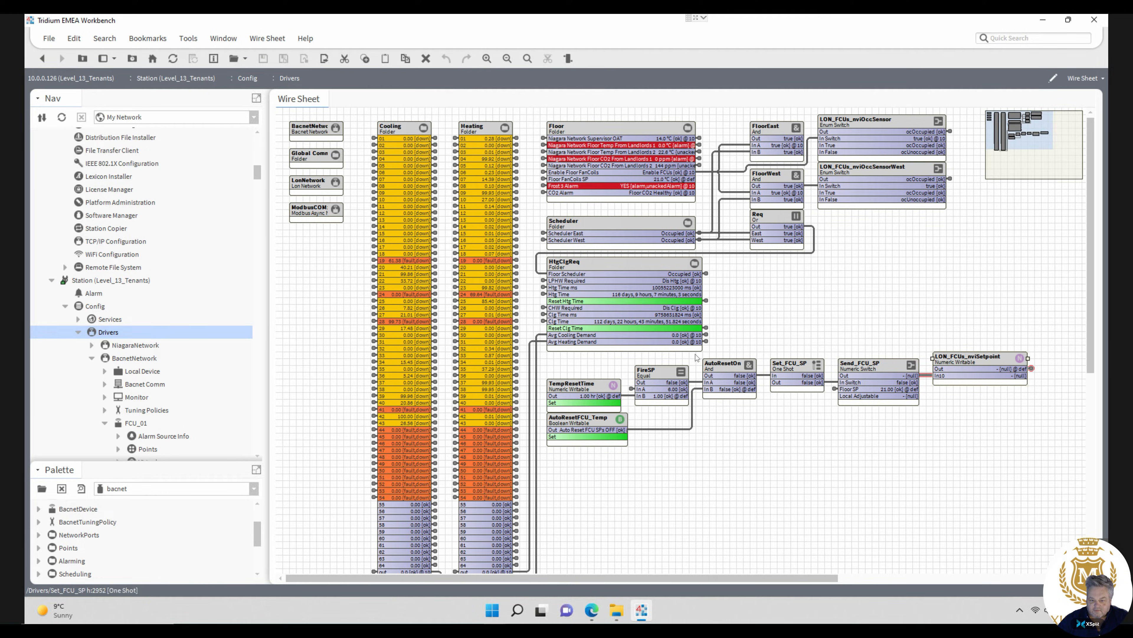
pyautogui.click(374, 139)
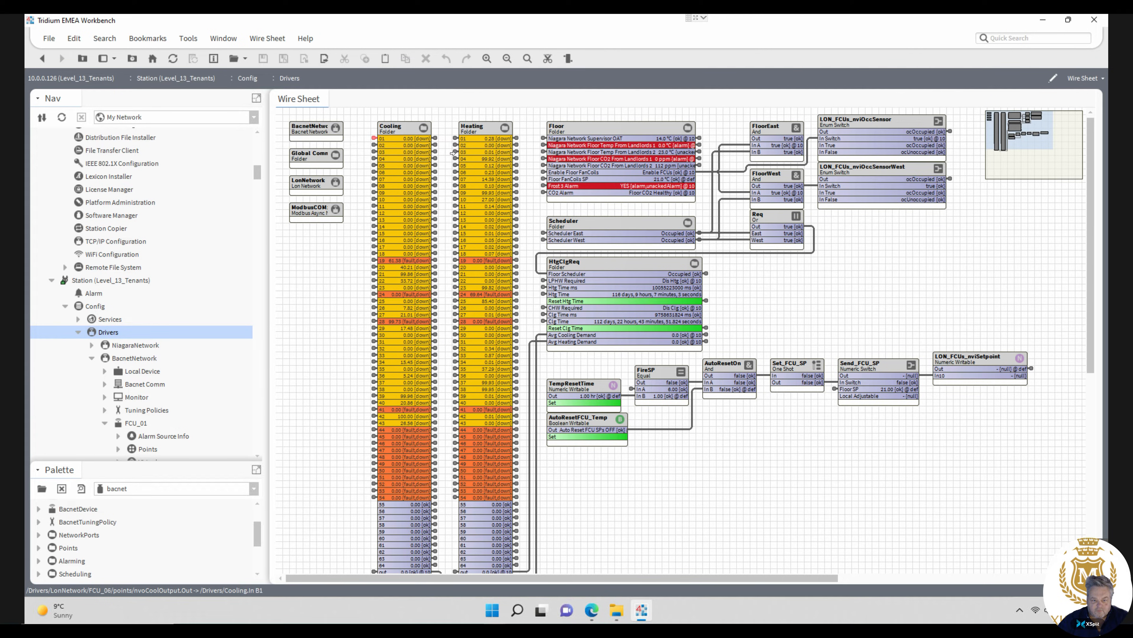
pyautogui.click(457, 141)
pyautogui.click(456, 145)
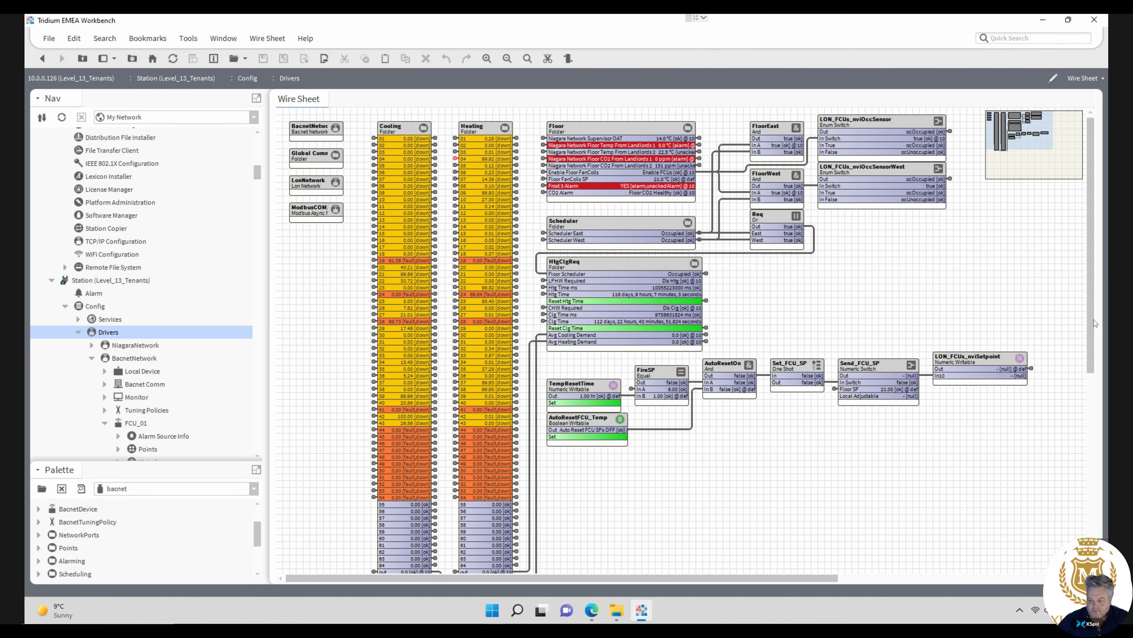
pyautogui.scroll(-3, 1096, 325)
pyautogui.scroll(3, 1101, 303)
pyautogui.click(968, 360)
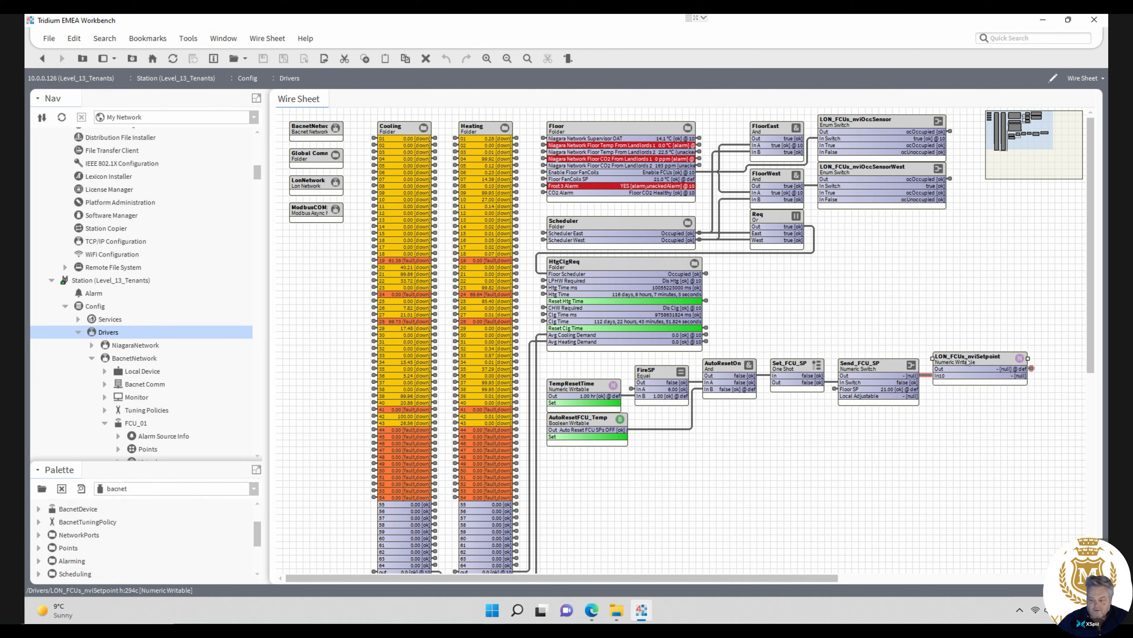
pyautogui.click(883, 130)
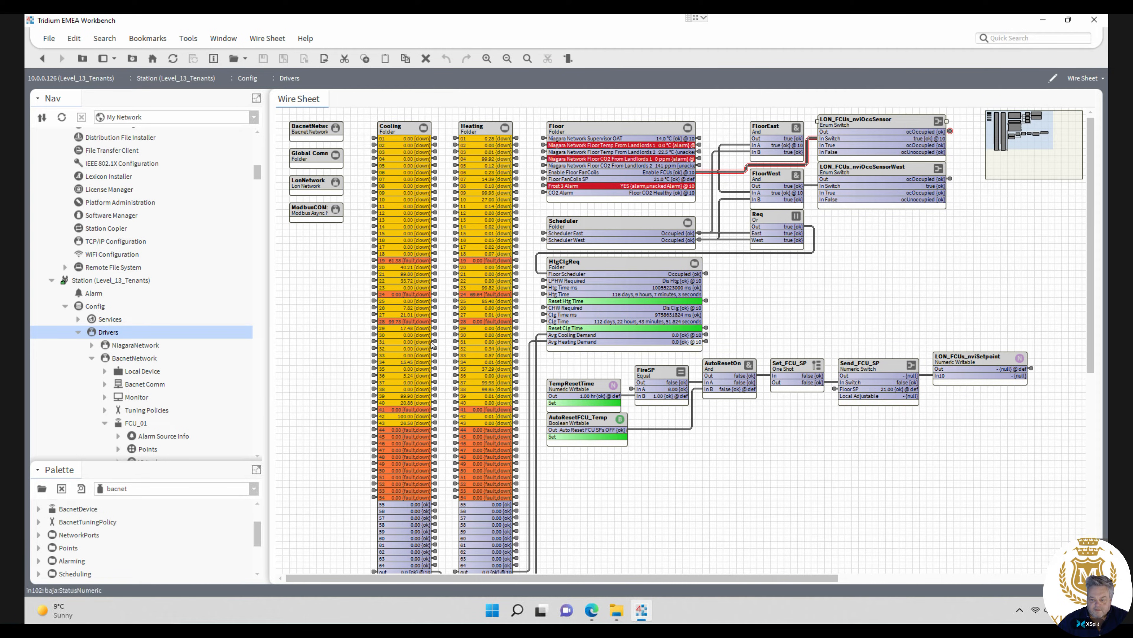
# - Open the Level_11_Tenants Drivers wire sheet and inspect its two FCU fan start blocks and the BAC_FCUs_OccCoolSP and OccHeatSP setpoint blocks
pyautogui.moveTo(258, 174); pyautogui.dragTo(261, 163)
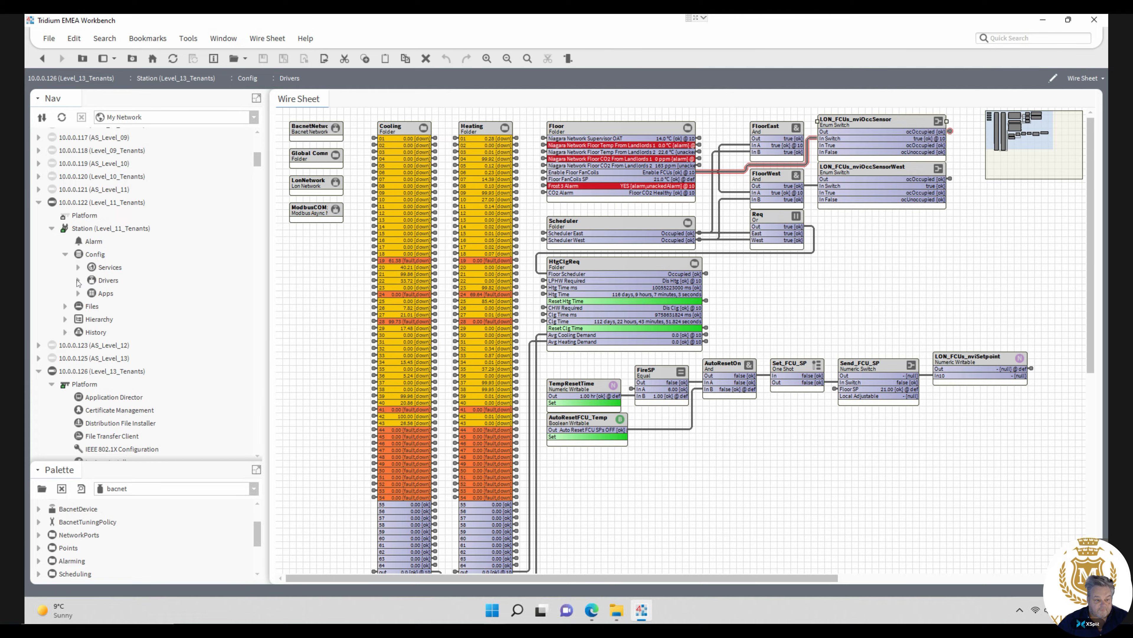
pyautogui.rightClick(106, 281)
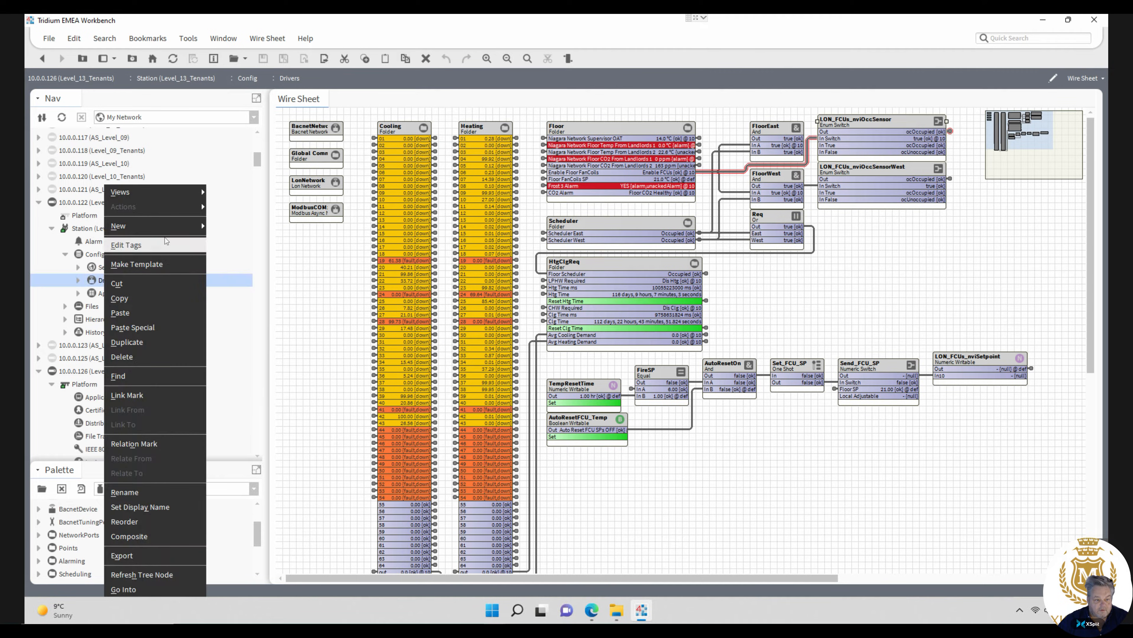
pyautogui.click(235, 222)
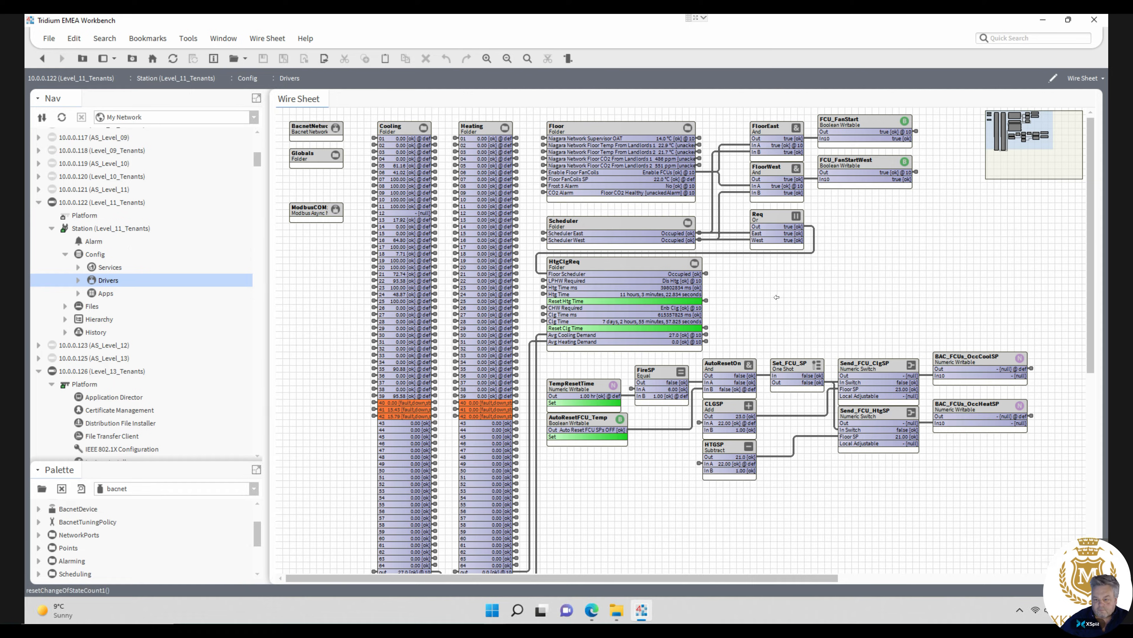
pyautogui.moveTo(935, 208); pyautogui.dragTo(820, 118)
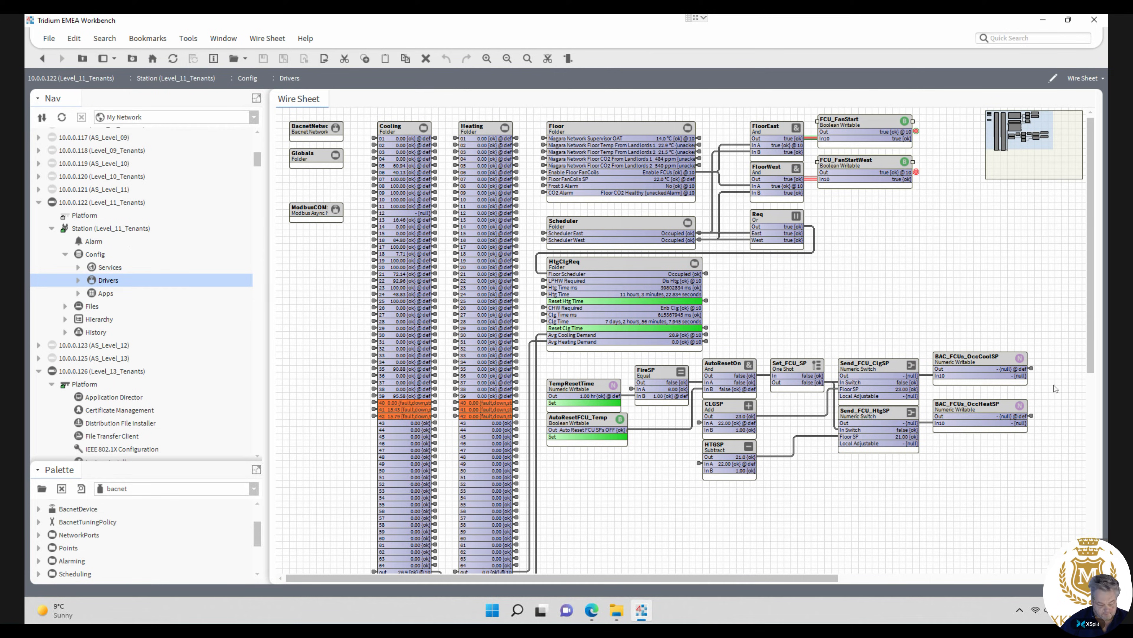
pyautogui.moveTo(1063, 469); pyautogui.dragTo(920, 340)
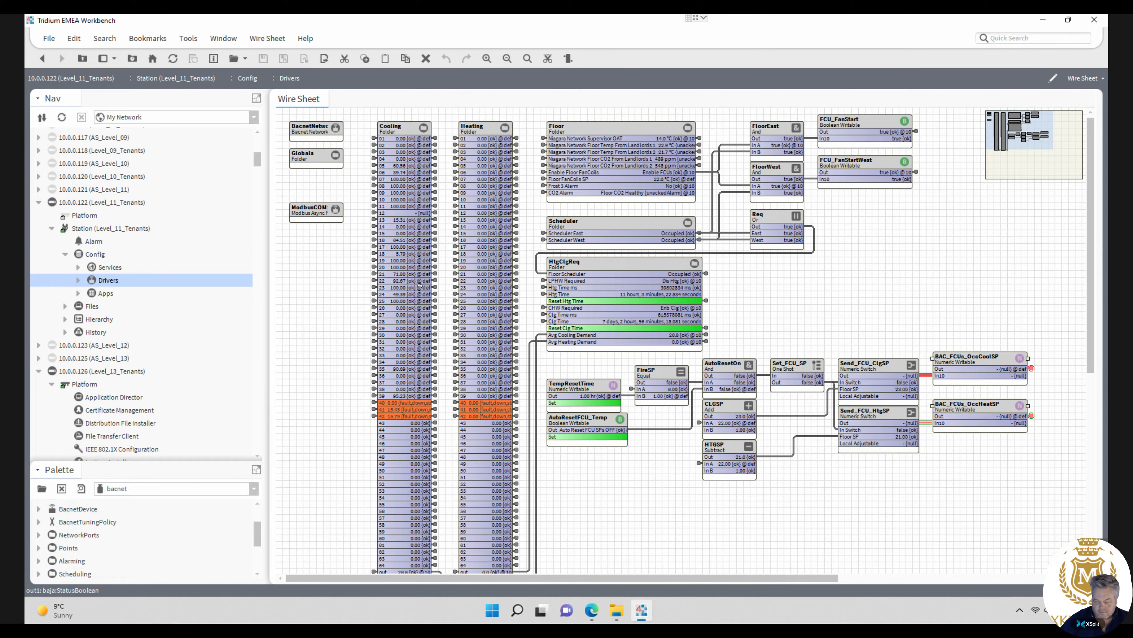
# - Collapse the Level_13_Tenants Platform node and open that station's Drivers wire sheet in a separate tab beside the Level 11 one
pyautogui.moveTo(260, 161); pyautogui.dragTo(260, 166)
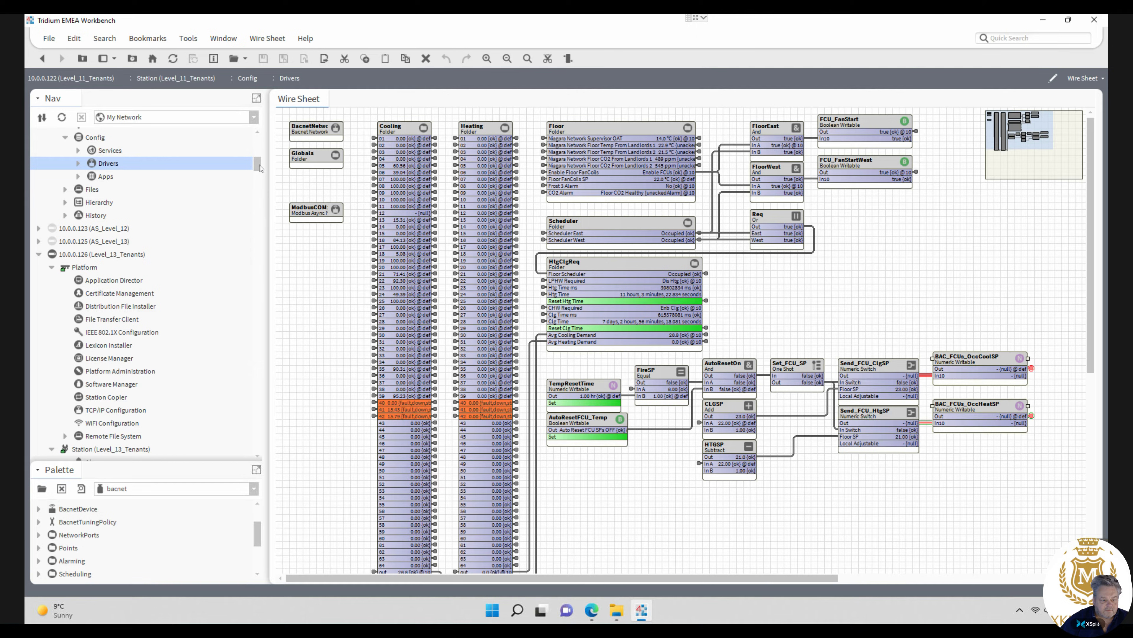
pyautogui.click(51, 268)
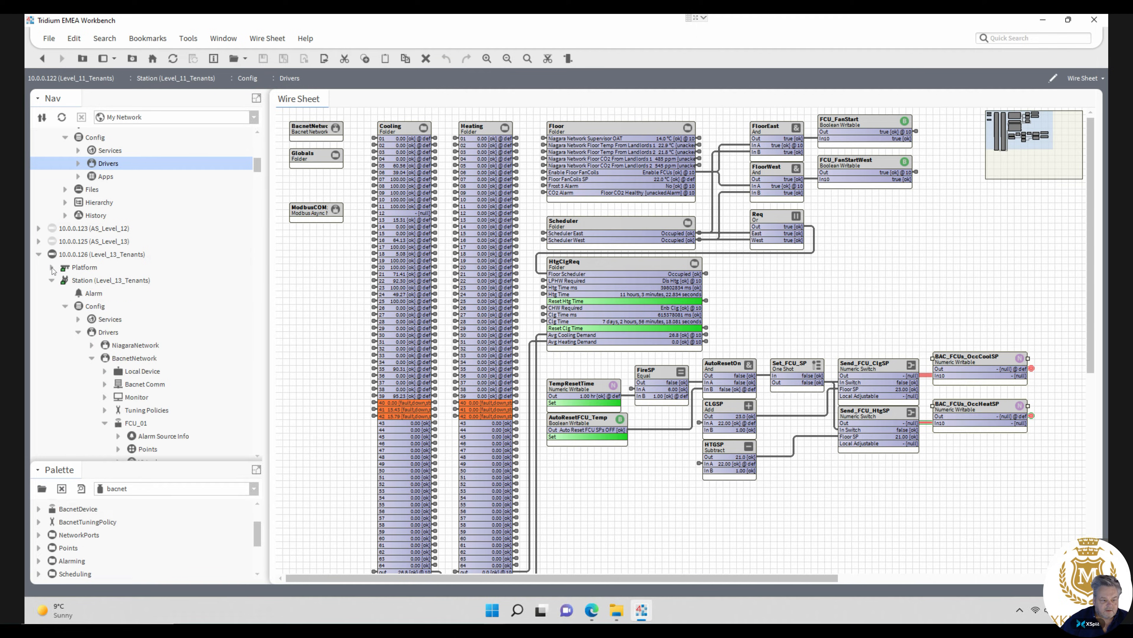
pyautogui.rightClick(109, 332)
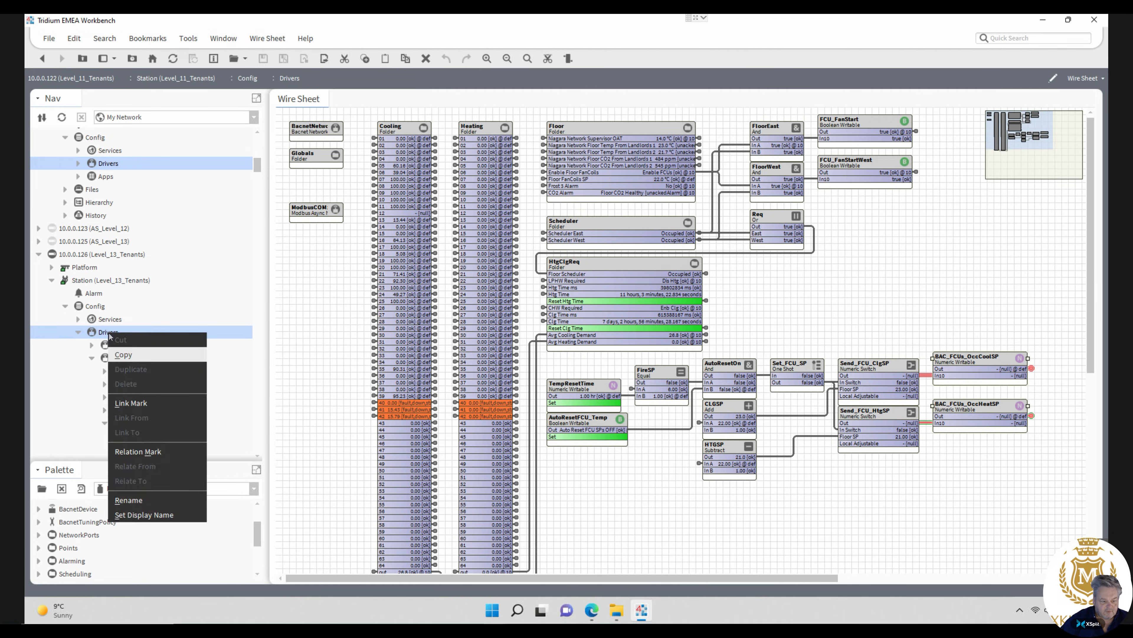
pyautogui.click(105, 334)
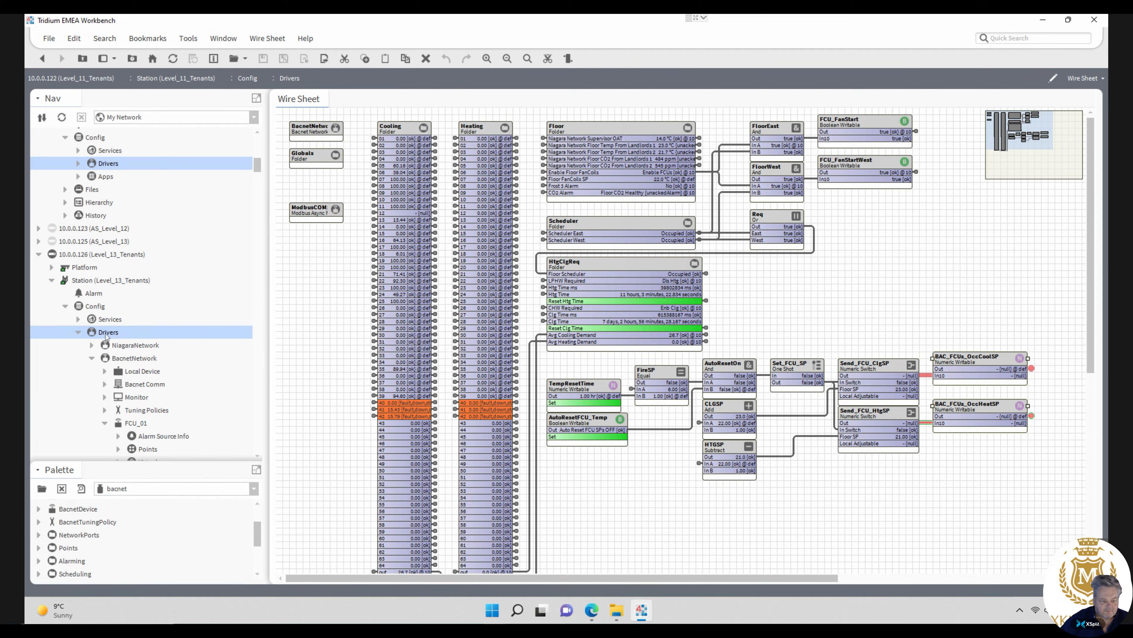
pyautogui.rightClick(107, 335)
pyautogui.click(99, 337)
pyautogui.click(118, 347)
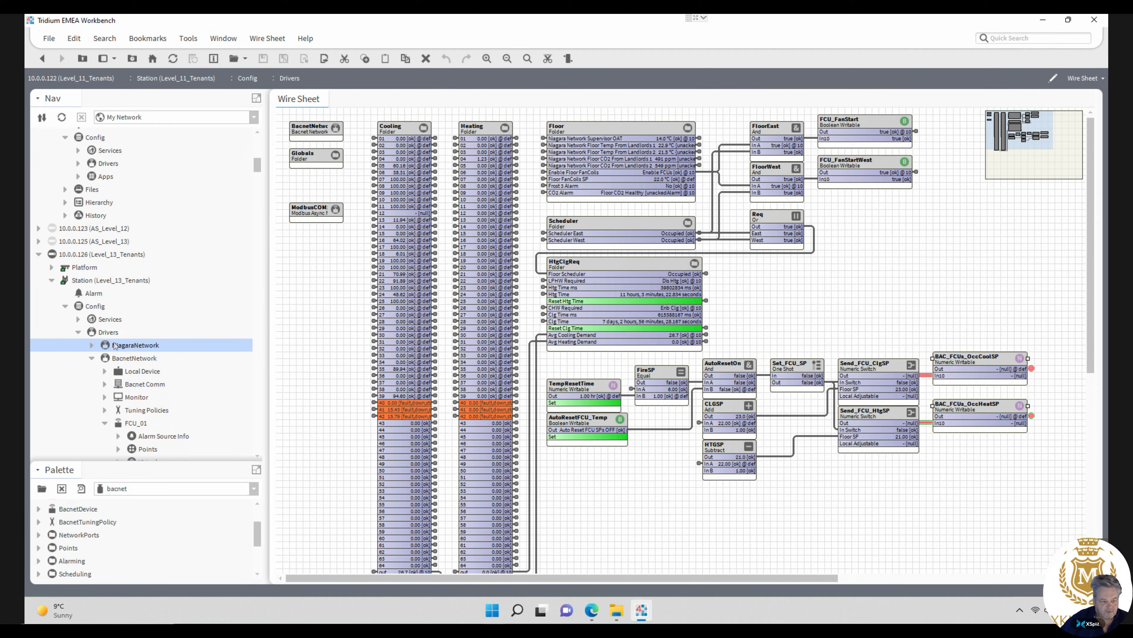
pyautogui.rightClick(106, 334)
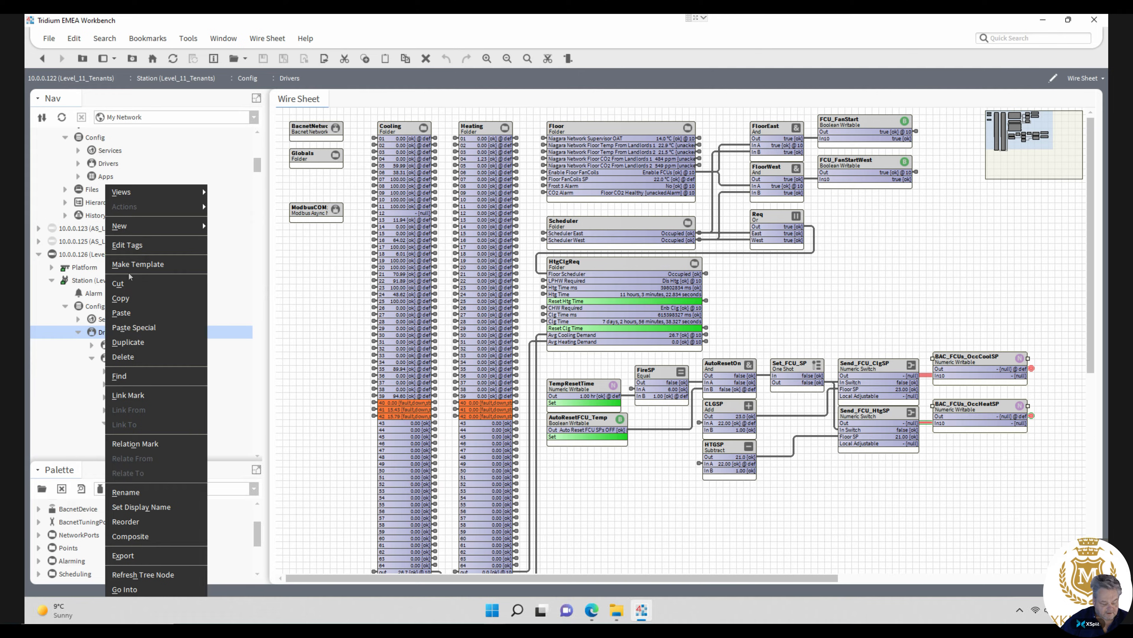
pyautogui.moveTo(171, 197)
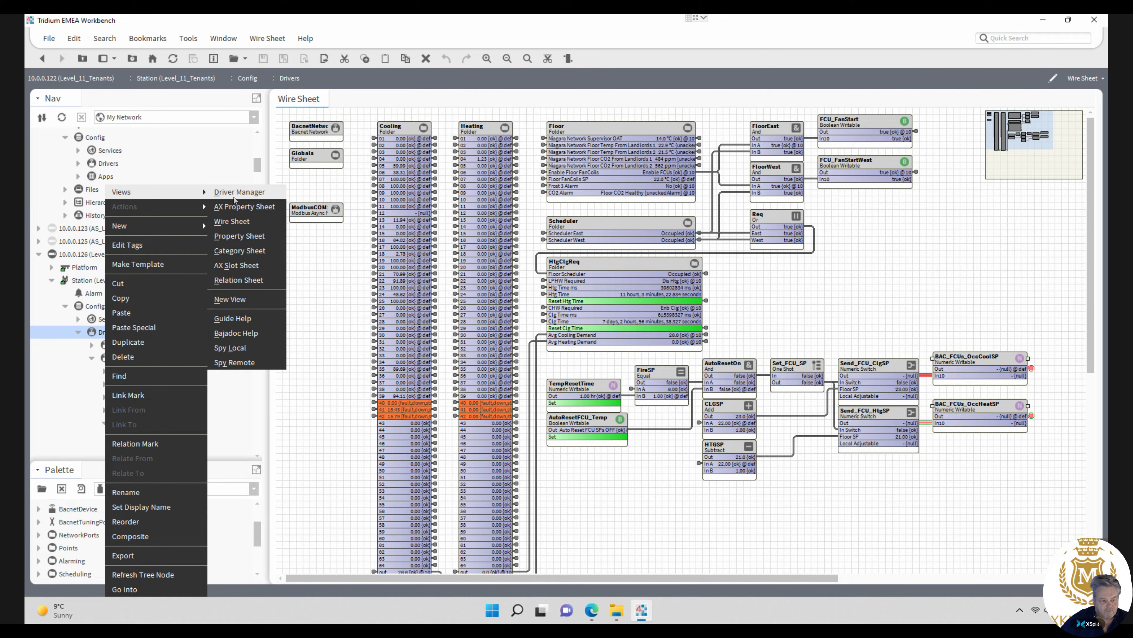
pyautogui.click(232, 221)
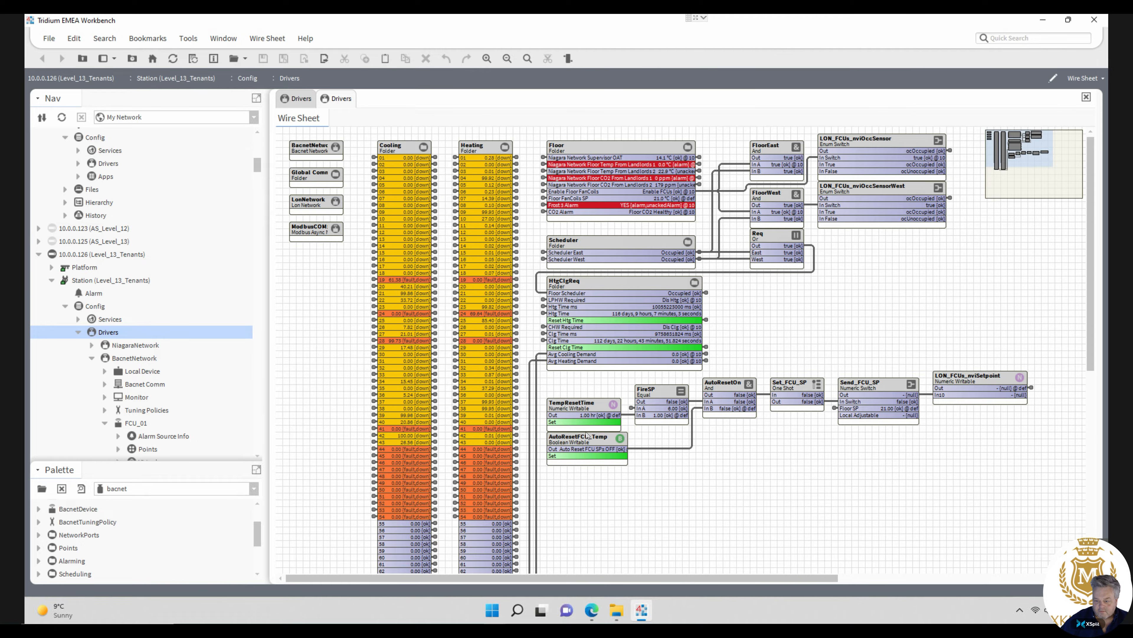
# - Compare the Level 11 and Level 13 Drivers wire sheets, focusing on the fan start, occupancy sensor and setpoint blocks
pyautogui.click(304, 99)
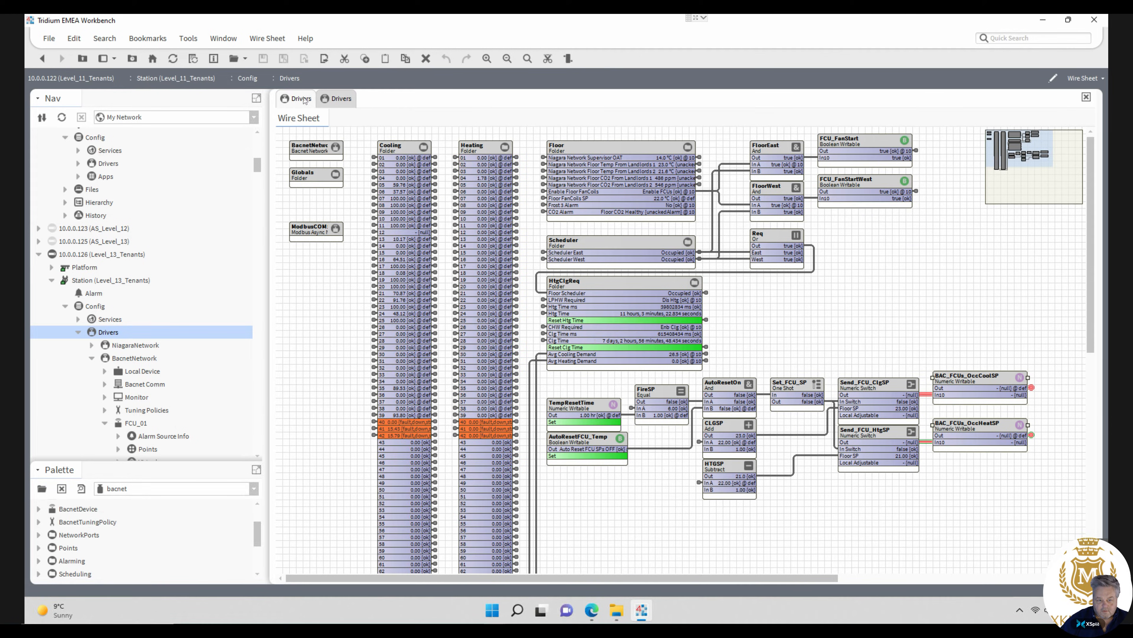
pyautogui.click(341, 99)
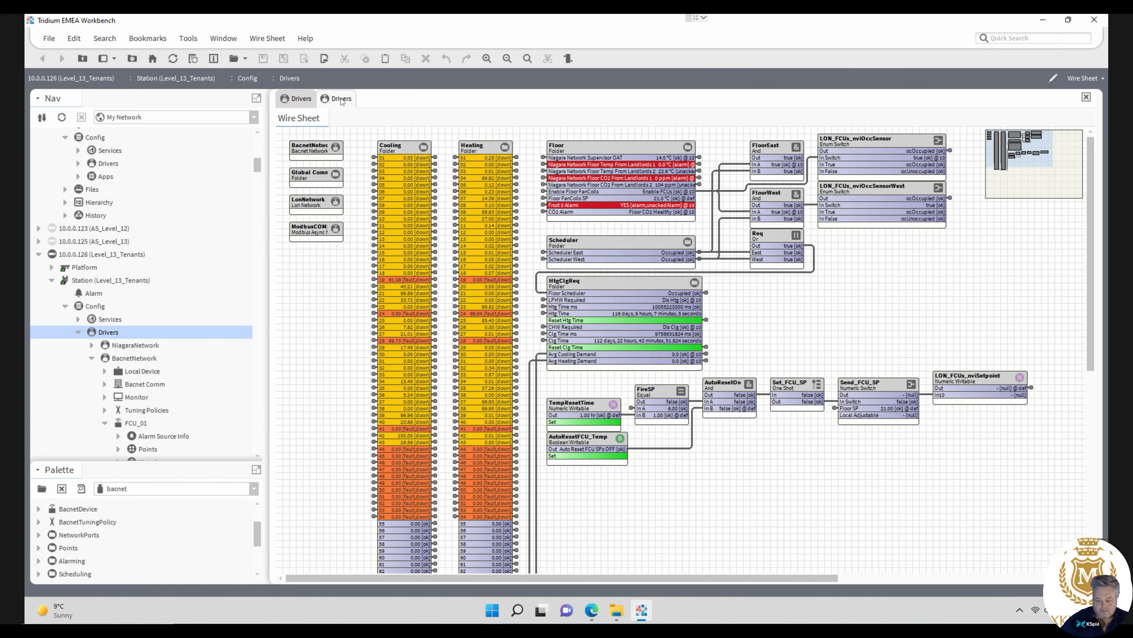
pyautogui.click(301, 99)
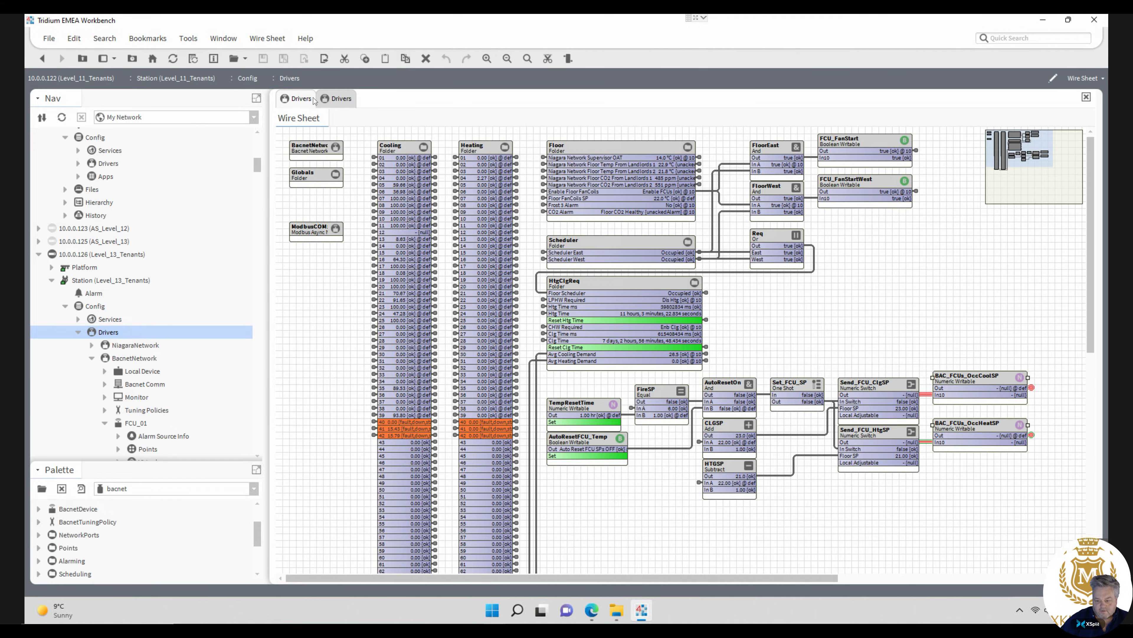
pyautogui.click(340, 99)
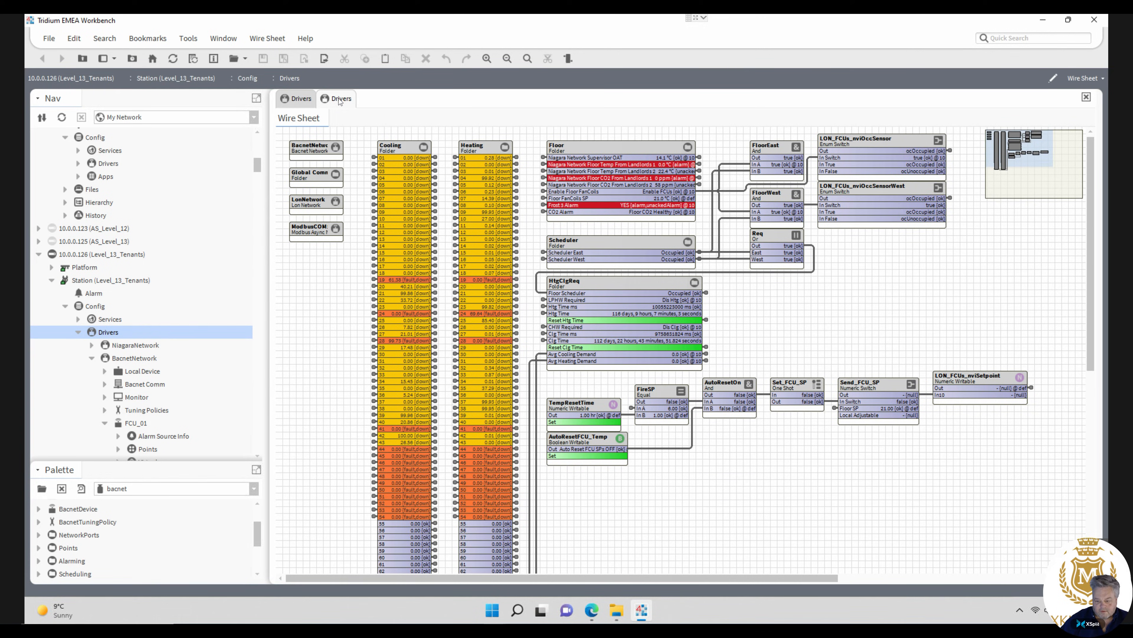
pyautogui.click(301, 99)
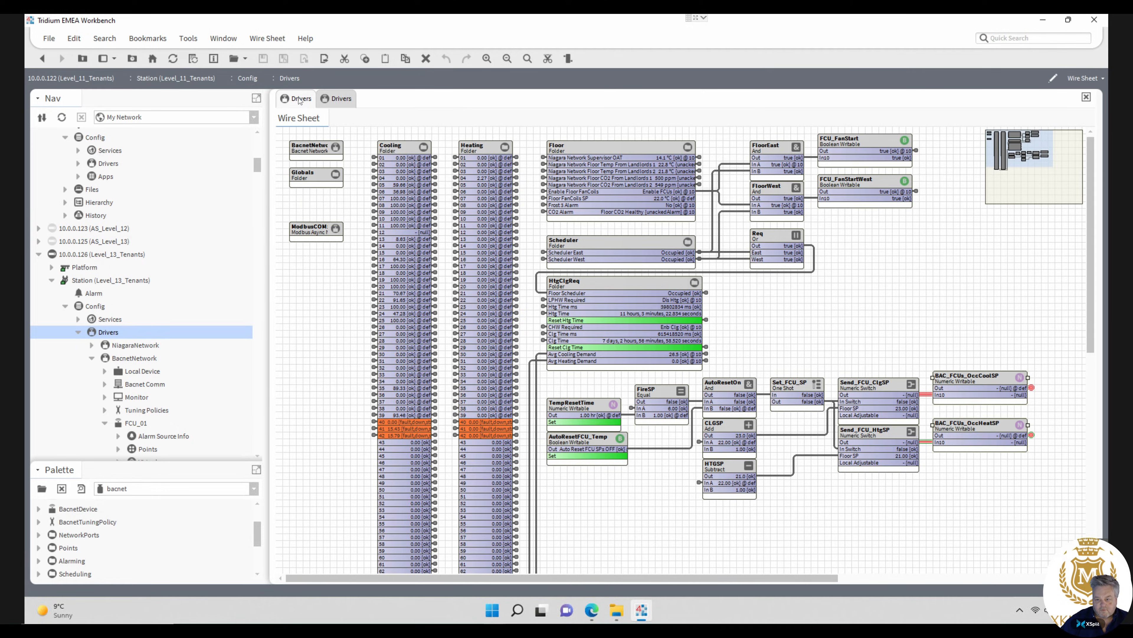
pyautogui.click(340, 99)
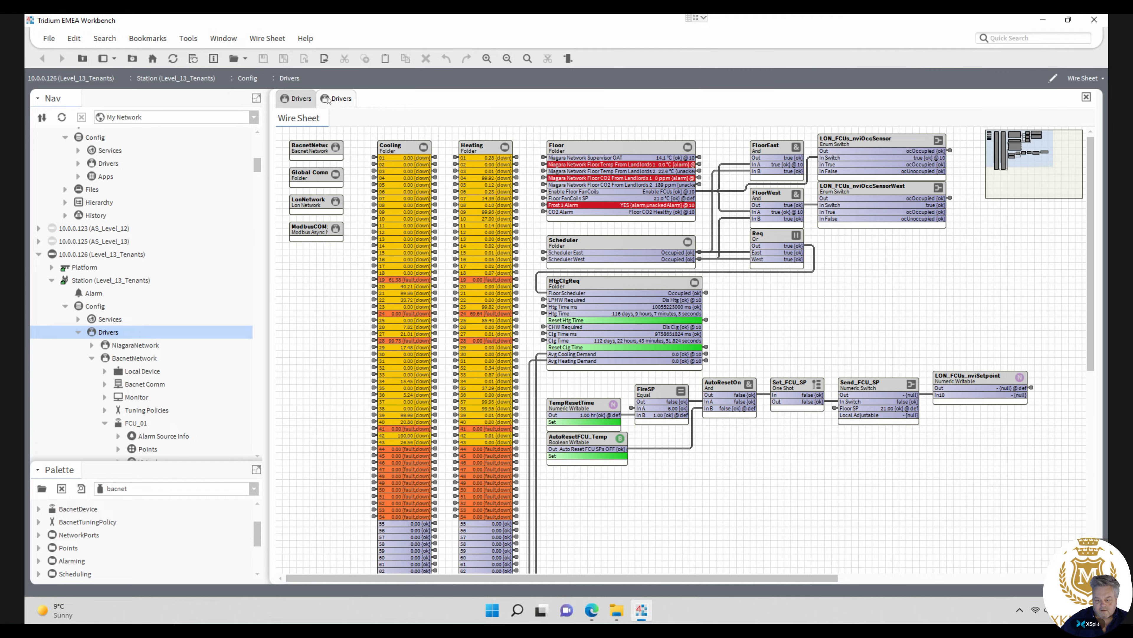
pyautogui.click(307, 100)
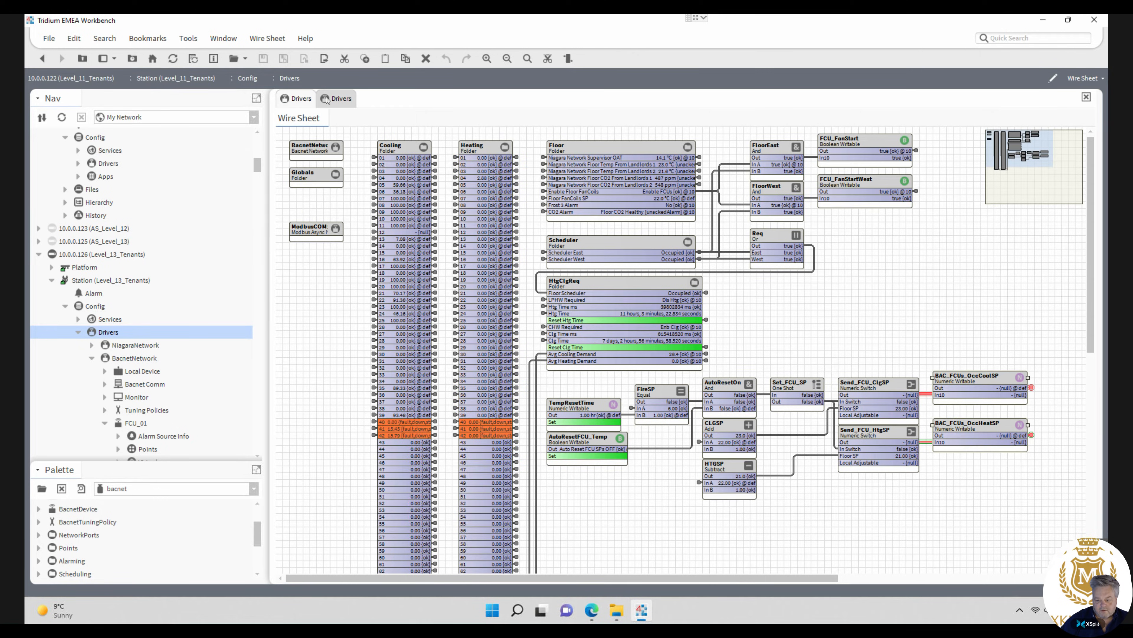
pyautogui.click(342, 100)
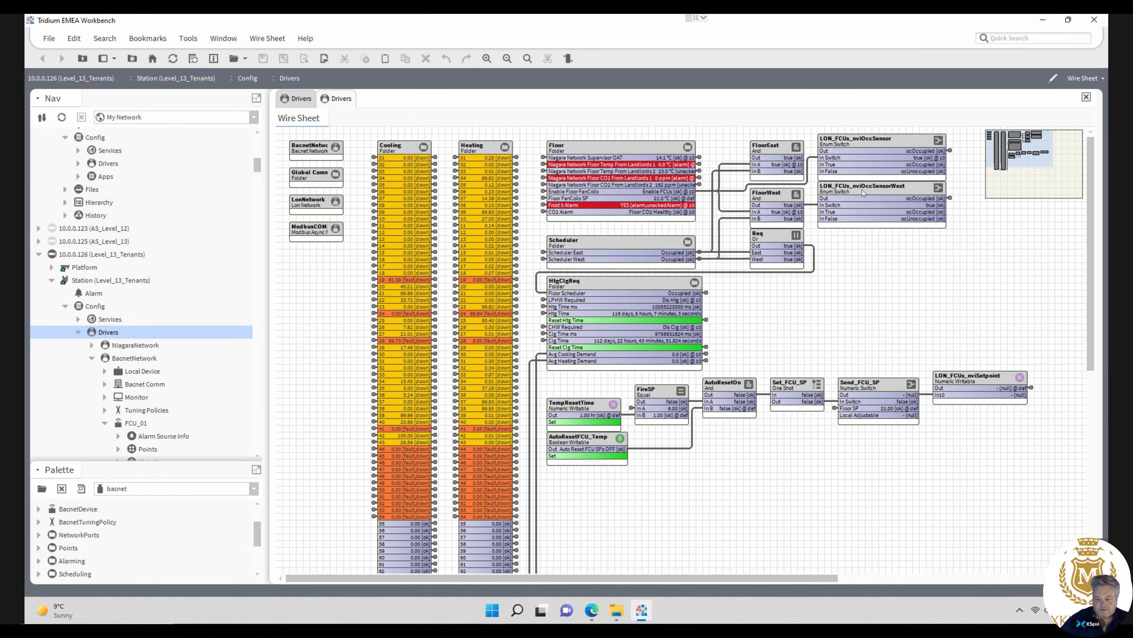
pyautogui.moveTo(969, 241); pyautogui.dragTo(809, 129)
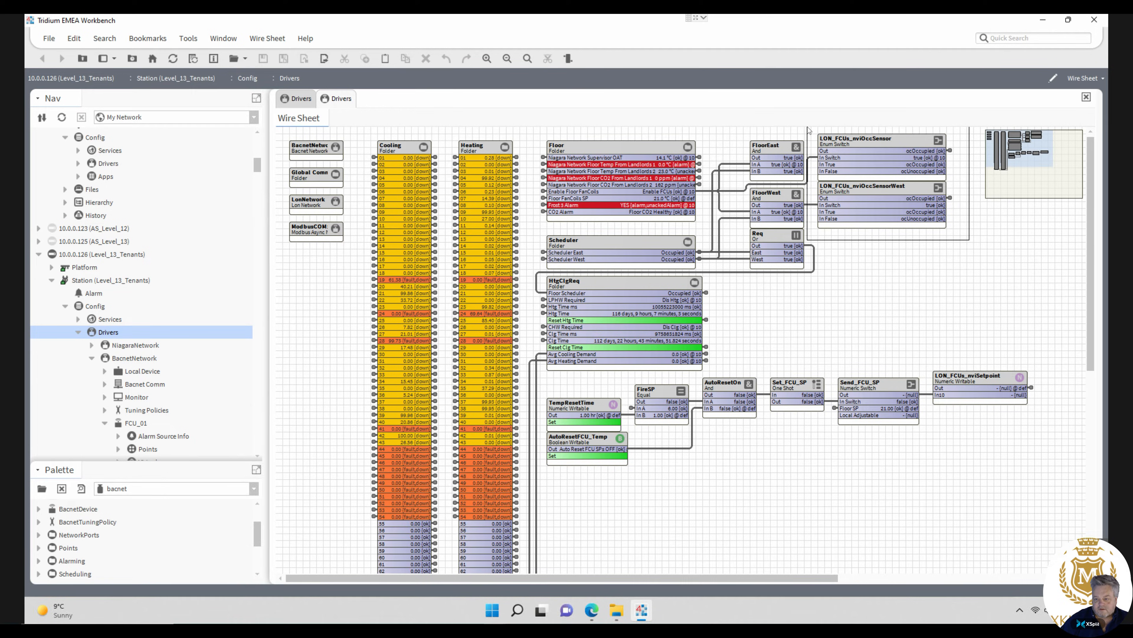
pyautogui.click(294, 100)
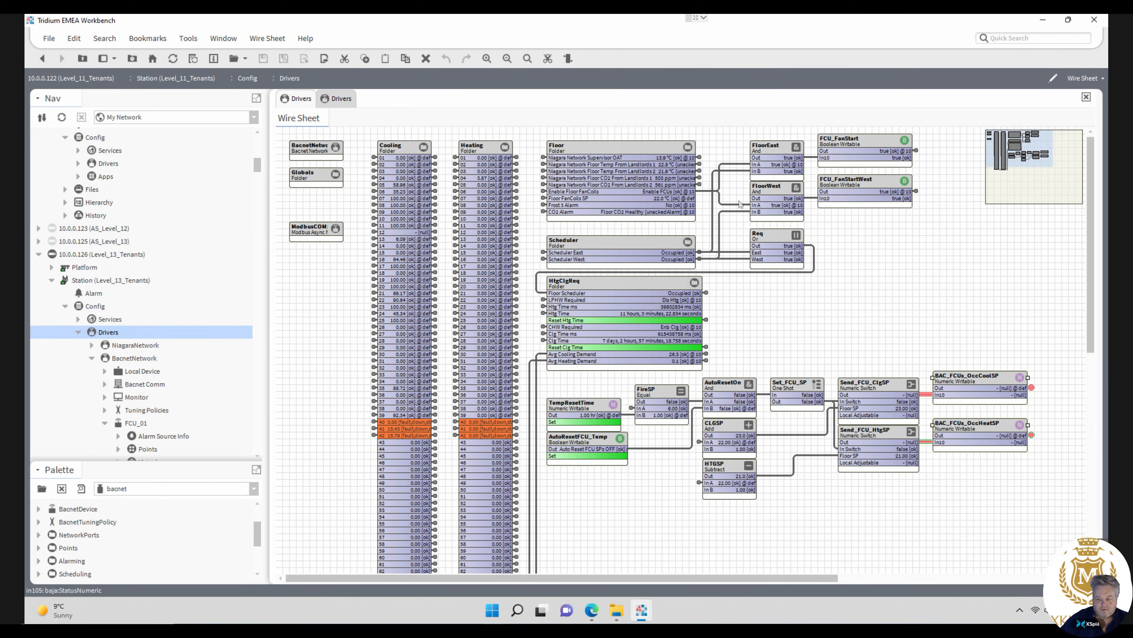
pyautogui.moveTo(1053, 509); pyautogui.dragTo(830, 359)
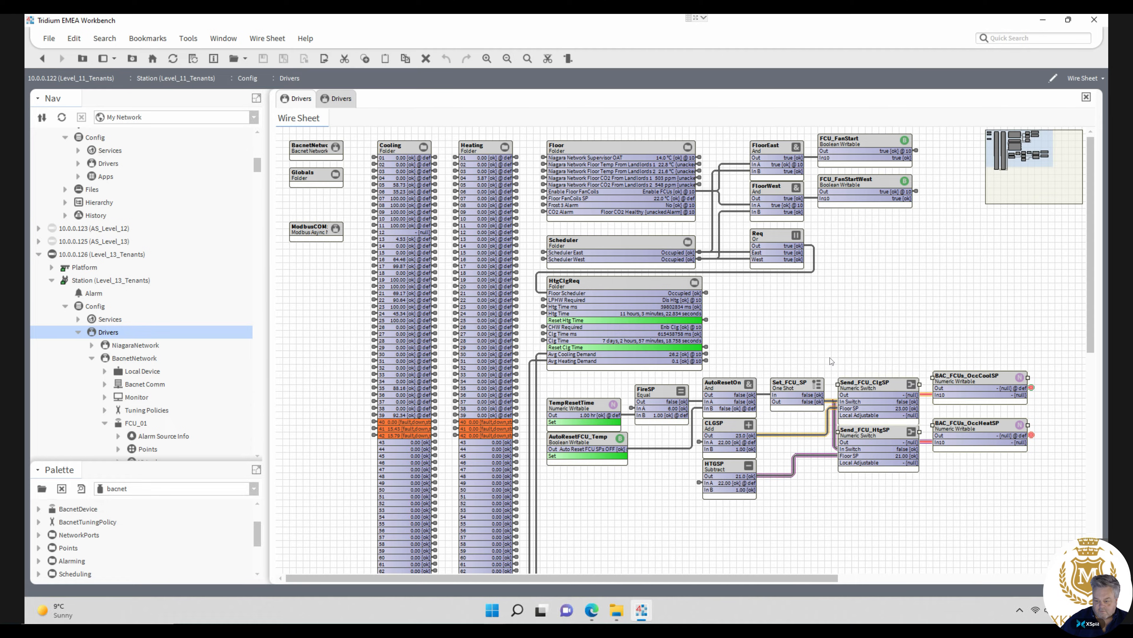
pyautogui.keyDown('ctrl'); pyautogui.click(737, 470); pyautogui.keyUp('ctrl')
pyautogui.keyDown('ctrl'); pyautogui.click(730, 434); pyautogui.keyUp('ctrl')
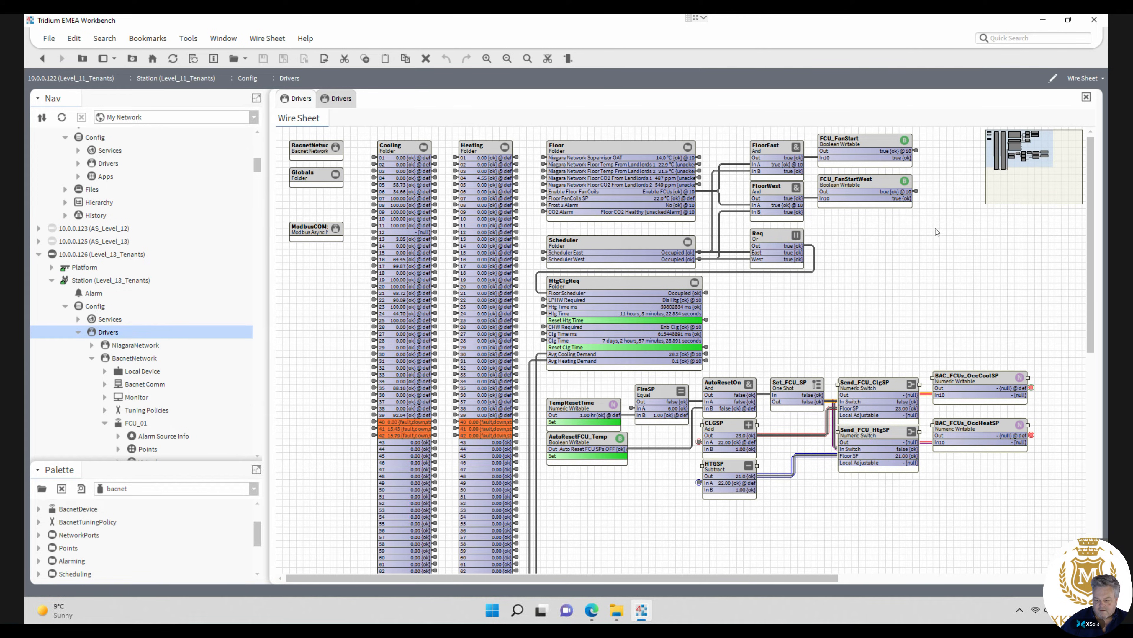
pyautogui.moveTo(940, 227); pyautogui.dragTo(801, 119)
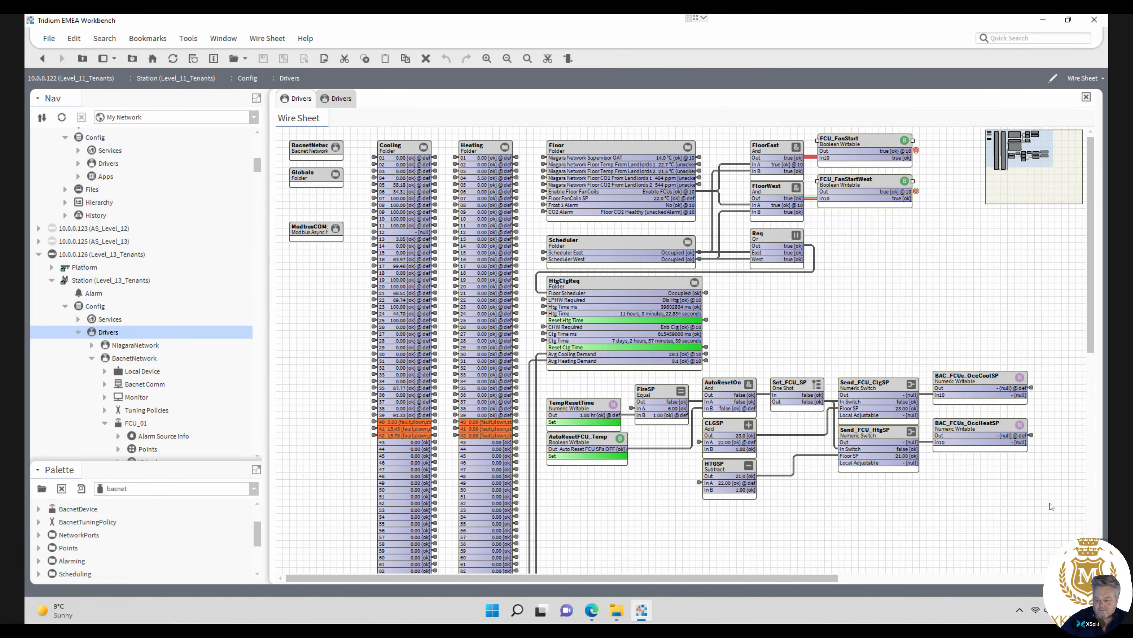
pyautogui.moveTo(1051, 505); pyautogui.dragTo(820, 348)
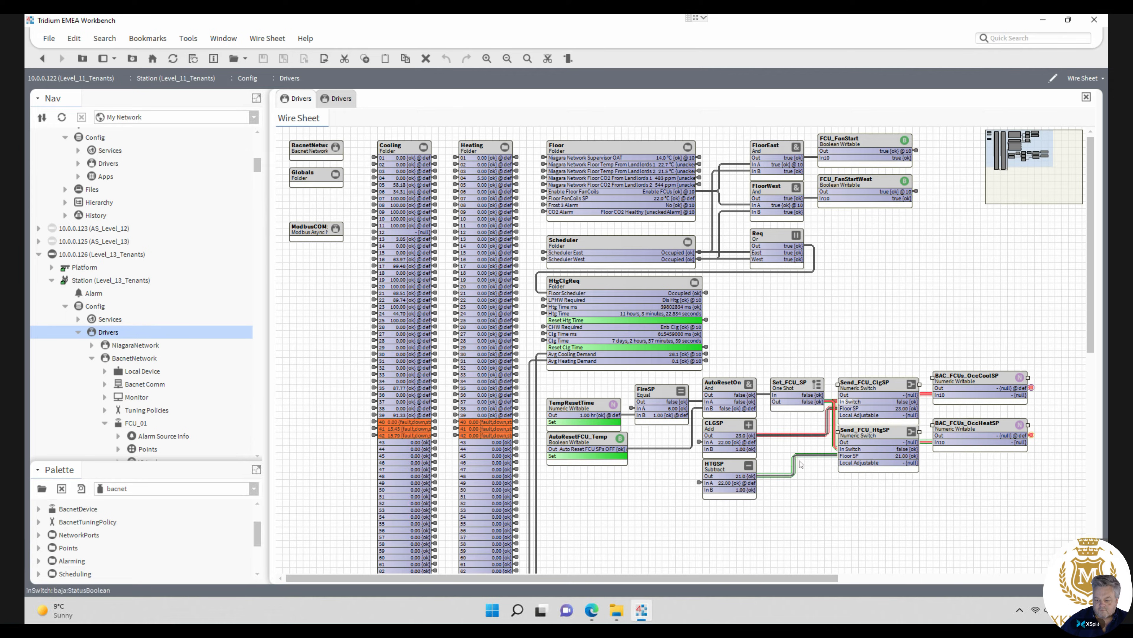
pyautogui.moveTo(784, 515); pyautogui.dragTo(692, 410)
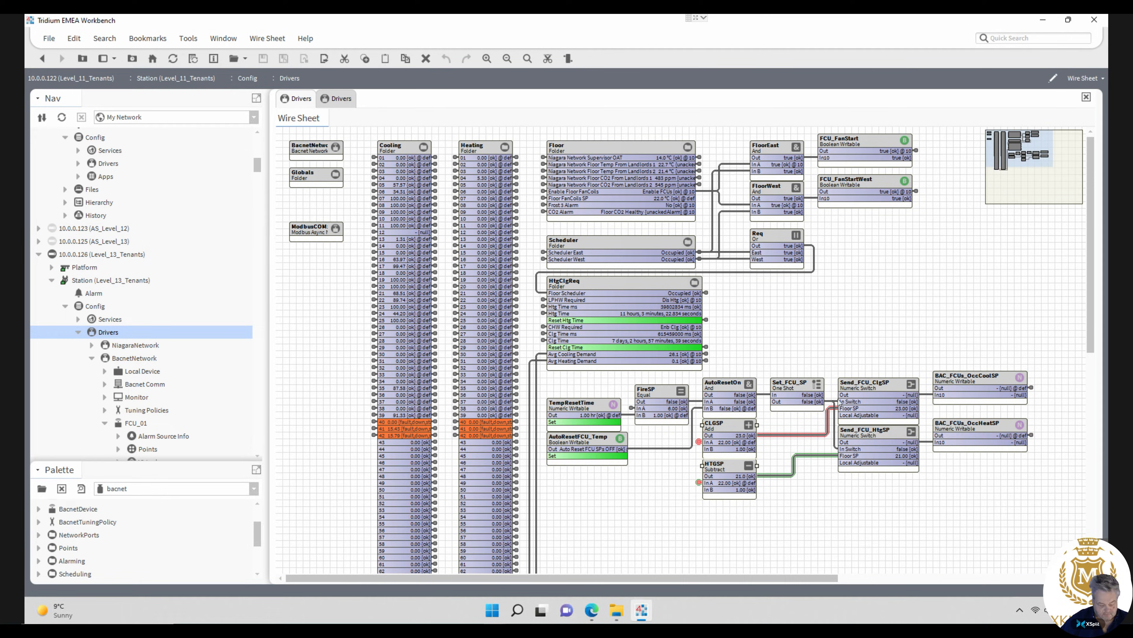
pyautogui.moveTo(1052, 492); pyautogui.dragTo(818, 349)
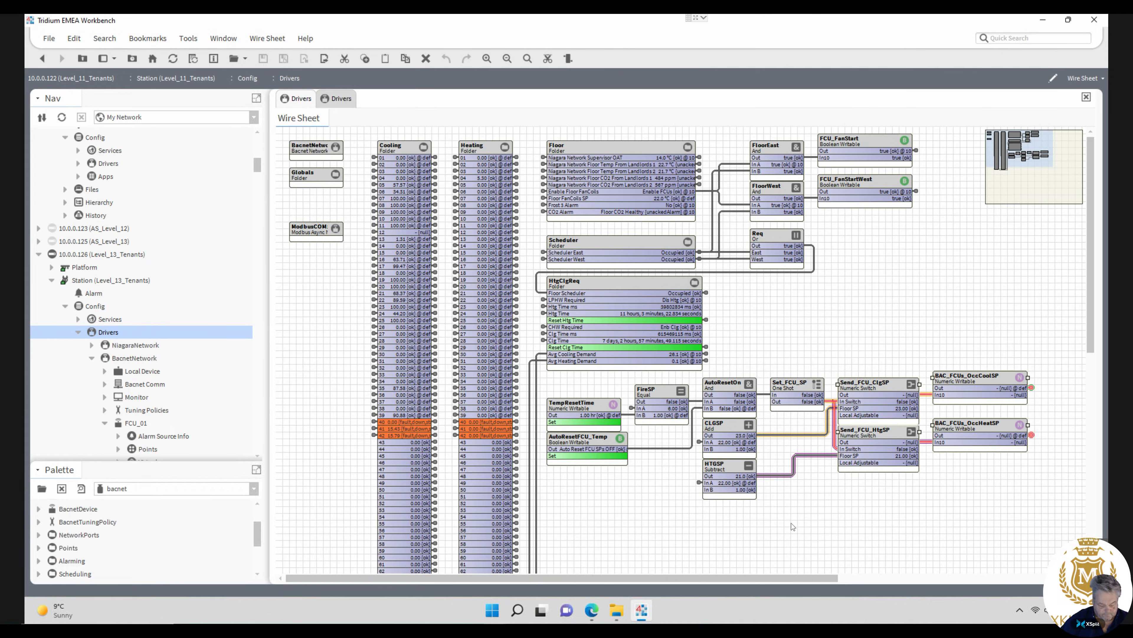
pyautogui.moveTo(791, 521); pyautogui.dragTo(688, 416)
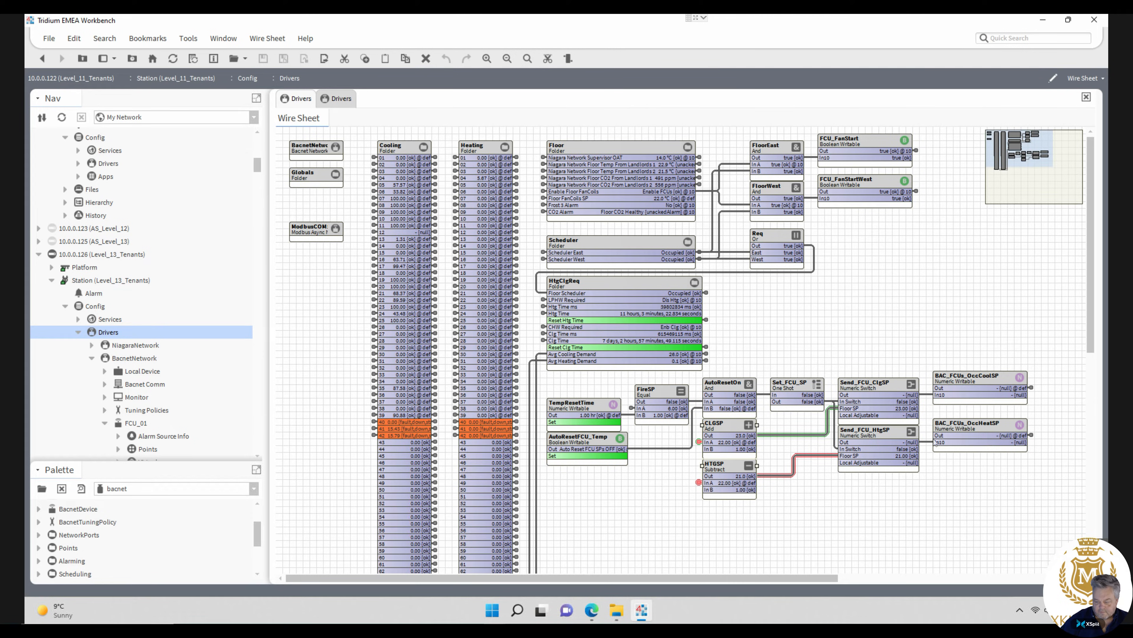
pyautogui.moveTo(1048, 502); pyautogui.dragTo(815, 357)
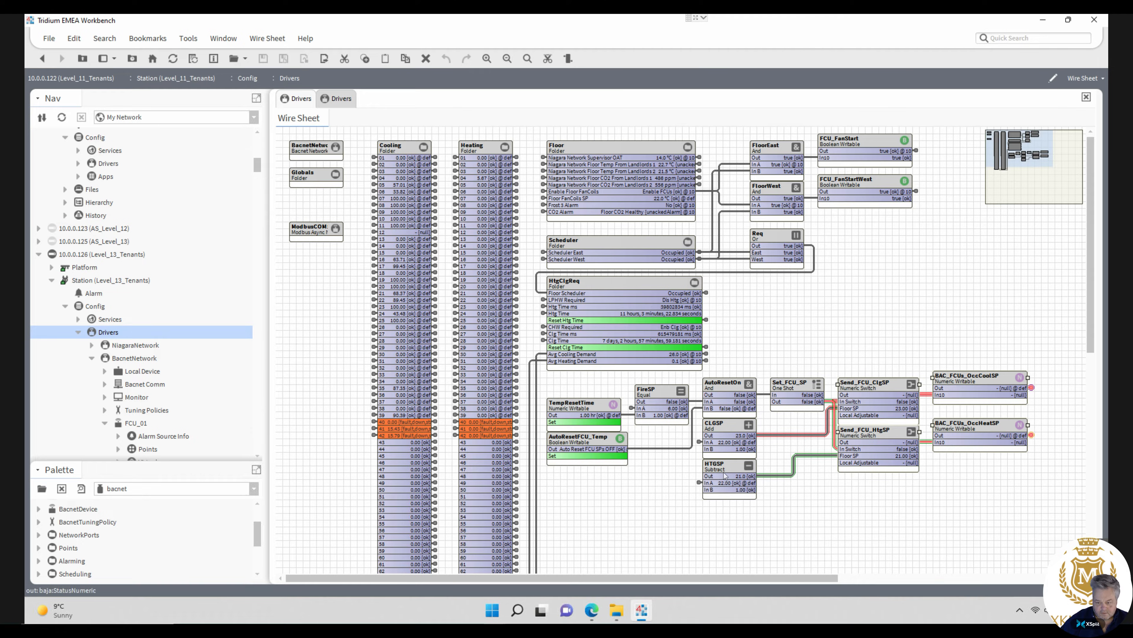
pyautogui.moveTo(784, 512); pyautogui.dragTo(681, 411)
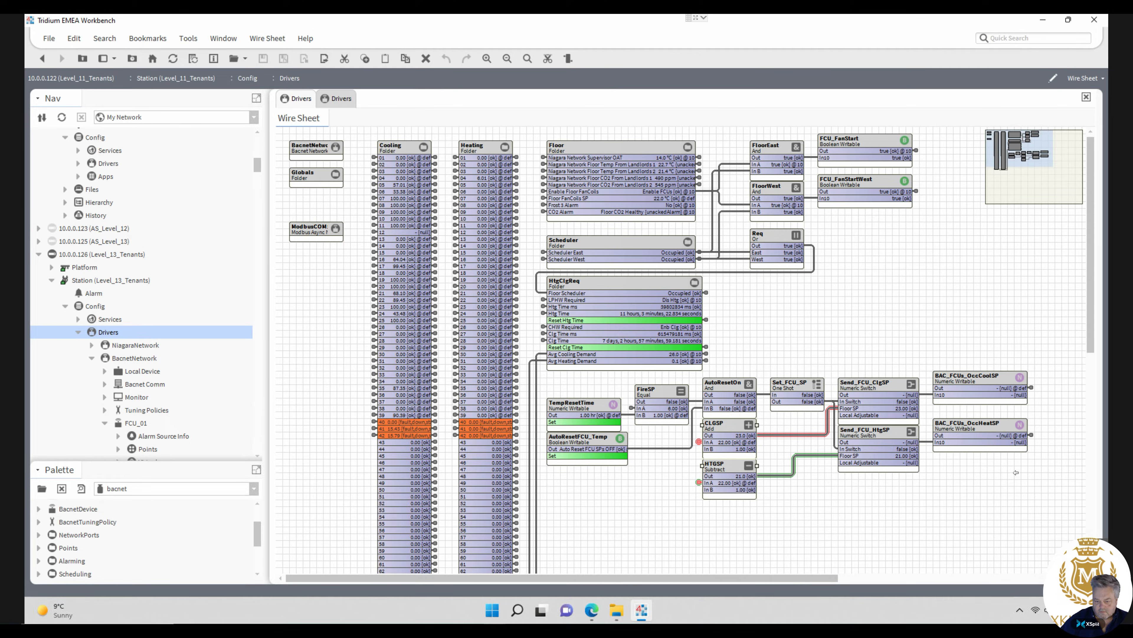
# - Copy Level 11's two FCU fan start blocks, CLGSP, HTGSP, both Send_FCU setpoint switches and both BAC_FCUs setpoint writables together
pyautogui.moveTo(1052, 491); pyautogui.dragTo(819, 351)
pyautogui.keyDown('ctrl'); pyautogui.click(720, 431); pyautogui.keyUp('ctrl')
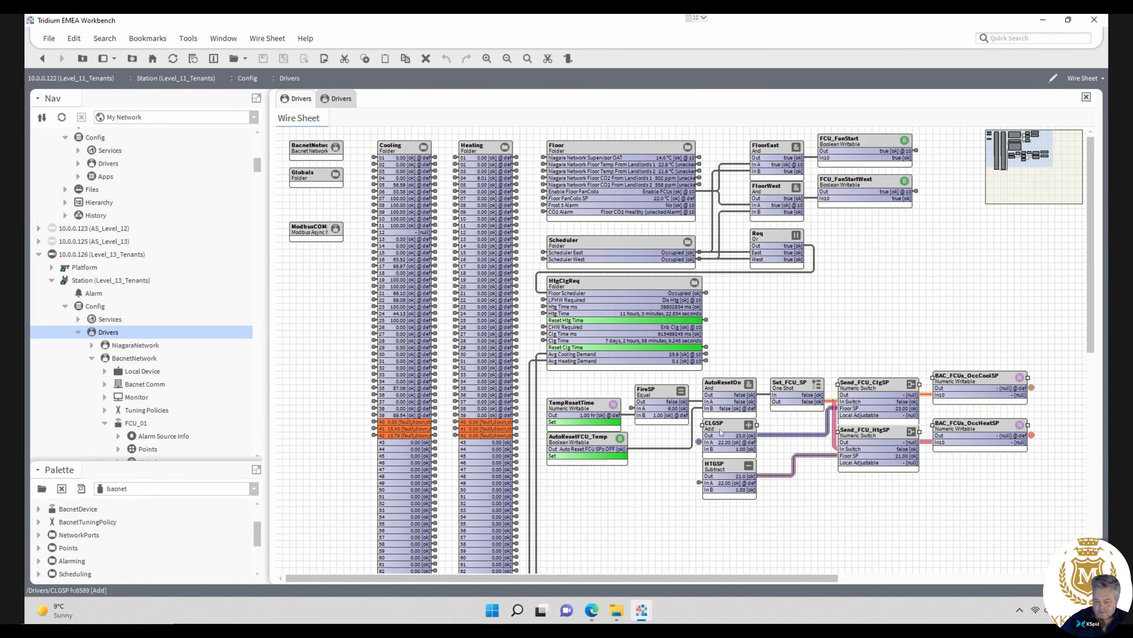
pyautogui.keyDown('ctrl'); pyautogui.click(724, 466); pyautogui.keyUp('ctrl')
pyautogui.keyDown('ctrl'); pyautogui.click(876, 179); pyautogui.keyUp('ctrl')
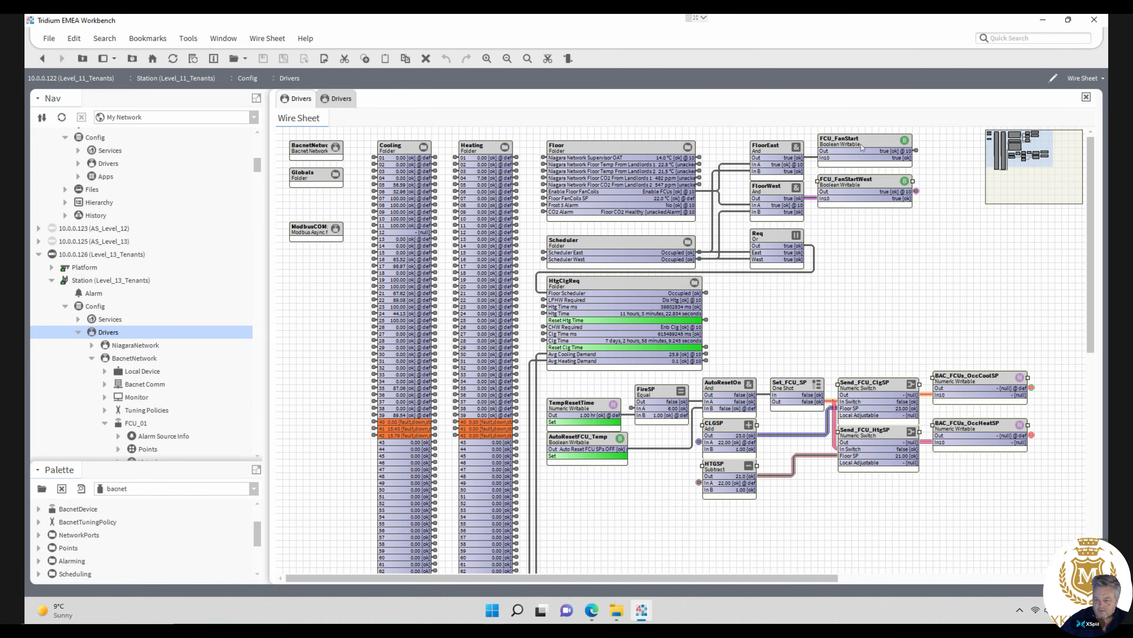
pyautogui.keyDown('ctrl'); pyautogui.click(860, 142); pyautogui.keyUp('ctrl')
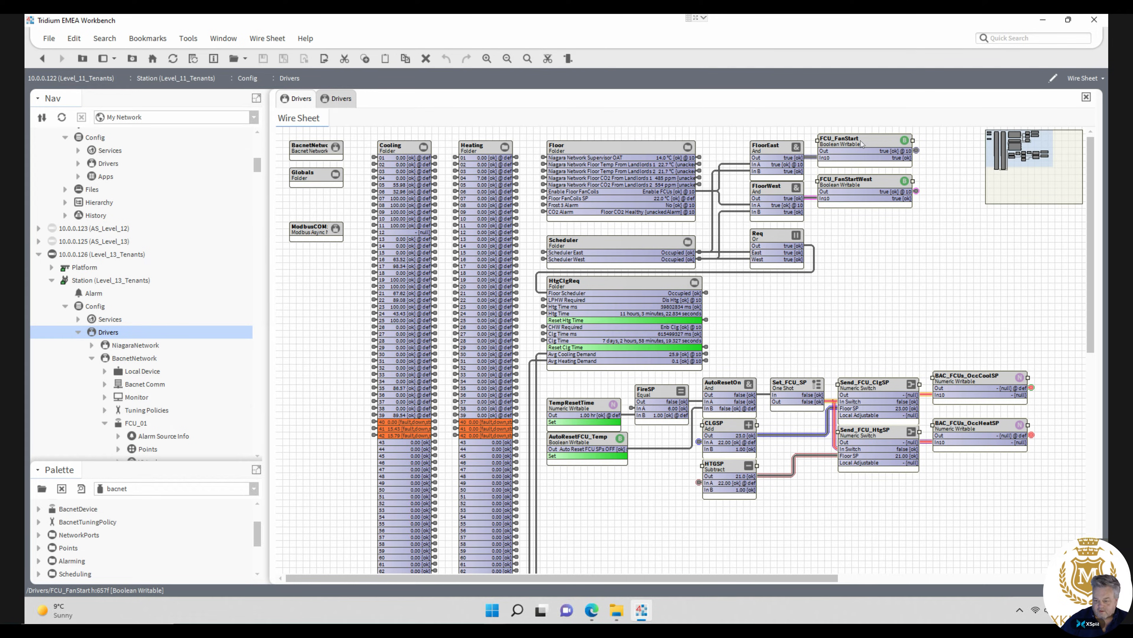
pyautogui.rightClick(861, 141)
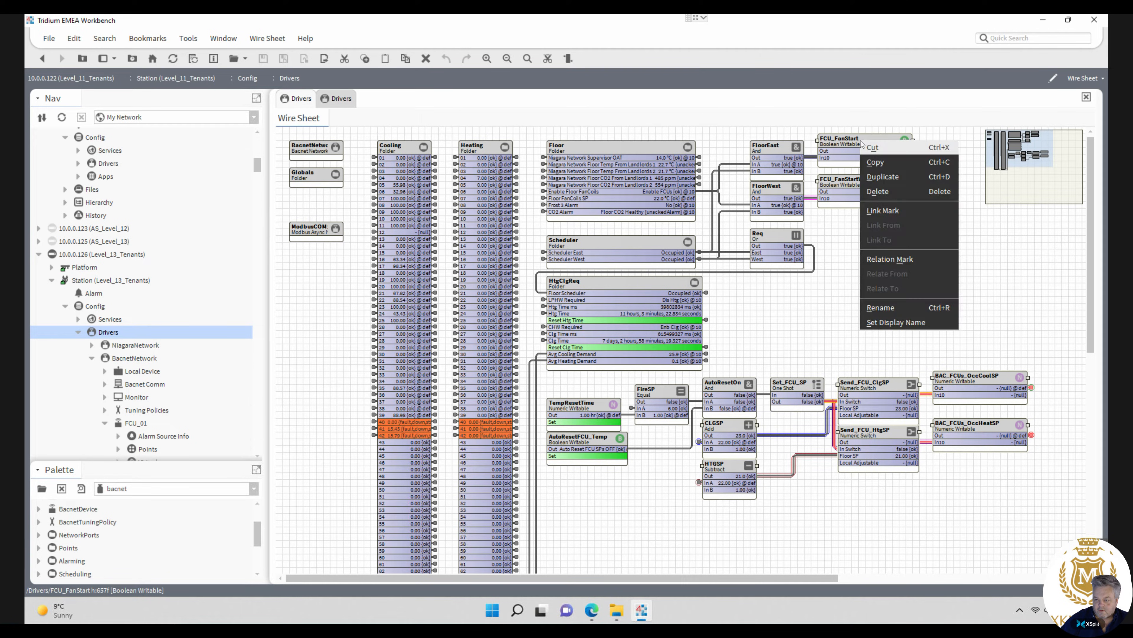
pyautogui.click(875, 162)
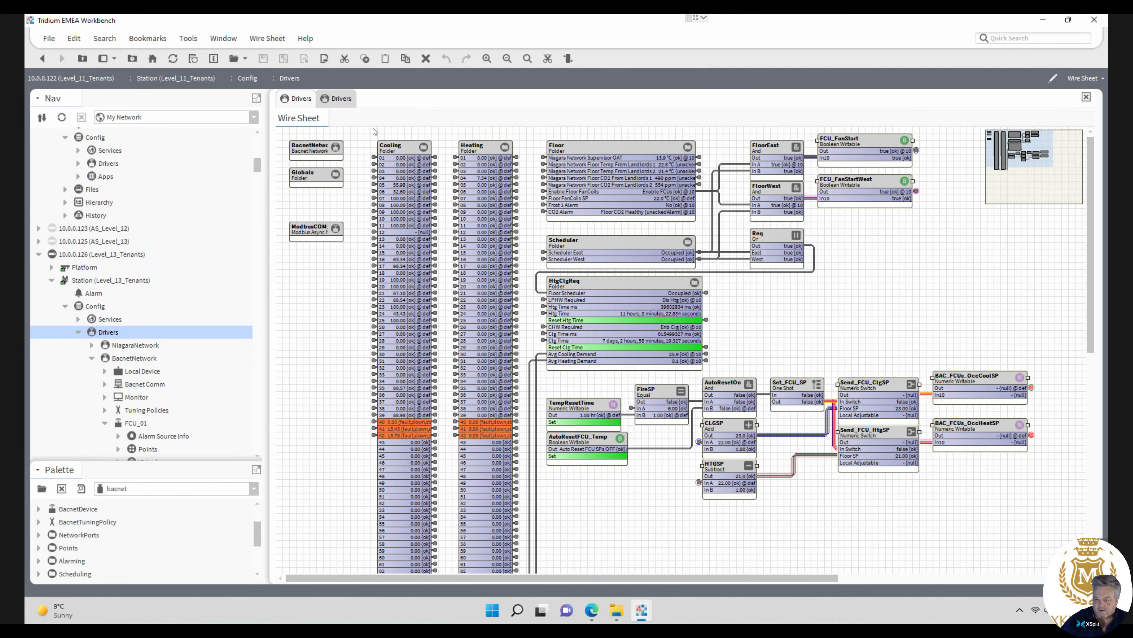
# - Delete the two LON occupancy sensor switches, Send_FCU_SP and LON_FCUs_nviSetpoint from the Level 13 Drivers wire sheet
pyautogui.click(340, 99)
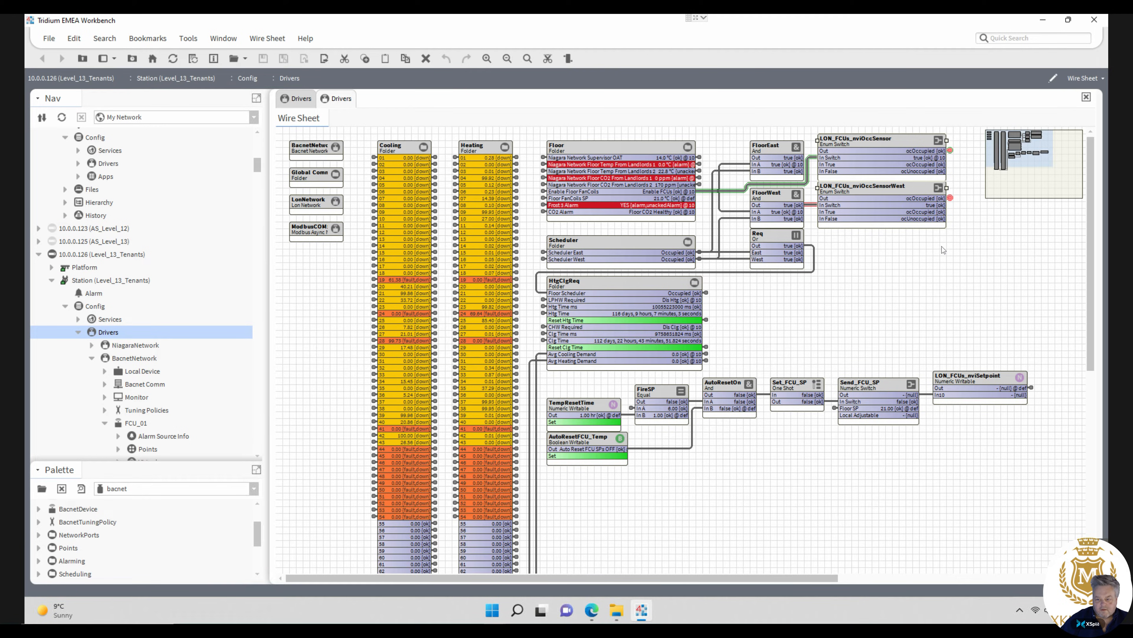
pyautogui.moveTo(971, 245); pyautogui.dragTo(801, 123)
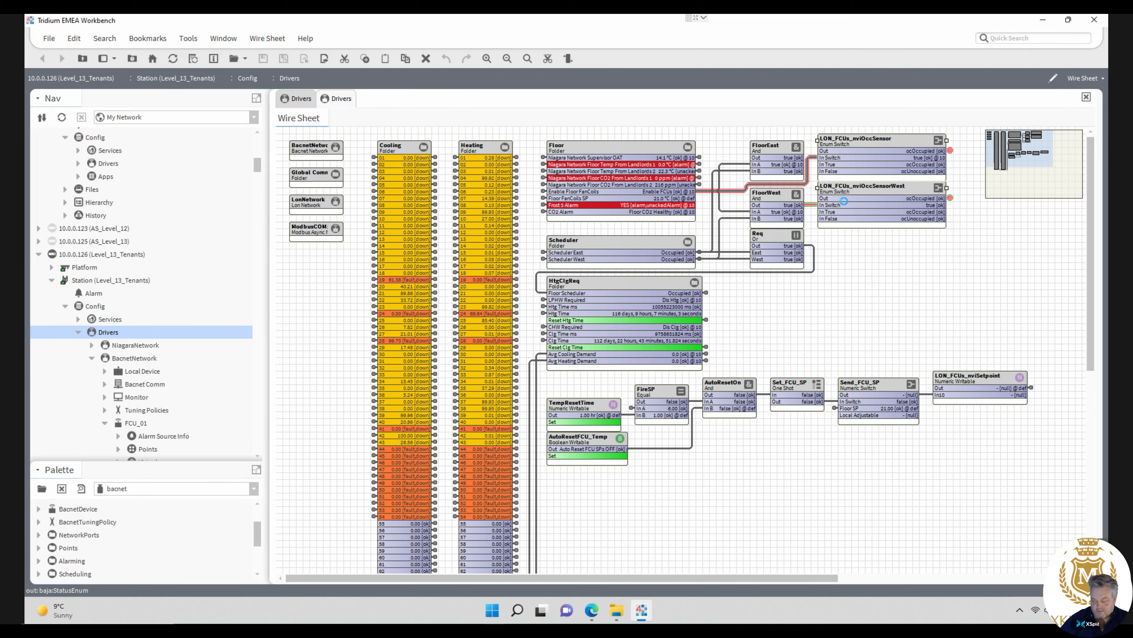
pyautogui.press('Delete')
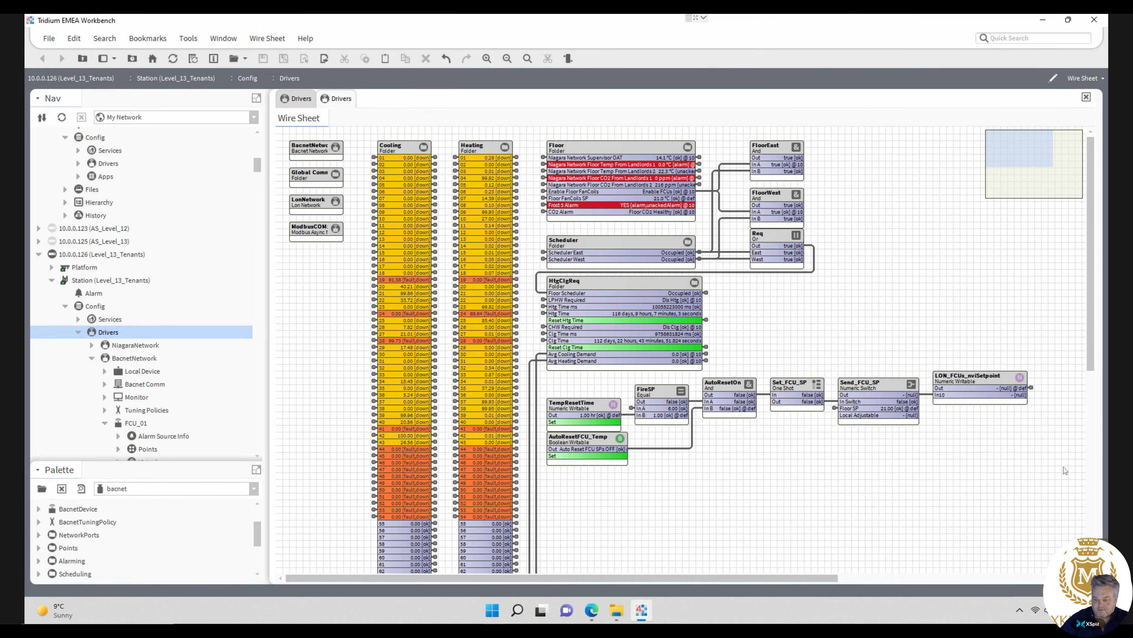
pyautogui.moveTo(854, 387); pyautogui.dragTo(820, 355)
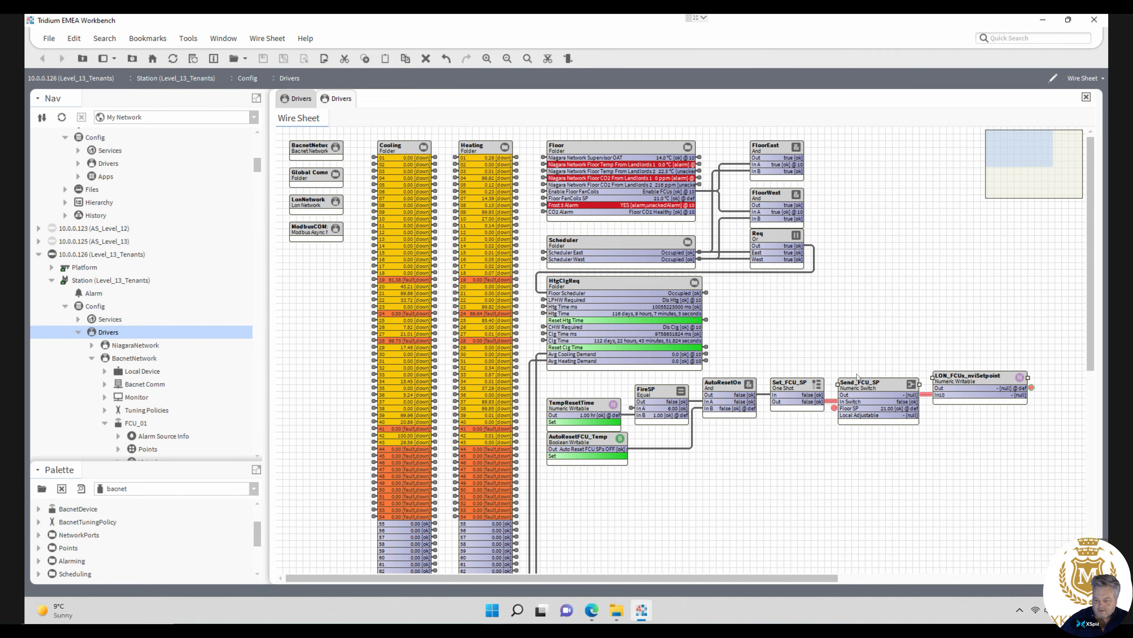
pyautogui.press('Delete')
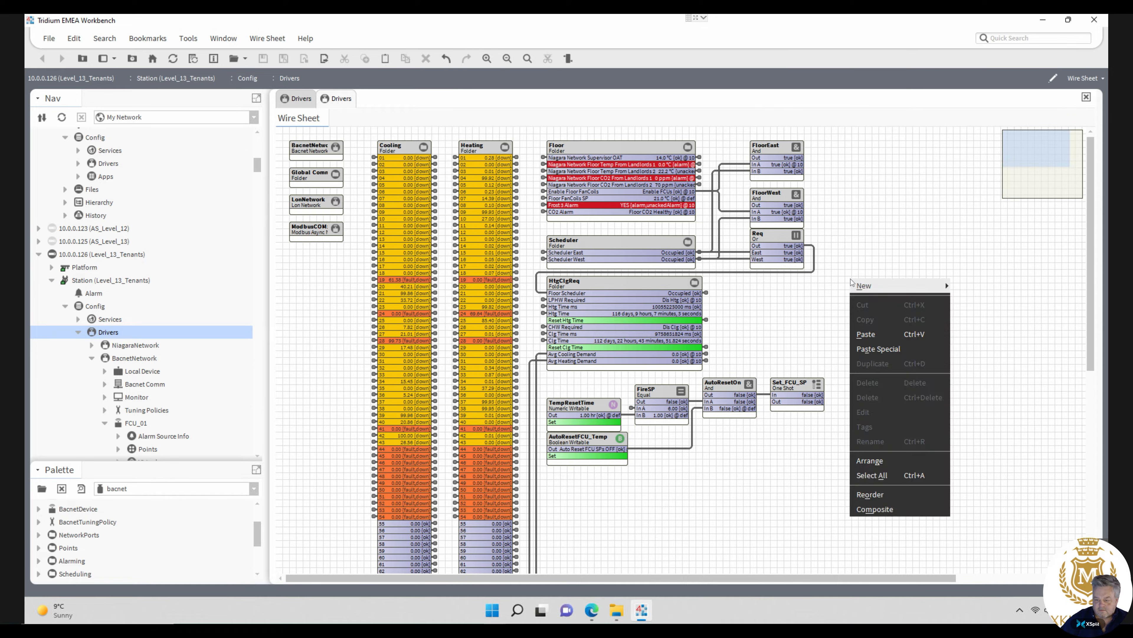
# - Paste the copied BACnet blocks into the Level 13 wire sheet and move them into the positions of the deleted LON blocks
pyautogui.rightClick(850, 279)
pyautogui.click(870, 337)
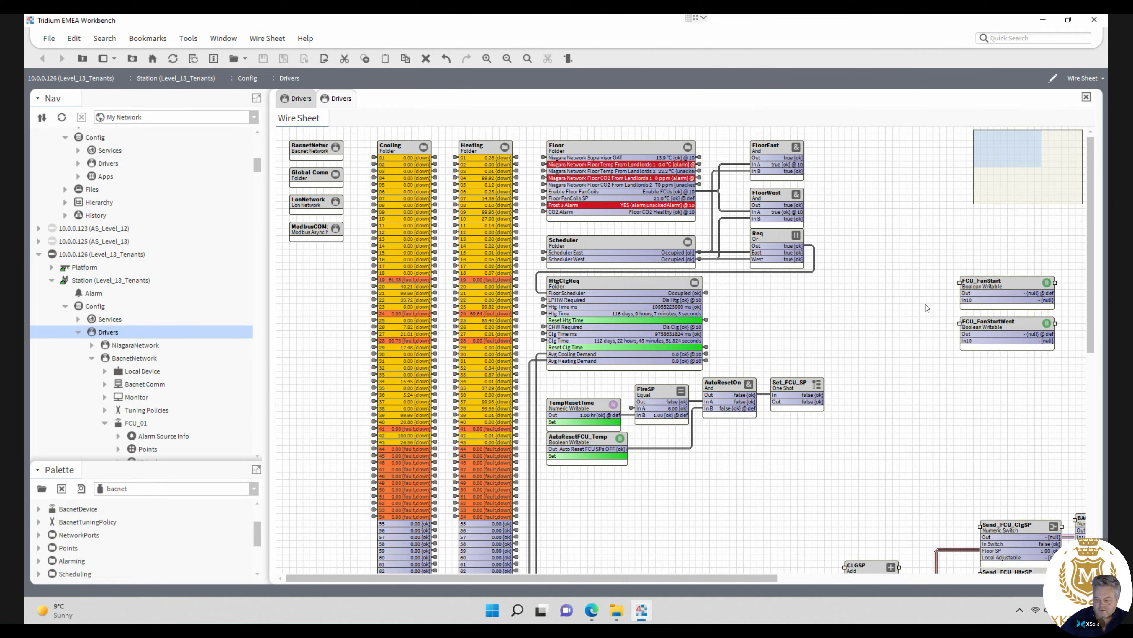
pyautogui.moveTo(985, 289); pyautogui.dragTo(844, 151)
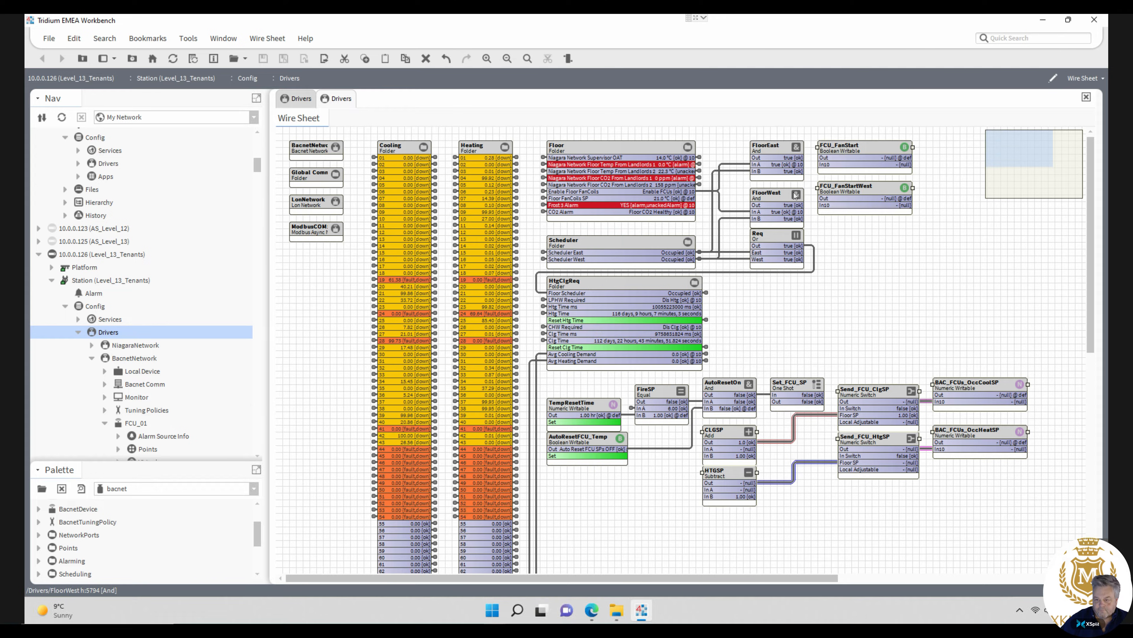
# - Link FloorEast and FloorWest to In10 of their respective fan start blocks, and Set_FCU_SP's output to In Switch on both Send_FCU setpoint switches, matching Level 11
pyautogui.click(790, 185)
pyautogui.moveTo(789, 184); pyautogui.dragTo(825, 206)
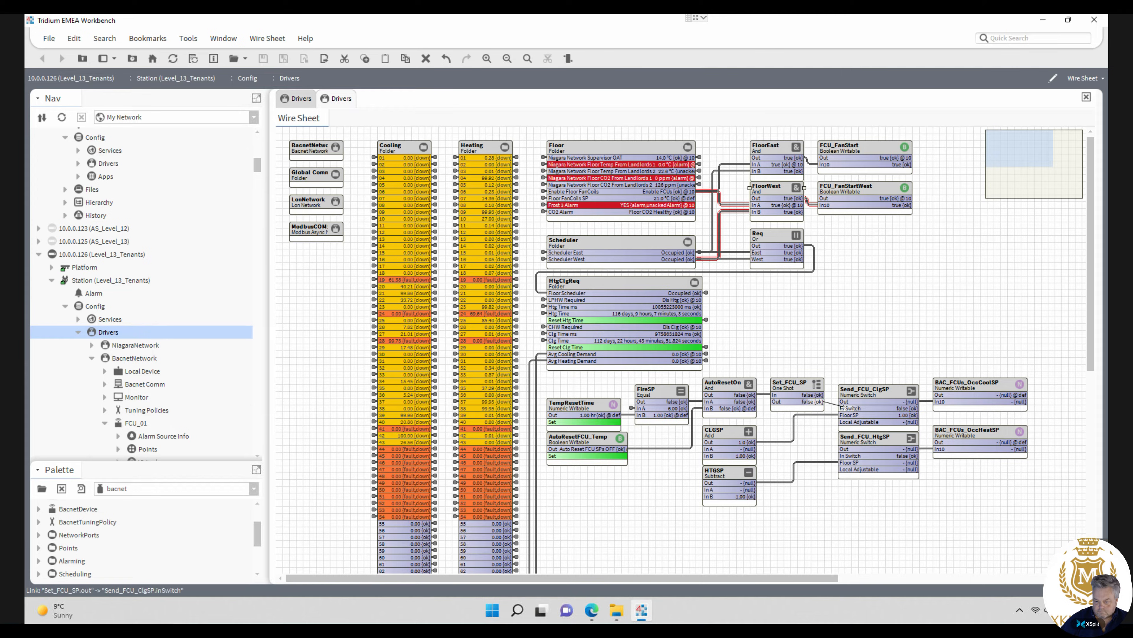
pyautogui.moveTo(827, 428); pyautogui.dragTo(842, 455)
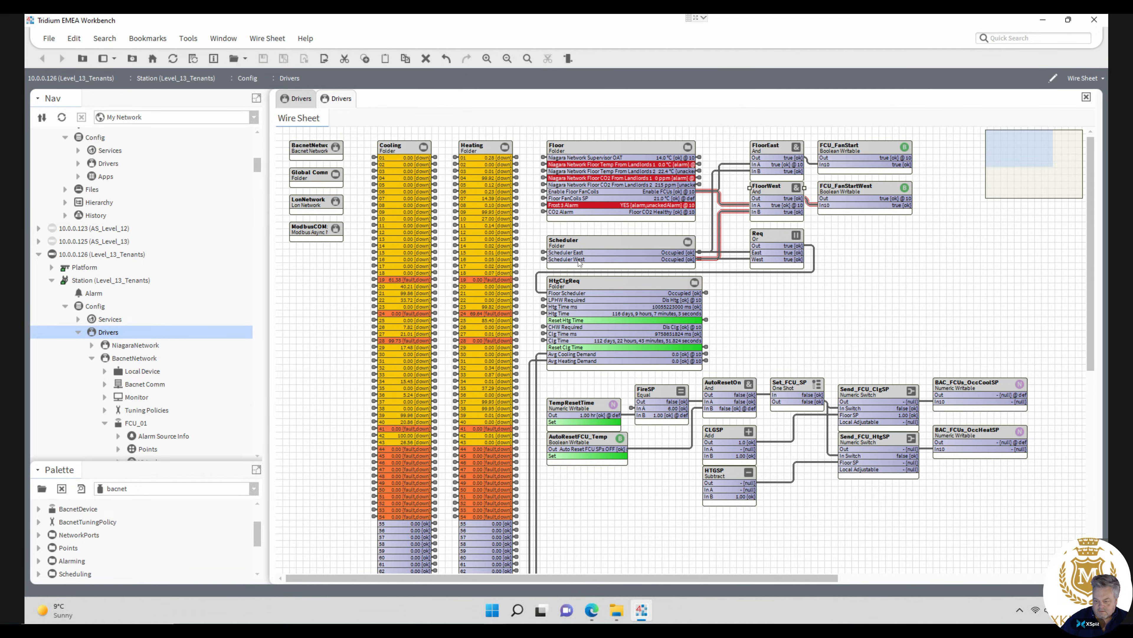
pyautogui.click(302, 99)
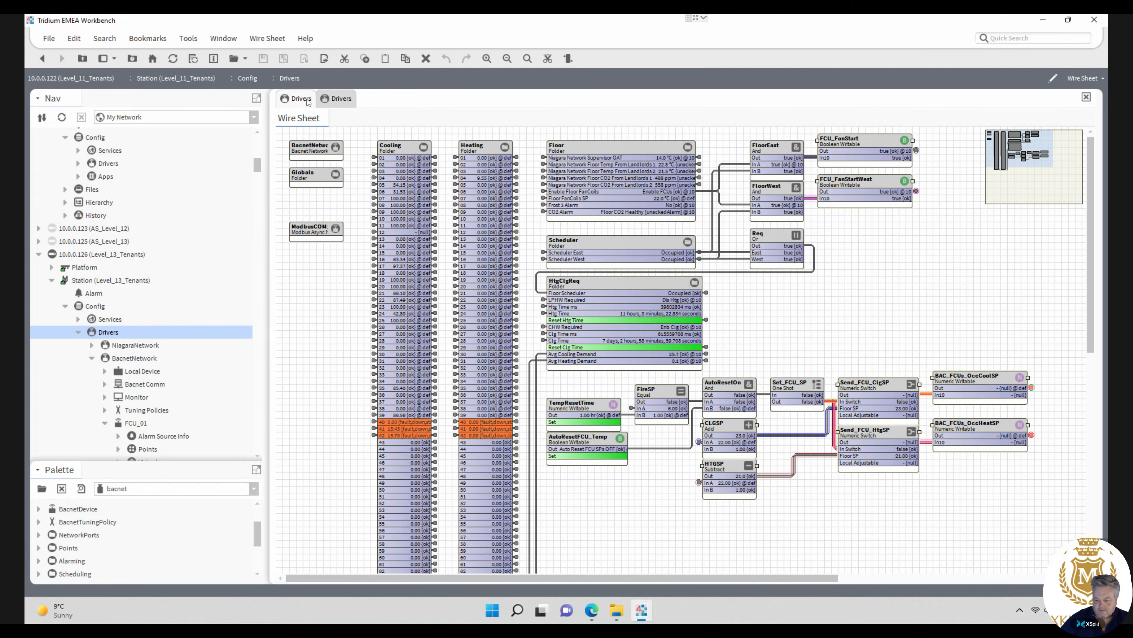
pyautogui.click(341, 99)
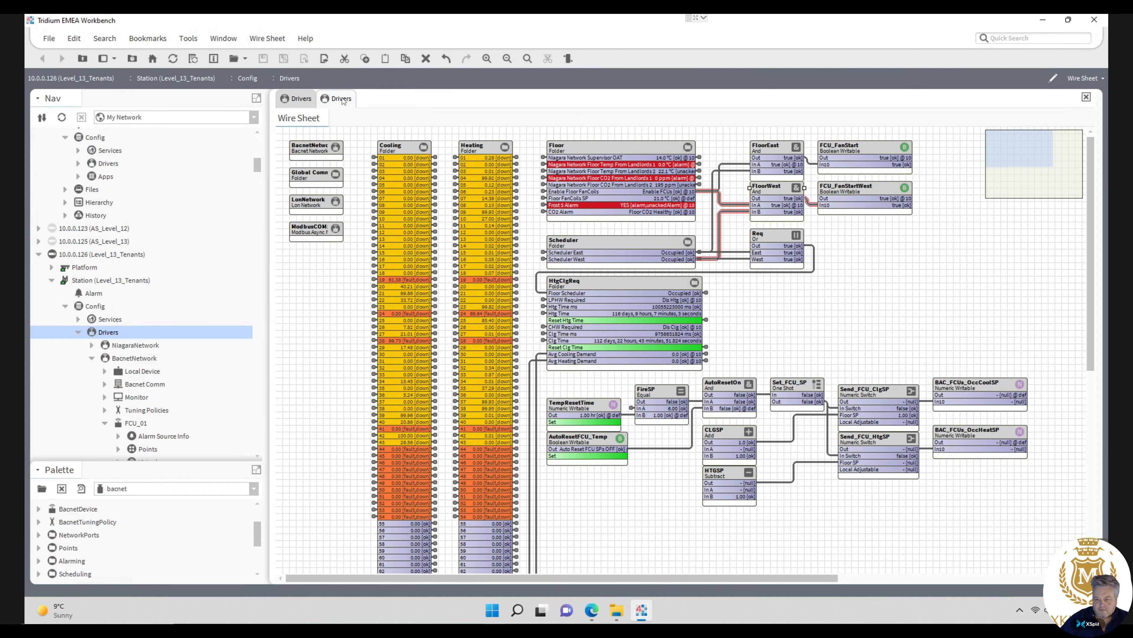
# - Move Level 13's Send_FCU switches, BAC_FCUs writables and both FCU fan start blocks up to match Level 11's layout
pyautogui.click(303, 99)
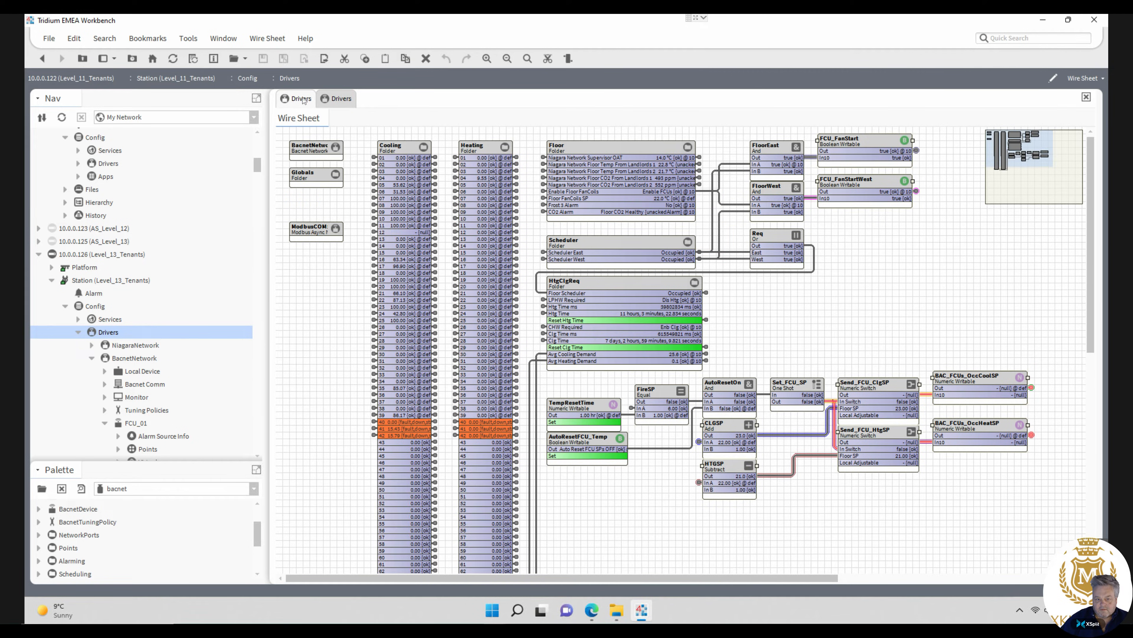
pyautogui.click(339, 99)
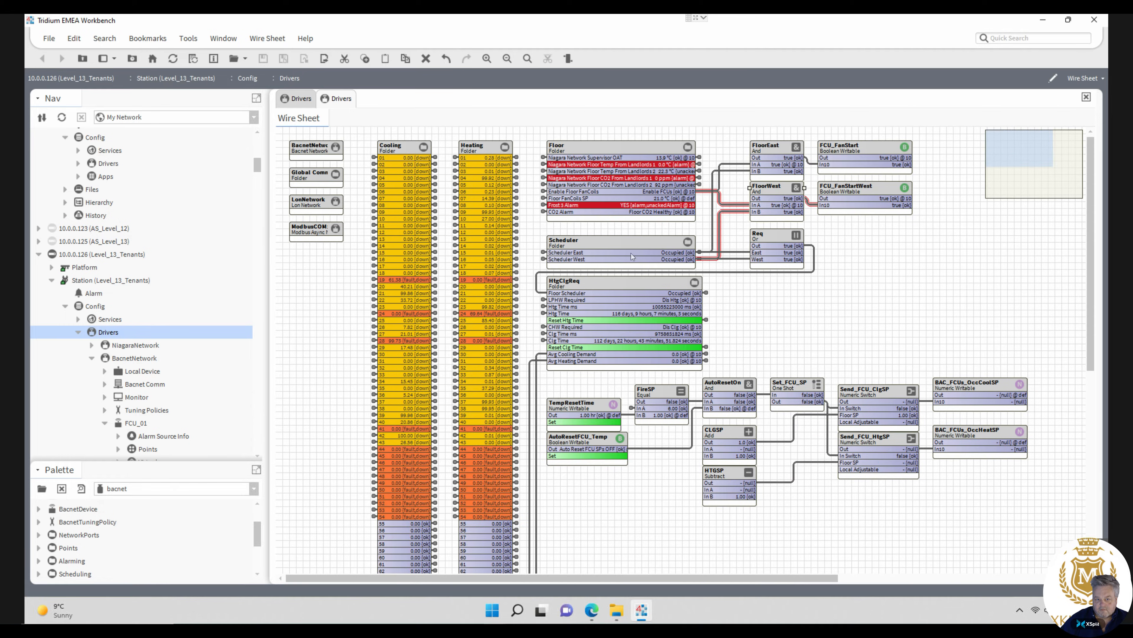
pyautogui.moveTo(1049, 496); pyautogui.dragTo(863, 379)
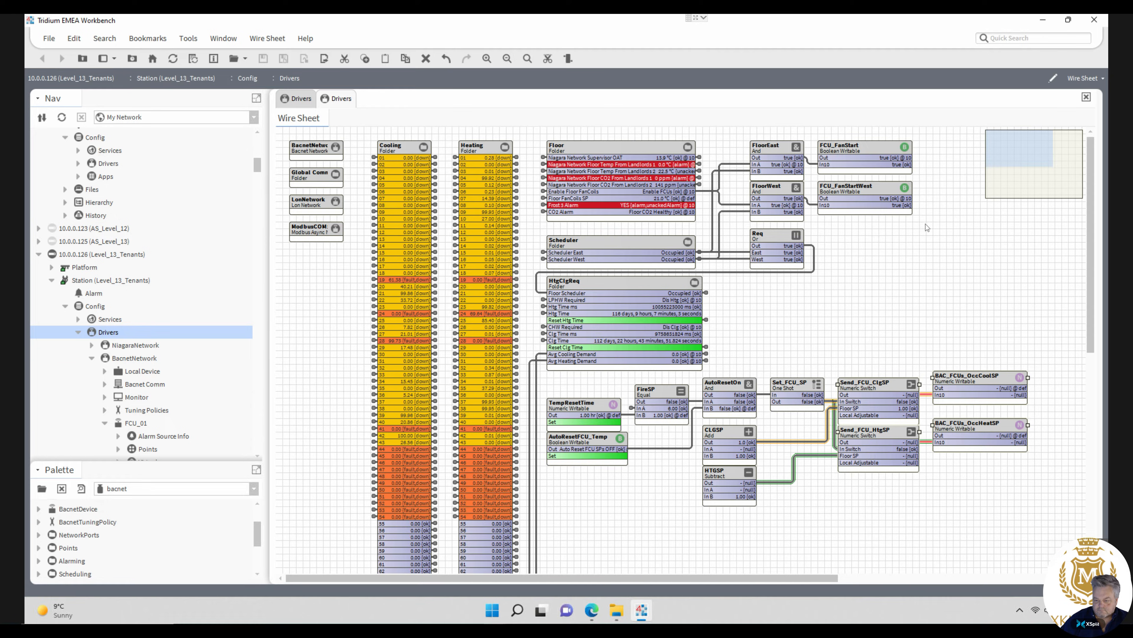
pyautogui.moveTo(933, 225); pyautogui.dragTo(840, 139)
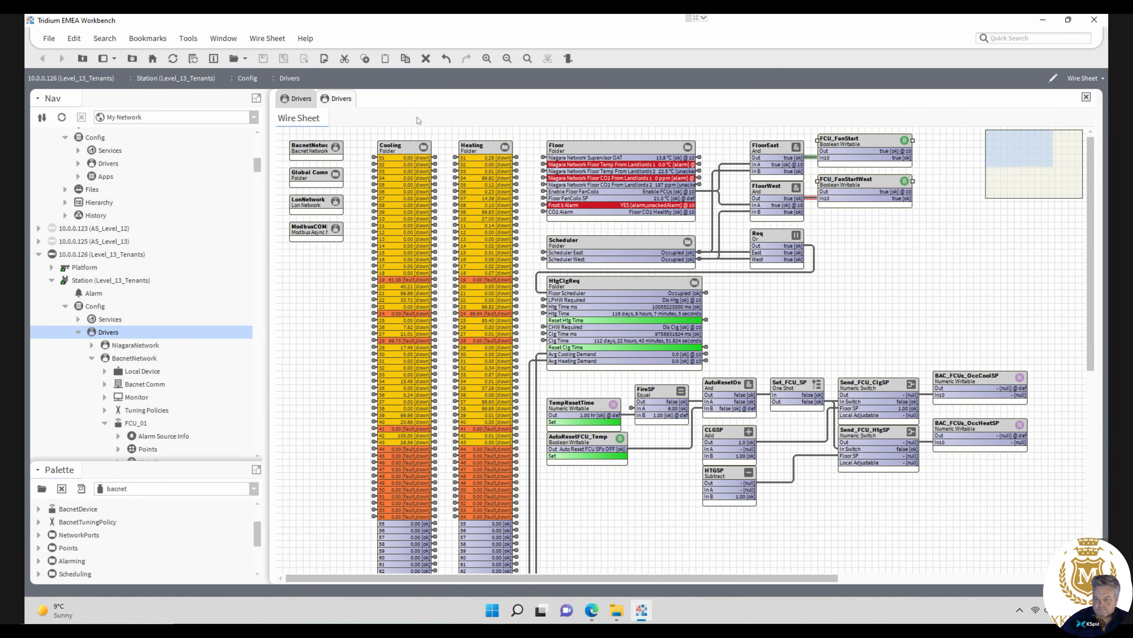
pyautogui.click(301, 99)
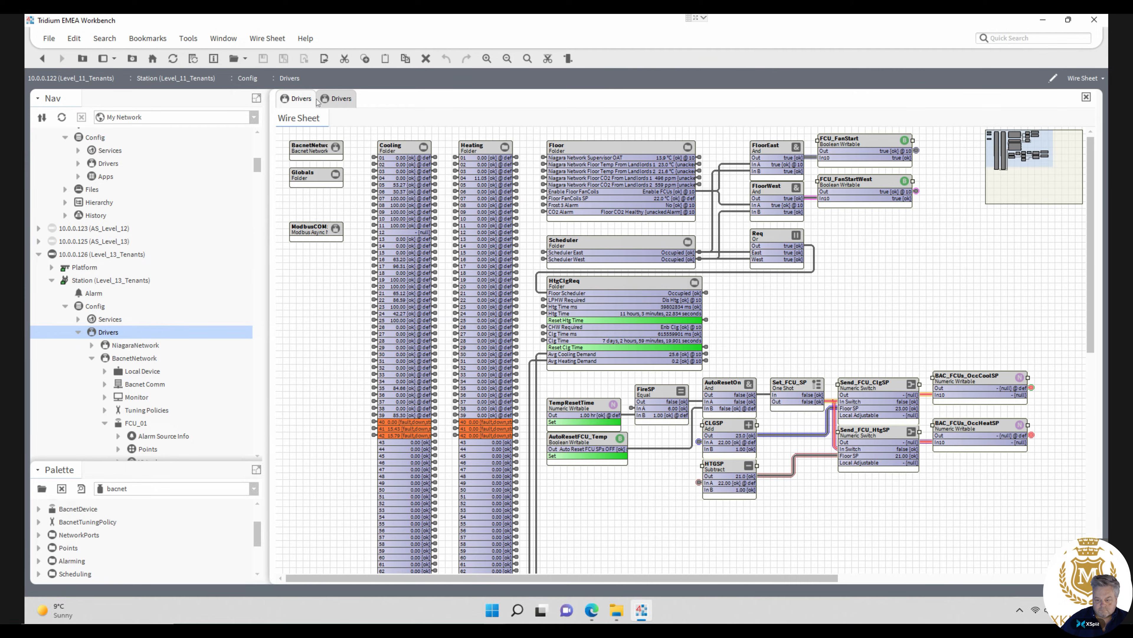
pyautogui.click(339, 99)
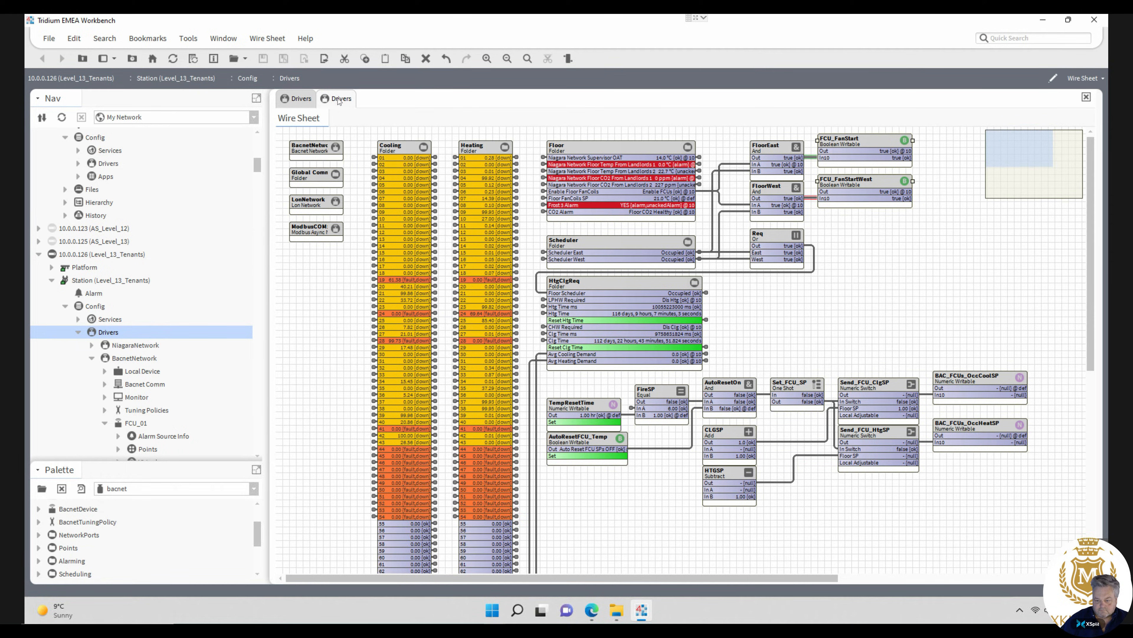
# - Trace the external In A links of CLGSP and HTGSP to their source in Level 11's Floor folder
pyautogui.click(299, 102)
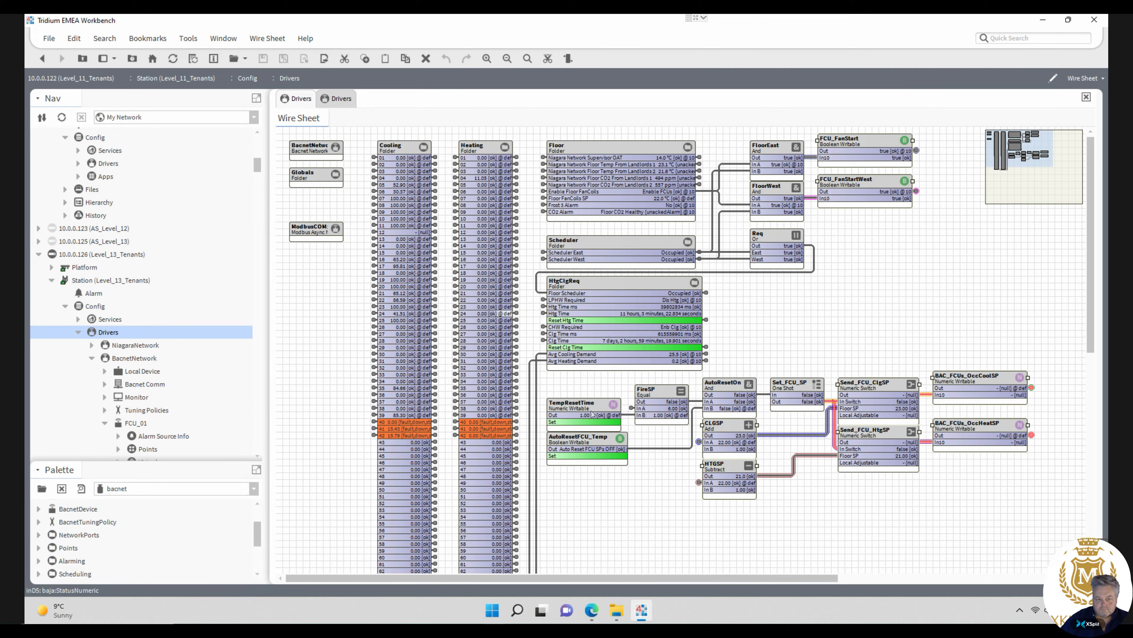
pyautogui.doubleClick(699, 442)
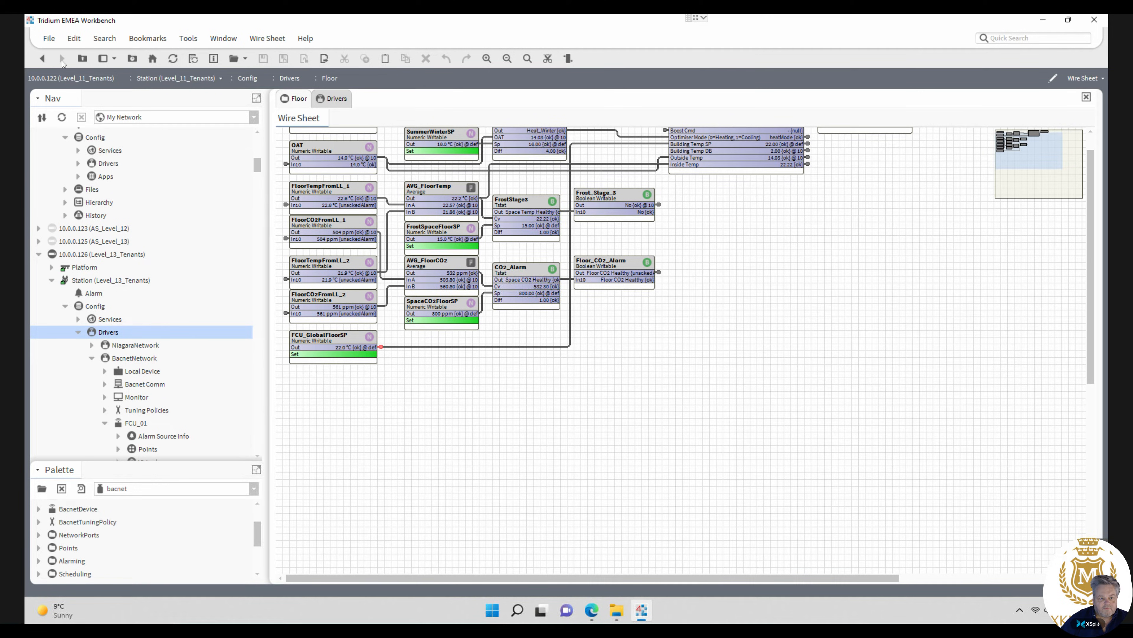
pyautogui.click(42, 61)
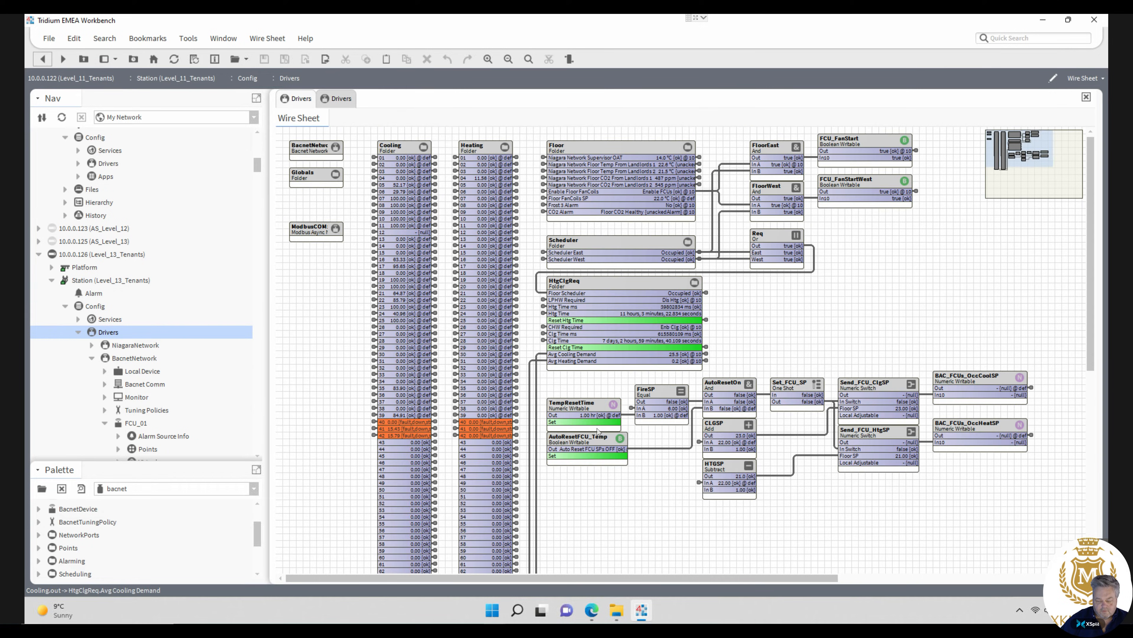
pyautogui.doubleClick(699, 482)
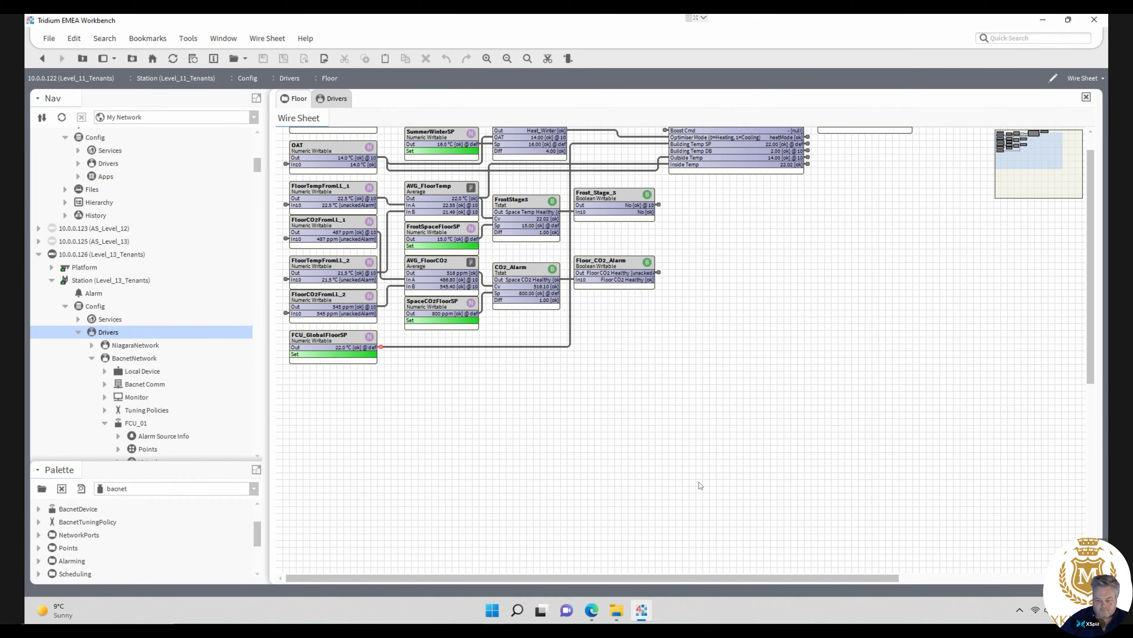
pyautogui.click(43, 60)
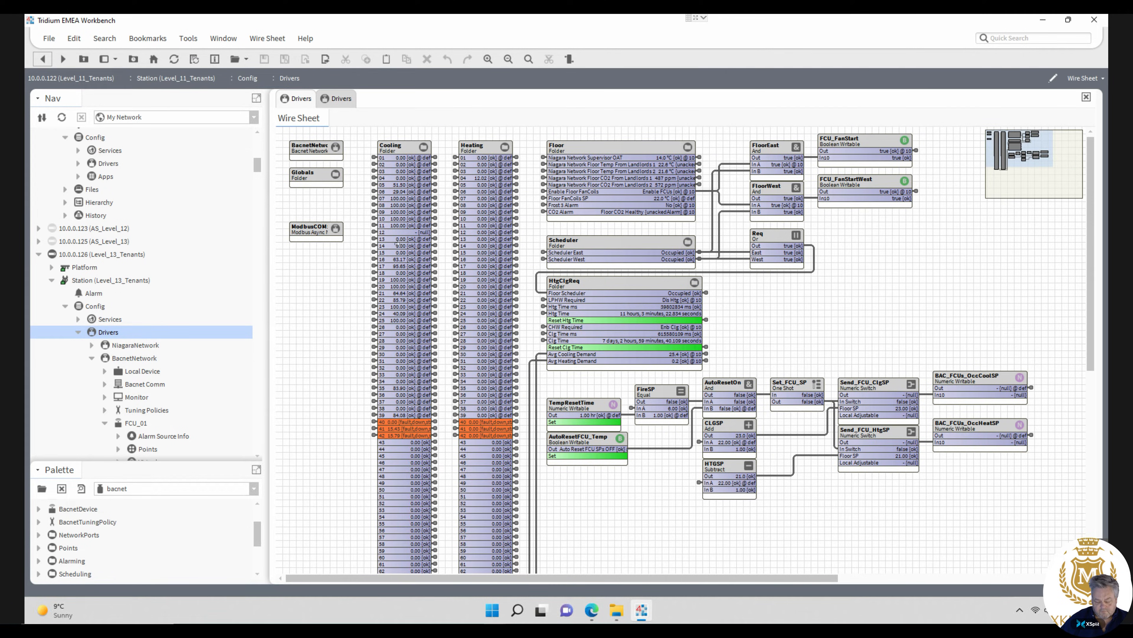
# - Collapse the Level_11_Tenants host and Level 13's BacnetNetwork in the navigation tree to reach Level 13's Floor folder
pyautogui.click(338, 100)
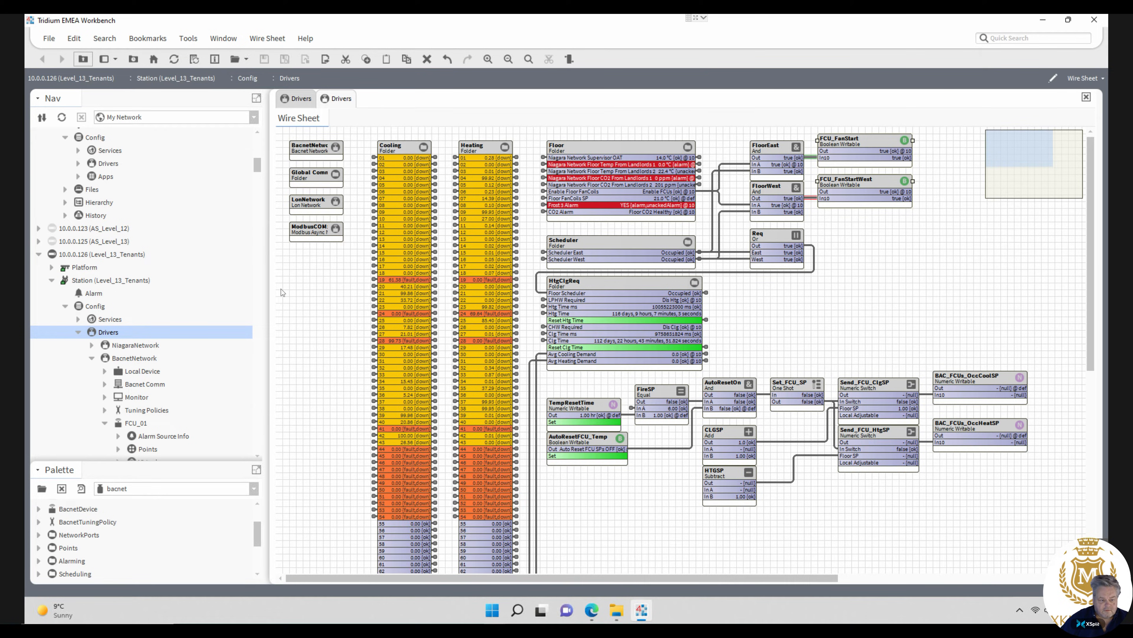
pyautogui.scroll(2, 260, 163)
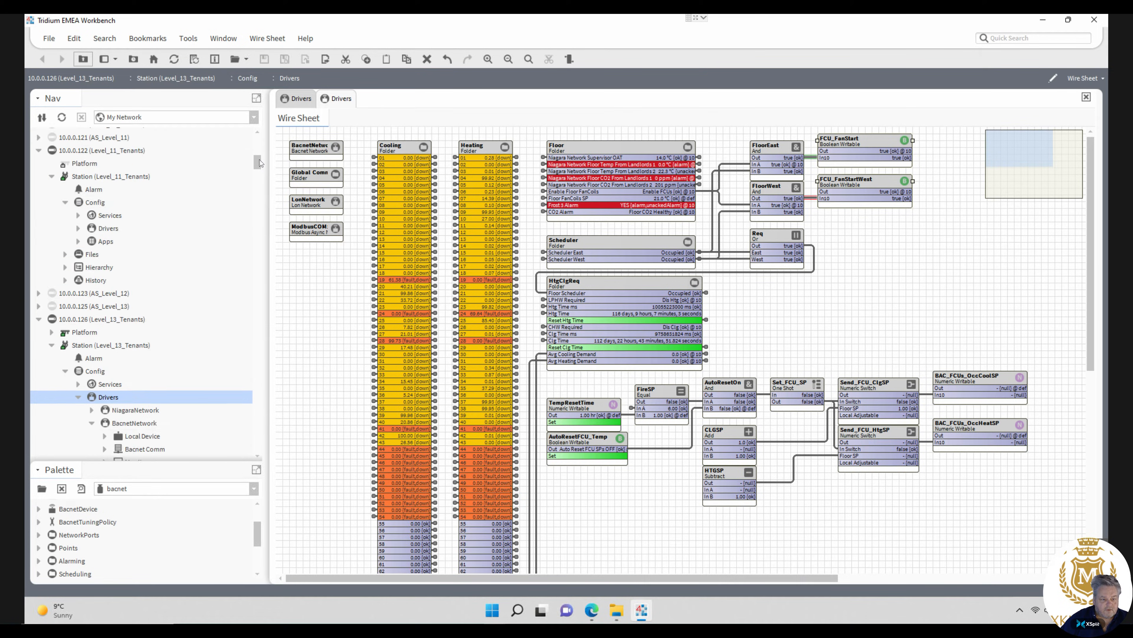
pyautogui.scroll(2, 260, 163)
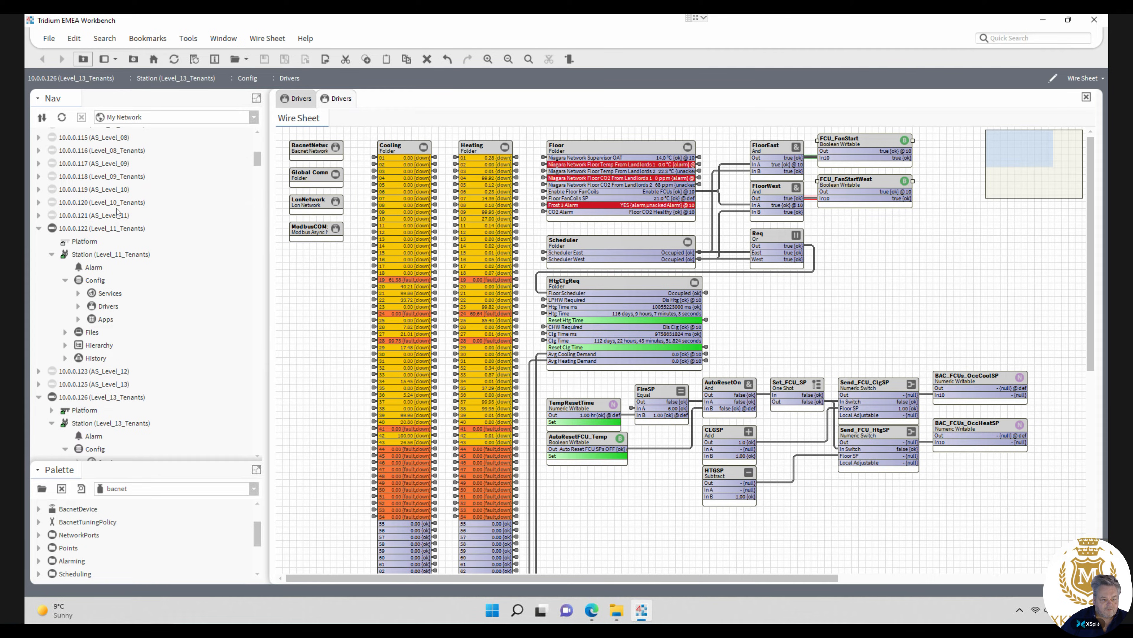
pyautogui.click(39, 229)
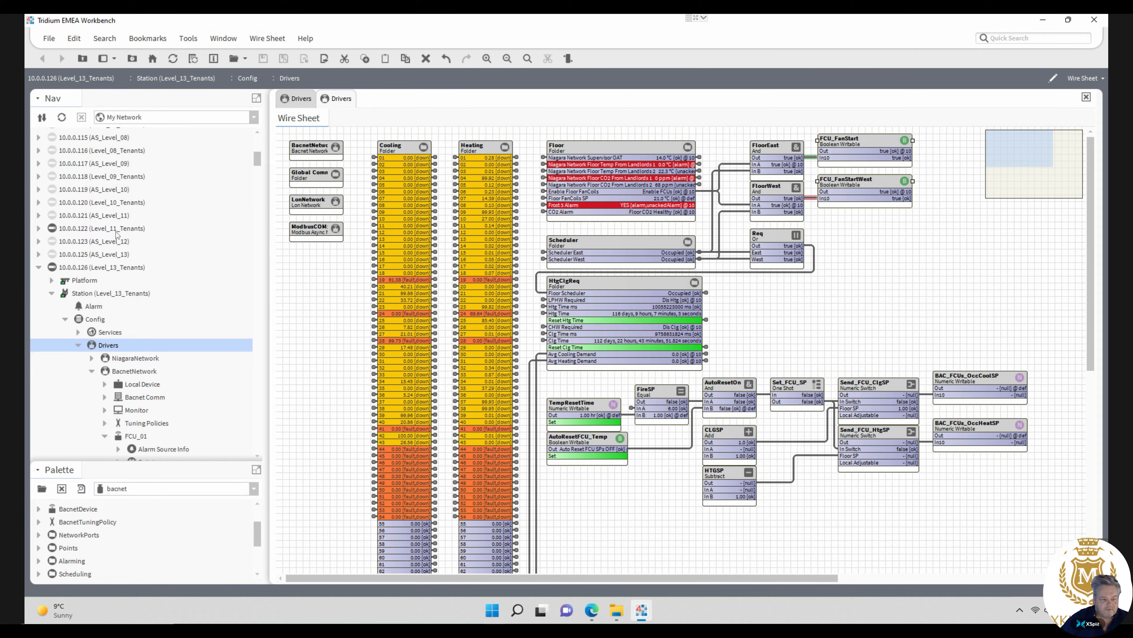
pyautogui.scroll(-3, 257, 166)
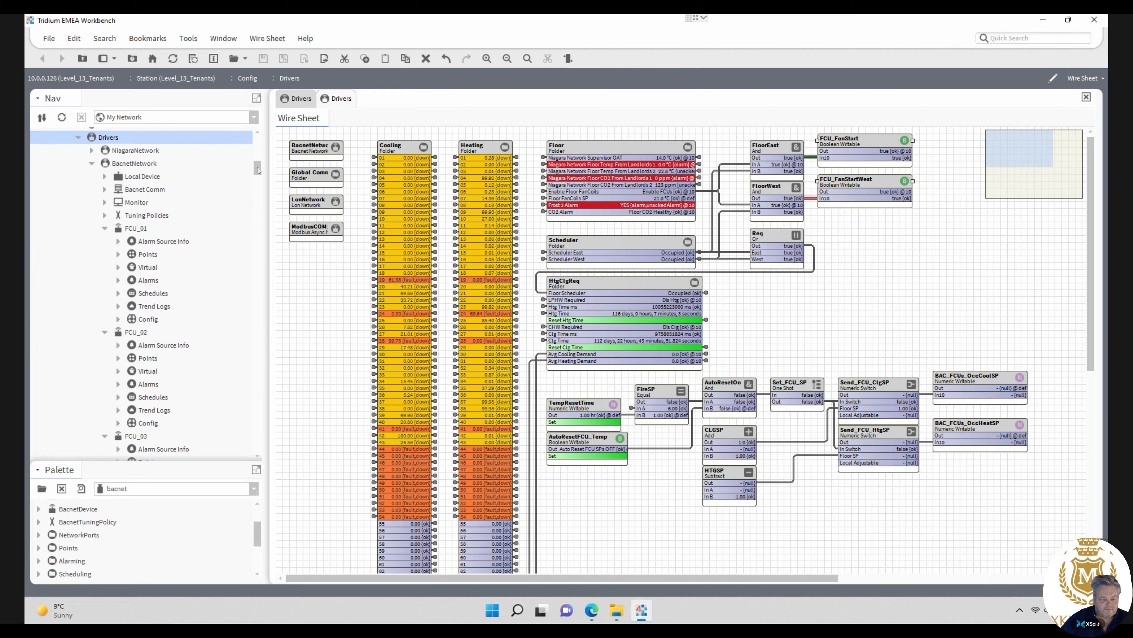
pyautogui.scroll(1, 258, 169)
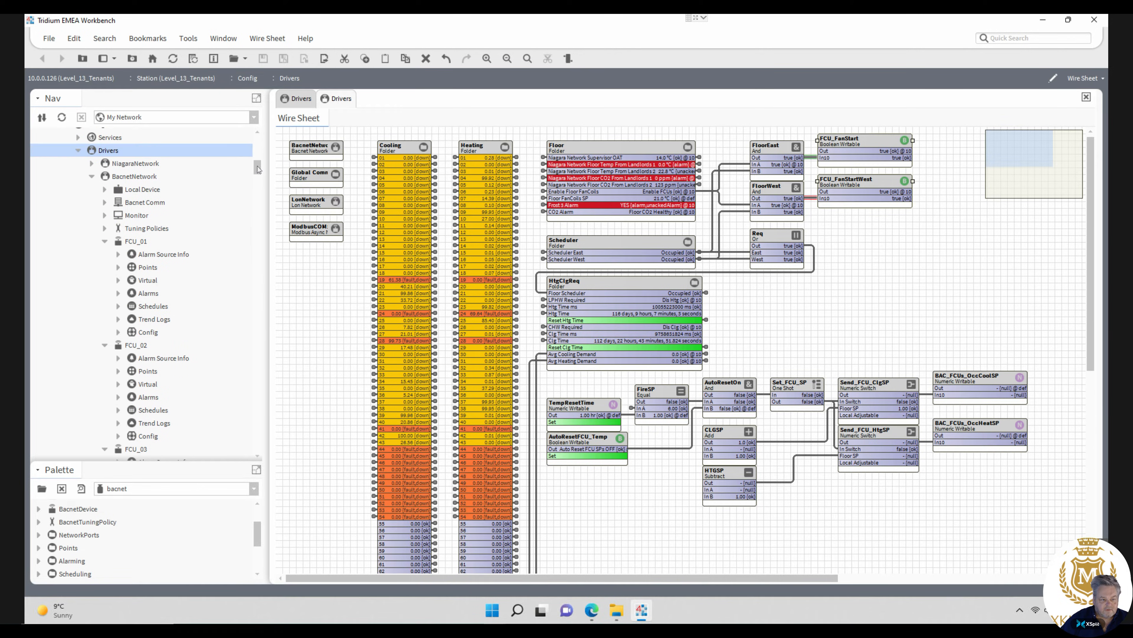
pyautogui.moveTo(257, 166); pyautogui.dragTo(257, 166)
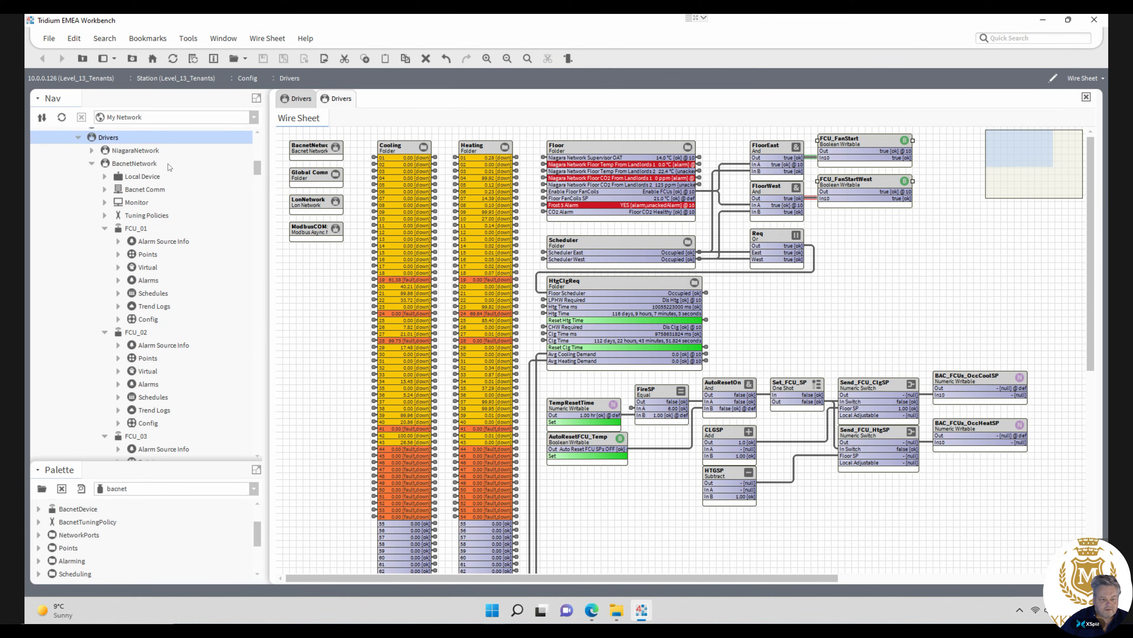
pyautogui.click(92, 164)
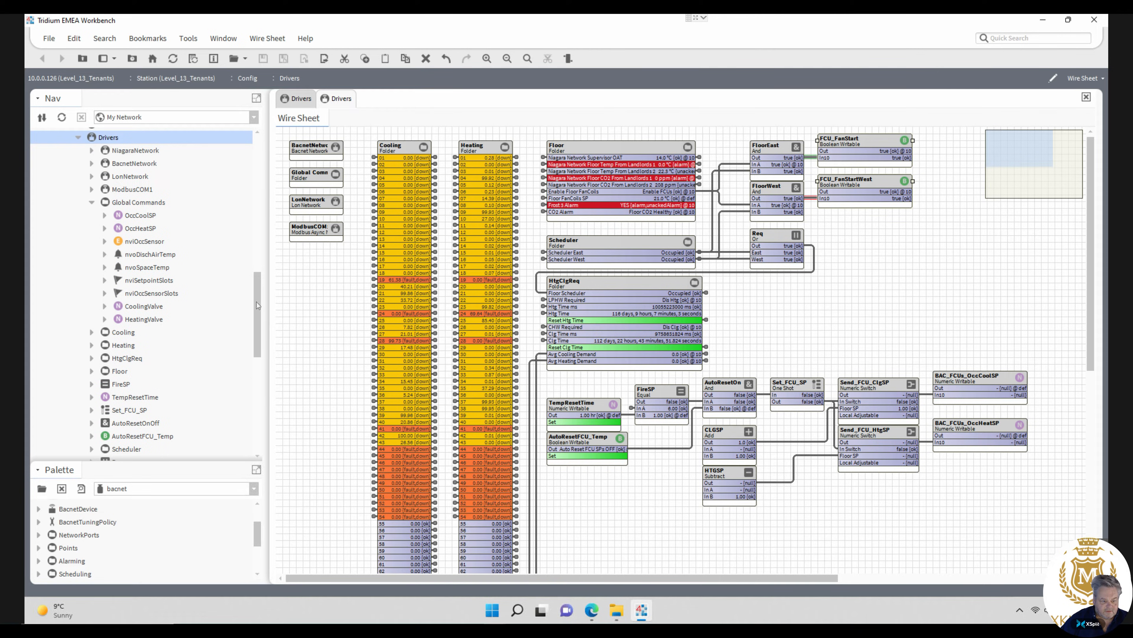
pyautogui.moveTo(257, 302); pyautogui.dragTo(119, 326)
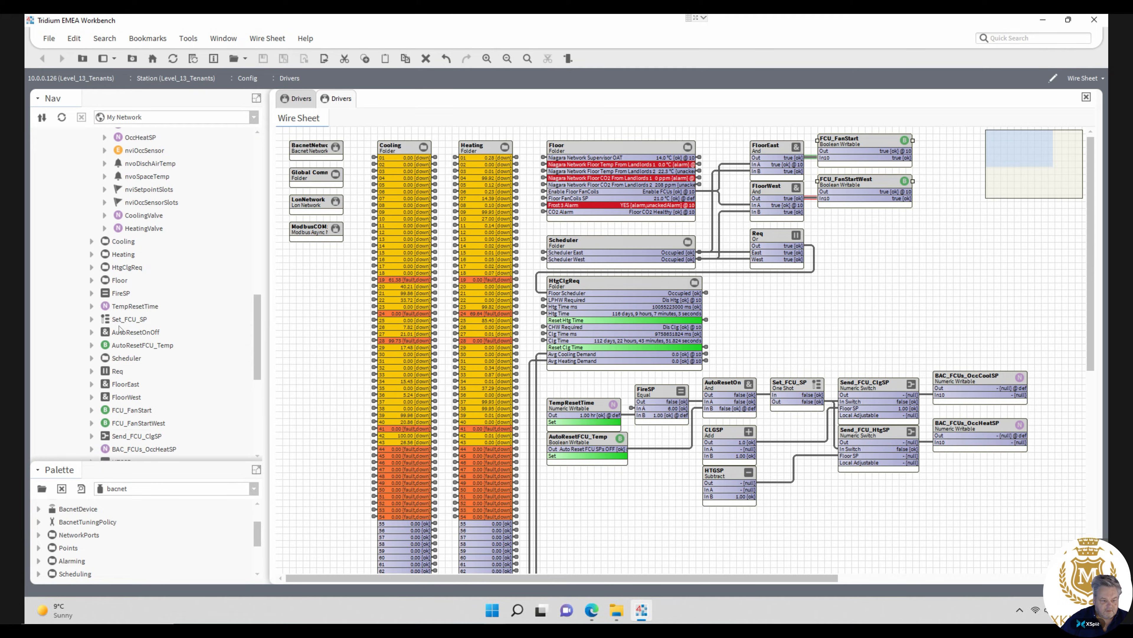
# - Expand Level 13's Floor folder in the navigation tree and open its wire sheet alongside the Drivers sheets
pyautogui.click(91, 280)
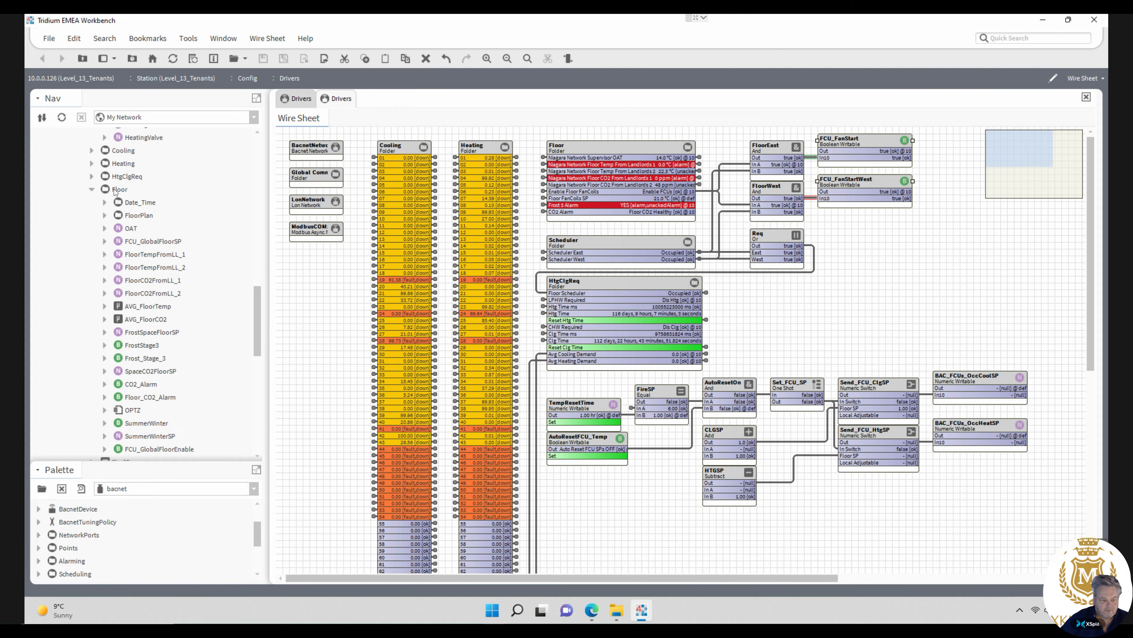
pyautogui.rightClick(114, 191)
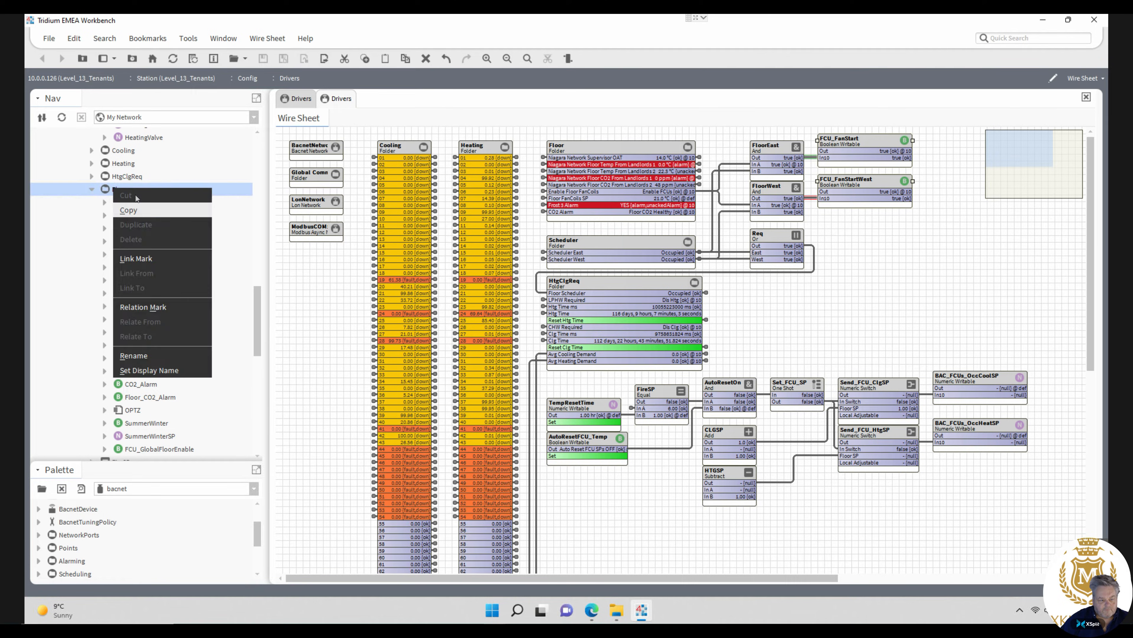
pyautogui.click(109, 191)
pyautogui.rightClick(109, 191)
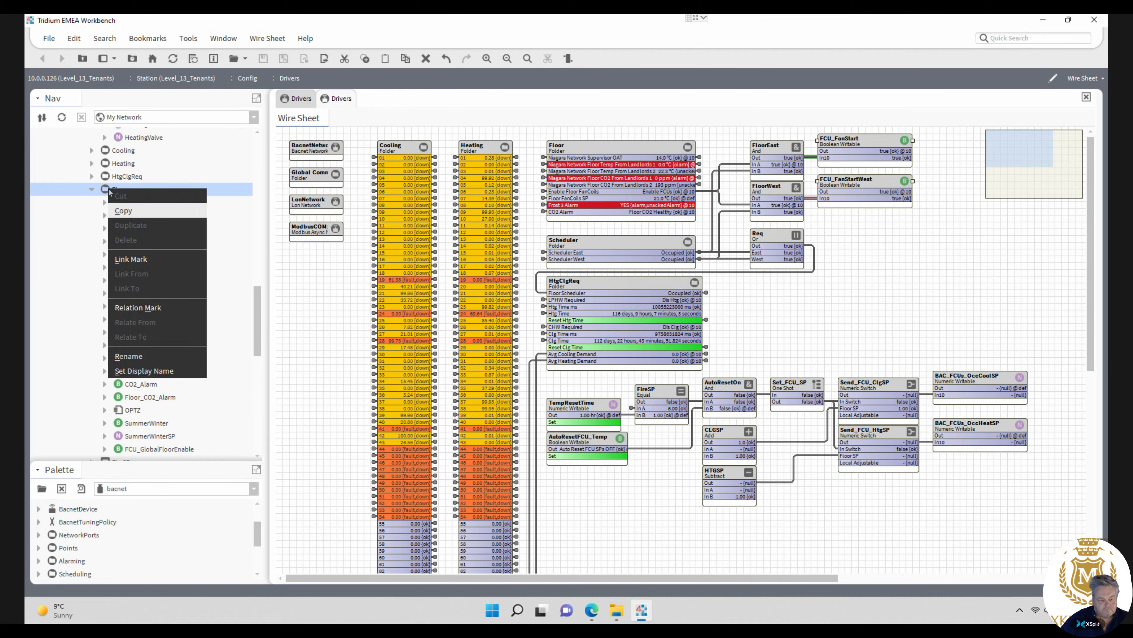
pyautogui.click(58, 242)
pyautogui.click(57, 242)
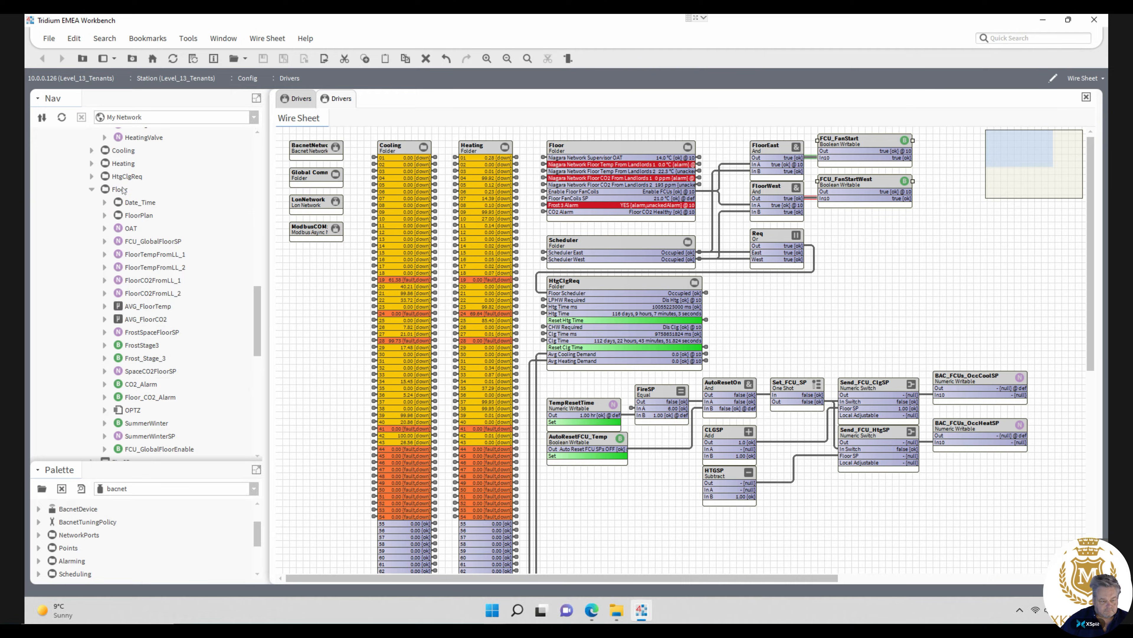
pyautogui.rightClick(123, 190)
pyautogui.moveTo(147, 192)
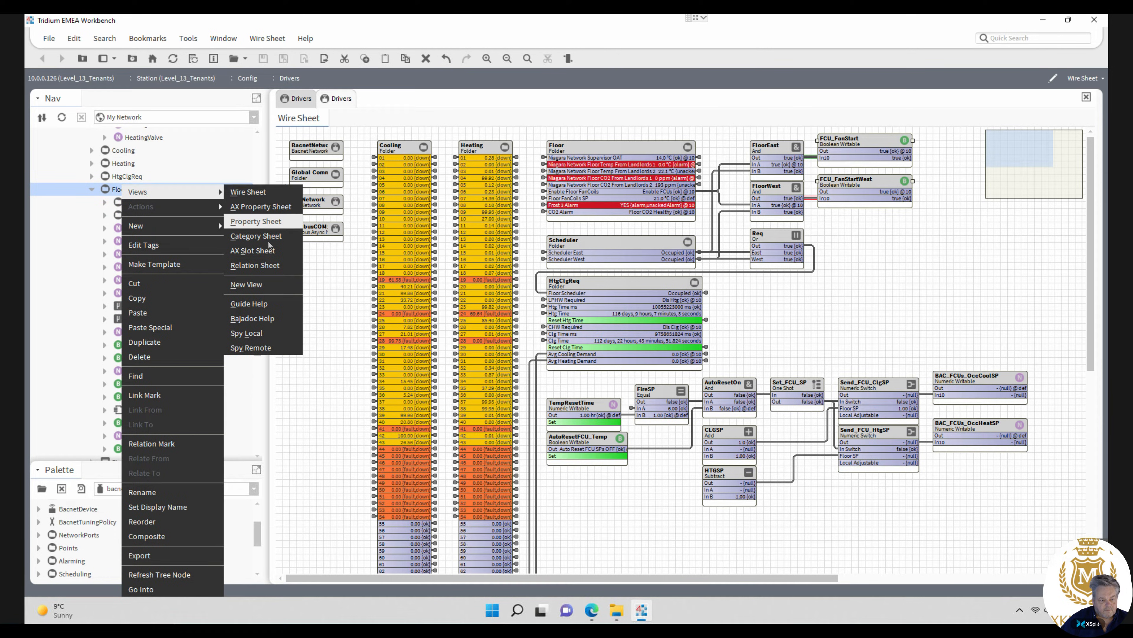
pyautogui.click(268, 195)
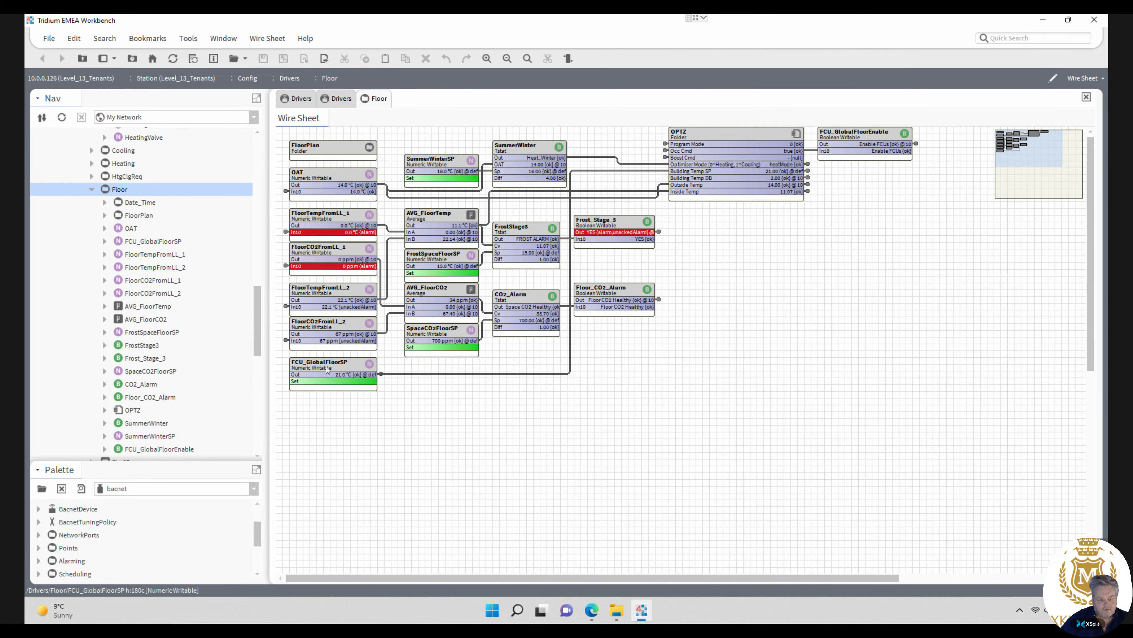
# - Link-mark FCU_GlobalFloorSP in the Level 13 Floor wire sheet and close Level 11's Drivers sheet
pyautogui.rightClick(327, 369)
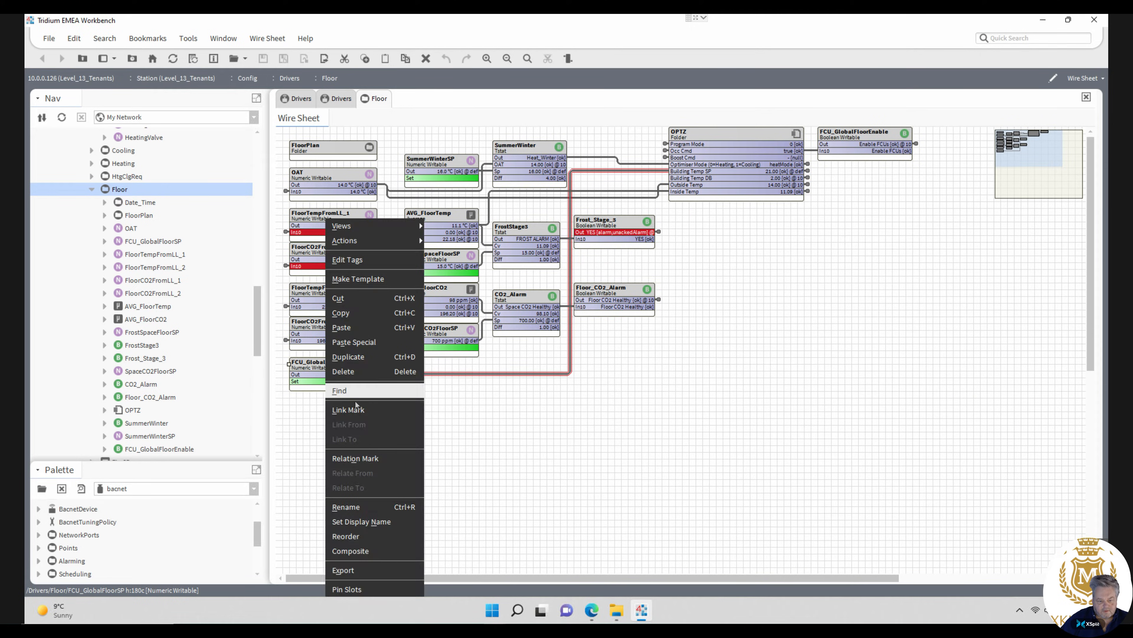
pyautogui.click(359, 410)
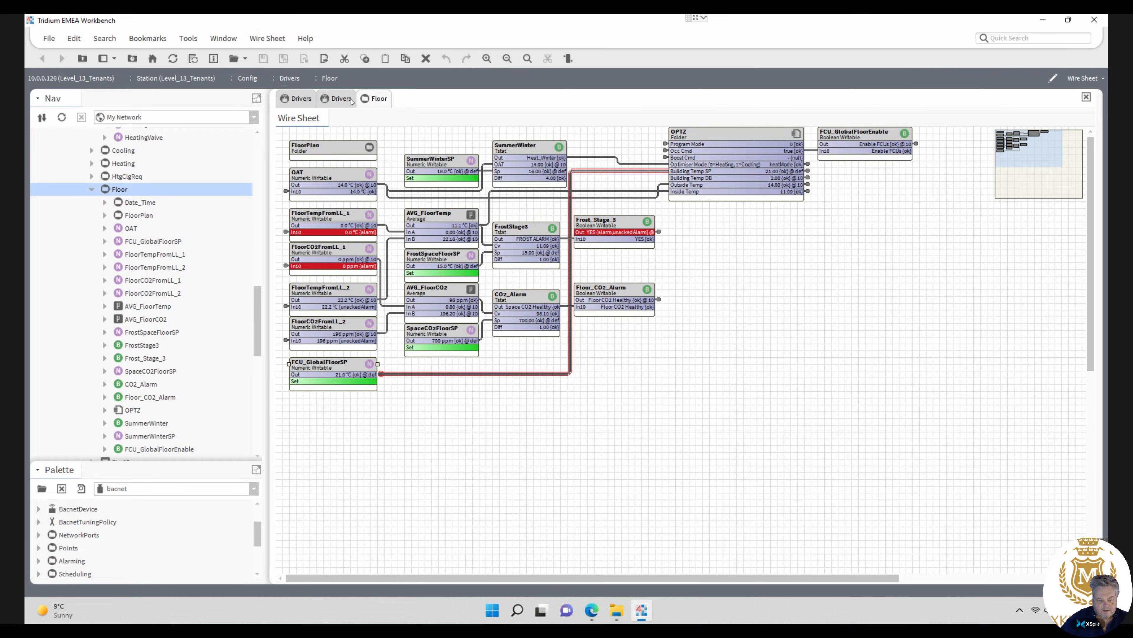
pyautogui.click(340, 100)
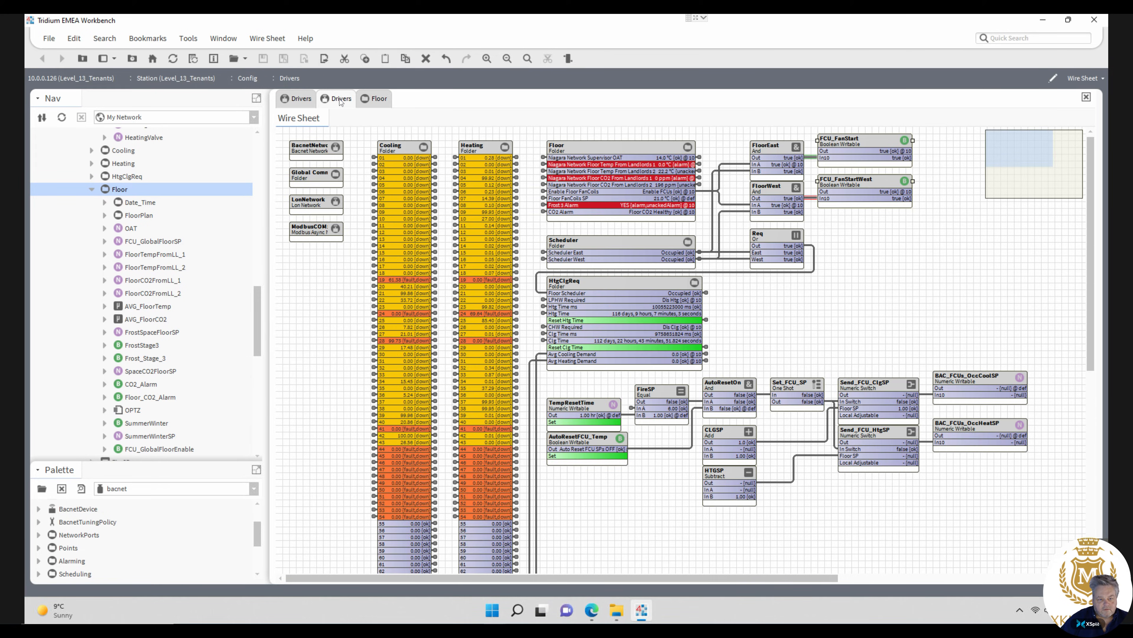
pyautogui.click(306, 99)
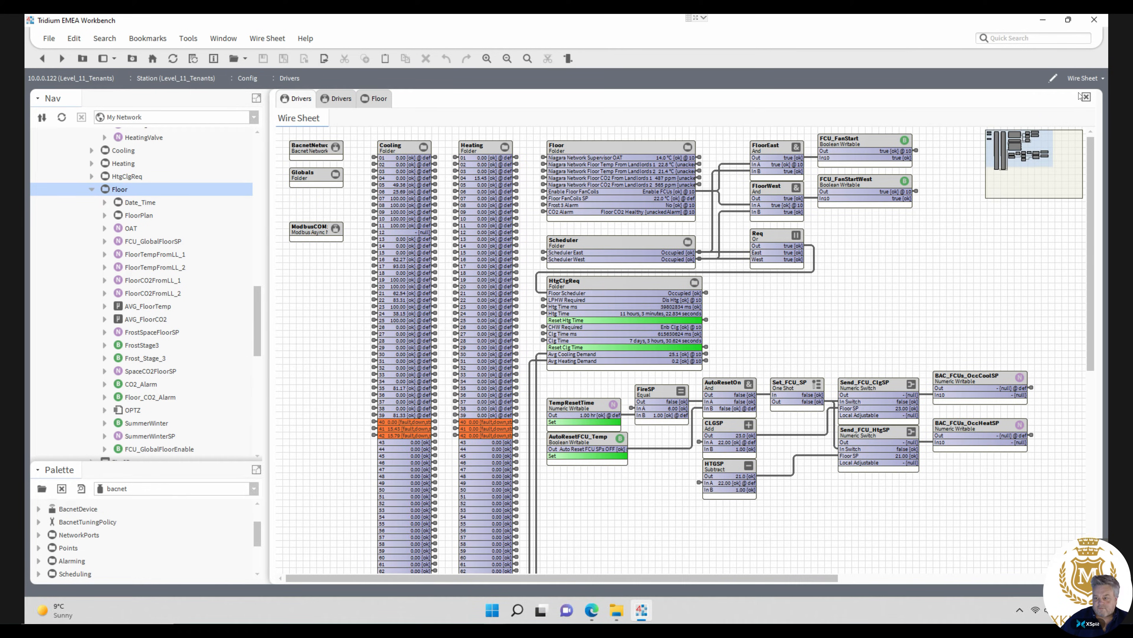
pyautogui.click(1087, 97)
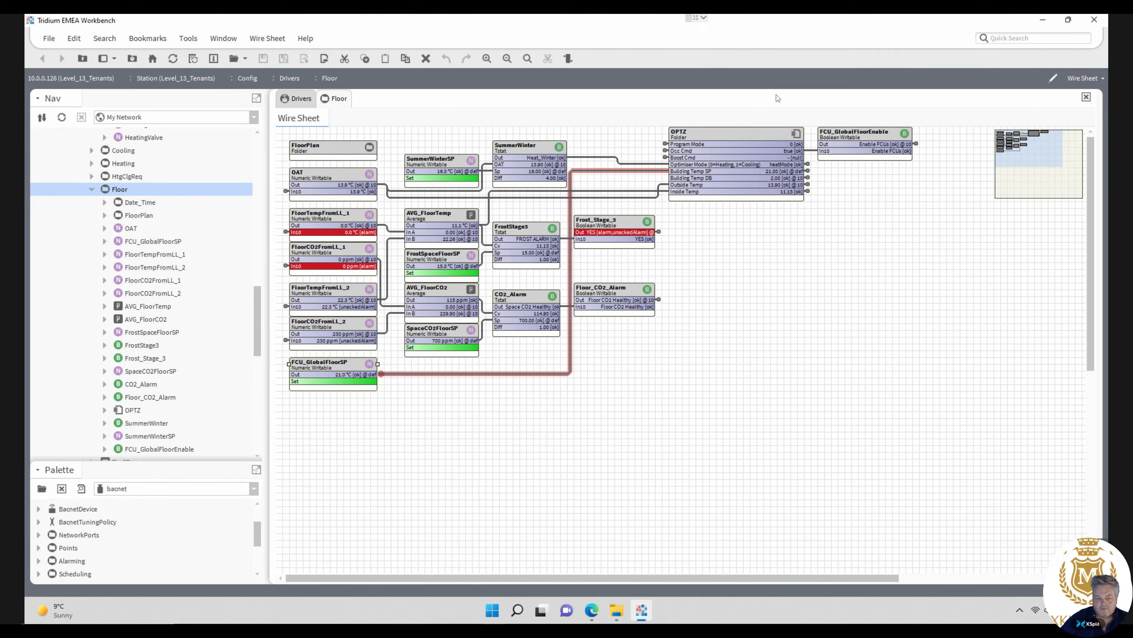
pyautogui.click(298, 98)
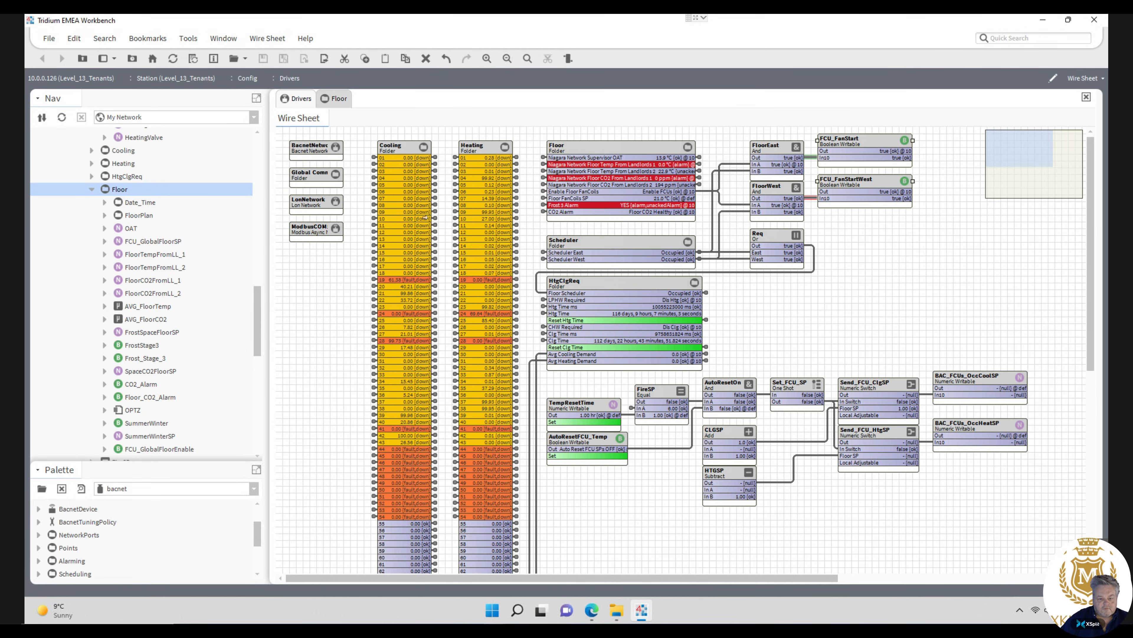
# - Link the Out slot of the marked FCU_GlobalFloorSP to In A of CLGSP in Level 13's Drivers wire sheet
pyautogui.rightClick(720, 432)
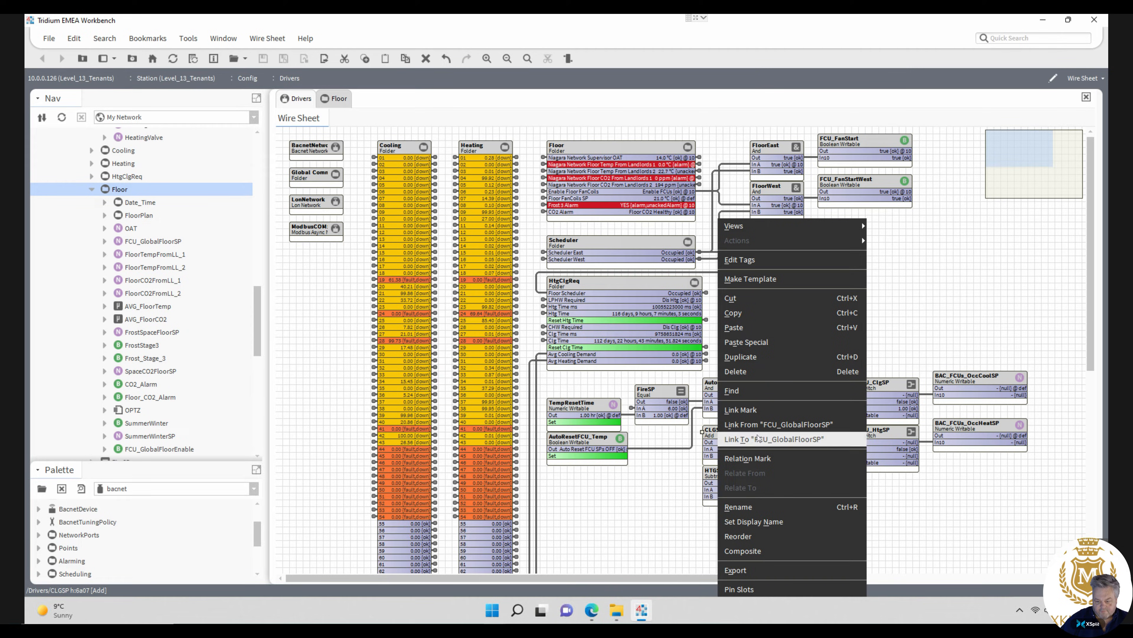
pyautogui.click(759, 429)
pyautogui.click(439, 229)
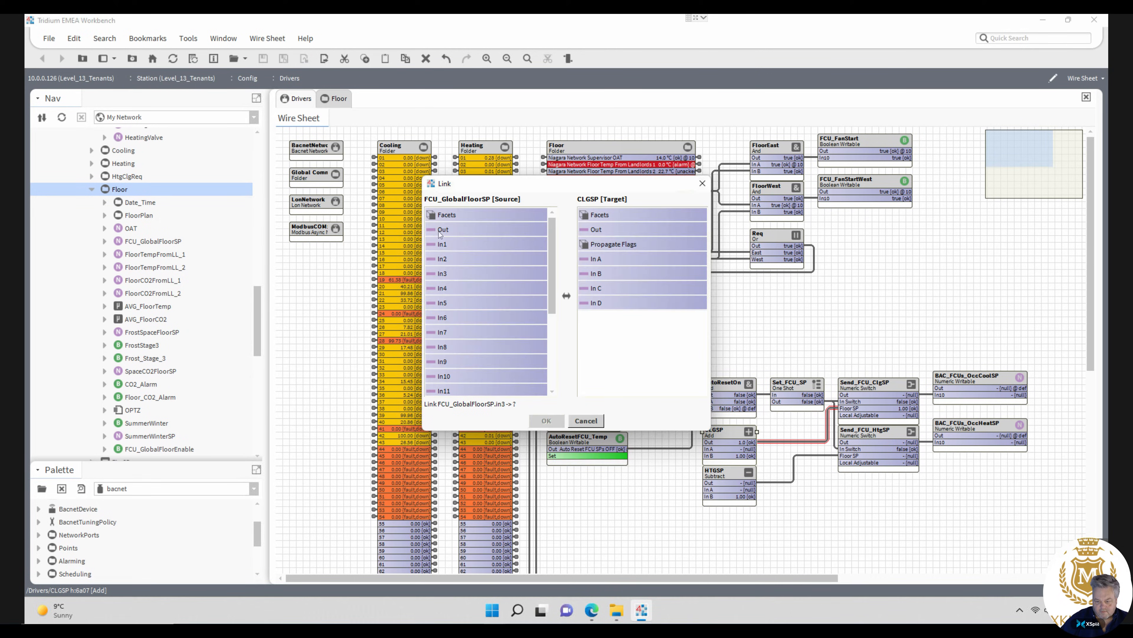
pyautogui.click(581, 263)
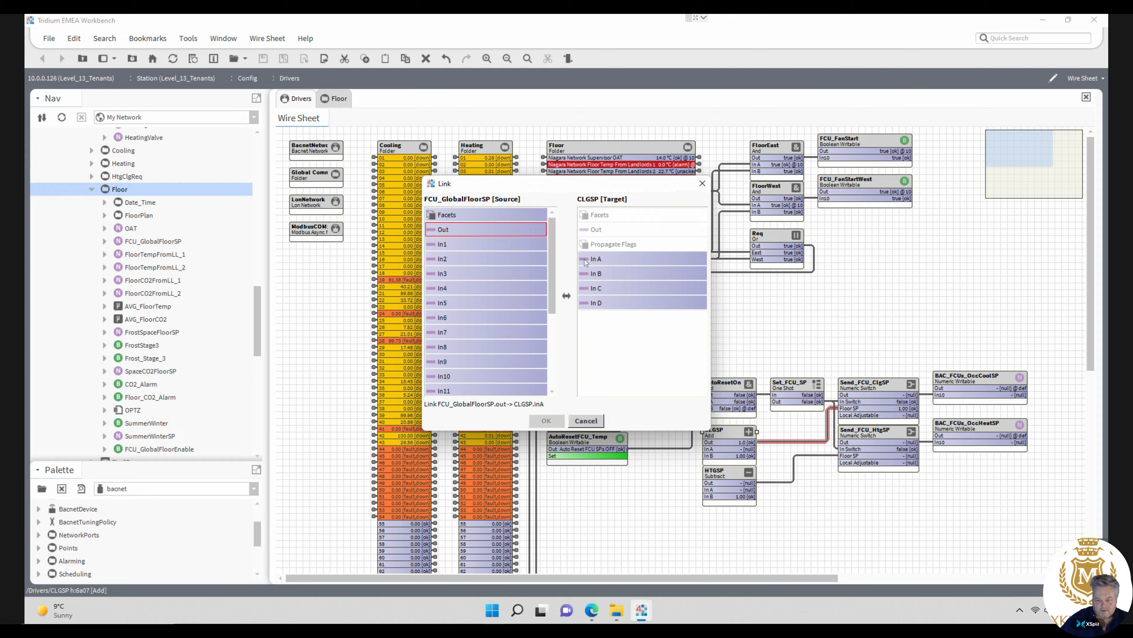
pyautogui.click(546, 420)
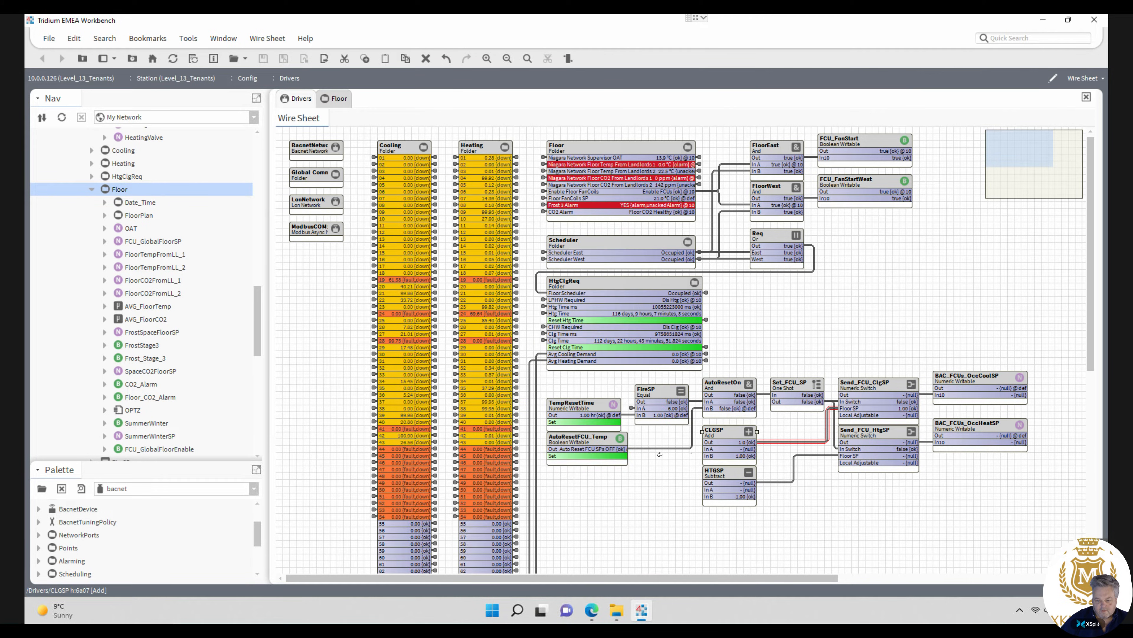
# - Link the Out slot of FCU_GlobalFloorSP to In A of the HTGSP subtract block
pyautogui.rightClick(716, 471)
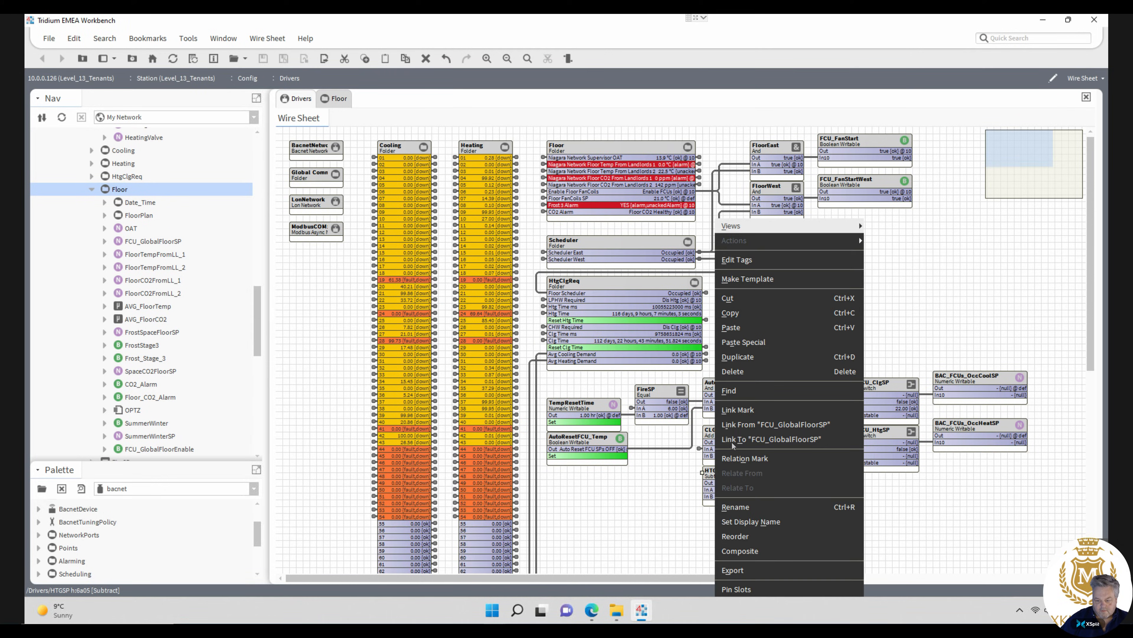
pyautogui.click(737, 426)
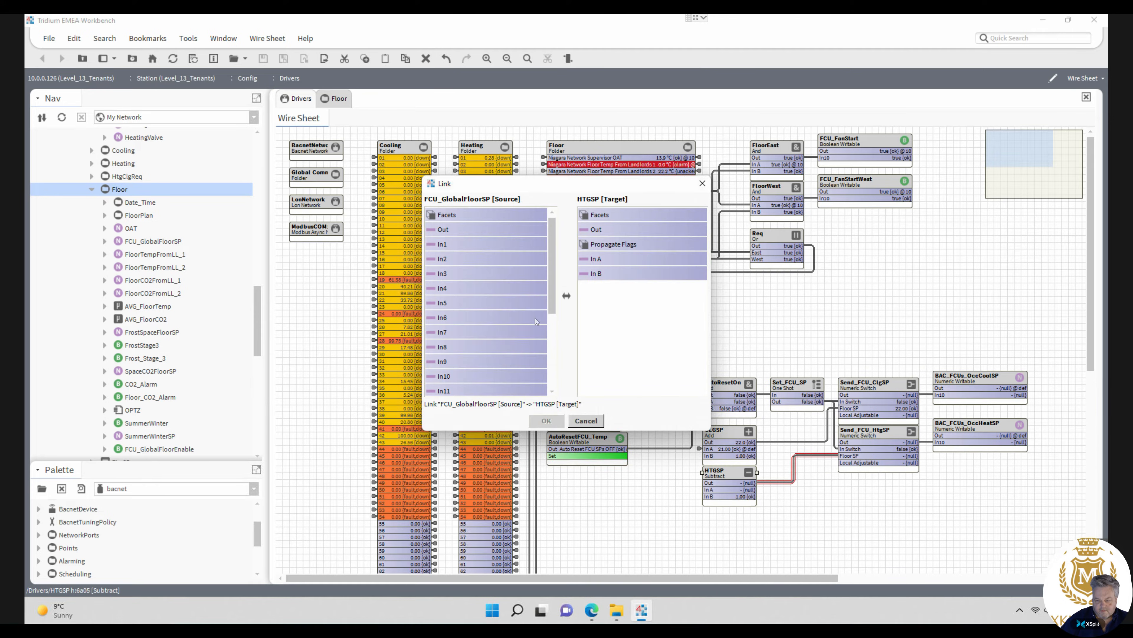
pyautogui.click(441, 229)
pyautogui.click(596, 259)
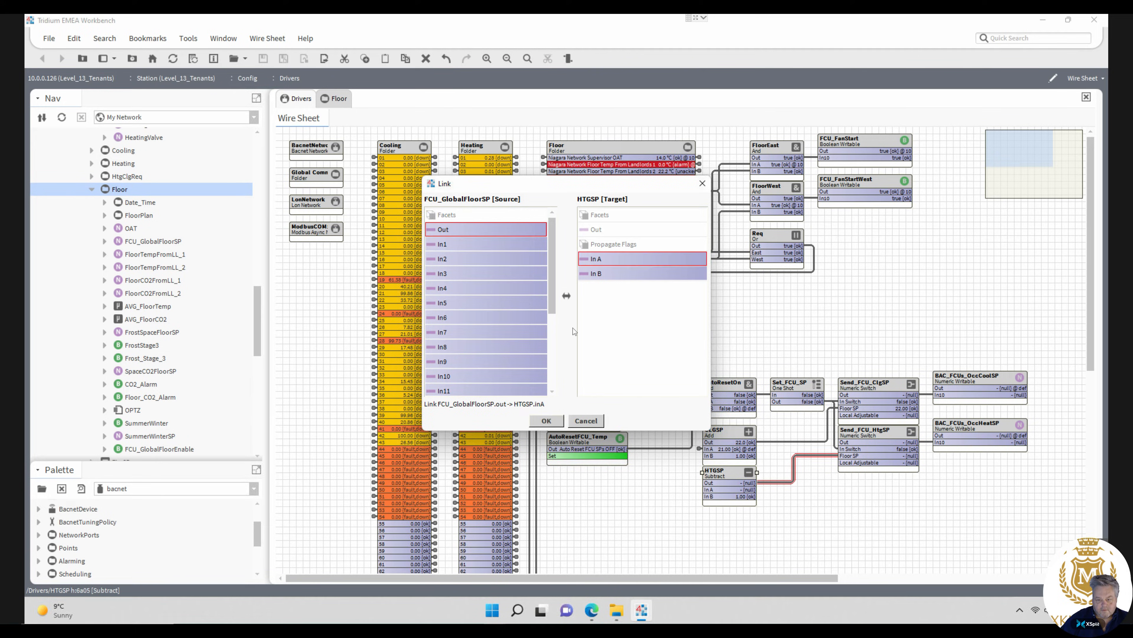
pyautogui.click(547, 420)
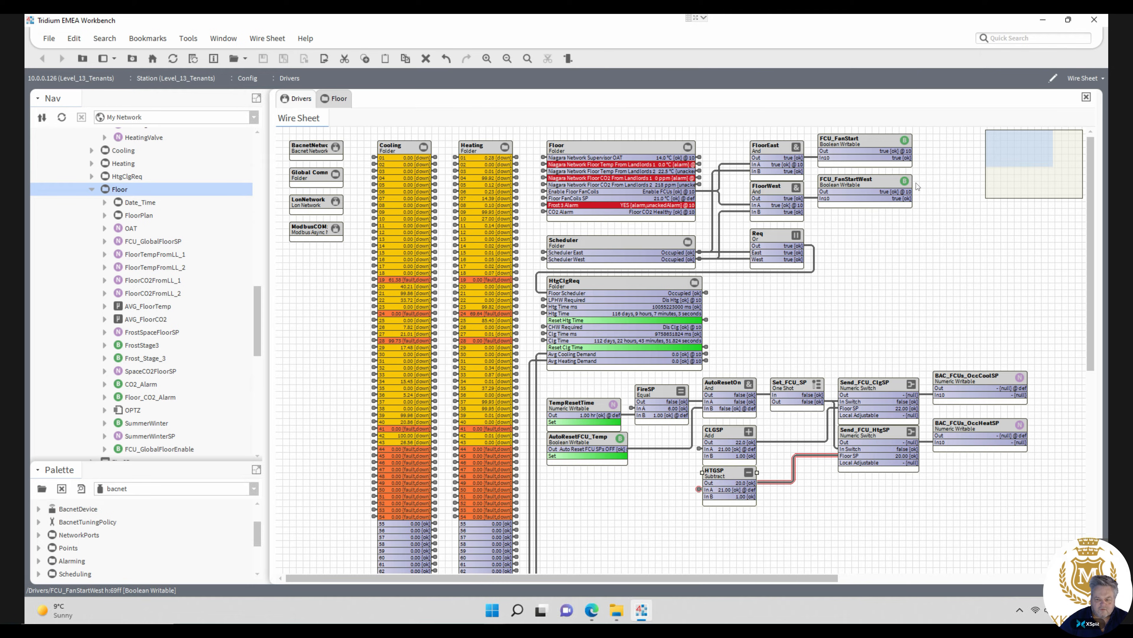
# - Add a new text block named Note below FCU_FanStartWest in the Drivers wire sheet
pyautogui.rightClick(836, 227)
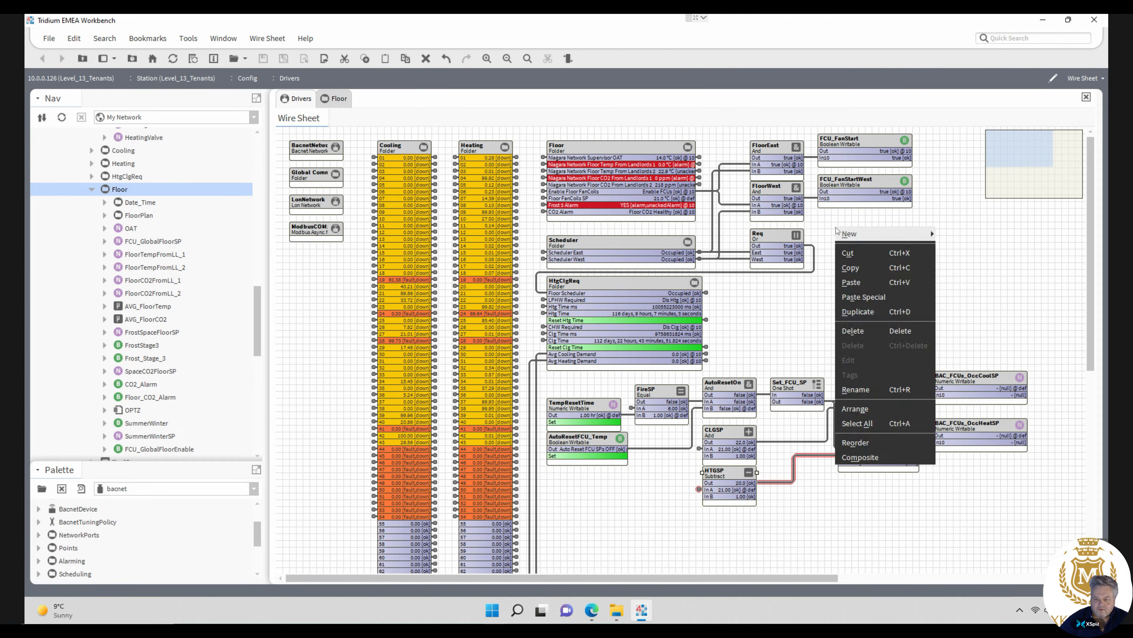
pyautogui.moveTo(866, 232)
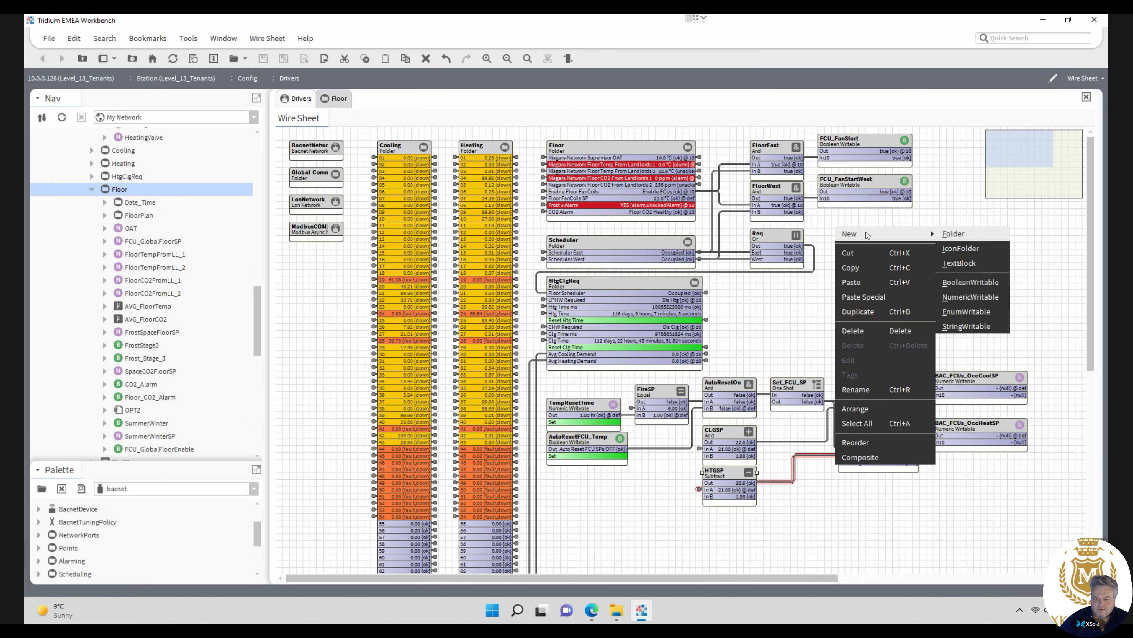
pyautogui.click(963, 266)
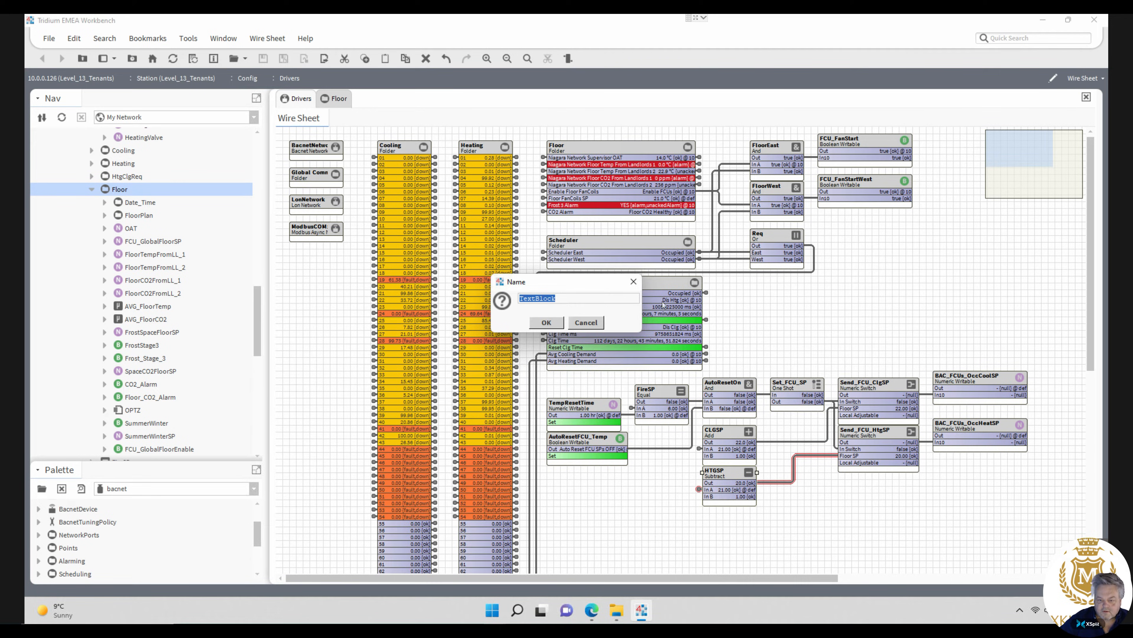
pyautogui.write('Note')
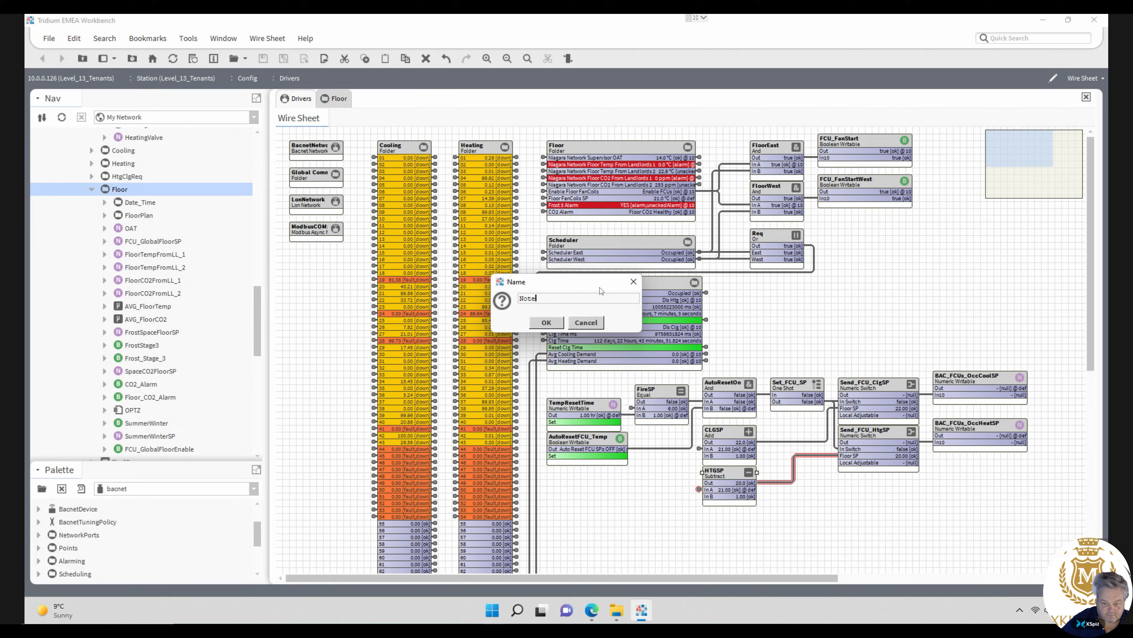
pyautogui.click(546, 322)
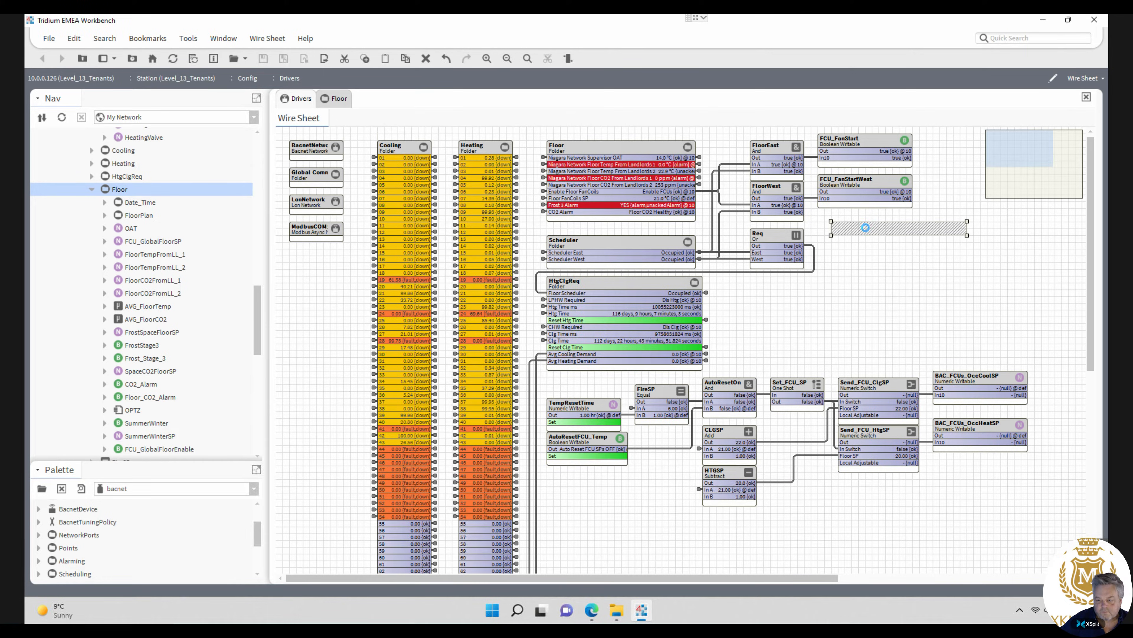
# - Open the Note block's properties and enter the text "West Side FCUs 23 upwards"
pyautogui.doubleClick(850, 230)
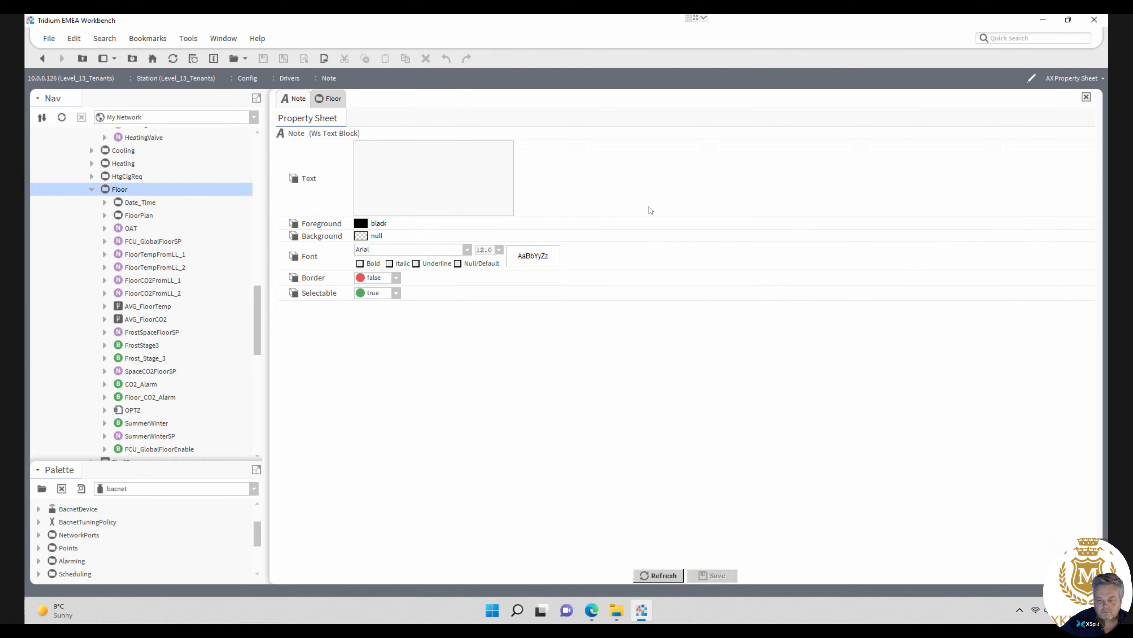
pyautogui.click(419, 167)
pyautogui.write('West Side')
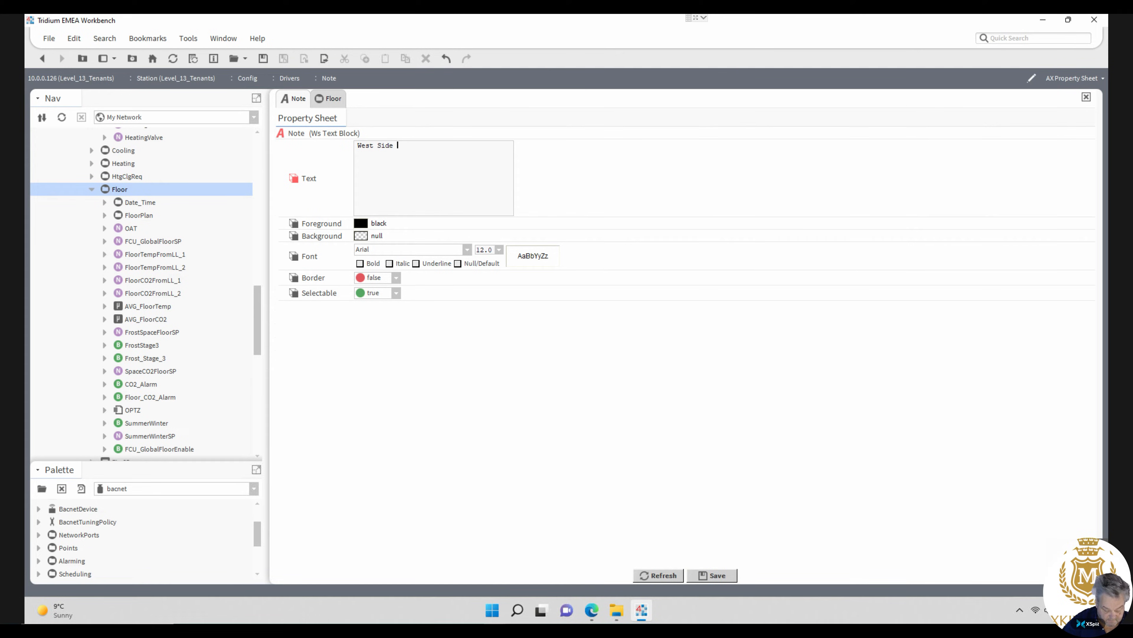
pyautogui.write(' FCUs ')
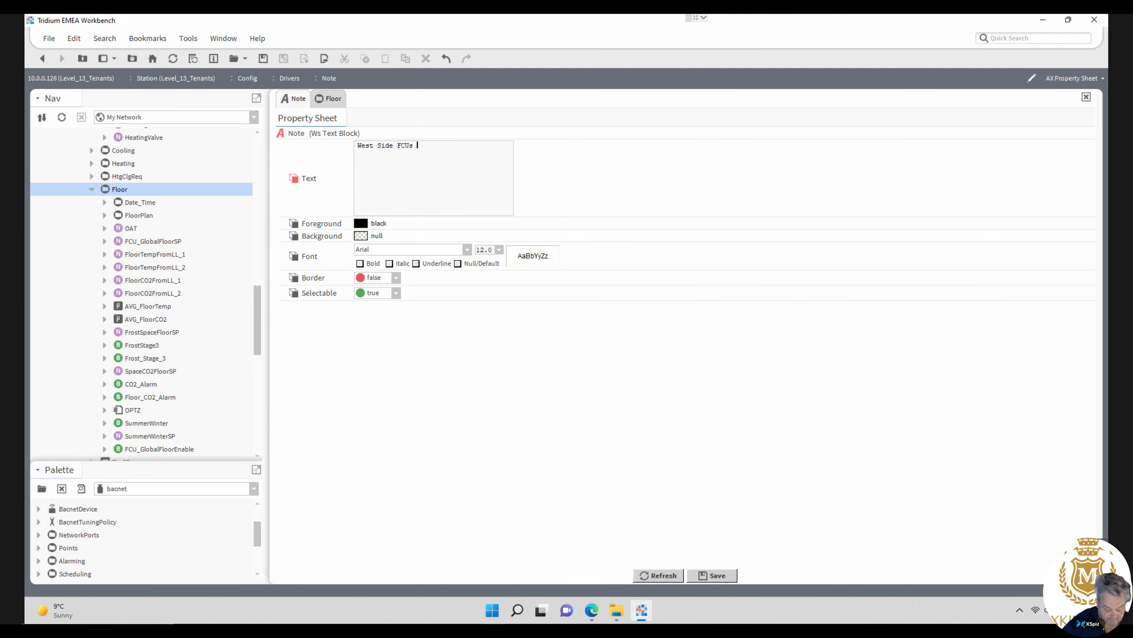
pyautogui.write('23')
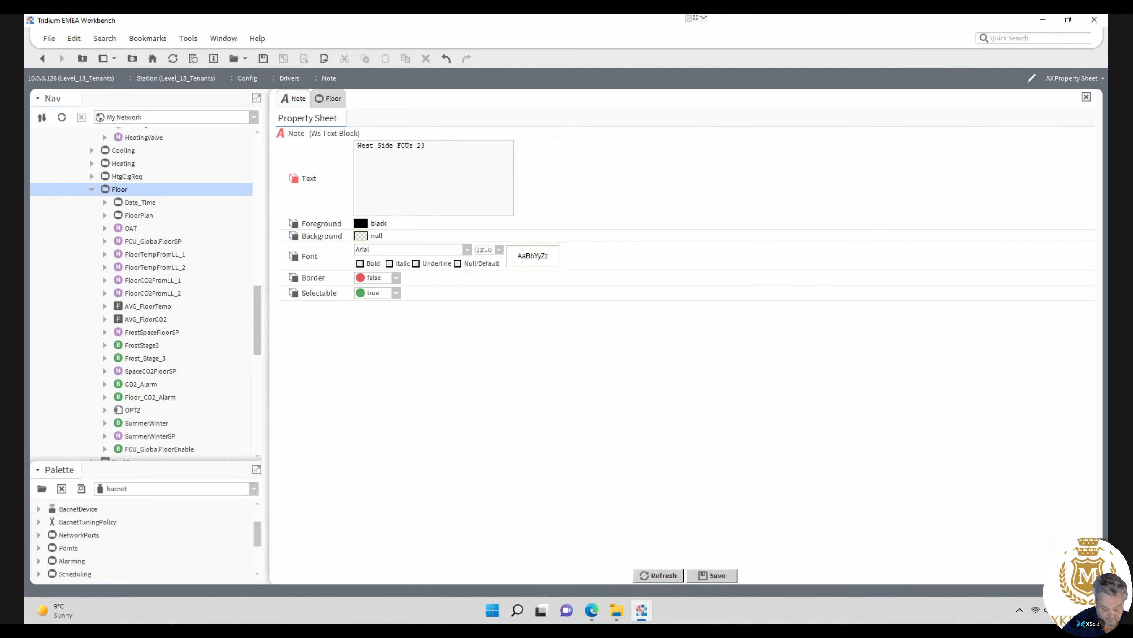
pyautogui.write(' u')
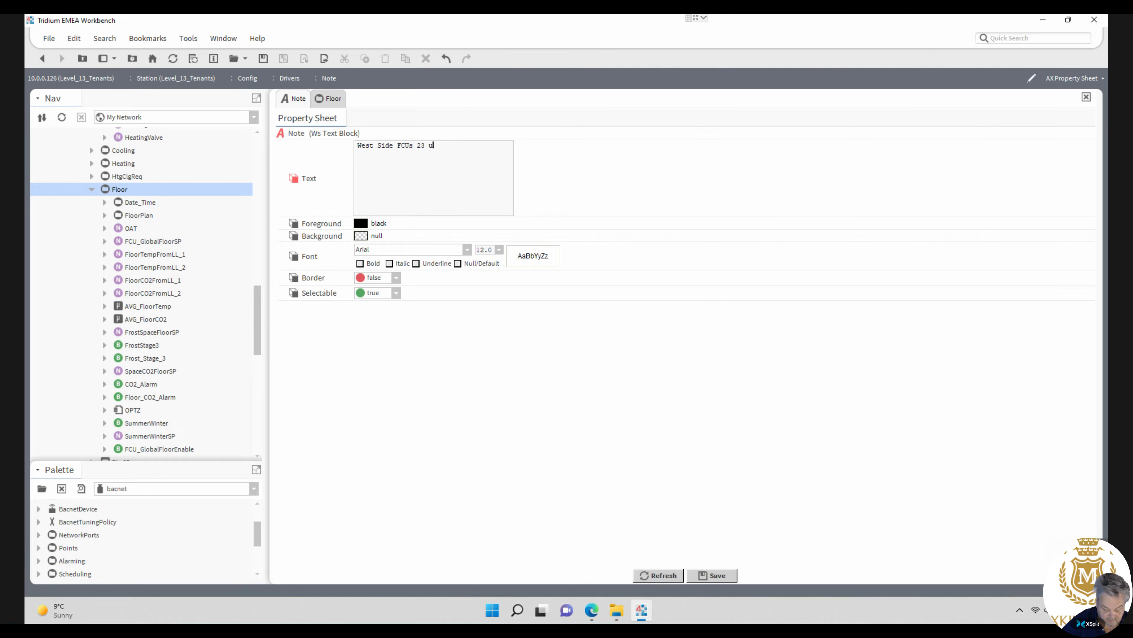
pyautogui.write('pwards')
# - Give the note a pale yellow #ffffc0 background, set Border to true, make the font bold, and save the properties
pyautogui.click(361, 236)
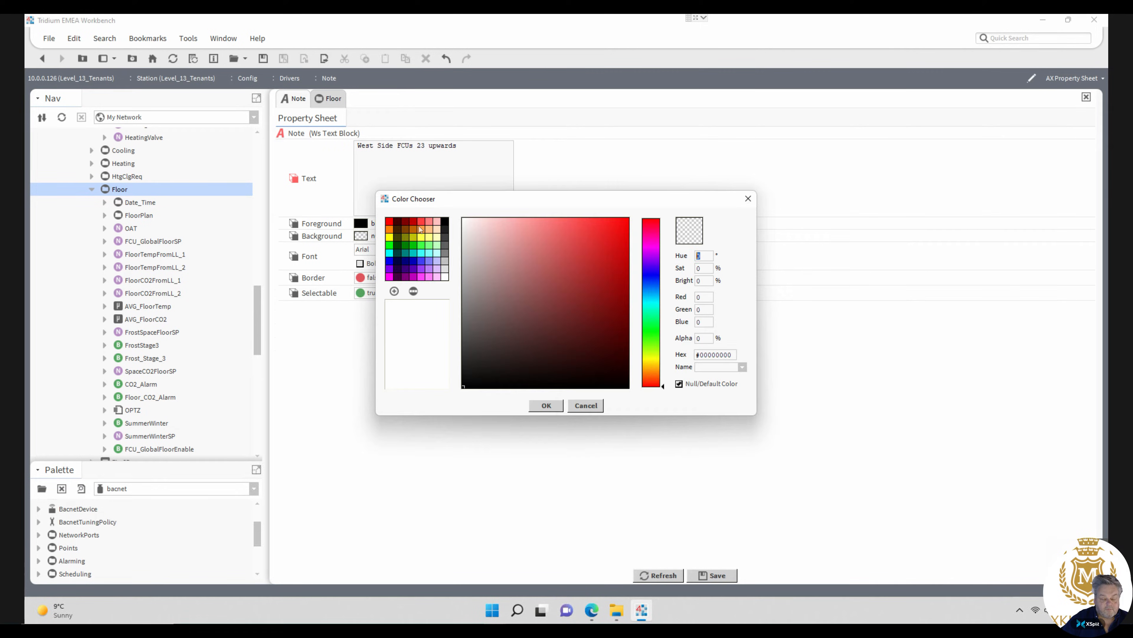
pyautogui.click(438, 237)
pyautogui.click(546, 405)
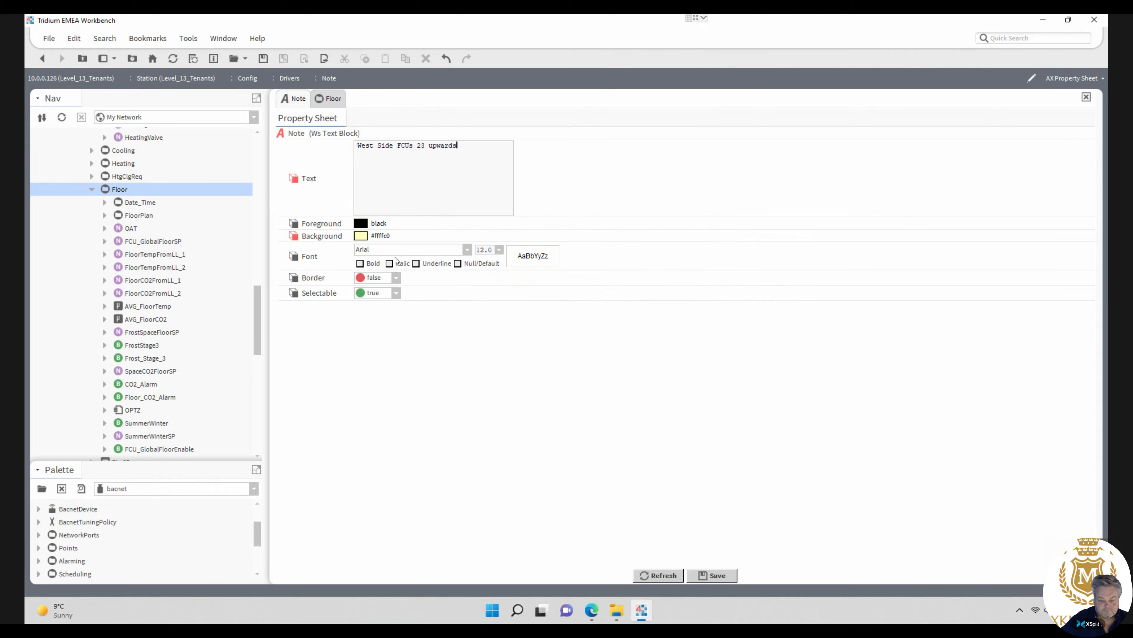
pyautogui.click(396, 278)
pyautogui.click(385, 303)
pyautogui.click(360, 264)
pyautogui.click(713, 575)
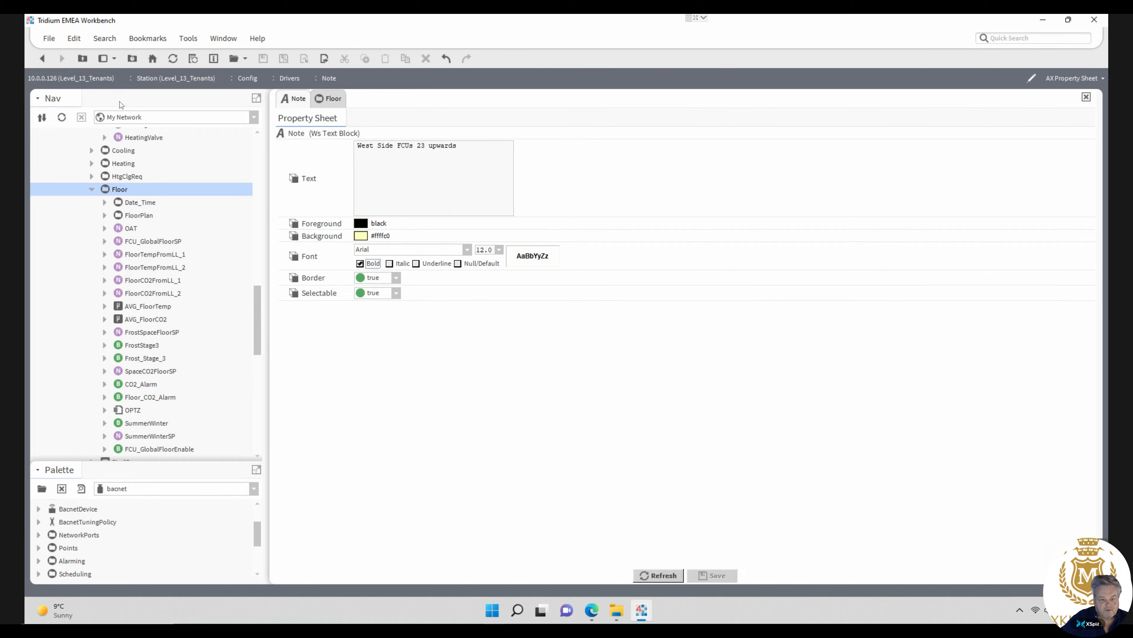
# - Return to the Drivers wire sheet and place the note directly beneath FCU_FanStartWest, narrowed to match that block's width
pyautogui.click(42, 58)
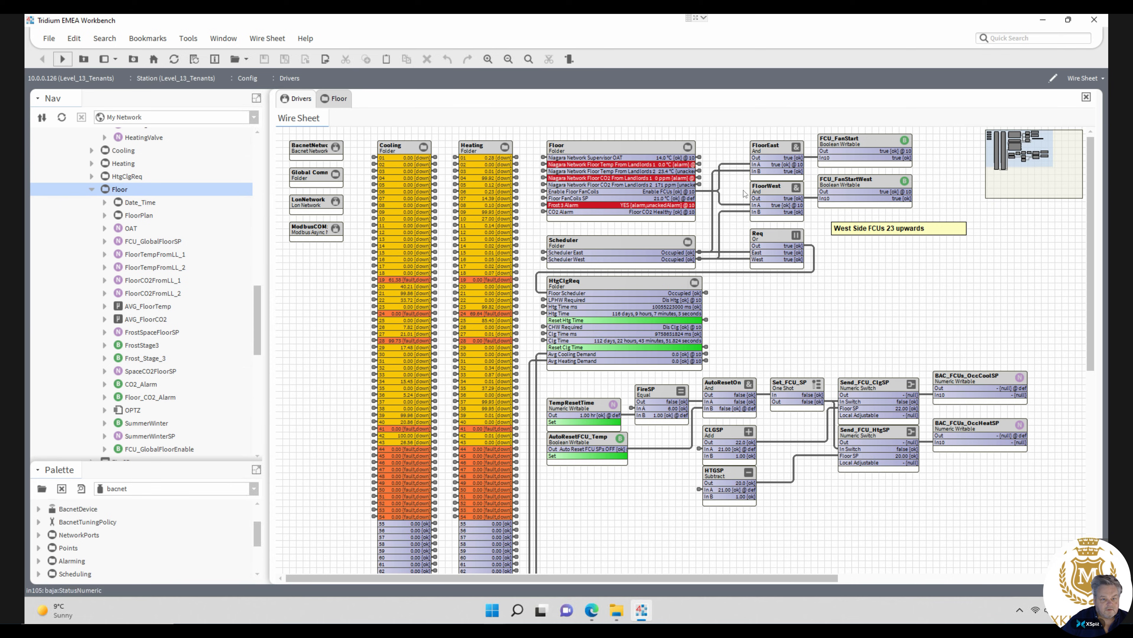
pyautogui.moveTo(878, 230); pyautogui.dragTo(864, 218)
pyautogui.moveTo(953, 221); pyautogui.dragTo(913, 221)
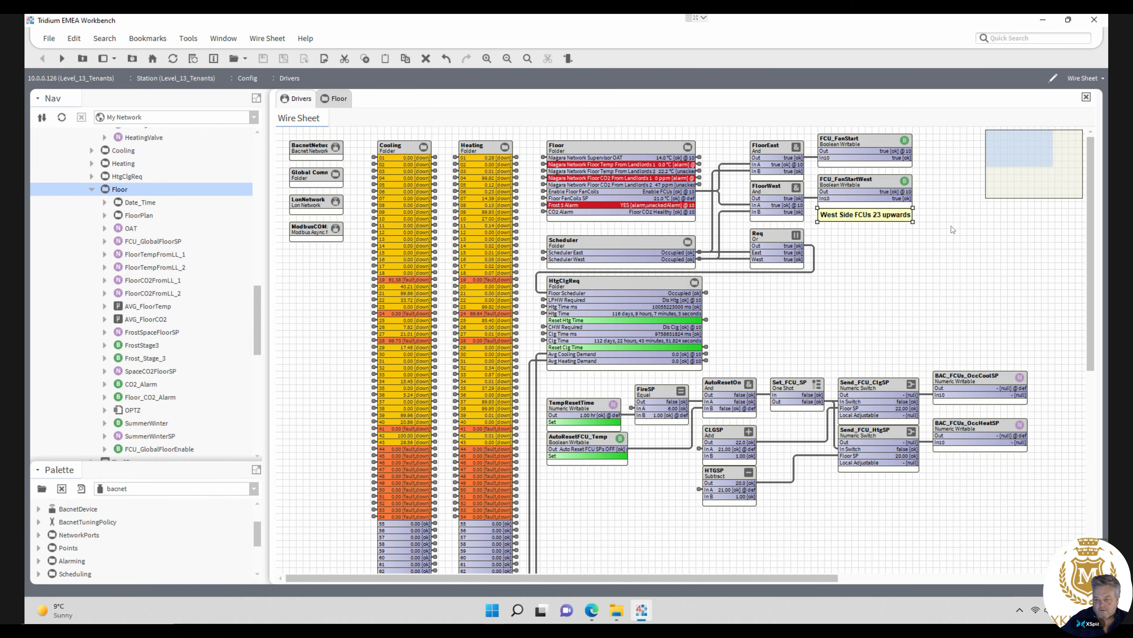
pyautogui.click(953, 229)
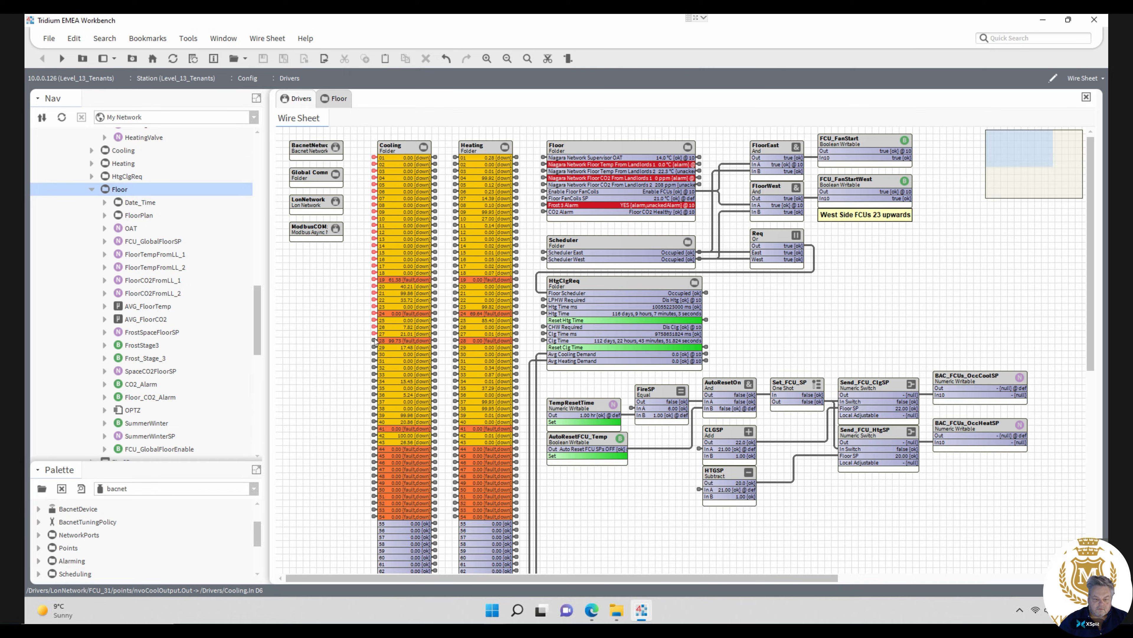
# - Delete all the LonNetwork links feeding the inputs of the Cooling and Heating folders
pyautogui.rightClick(374, 369)
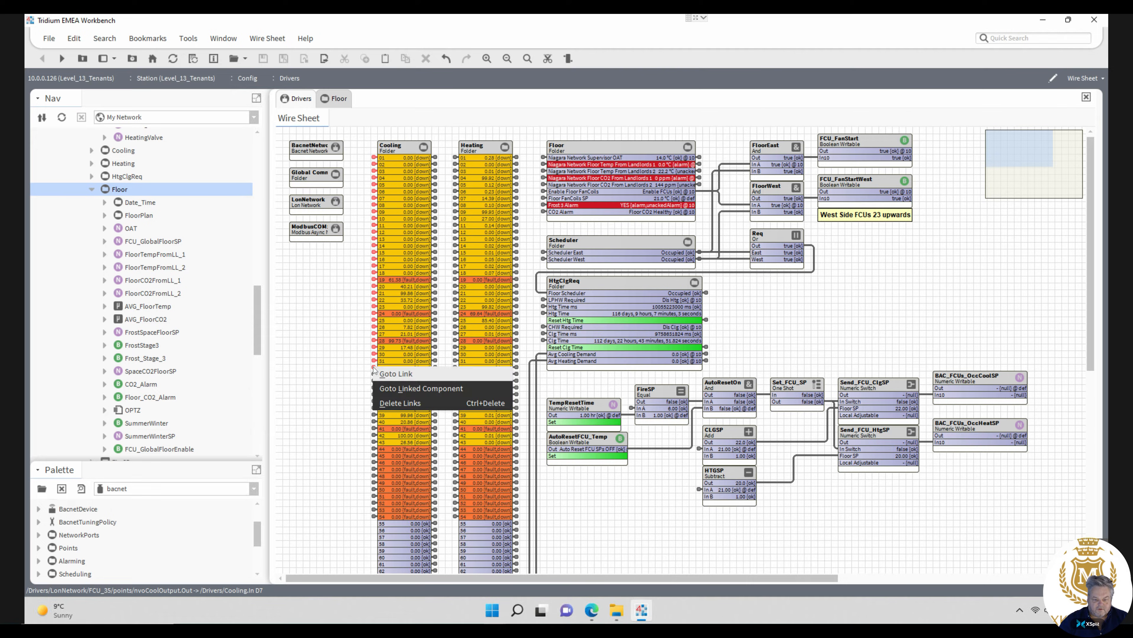
pyautogui.click(394, 403)
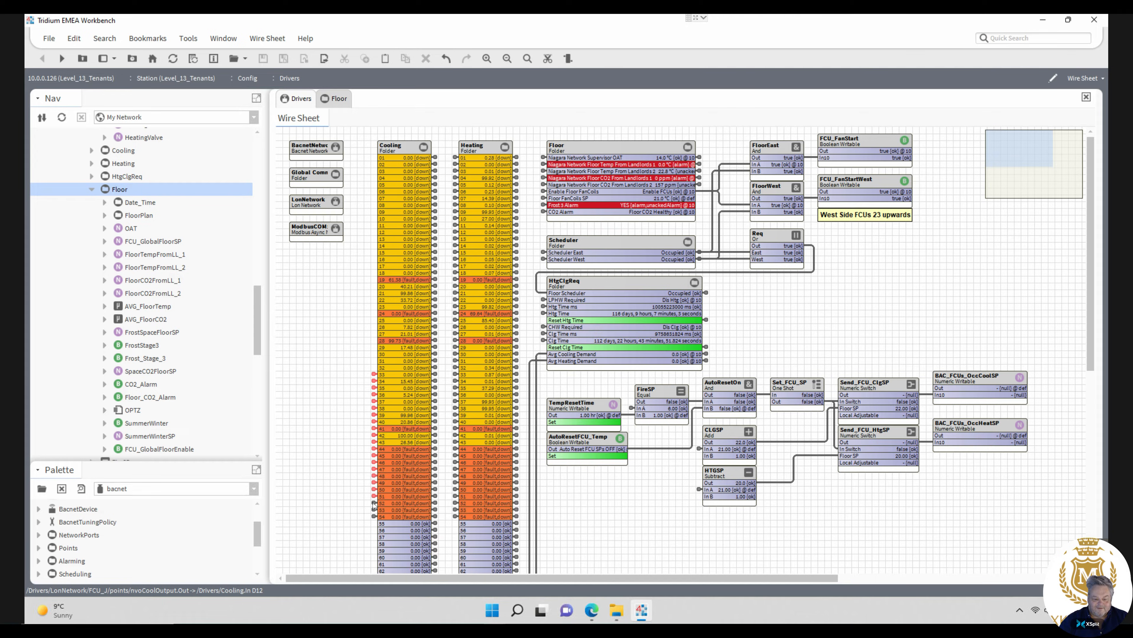
pyautogui.rightClick(357, 508)
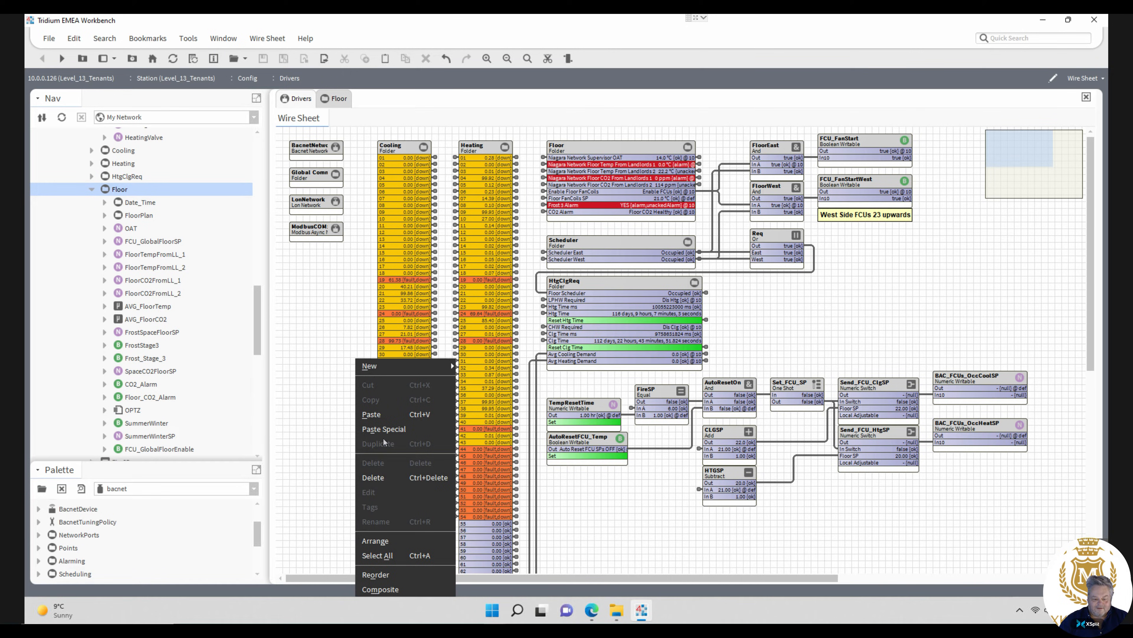
pyautogui.click(373, 477)
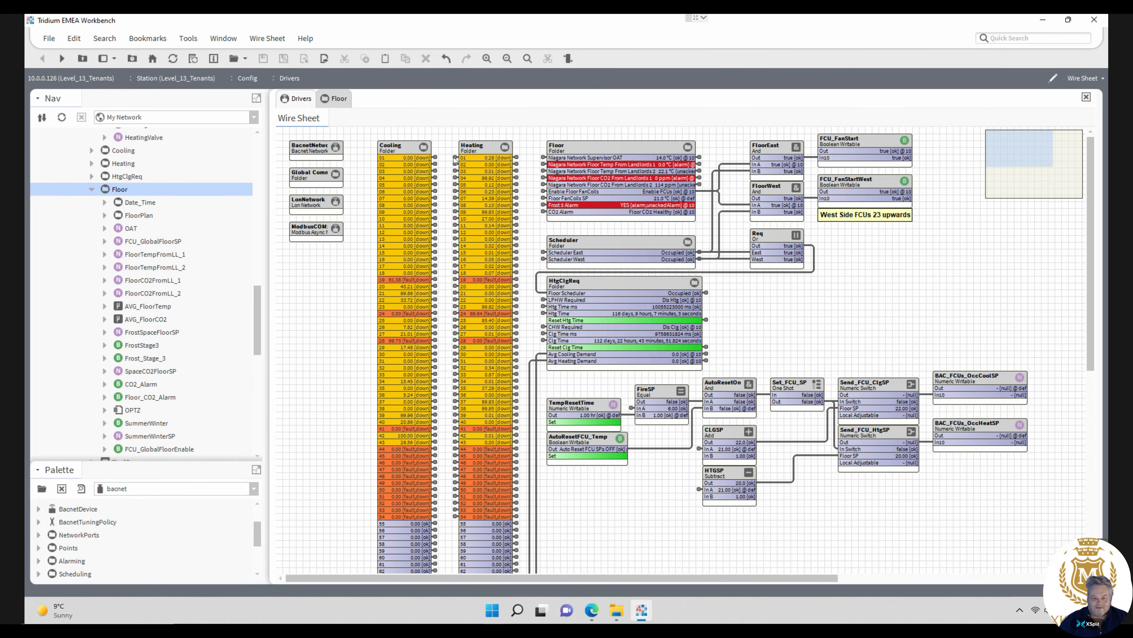
pyautogui.click(456, 165)
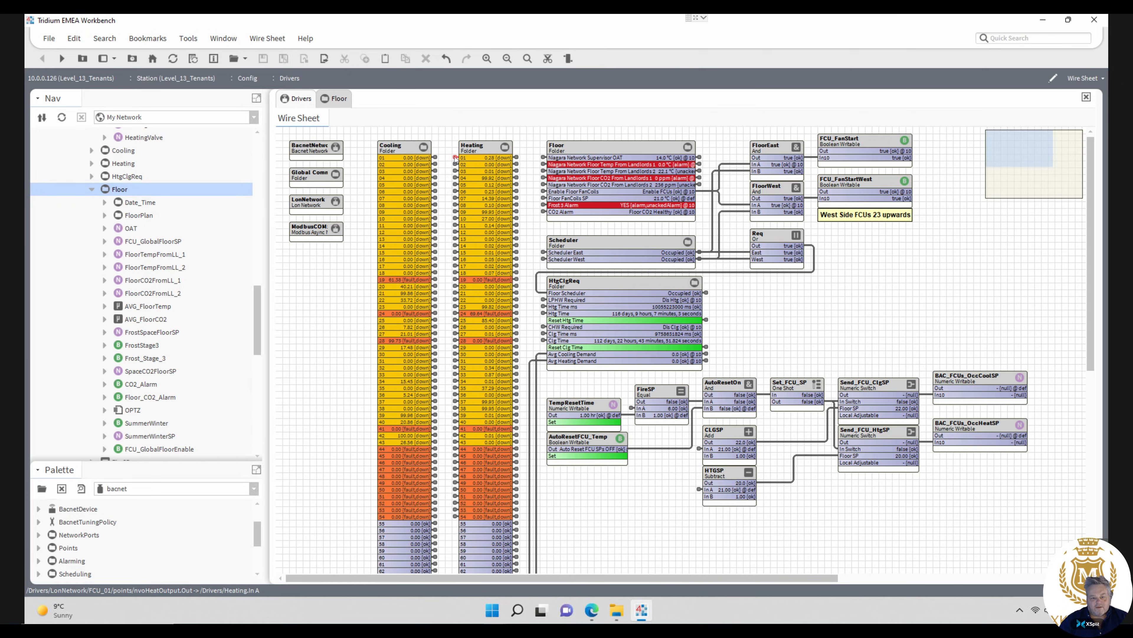
pyautogui.press('Delete')
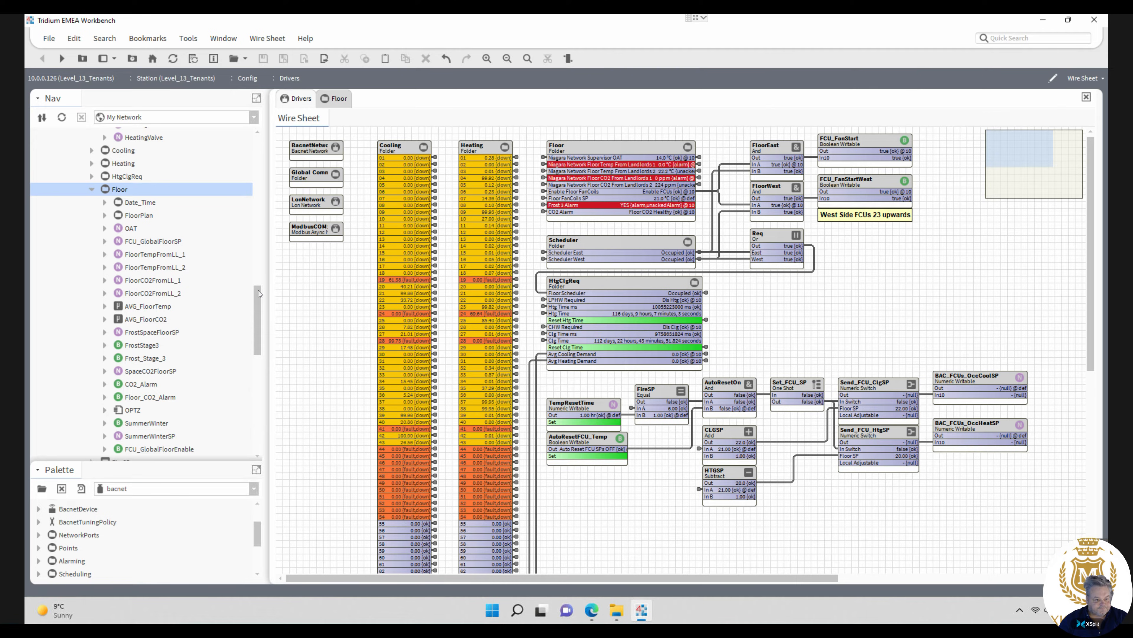
# - Expand the Level_11_Tenants station down to its Drivers in the navigation tree and locate the Globals folder
pyautogui.moveTo(261, 295); pyautogui.dragTo(264, 228)
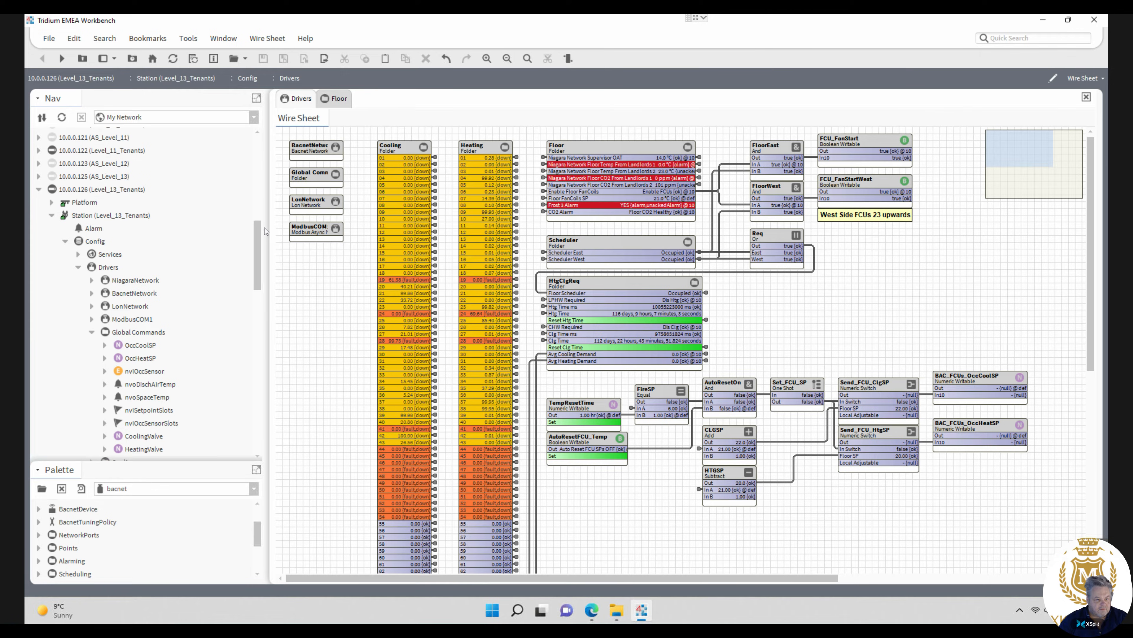
pyautogui.scroll(2, 44, 159)
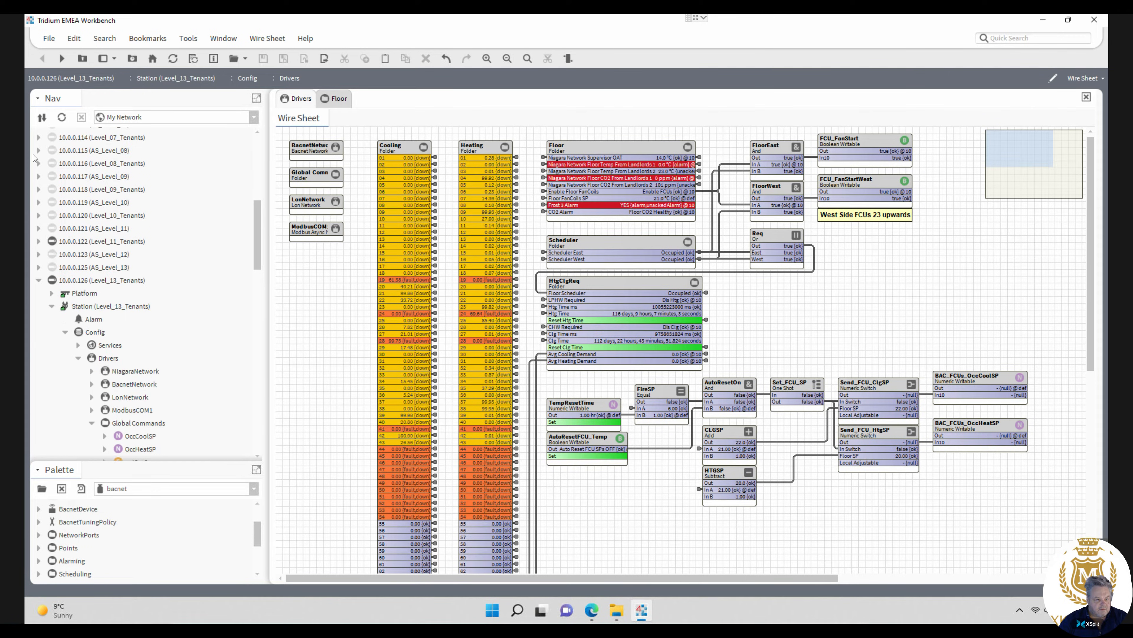
pyautogui.click(38, 241)
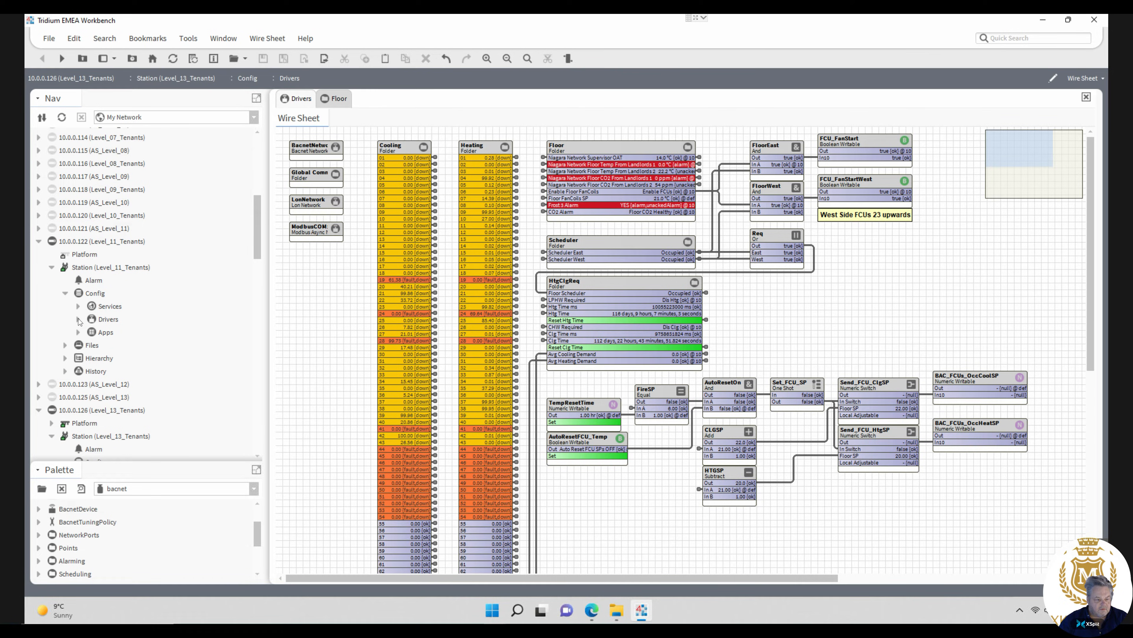
pyautogui.click(78, 319)
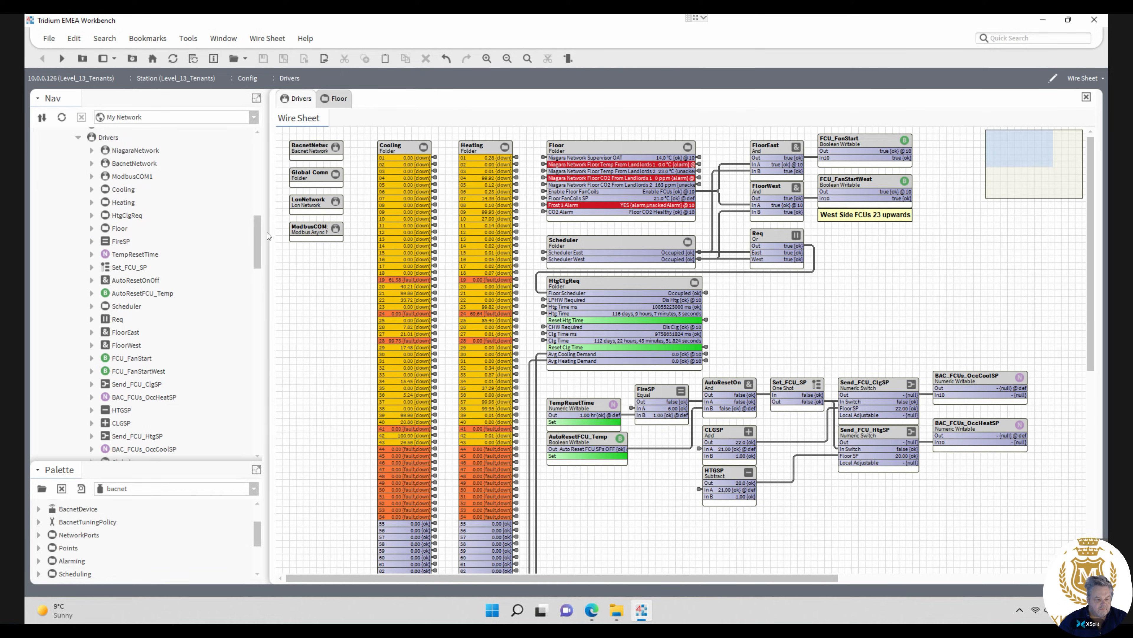
pyautogui.scroll(-5, 128, 385)
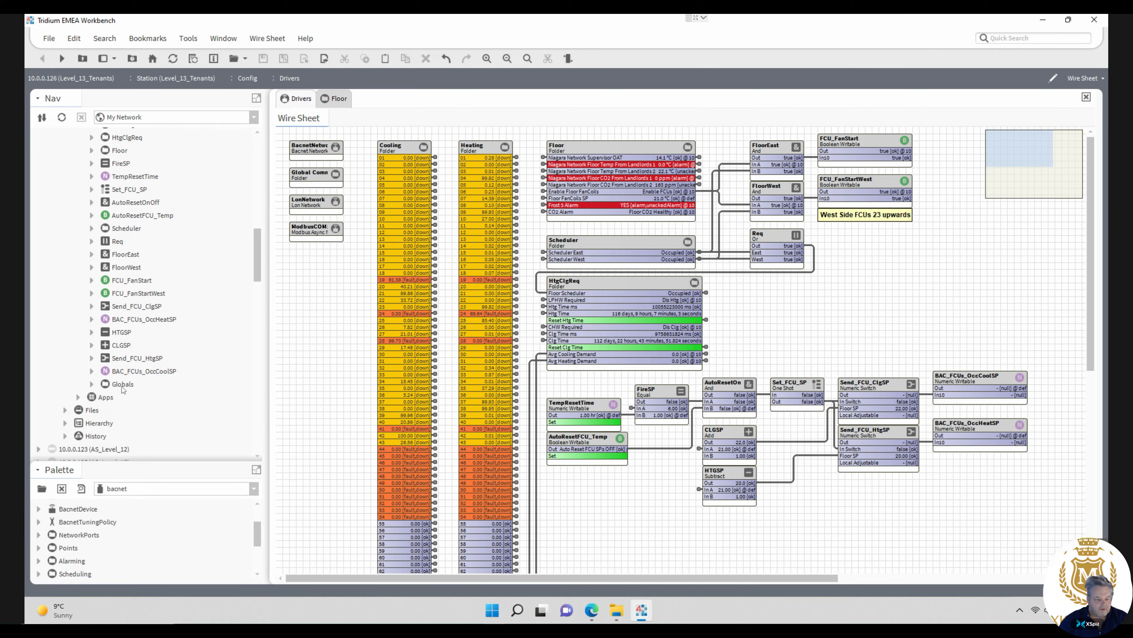
# - Open the Globals folder of the Level_11_Tenants station in its wire sheet and copy the folder
pyautogui.click(123, 388)
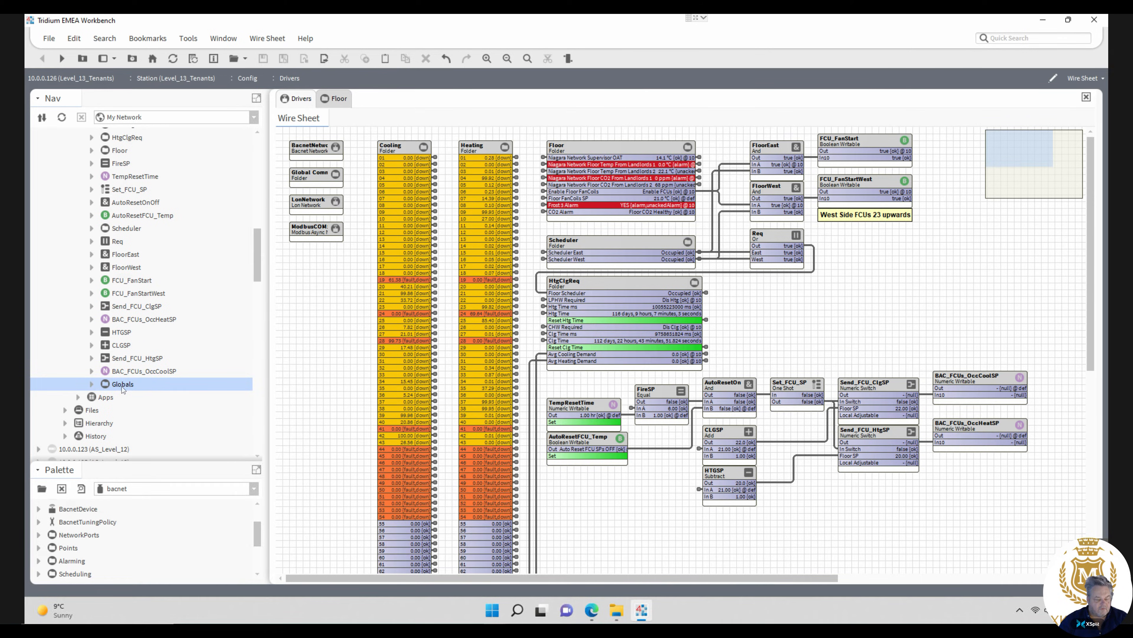
pyautogui.doubleClick(123, 388)
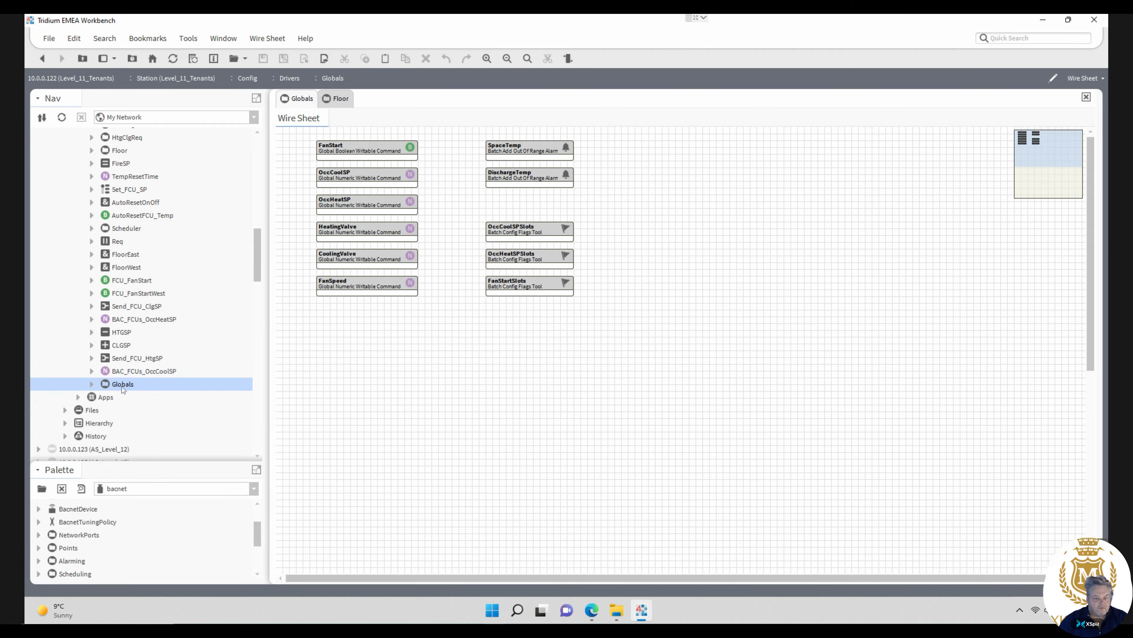
pyautogui.rightClick(123, 388)
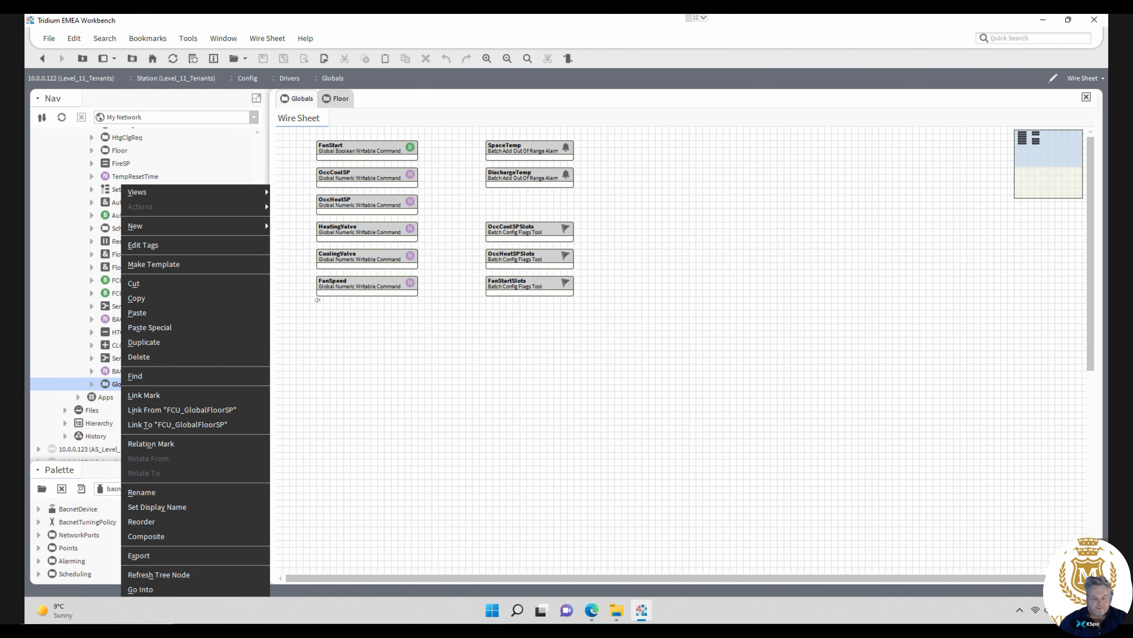
pyautogui.click(193, 296)
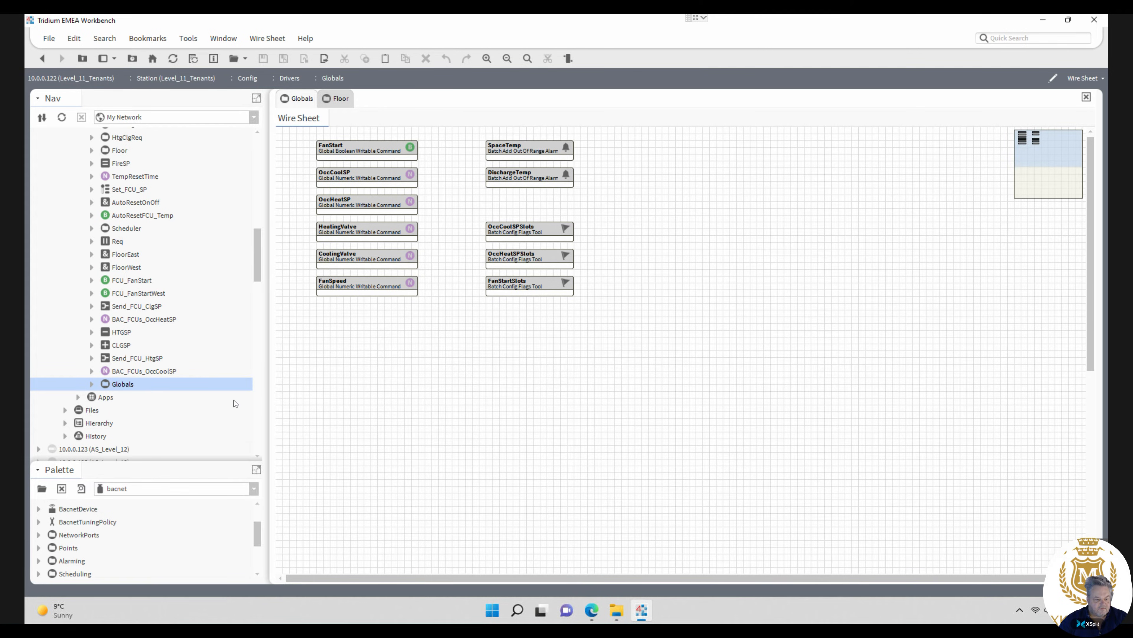
# - View the wire sheet of Level_13_Tenants' Global Commands folder and delete that folder from Drivers
pyautogui.moveTo(256, 261); pyautogui.dragTo(256, 358)
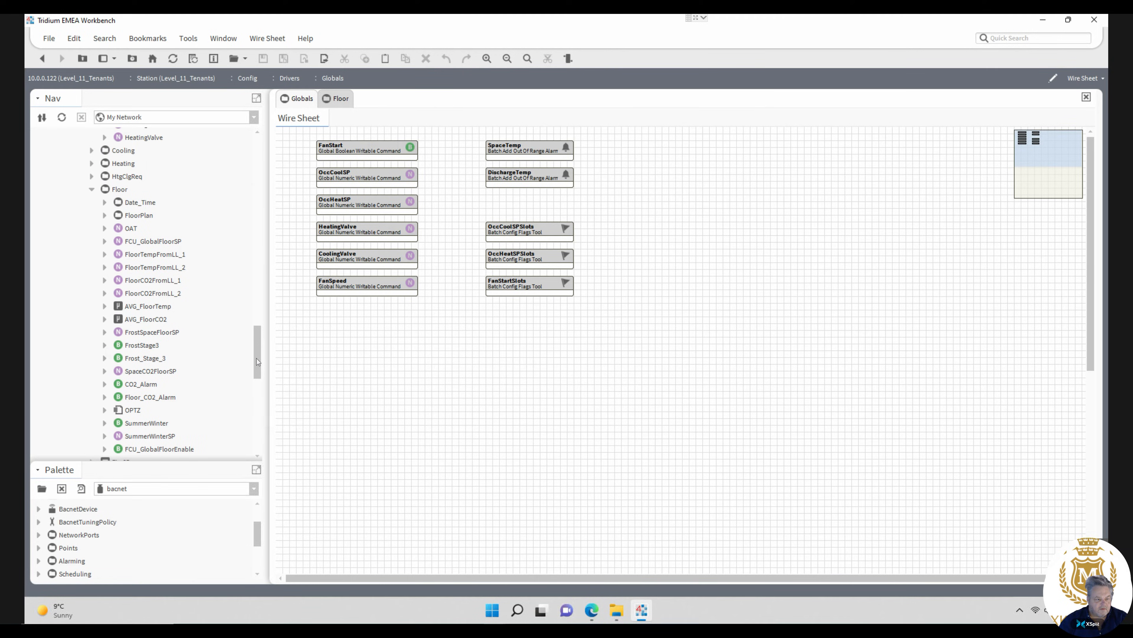
pyautogui.scroll(-1, 250, 362)
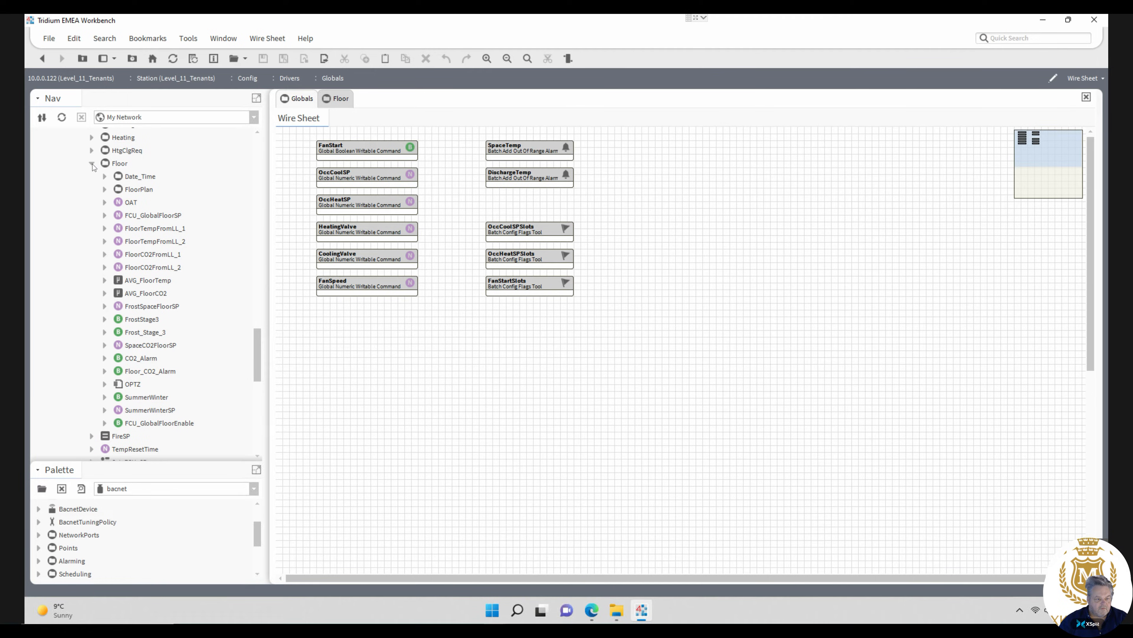
pyautogui.click(92, 164)
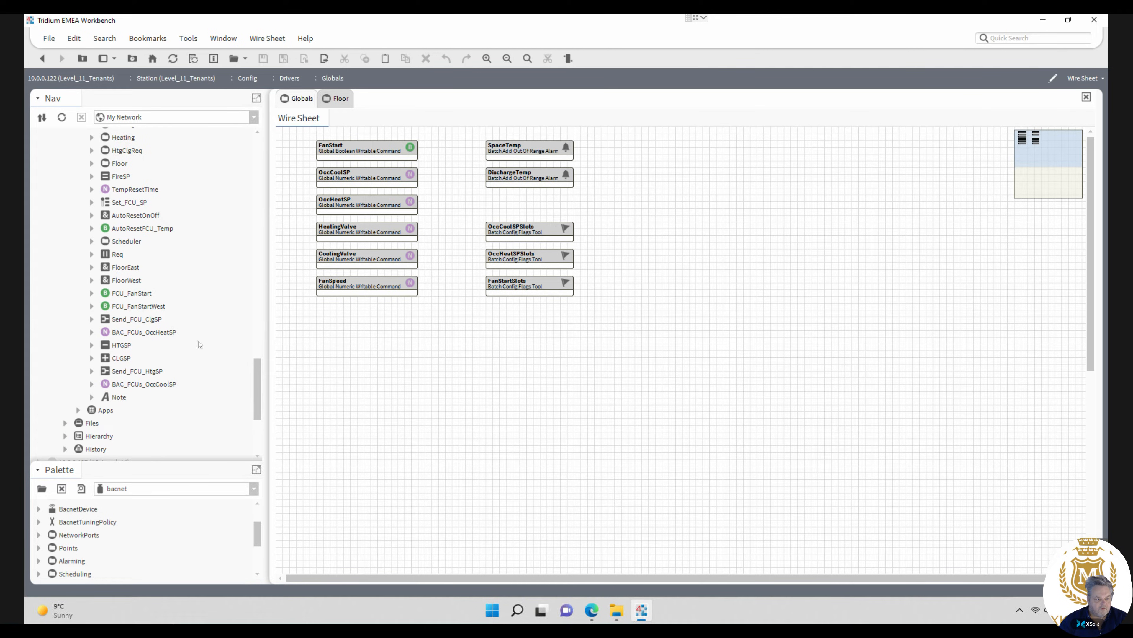
pyautogui.moveTo(255, 374); pyautogui.dragTo(261, 329)
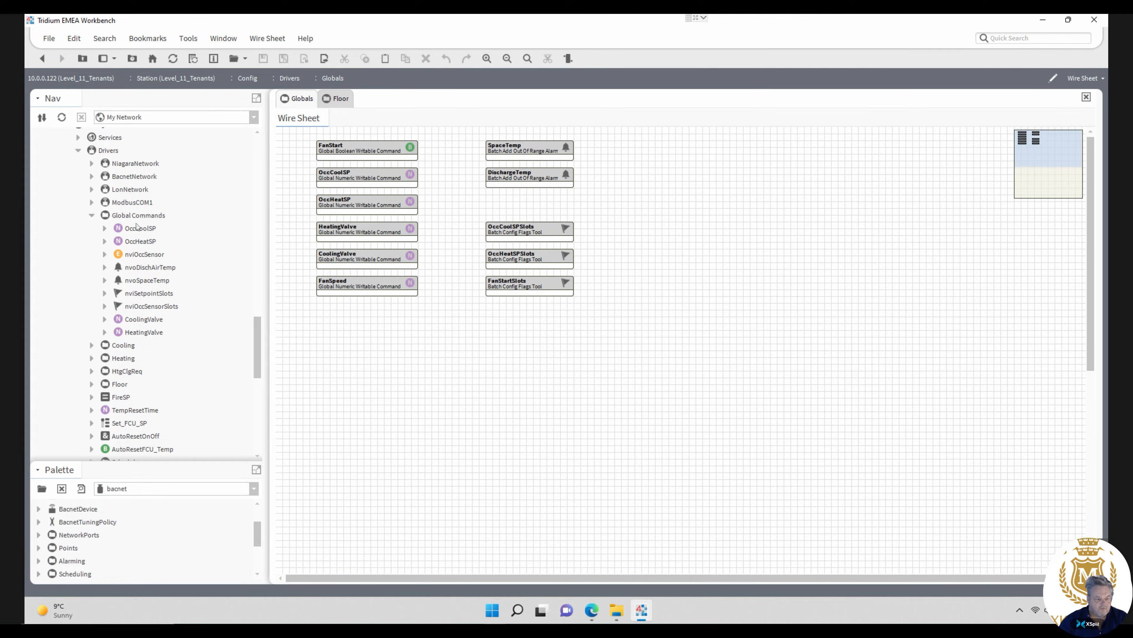
pyautogui.rightClick(137, 217)
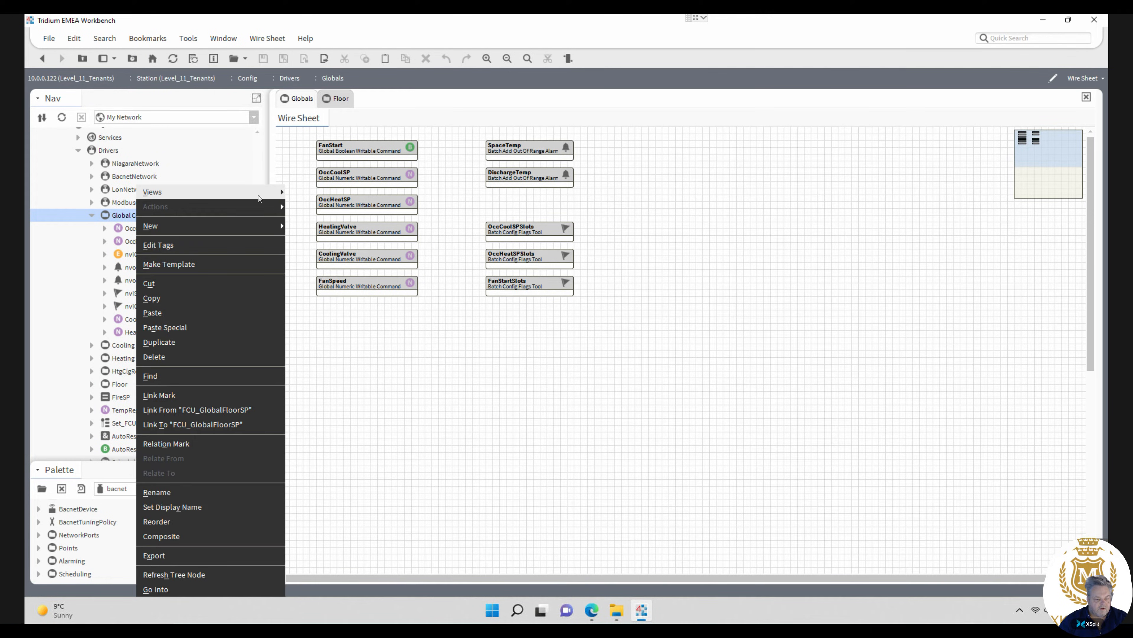
pyautogui.moveTo(281, 191)
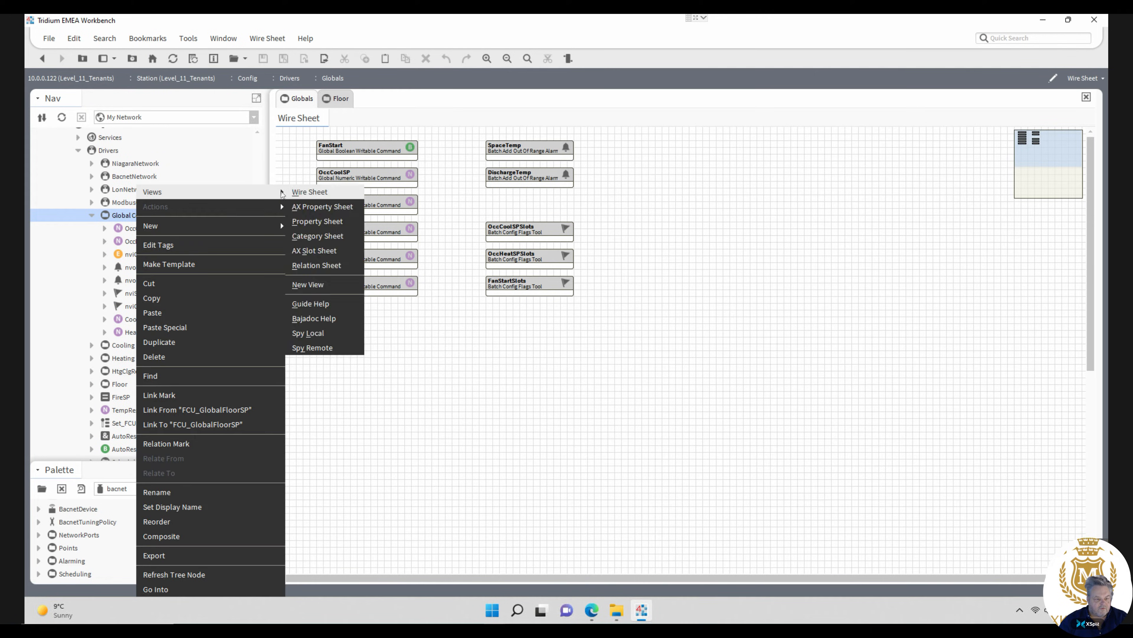
pyautogui.click(315, 193)
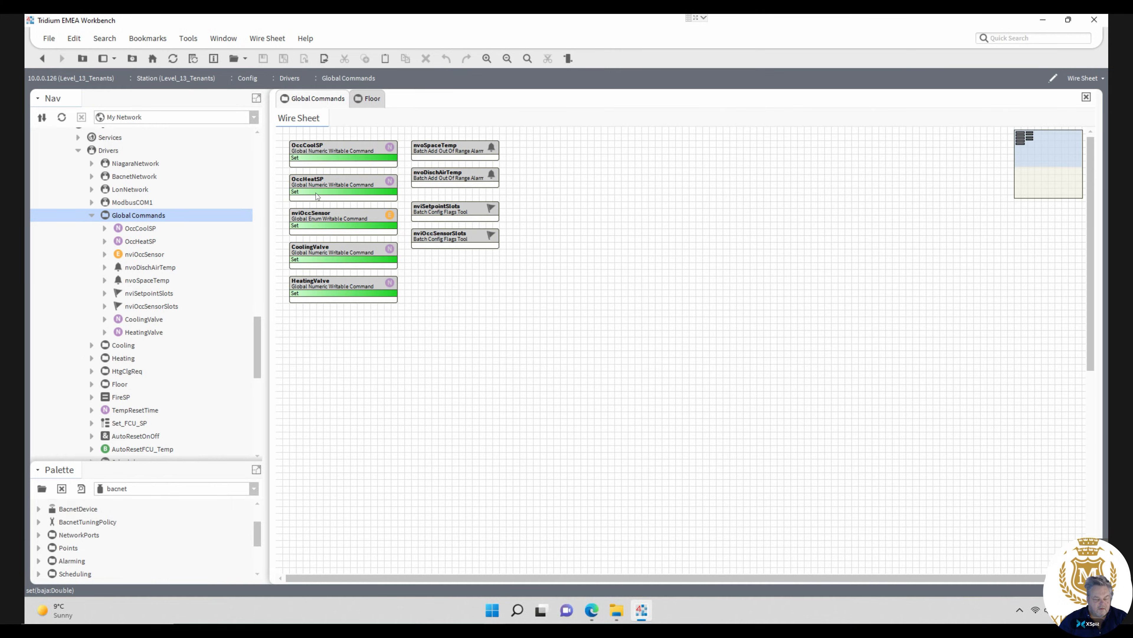
pyautogui.rightClick(143, 216)
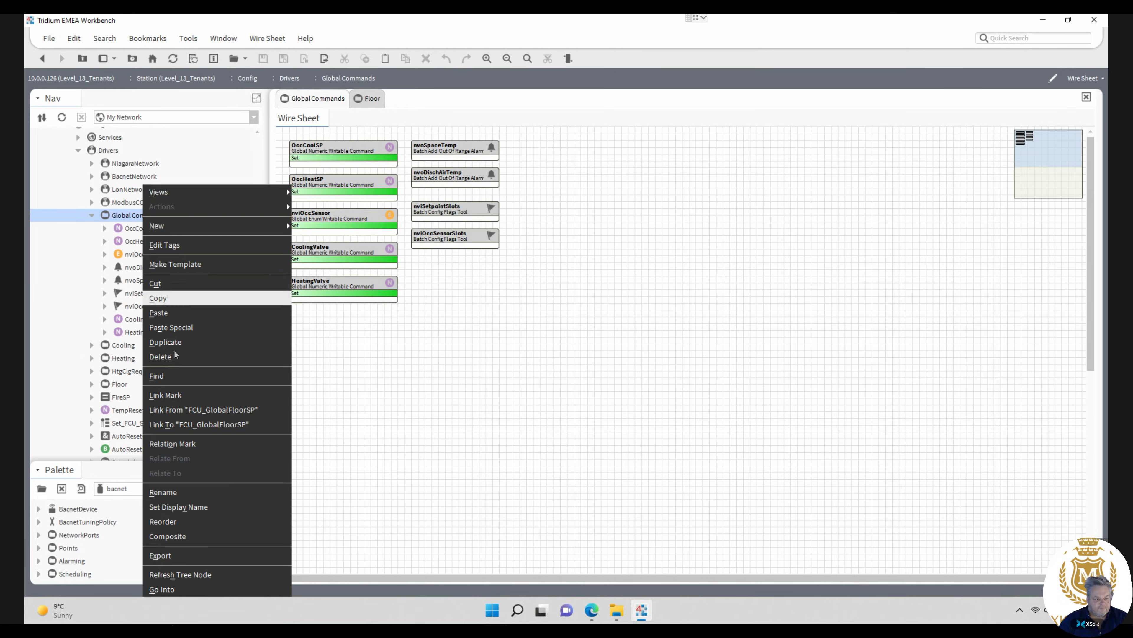
pyautogui.press('Escape')
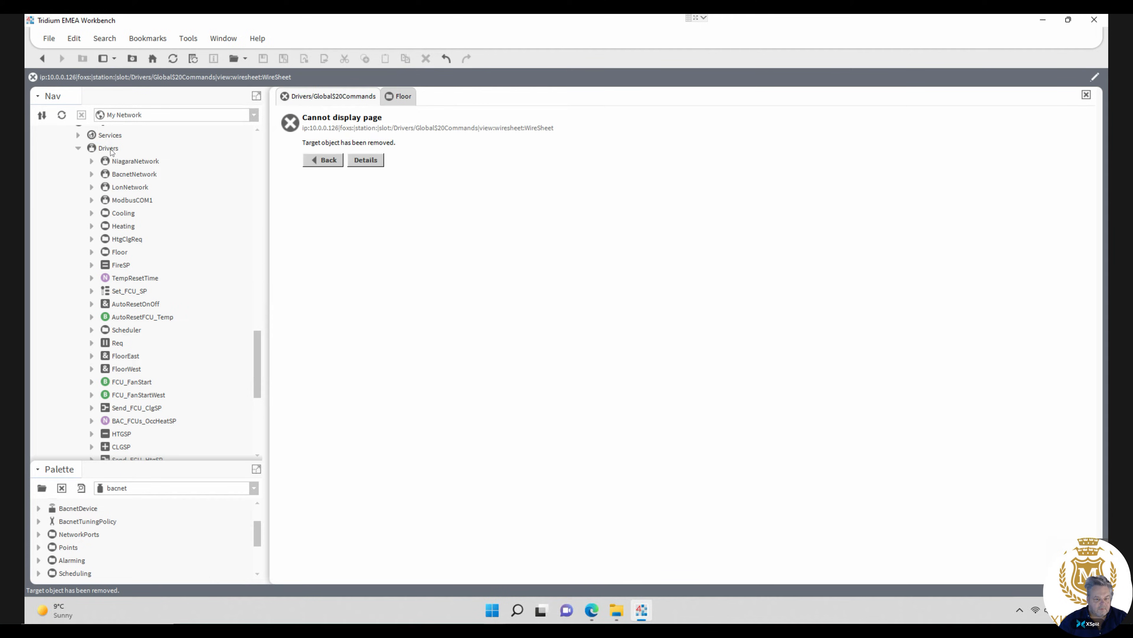
# - Paste the copied folder into Level_13_Tenants' Drivers, keeping the name Globals
pyautogui.rightClick(110, 149)
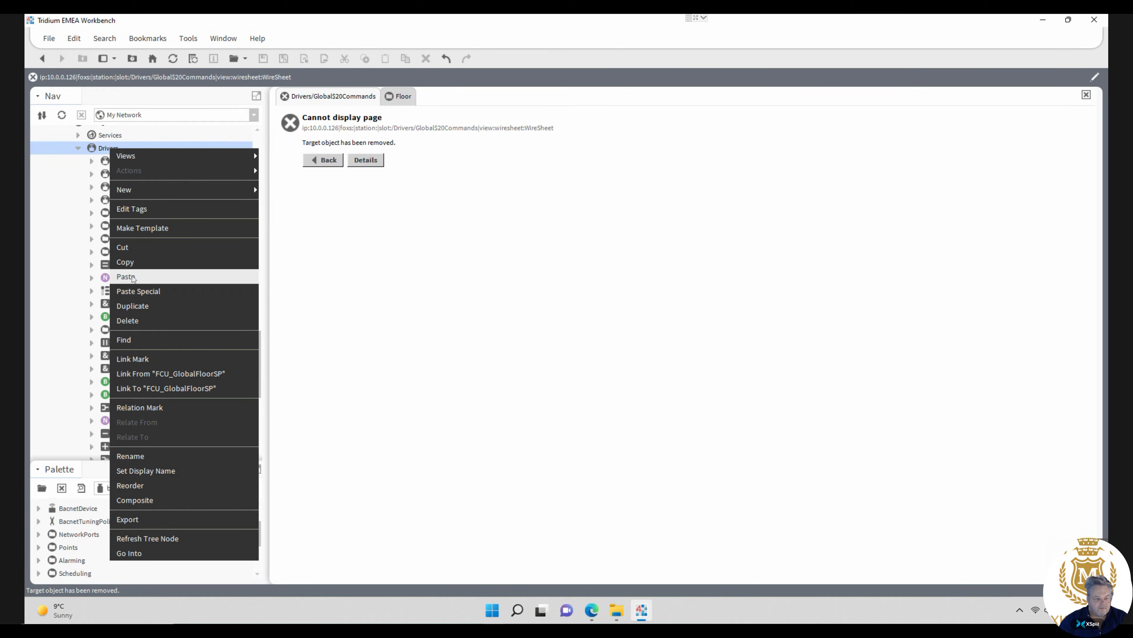
pyautogui.click(133, 277)
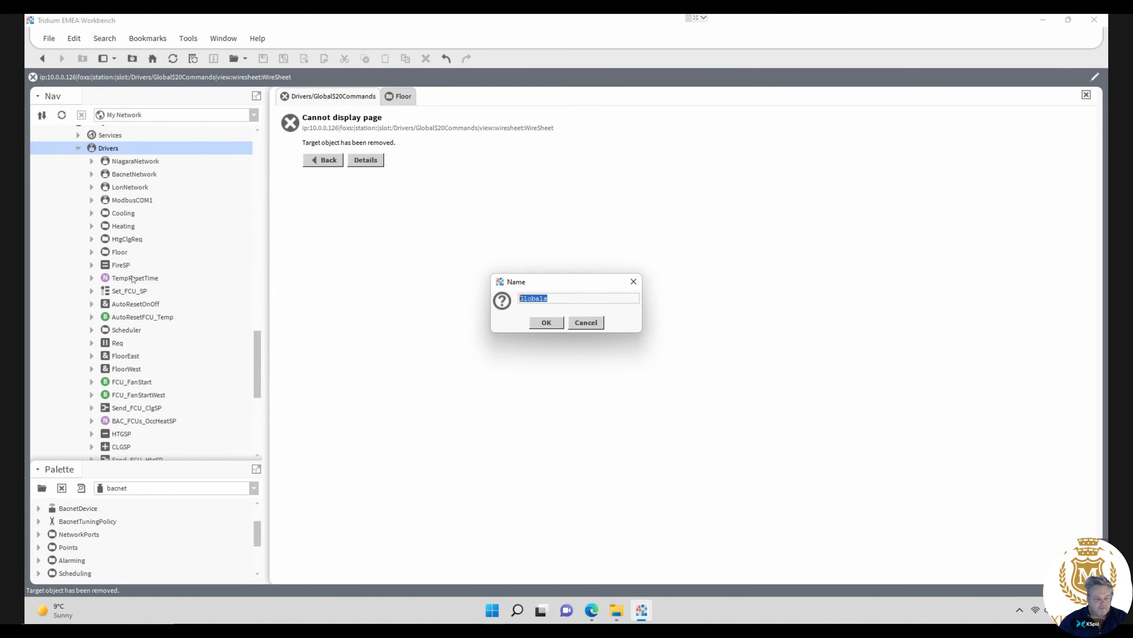
pyautogui.click(546, 323)
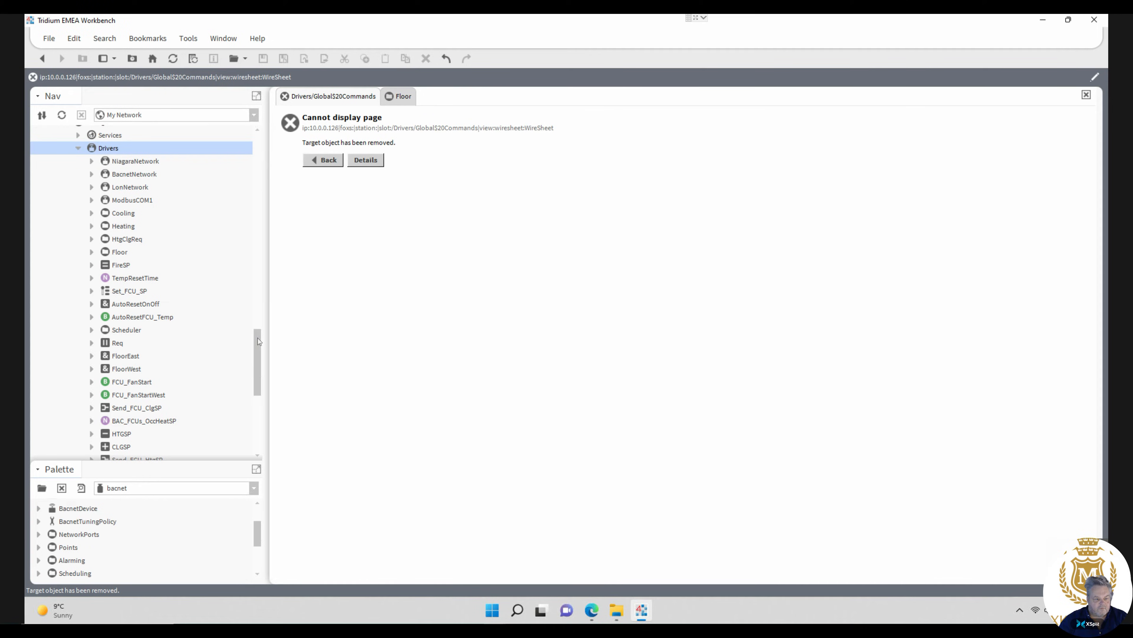
pyautogui.moveTo(260, 341); pyautogui.dragTo(257, 350)
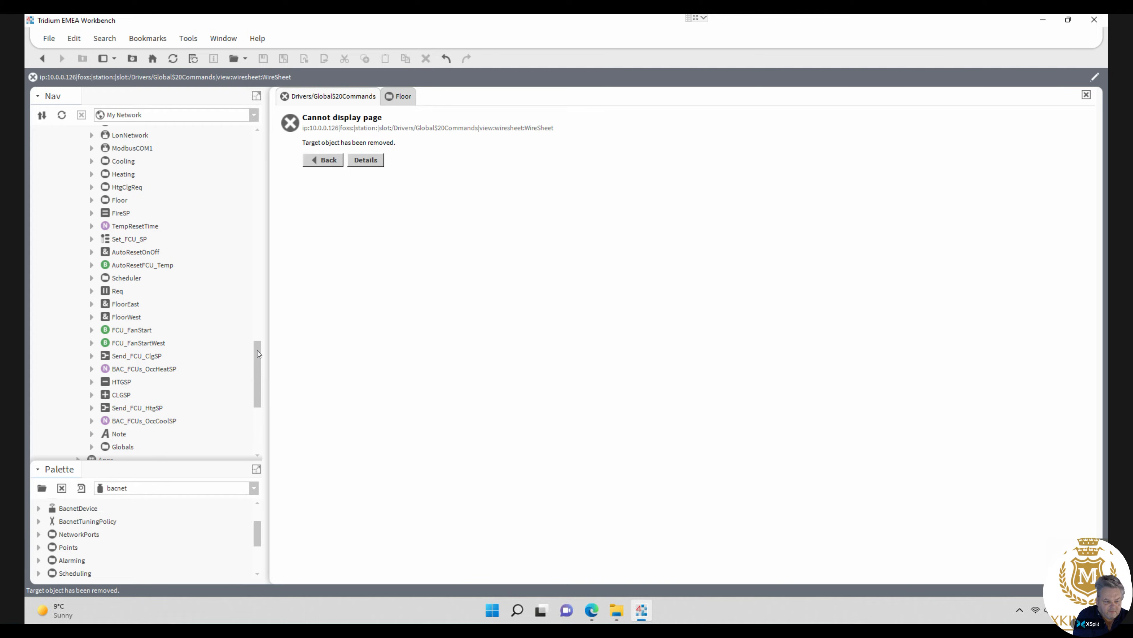
pyautogui.moveTo(257, 350)
pyautogui.mouseDown()
pyautogui.moveTo(262, 318)
pyautogui.moveTo(262, 348)
pyautogui.mouseUp()
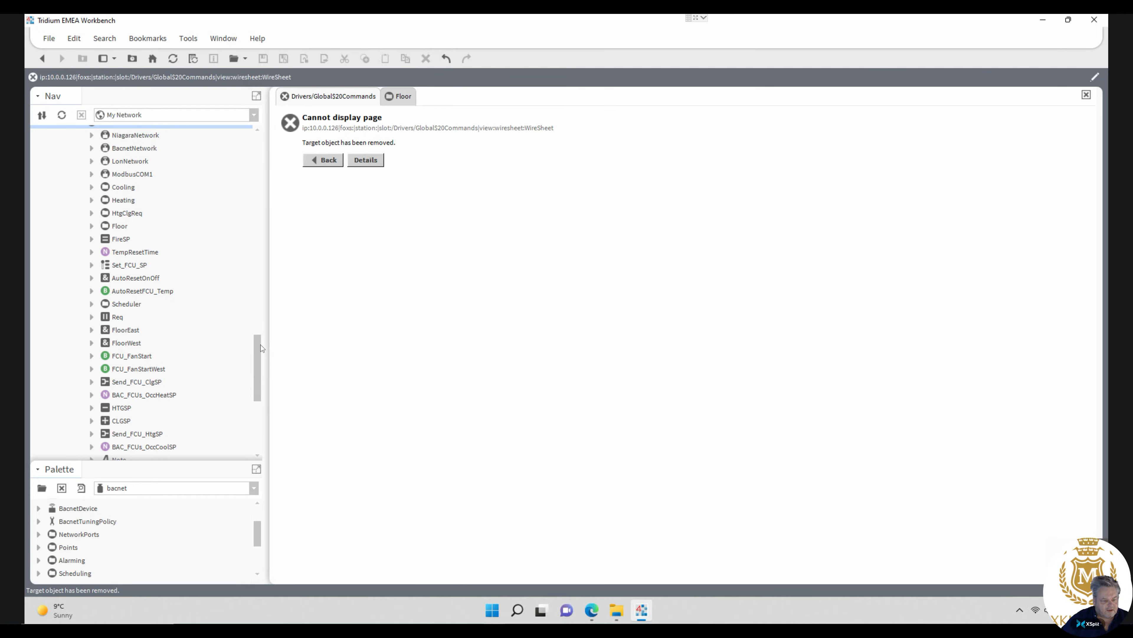
pyautogui.moveTo(262, 346); pyautogui.dragTo(257, 330)
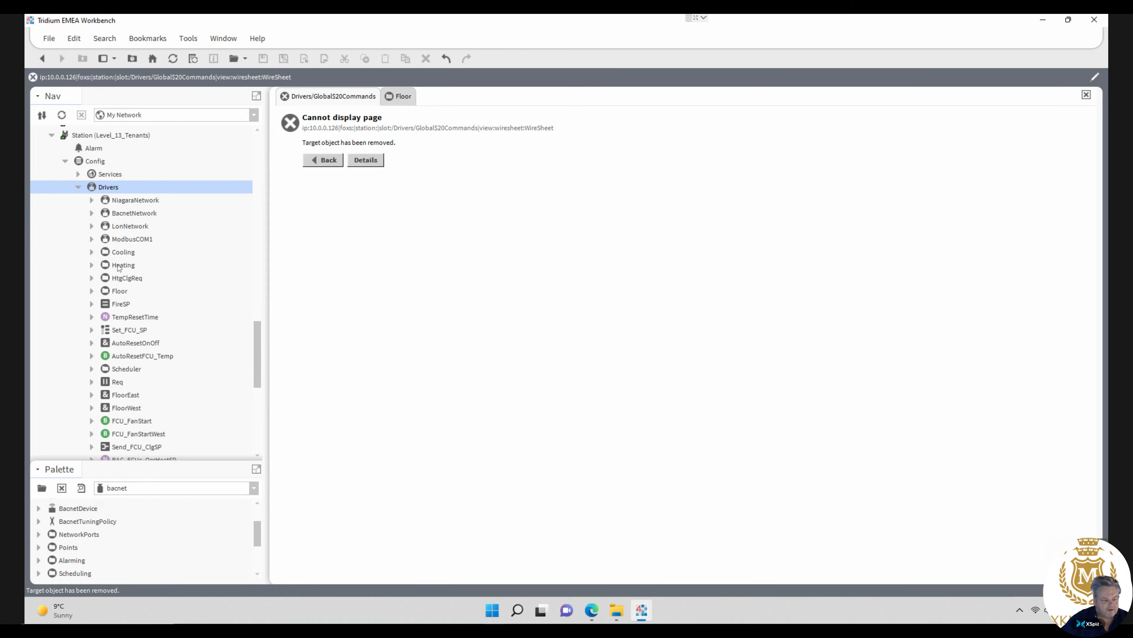
# - Examine the device list of ModbusCOM1 and the station list of NiagaraNetwork in the Level 13 Drivers
pyautogui.click(123, 228)
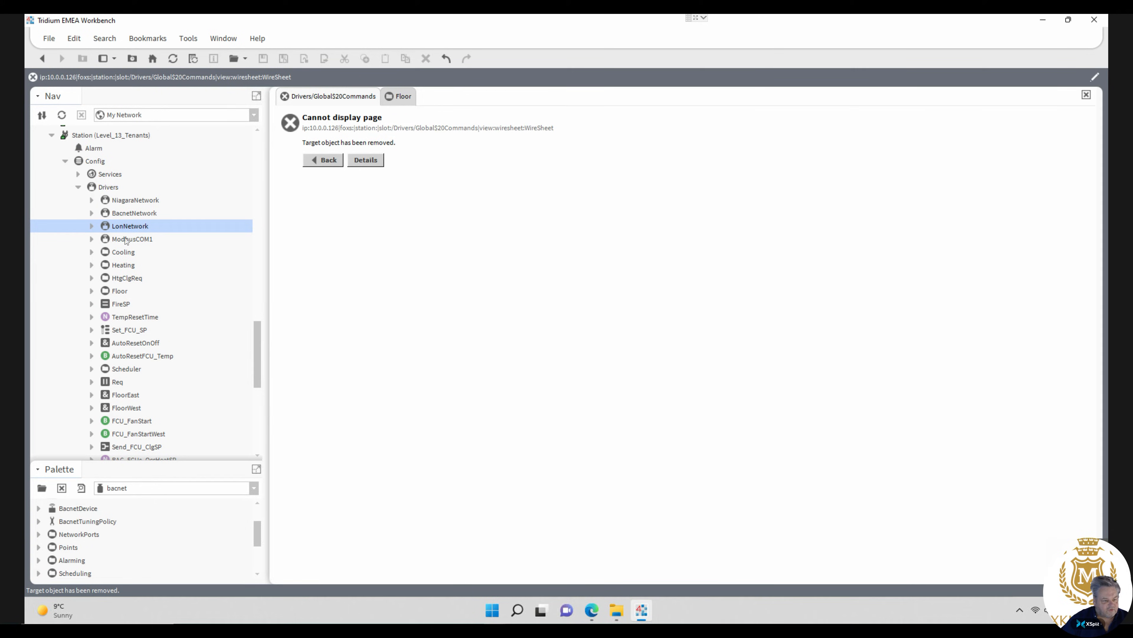
pyautogui.doubleClick(126, 240)
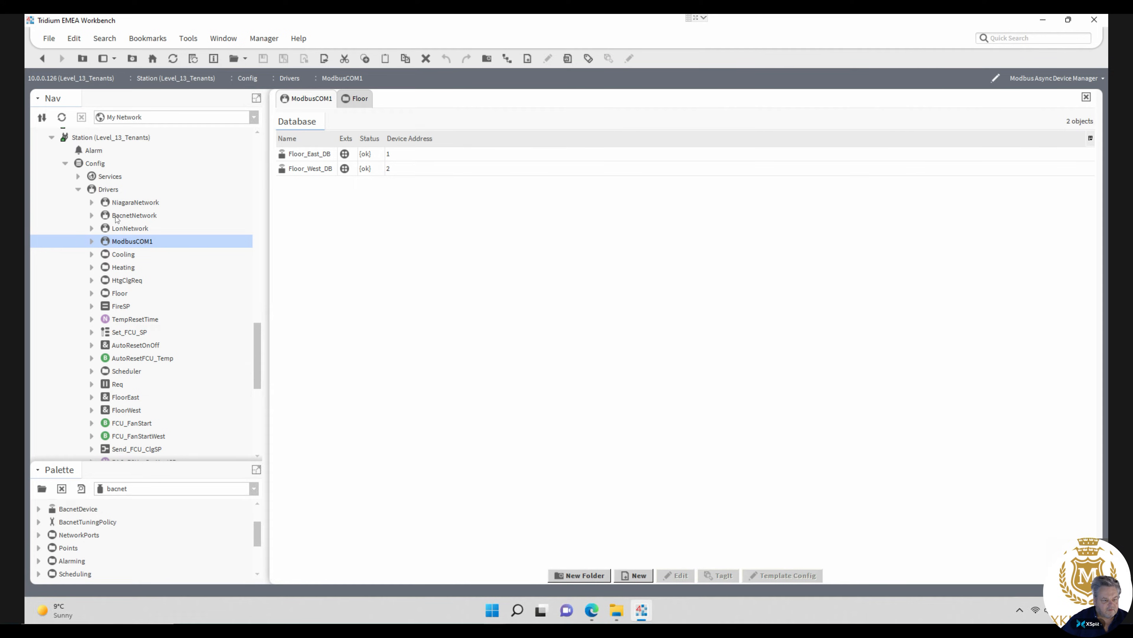
pyautogui.doubleClick(120, 203)
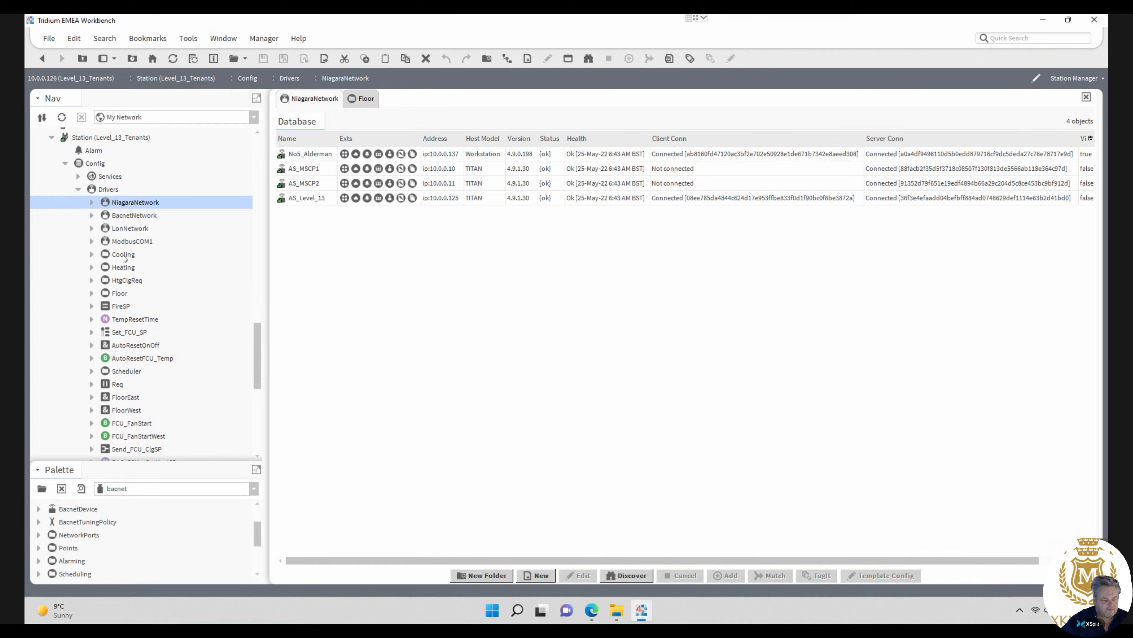
# - Show the wire sheet of Level_13_Tenants' Drivers
pyautogui.rightClick(108, 193)
pyautogui.moveTo(148, 194)
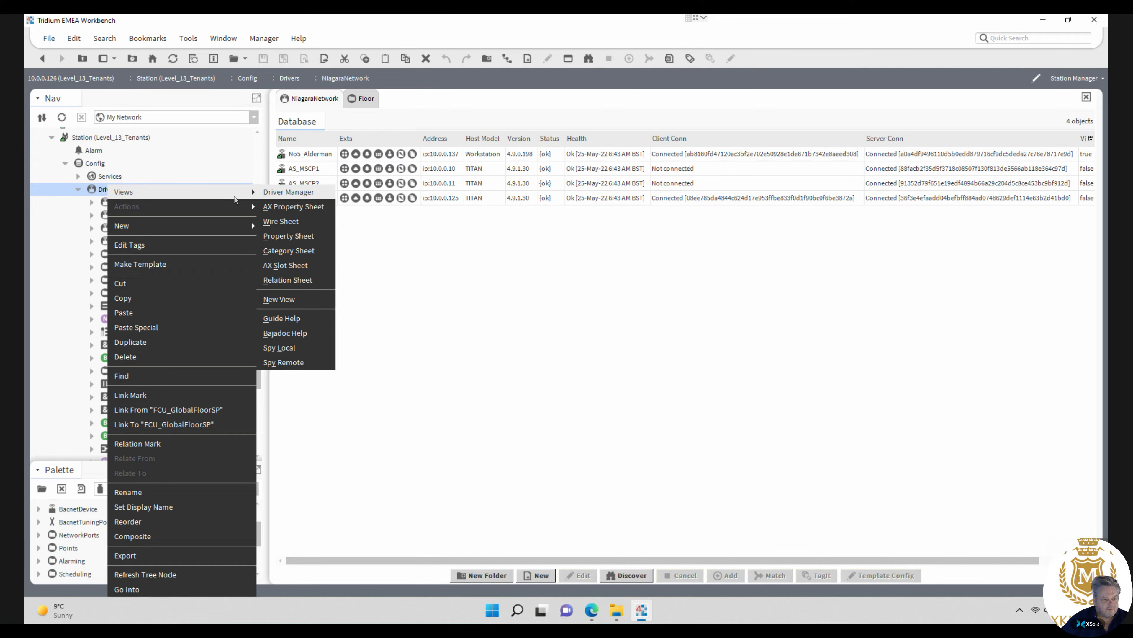
pyautogui.click(281, 221)
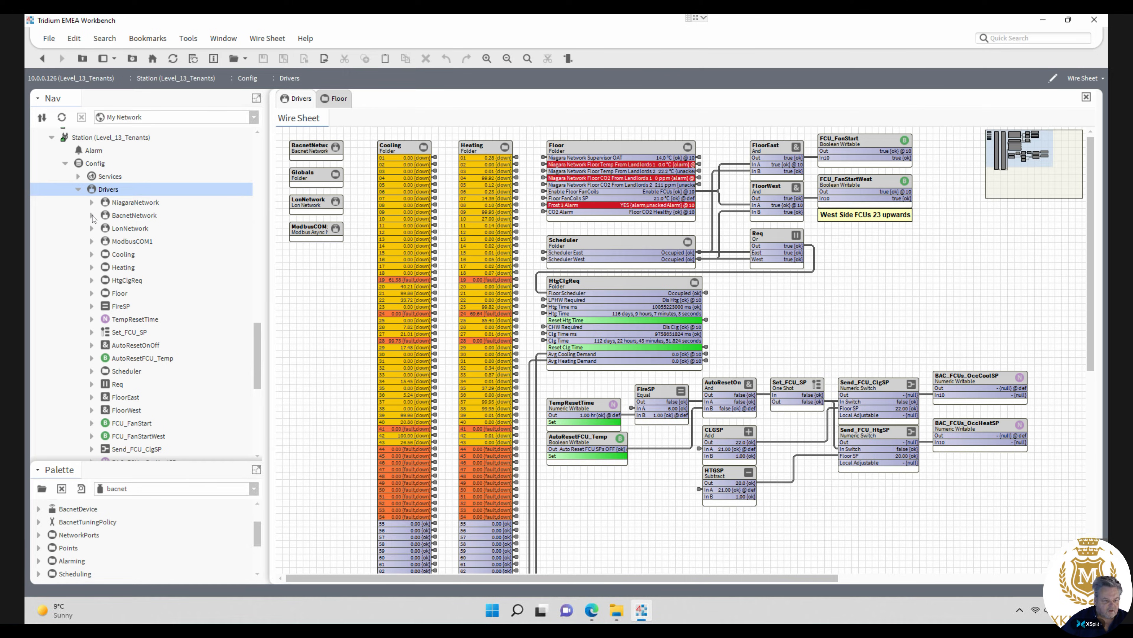
# - Expand BacnetNetwork in the navigation tree and open the Points folders of its FCU devices, from FCU_56 back to FCU_01
pyautogui.click(92, 215)
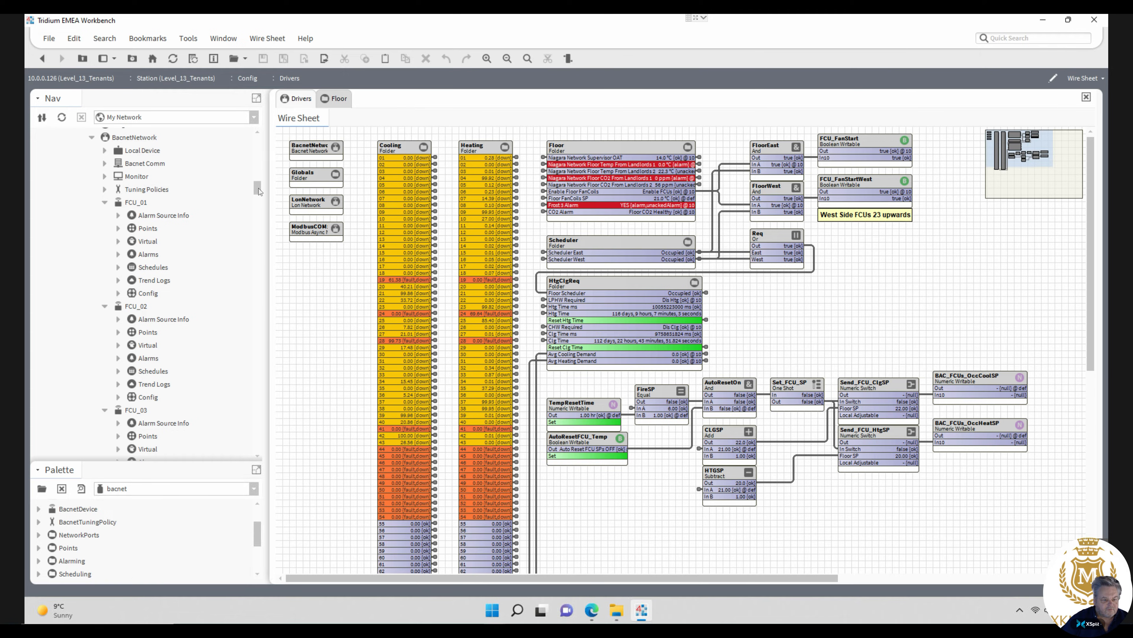
pyautogui.moveTo(257, 188); pyautogui.dragTo(258, 431)
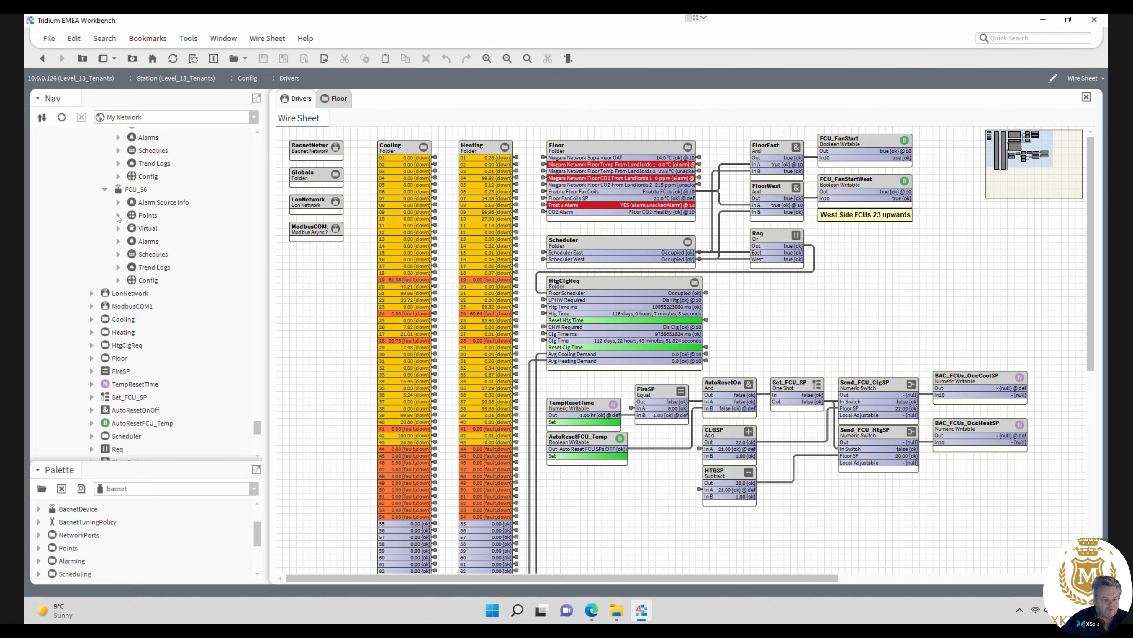
pyautogui.click(119, 216)
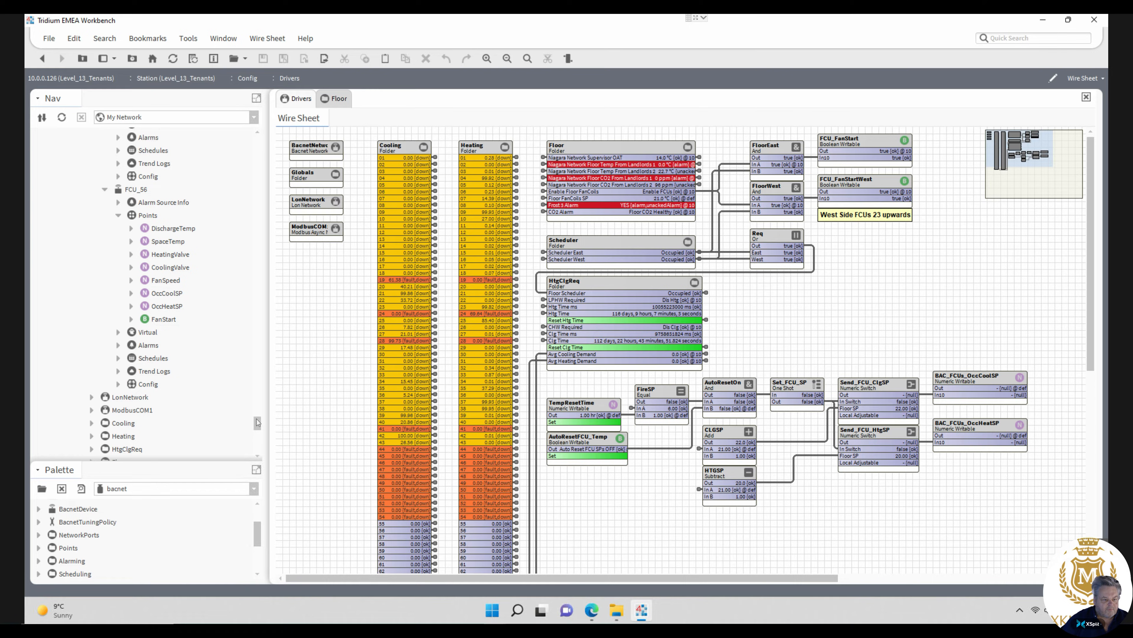
pyautogui.scroll(4, 133, 280)
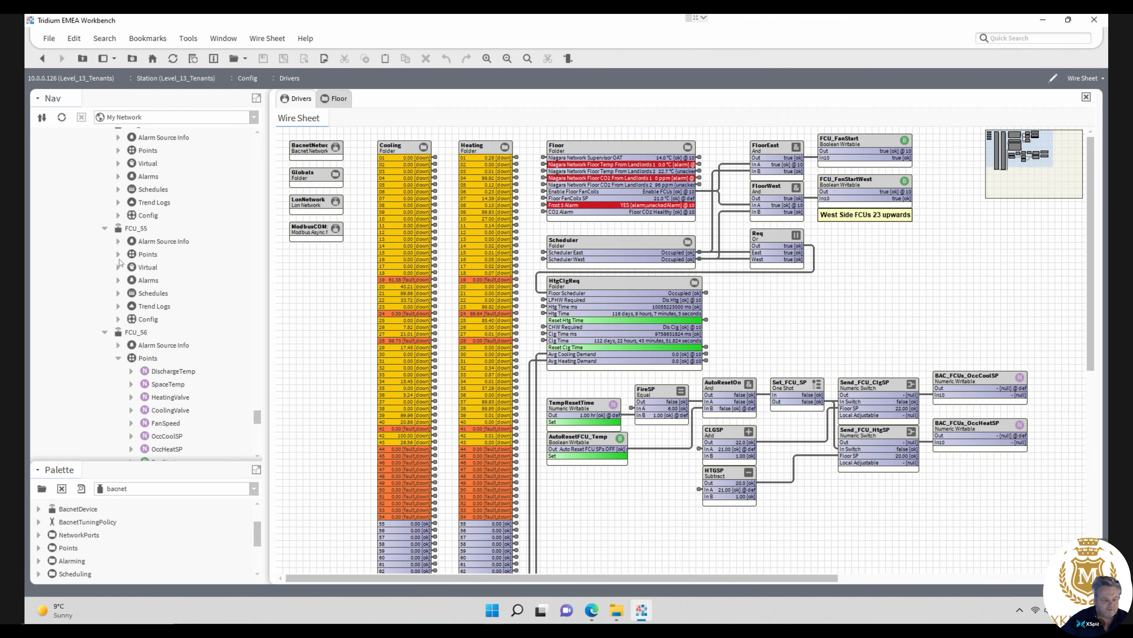
pyautogui.click(119, 254)
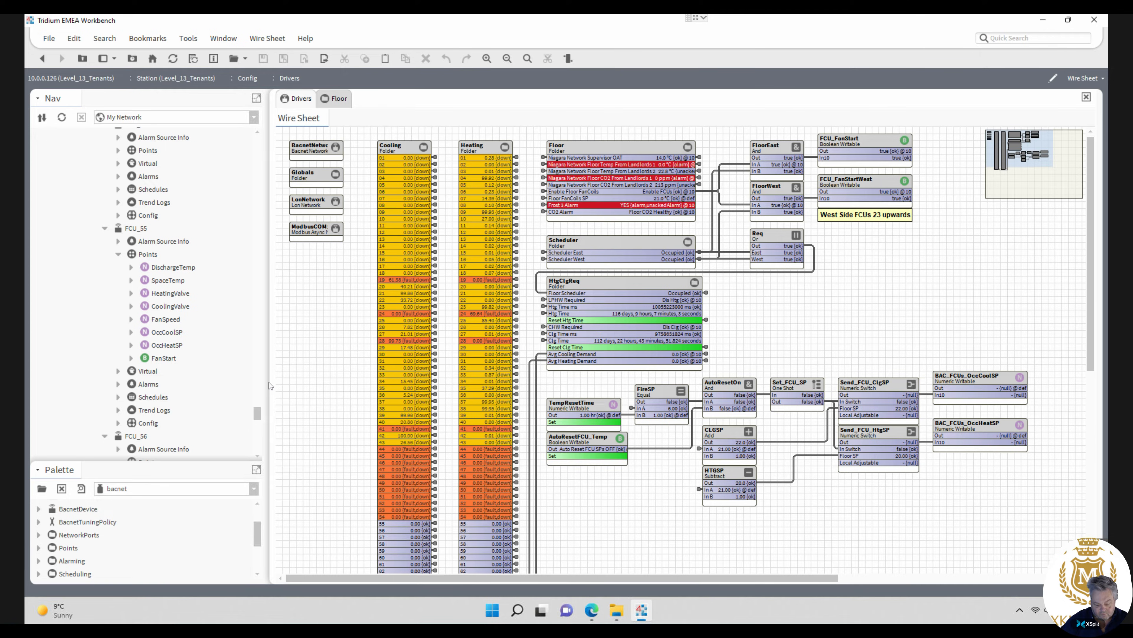
pyautogui.moveTo(257, 413); pyautogui.dragTo(257, 165)
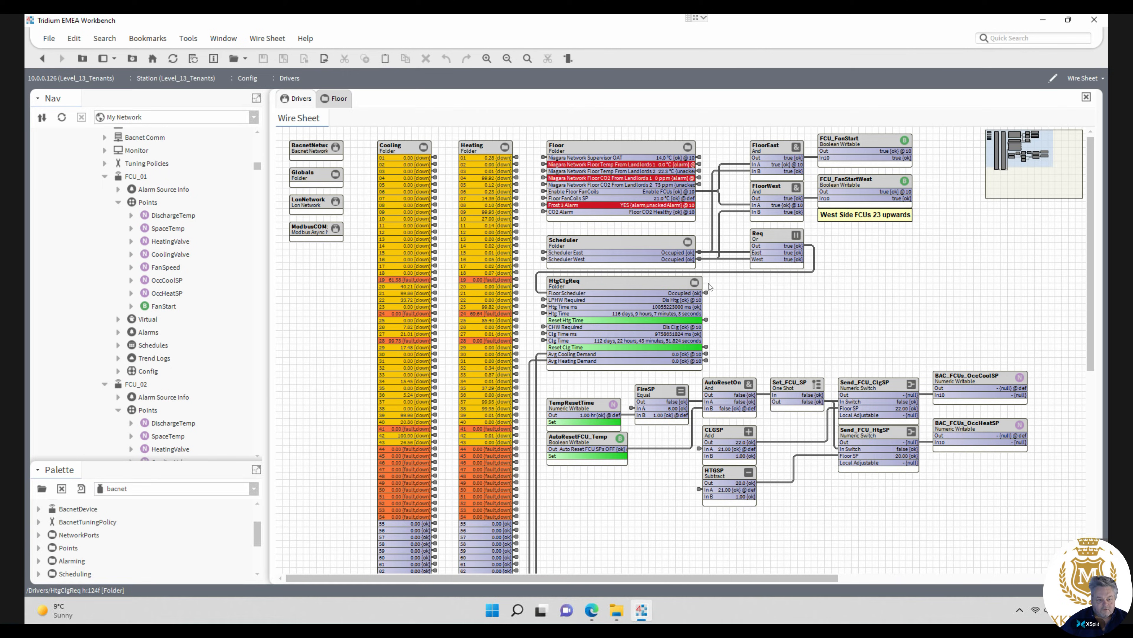
# - Mark the FCU_FanStart block on the Drivers wire sheet as the link source
pyautogui.click(853, 144)
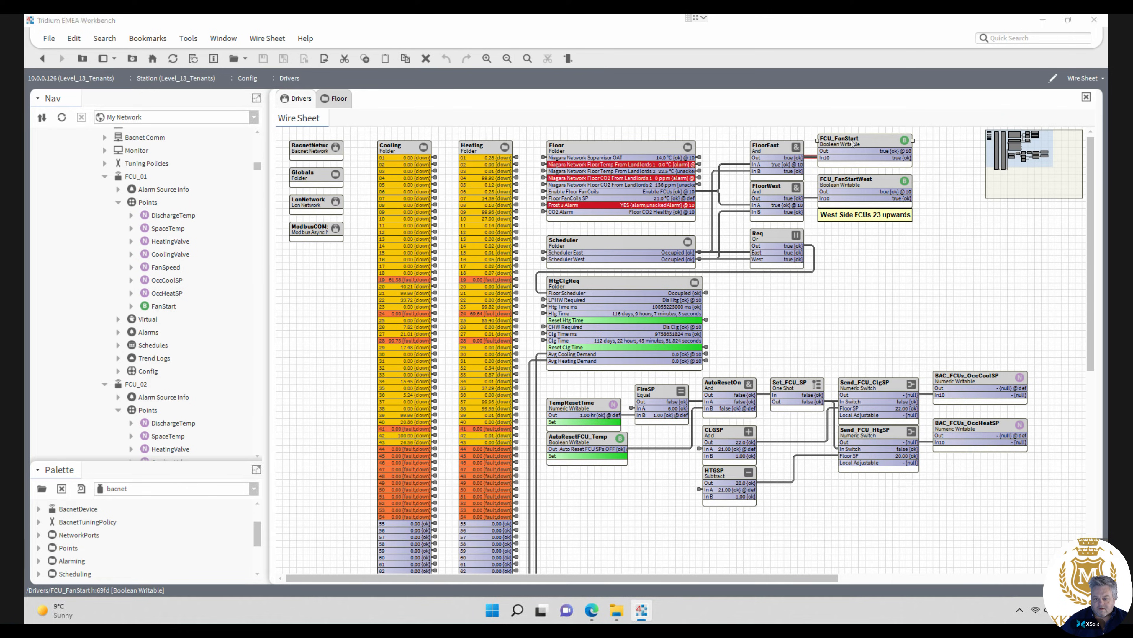
pyautogui.rightClick(852, 143)
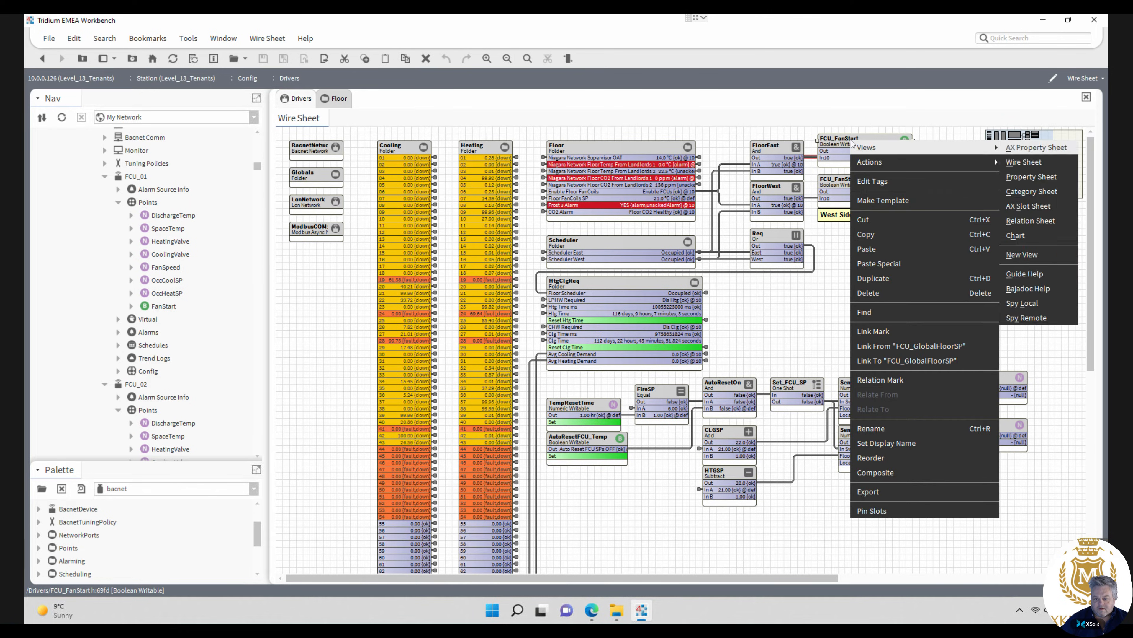
pyautogui.click(874, 330)
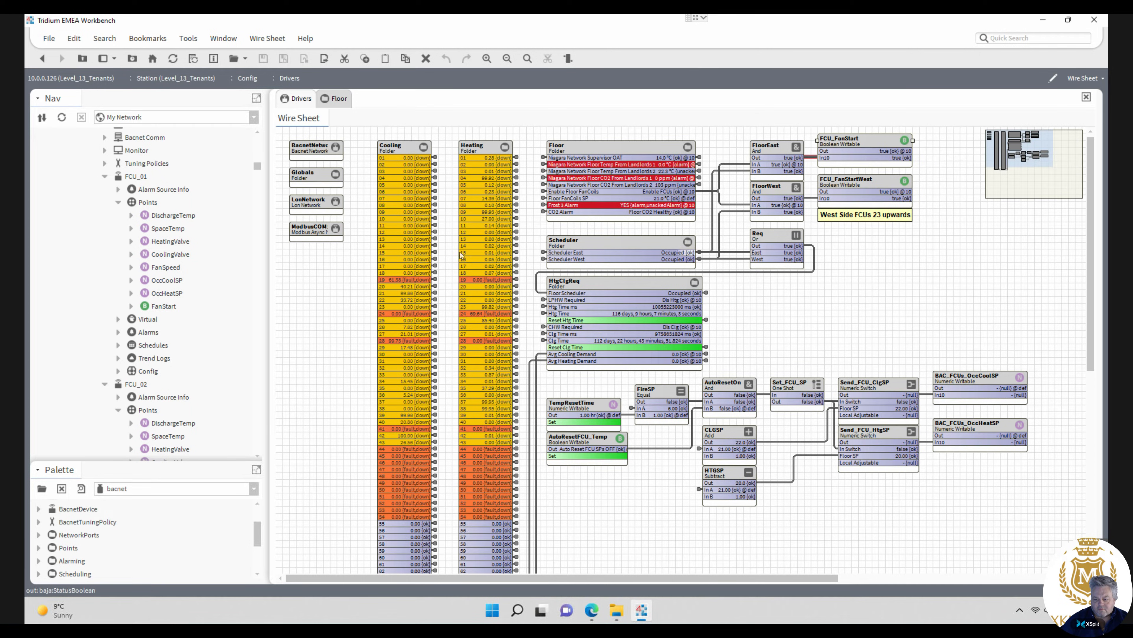
# - Select the FanStart points of FCU_01 and FCU_03 to FCU_09 under BacnetNetwork in the navigation tree
pyautogui.click(163, 309)
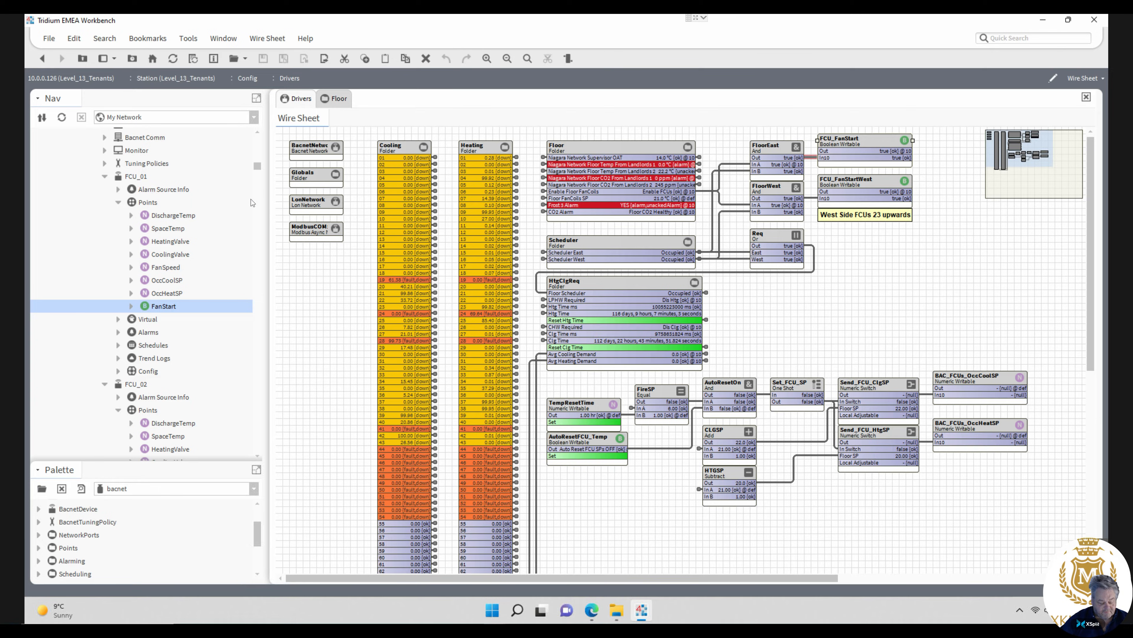
pyautogui.moveTo(257, 167); pyautogui.dragTo(259, 181)
pyautogui.click(165, 203)
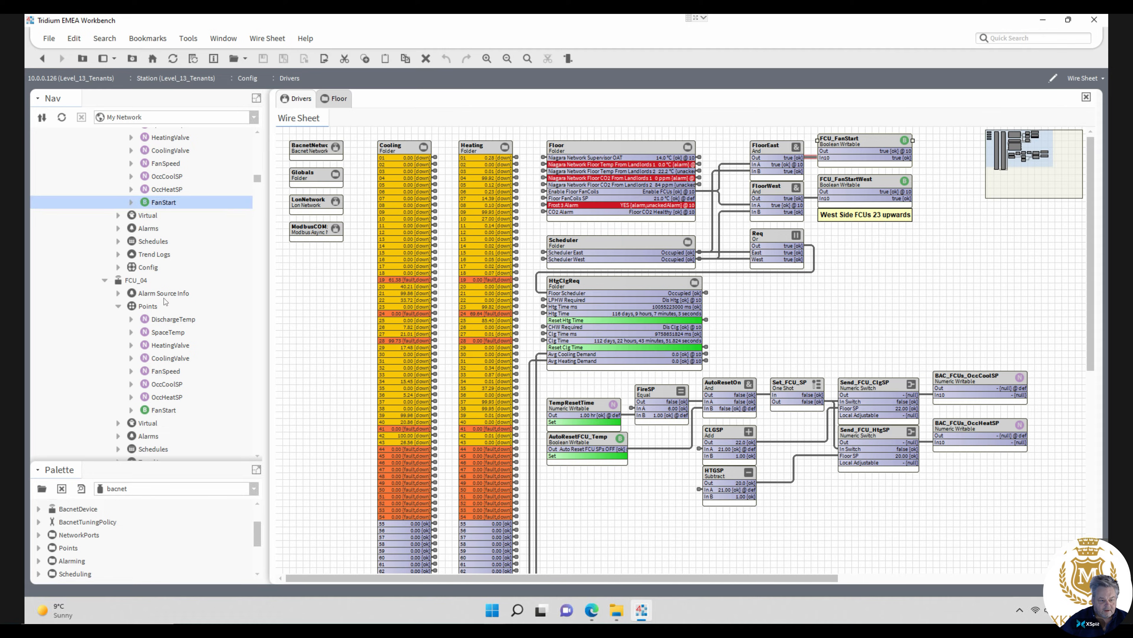
pyautogui.keyDown('ctrl'); pyautogui.click(164, 409); pyautogui.keyUp('ctrl')
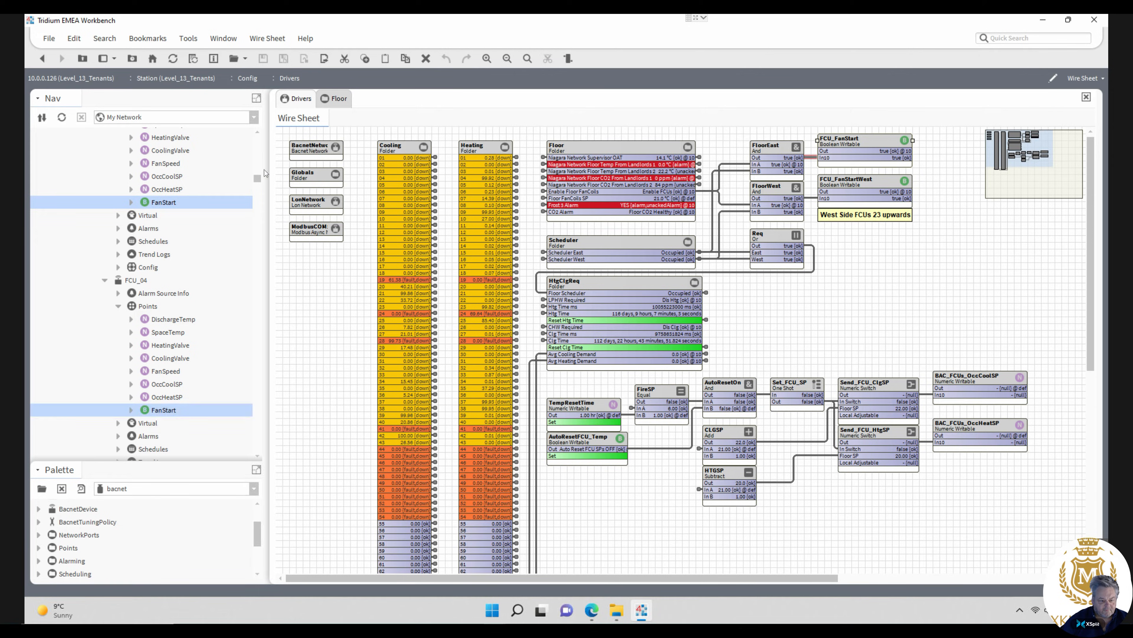
pyautogui.moveTo(259, 181); pyautogui.dragTo(257, 192)
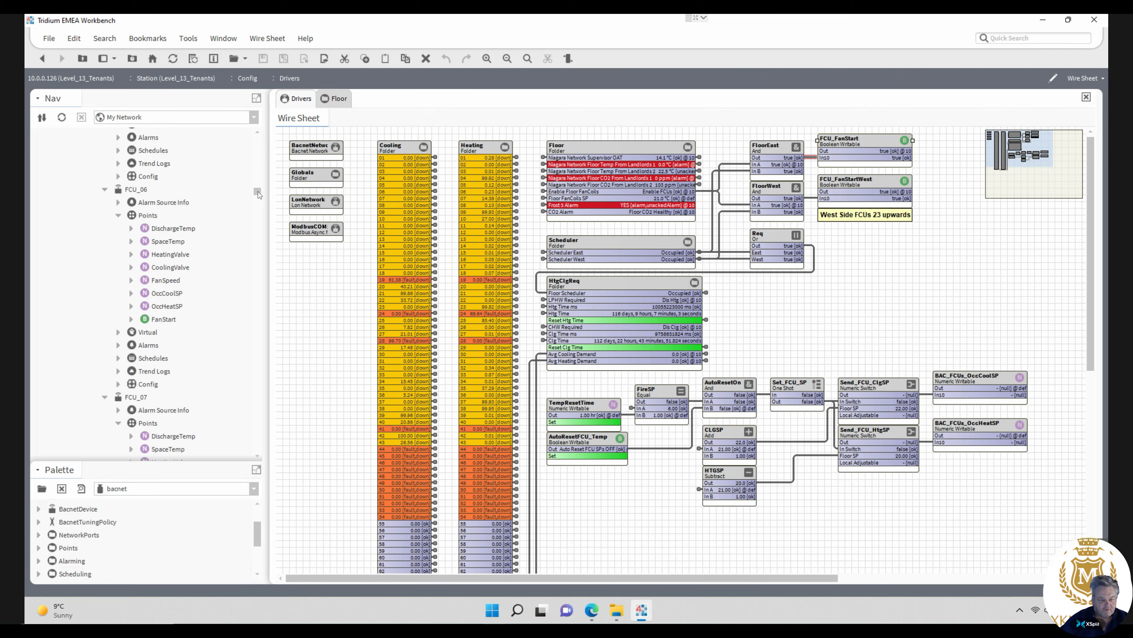
pyautogui.scroll(1, 154, 264)
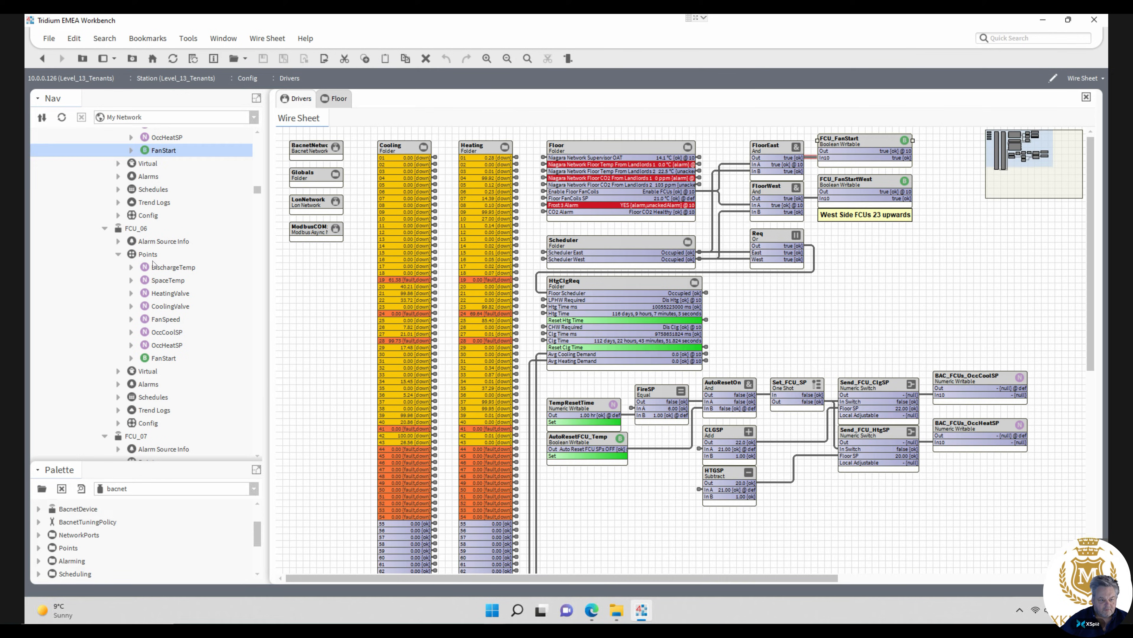
pyautogui.keyDown('ctrl'); pyautogui.click(158, 359); pyautogui.keyUp('ctrl')
pyautogui.scroll(-8, 262, 195)
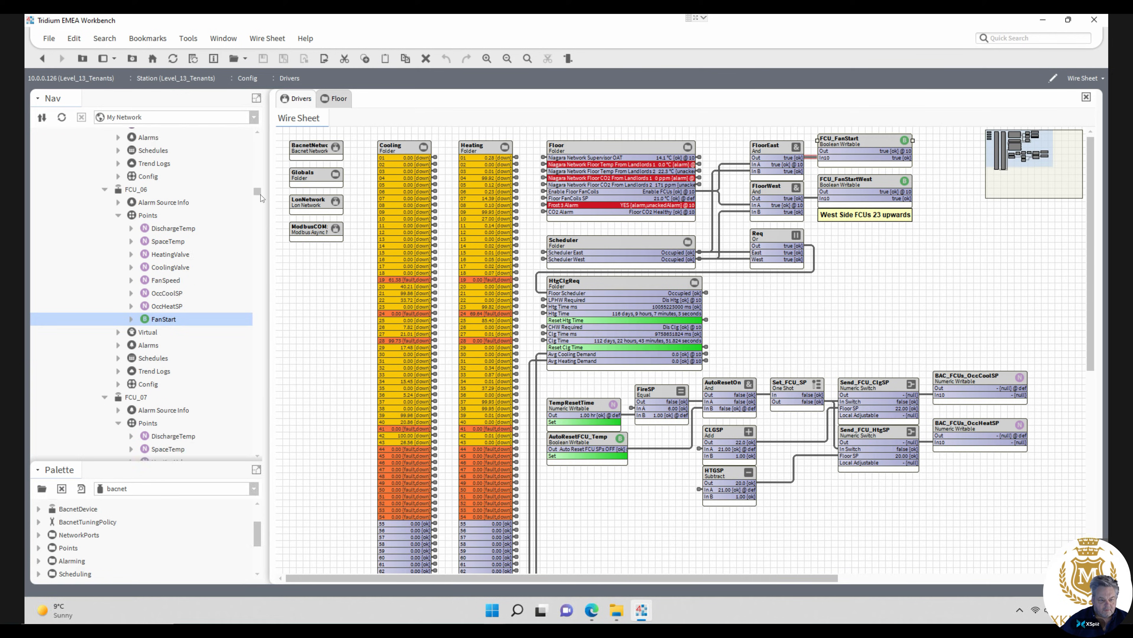
pyautogui.keyDown('ctrl'); pyautogui.click(164, 267); pyautogui.keyUp('ctrl')
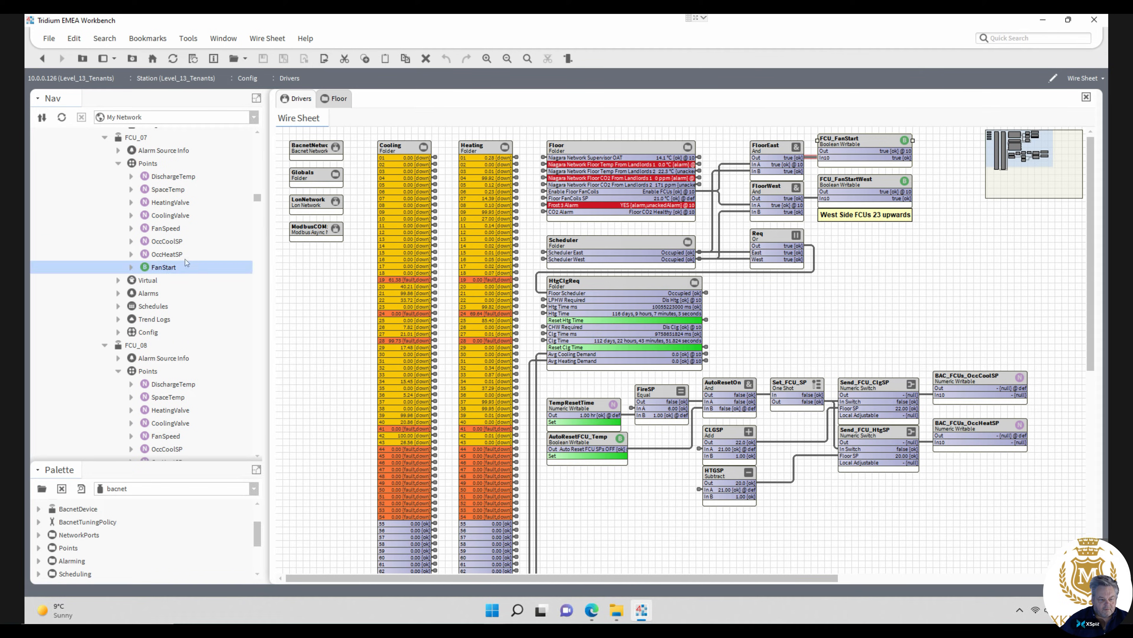
pyautogui.scroll(-5, 262, 203)
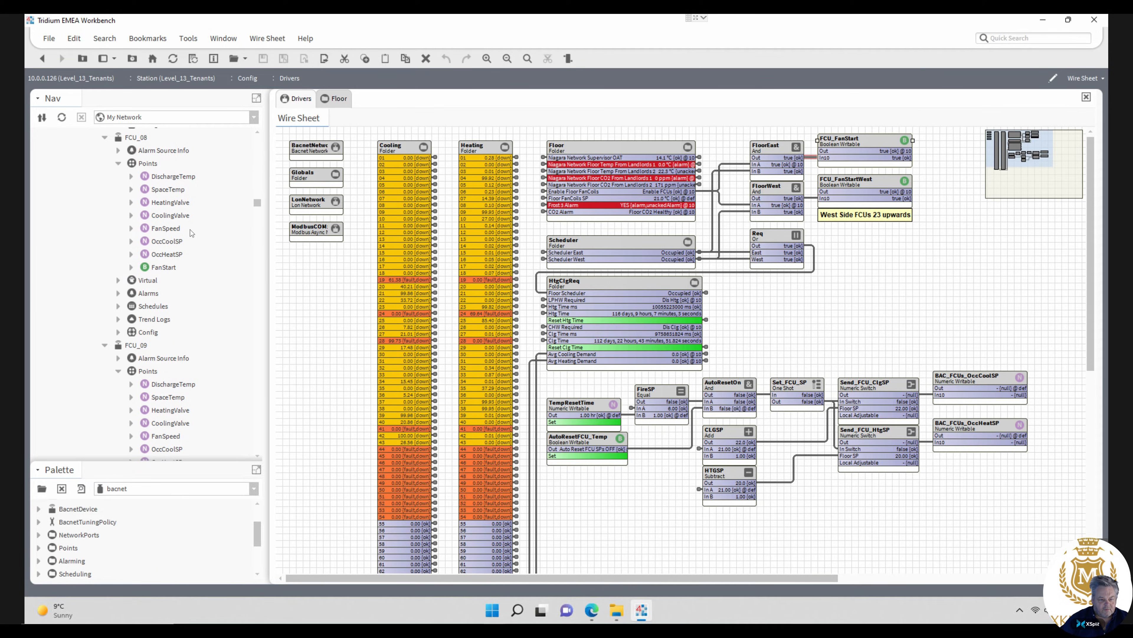
pyautogui.keyDown('ctrl'); pyautogui.click(165, 270); pyautogui.keyUp('ctrl')
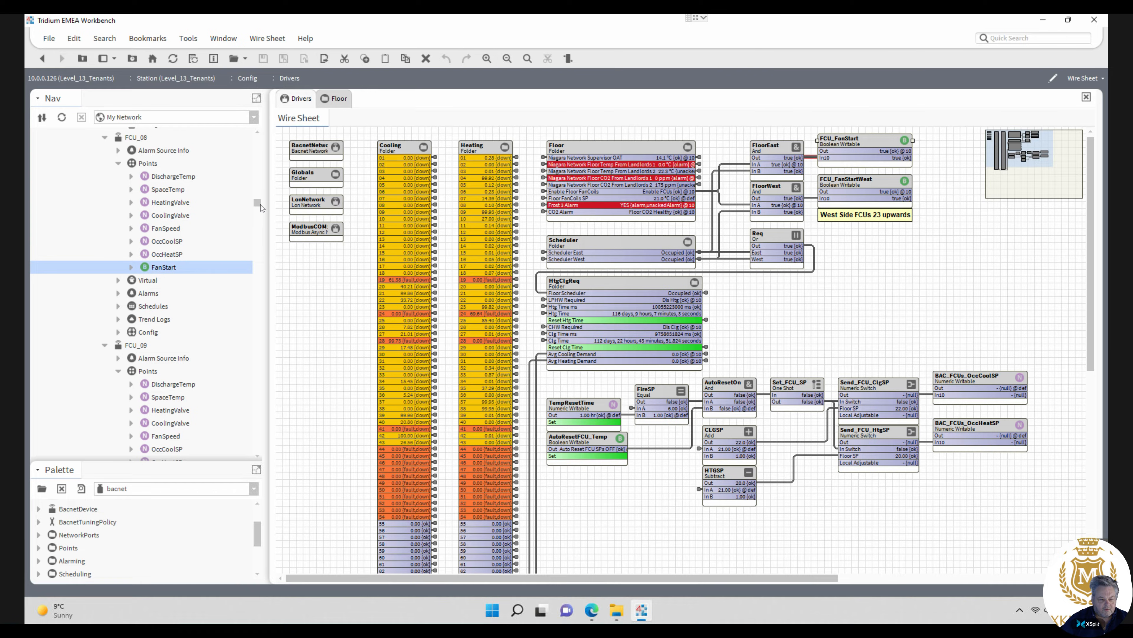
pyautogui.scroll(-2, 262, 208)
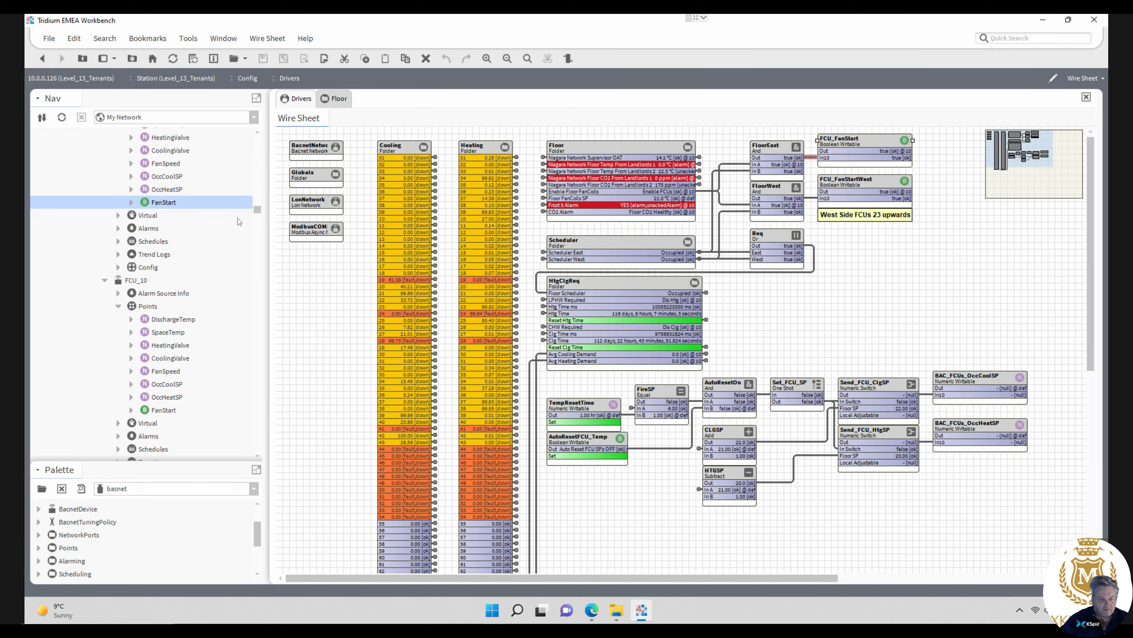
# - Extend the selection with the FanStart points of FCU_10 to FCU_14
pyautogui.scroll(-5, 258, 213)
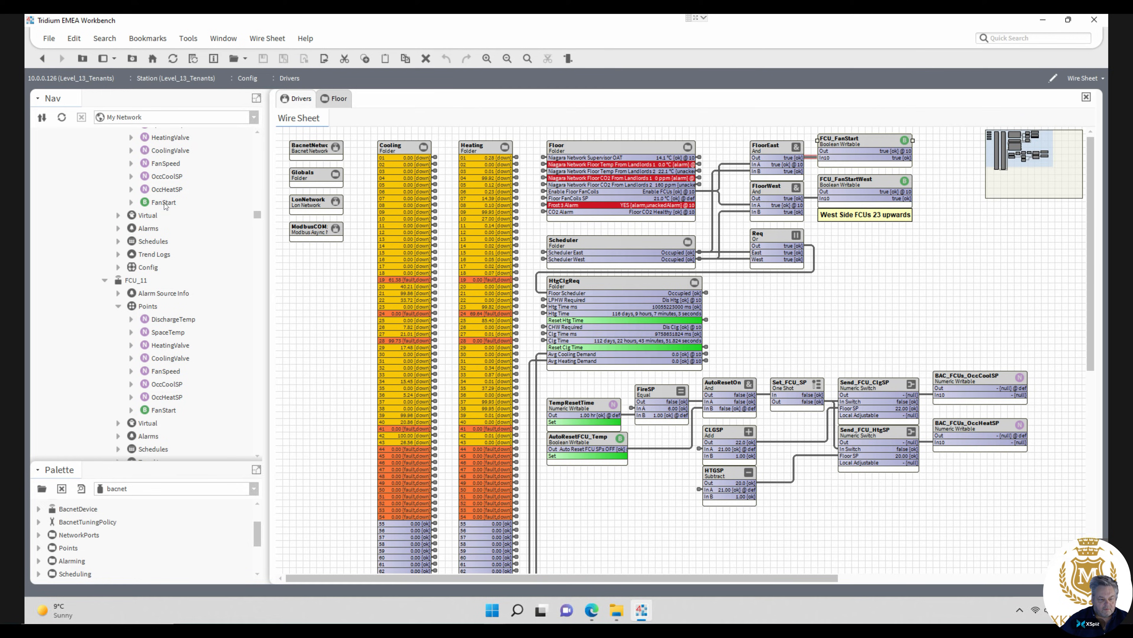
pyautogui.scroll(-4, 258, 218)
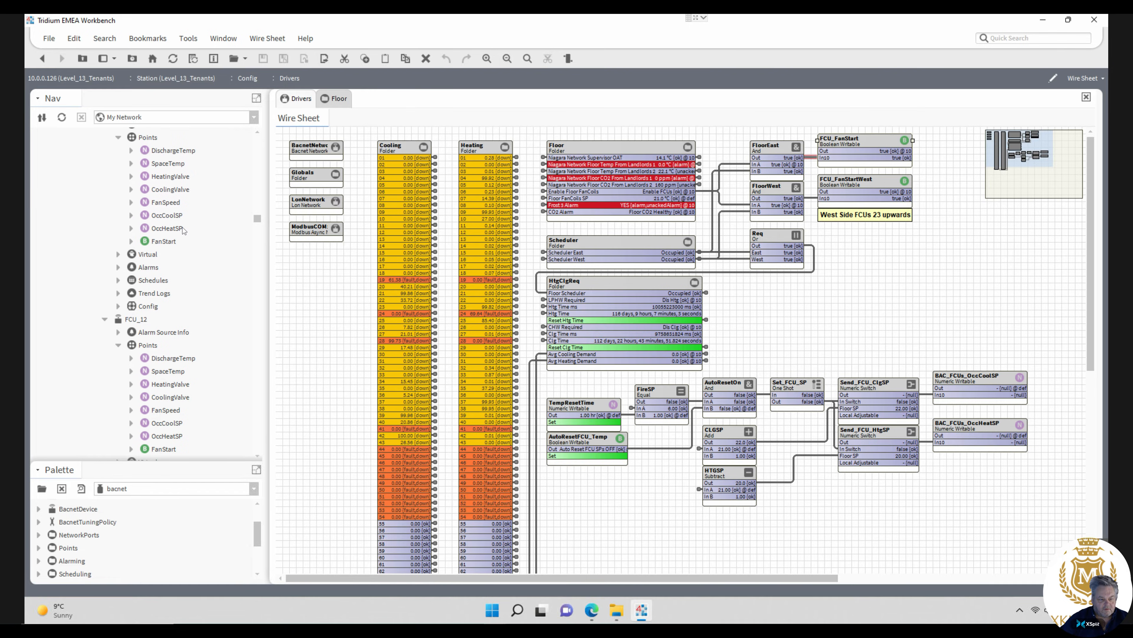
pyautogui.click(164, 244)
pyautogui.moveTo(257, 222); pyautogui.dragTo(258, 227)
pyautogui.click(169, 228)
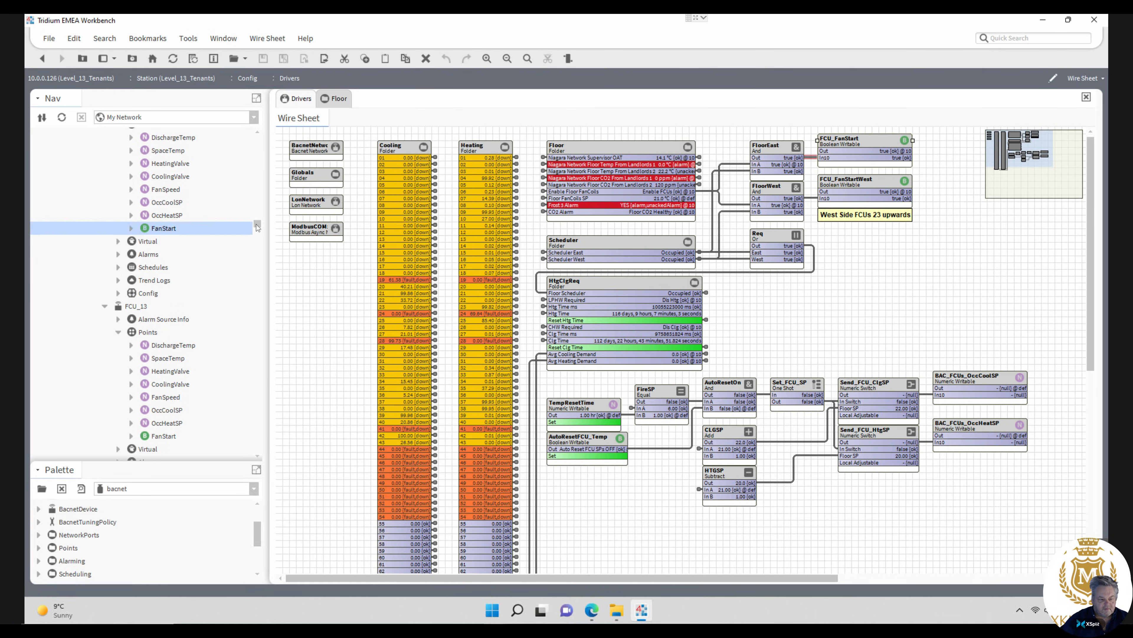
pyautogui.scroll(-4, 154, 268)
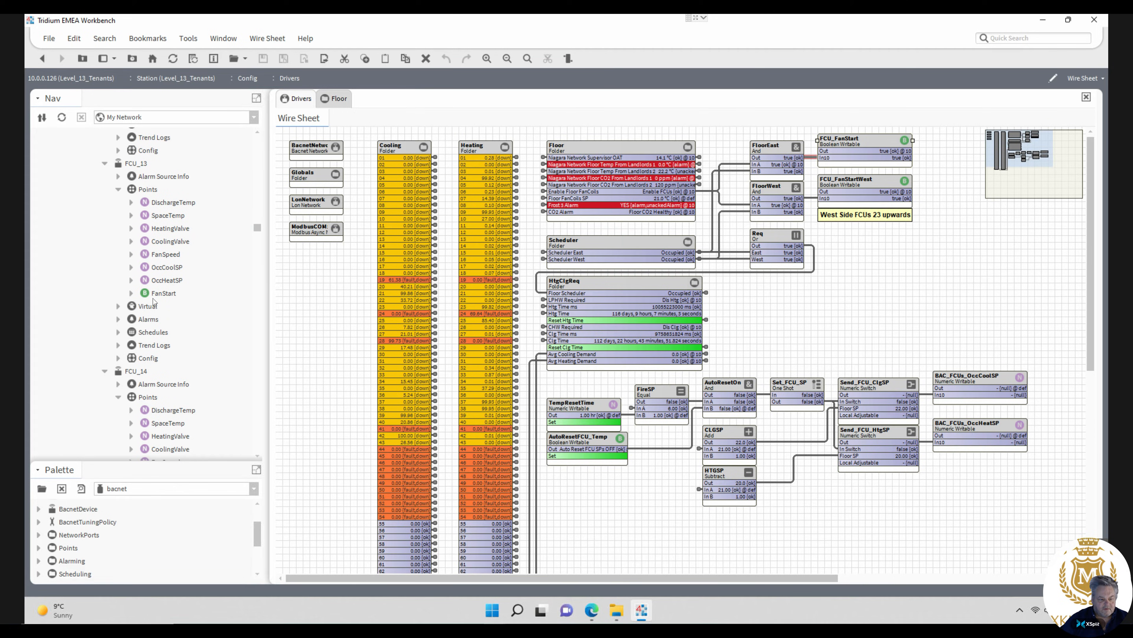
pyautogui.click(161, 295)
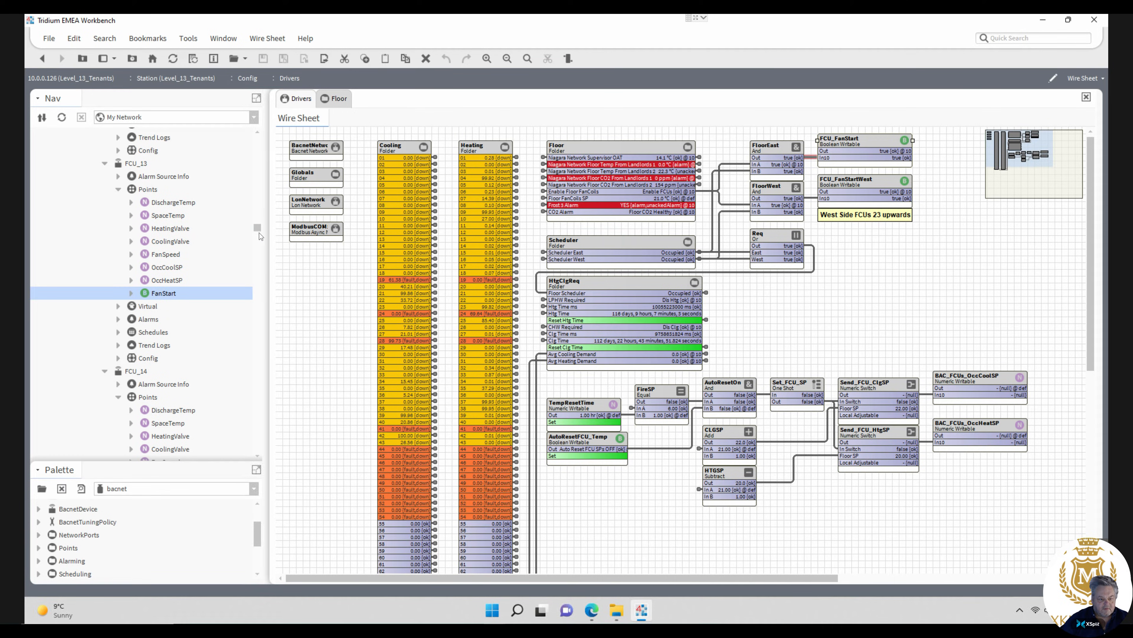
pyautogui.scroll(-8, 260, 236)
pyautogui.click(172, 229)
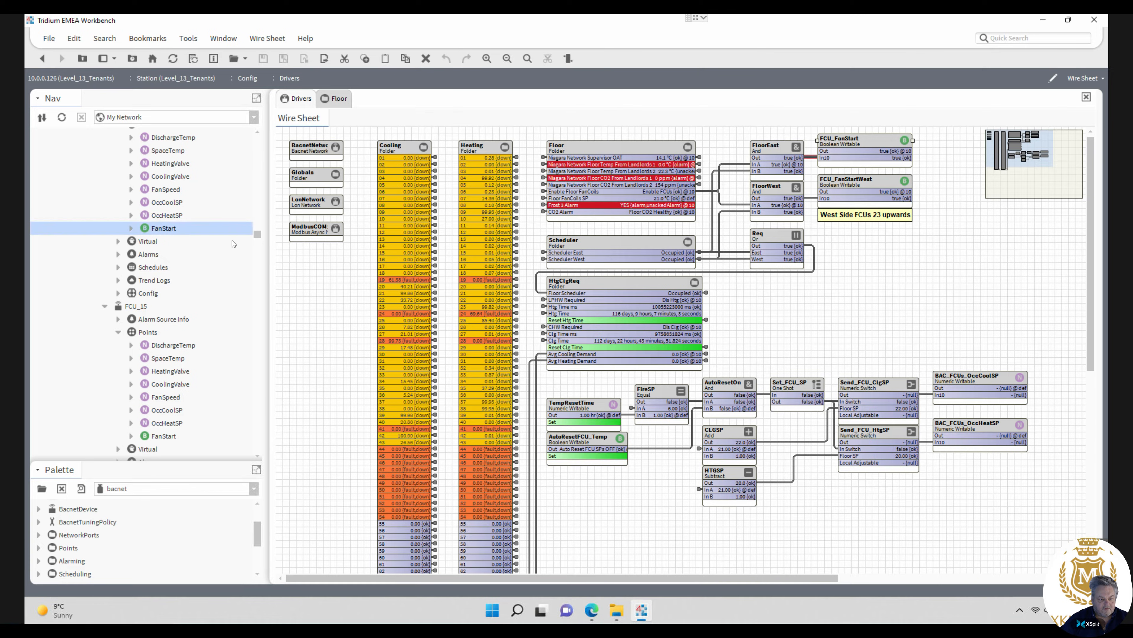
# - Extend the selection with the FanStart points of FCU_15 to FCU_20 and FCU_22
pyautogui.scroll(-8, 259, 244)
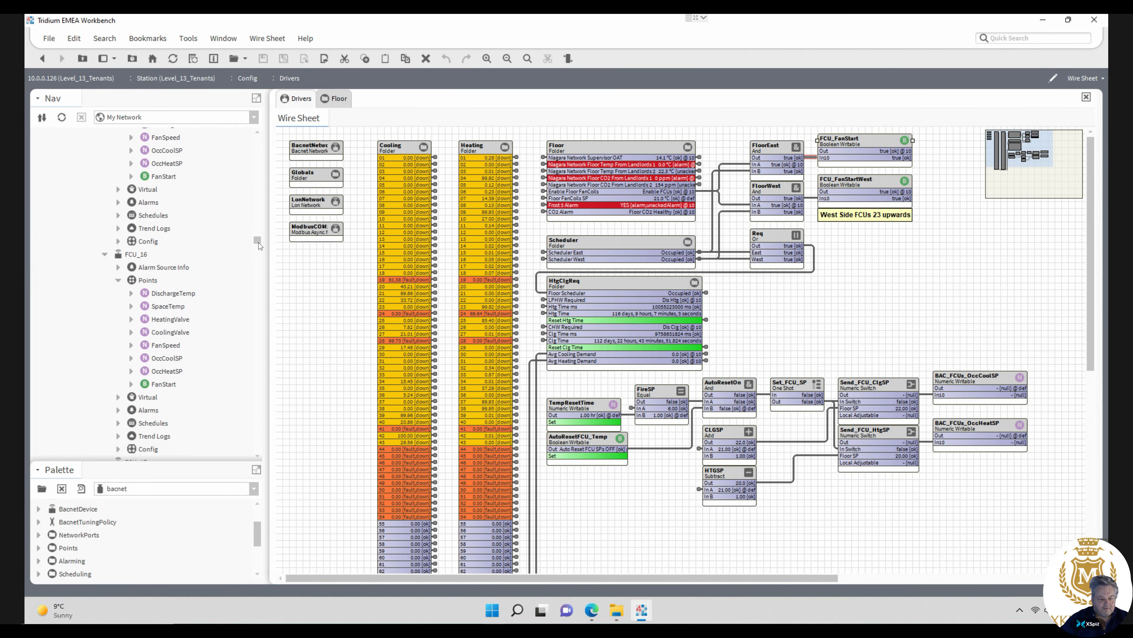
pyautogui.click(164, 177)
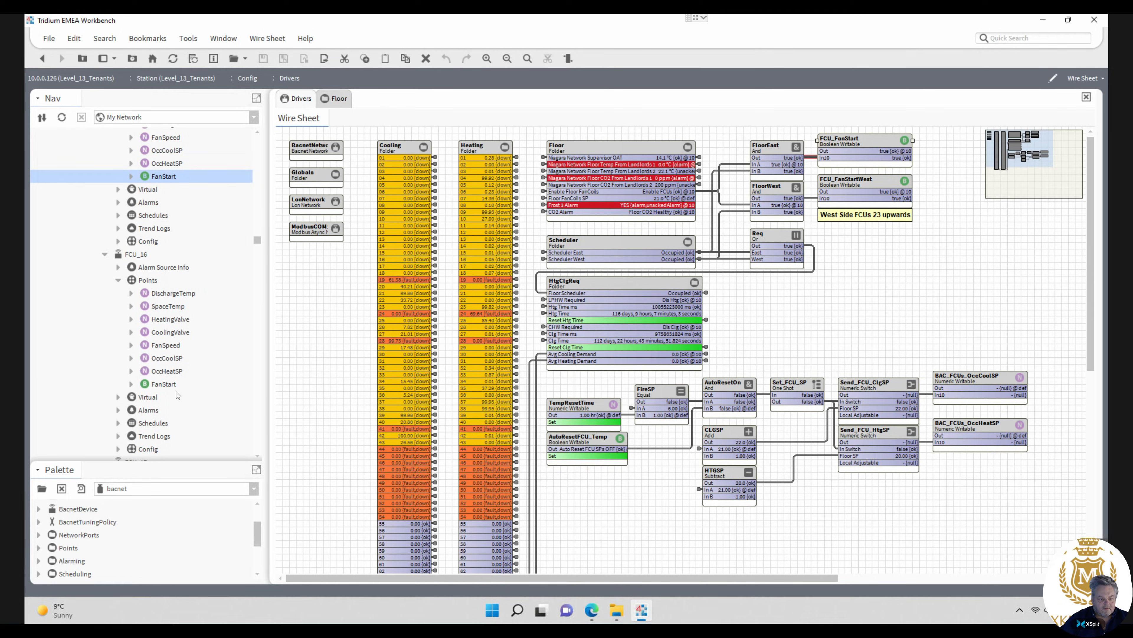
pyautogui.keyDown('ctrl'); pyautogui.click(169, 384); pyautogui.keyUp('ctrl')
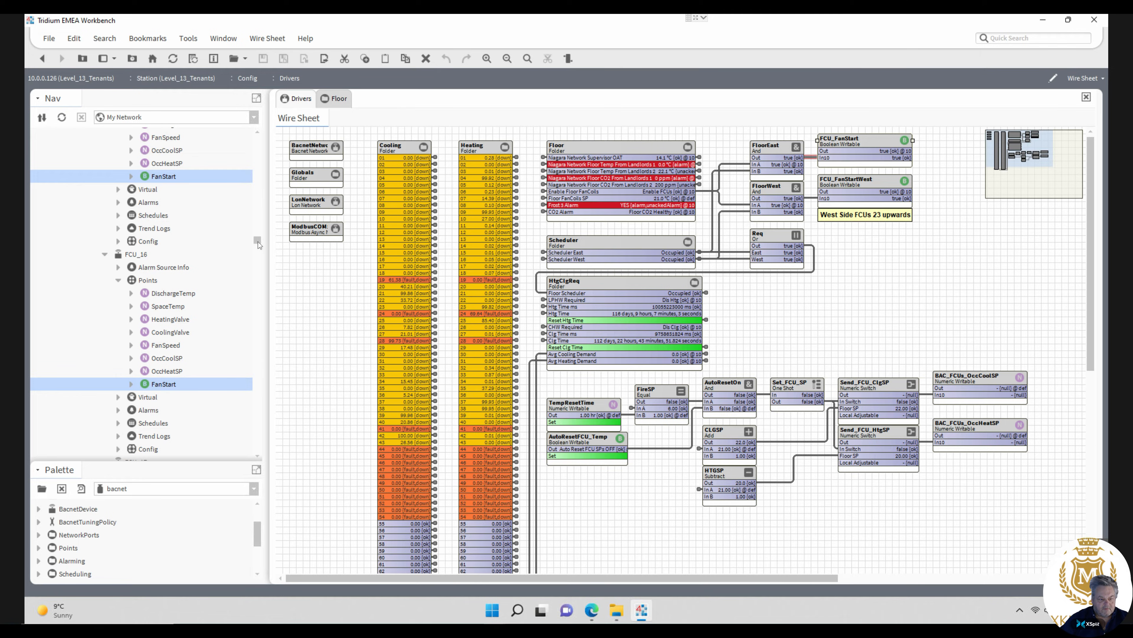
pyautogui.moveTo(258, 244); pyautogui.dragTo(258, 261)
pyautogui.keyDown('ctrl'); pyautogui.click(164, 267); pyautogui.keyUp('ctrl')
pyautogui.keyDown('ctrl'); pyautogui.click(159, 178); pyautogui.keyUp('ctrl')
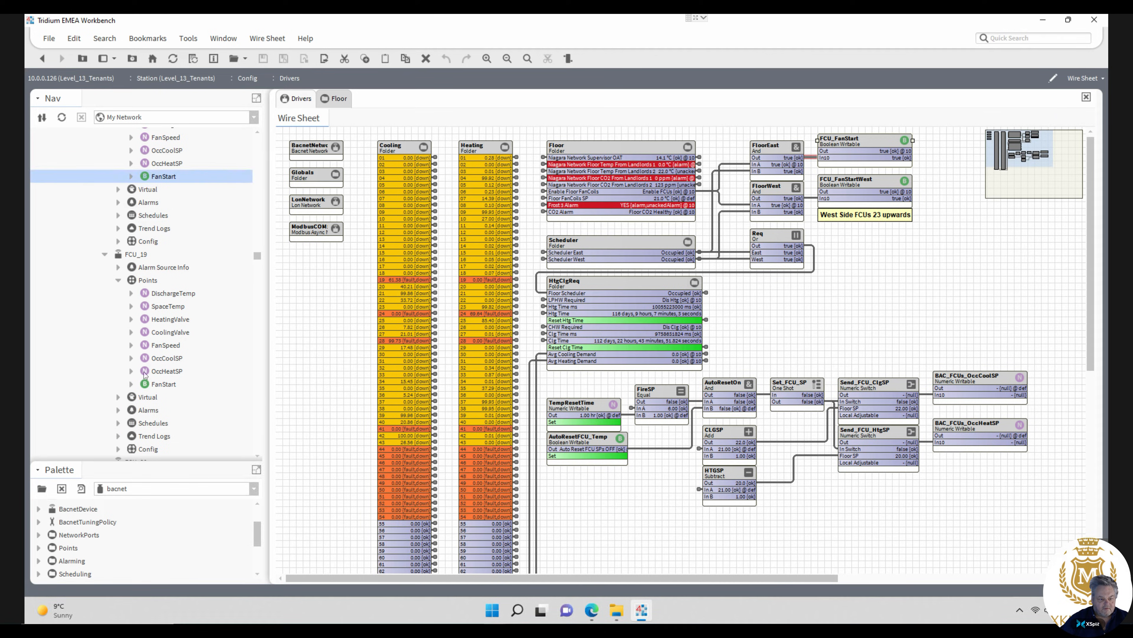
pyautogui.keyDown('ctrl'); pyautogui.click(158, 384); pyautogui.keyUp('ctrl')
pyautogui.moveTo(258, 257); pyautogui.dragTo(258, 267)
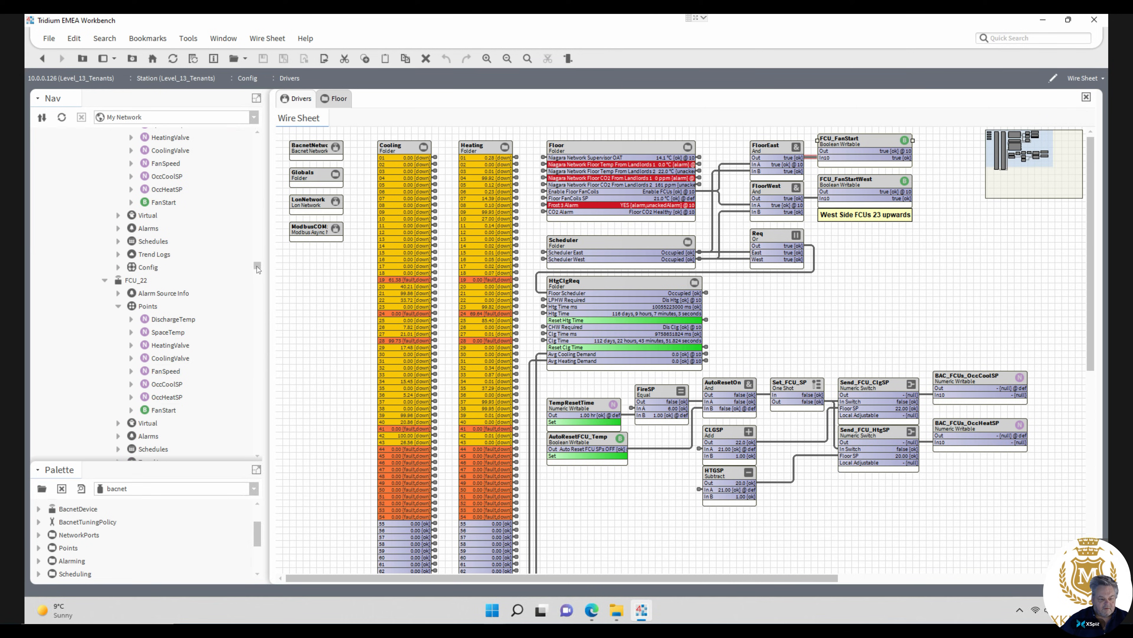
pyautogui.keyDown('ctrl'); pyautogui.click(161, 205); pyautogui.keyUp('ctrl')
pyautogui.keyDown('ctrl'); pyautogui.click(166, 415); pyautogui.keyUp('ctrl')
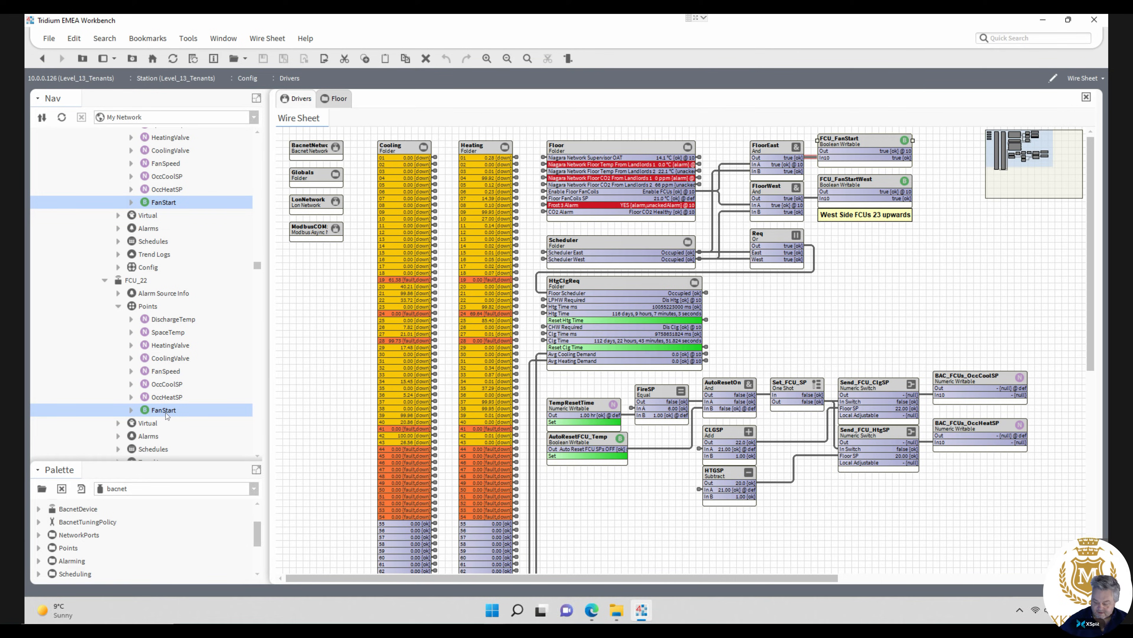
# - Link the Out slot of the marked FCU_FanStart to In10 of all the selected FanStart points
pyautogui.rightClick(166, 413)
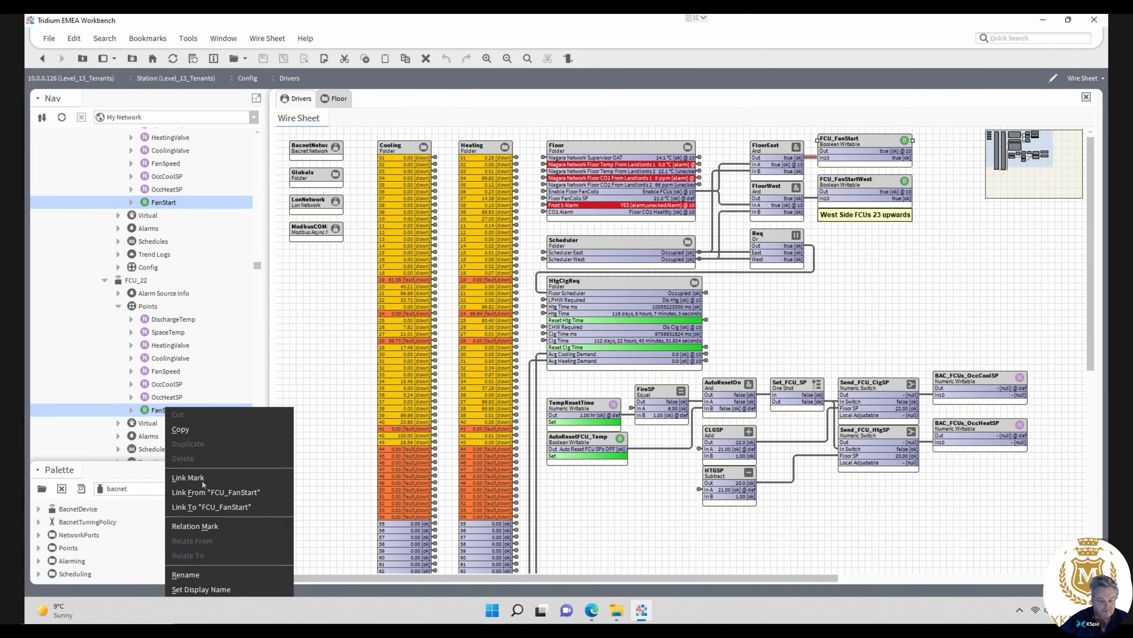
pyautogui.click(204, 492)
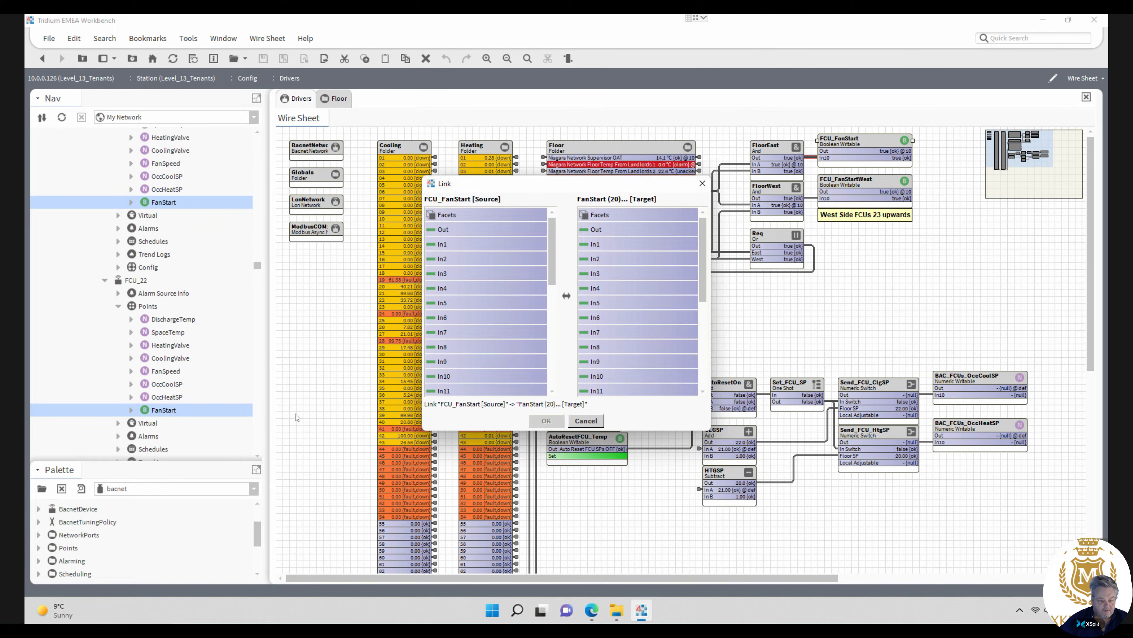
pyautogui.click(443, 230)
pyautogui.click(596, 376)
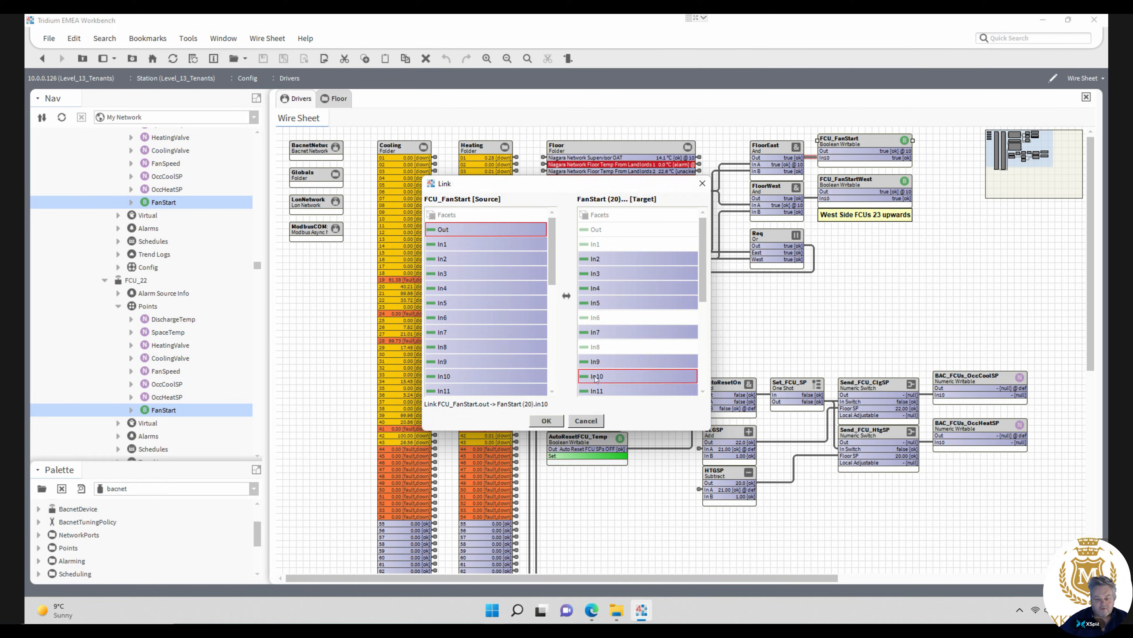
pyautogui.click(546, 421)
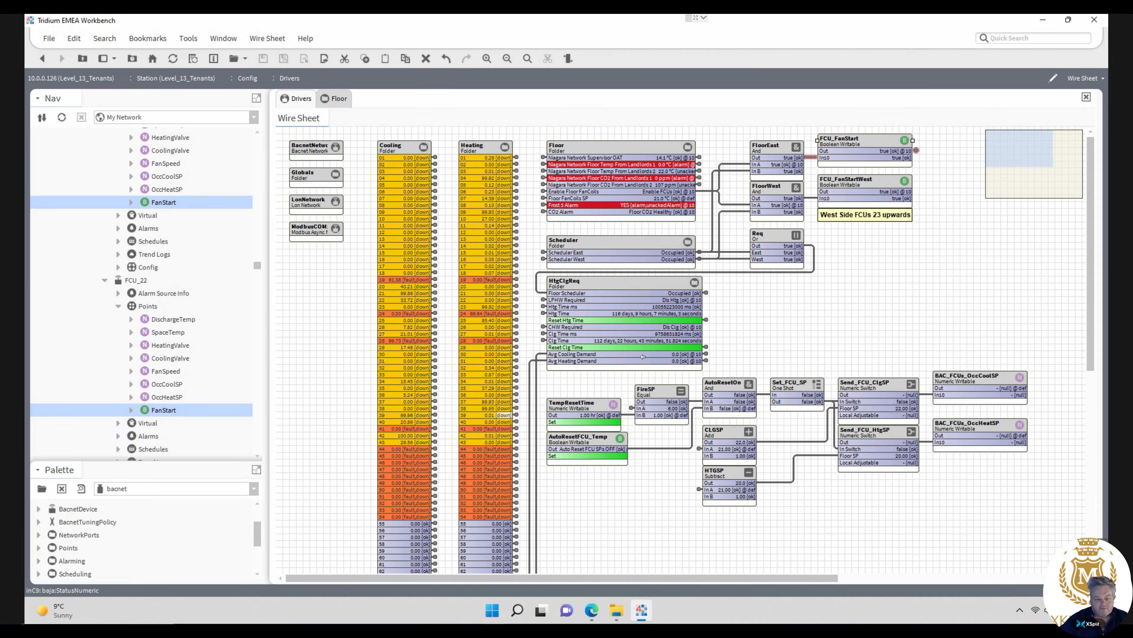
# - Check the fan start links in FCU_FanStart's relation sheet, and return to the Drivers wire sheet
pyautogui.rightClick(855, 144)
pyautogui.moveTo(877, 153)
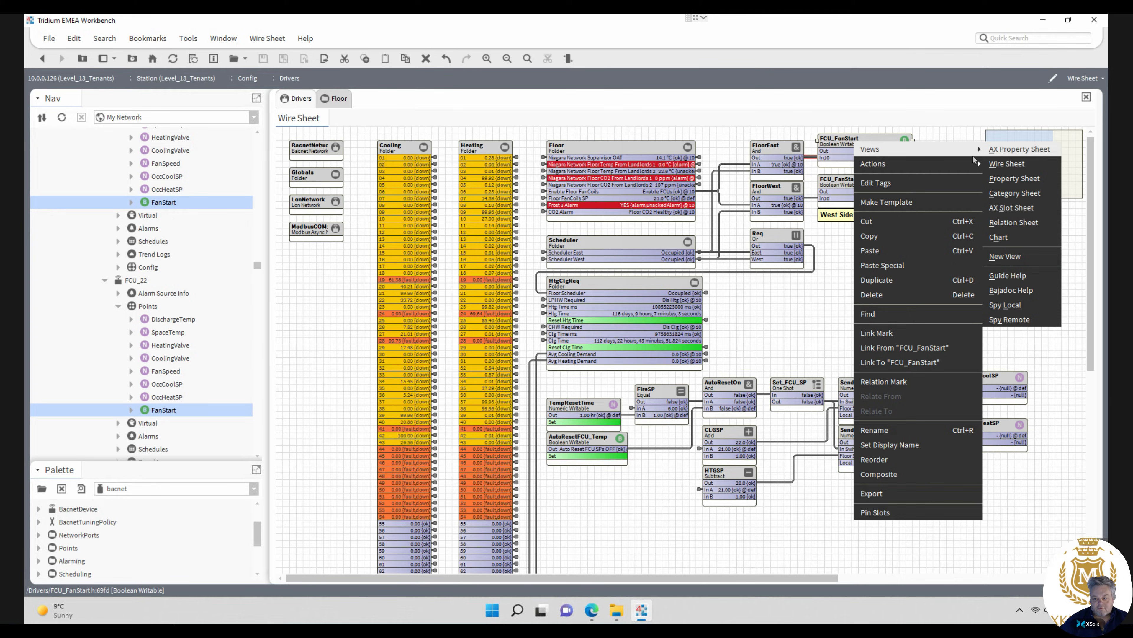
pyautogui.click(1007, 222)
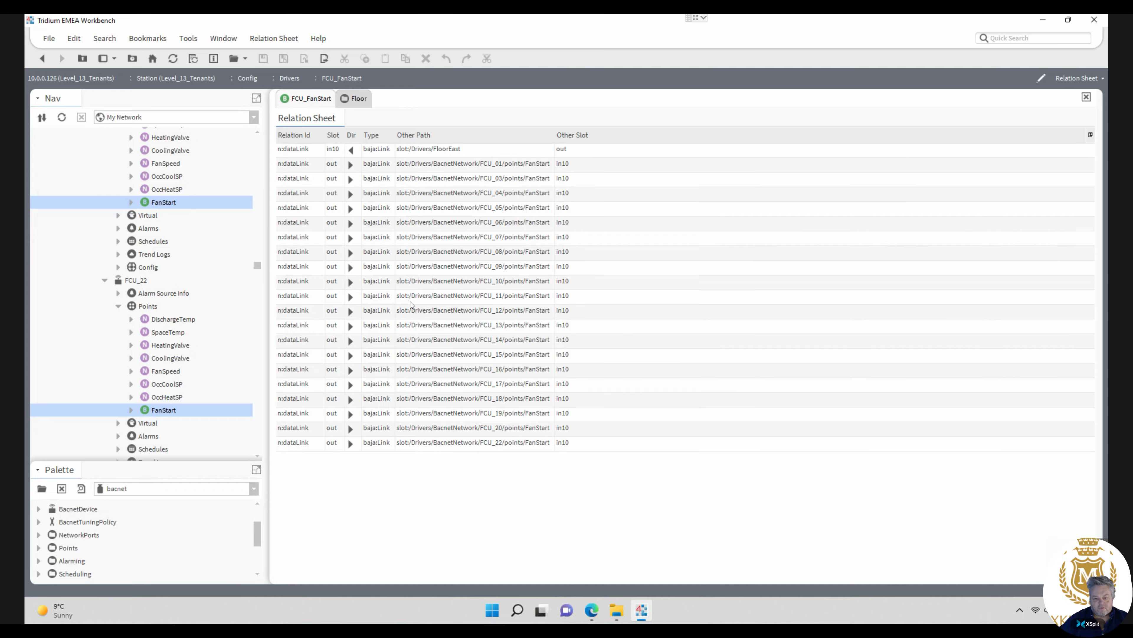
pyautogui.click(43, 58)
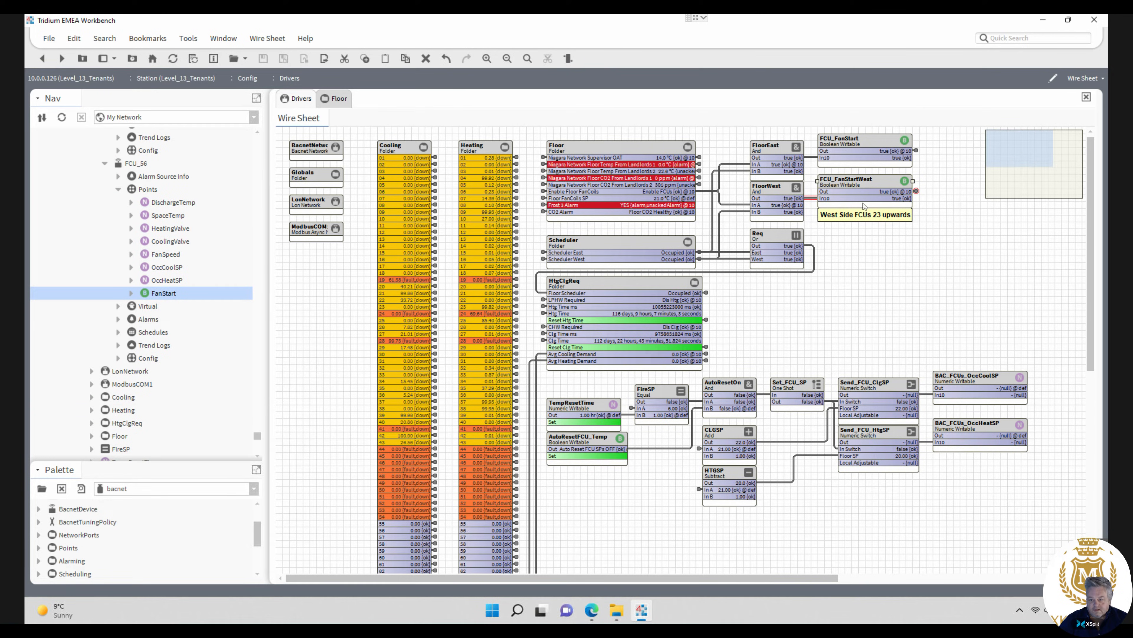
# - Check the links to the west side FanStart points in FCU_FanStartWest's relation sheet
pyautogui.rightClick(856, 182)
pyautogui.moveTo(878, 189)
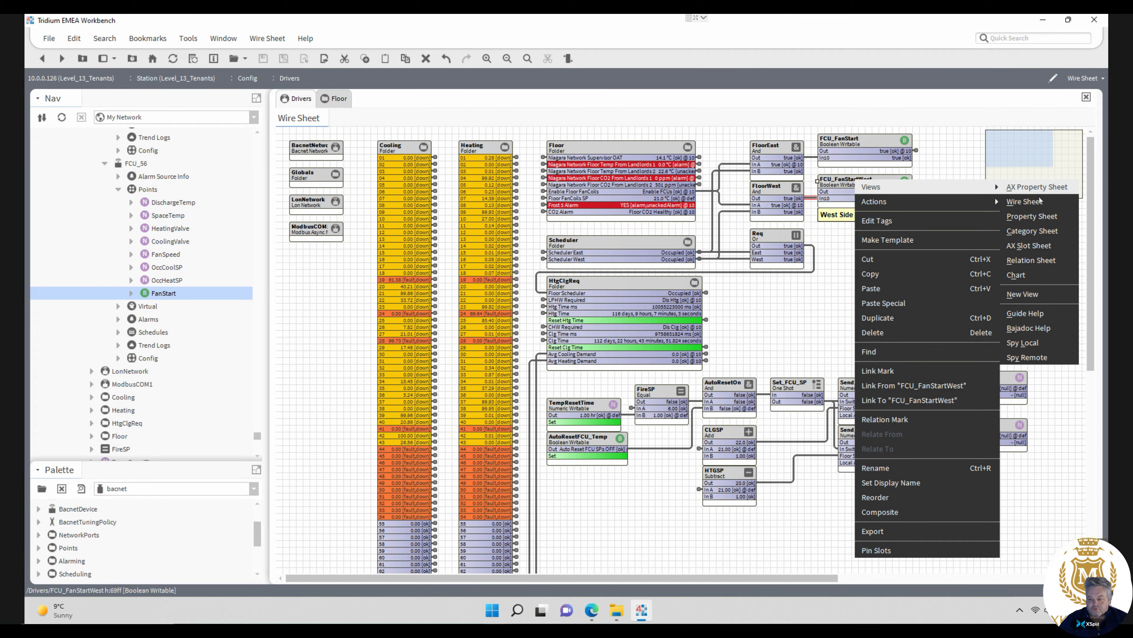
pyautogui.click(1030, 260)
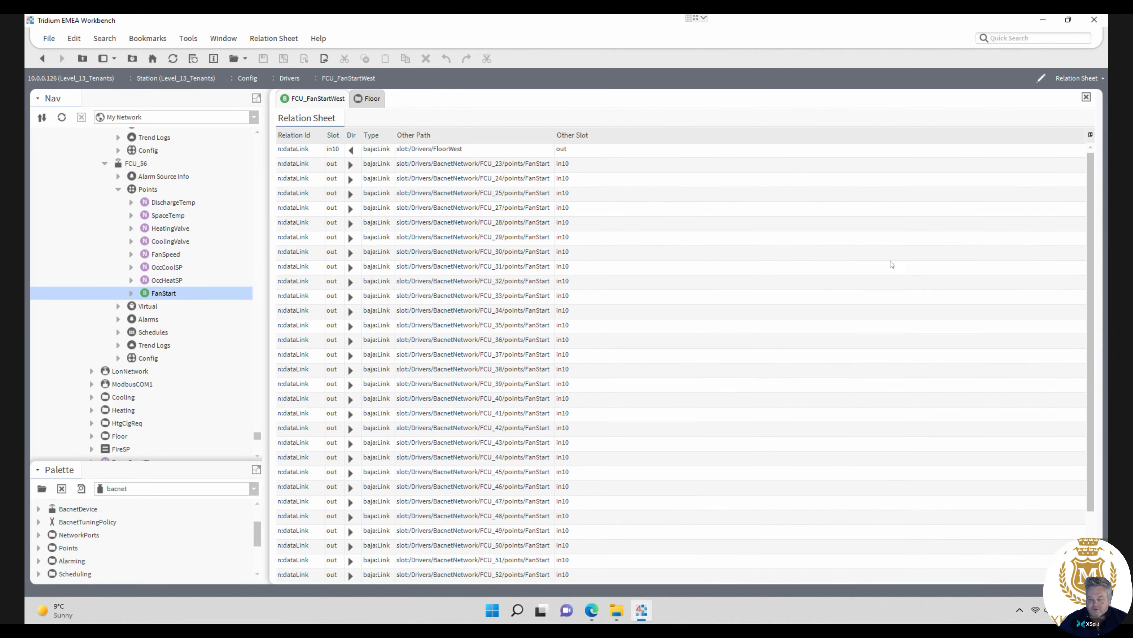
pyautogui.moveTo(1095, 264); pyautogui.dragTo(1099, 184)
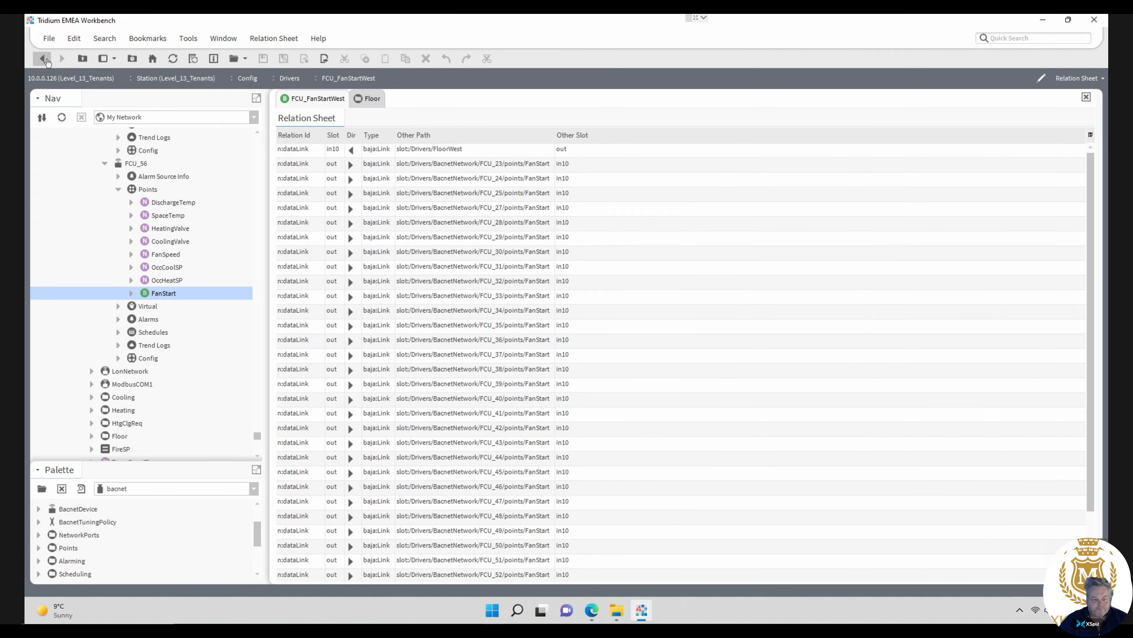
# - Return to the Drivers wire sheet and mark BAC_FCUs_OccCoolSP as the link source
pyautogui.click(43, 59)
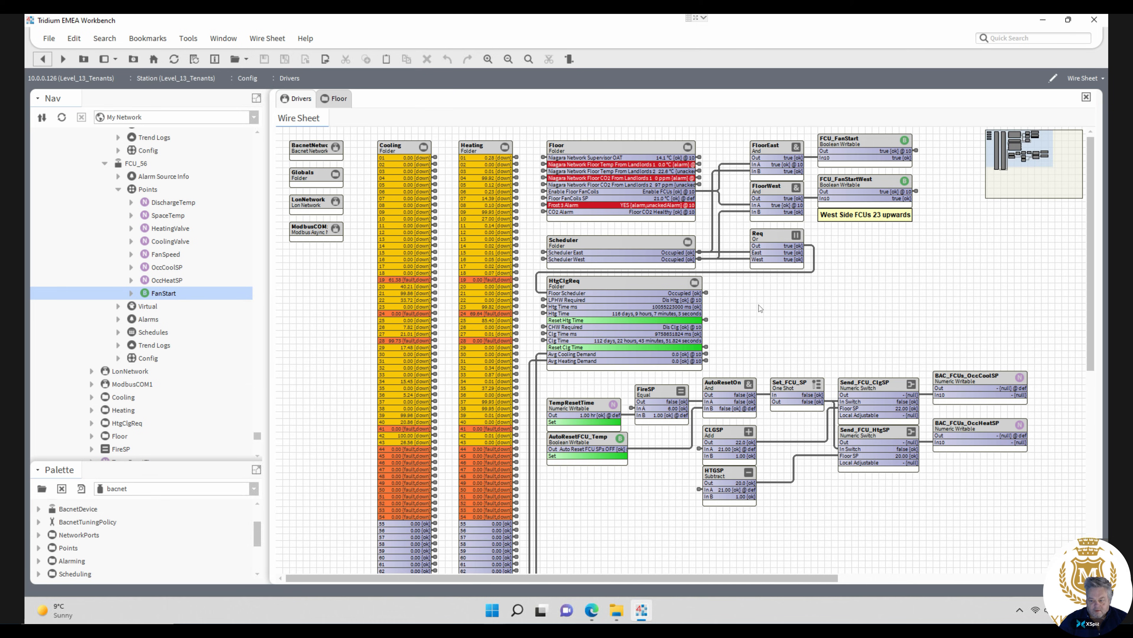
pyautogui.click(969, 380)
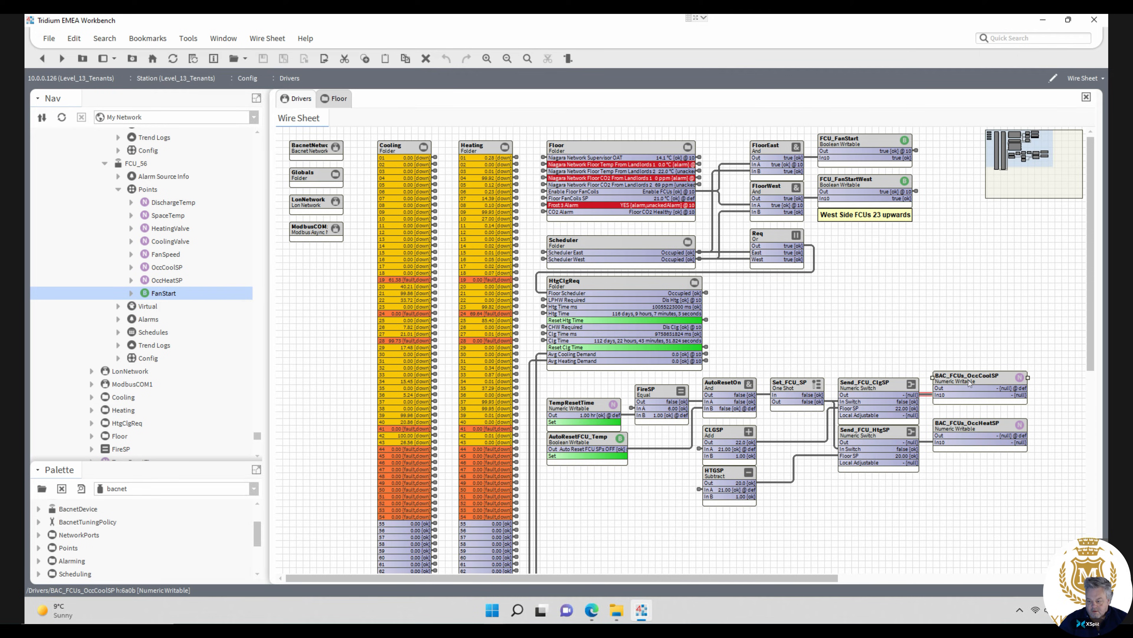
pyautogui.rightClick(969, 379)
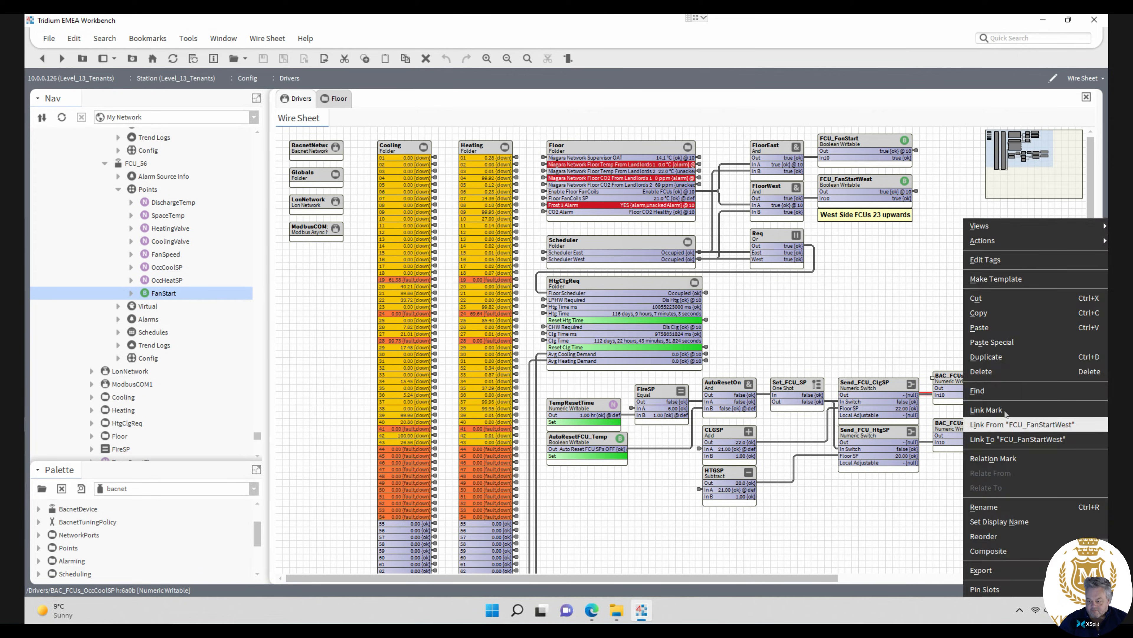
pyautogui.click(987, 409)
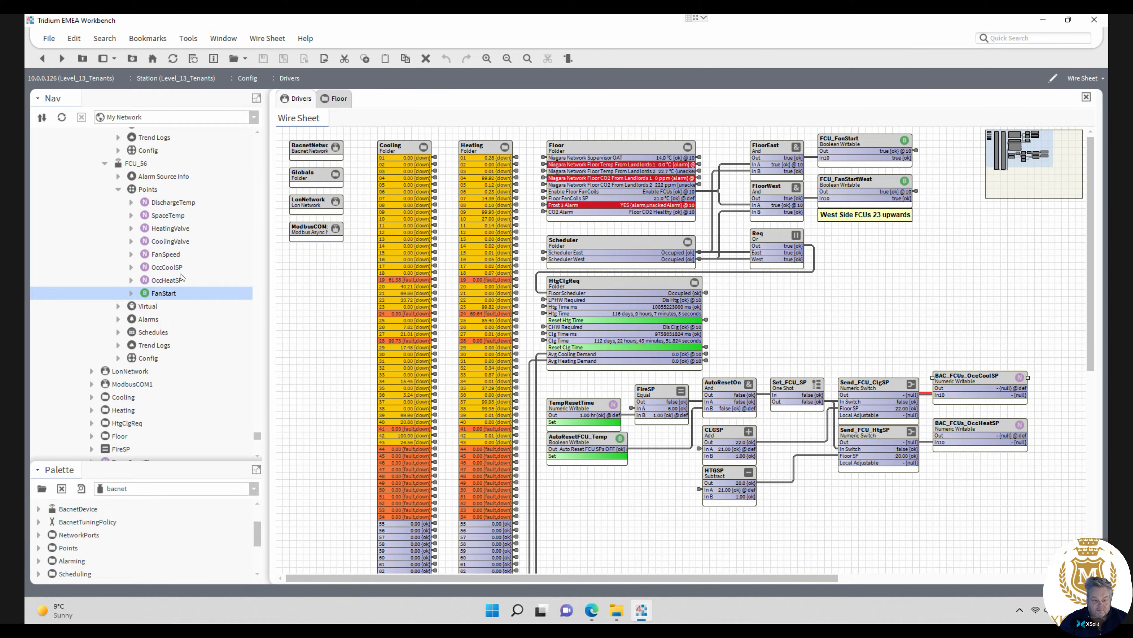
# - Select the OccCoolSP points of FCU_56 down to FCU_51 in the BACnet network
pyautogui.click(166, 267)
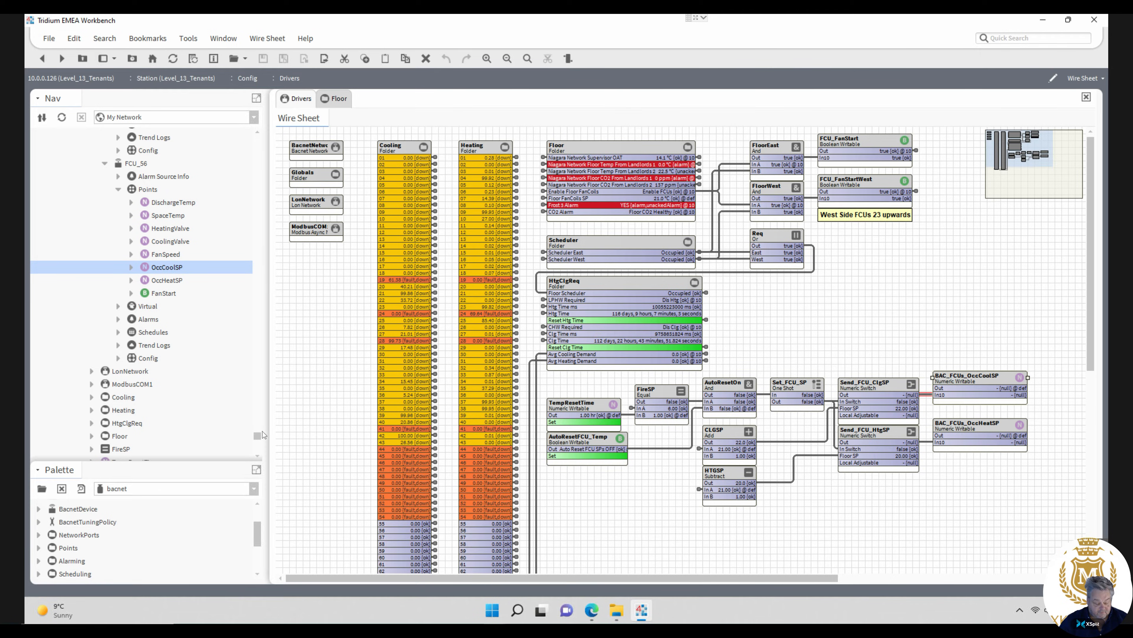
pyautogui.moveTo(258, 434); pyautogui.dragTo(259, 423)
pyautogui.click(172, 245)
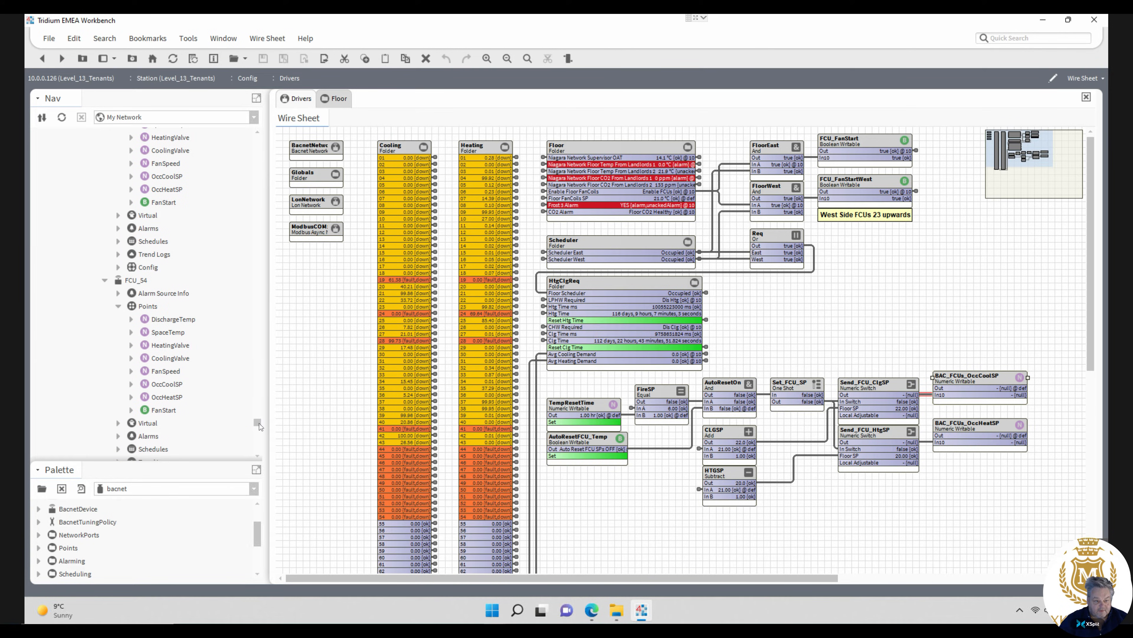
pyautogui.click(170, 384)
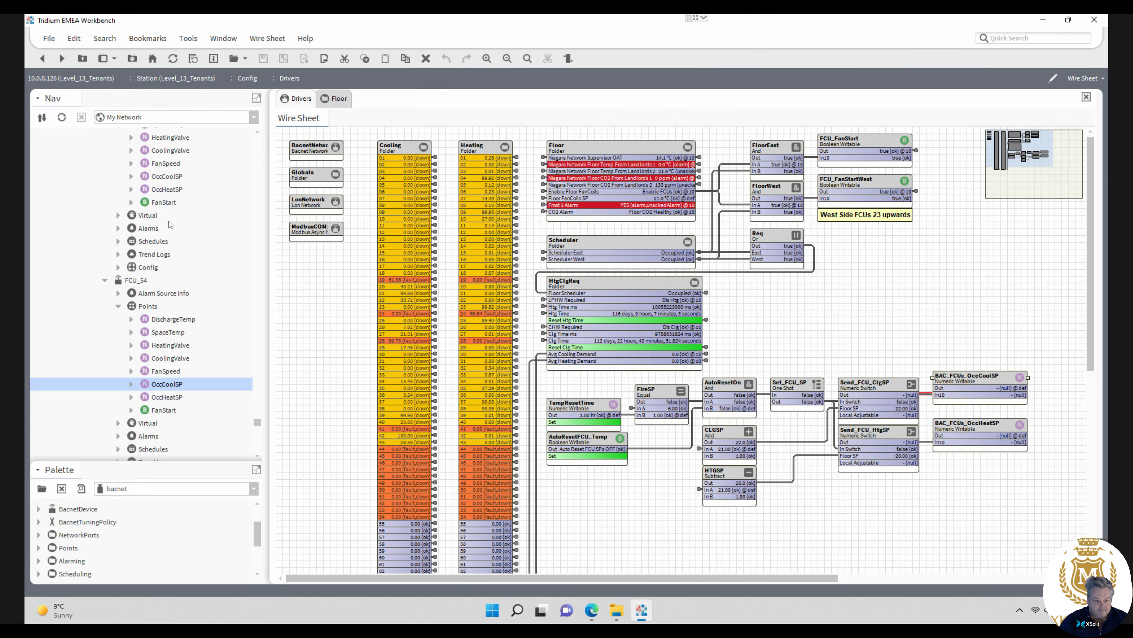
pyautogui.keyDown('ctrl'); pyautogui.click(169, 180); pyautogui.keyUp('ctrl')
pyautogui.moveTo(260, 423); pyautogui.dragTo(260, 413)
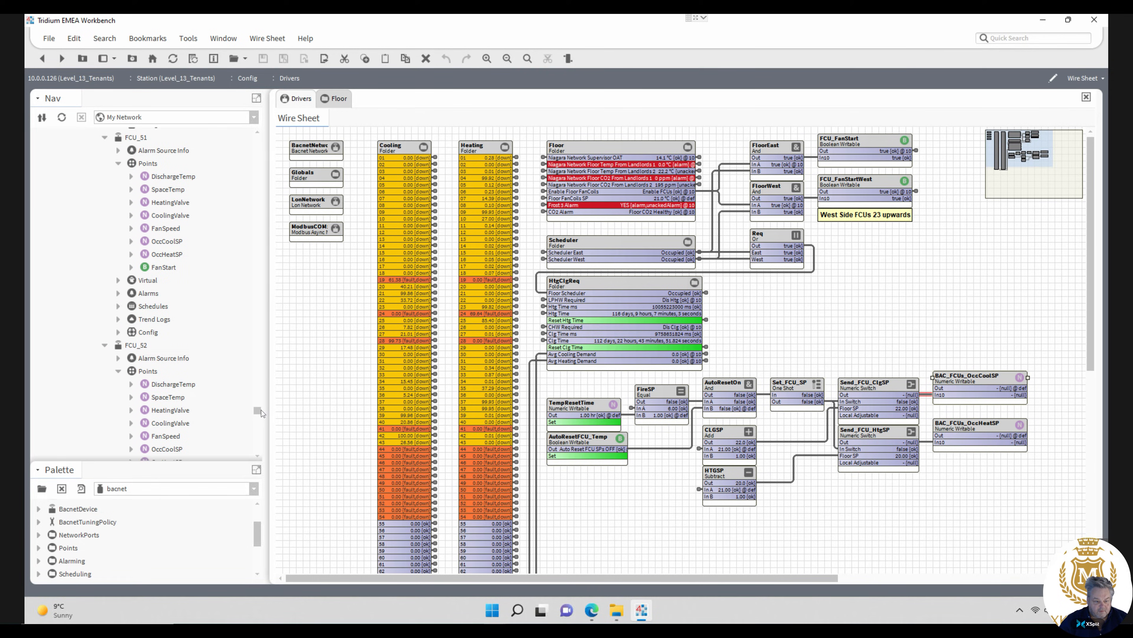
pyautogui.keyDown('ctrl'); pyautogui.click(175, 449); pyautogui.keyUp('ctrl')
pyautogui.keyDown('ctrl'); pyautogui.click(170, 240); pyautogui.keyUp('ctrl')
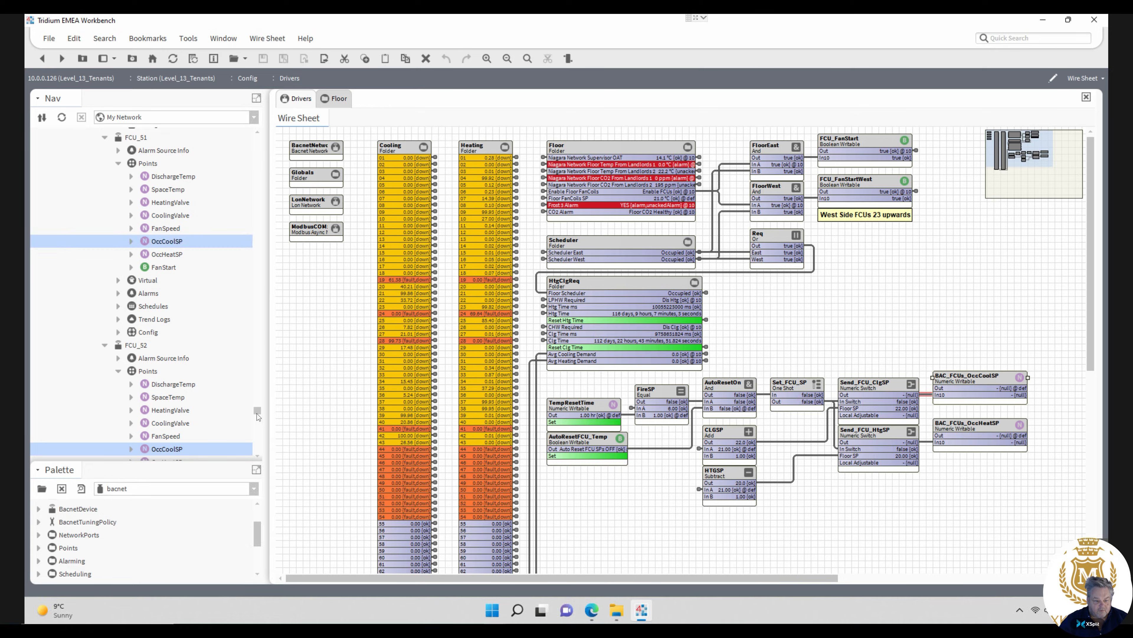
# - Extend the selection with the OccCoolSP points of FCU_50 down to FCU_45
pyautogui.moveTo(260, 410); pyautogui.dragTo(262, 406)
pyautogui.keyDown('ctrl'); pyautogui.click(167, 411); pyautogui.keyUp('ctrl')
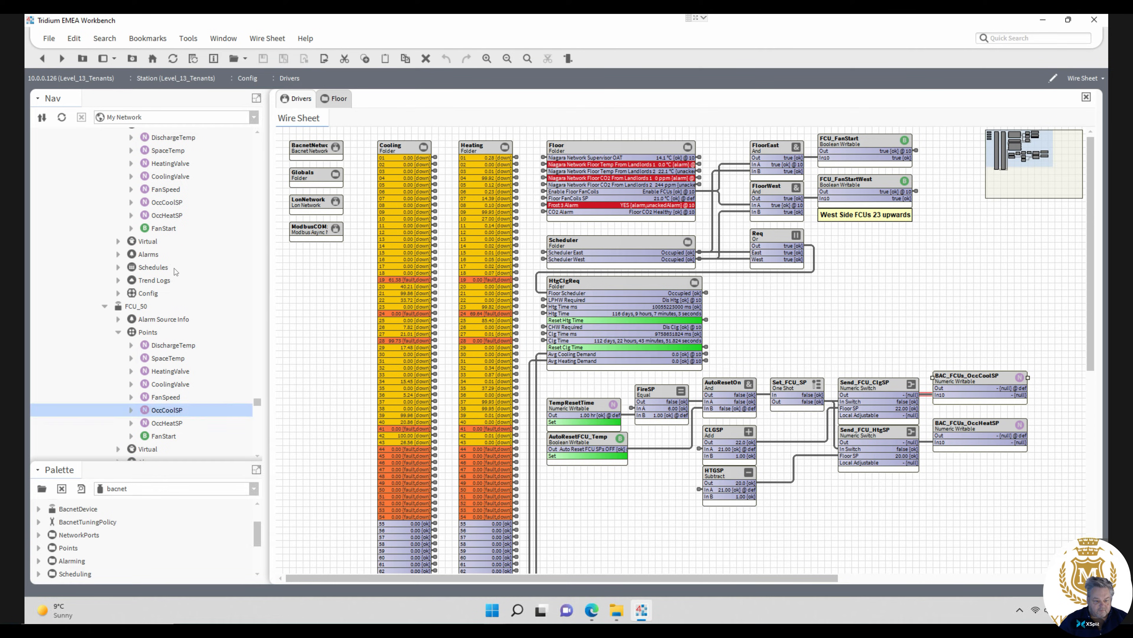
pyautogui.keyDown('ctrl'); pyautogui.click(170, 203); pyautogui.keyUp('ctrl')
pyautogui.moveTo(260, 403); pyautogui.dragTo(262, 392)
pyautogui.scroll(-1, 212, 425)
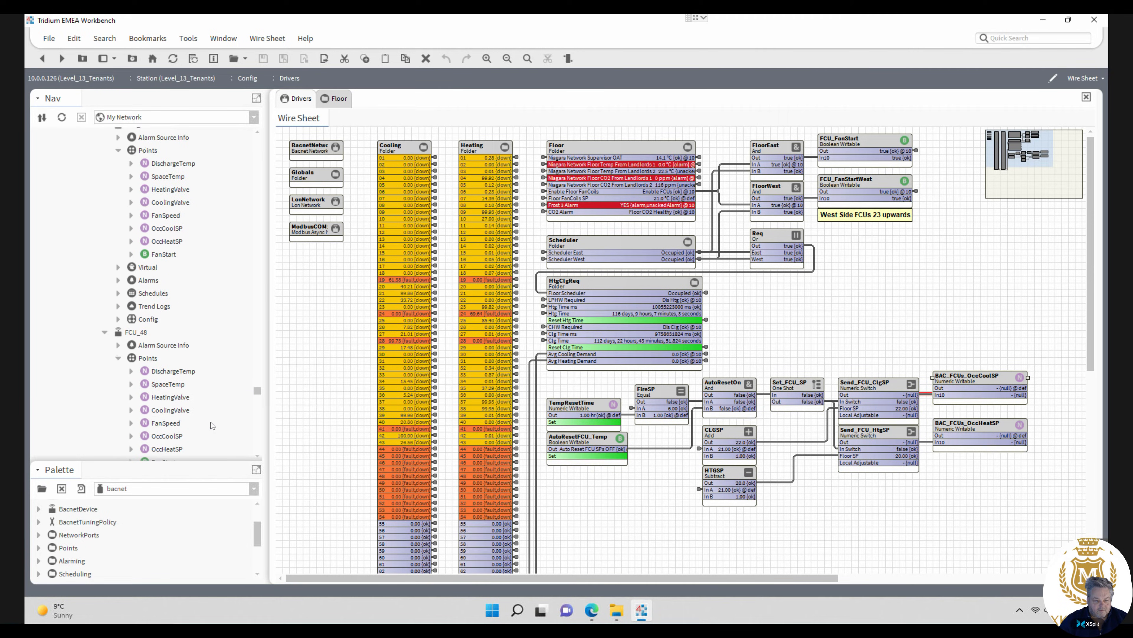
pyautogui.click(174, 438)
pyautogui.keyDown('ctrl'); pyautogui.click(175, 230); pyautogui.keyUp('ctrl')
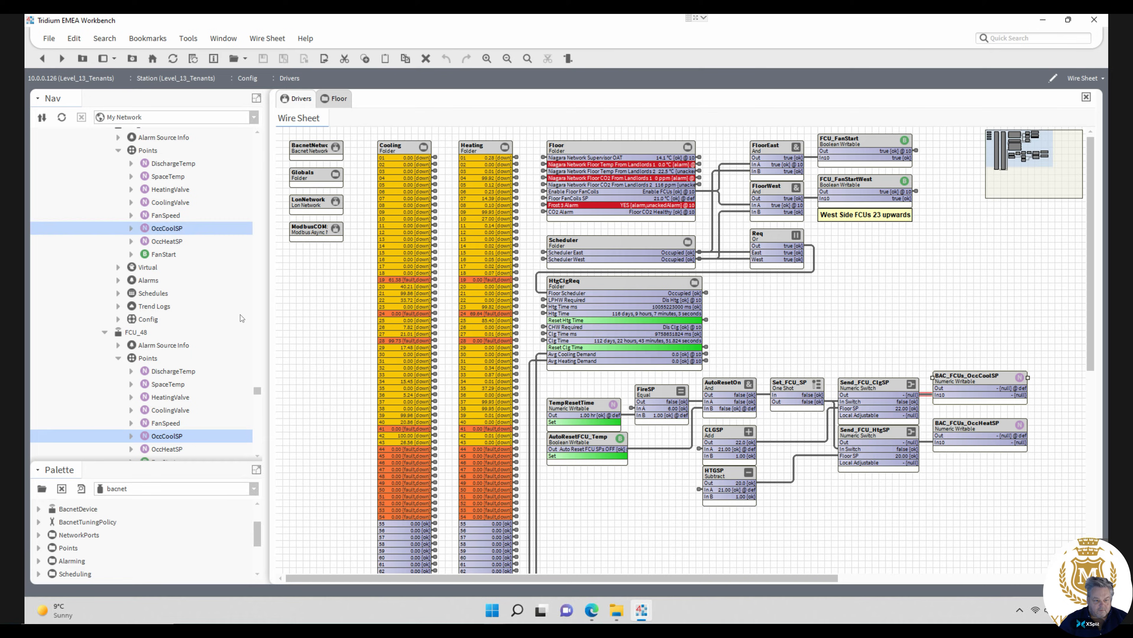
pyautogui.click(261, 384)
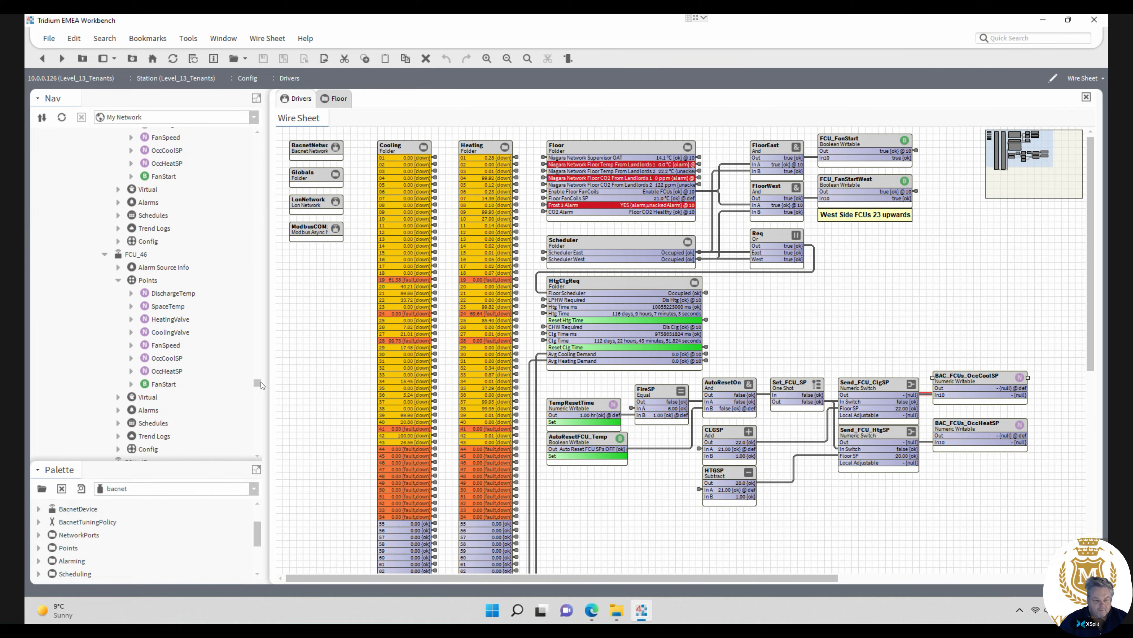
pyautogui.keyDown('ctrl'); pyautogui.click(166, 383); pyautogui.keyUp('ctrl')
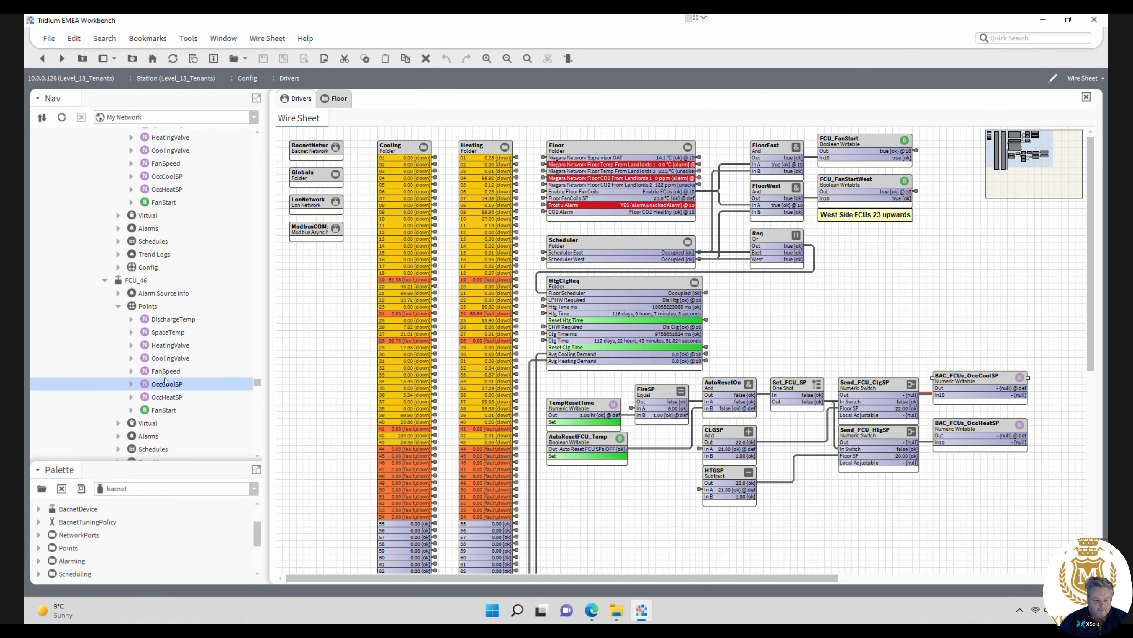
pyautogui.keyDown('ctrl'); pyautogui.click(165, 178); pyautogui.keyUp('ctrl')
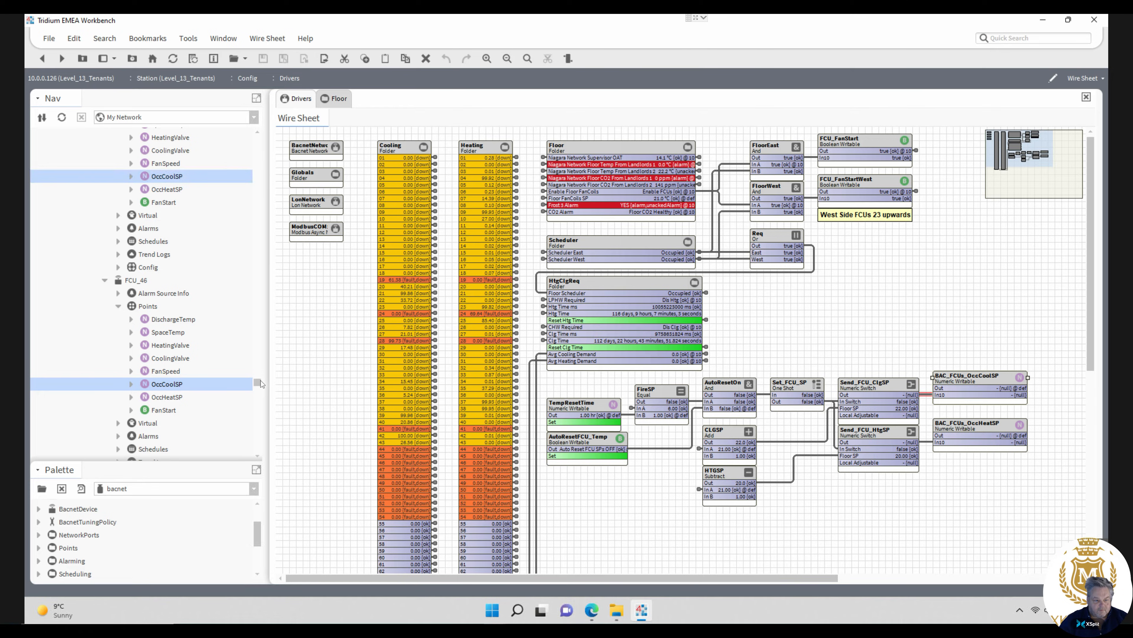
# - Extend the selection with the OccCoolSP points of FCU_44 down to FCU_39
pyautogui.moveTo(262, 384); pyautogui.dragTo(264, 372)
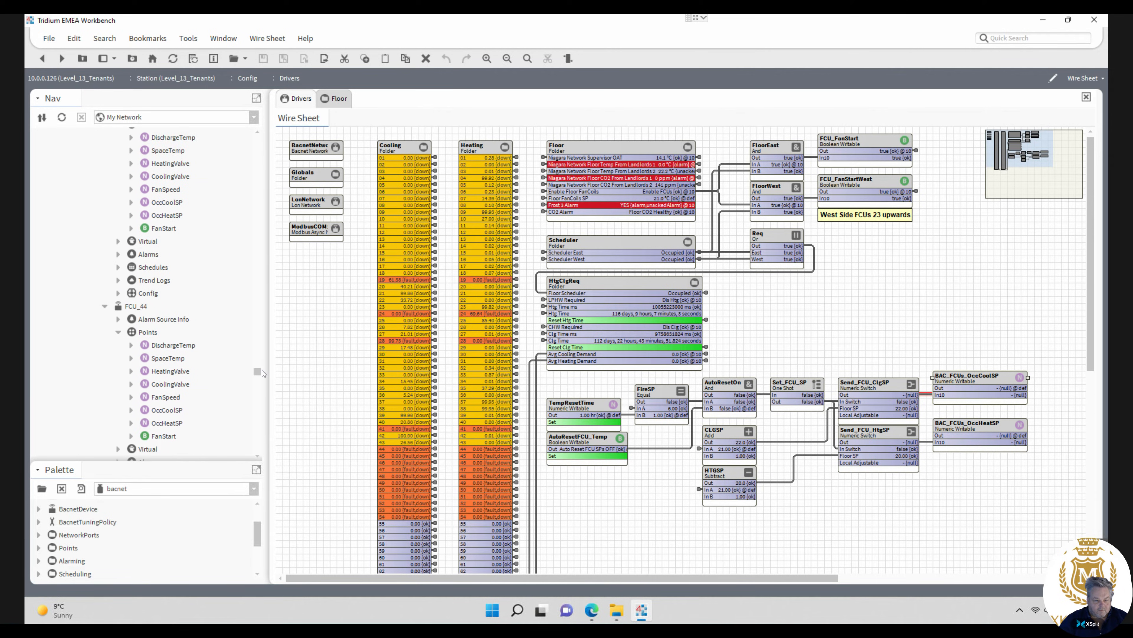
pyautogui.keyDown('ctrl'); pyautogui.click(174, 411); pyautogui.keyUp('ctrl')
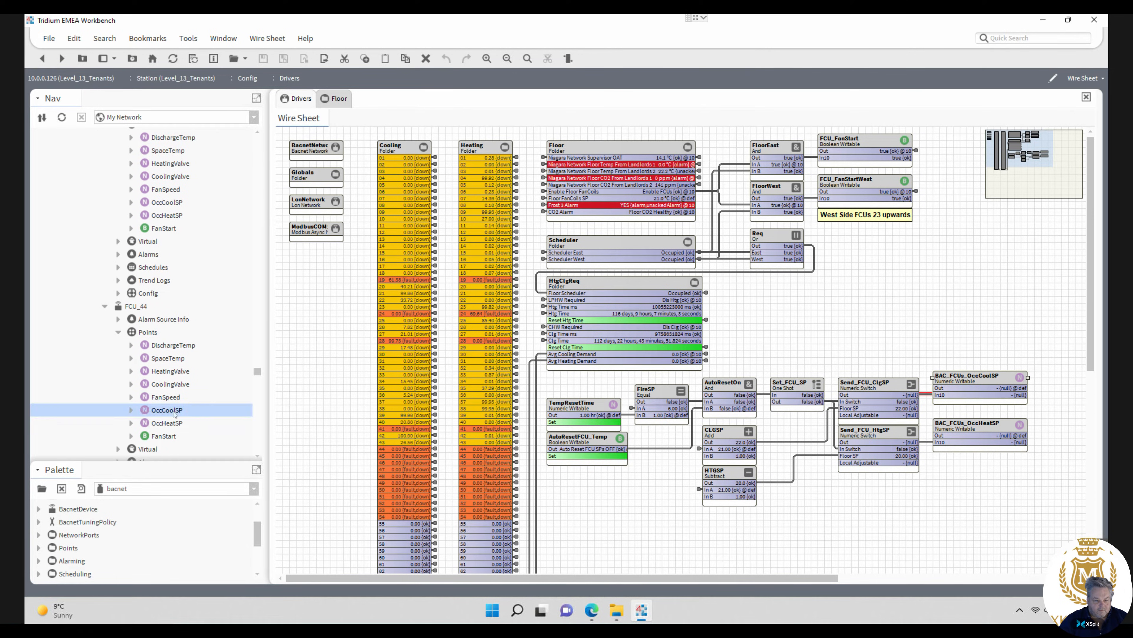
pyautogui.keyDown('ctrl'); pyautogui.click(168, 203); pyautogui.keyUp('ctrl')
pyautogui.moveTo(261, 371); pyautogui.dragTo(262, 361)
pyautogui.keyDown('ctrl'); pyautogui.click(174, 385); pyautogui.keyUp('ctrl')
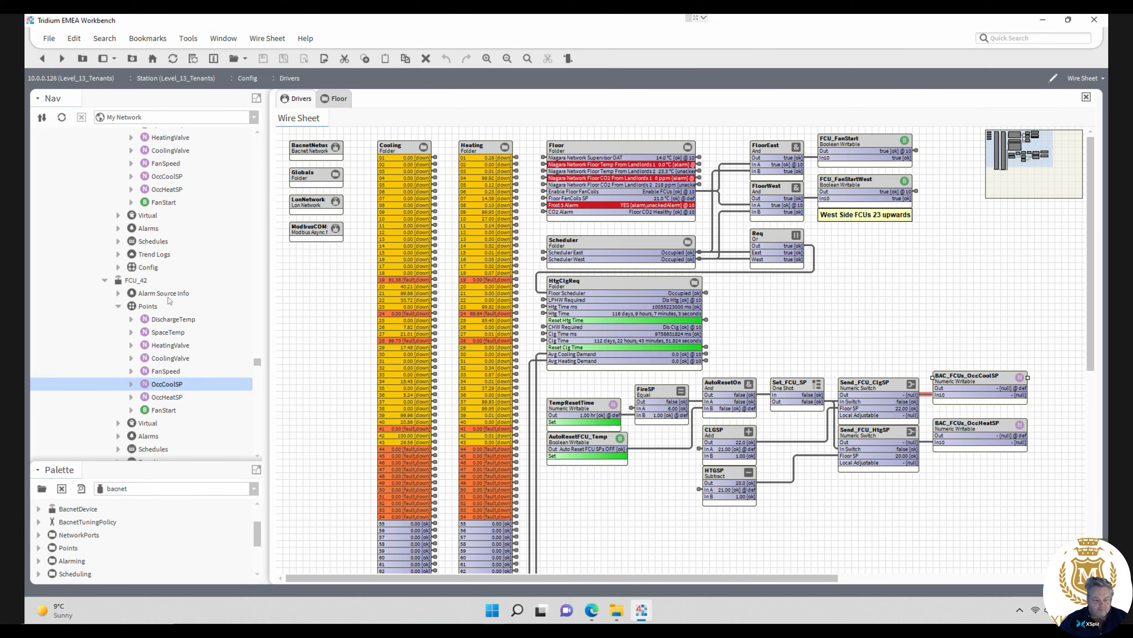
pyautogui.keyDown('ctrl'); pyautogui.click(164, 180); pyautogui.keyUp('ctrl')
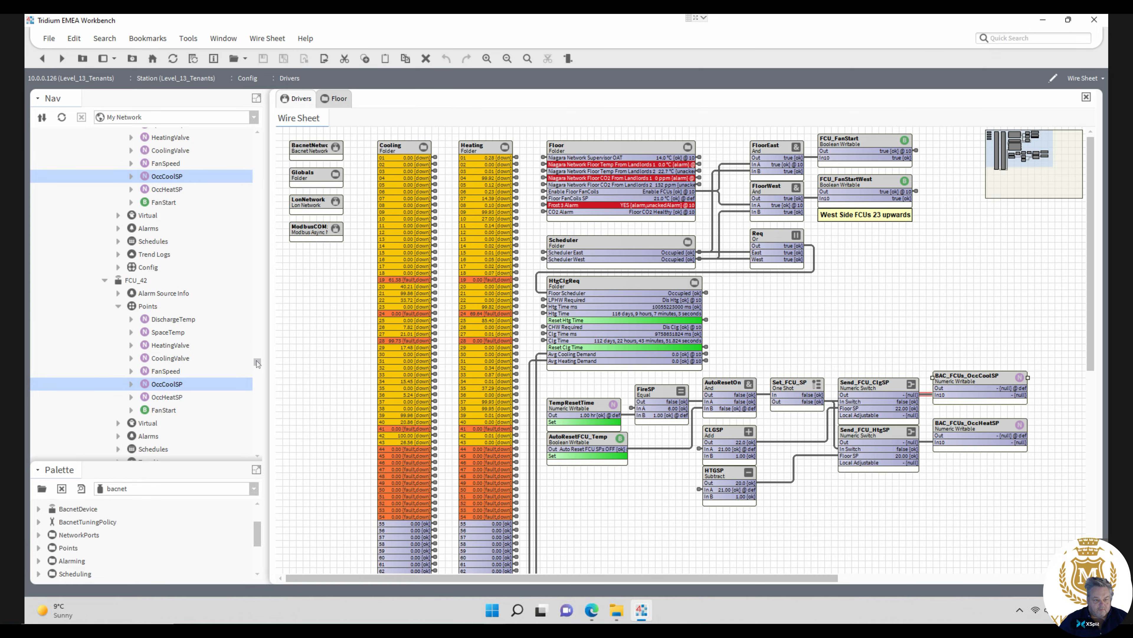
pyautogui.moveTo(259, 359); pyautogui.dragTo(248, 353)
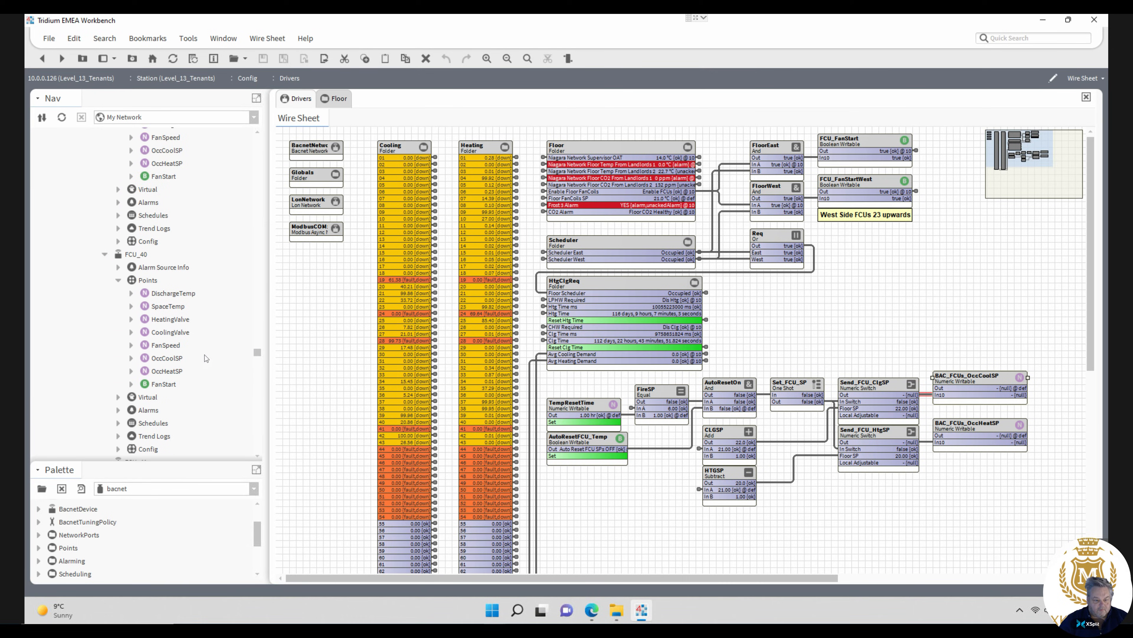
pyautogui.keyDown('ctrl'); pyautogui.click(173, 359); pyautogui.keyUp('ctrl')
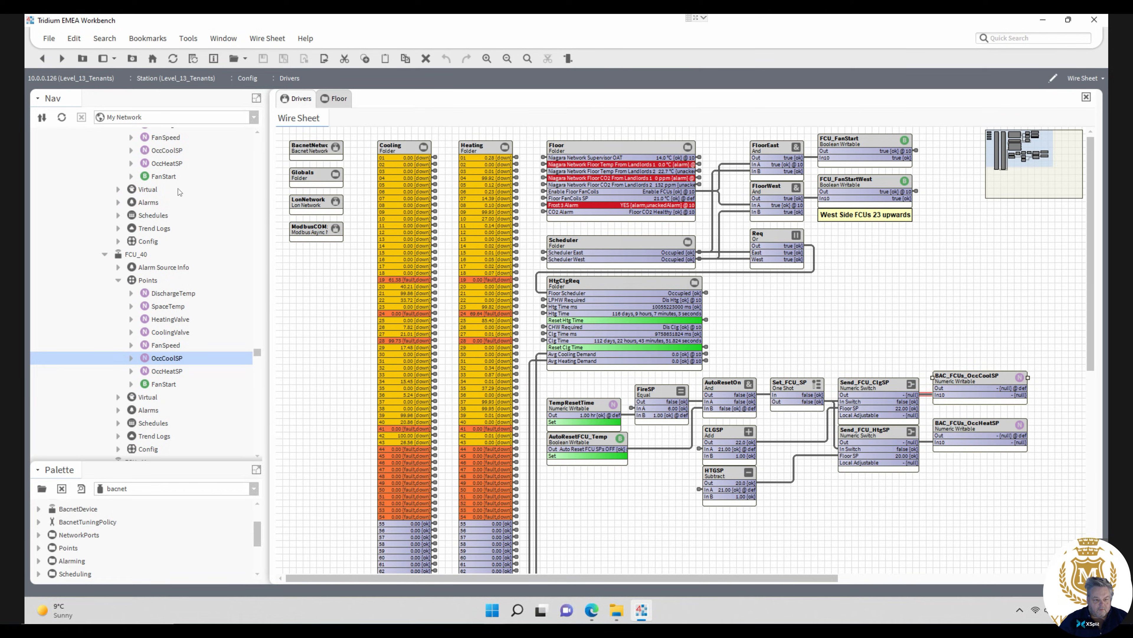
pyautogui.keyDown('ctrl'); pyautogui.click(169, 152); pyautogui.keyUp('ctrl')
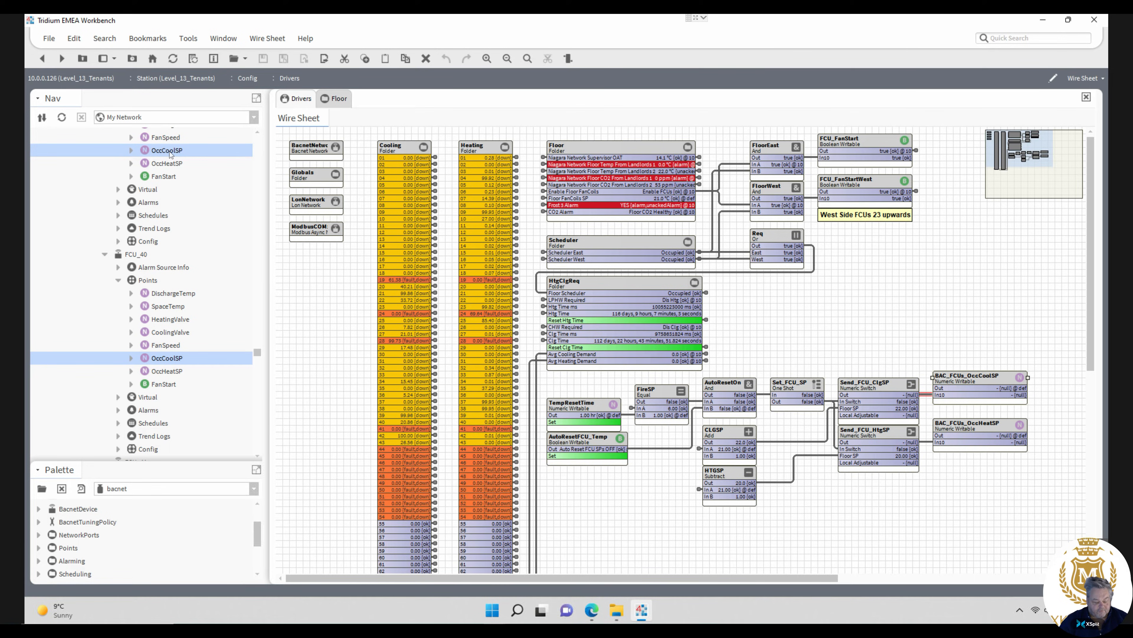
# - Link the Out slot of the marked BAC_FCUs_OccCoolSP to In10 of all the selected OccCoolSP points
pyautogui.rightClick(169, 151)
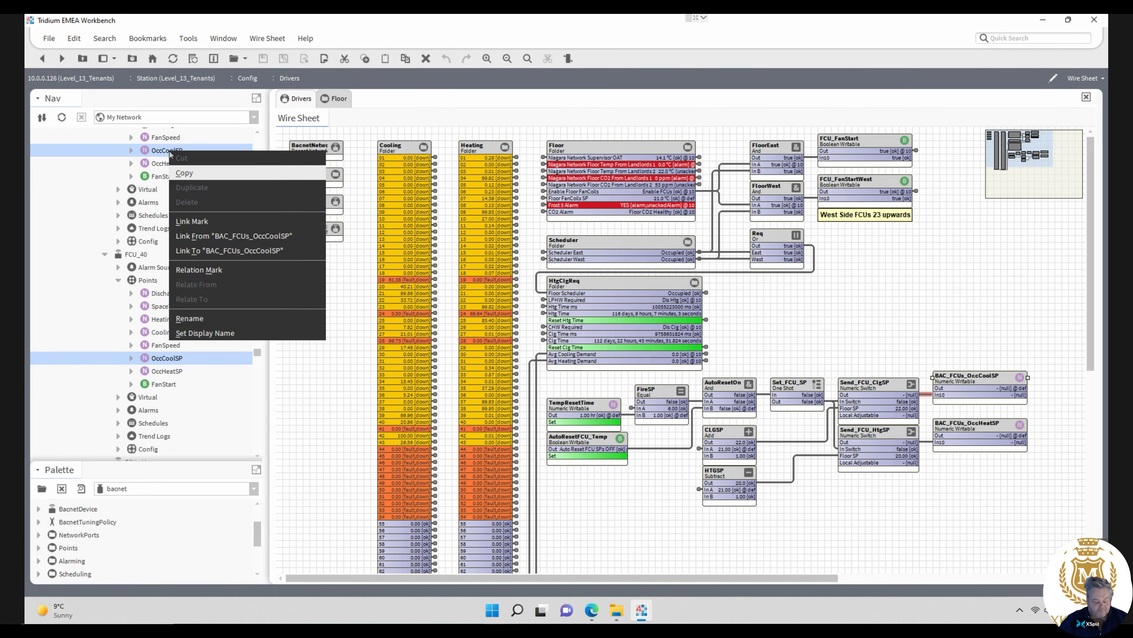
pyautogui.click(223, 237)
pyautogui.click(439, 229)
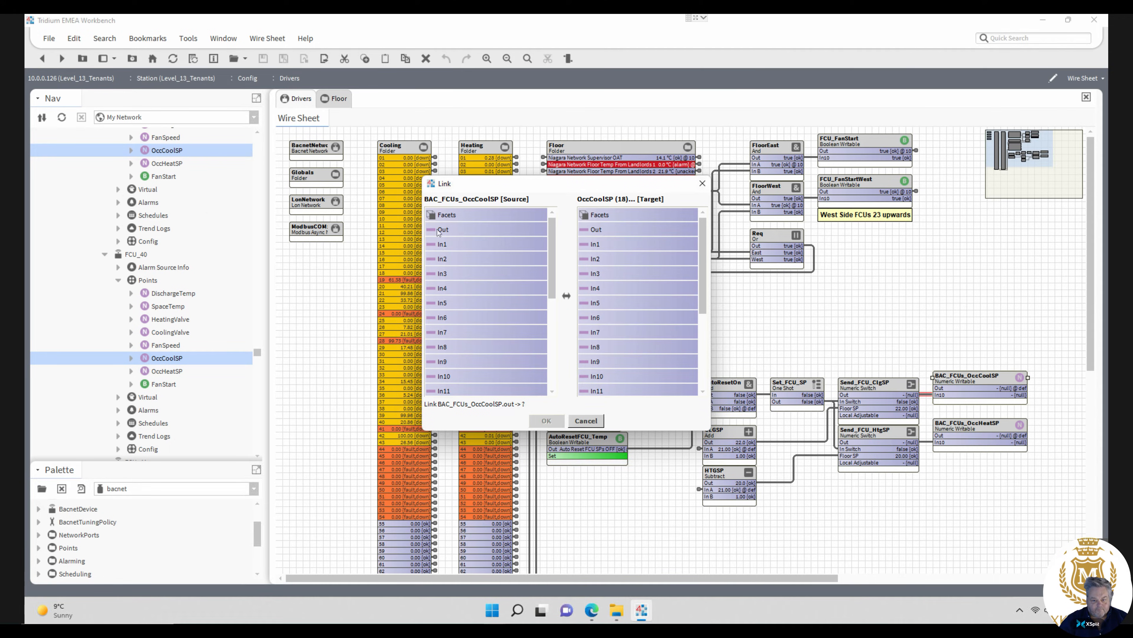
pyautogui.click(620, 361)
pyautogui.click(595, 377)
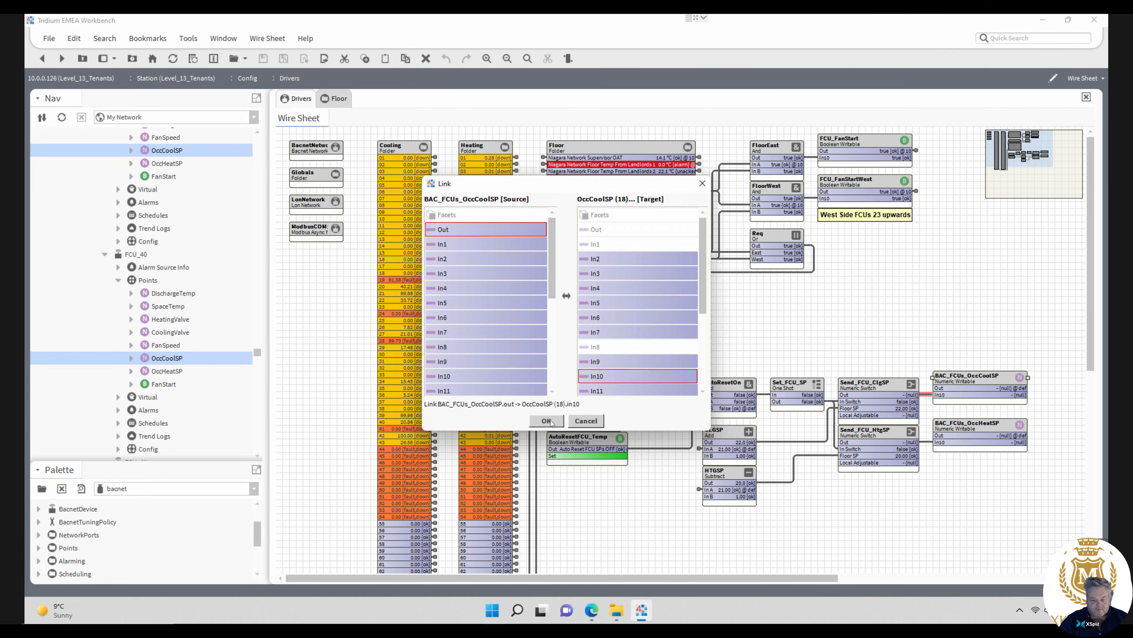
pyautogui.click(547, 421)
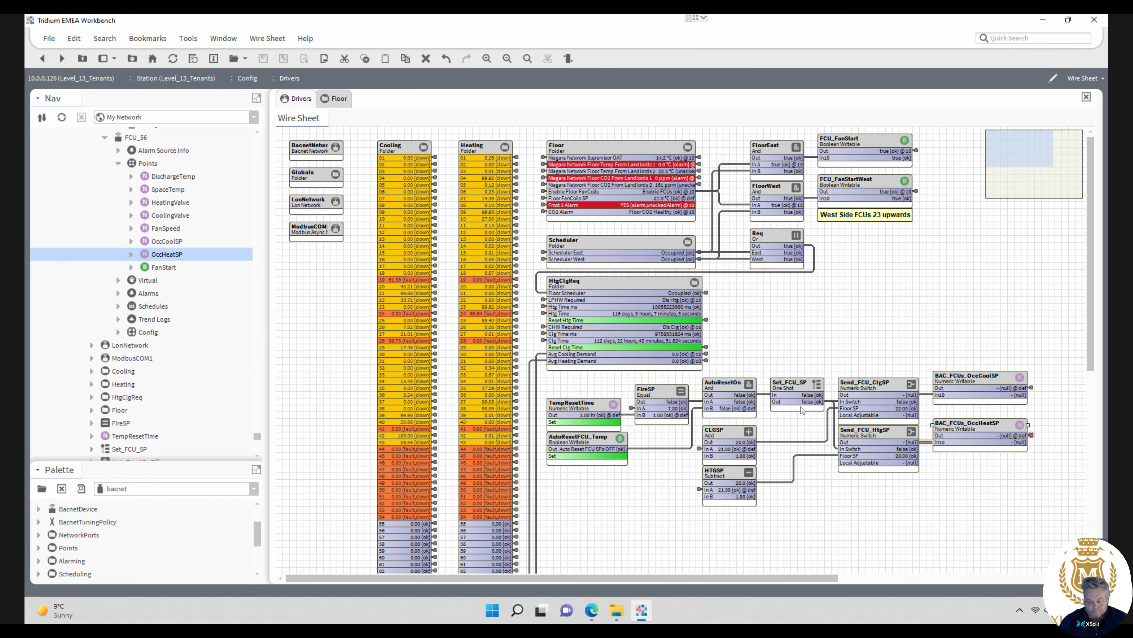
# - Check the links to the FCU OccHeatSP points in BAC_FCUs_OccHeatSP's relation sheet, and return to the Drivers wire sheet
pyautogui.rightClick(965, 430)
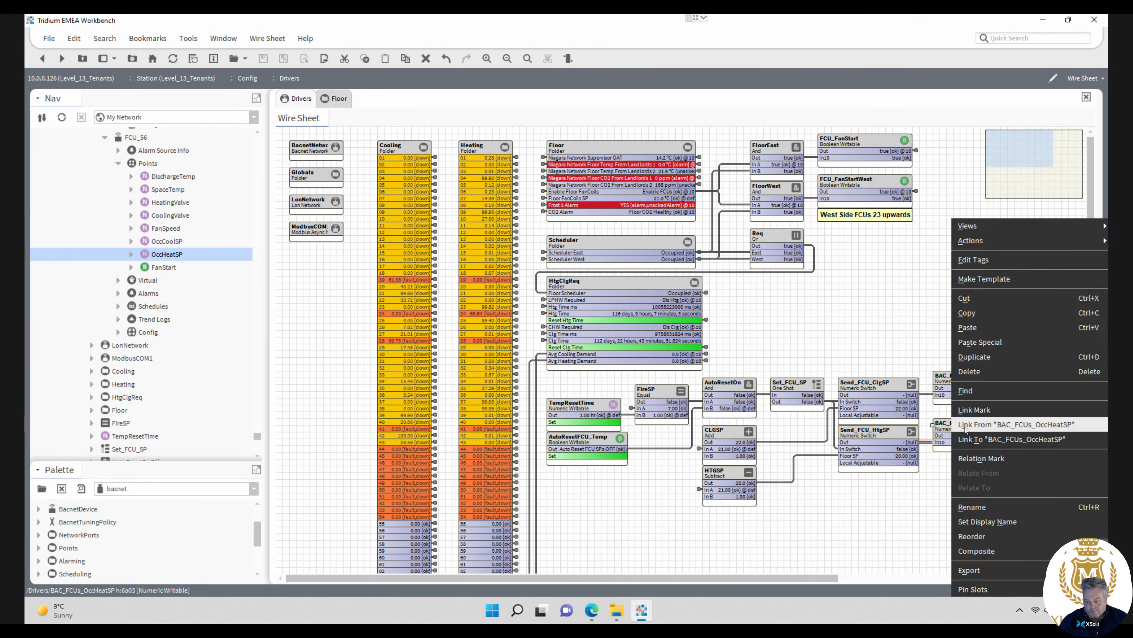
pyautogui.moveTo(1025, 237)
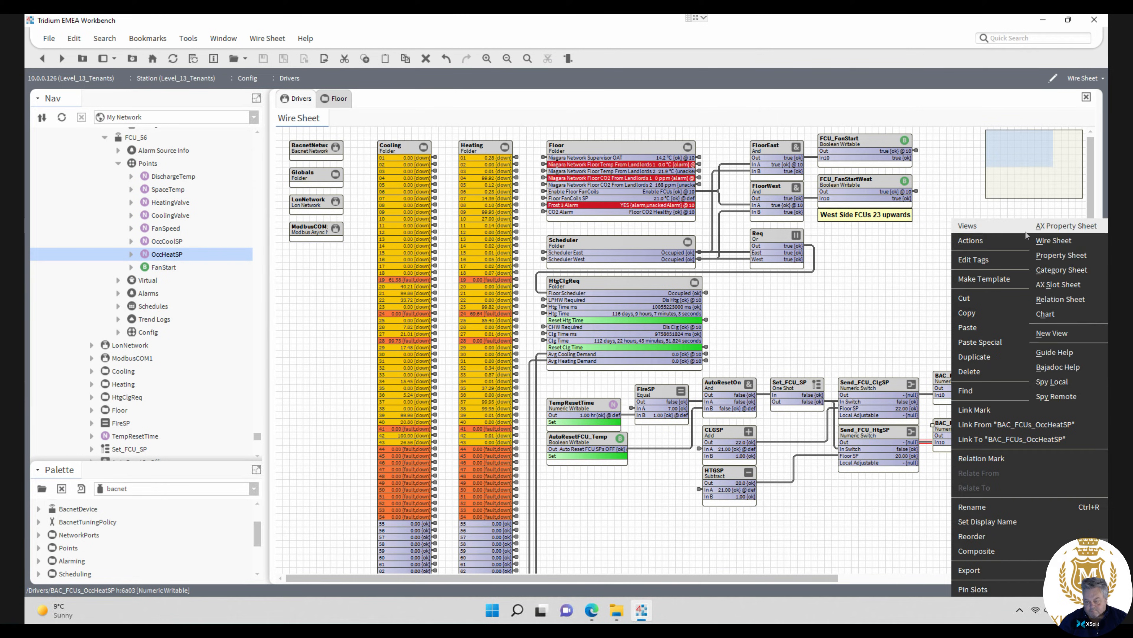
pyautogui.click(1061, 299)
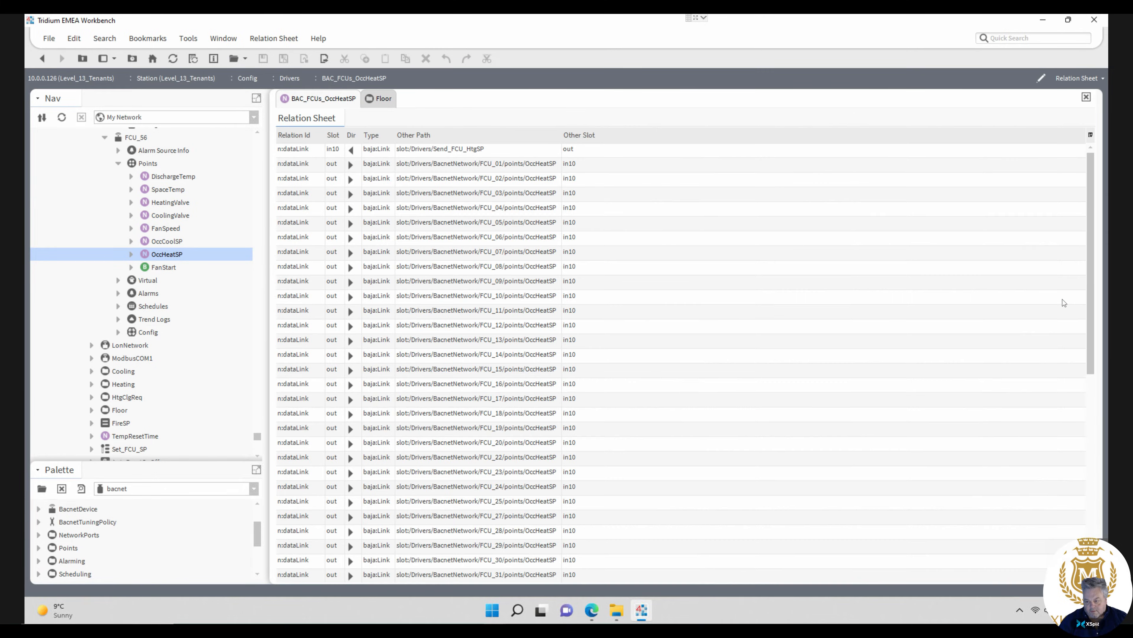
pyautogui.moveTo(1089, 197); pyautogui.dragTo(1102, 399)
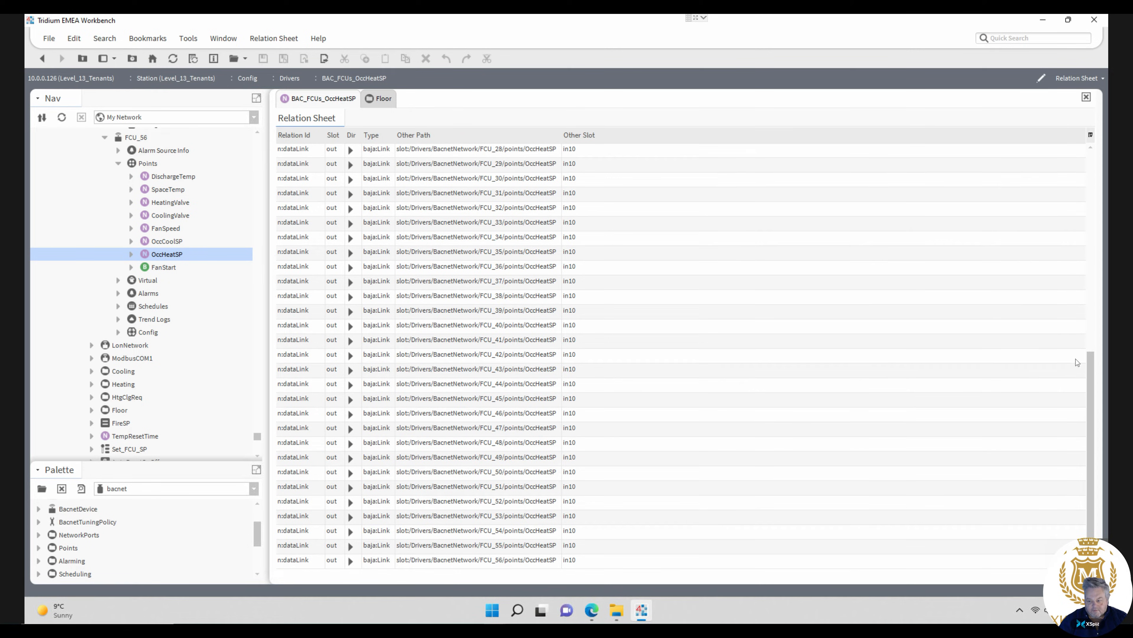
pyautogui.moveTo(1092, 369); pyautogui.dragTo(1084, 127)
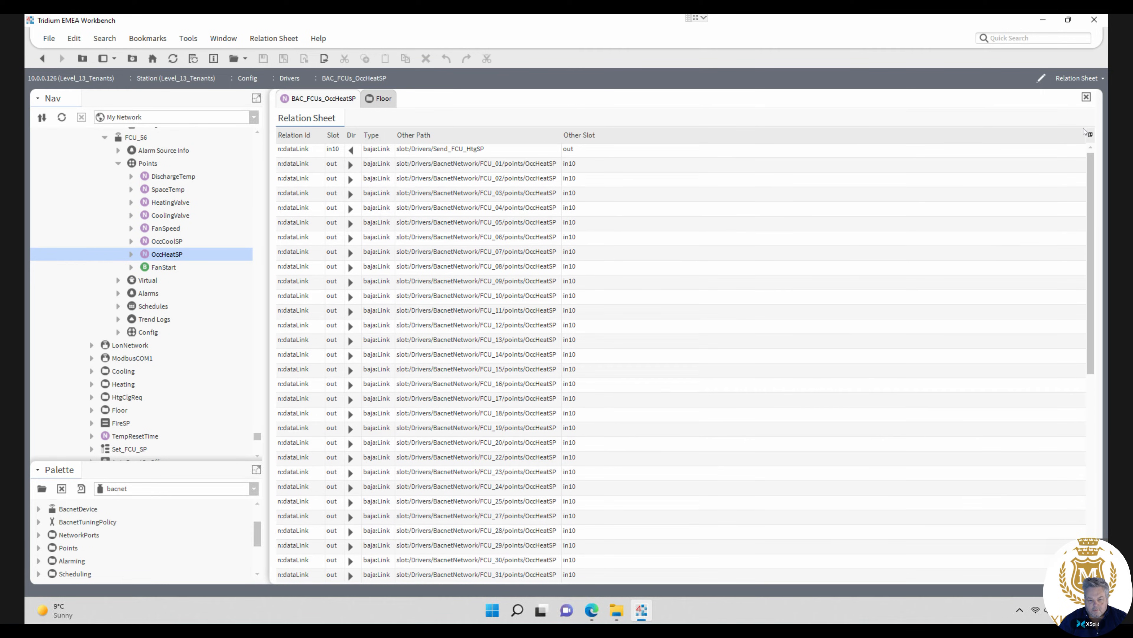
pyautogui.click(42, 58)
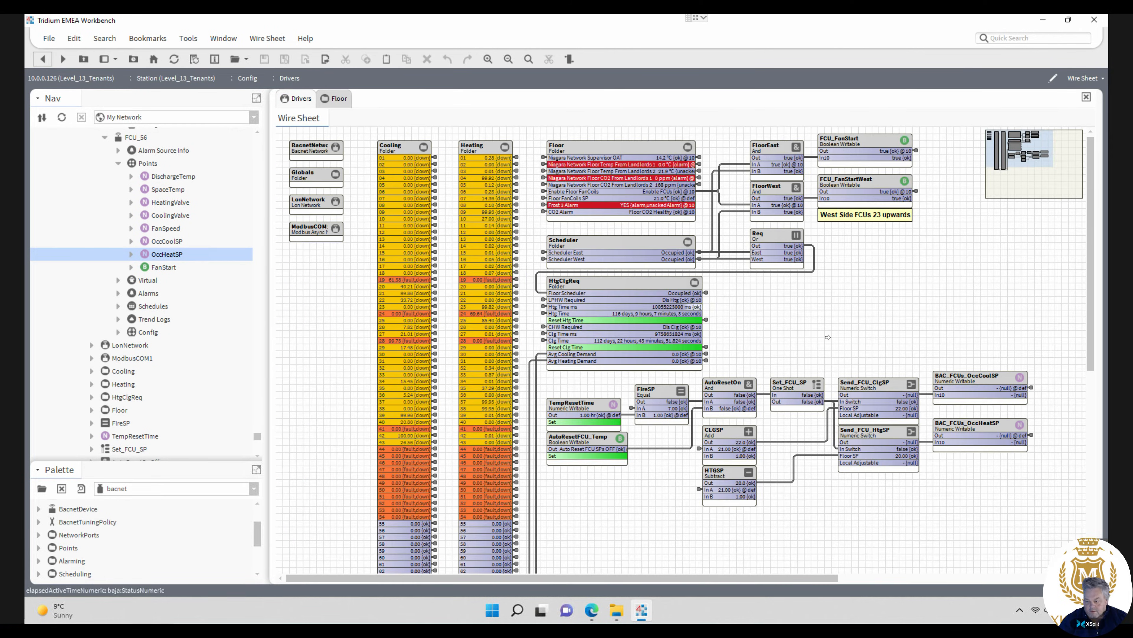
# - Check the links to the FCU OccCoolSP points in BAC_FCUs_OccCoolSP's relation sheet, and return to the Drivers wire sheet
pyautogui.doubleClick(968, 385)
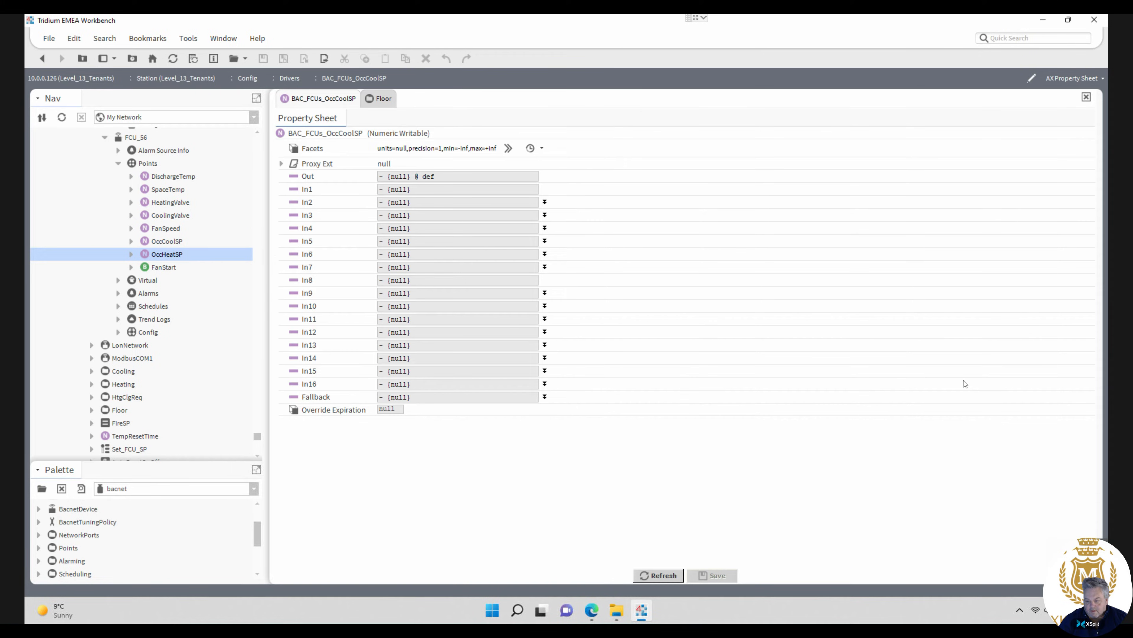
pyautogui.click(43, 59)
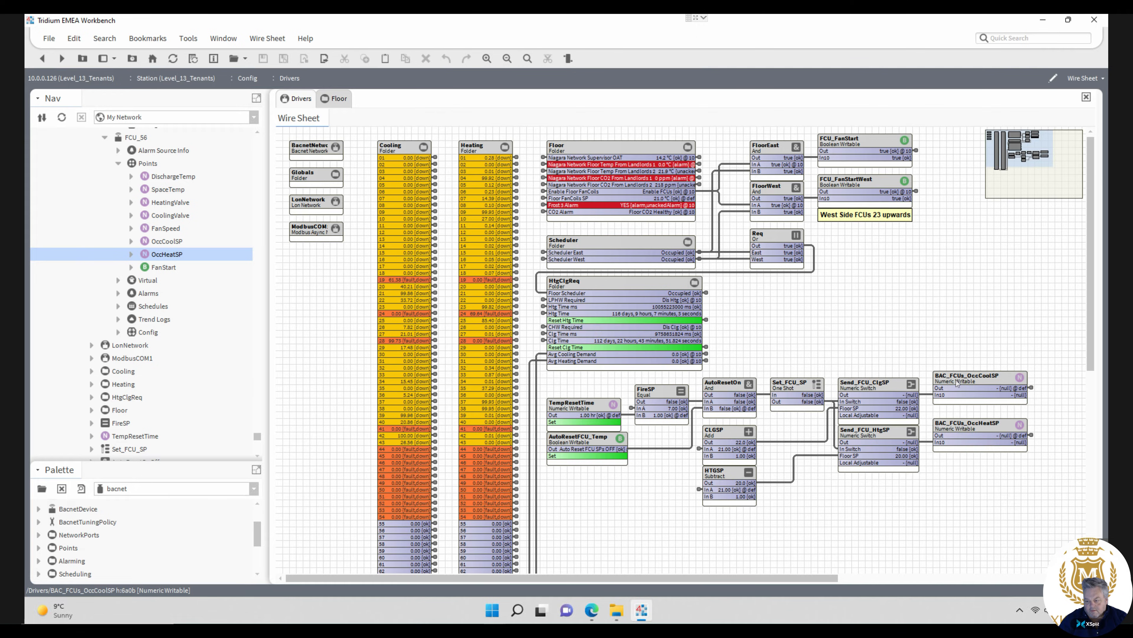
pyautogui.rightClick(957, 383)
pyautogui.moveTo(1048, 225)
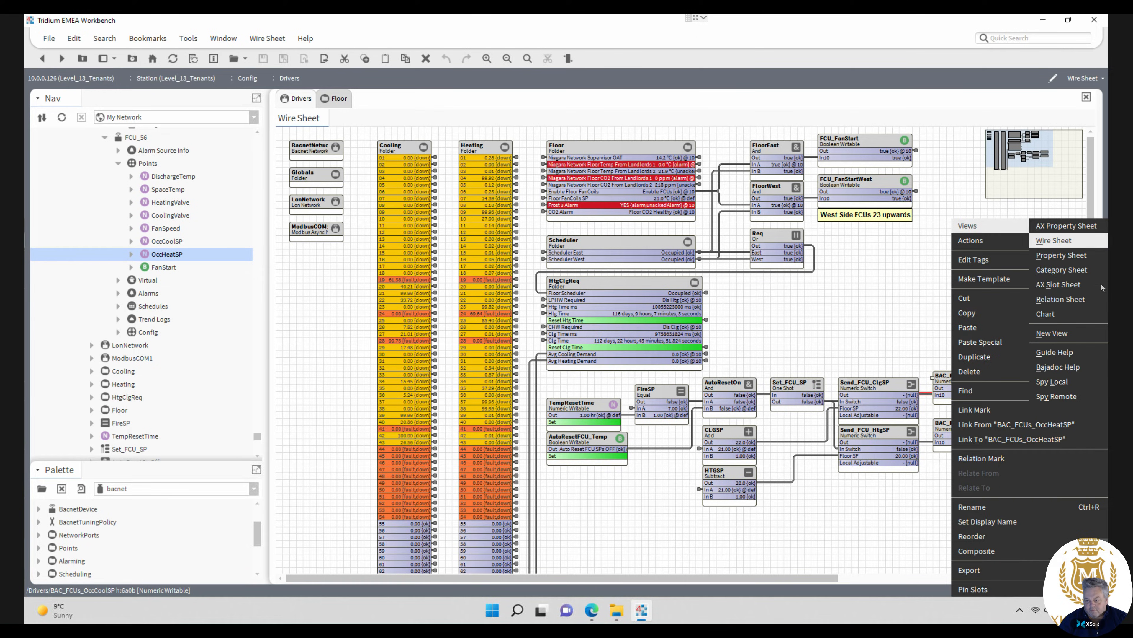
pyautogui.click(1094, 300)
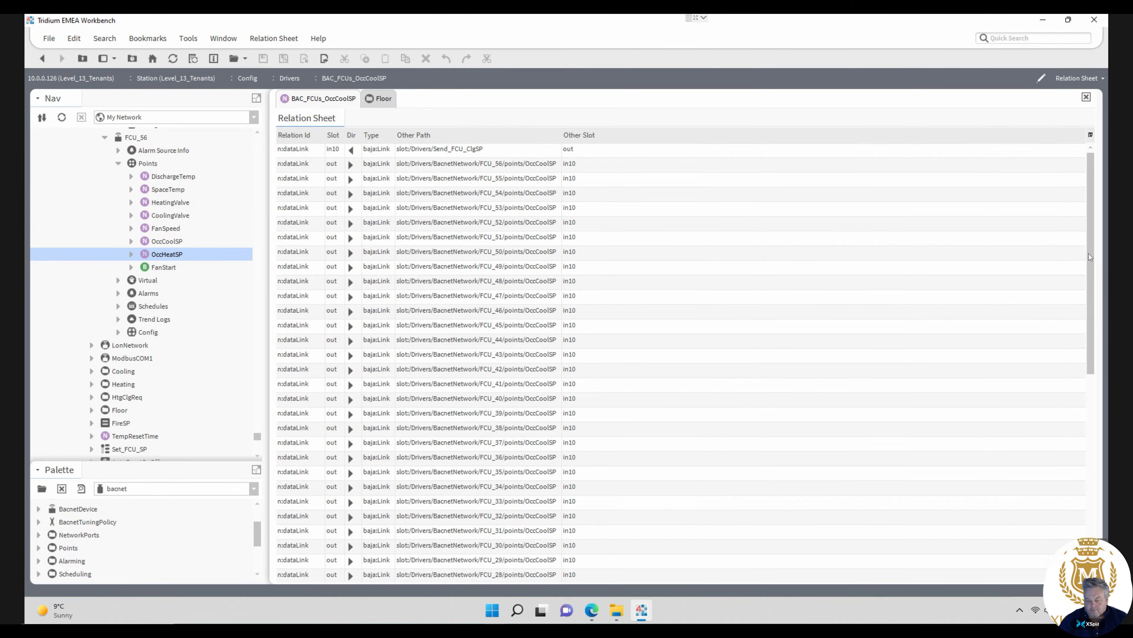
pyautogui.moveTo(1090, 254); pyautogui.dragTo(1090, 466)
pyautogui.moveTo(1091, 393); pyautogui.dragTo(1106, 132)
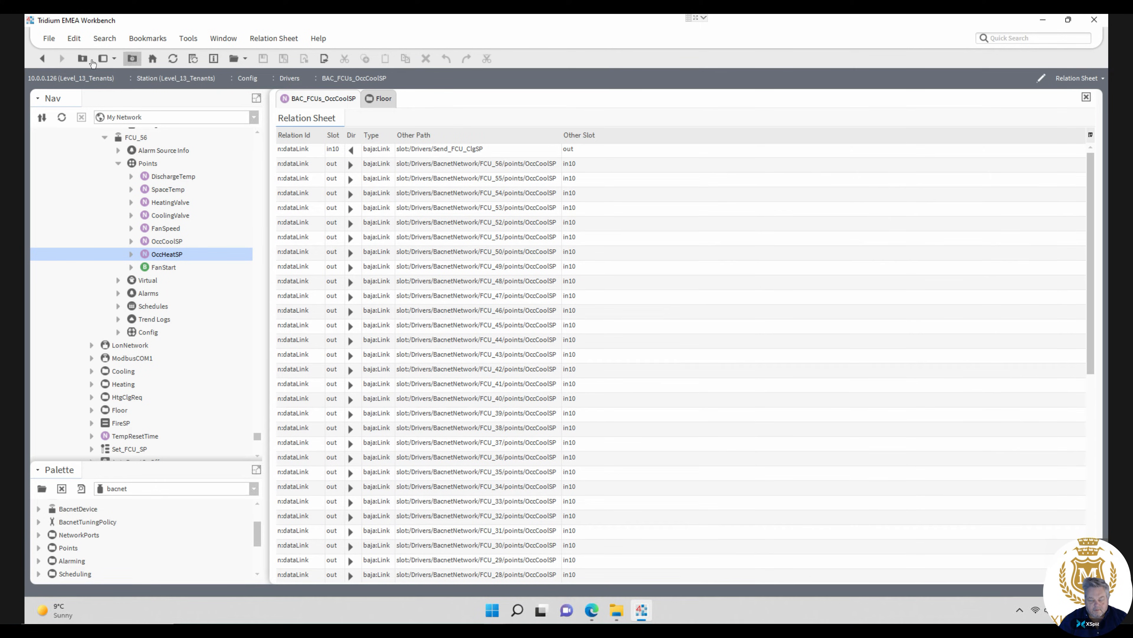
pyautogui.click(42, 59)
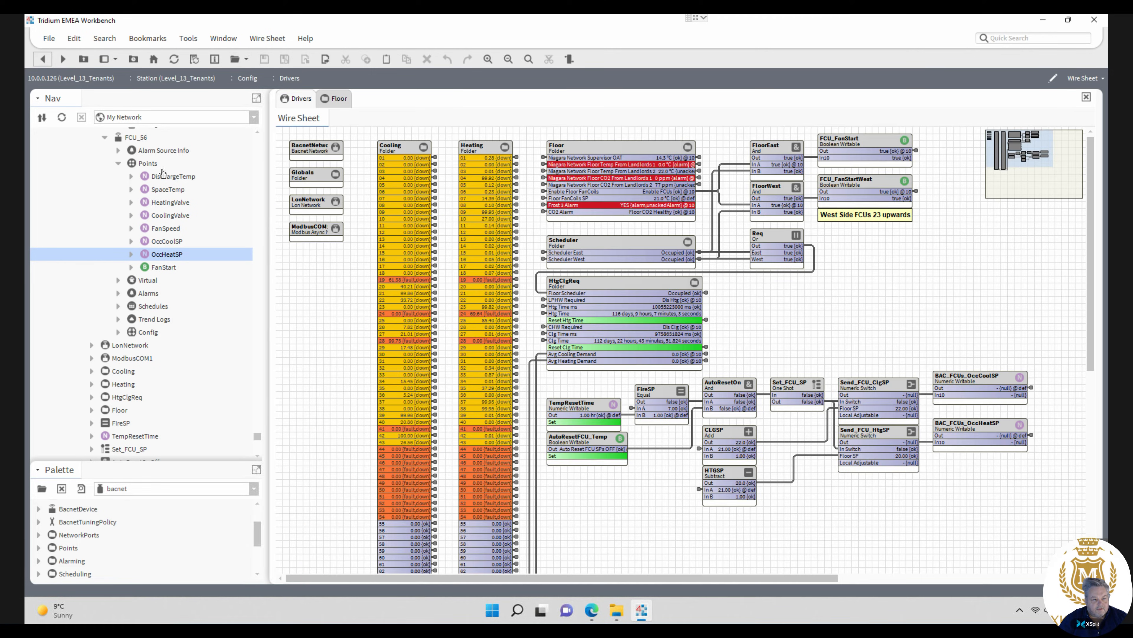
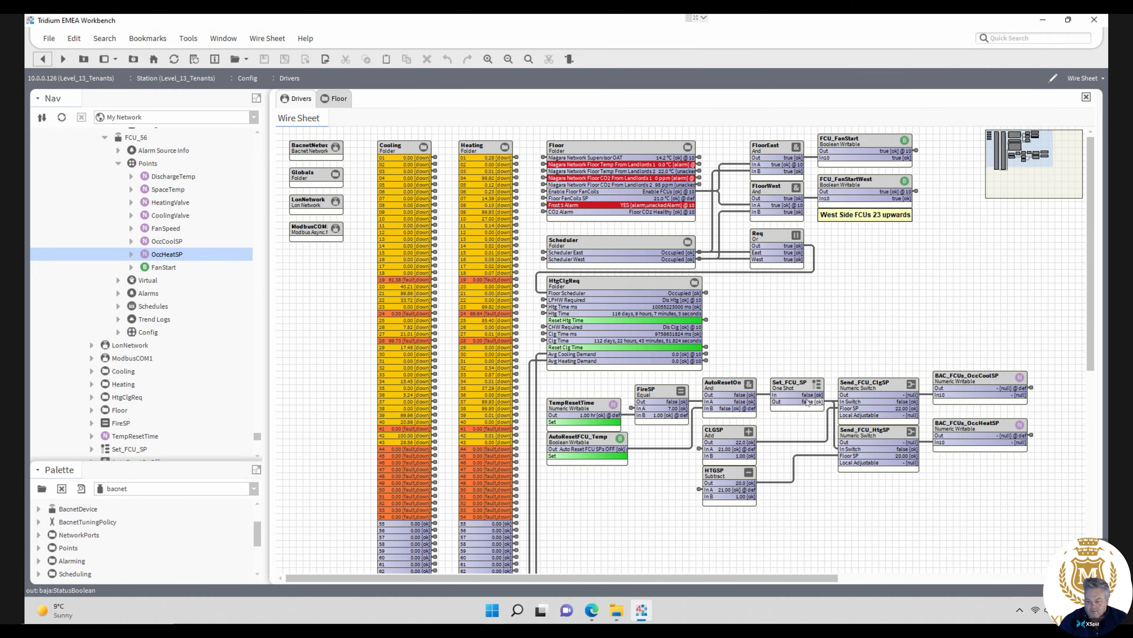
# - Fire the Set_FCU_SP one-shot, review the Floor wire sheet, and return to the Drivers wire sheet
pyautogui.rightClick(797, 384)
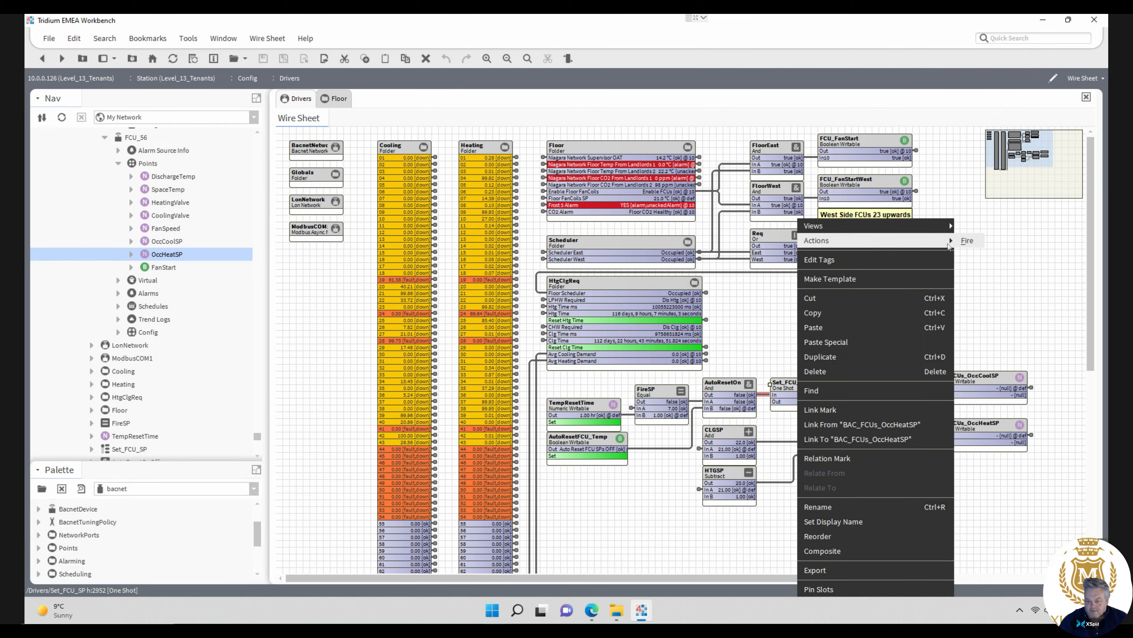
pyautogui.click(968, 241)
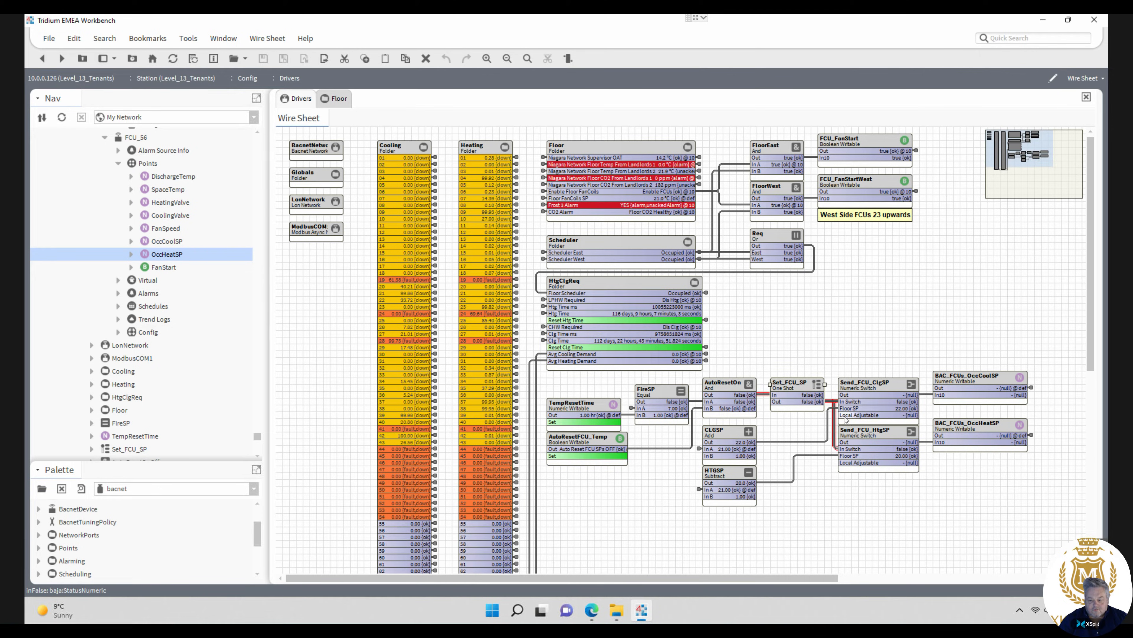
pyautogui.click(335, 99)
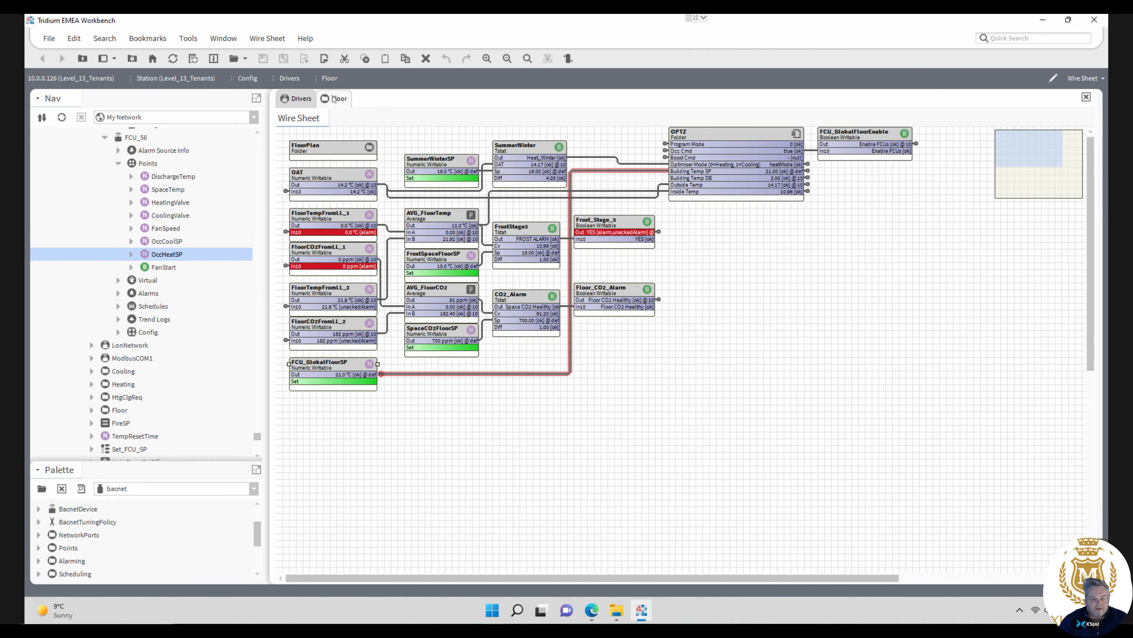
pyautogui.click(293, 99)
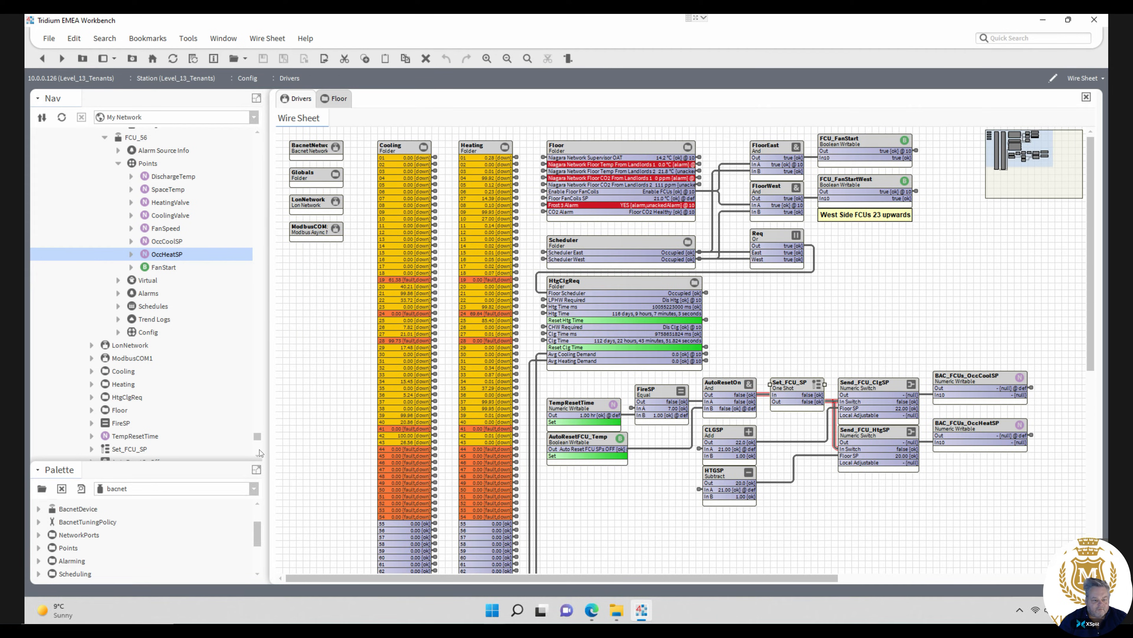
# - Open the Drivers wire sheet of the Level_11_Tenants station for comparison
pyautogui.moveTo(259, 437); pyautogui.dragTo(264, 151)
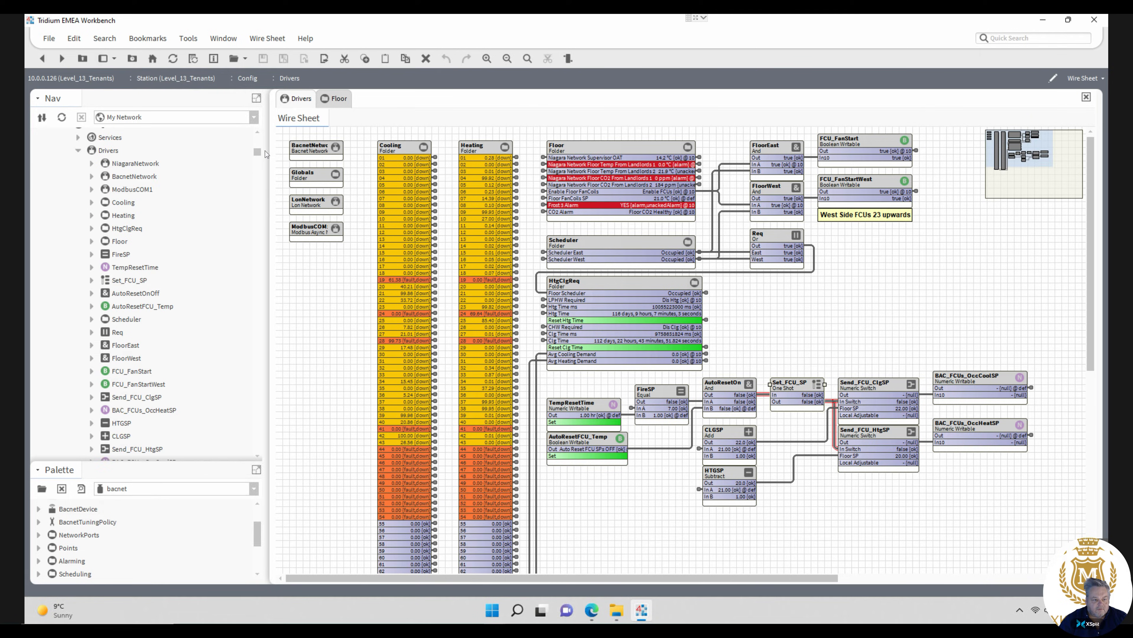
pyautogui.rightClick(109, 152)
pyautogui.moveTo(156, 159)
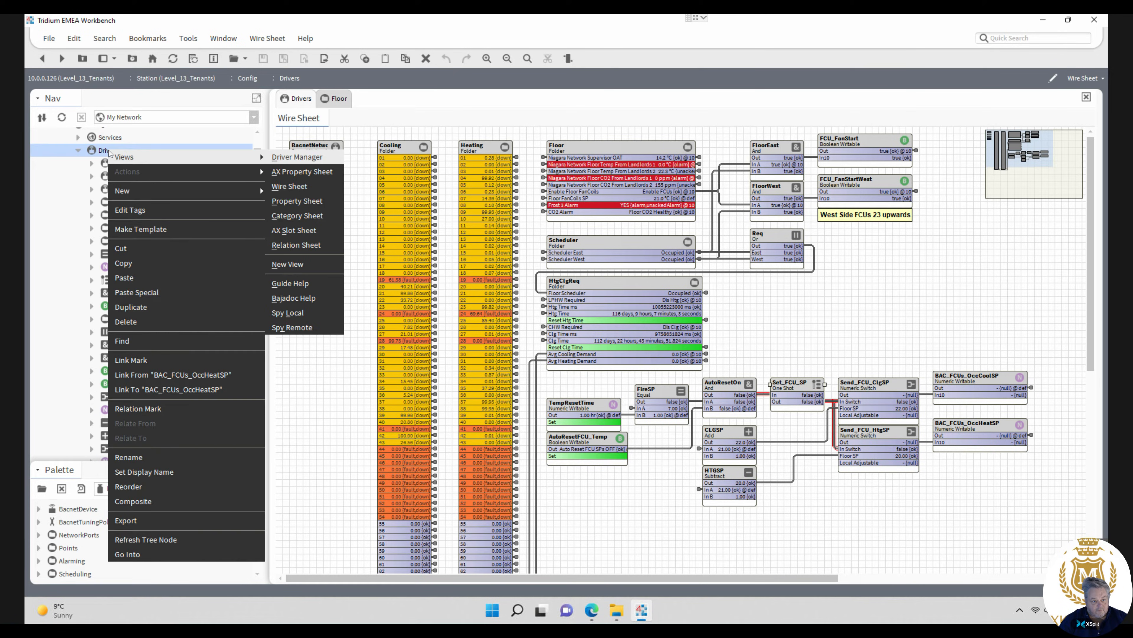
pyautogui.click(306, 186)
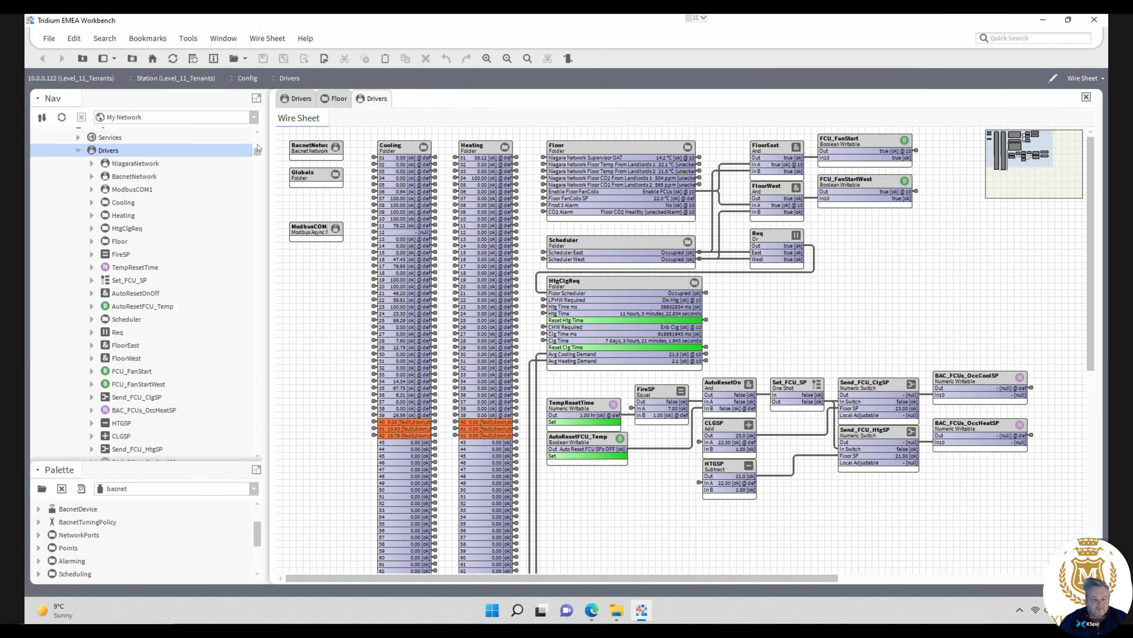
# - Find 10.0.0.136 (Level_18_Tenants) in the navigation tree and log on to its station with the remembered credentials
pyautogui.scroll(10, 258, 145)
pyautogui.scroll(-1, 258, 145)
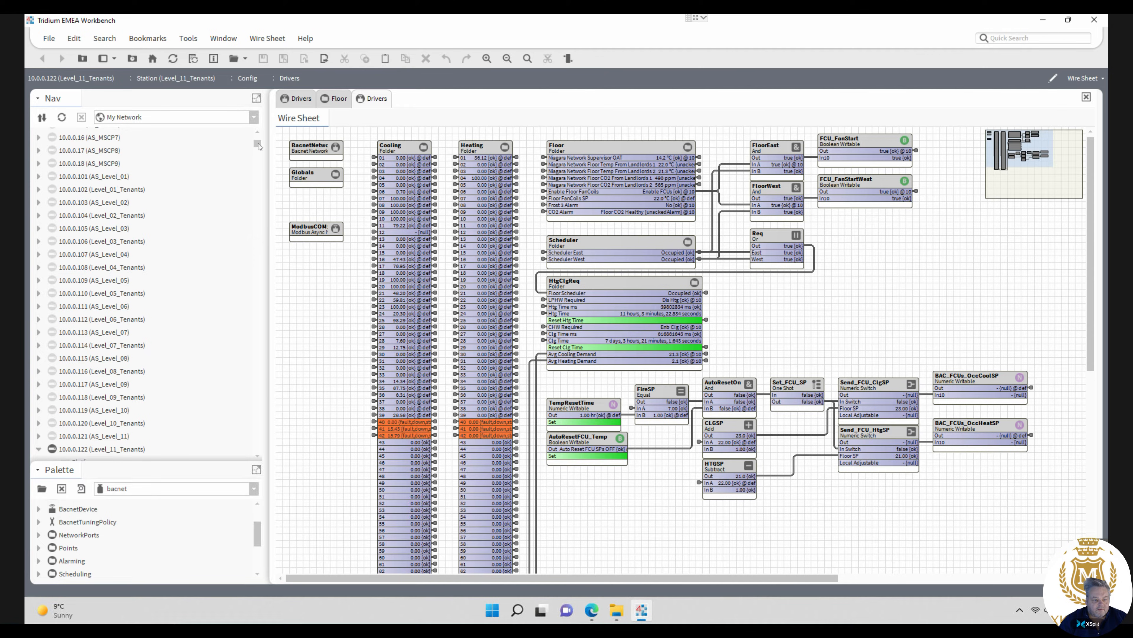
pyautogui.scroll(-15, 258, 144)
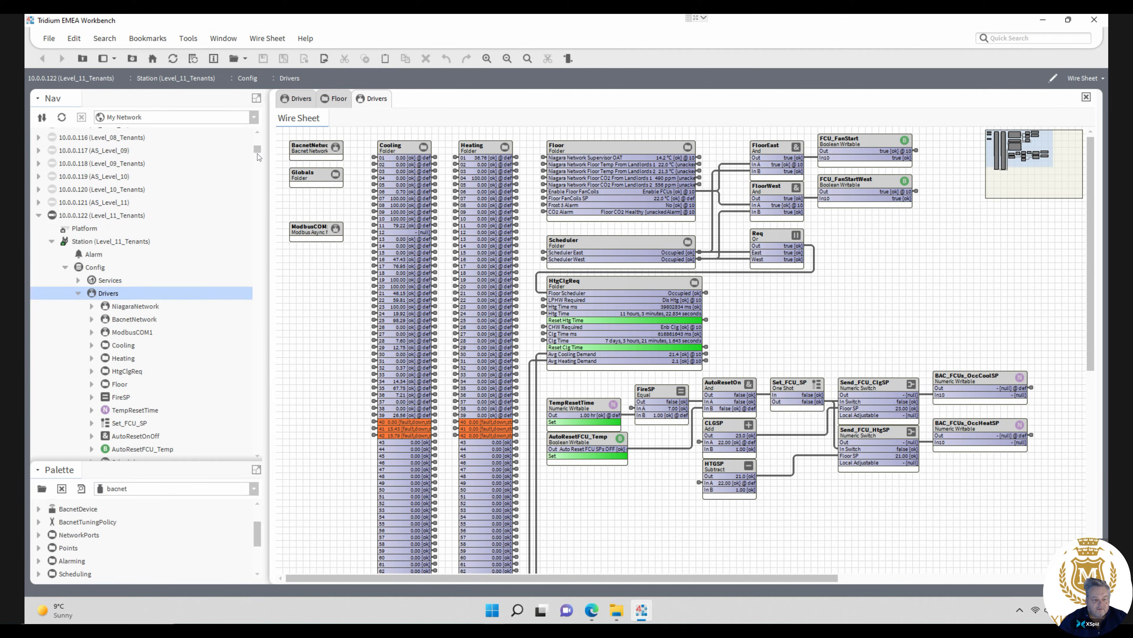
pyautogui.moveTo(261, 248); pyautogui.dragTo(257, 450)
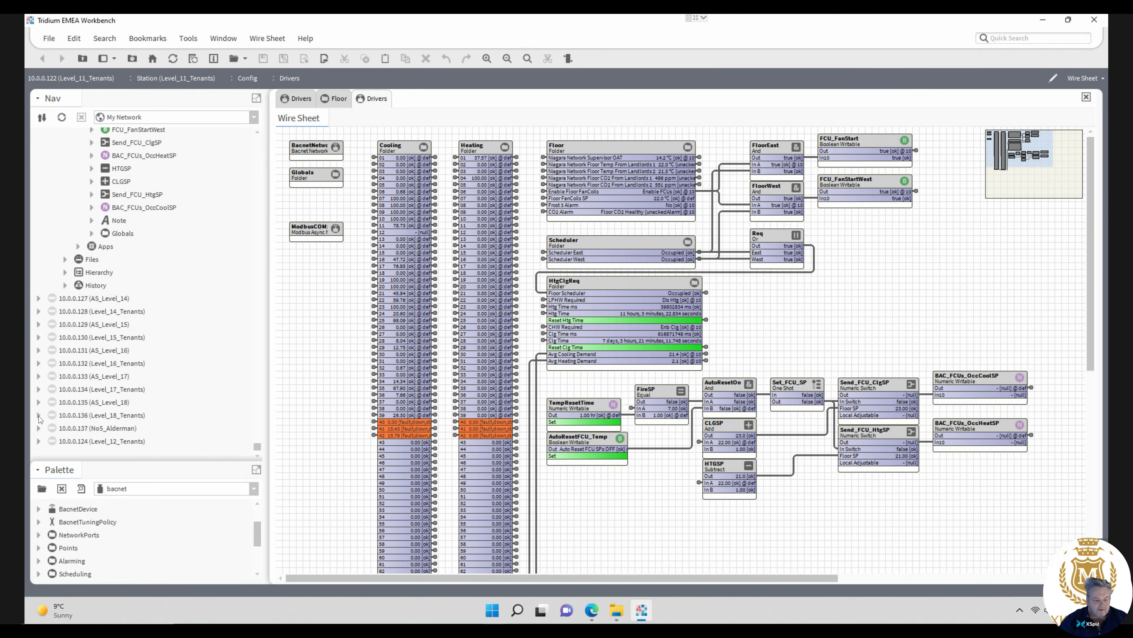
pyautogui.click(39, 415)
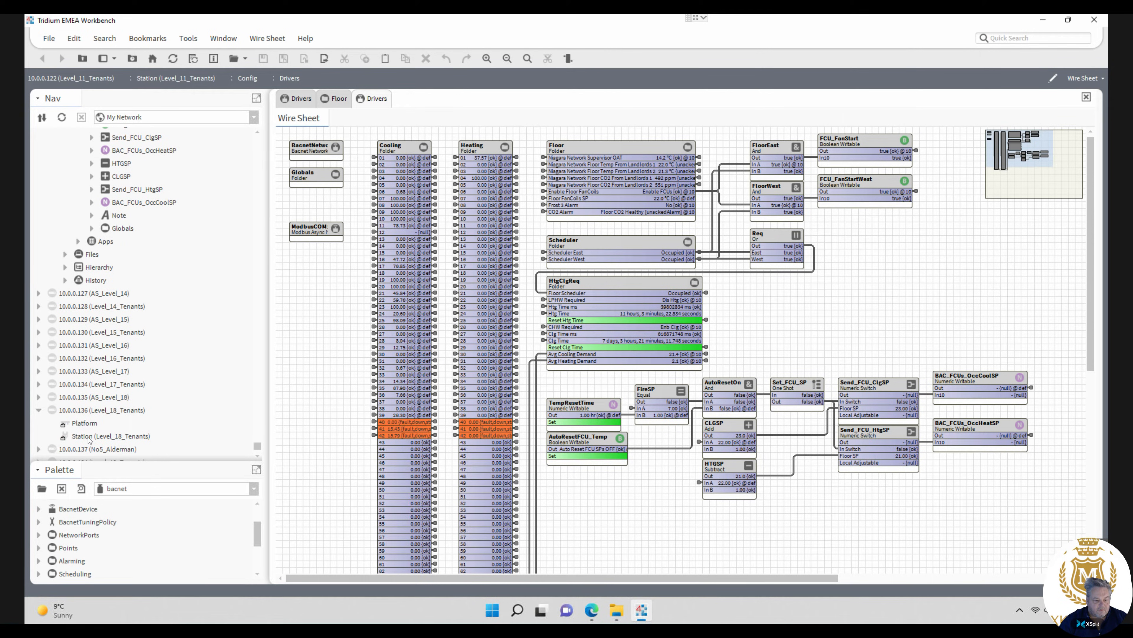
pyautogui.click(87, 437)
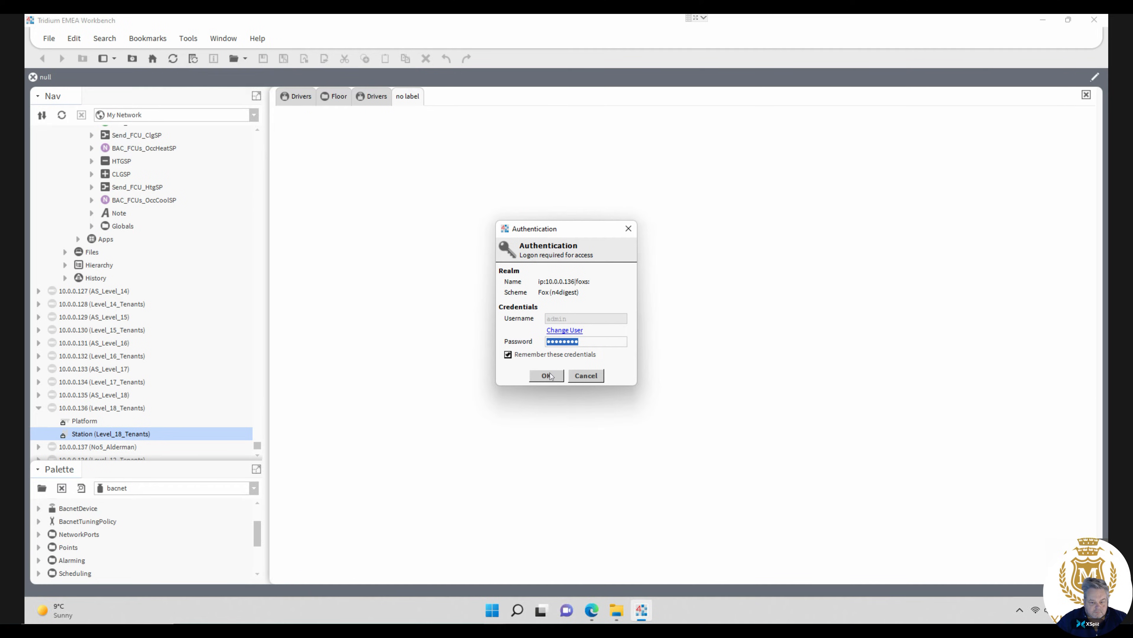
pyautogui.click(547, 375)
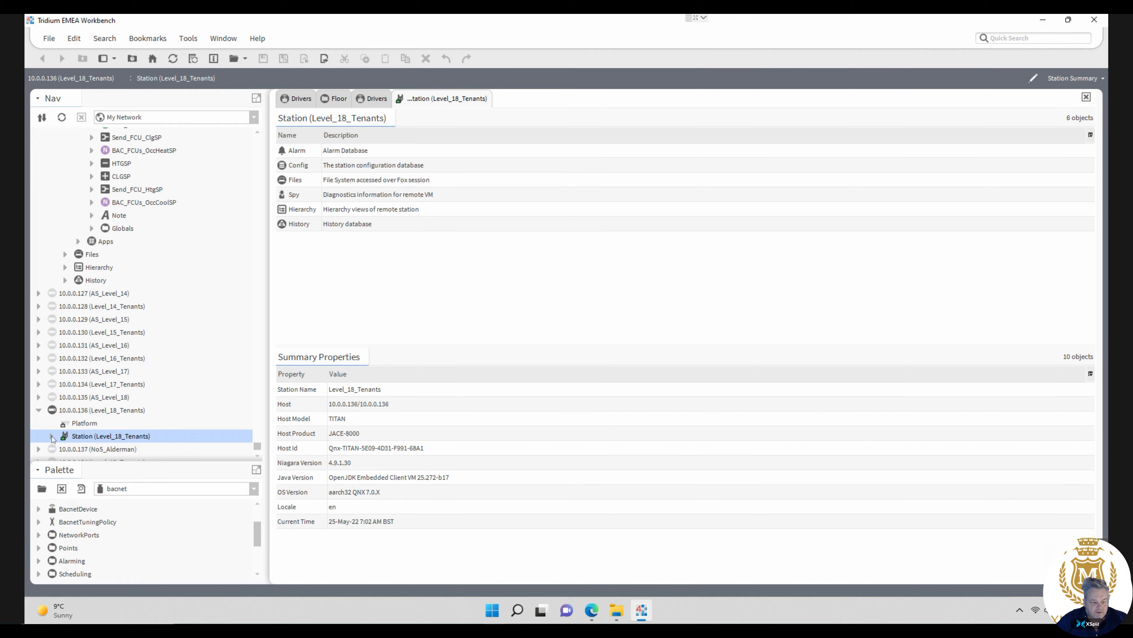
# - Expand the Level_18_Tenants station's Config and show its Drivers as a wire sheet
pyautogui.click(52, 437)
pyautogui.click(66, 410)
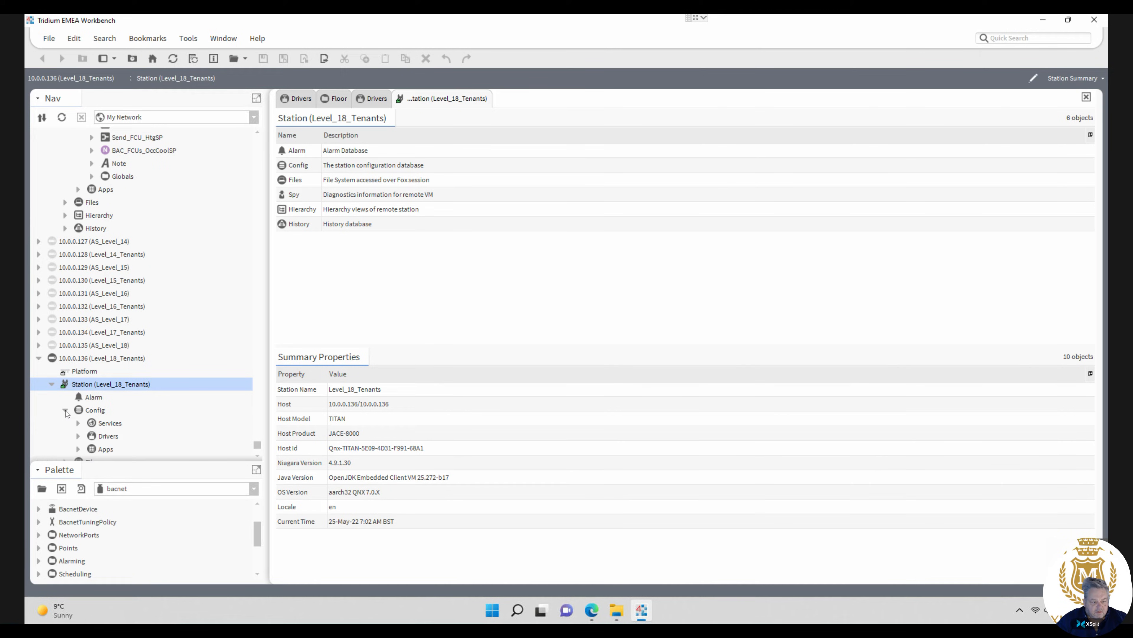
pyautogui.rightClick(108, 437)
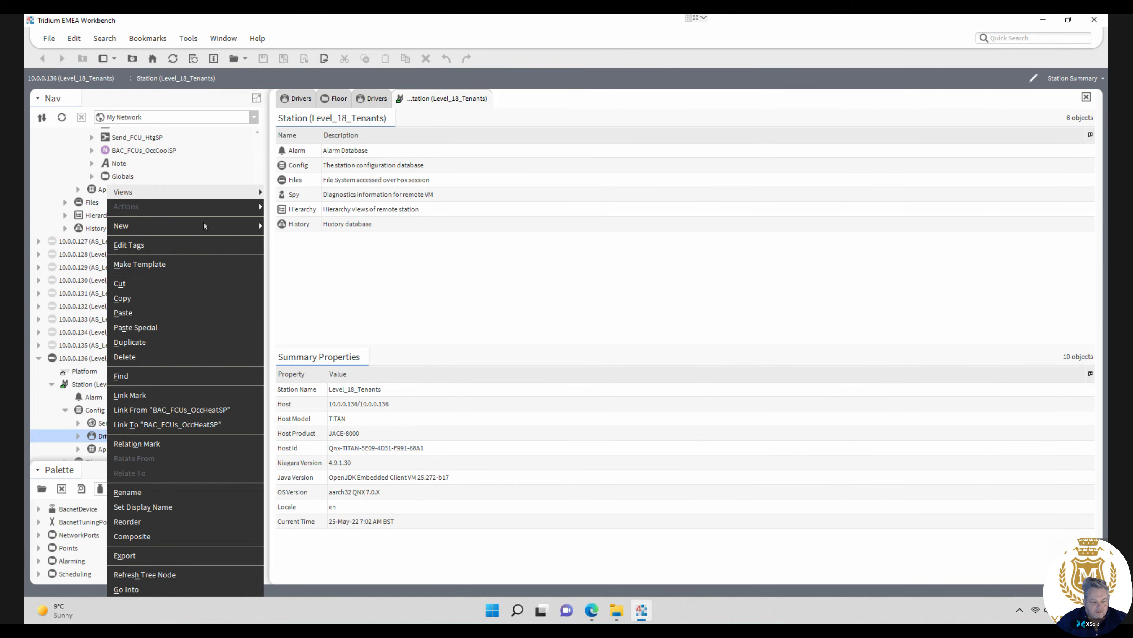
pyautogui.moveTo(247, 192)
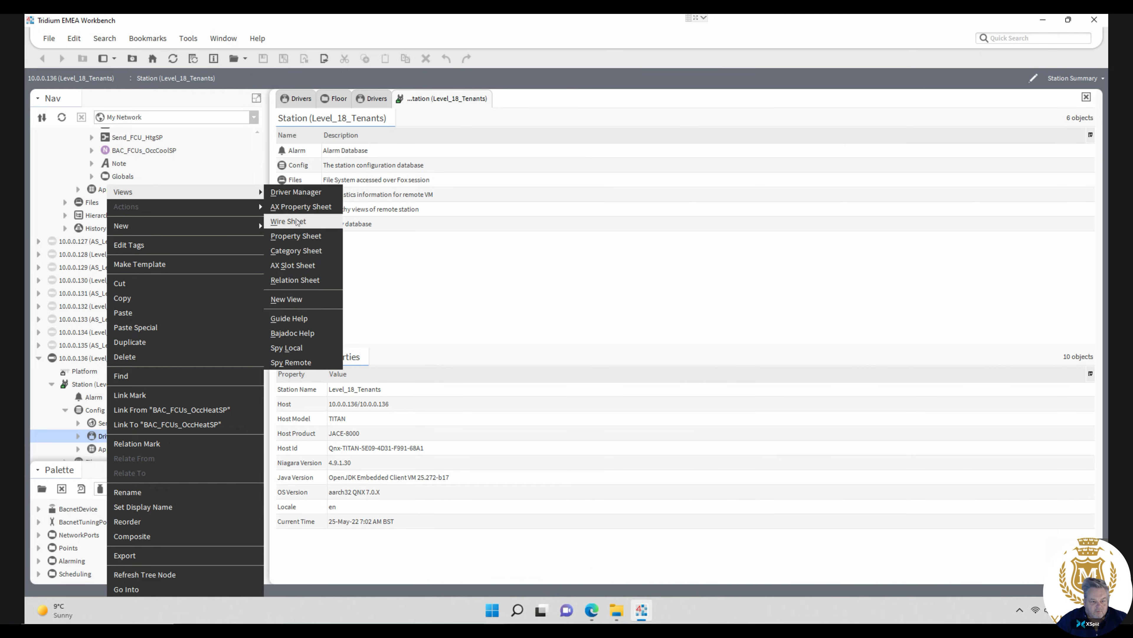
pyautogui.click(297, 220)
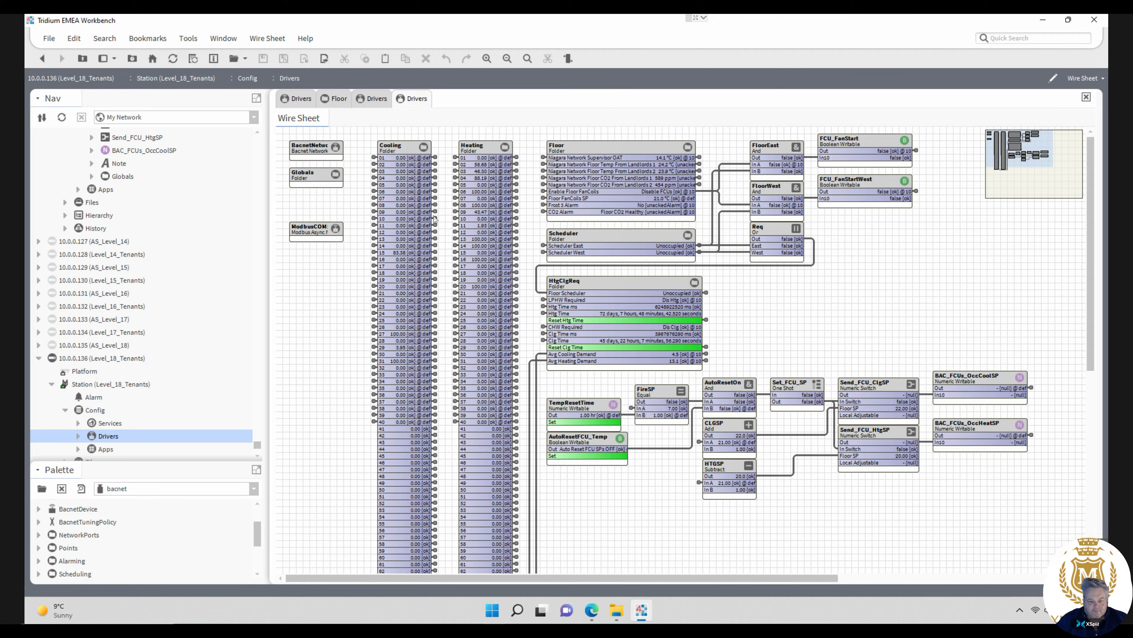
# - Close the Level 18 Drivers, Level 11 Drivers and Level 13 Floor views, keeping only Level 13's Drivers wire sheet open
pyautogui.click(1086, 98)
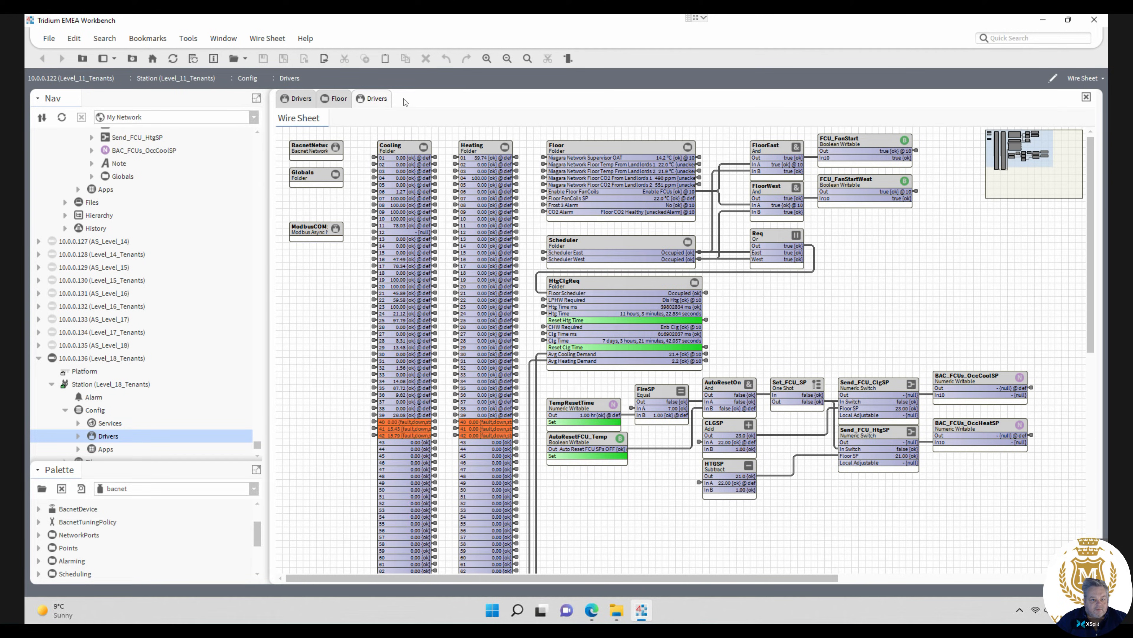
pyautogui.click(332, 102)
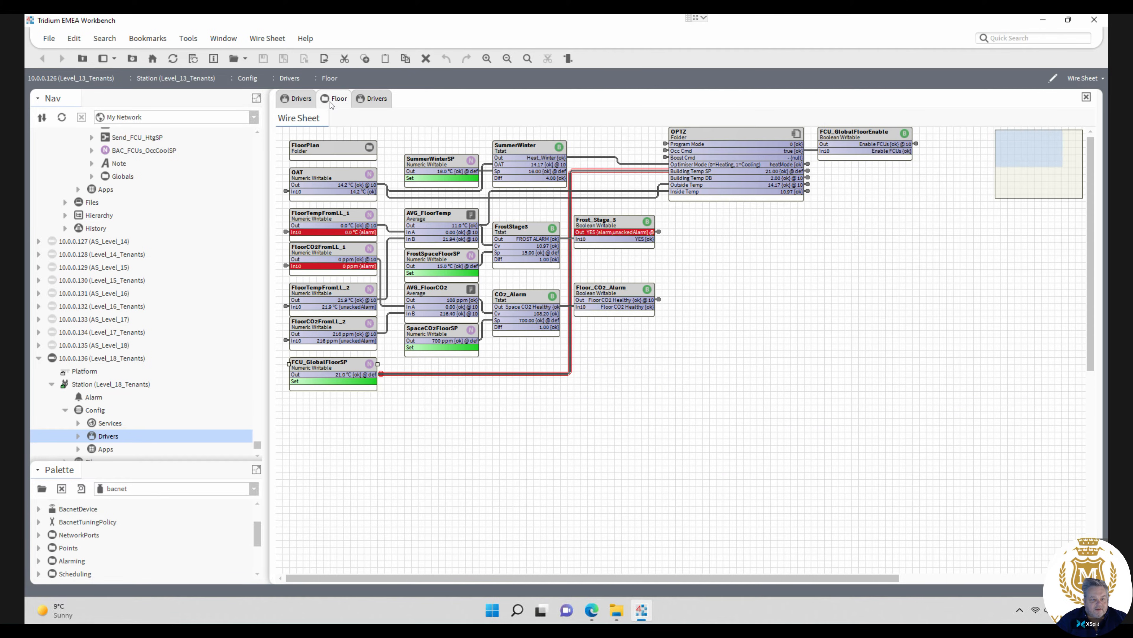
pyautogui.click(298, 104)
pyautogui.click(374, 100)
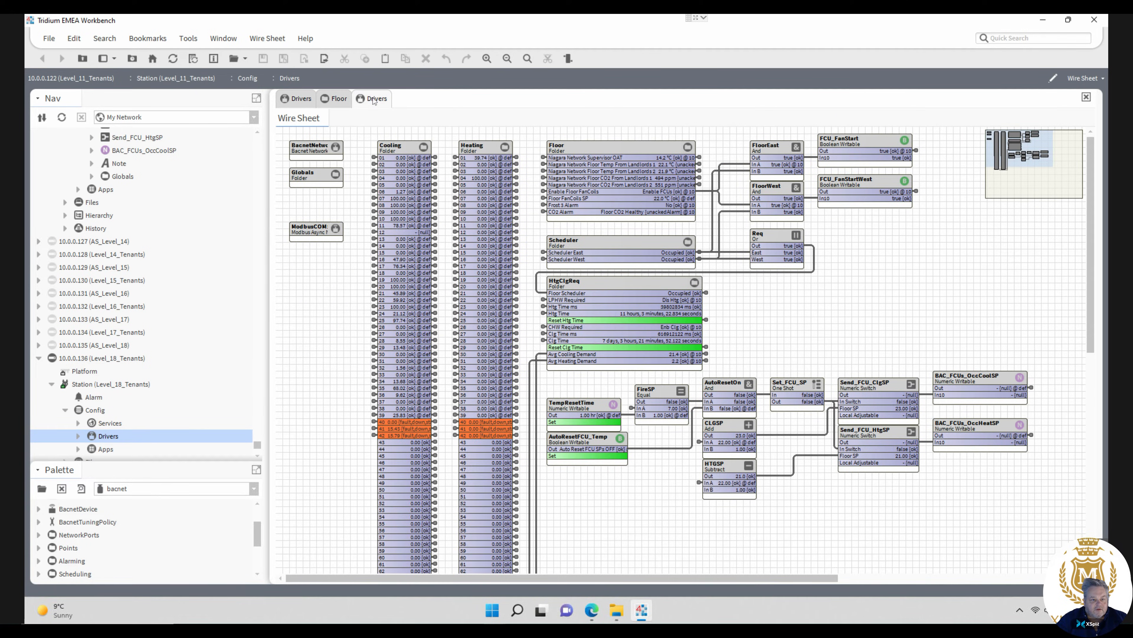
pyautogui.click(1086, 97)
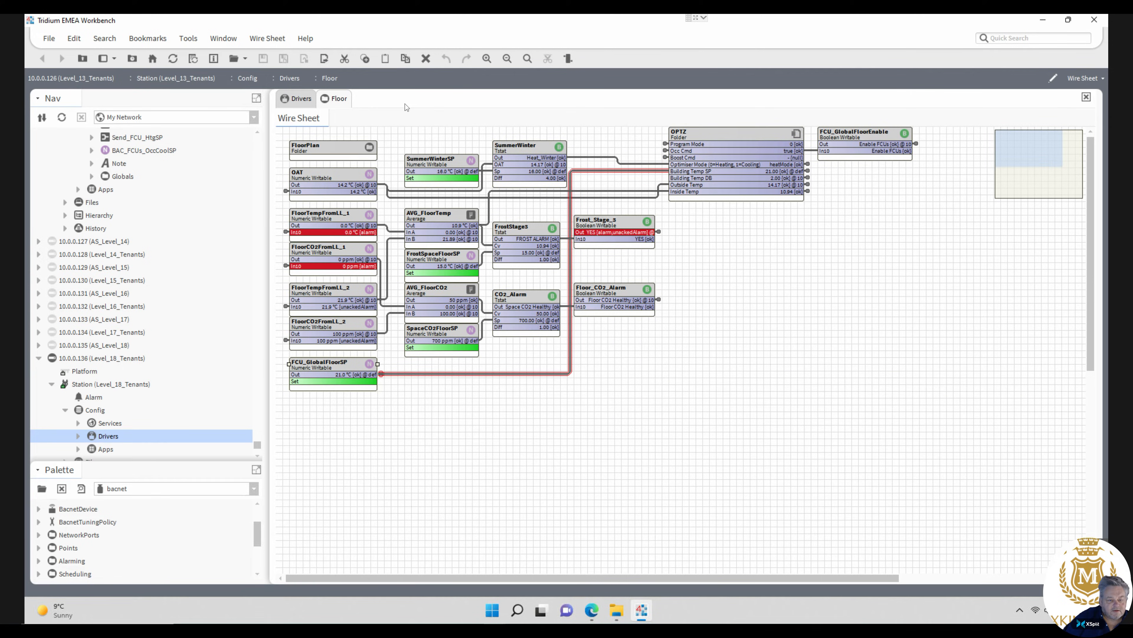
pyautogui.click(300, 101)
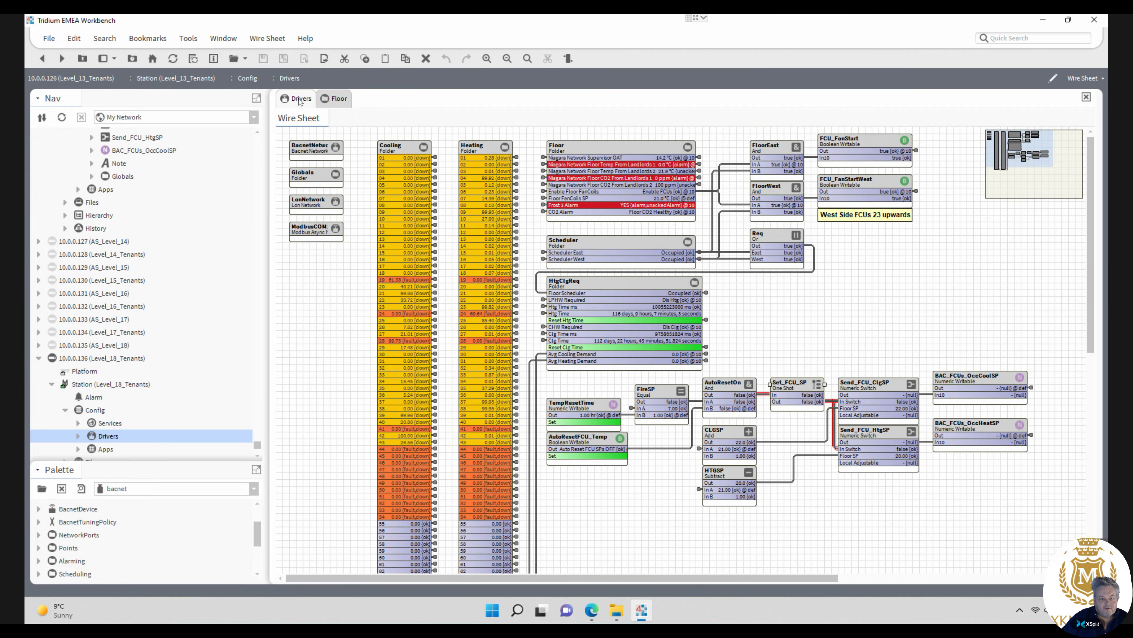
pyautogui.click(334, 99)
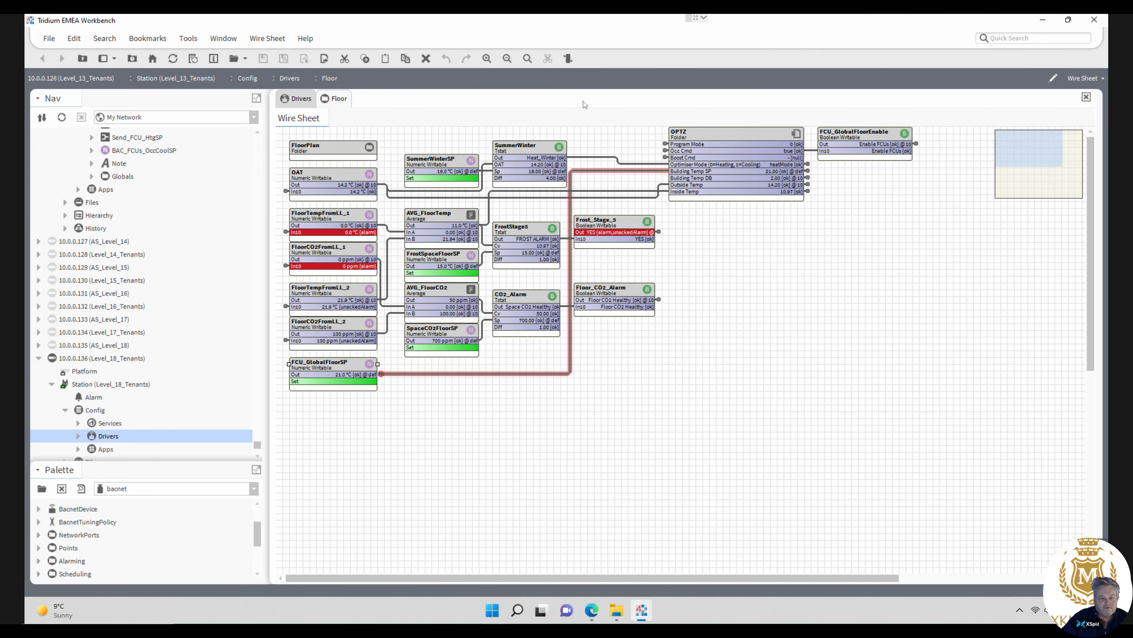
pyautogui.click(1088, 99)
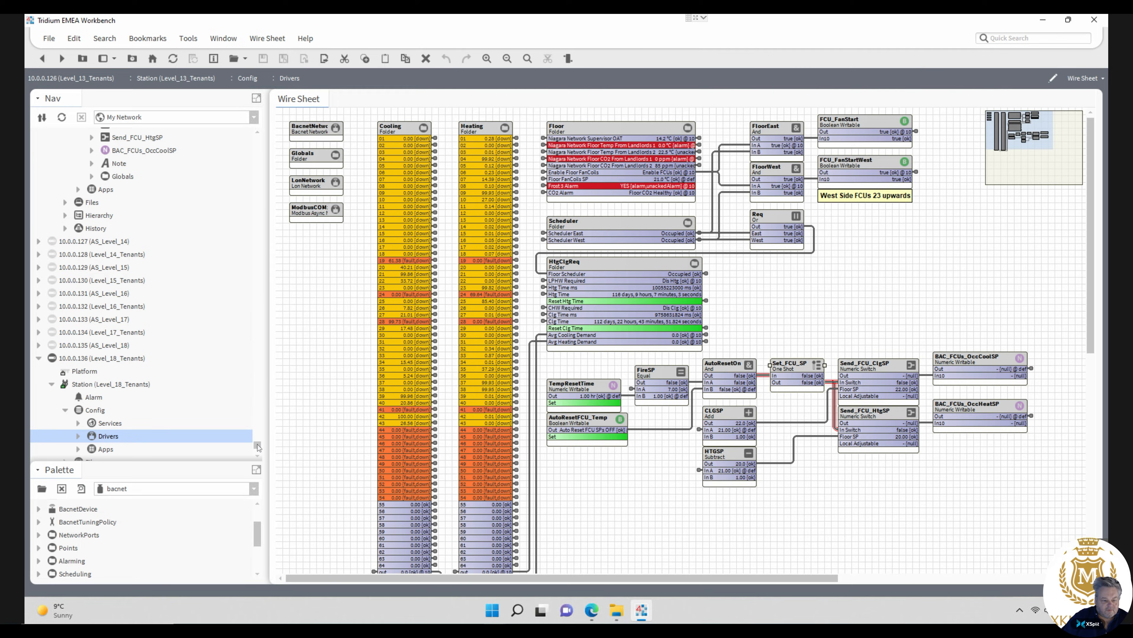
# - Collapse the Level_18_Tenants and Level_11_Tenants hosts in the navigation tree
pyautogui.scroll(2, 257, 447)
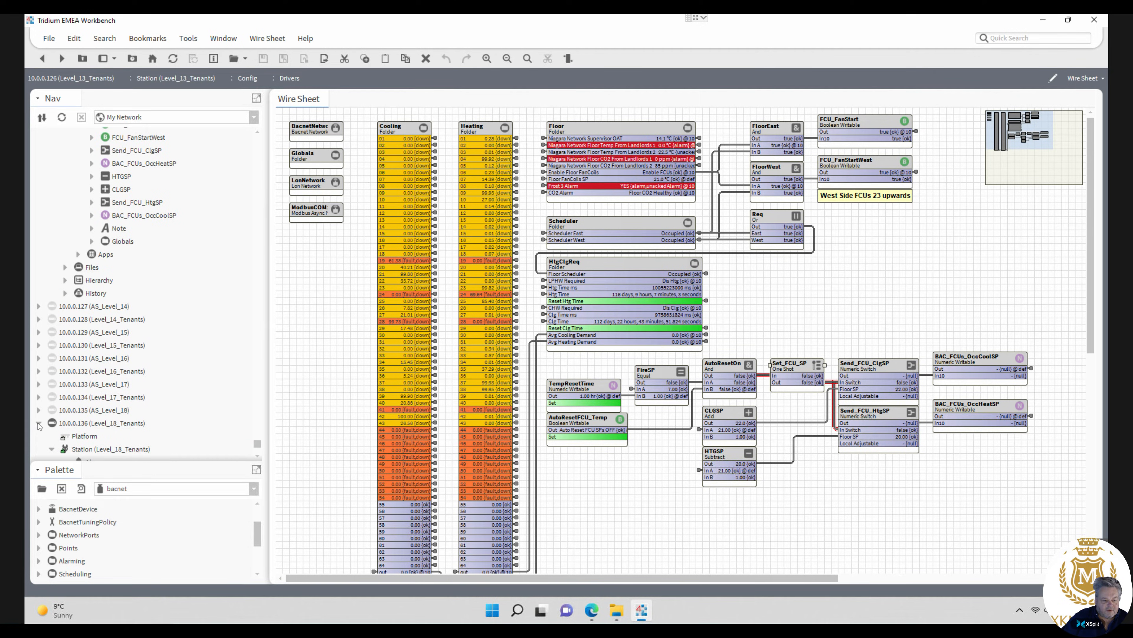
pyautogui.click(38, 423)
pyautogui.moveTo(258, 448); pyautogui.dragTo(260, 433)
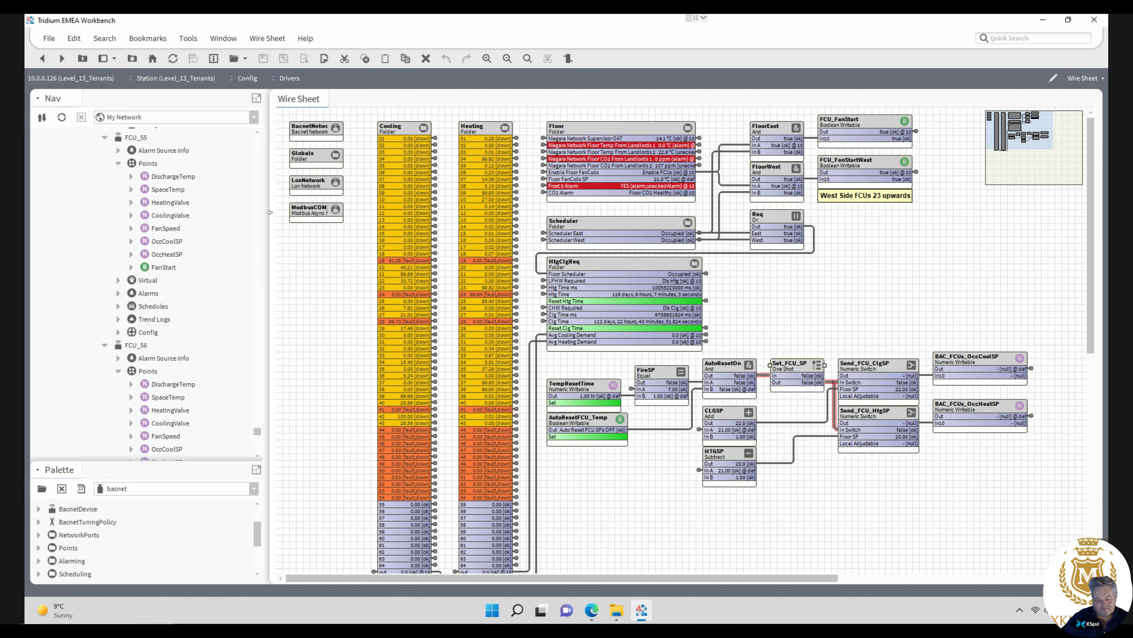
pyautogui.moveTo(258, 433); pyautogui.dragTo(262, 151)
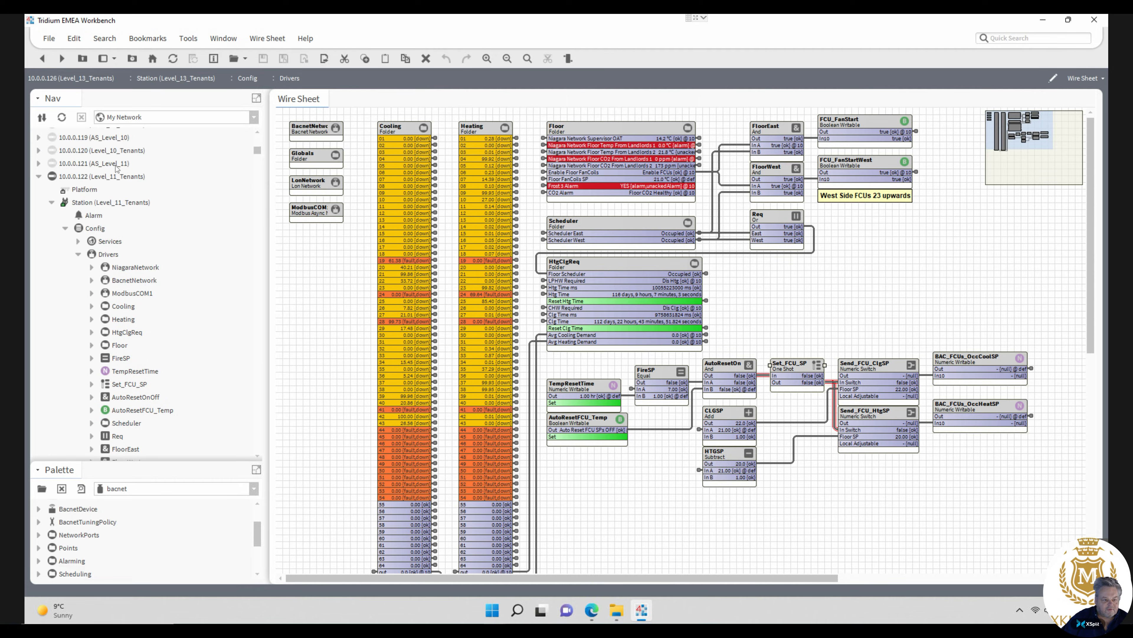
pyautogui.click(39, 177)
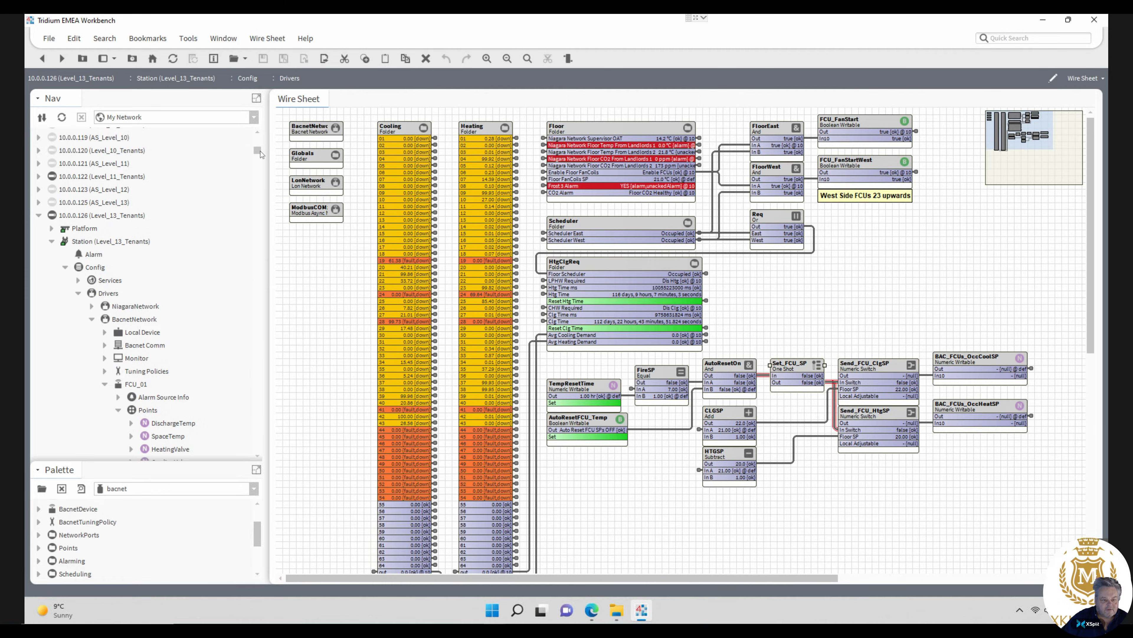
# - Bring FCU_01's BACnet points into view in the navigation tree and call up the Cooling folder's options on the wire sheet
pyautogui.moveTo(261, 153); pyautogui.dragTo(261, 157)
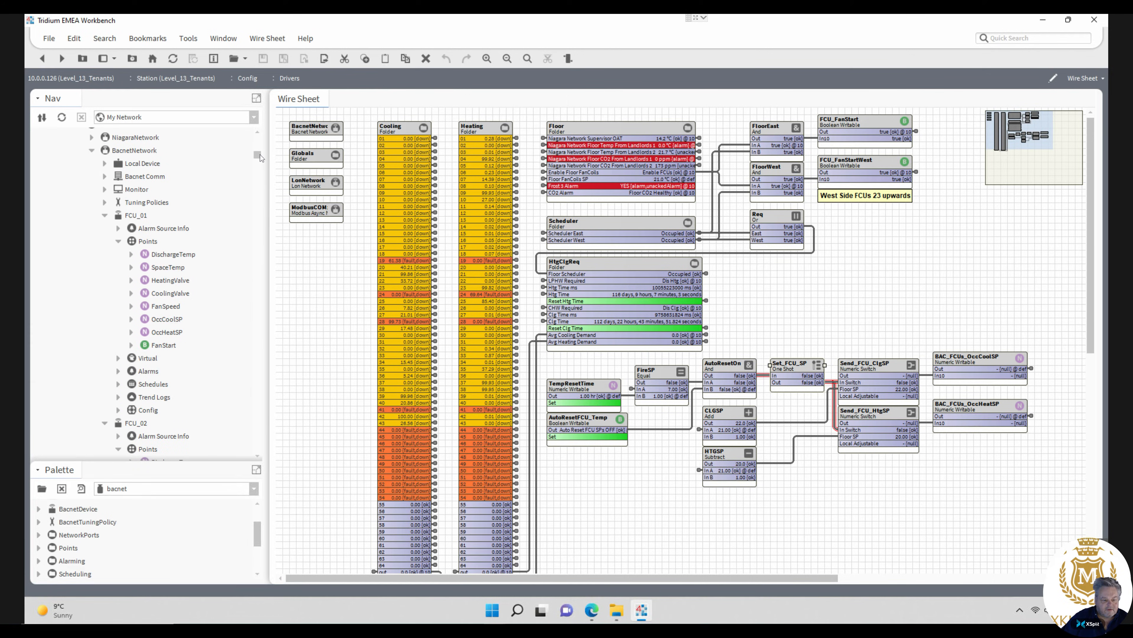
pyautogui.rightClick(399, 129)
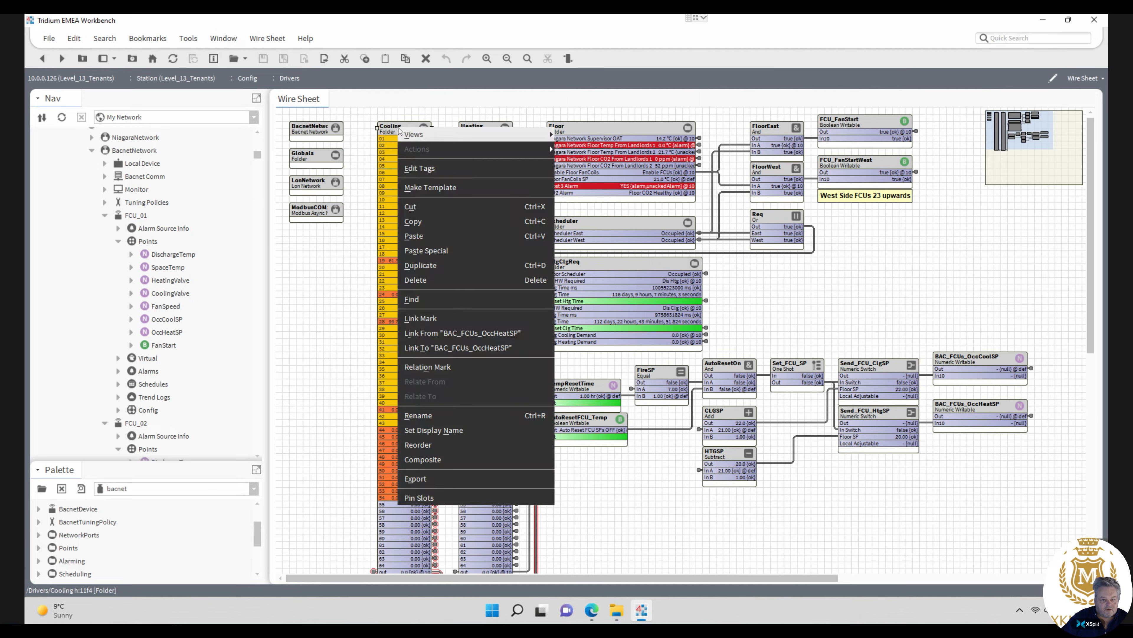
# - Mark the Cooling folder for linking and link the Out slot of FCU_01's CoolingValve to its slot 01
pyautogui.click(448, 319)
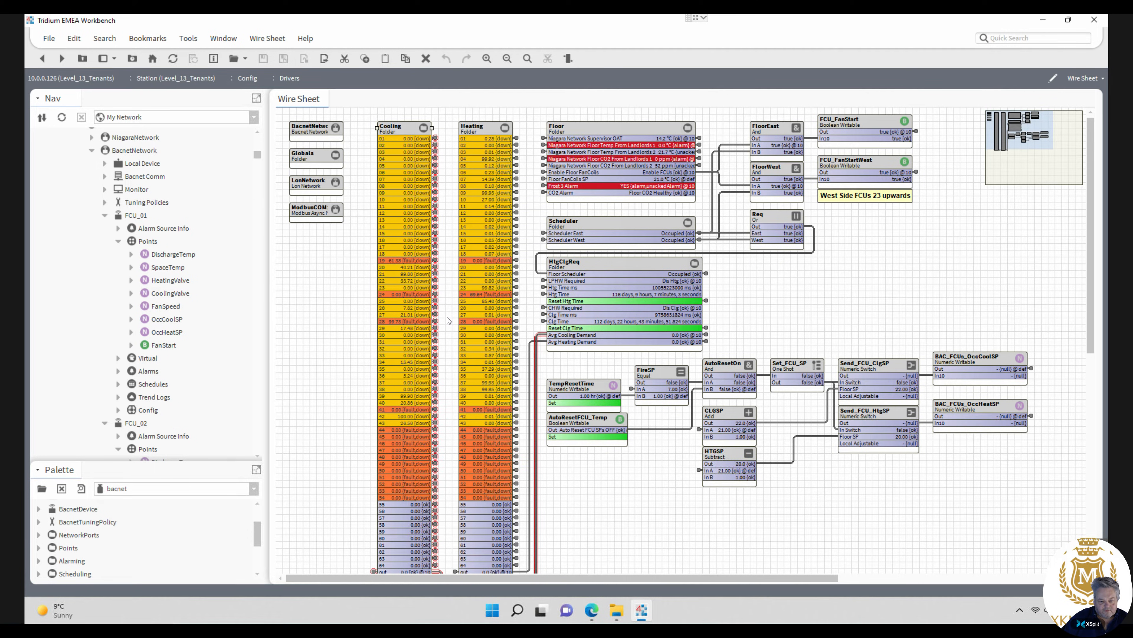
pyautogui.rightClick(171, 294)
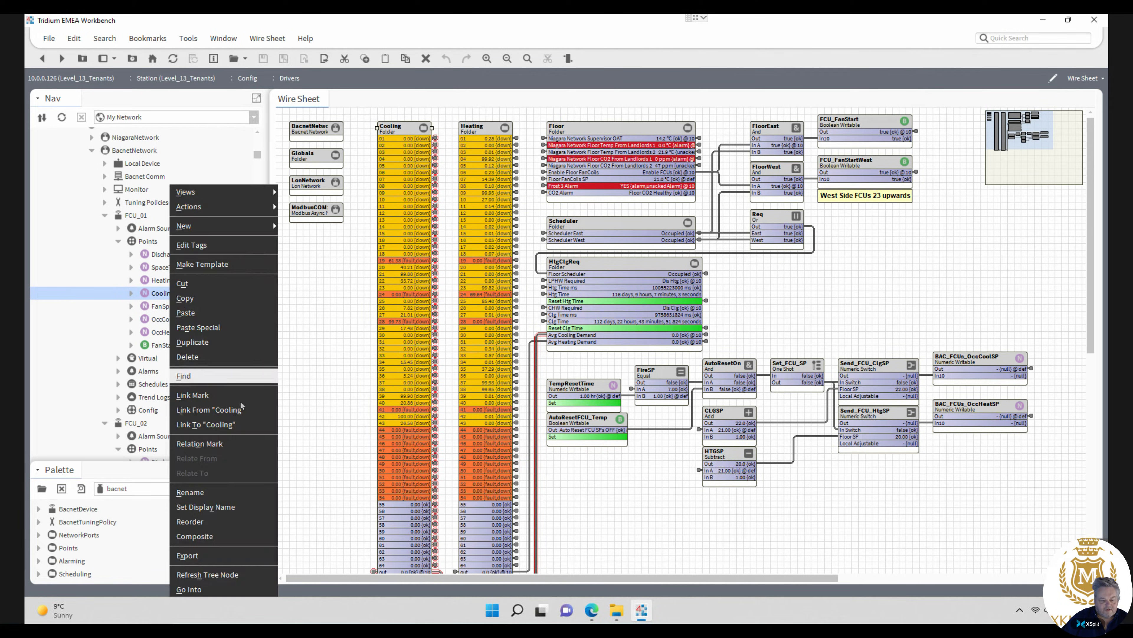
pyautogui.click(237, 426)
pyautogui.click(452, 232)
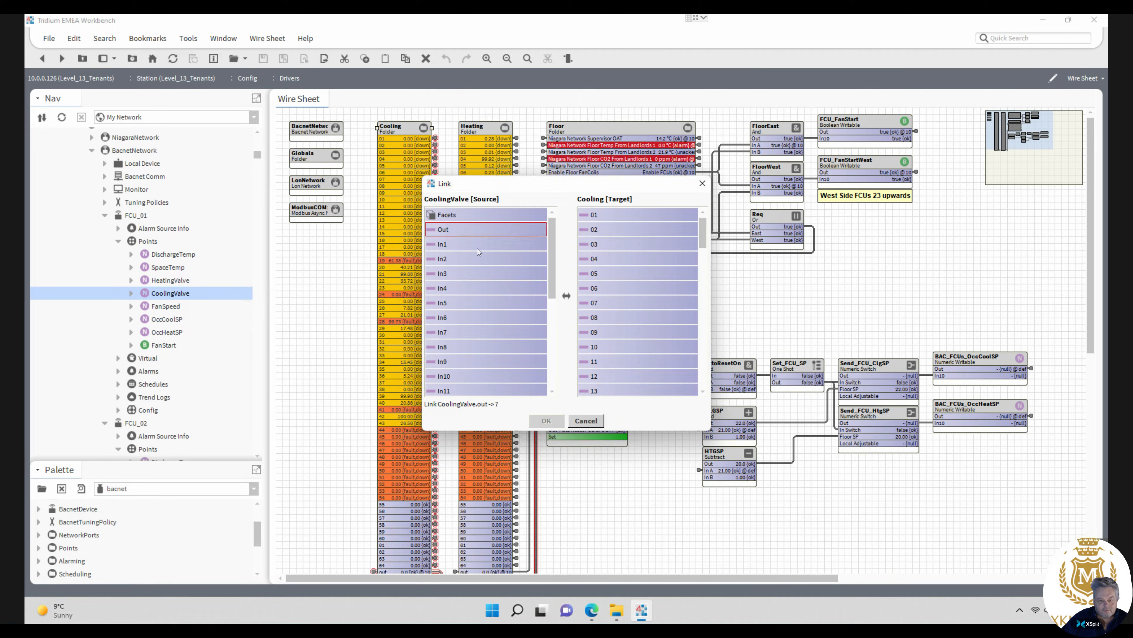
pyautogui.click(595, 216)
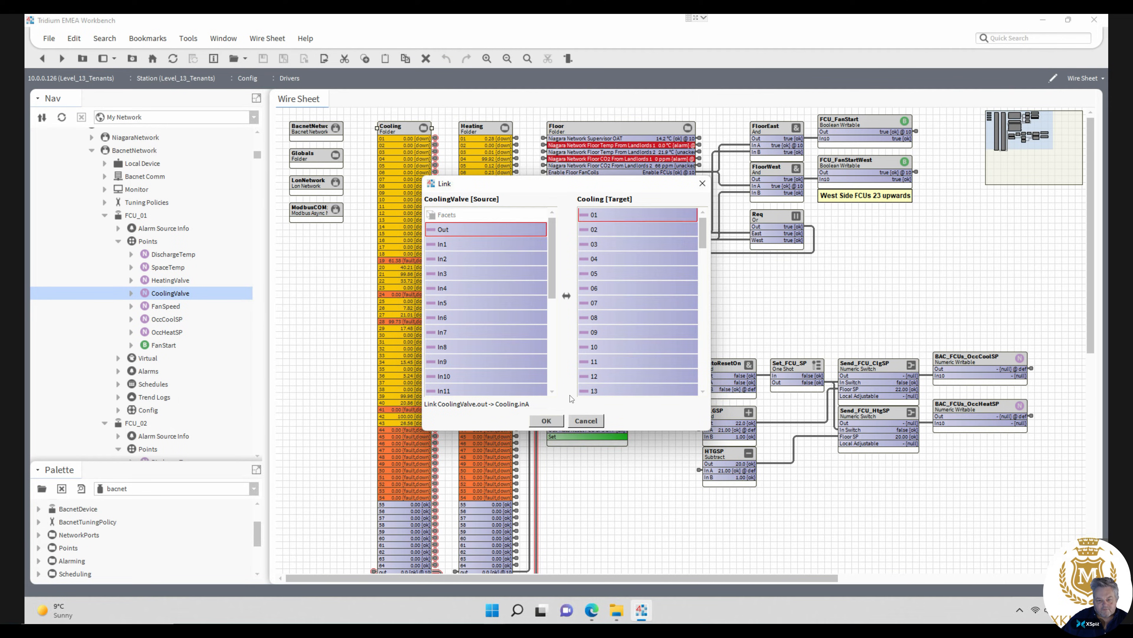
pyautogui.click(546, 421)
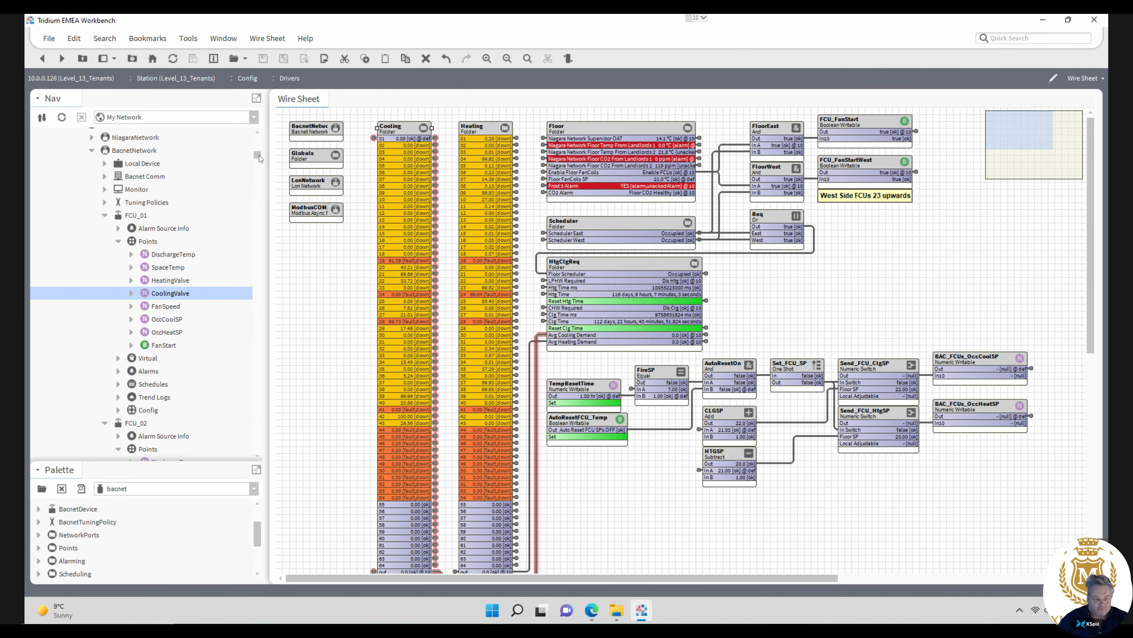
# - Link the Out slot of FCU_02's CoolingValve to slot 02 of the Cooling folder
pyautogui.scroll(-3, 258, 159)
pyautogui.scroll(-4, 261, 160)
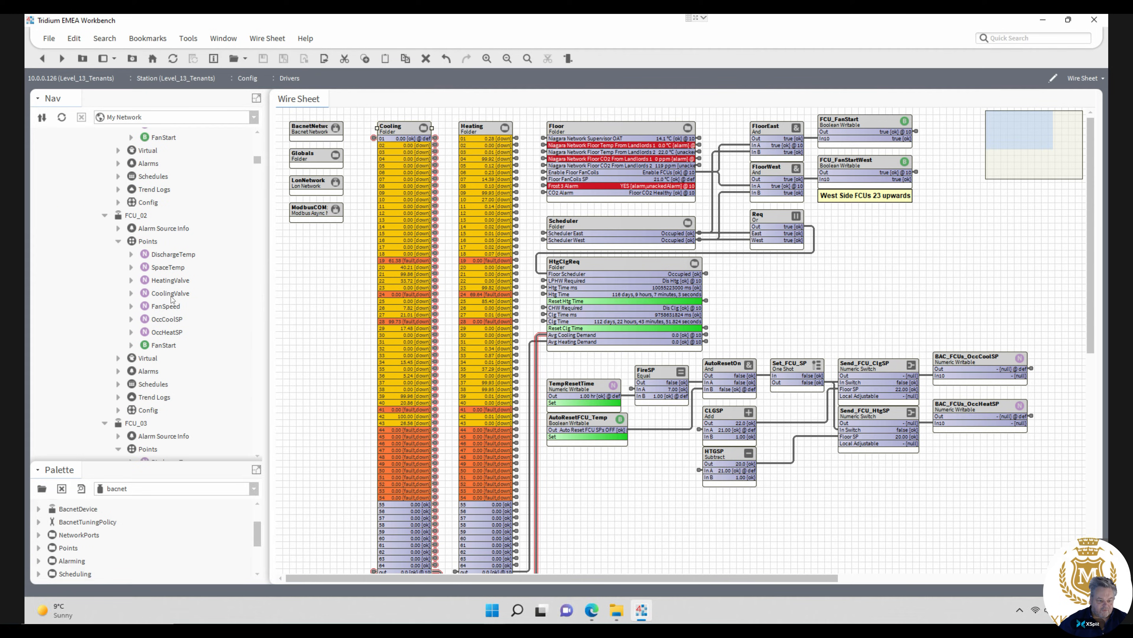
pyautogui.rightClick(173, 292)
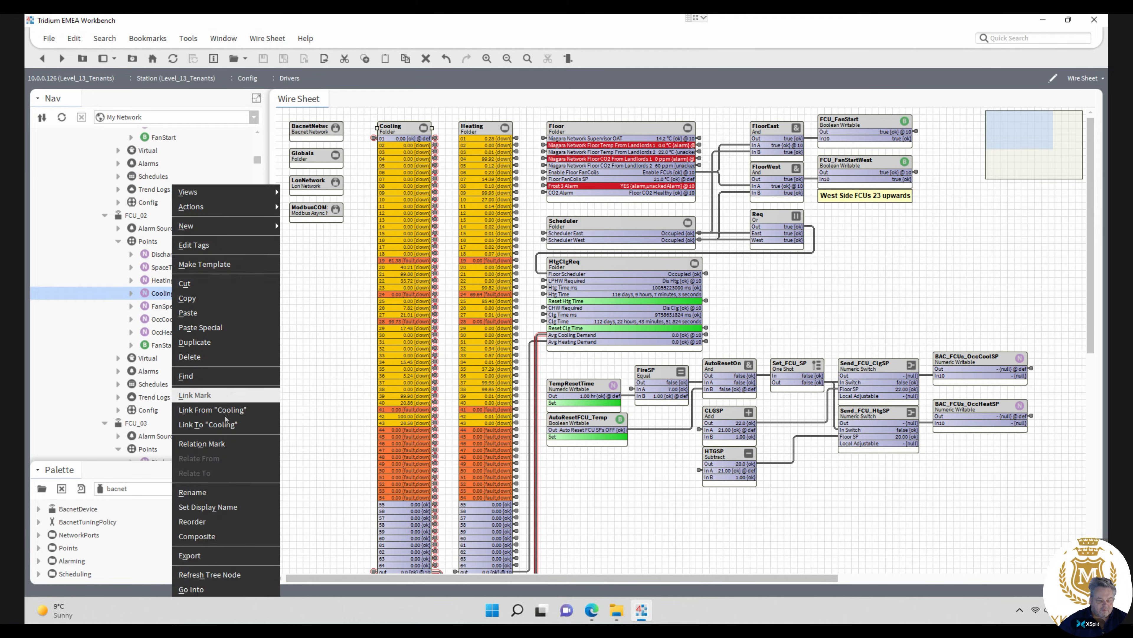
pyautogui.click(228, 424)
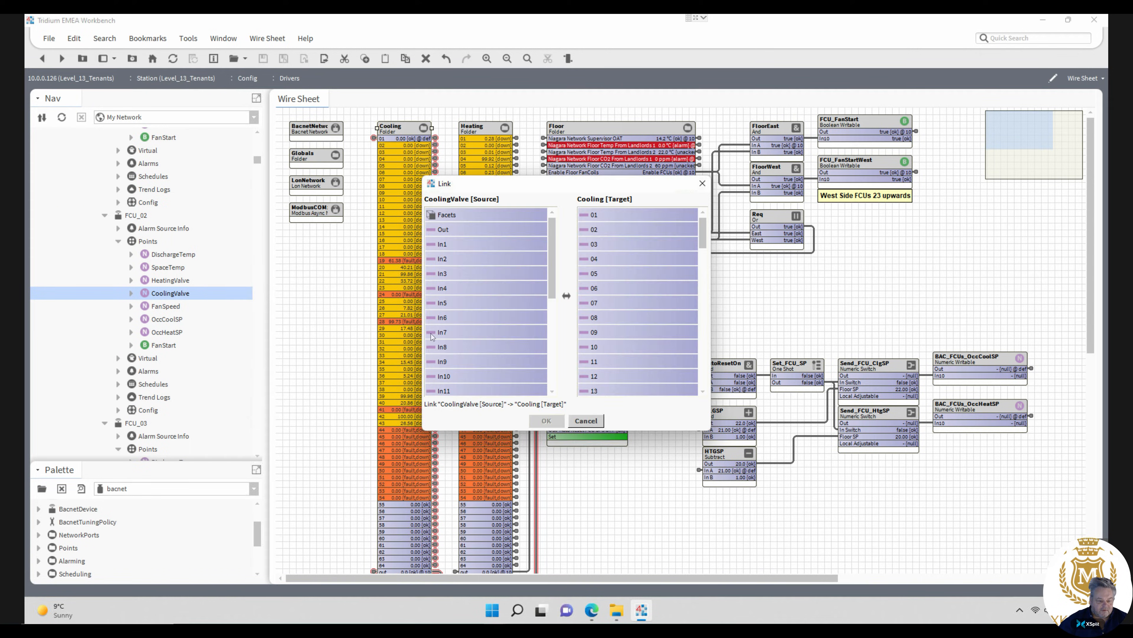
pyautogui.click(442, 230)
pyautogui.click(594, 229)
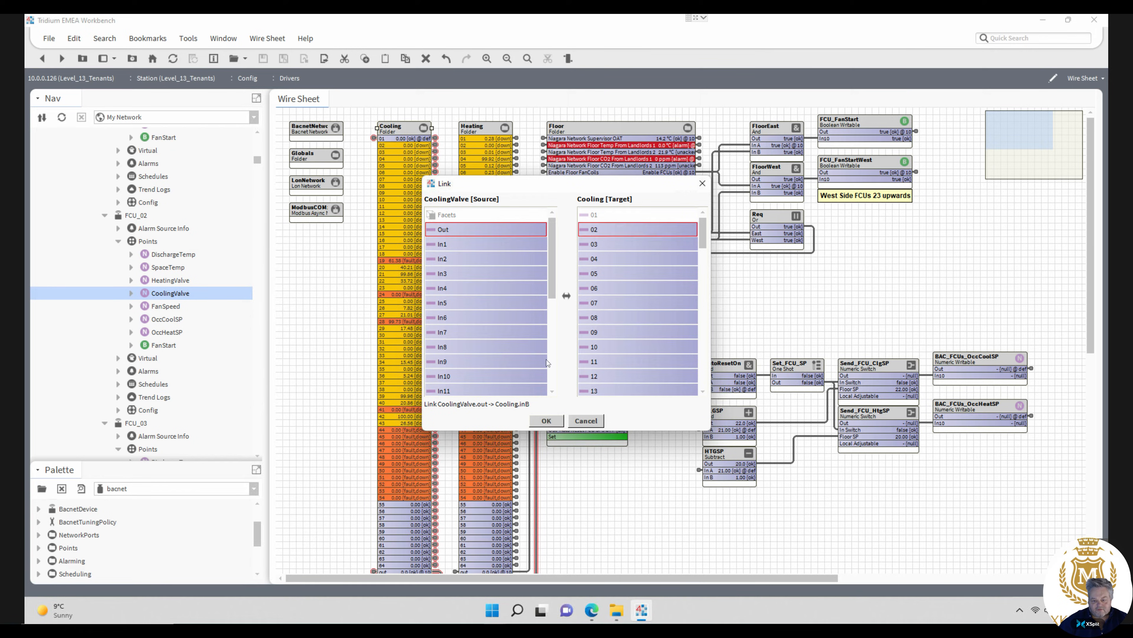
pyautogui.click(547, 421)
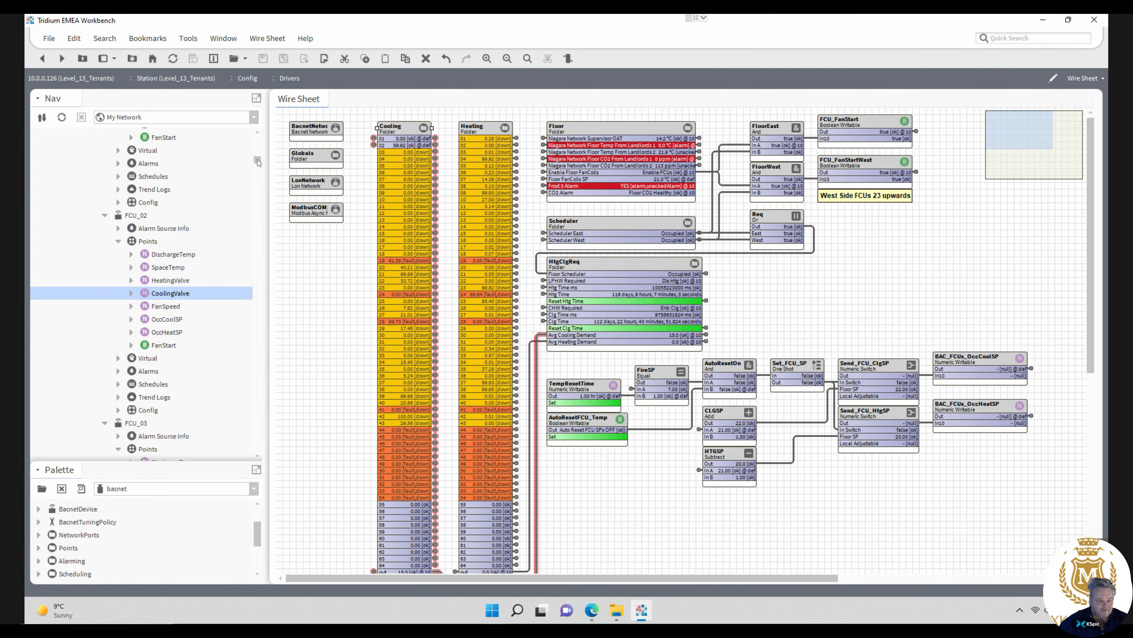
# - Try to link the Out slot of FCU_03's CoolingValve to slot 10 of the Cooling folder
pyautogui.scroll(-5, 258, 166)
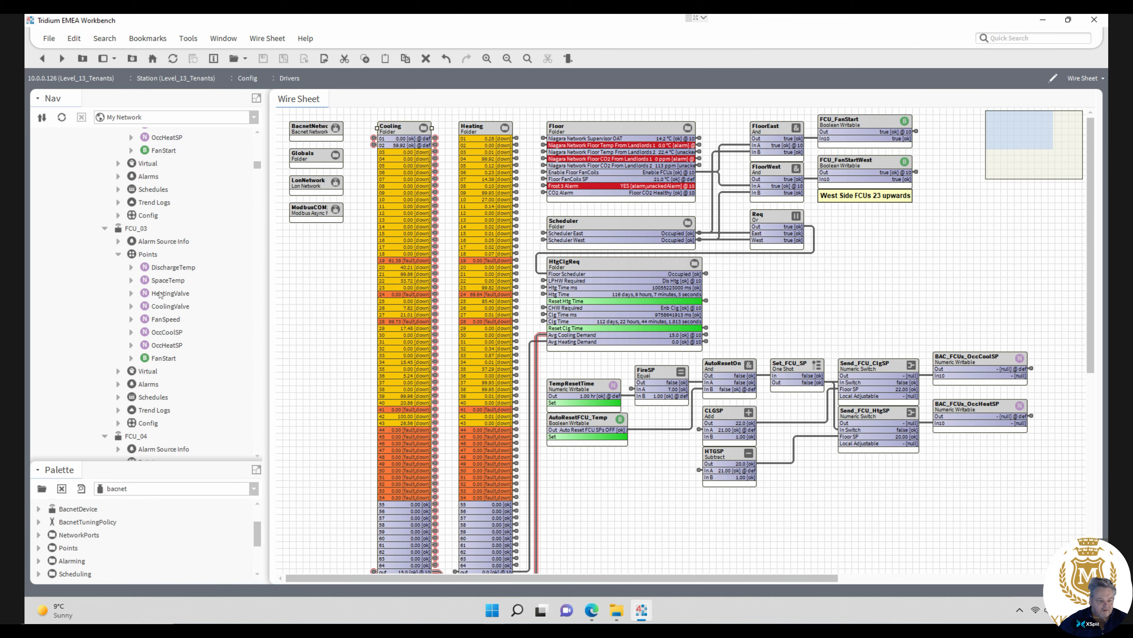
pyautogui.rightClick(166, 307)
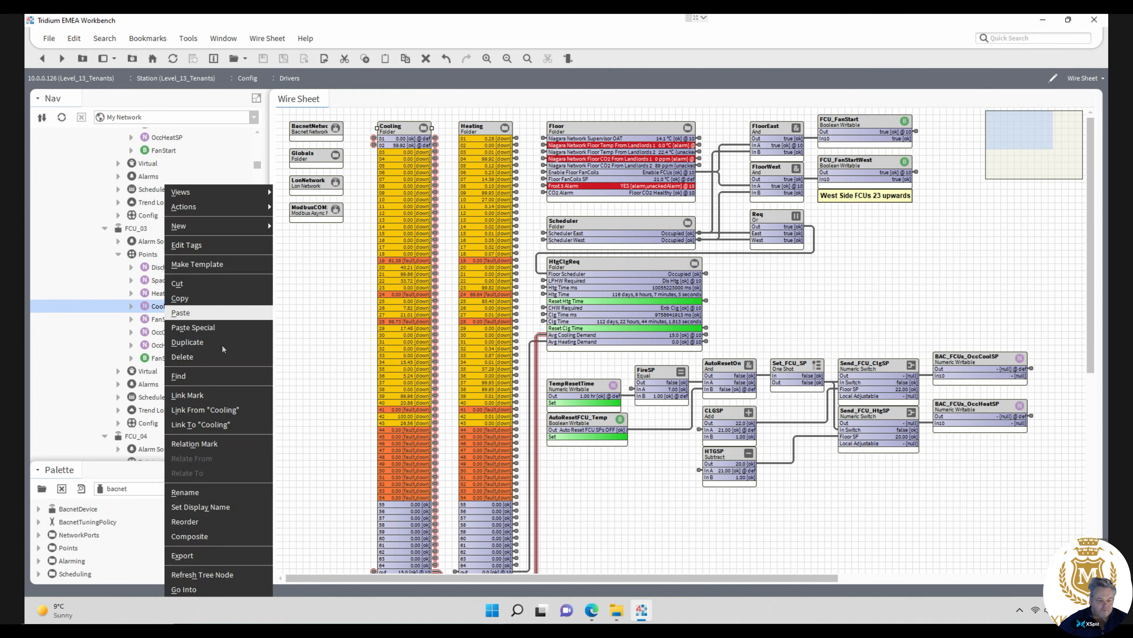
pyautogui.click(213, 425)
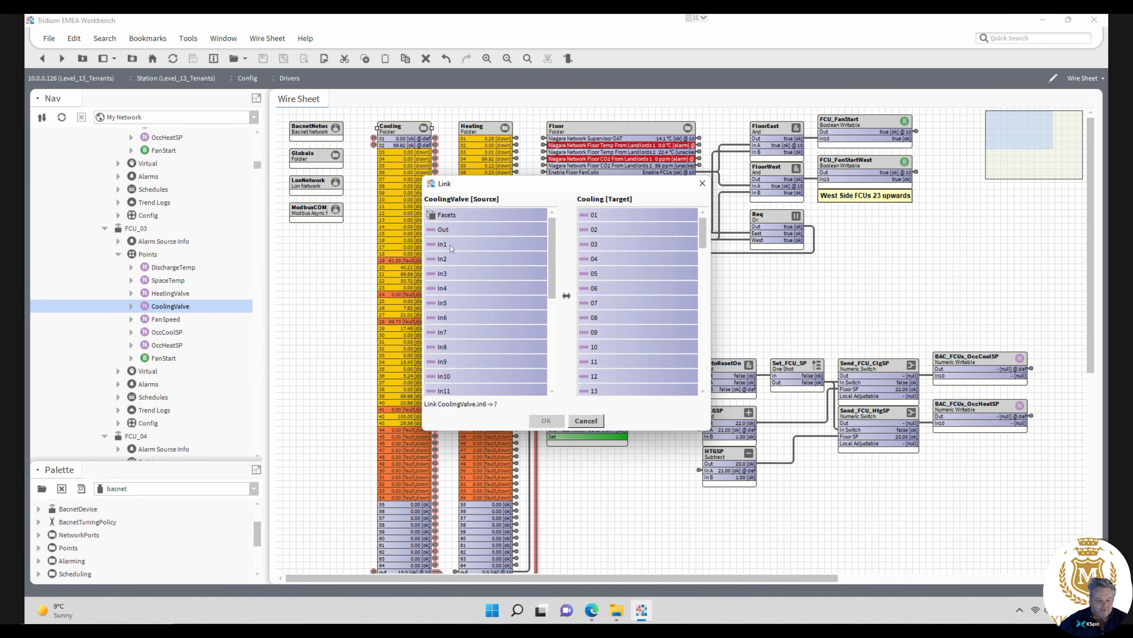
pyautogui.click(590, 348)
pyautogui.click(546, 421)
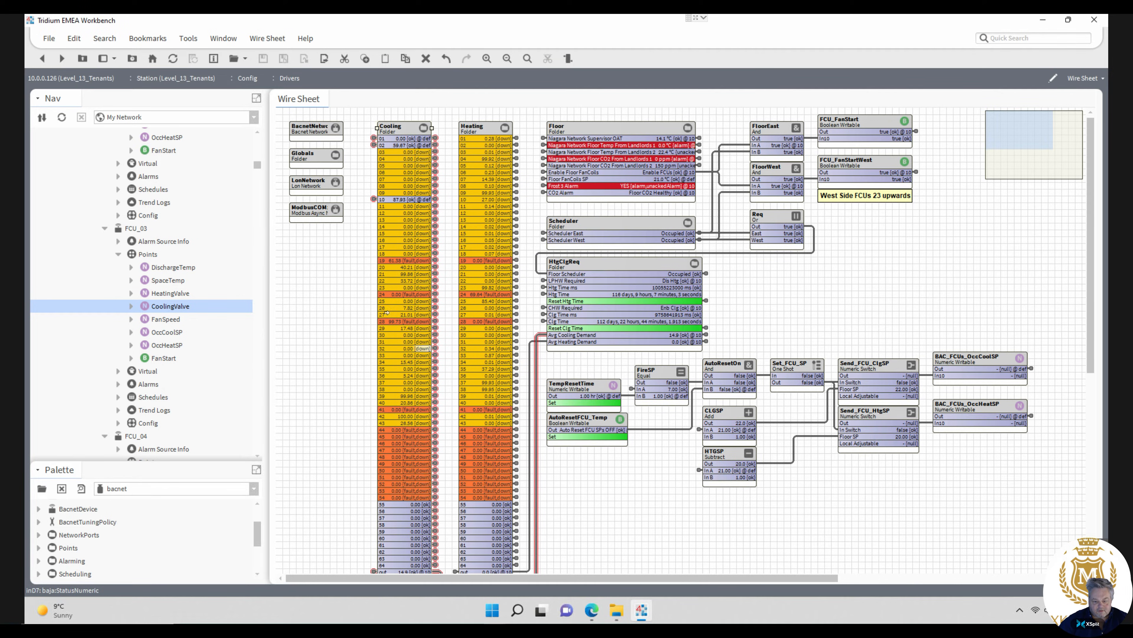
pyautogui.click(422, 120)
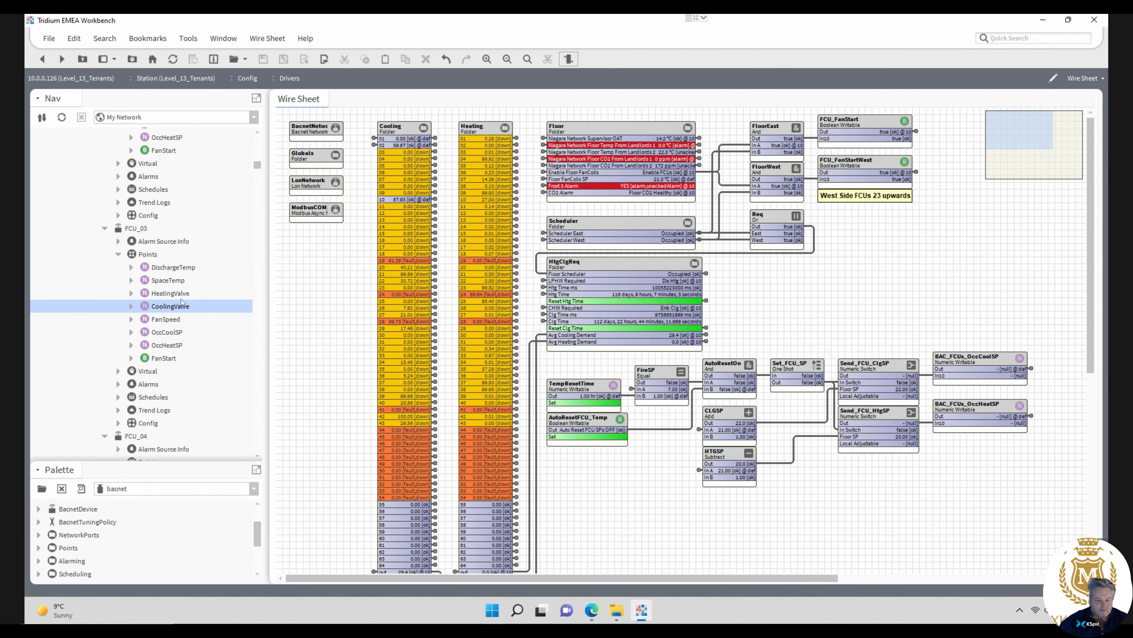
# - Link the Out slot of FCU_03's CoolingValve to slot 03 of the Cooling folder
pyautogui.rightClick(176, 308)
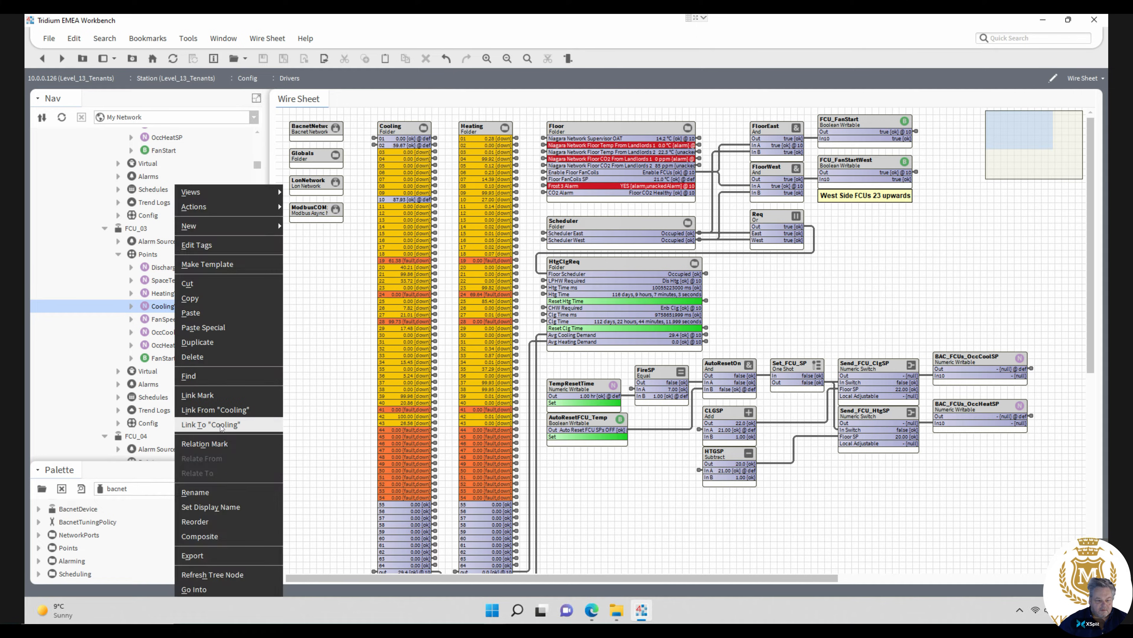
pyautogui.click(210, 424)
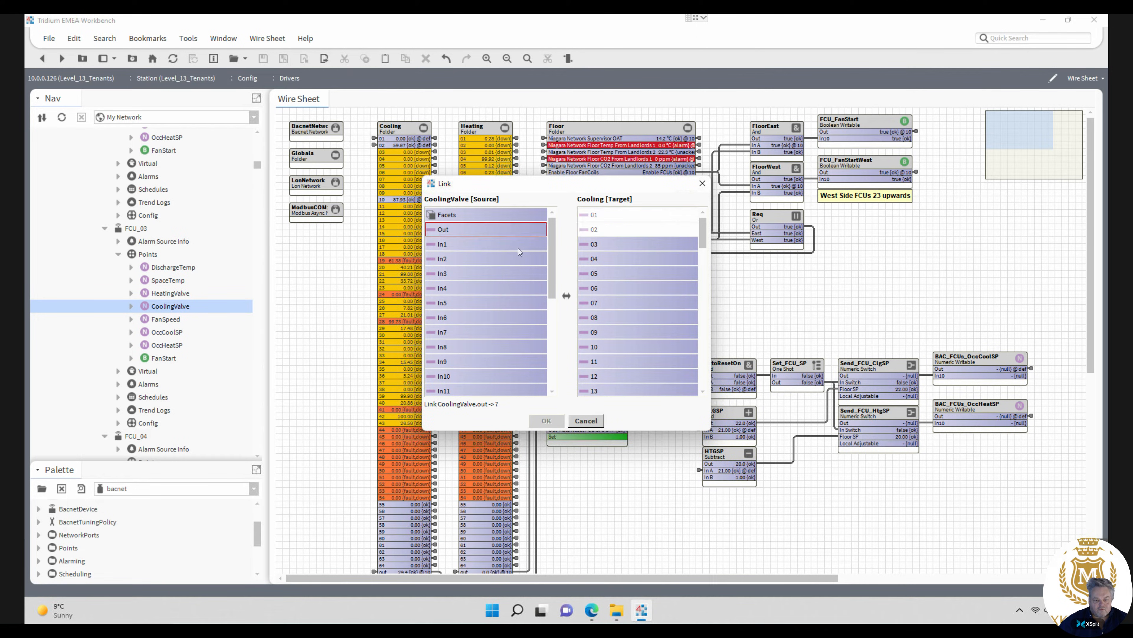
pyautogui.click(592, 246)
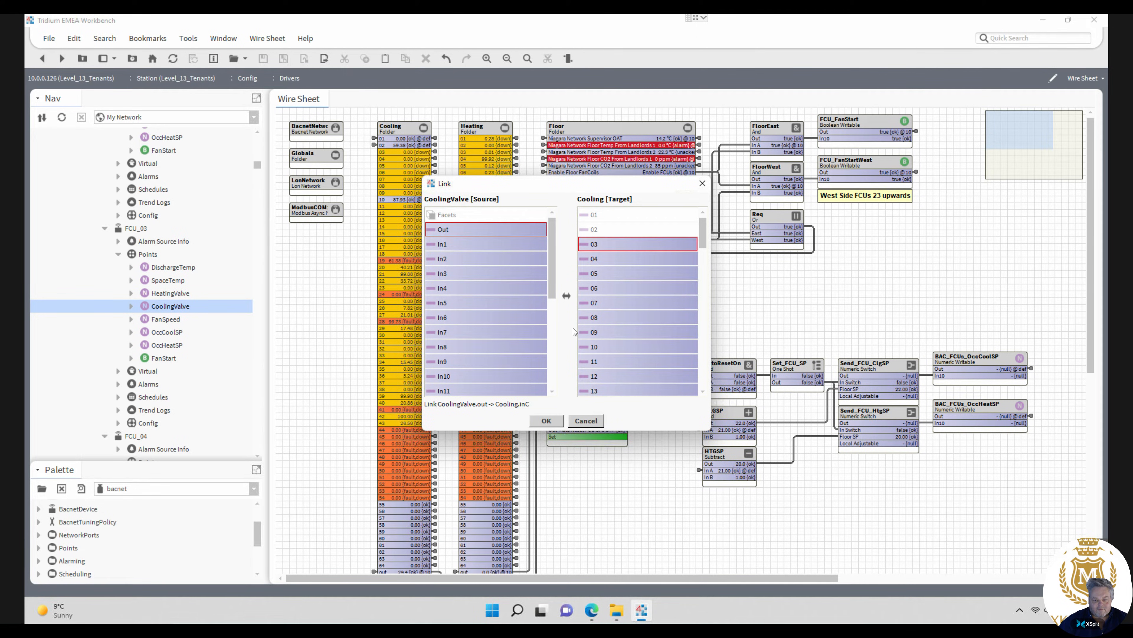
pyautogui.click(545, 421)
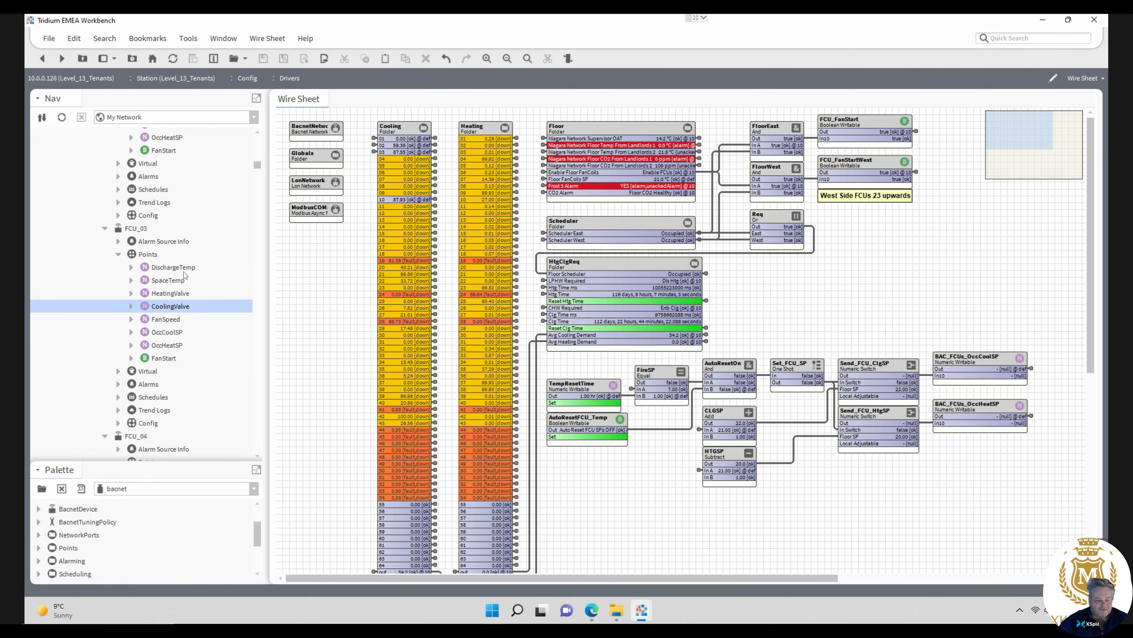
# - Link the Out slot of FCU_04's CoolingValve to slot 04 of the Cooling folder
pyautogui.moveTo(259, 171); pyautogui.dragTo(260, 174)
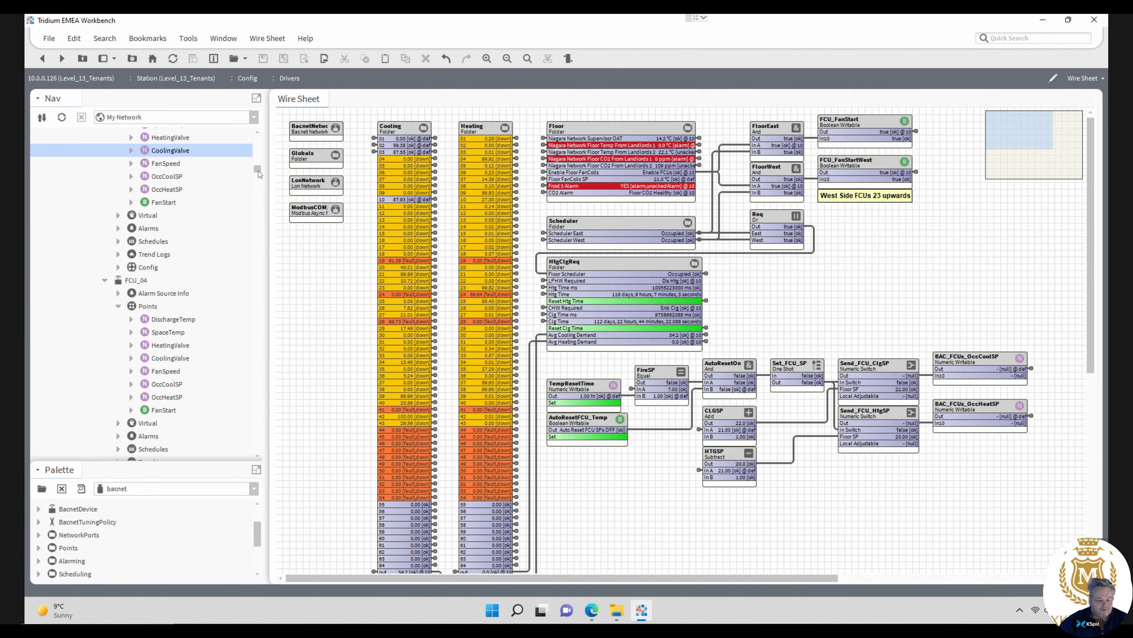
pyautogui.rightClick(165, 360)
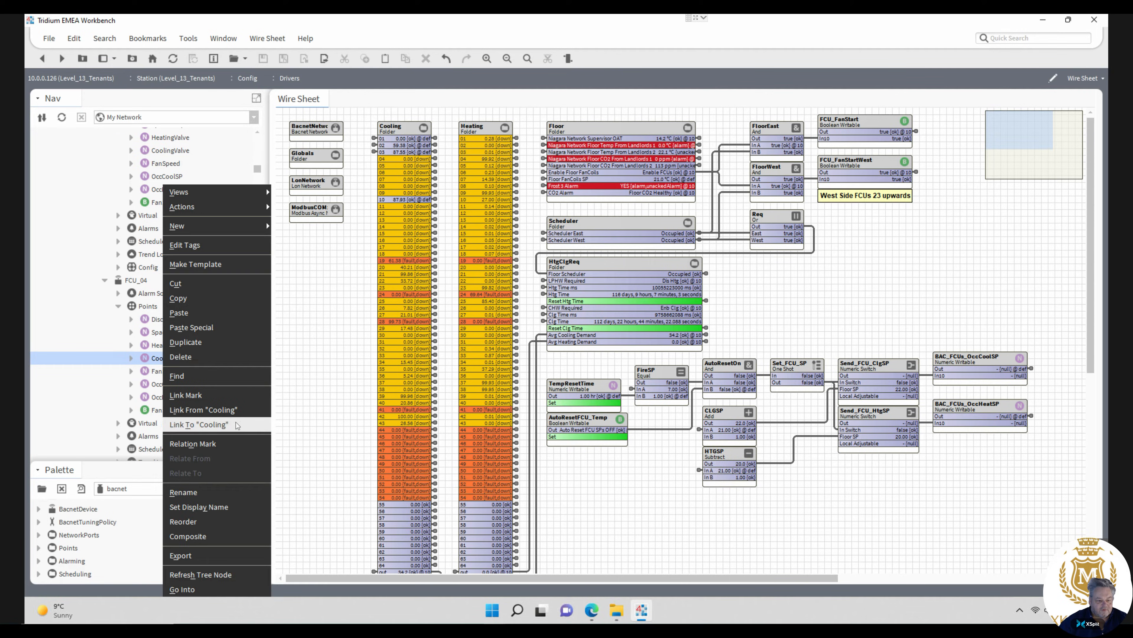
pyautogui.click(237, 425)
pyautogui.click(438, 230)
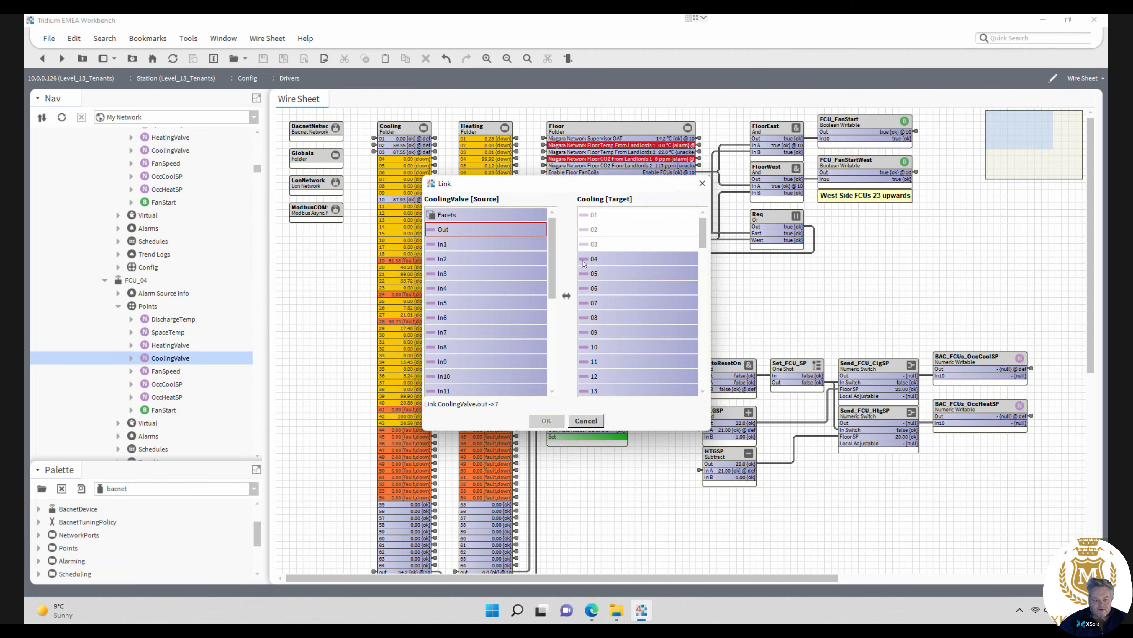
pyautogui.click(596, 261)
pyautogui.click(546, 421)
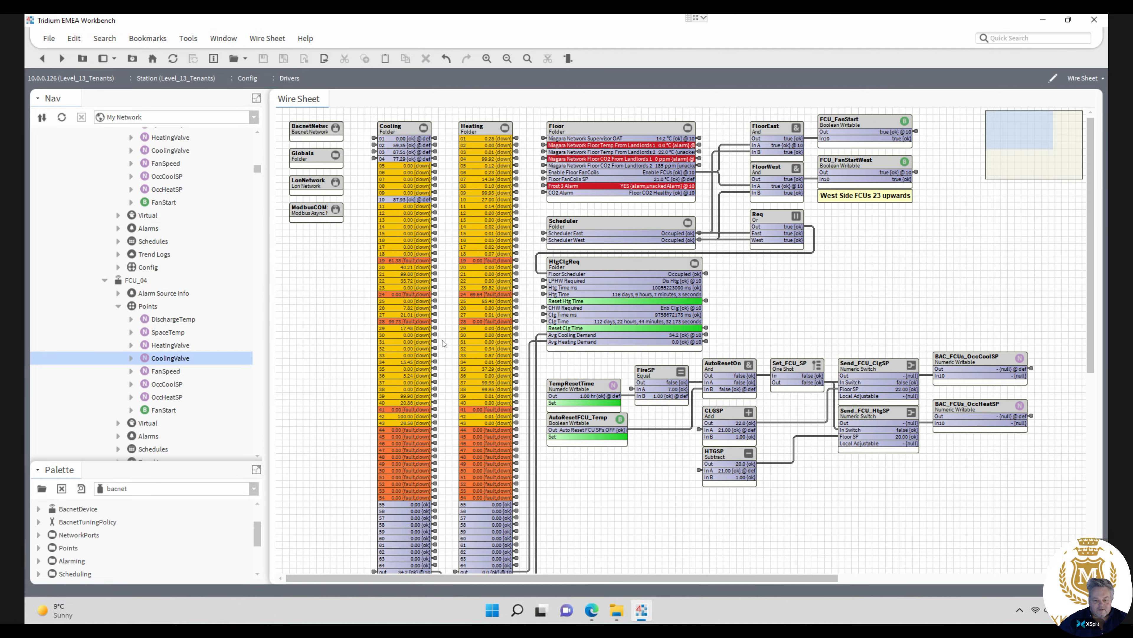
# - Link the Out slot of FCU_05's CoolingValve to slot 05 of the Cooling folder
pyautogui.scroll(-1, 262, 179)
pyautogui.scroll(-6, 262, 179)
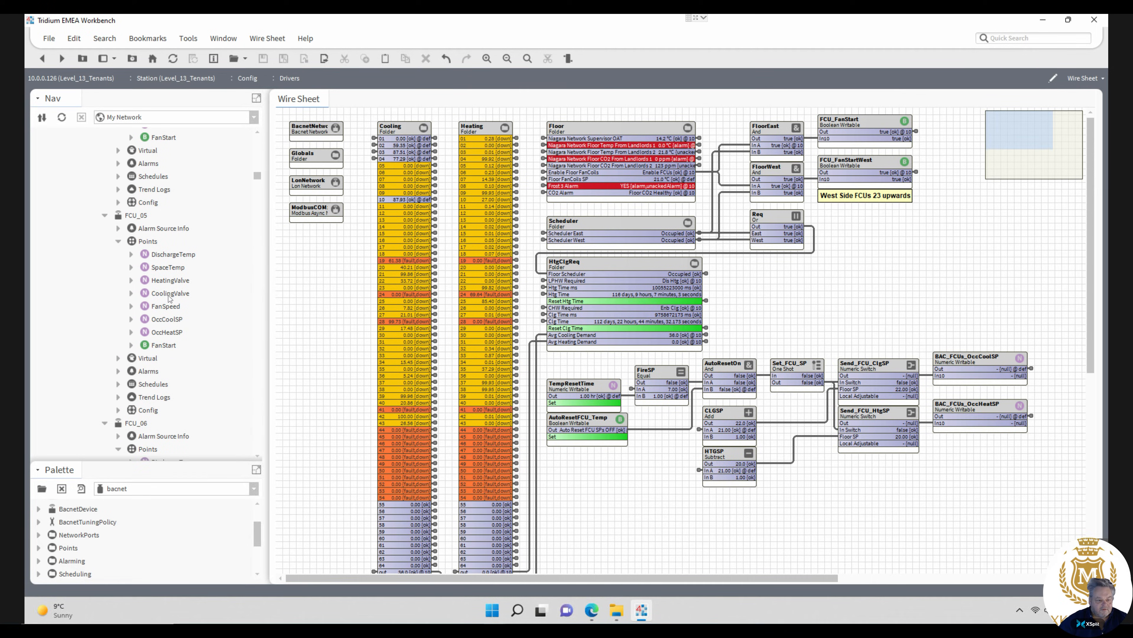
pyautogui.rightClick(169, 298)
pyautogui.click(192, 424)
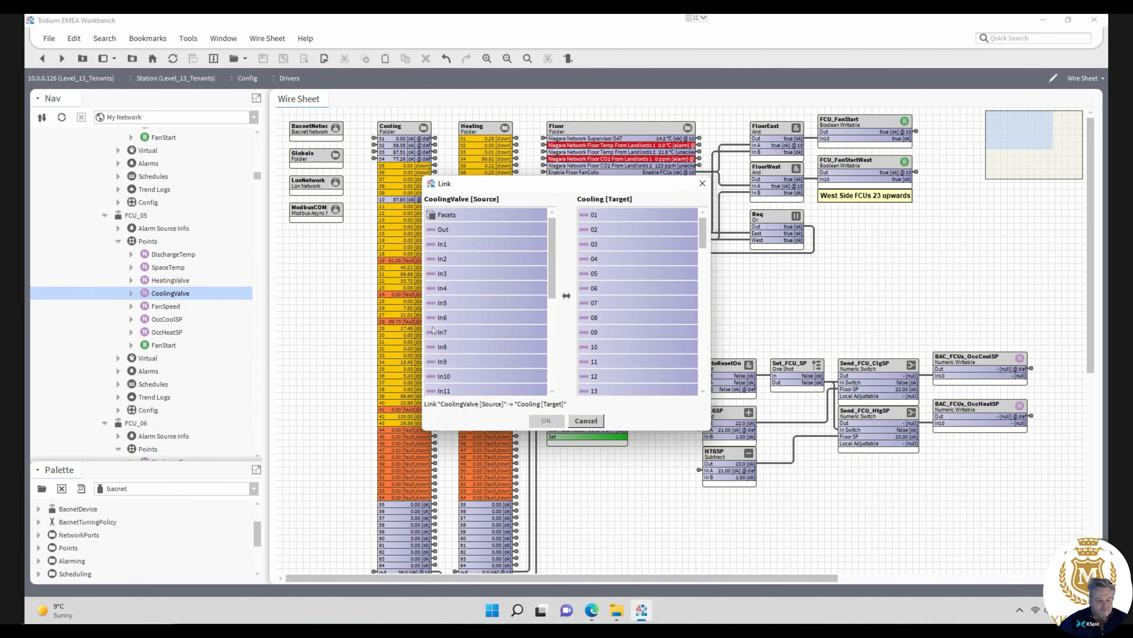
pyautogui.click(465, 230)
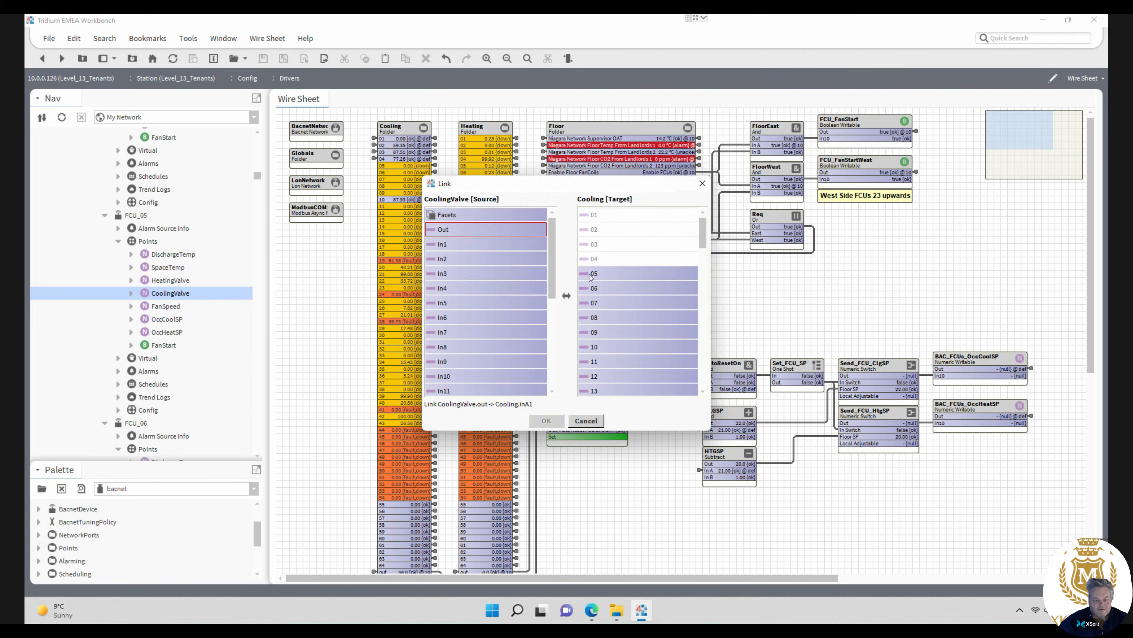
pyautogui.click(590, 274)
pyautogui.click(546, 421)
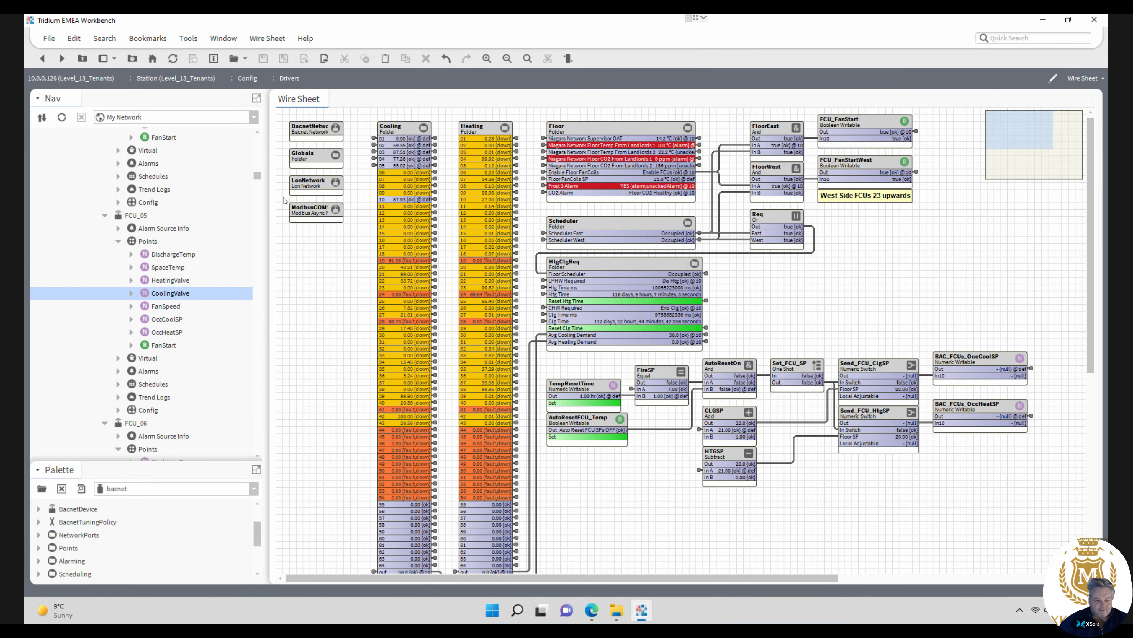
# - Link the Out slot of FCU_06's CoolingValve to slot 06 of the Cooling folder
pyautogui.scroll(-4, 210, 263)
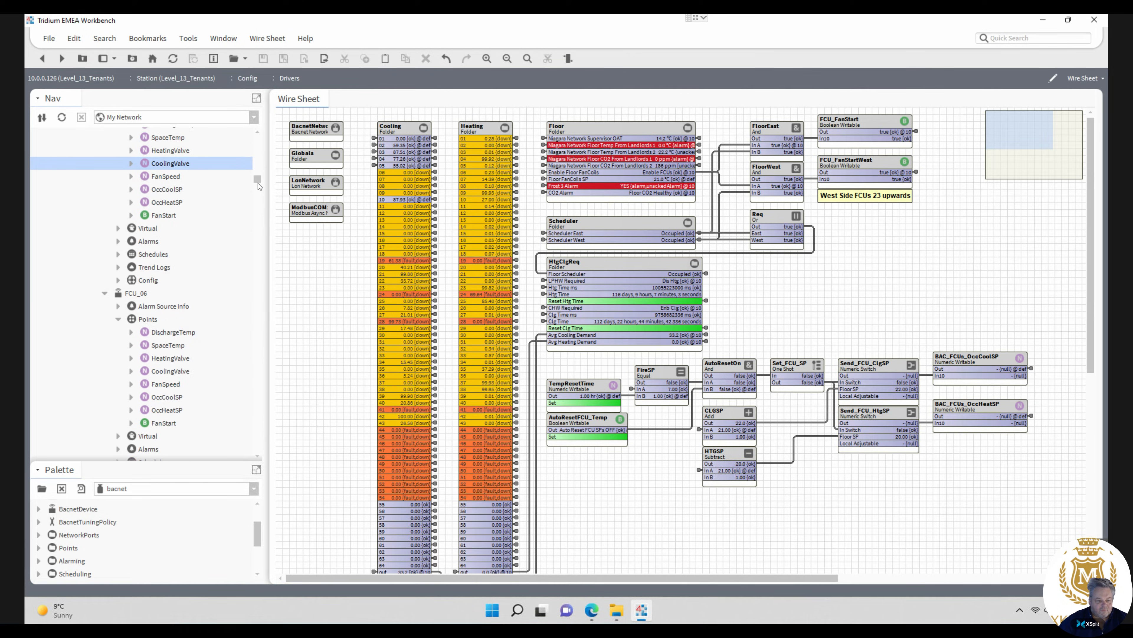
pyautogui.rightClick(180, 308)
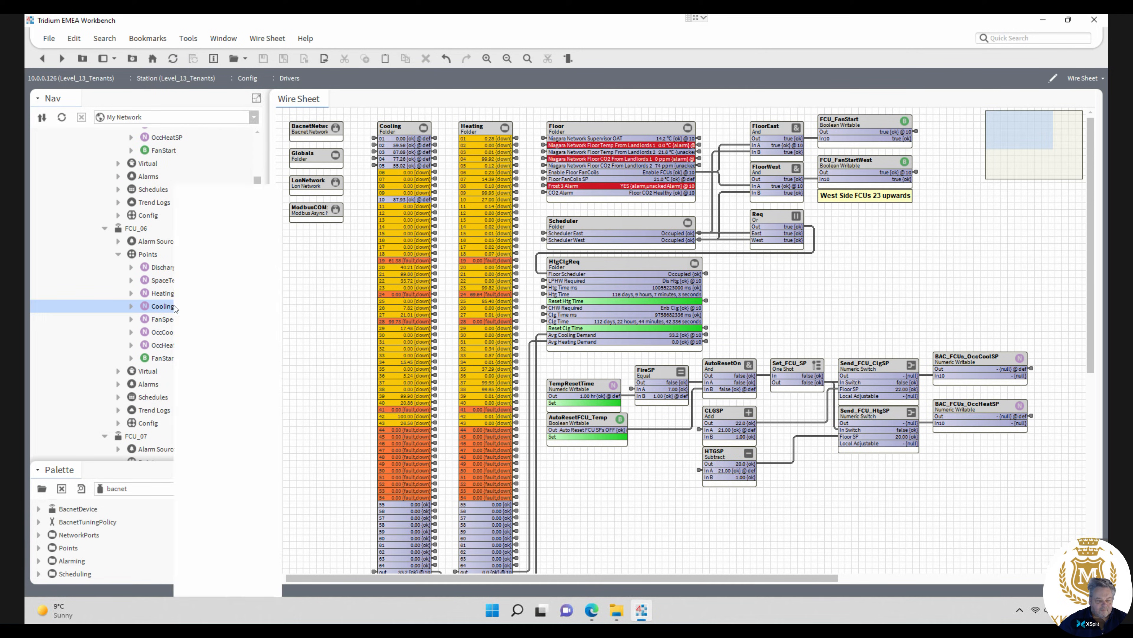
pyautogui.click(209, 424)
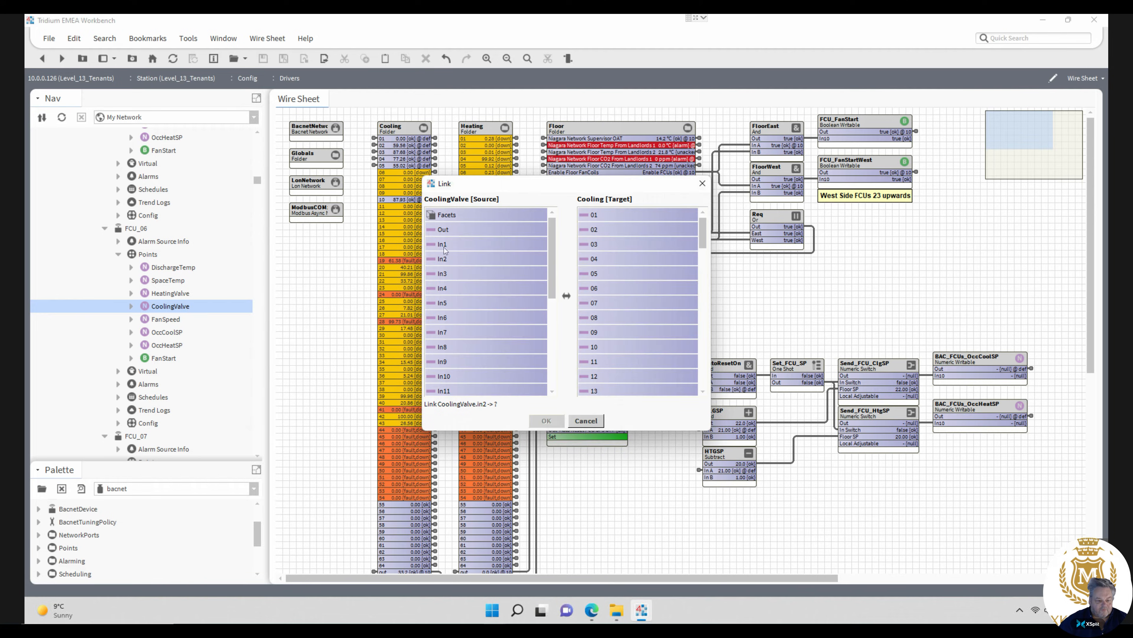
pyautogui.click(592, 289)
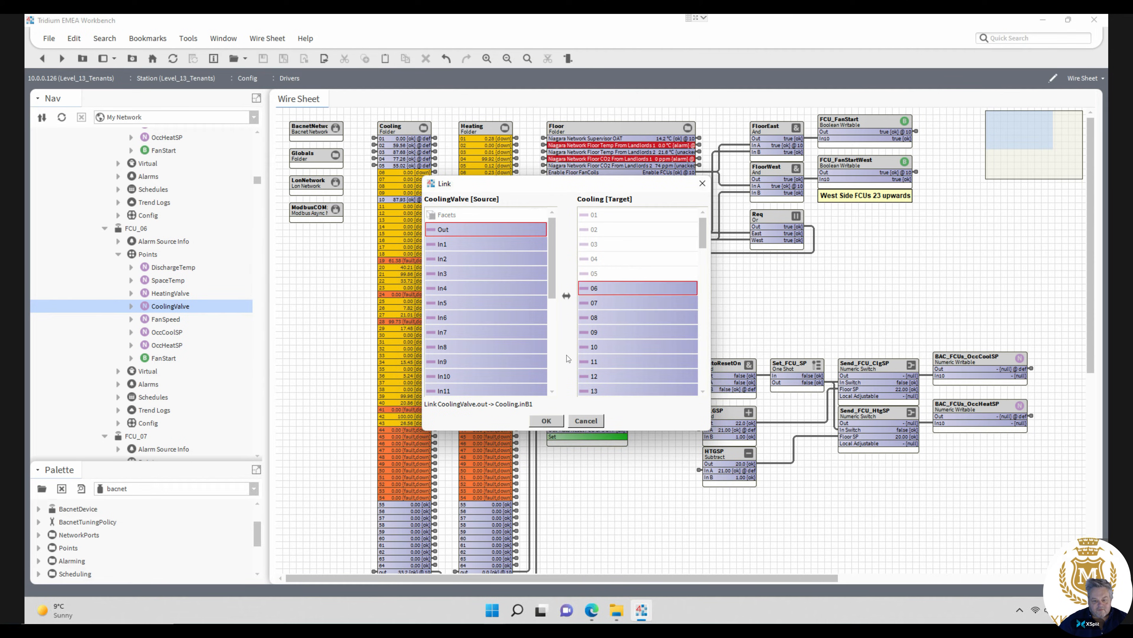
pyautogui.click(546, 420)
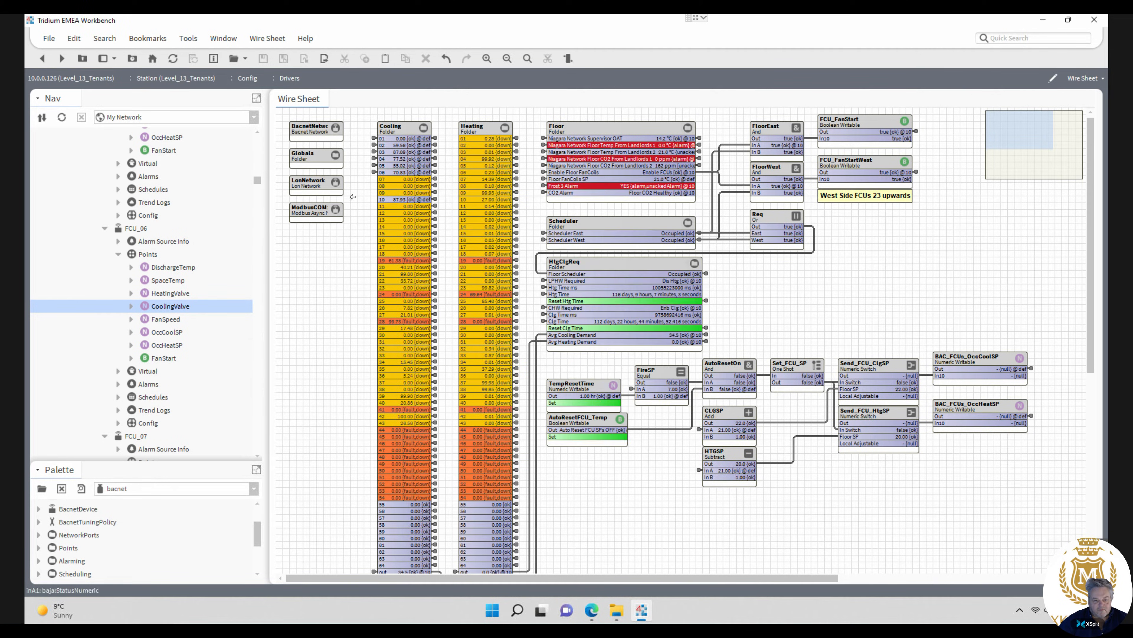
# - Link the Out slot of FCU_07's CoolingValve to slot 07 of the Cooling folder
pyautogui.scroll(-5, 261, 186)
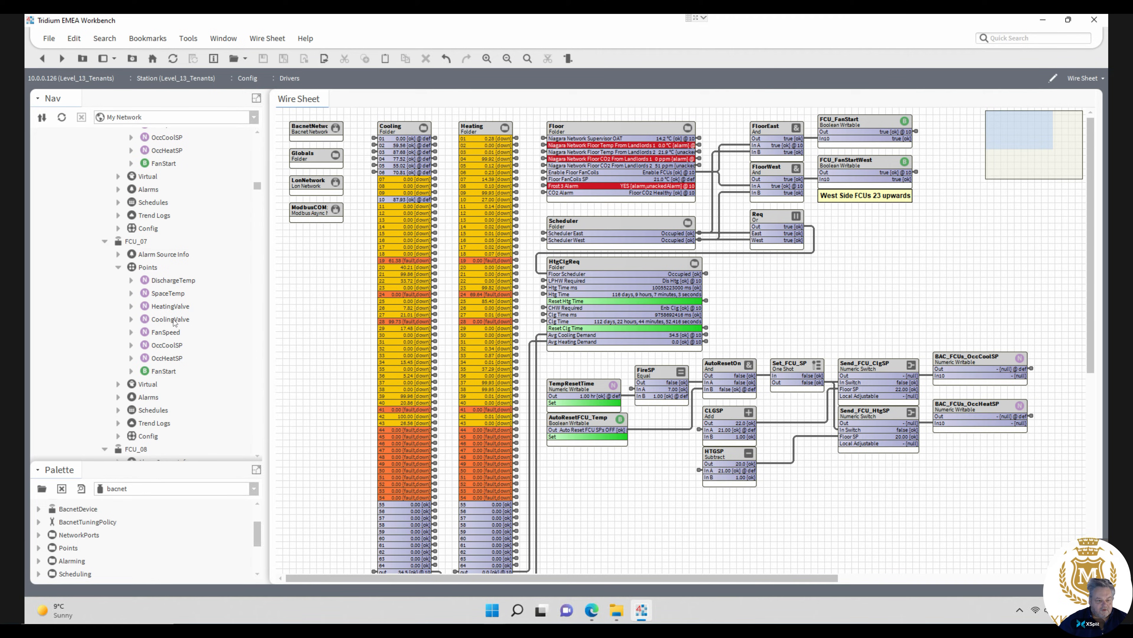
pyautogui.rightClick(174, 323)
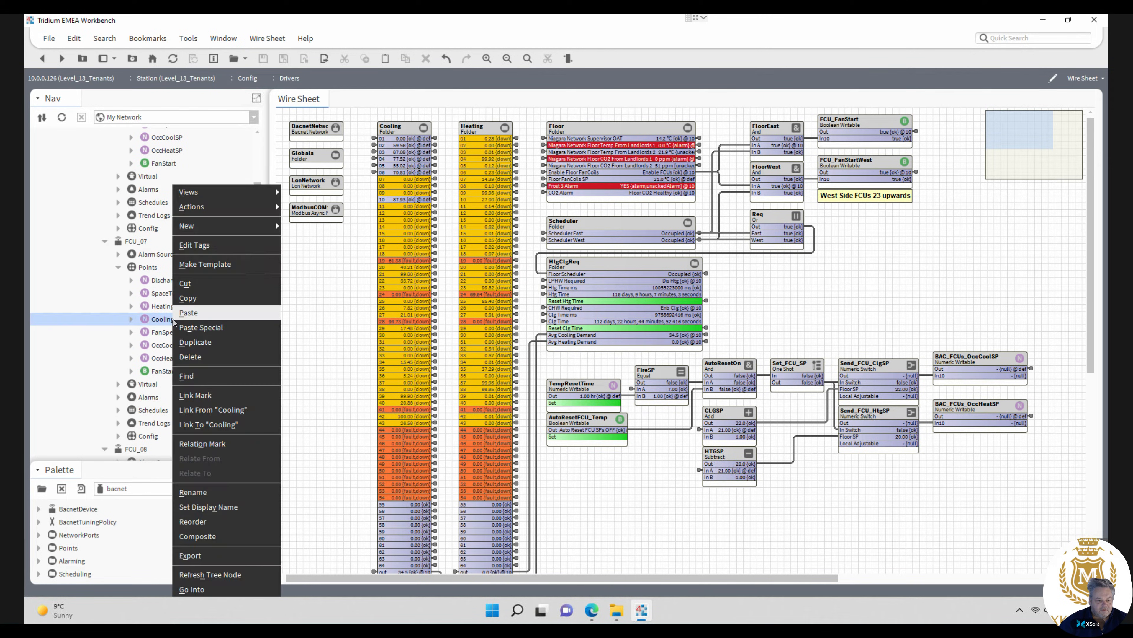
pyautogui.click(228, 430)
pyautogui.click(443, 230)
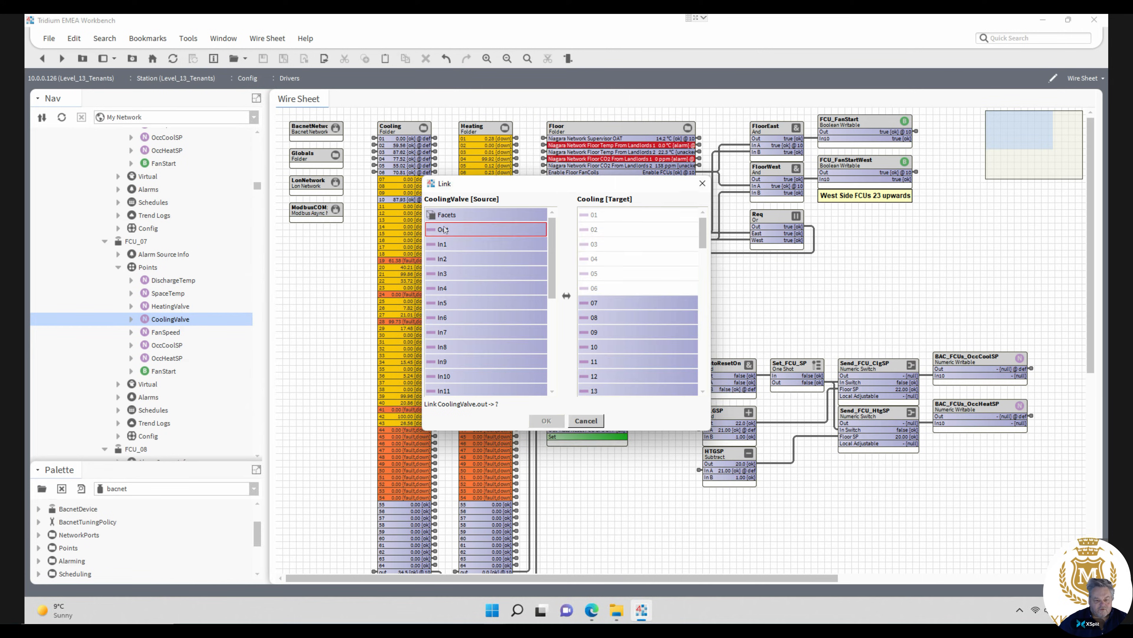
pyautogui.click(607, 303)
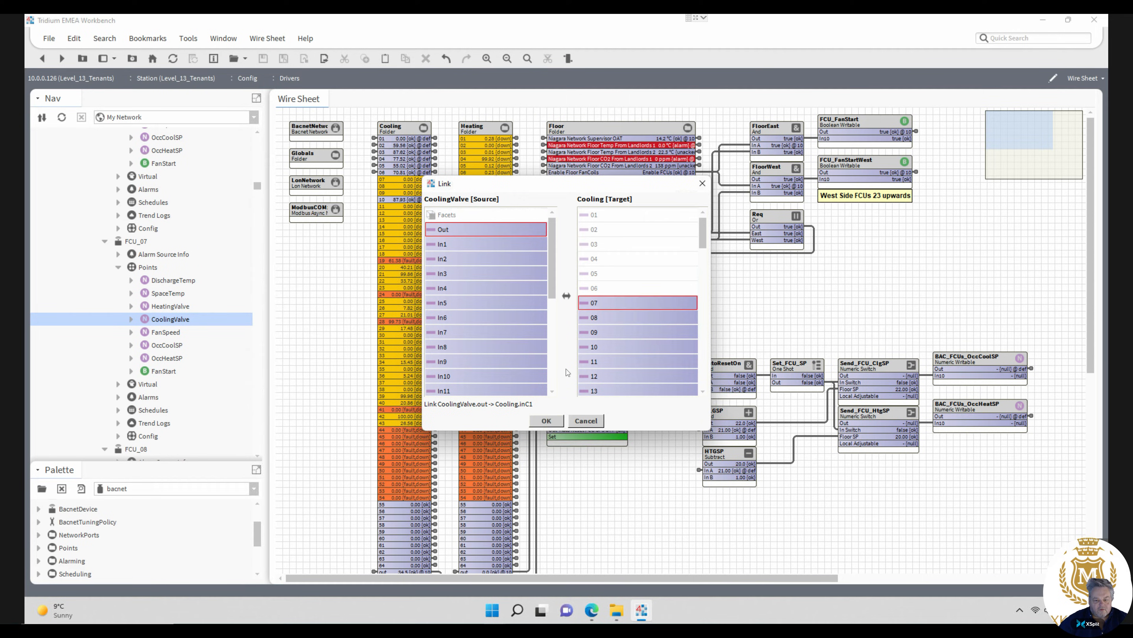
pyautogui.click(547, 420)
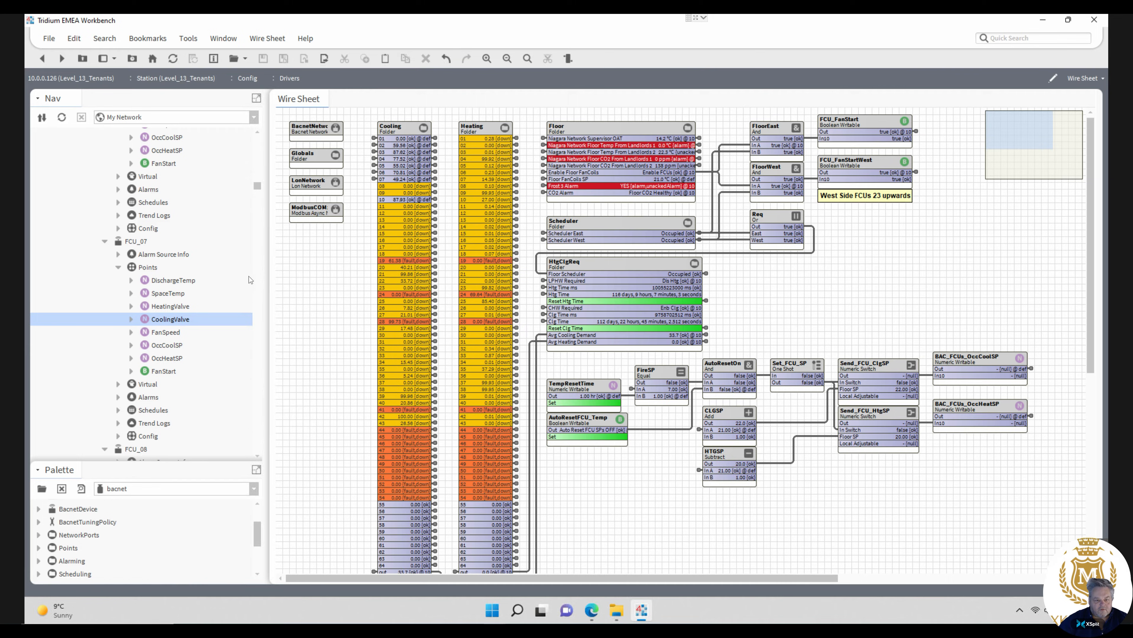
# - Link the Out slot of FCU_08's CoolingValve to slot 08 of the Cooling folder
pyautogui.moveTo(259, 190); pyautogui.dragTo(258, 193)
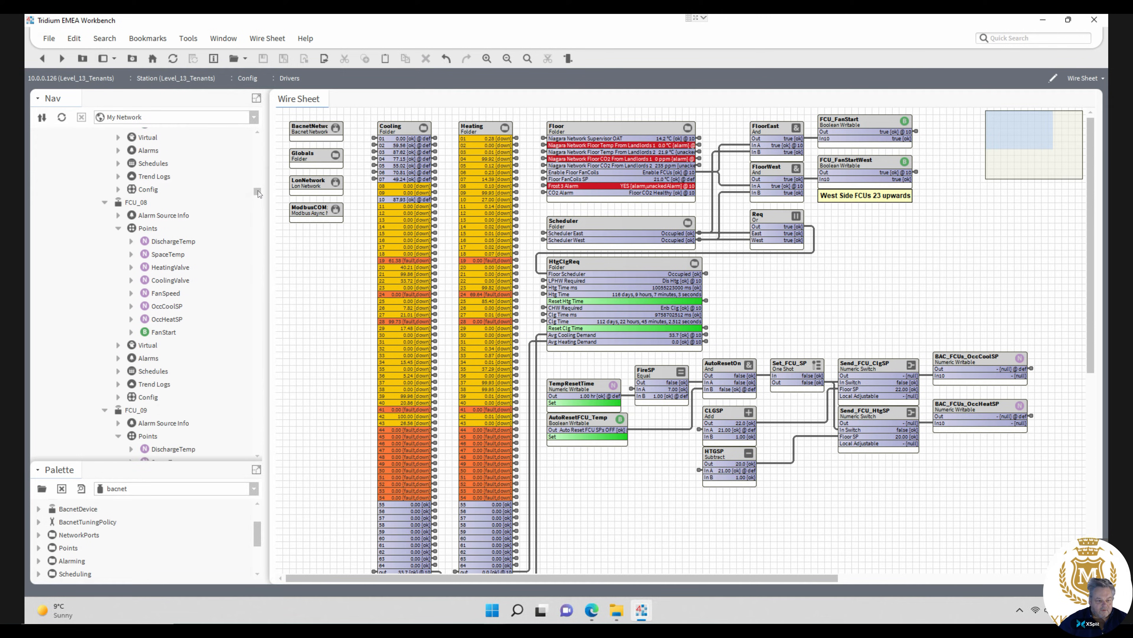
pyautogui.rightClick(170, 280)
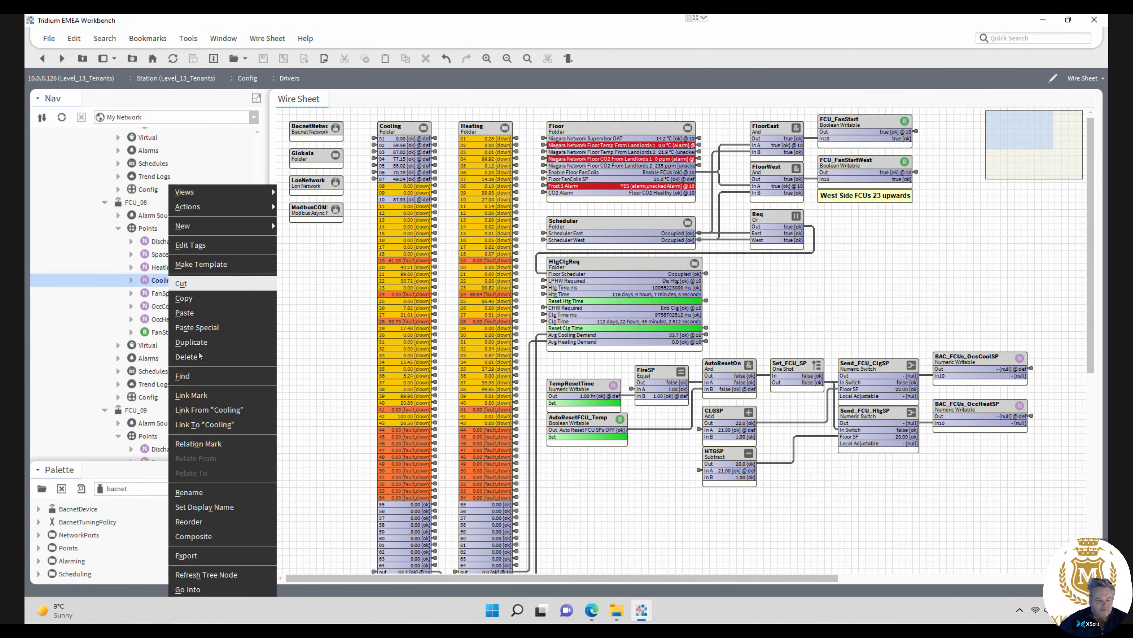
pyautogui.click(210, 424)
pyautogui.click(442, 230)
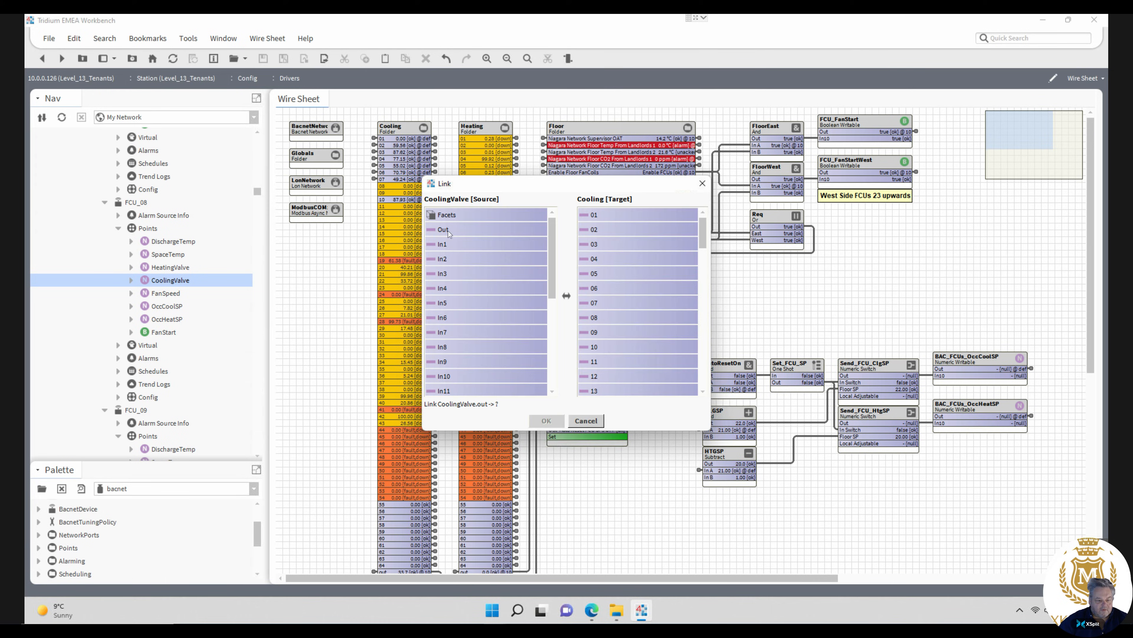
pyautogui.click(595, 318)
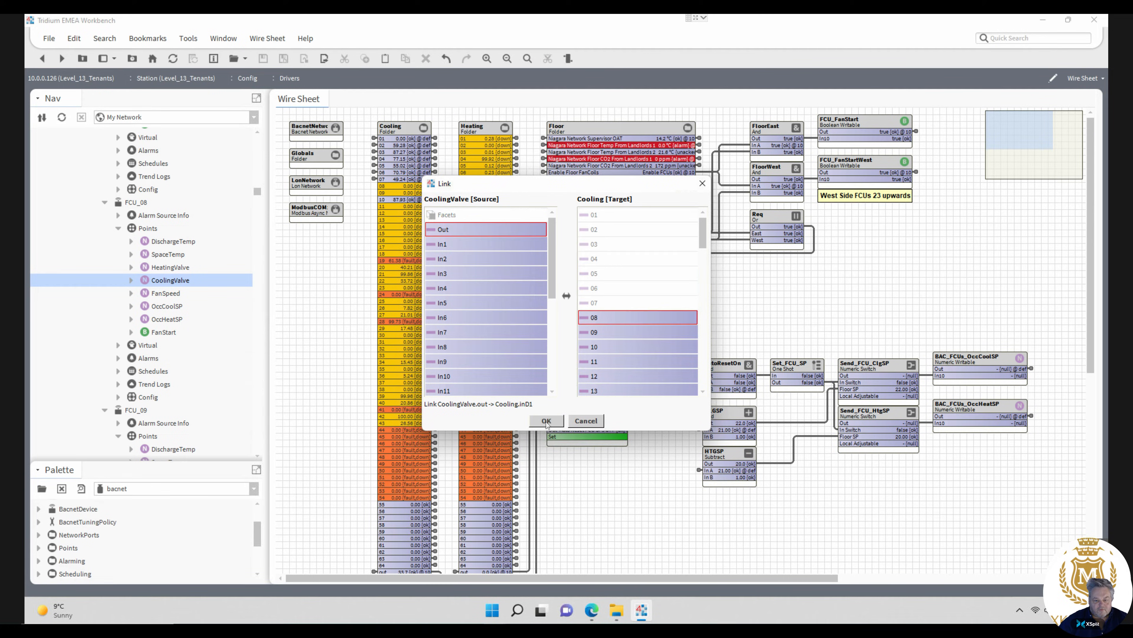
pyautogui.click(554, 421)
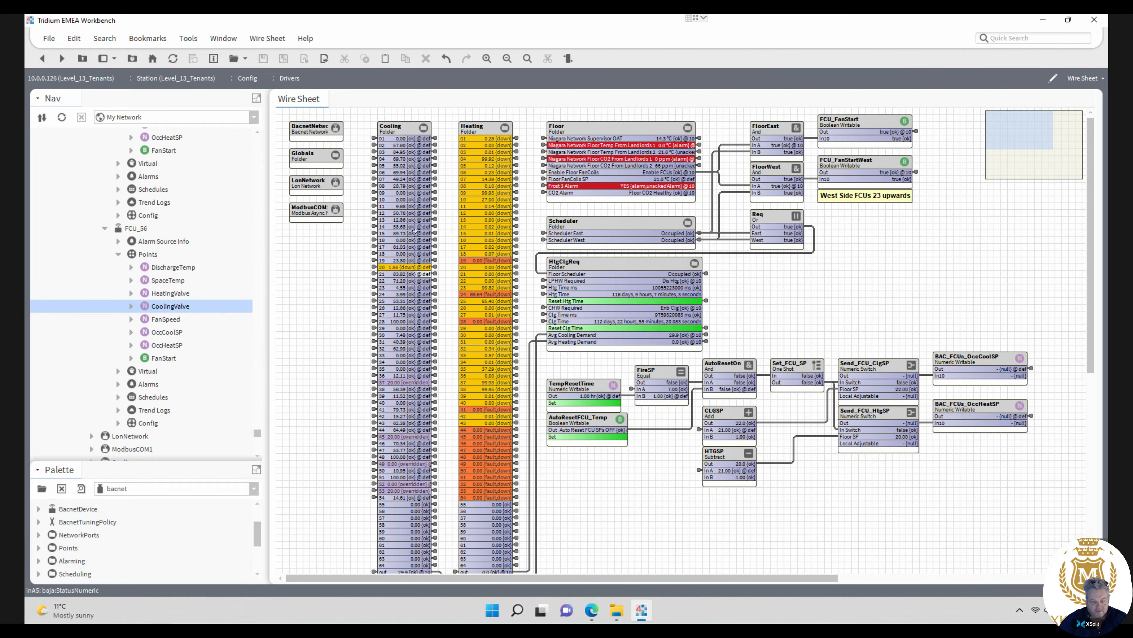
# - Examine the linked slots of the Heating and Cooling folders on the Drivers wire sheet for overridden valves
pyautogui.click(479, 131)
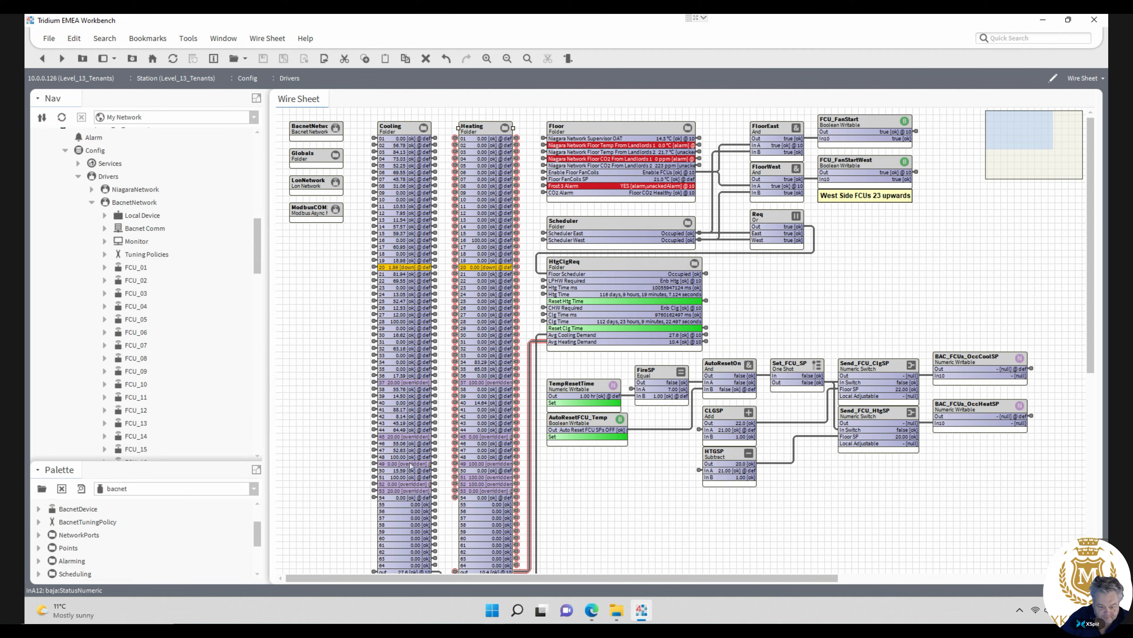
pyautogui.click(392, 478)
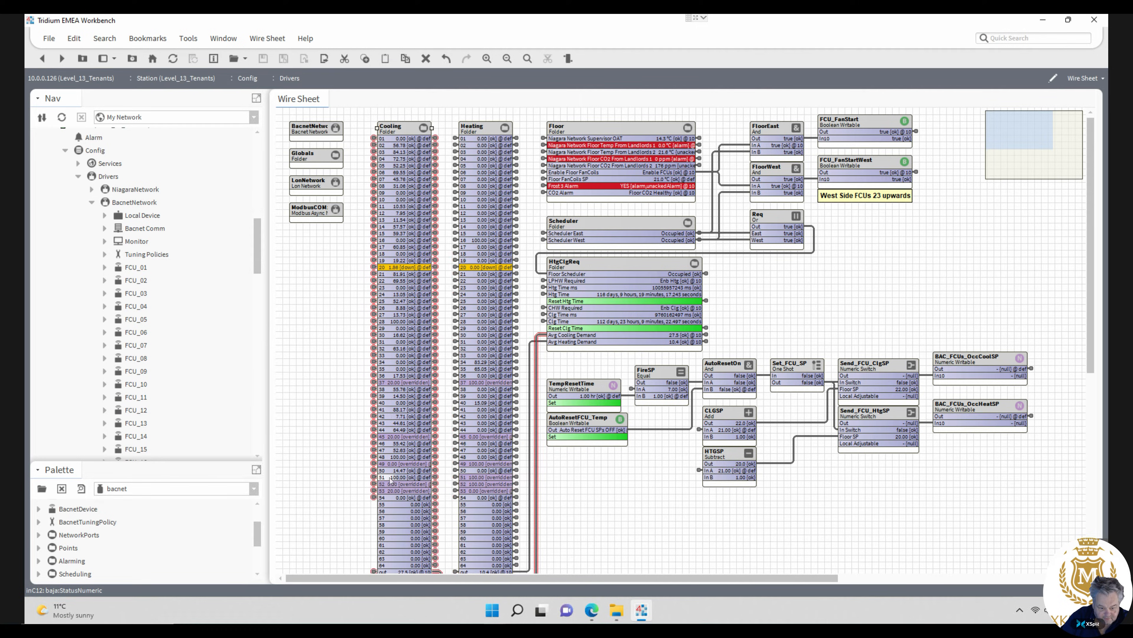
pyautogui.click(375, 481)
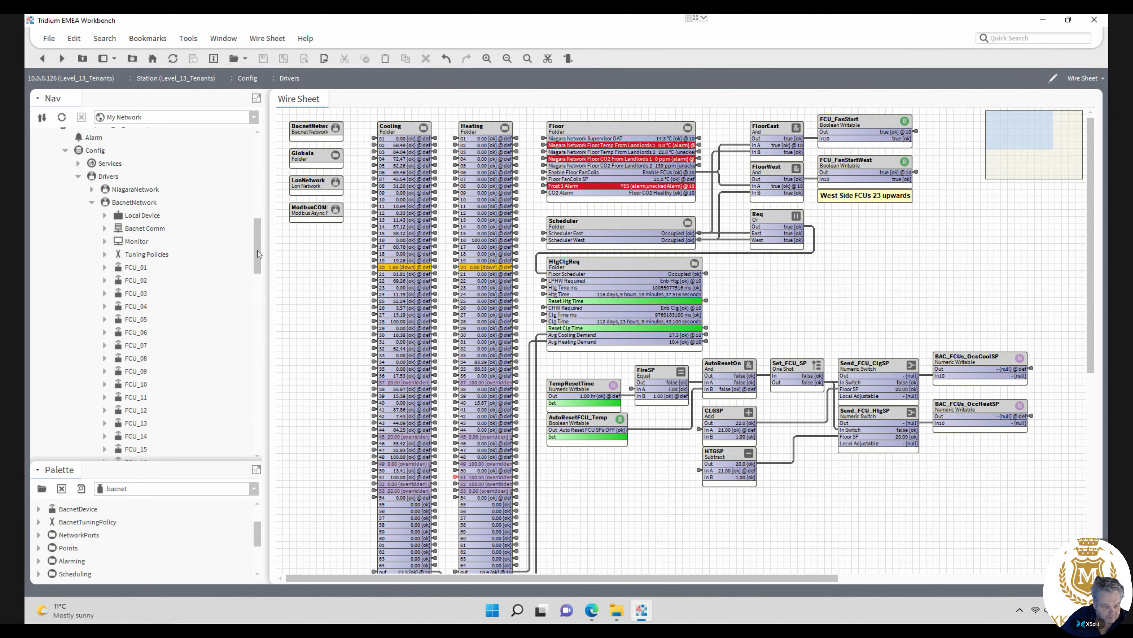
# - Open the wire sheet of FCU_53's Points under the BacnetNetwork
pyautogui.moveTo(257, 309); pyautogui.dragTo(258, 354)
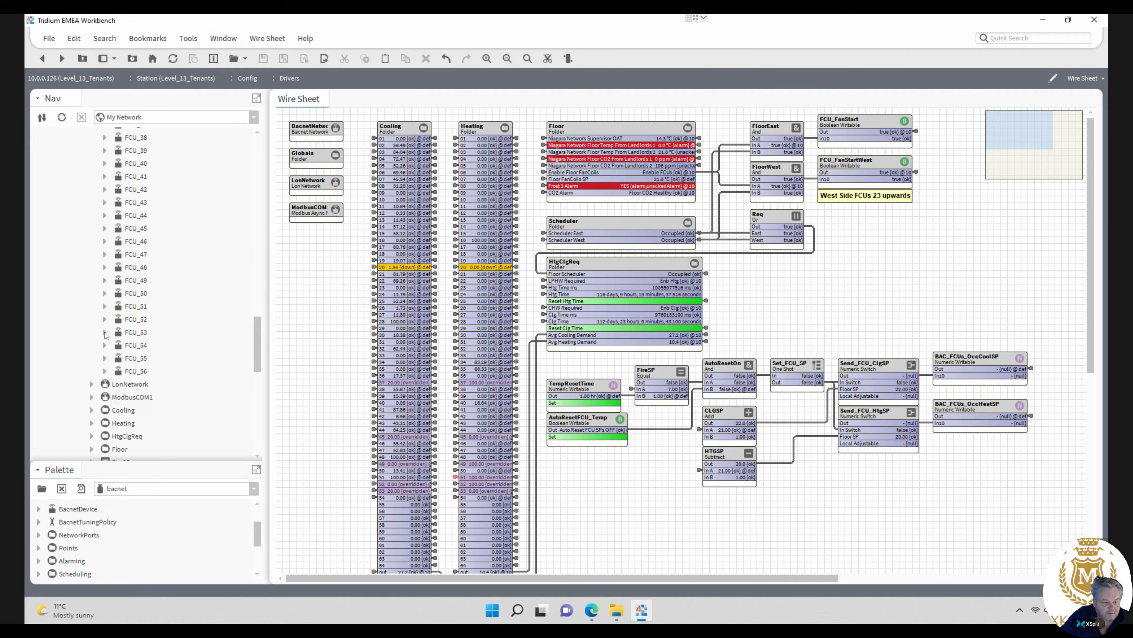
pyautogui.doubleClick(127, 332)
pyautogui.rightClick(143, 281)
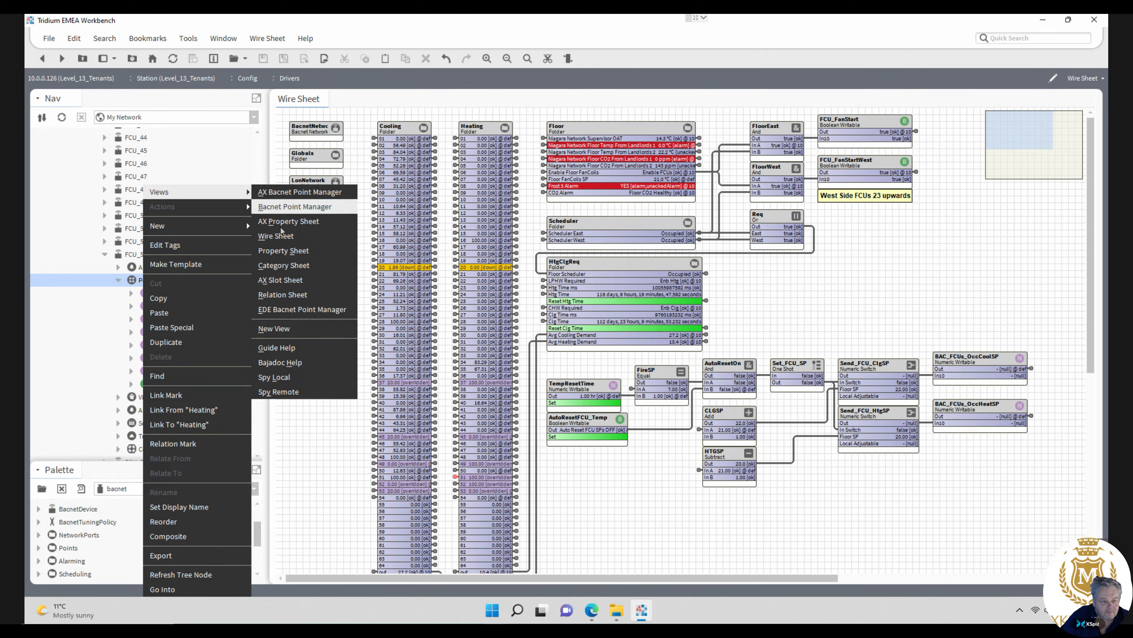
pyautogui.click(280, 239)
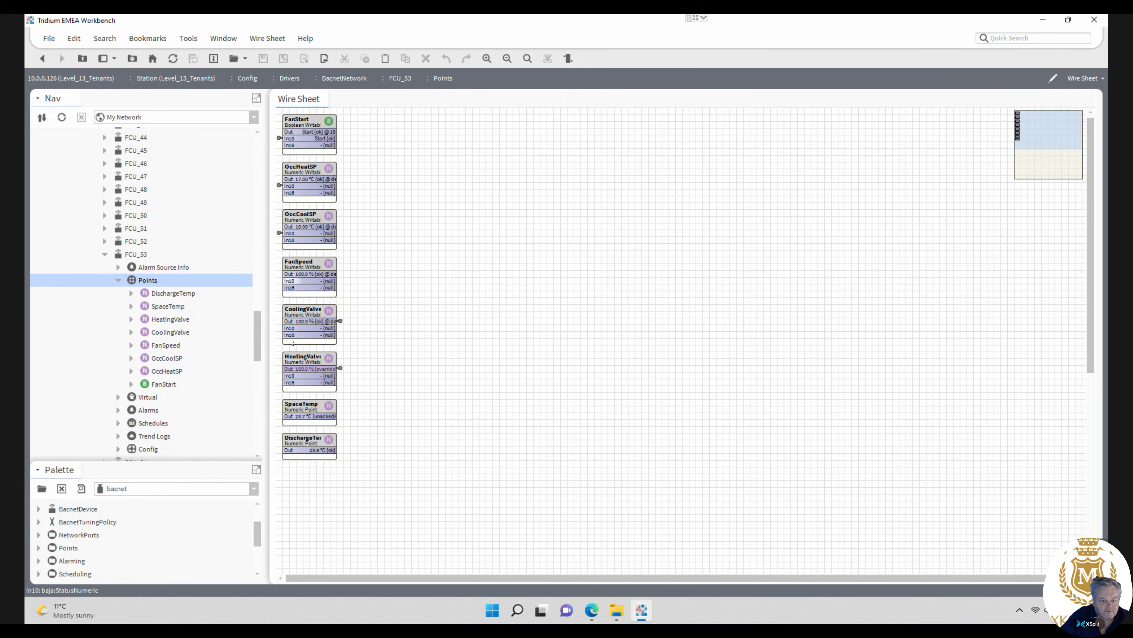
# - Release FCU_53's HeatingValve with the Emergency Auto action and return to the Drivers wire sheet
pyautogui.rightClick(306, 363)
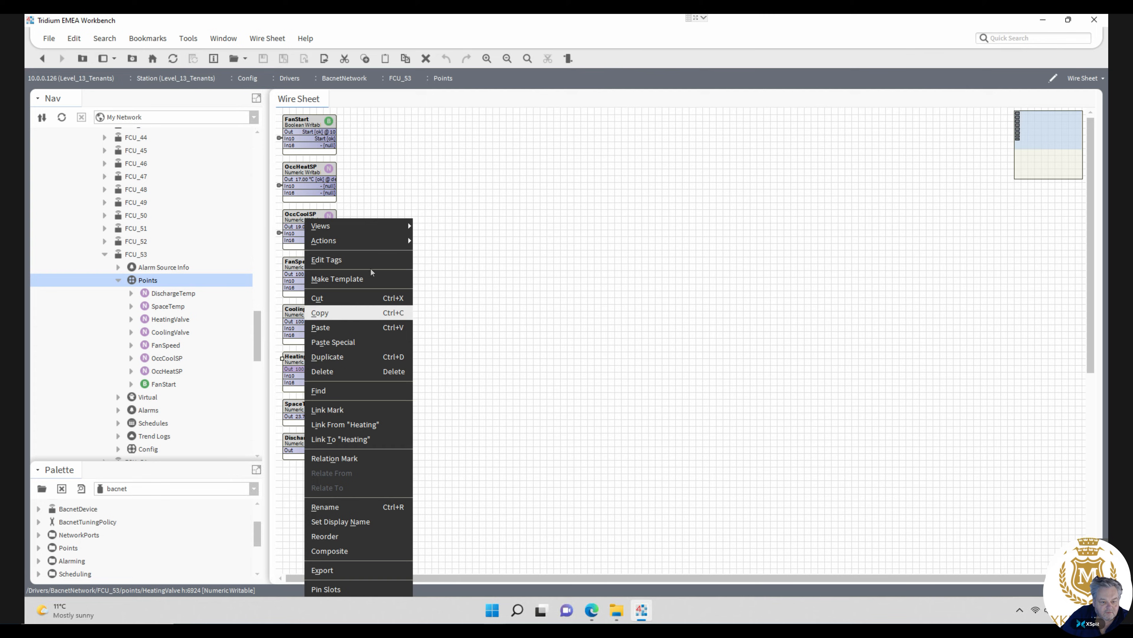
pyautogui.moveTo(384, 240)
pyautogui.click(447, 258)
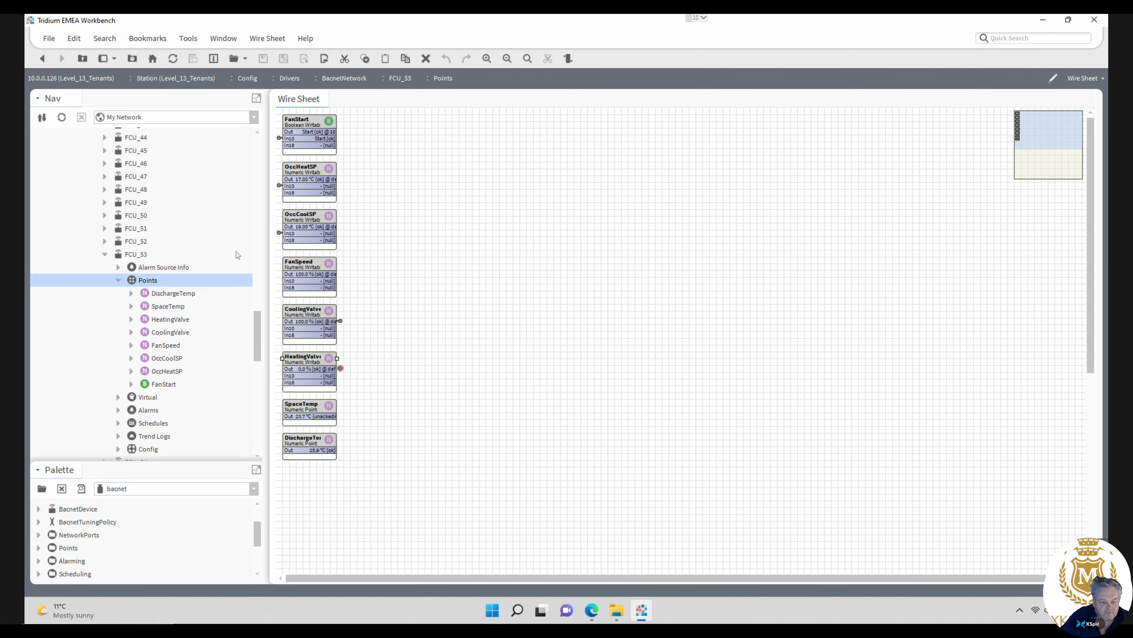
pyautogui.click(42, 58)
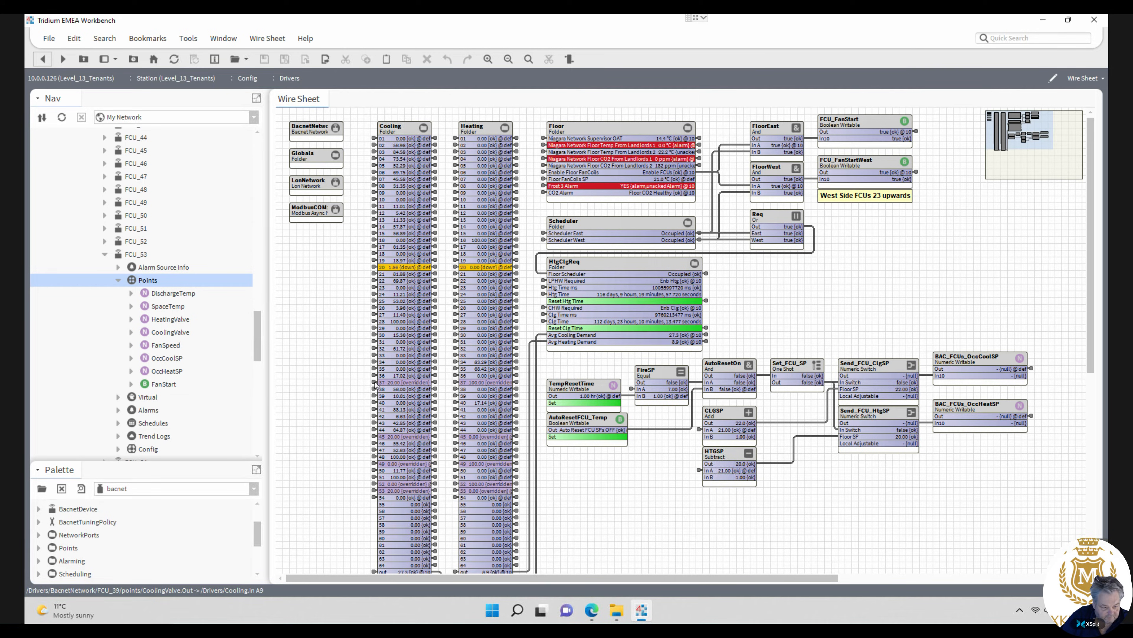
# - Release FCU_39's CoolingValve from override with the Emergency Auto action
pyautogui.moveTo(258, 327); pyautogui.dragTo(258, 310)
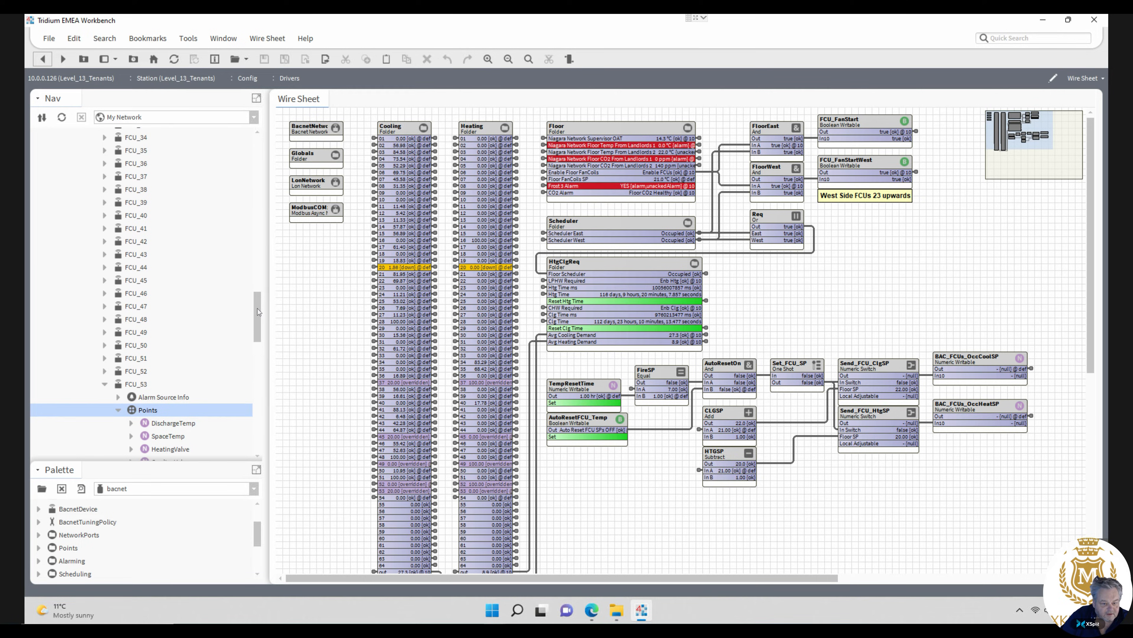
pyautogui.click(105, 203)
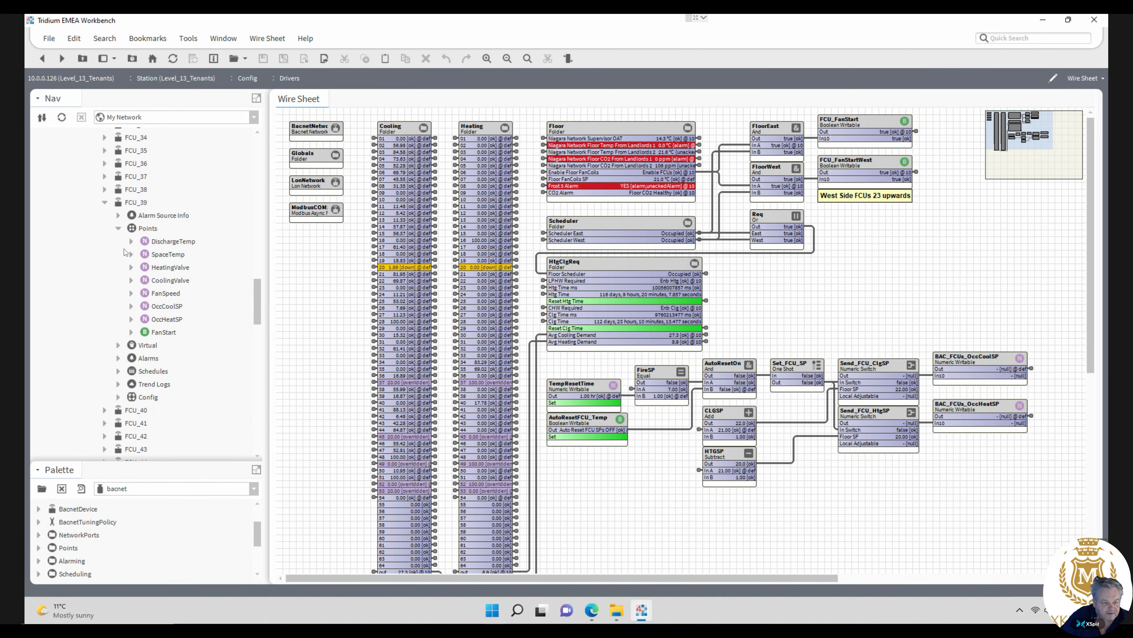
pyautogui.rightClick(166, 281)
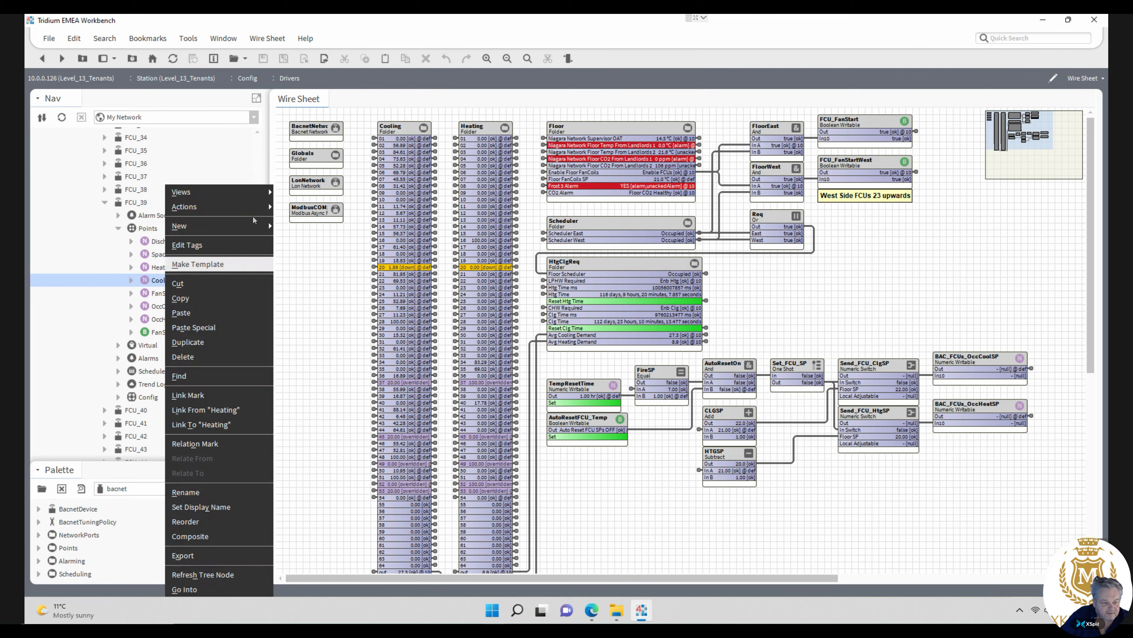
pyautogui.moveTo(259, 207)
pyautogui.click(306, 221)
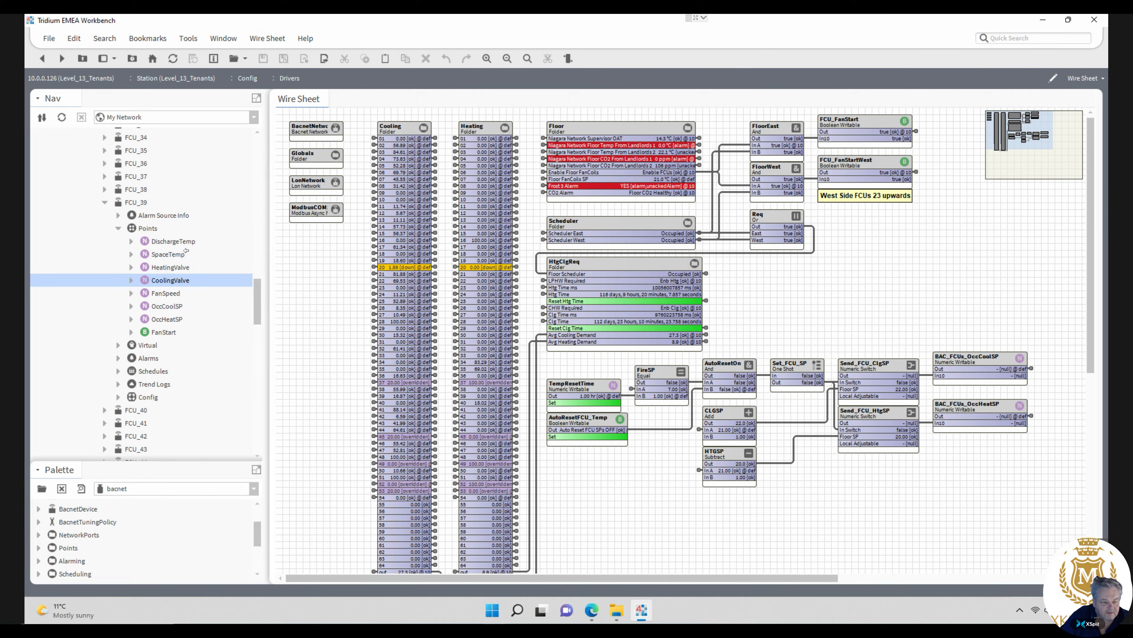
# - Release FCU_39's HeatingValve with the Emergency Auto action and collapse that device in the tree
pyautogui.click(174, 267)
pyautogui.rightClick(174, 267)
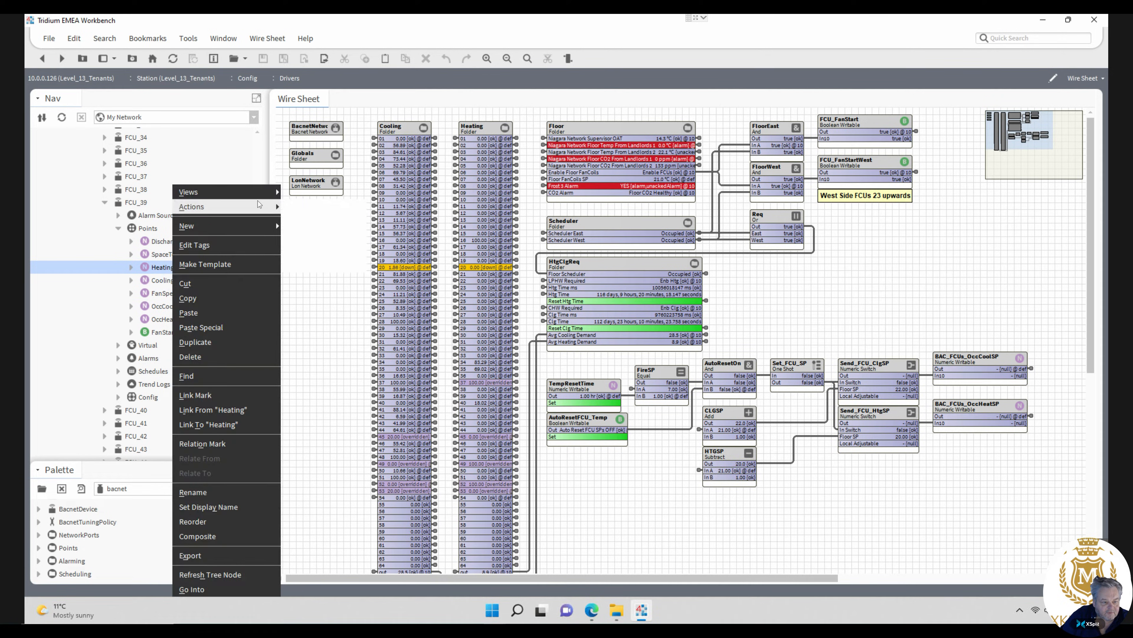
pyautogui.moveTo(257, 207)
pyautogui.click(312, 221)
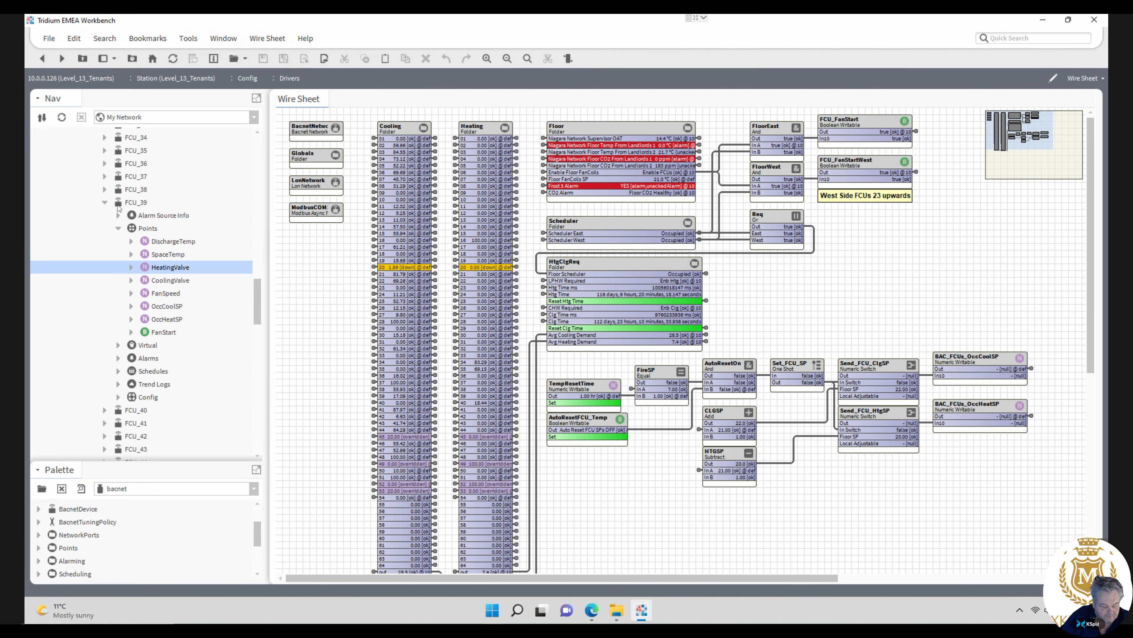
pyautogui.click(104, 203)
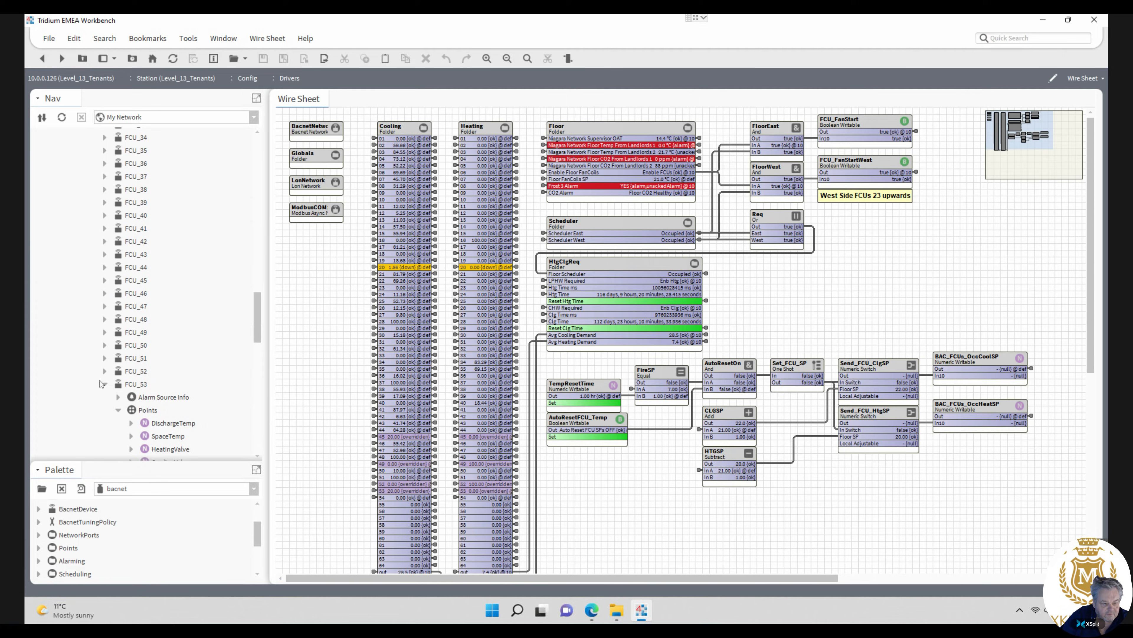
# - Release FCU_47's HeatingValve from override with the Emergency Auto action
pyautogui.click(105, 306)
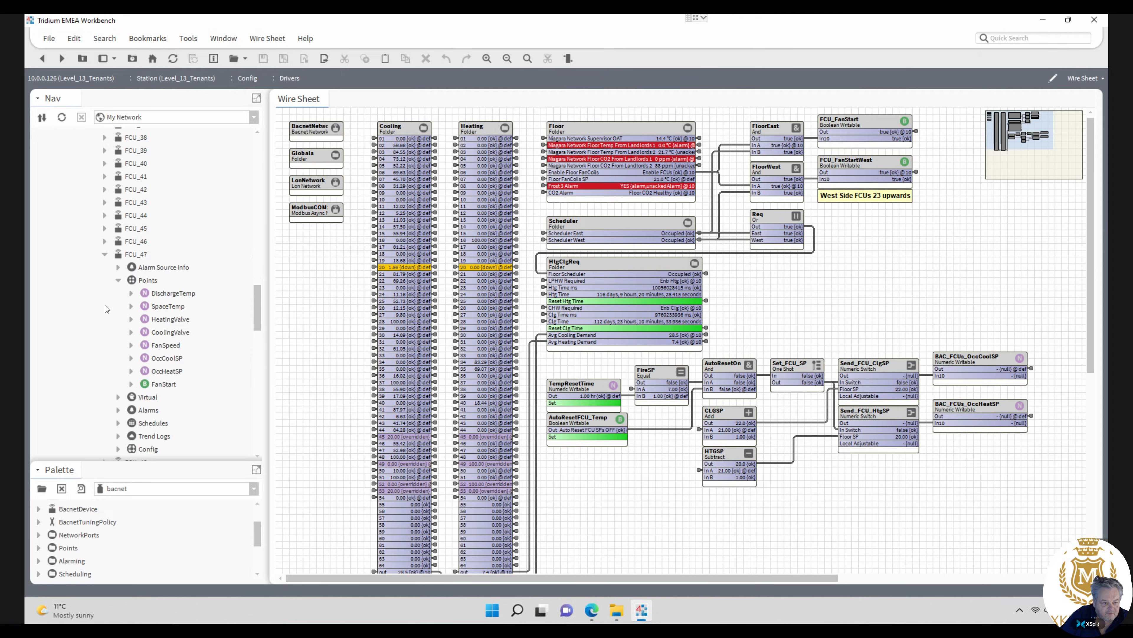
pyautogui.rightClick(168, 322)
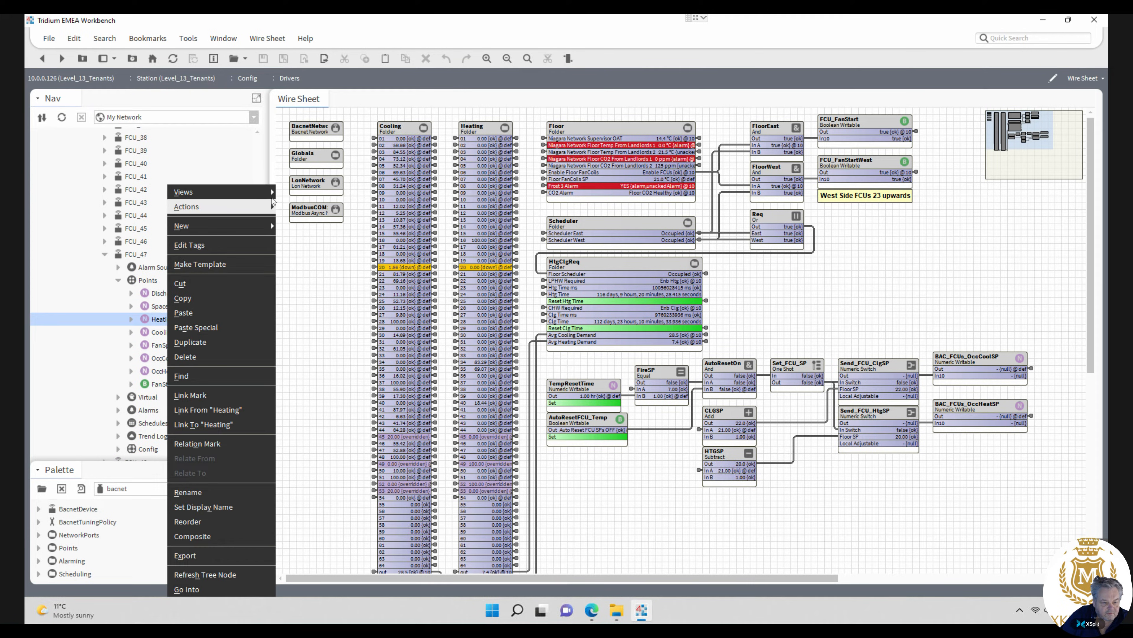
pyautogui.moveTo(269, 207)
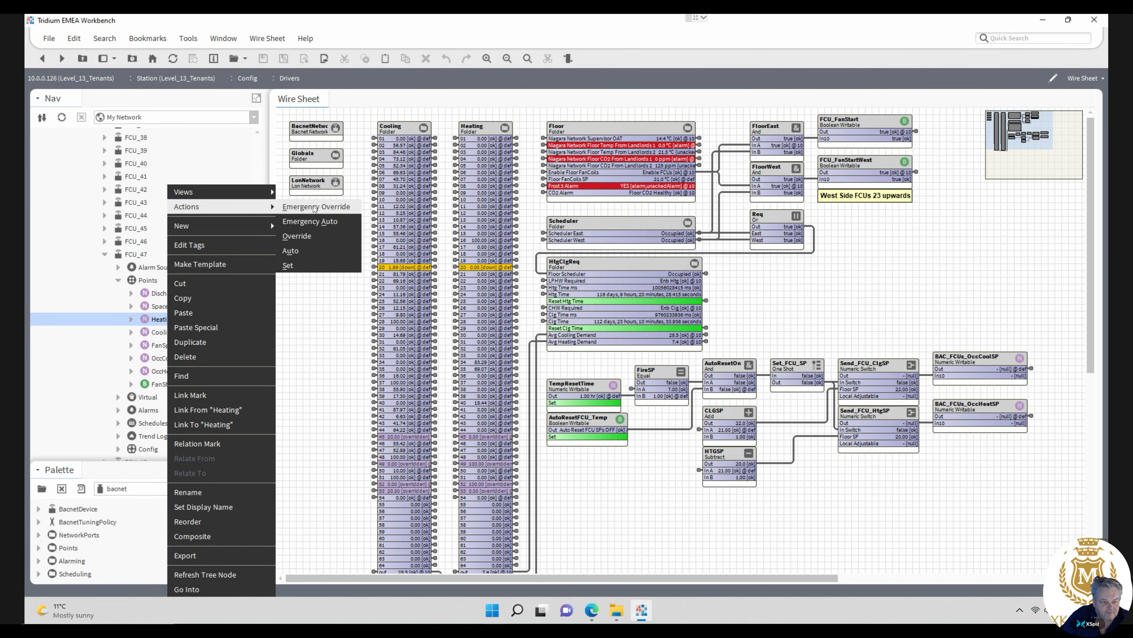
pyautogui.click(272, 208)
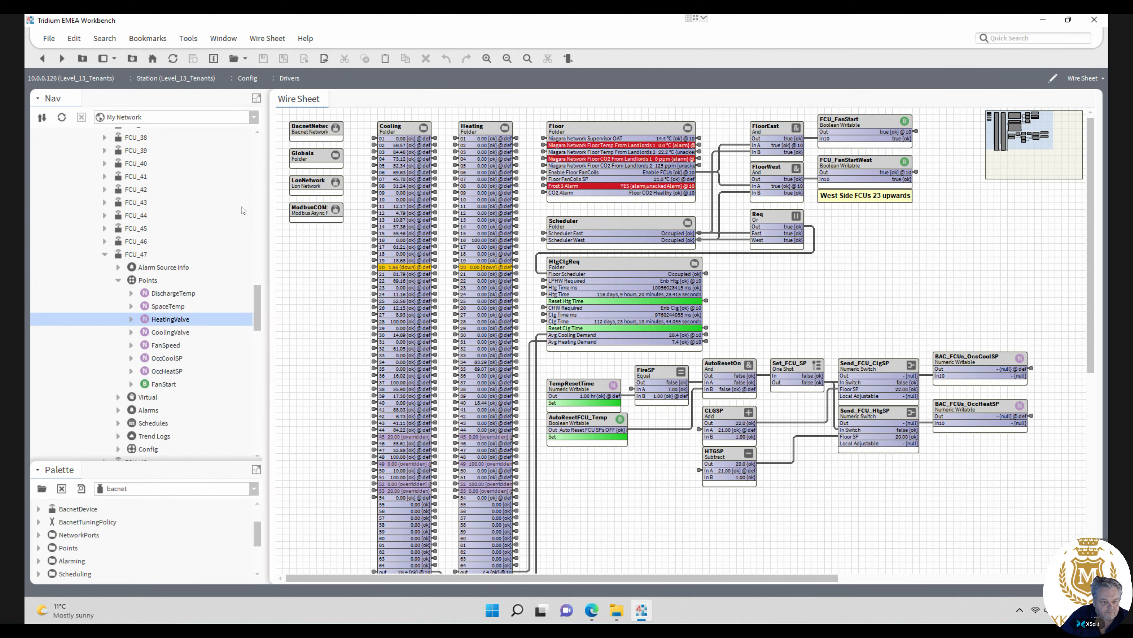
pyautogui.rightClick(167, 321)
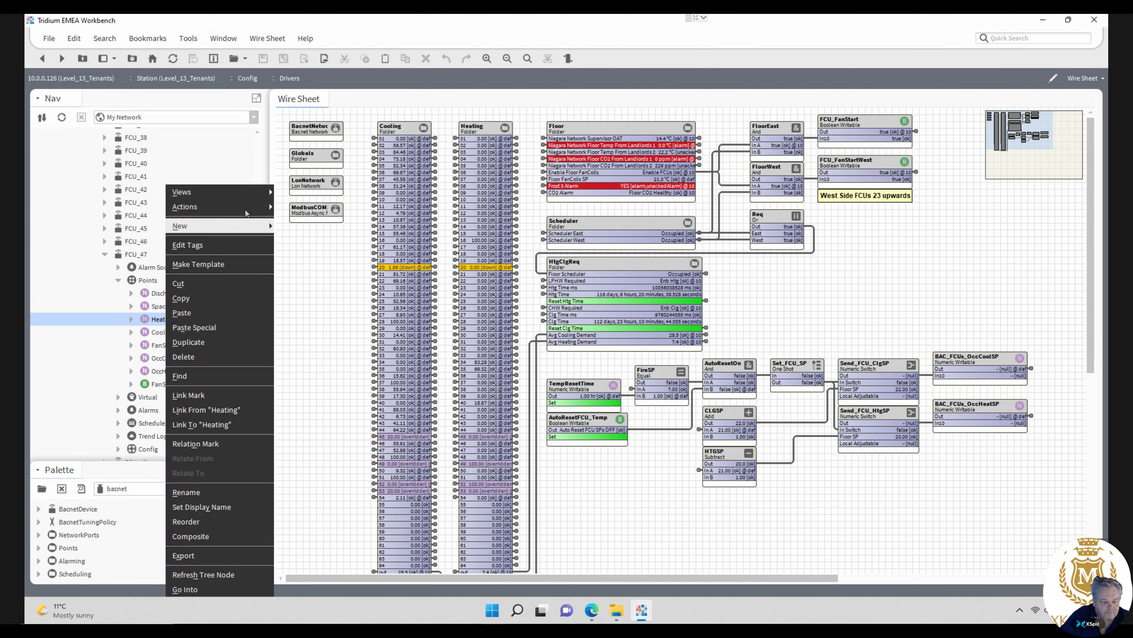
pyautogui.moveTo(250, 207)
pyautogui.click(302, 224)
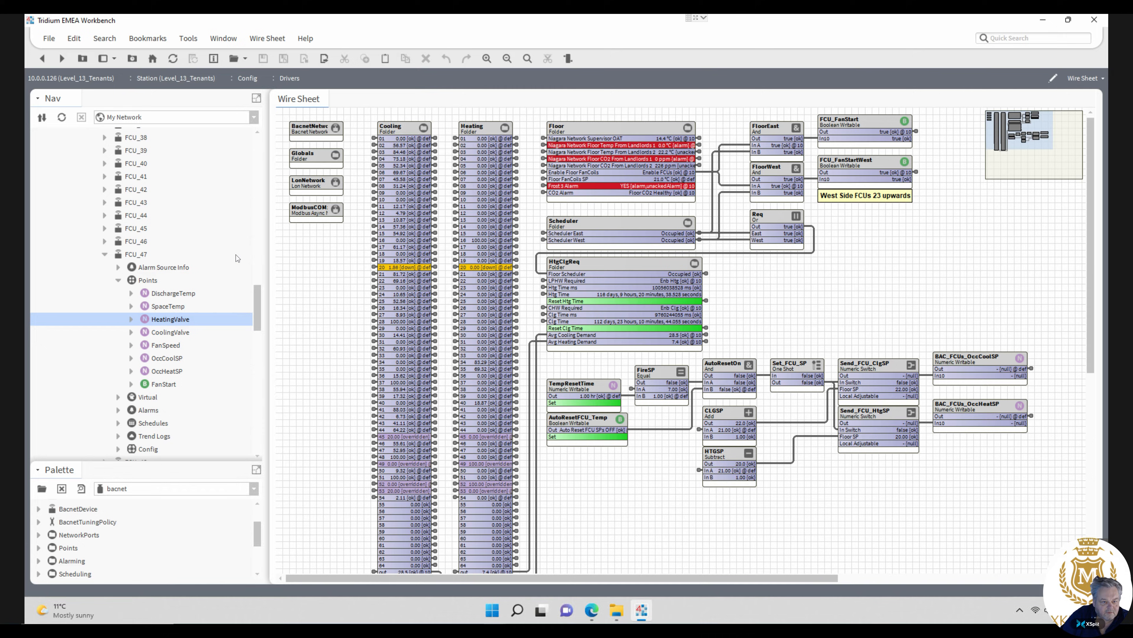
# - Release FCU_47's CoolingValve with the Emergency Auto action and collapse that device in the tree
pyautogui.rightClick(162, 332)
pyautogui.moveTo(235, 209)
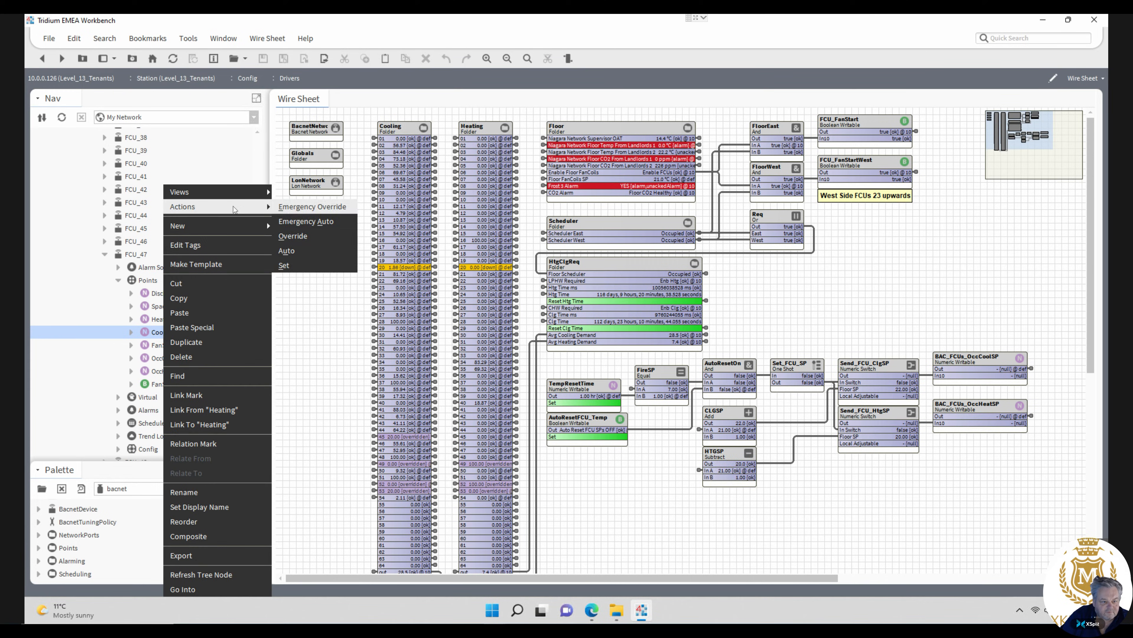
pyautogui.click(311, 220)
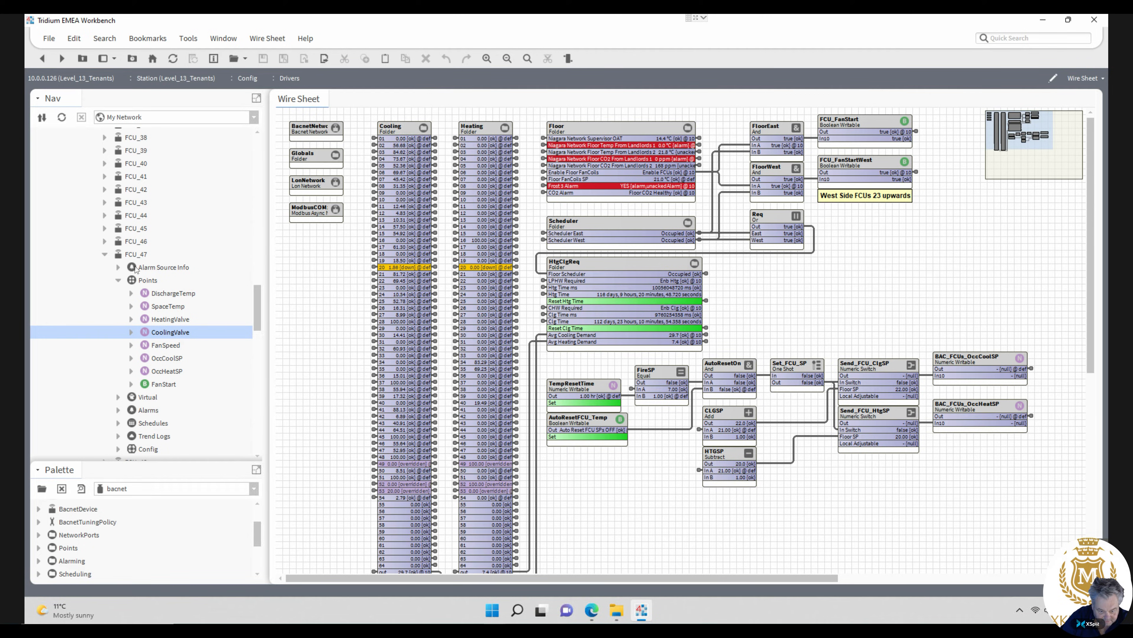
pyautogui.click(104, 254)
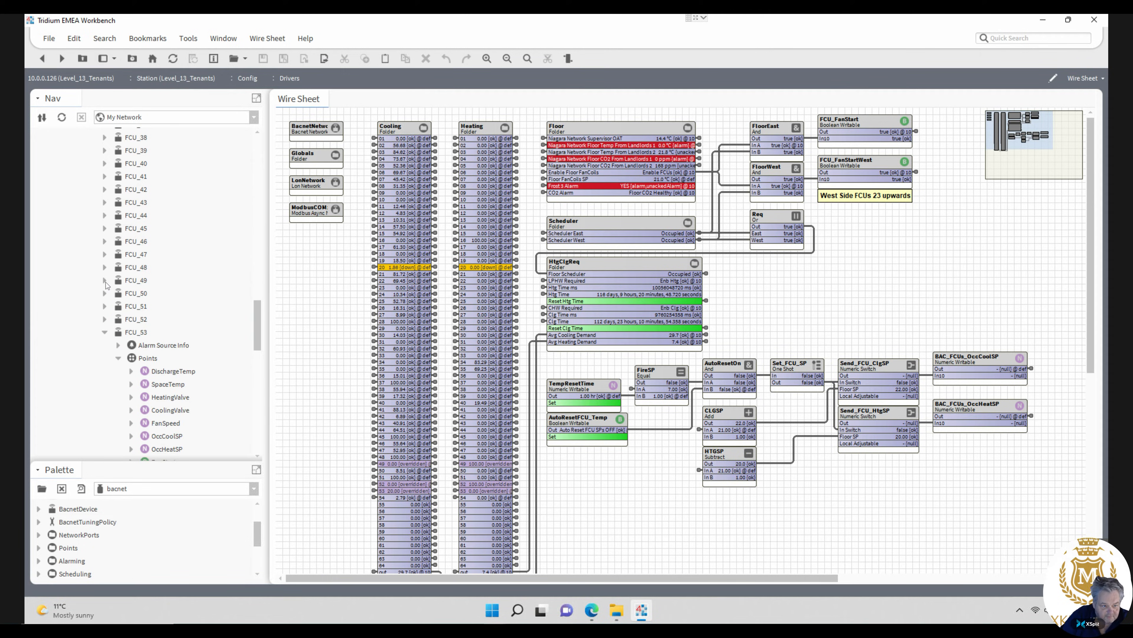
# - Release FCU_49's HeatingValve and CoolingValve with the Emergency Auto action and collapse that device in the tree
pyautogui.click(105, 280)
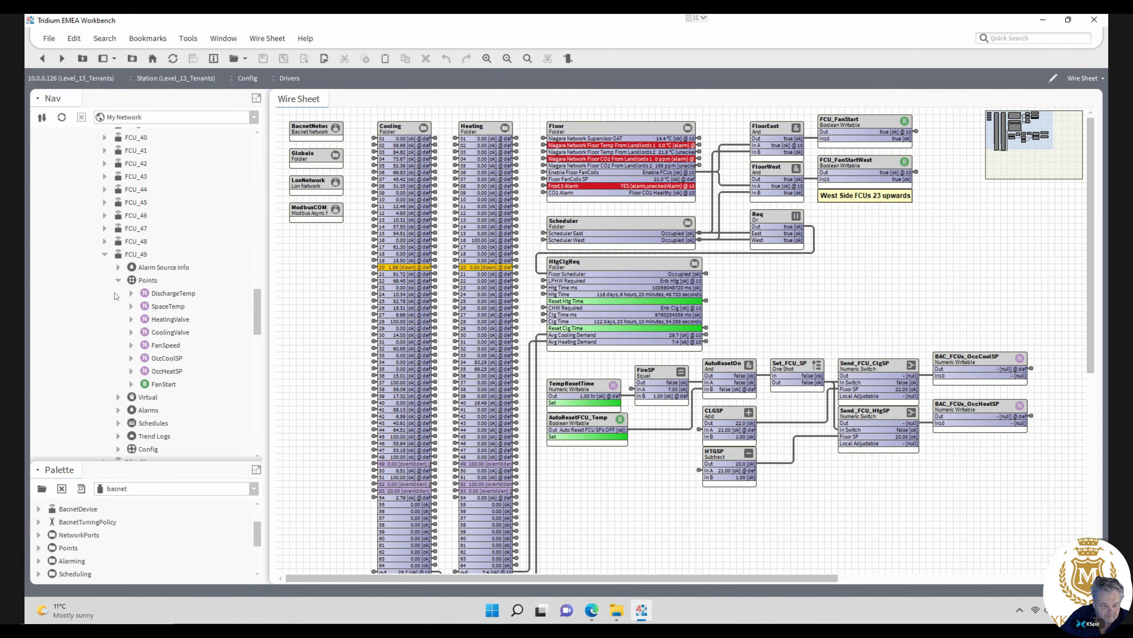
pyautogui.rightClick(172, 321)
pyautogui.moveTo(274, 207)
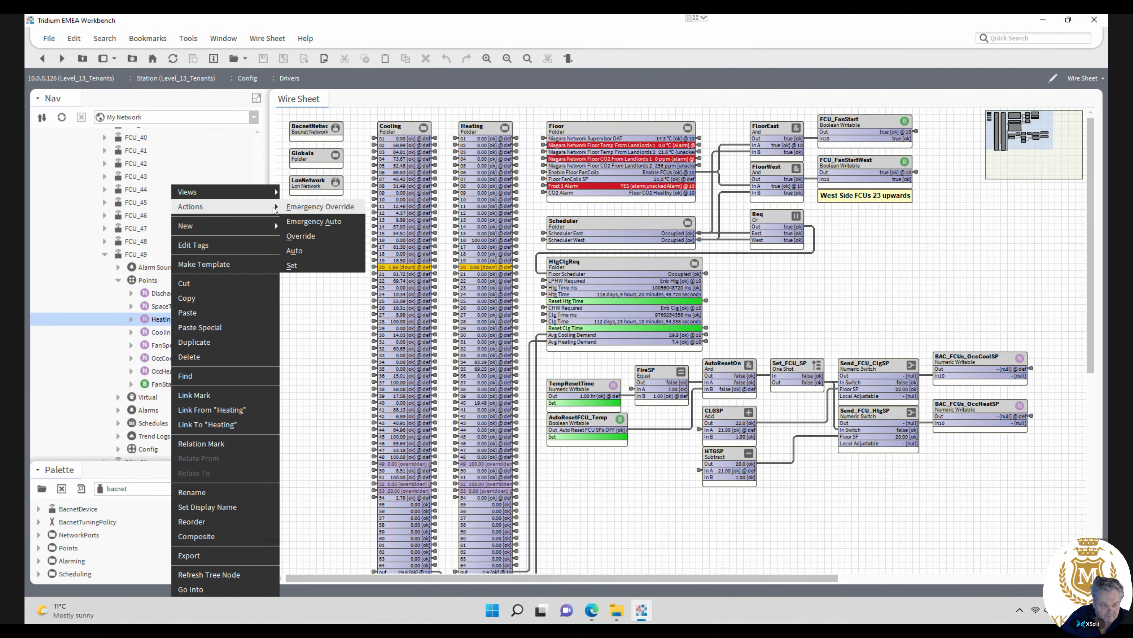
pyautogui.click(303, 224)
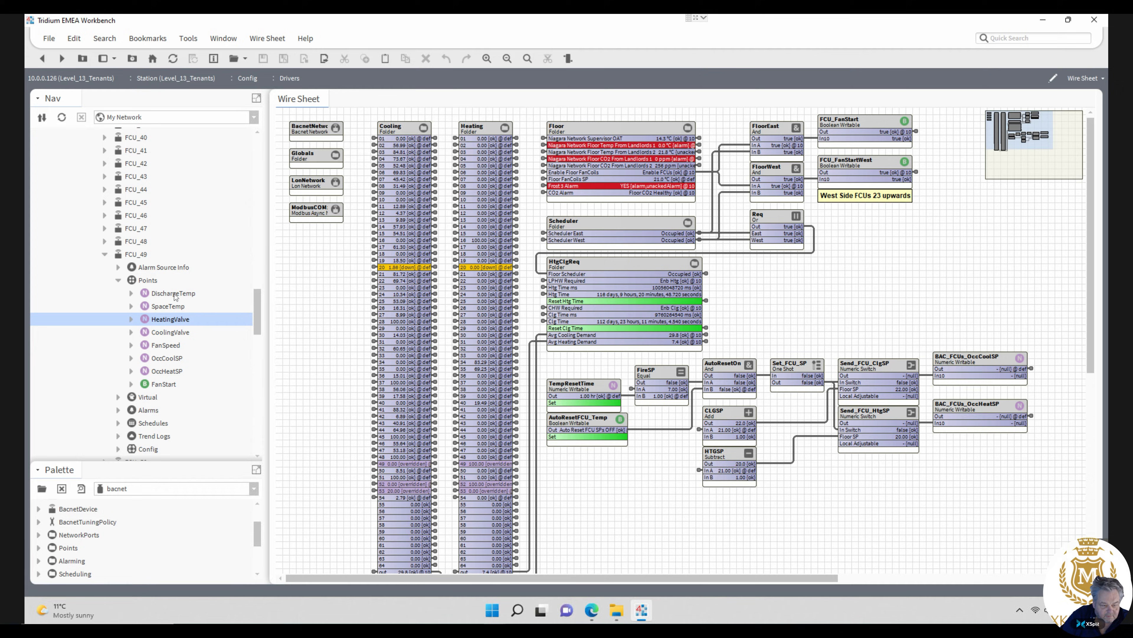
pyautogui.rightClick(171, 333)
pyautogui.moveTo(250, 207)
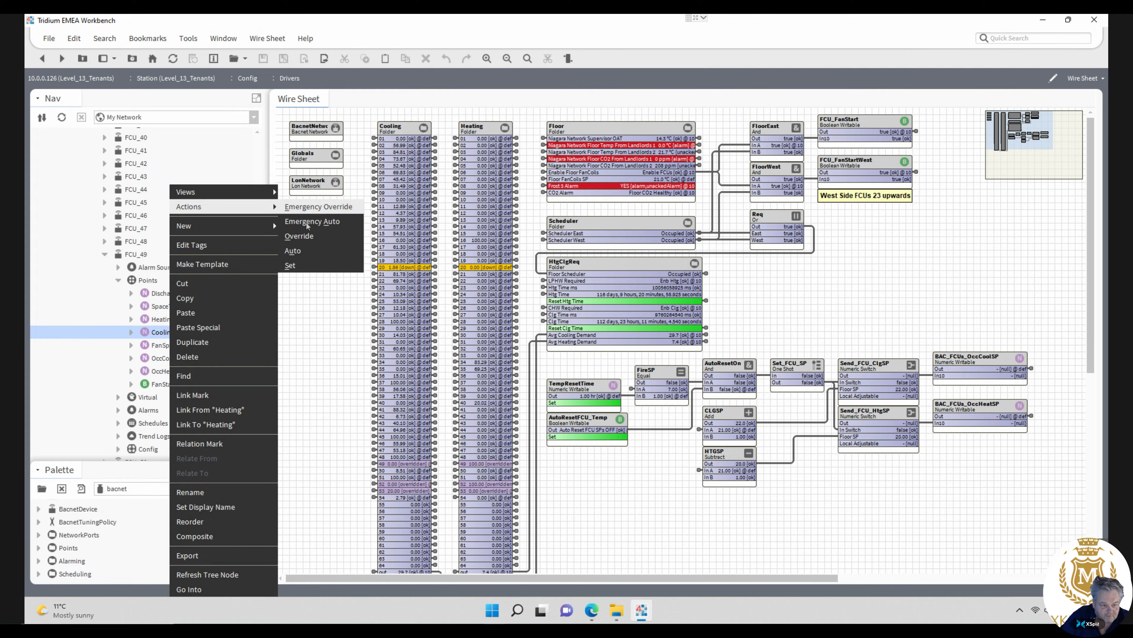
pyautogui.click(307, 222)
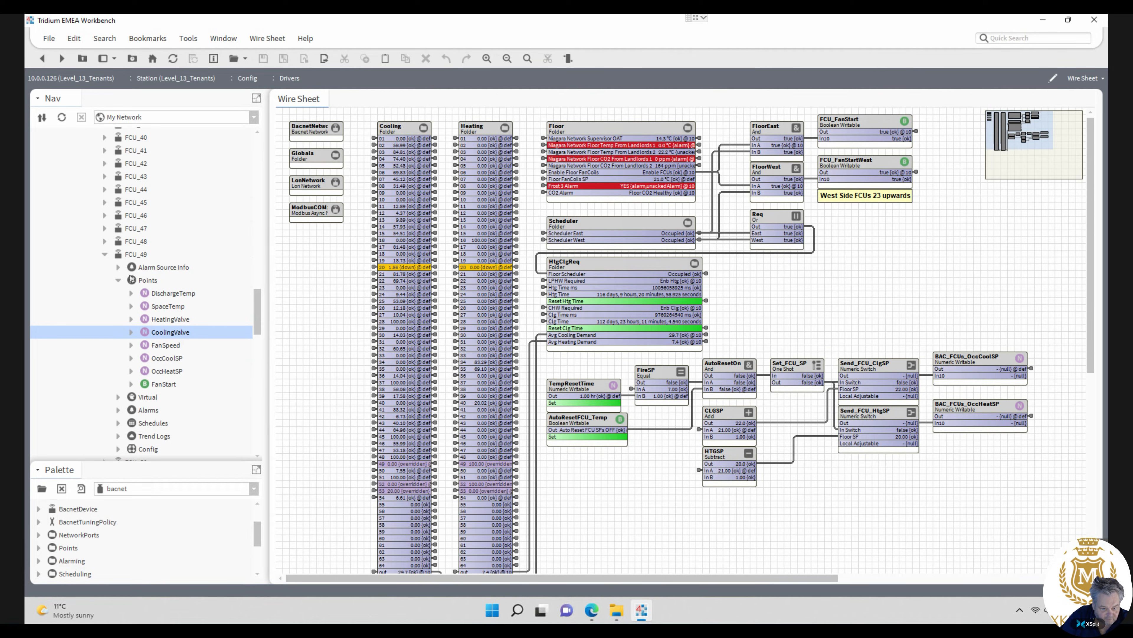
pyautogui.click(104, 255)
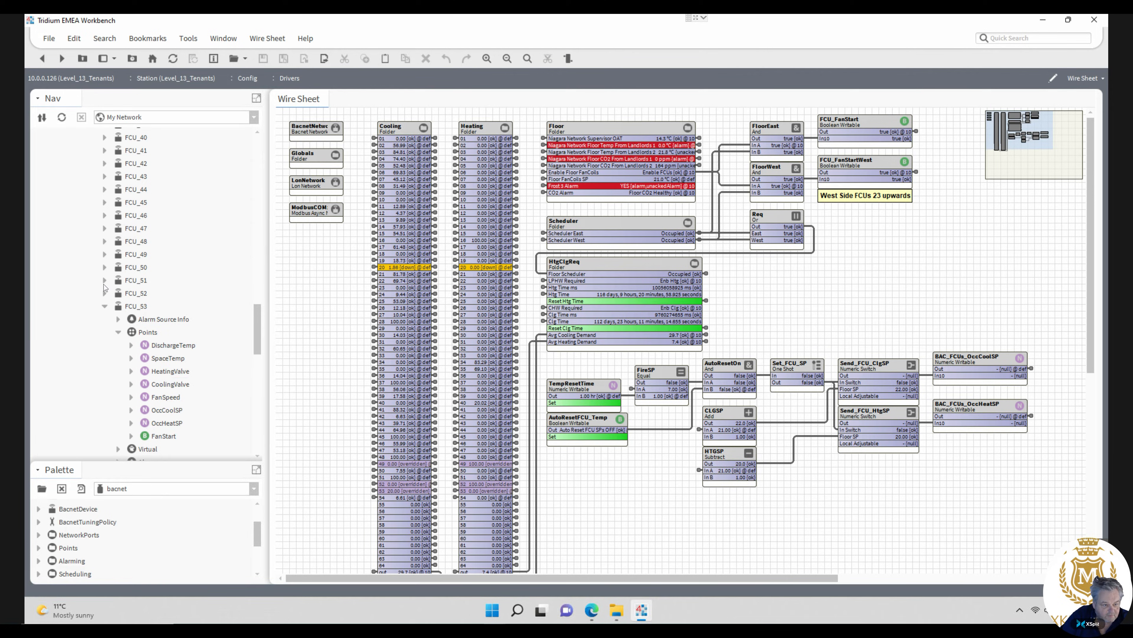
# - Release FCU_51's HeatingValve and CoolingValve from override, and collapse FCU_51 and FCU_53 in the tree
pyautogui.click(104, 283)
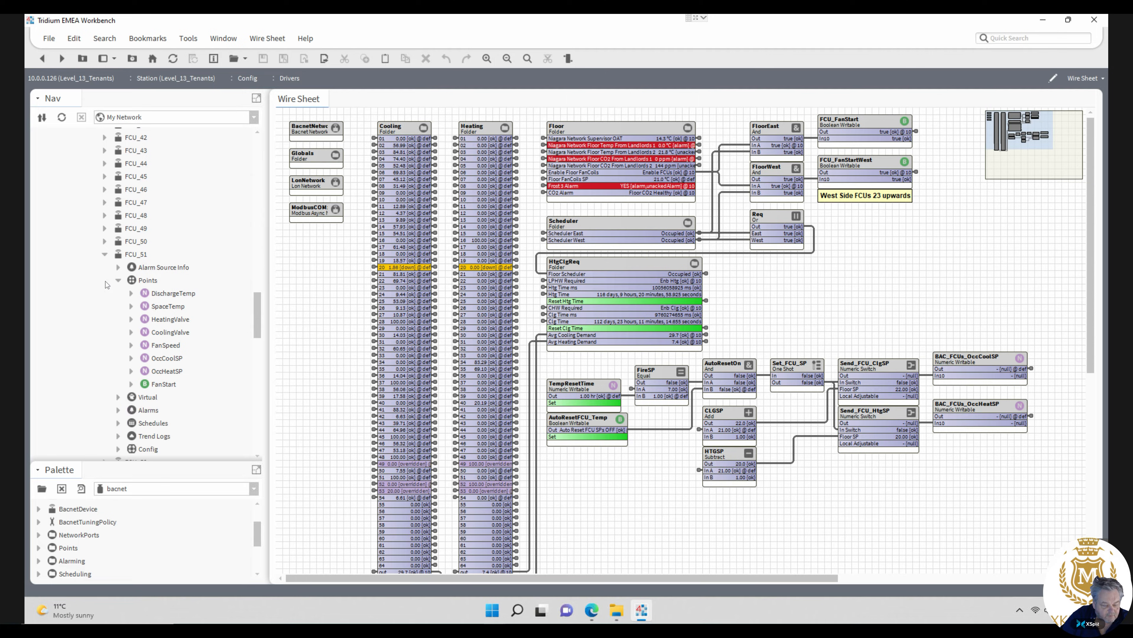
pyautogui.rightClick(169, 323)
pyautogui.moveTo(268, 207)
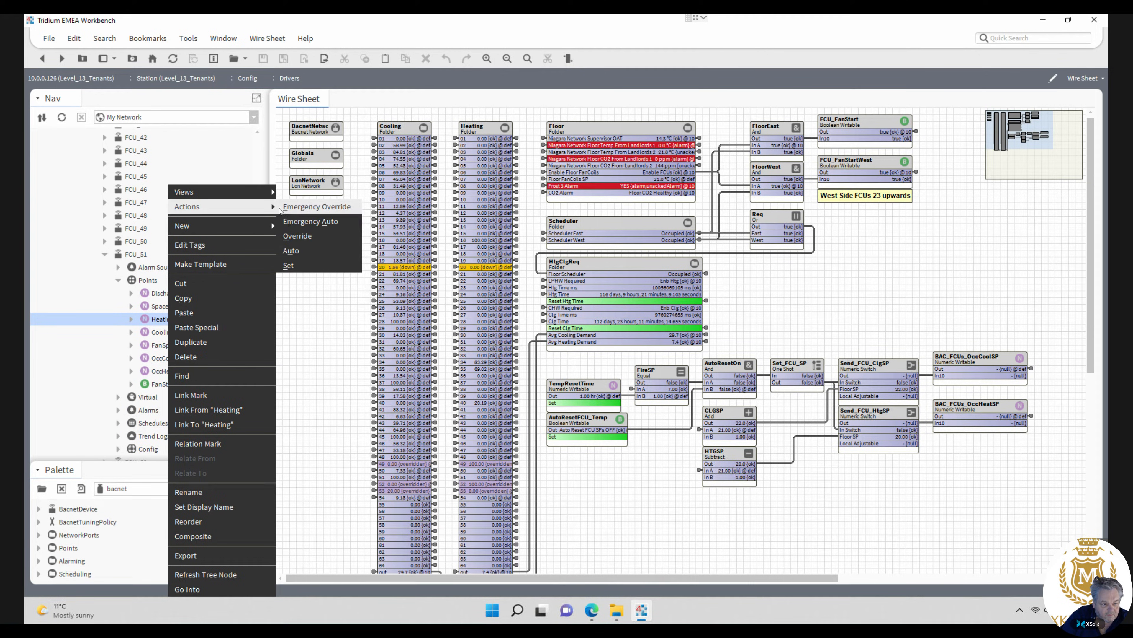
pyautogui.click(298, 223)
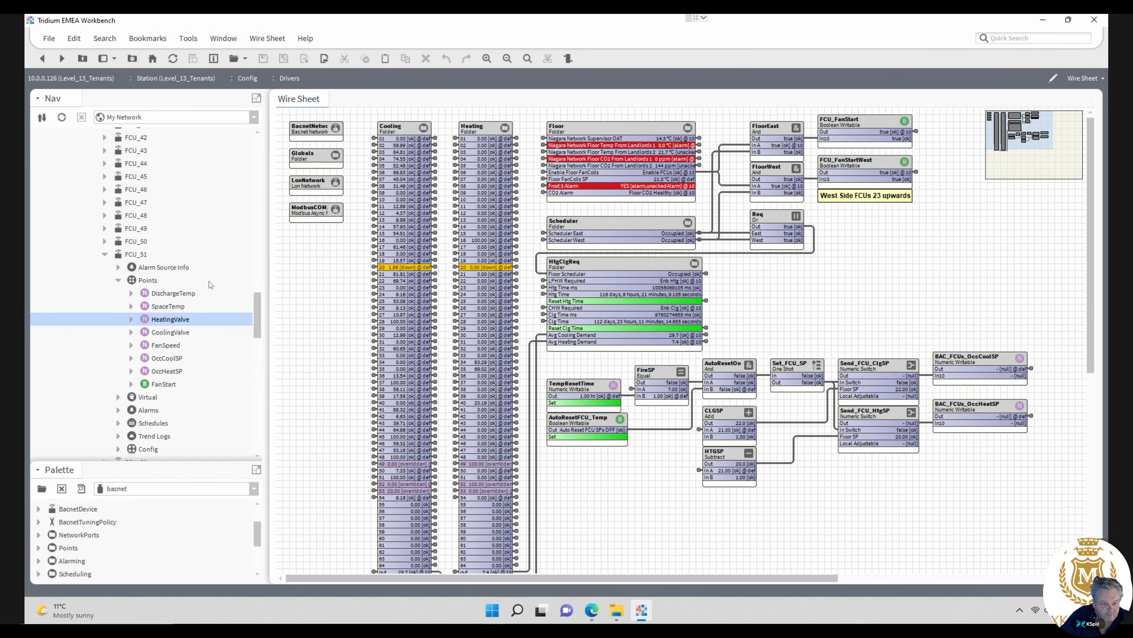
pyautogui.rightClick(167, 335)
pyautogui.moveTo(250, 206)
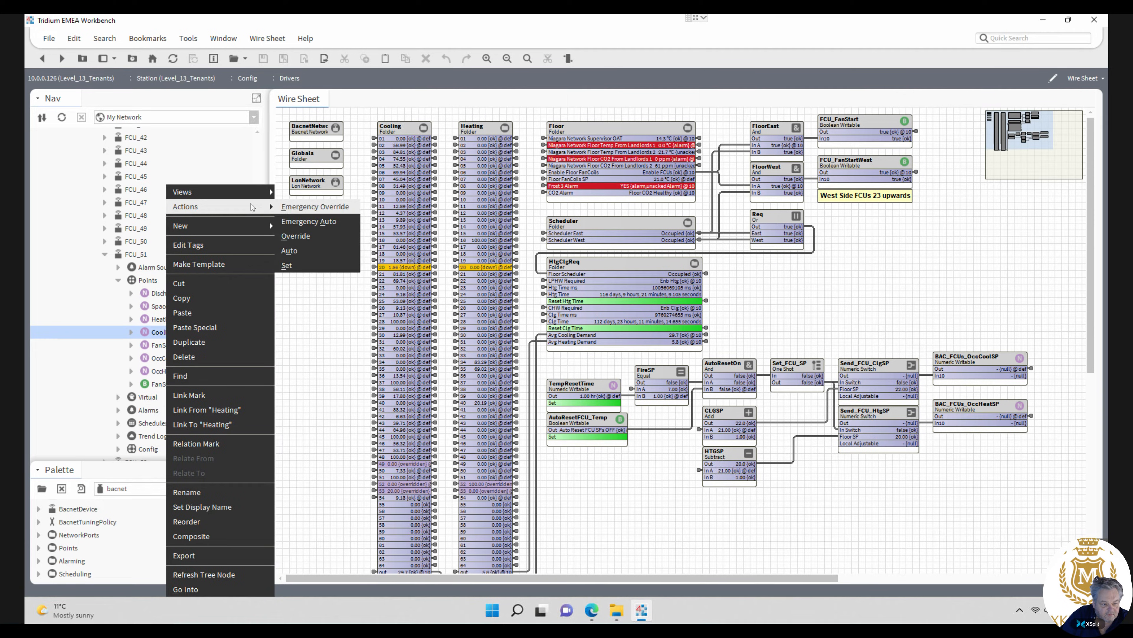
pyautogui.click(311, 249)
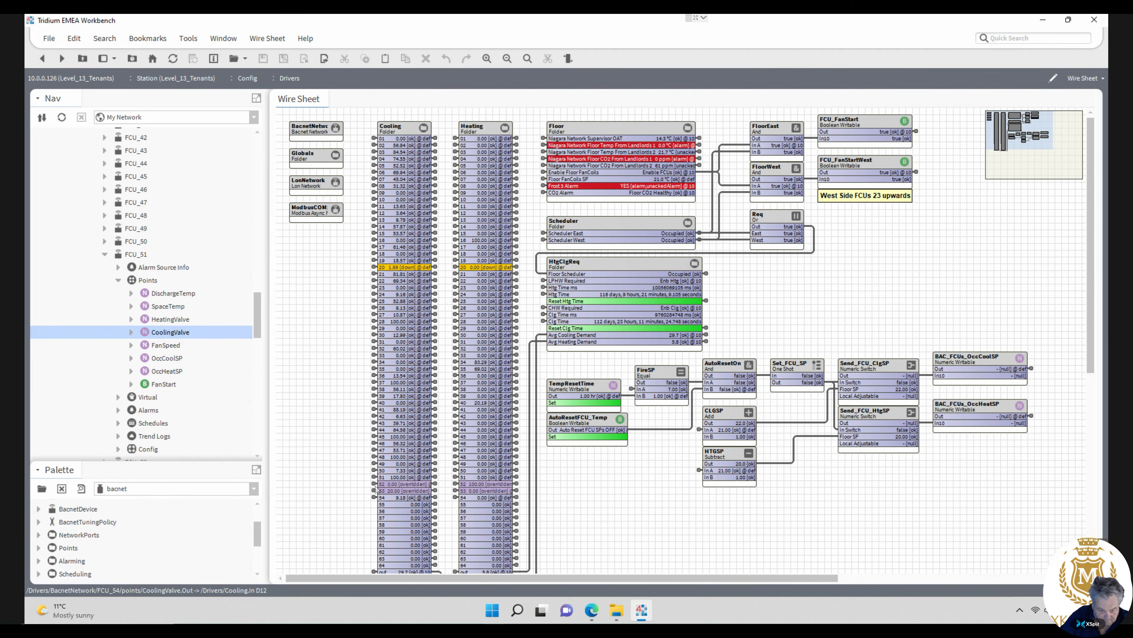
pyautogui.click(103, 254)
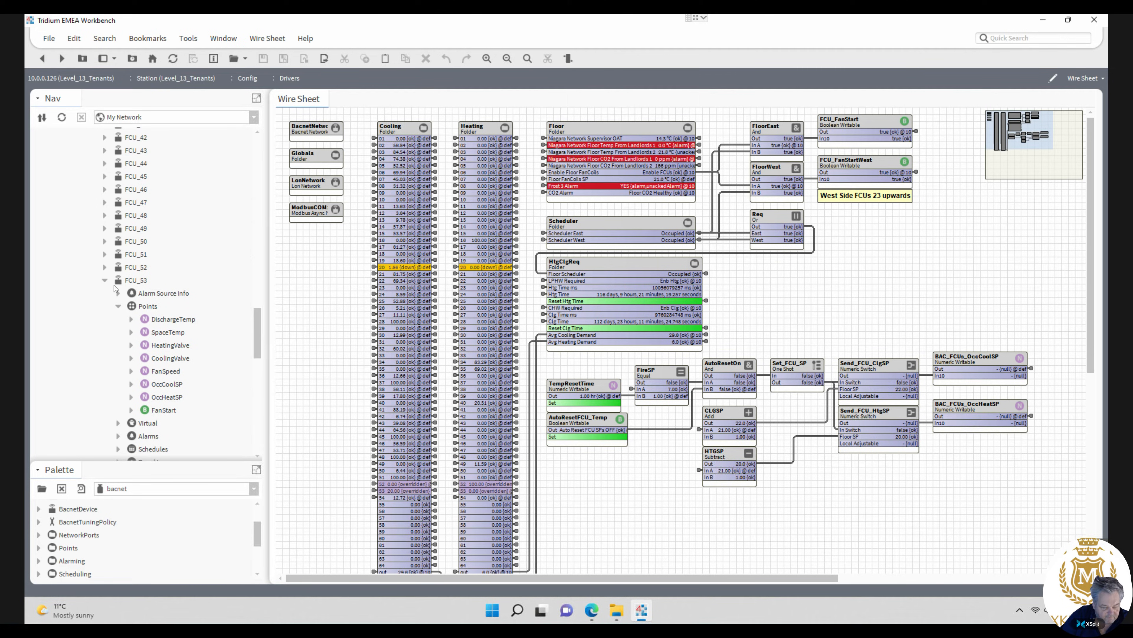
pyautogui.click(105, 281)
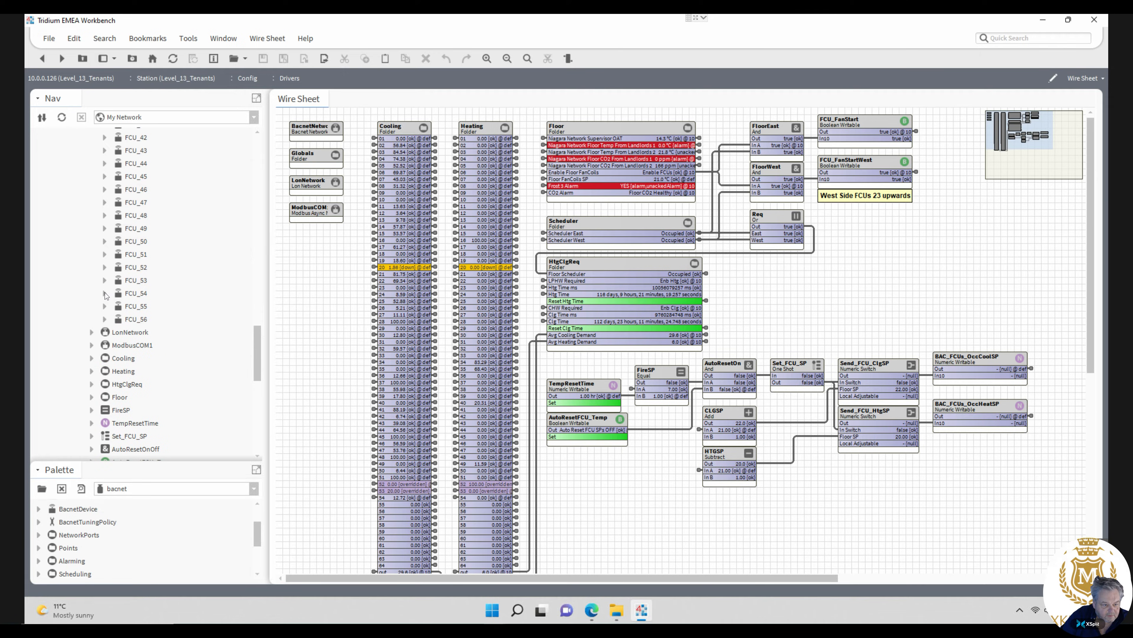
# - Release FCU_54's HeatingValve and CoolingValve with the Emergency Auto action and collapse that device in the tree
pyautogui.click(105, 293)
pyautogui.rightClick(179, 321)
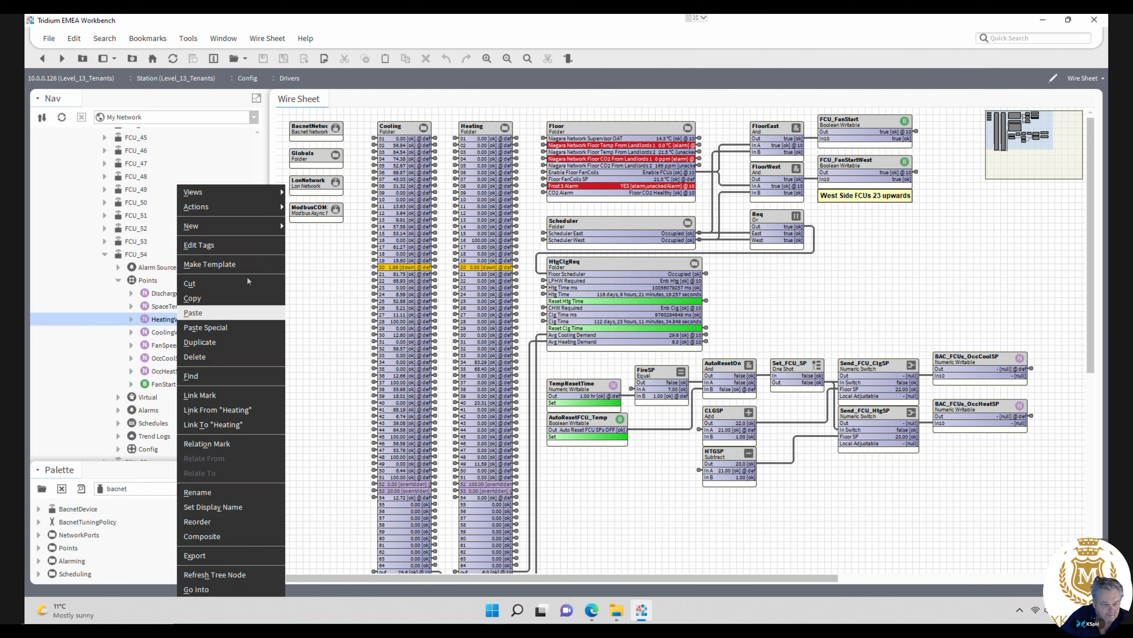
pyautogui.moveTo(273, 208)
pyautogui.click(317, 221)
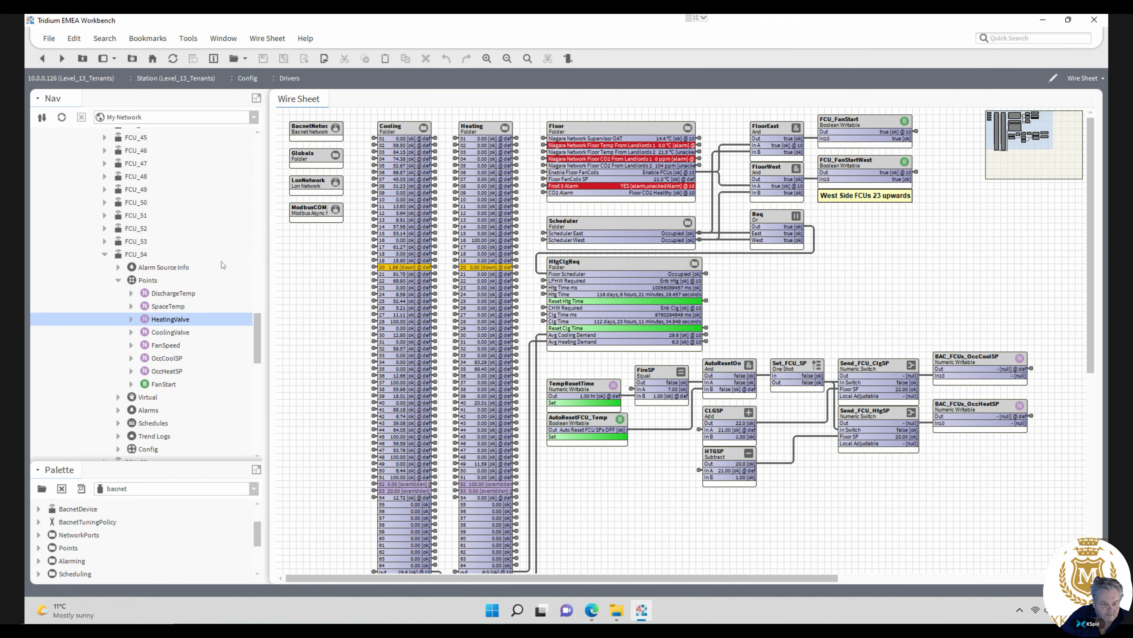
pyautogui.rightClick(170, 333)
pyautogui.moveTo(243, 207)
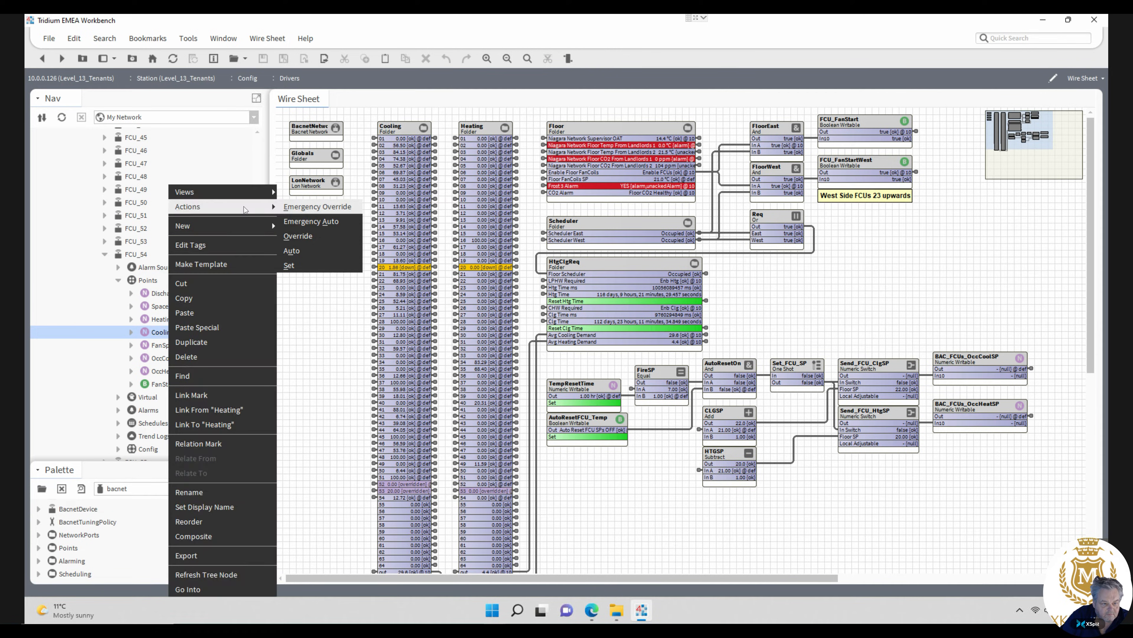
pyautogui.click(304, 224)
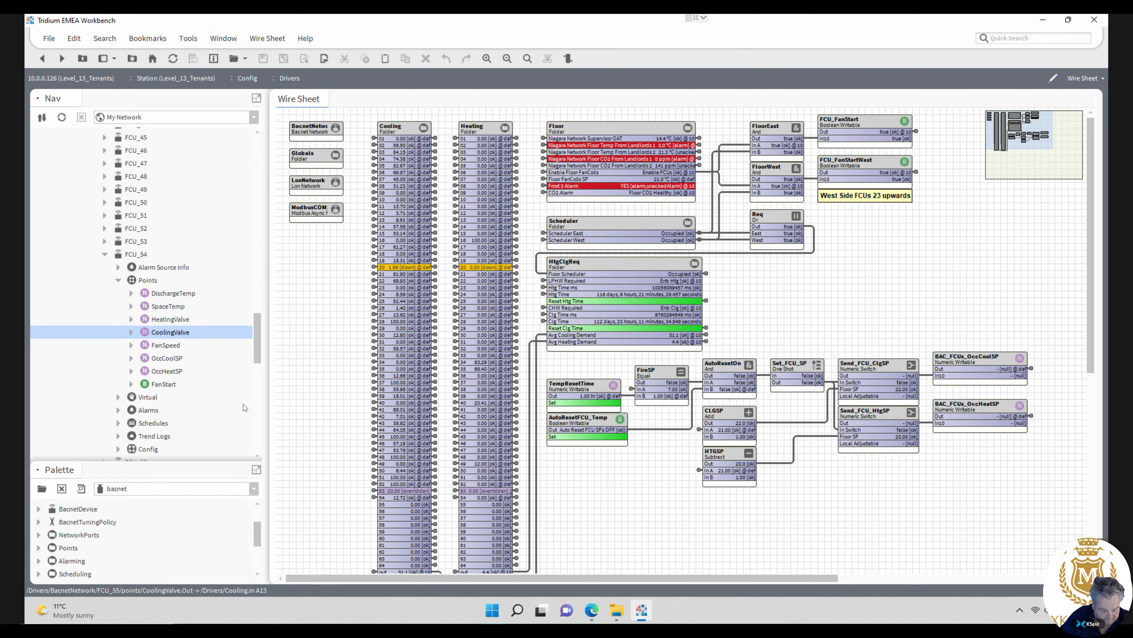
pyautogui.click(106, 255)
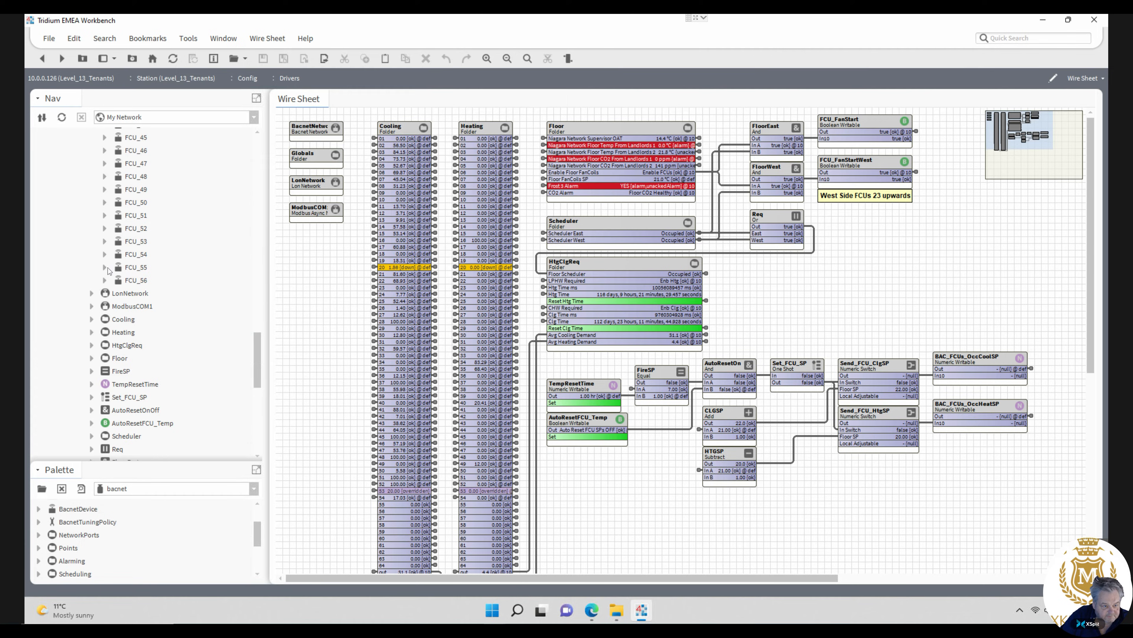
# - Release FCU_55's HeatingValve and CoolingValve from override with the Emergency Auto action
pyautogui.click(105, 267)
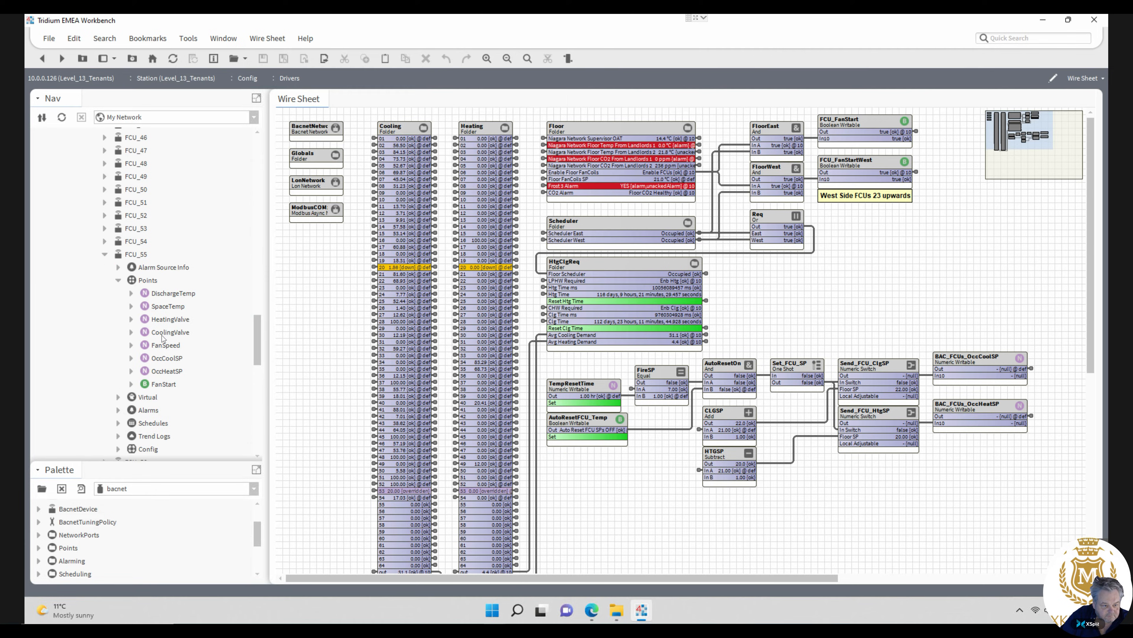
pyautogui.rightClick(170, 319)
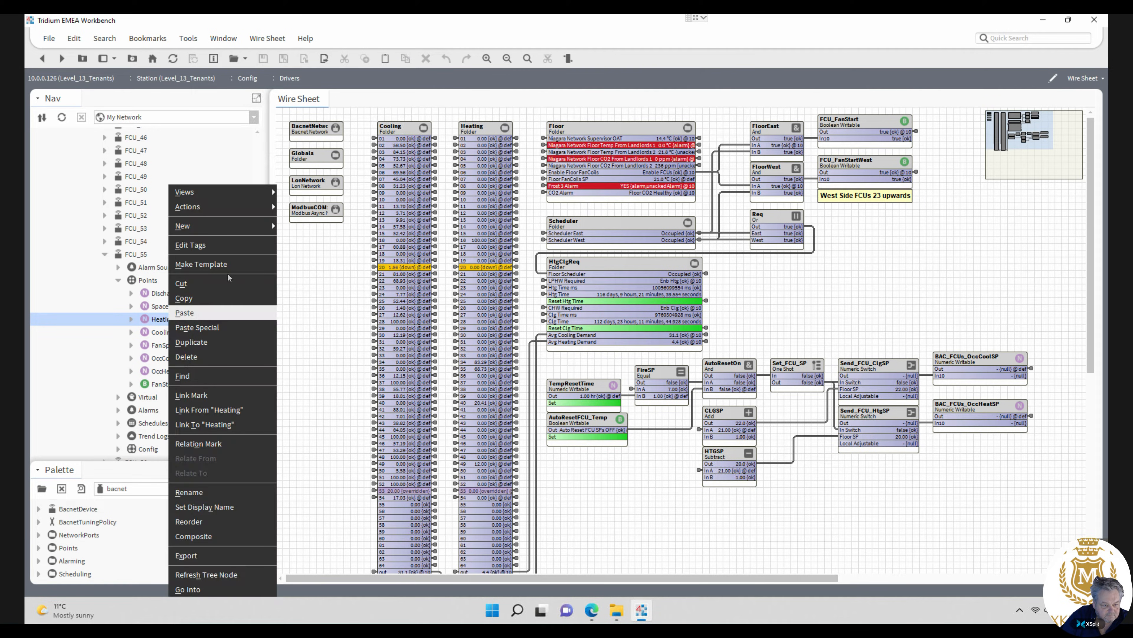
pyautogui.moveTo(261, 207)
pyautogui.click(298, 223)
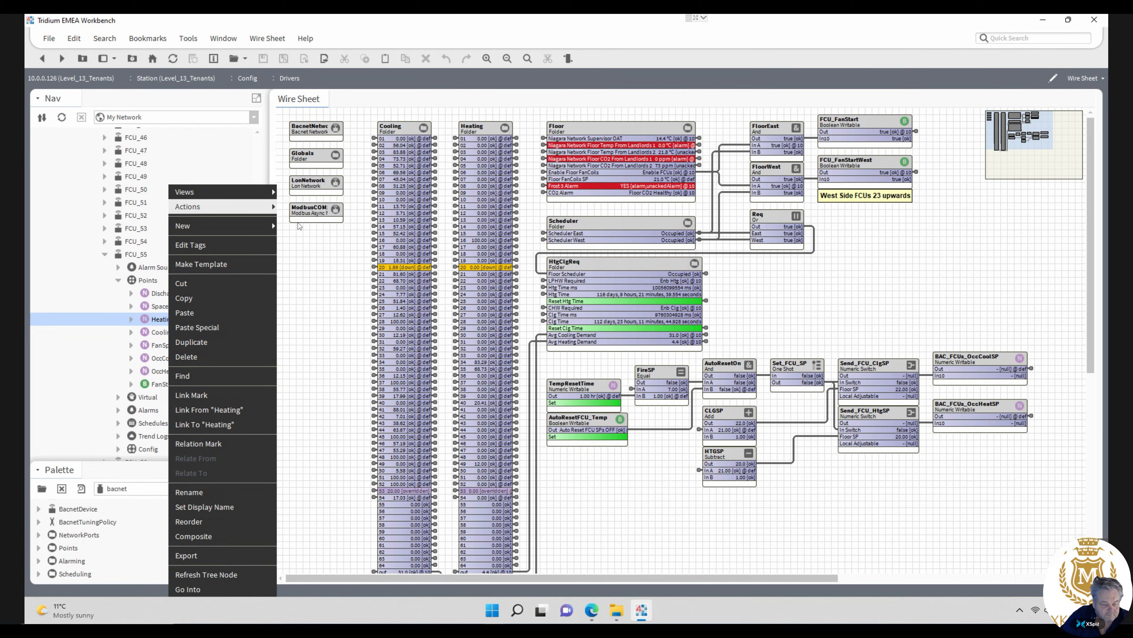
pyautogui.rightClick(176, 334)
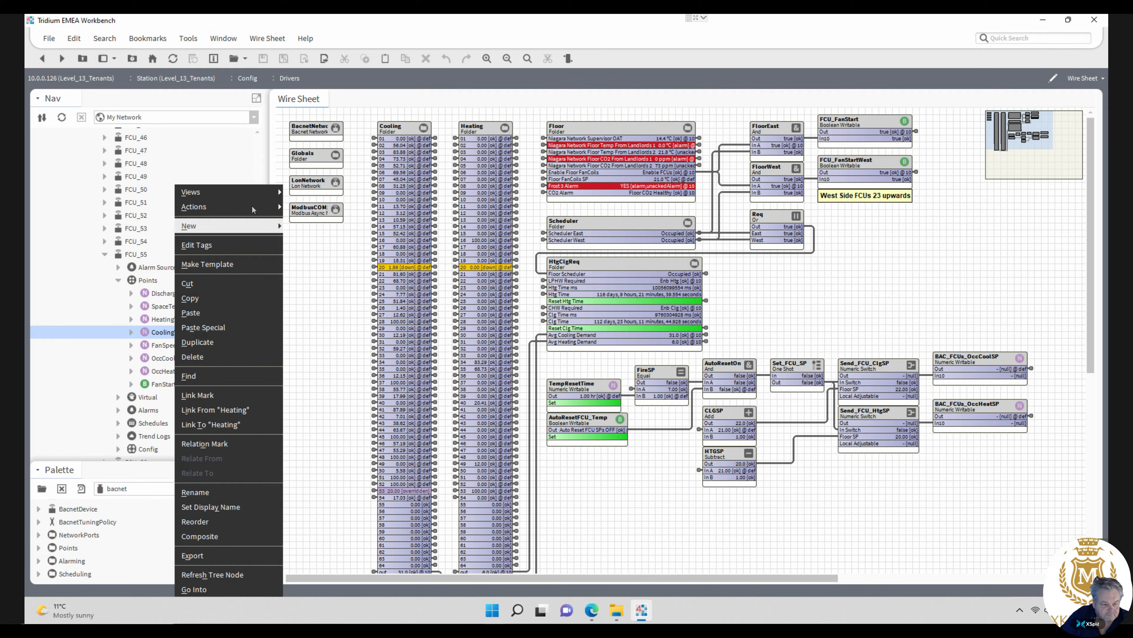
pyautogui.moveTo(253, 206)
pyautogui.click(306, 222)
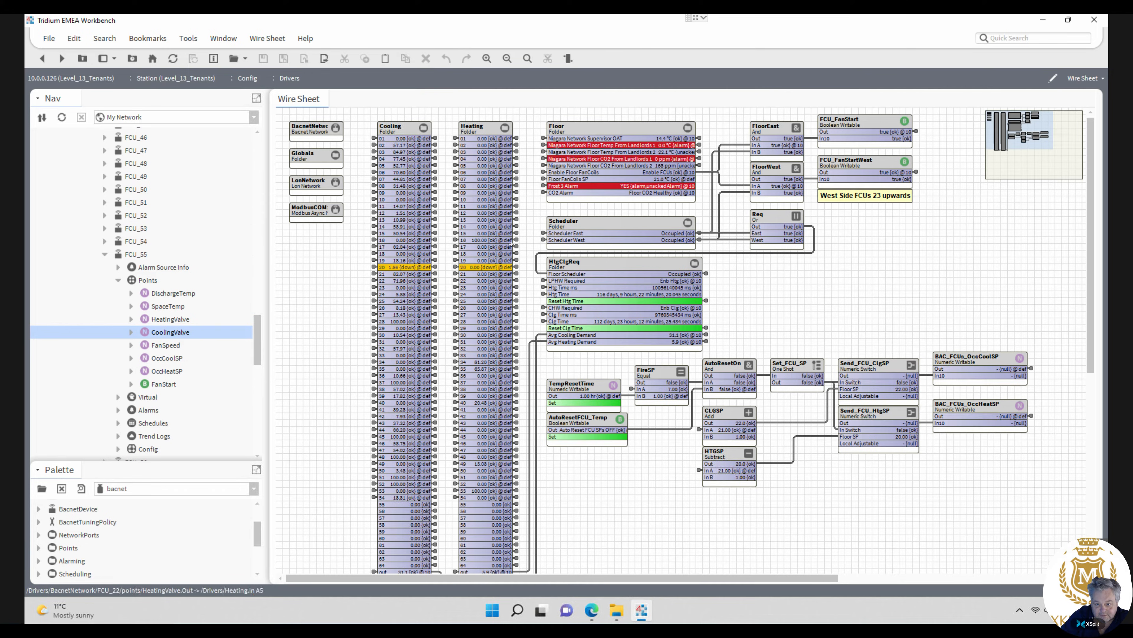
# - Examine the landlord temperature, CO2 and OAT points inside the Floor folder, and return to the Drivers wire sheet
pyautogui.doubleClick(595, 135)
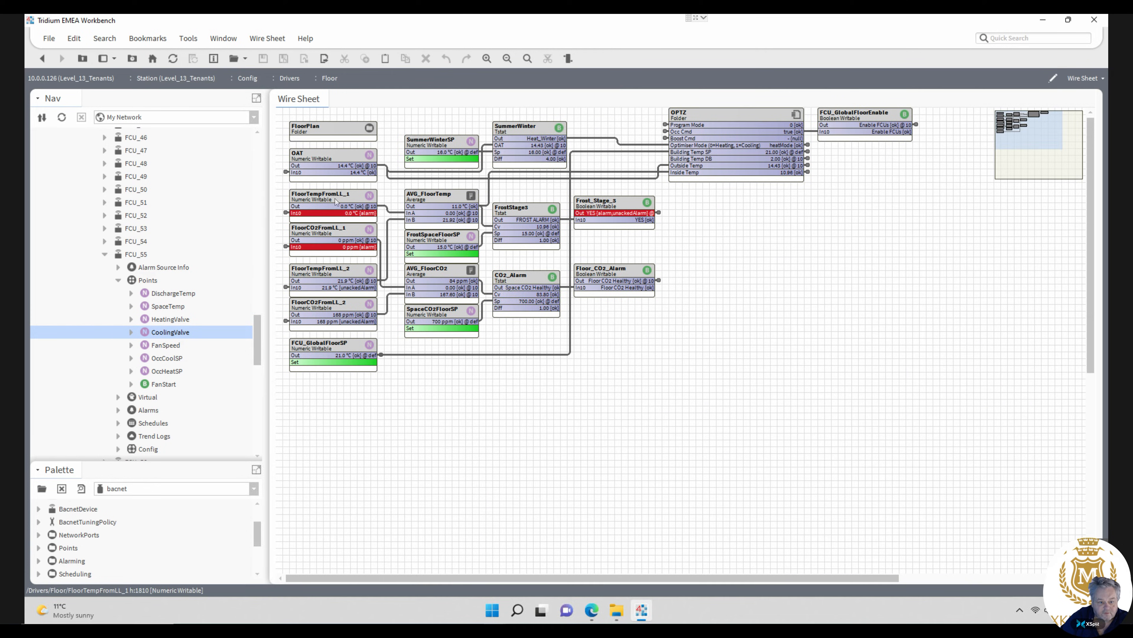
pyautogui.click(335, 198)
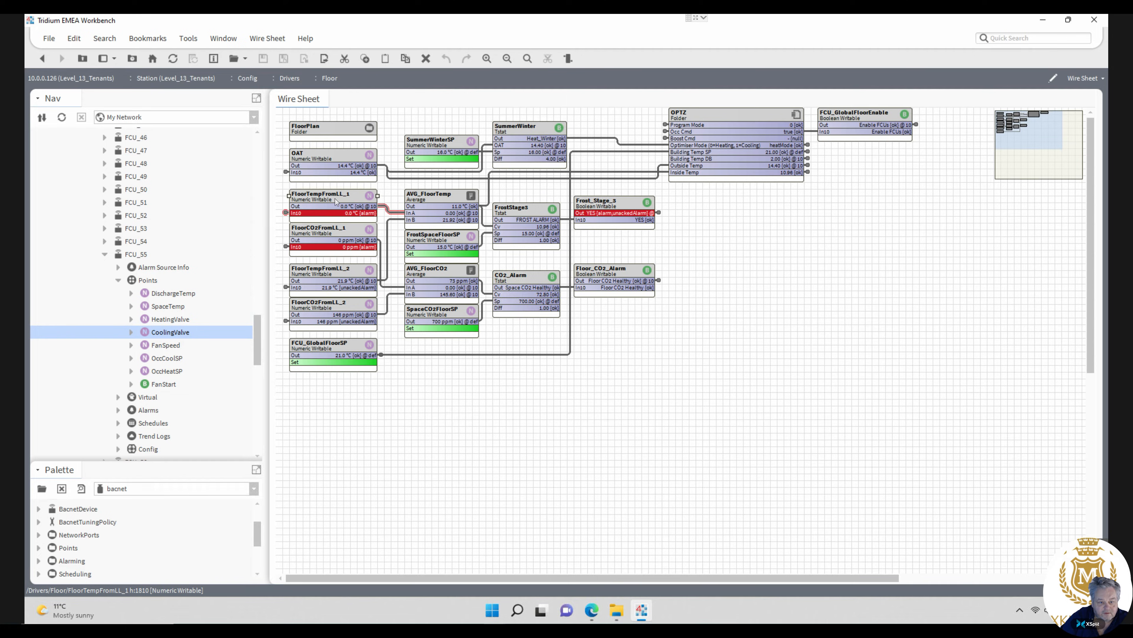
pyautogui.click(335, 233)
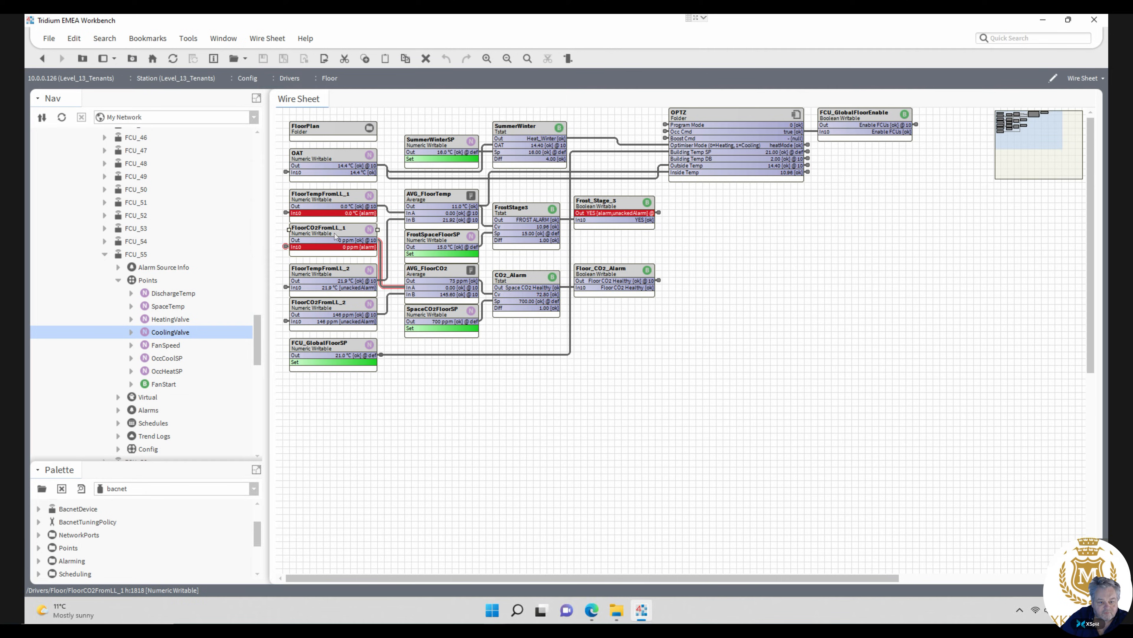
pyautogui.click(339, 162)
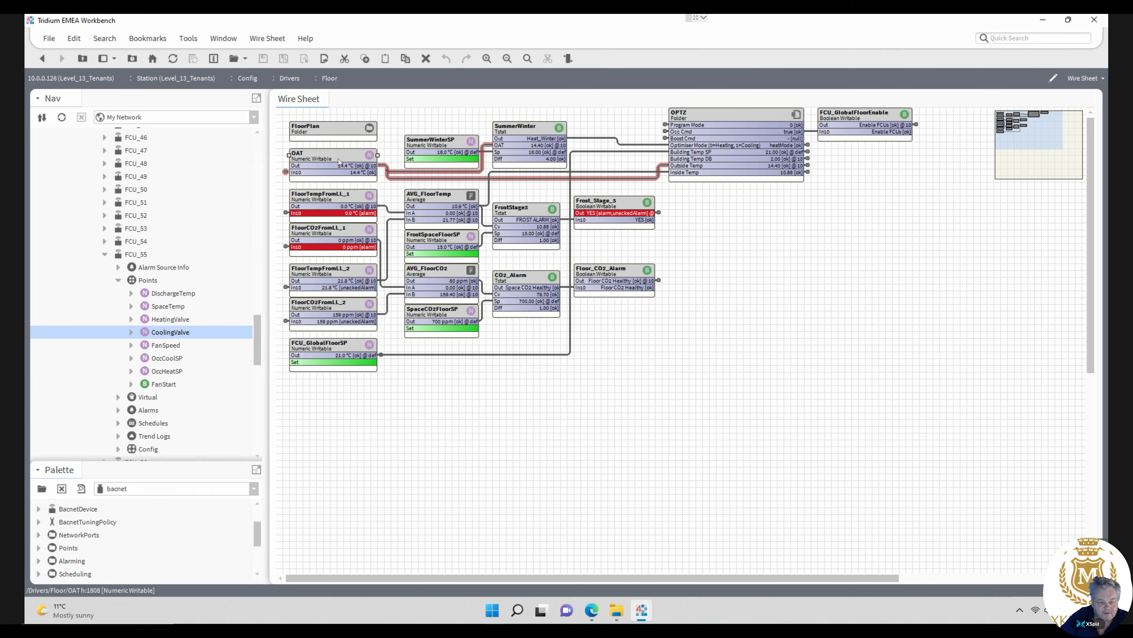
pyautogui.click(333, 275)
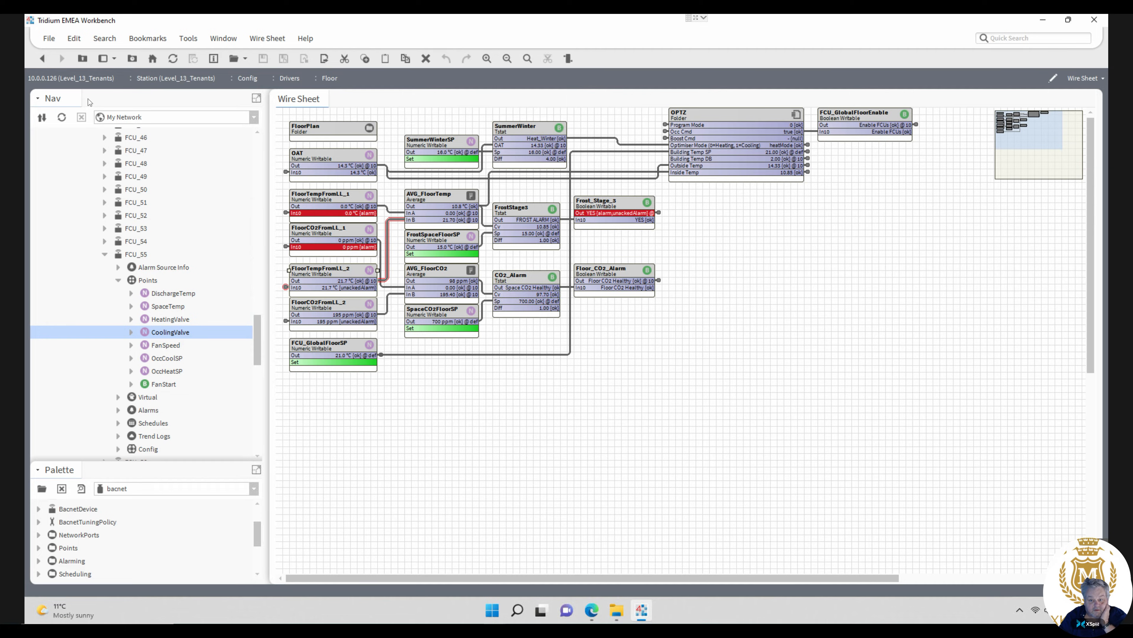
pyautogui.click(42, 60)
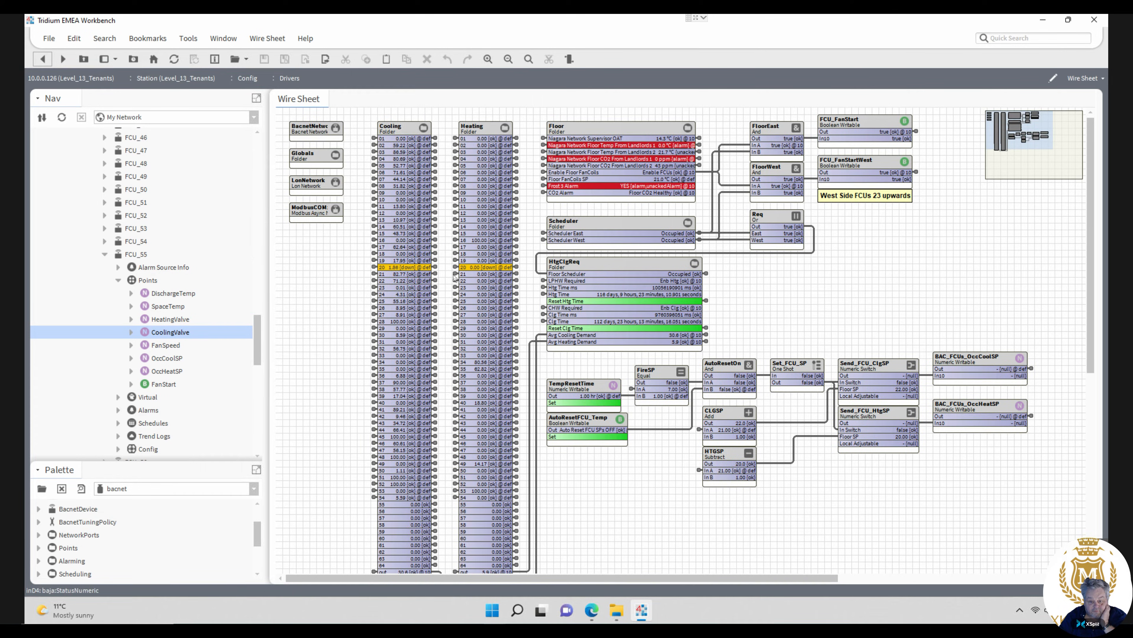
# - Trace the Avg Cooling Demand link into the HtgClgReq folder, examine the Pri_CHW_Start logic and return to the Drivers wire sheet
pyautogui.click(541, 339)
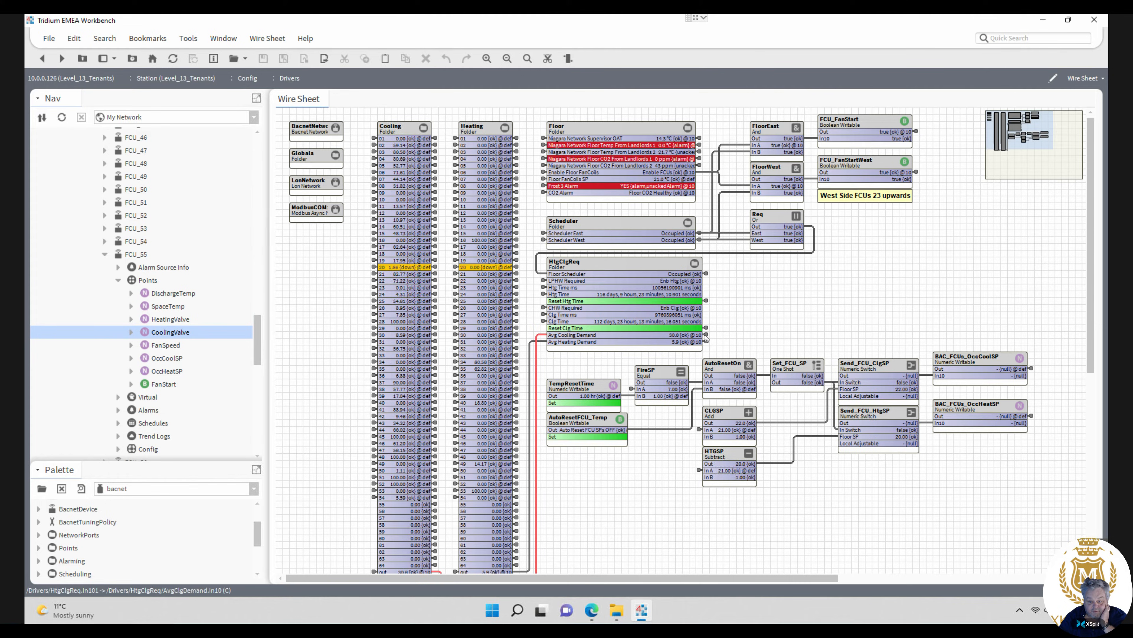
pyautogui.doubleClick(706, 338)
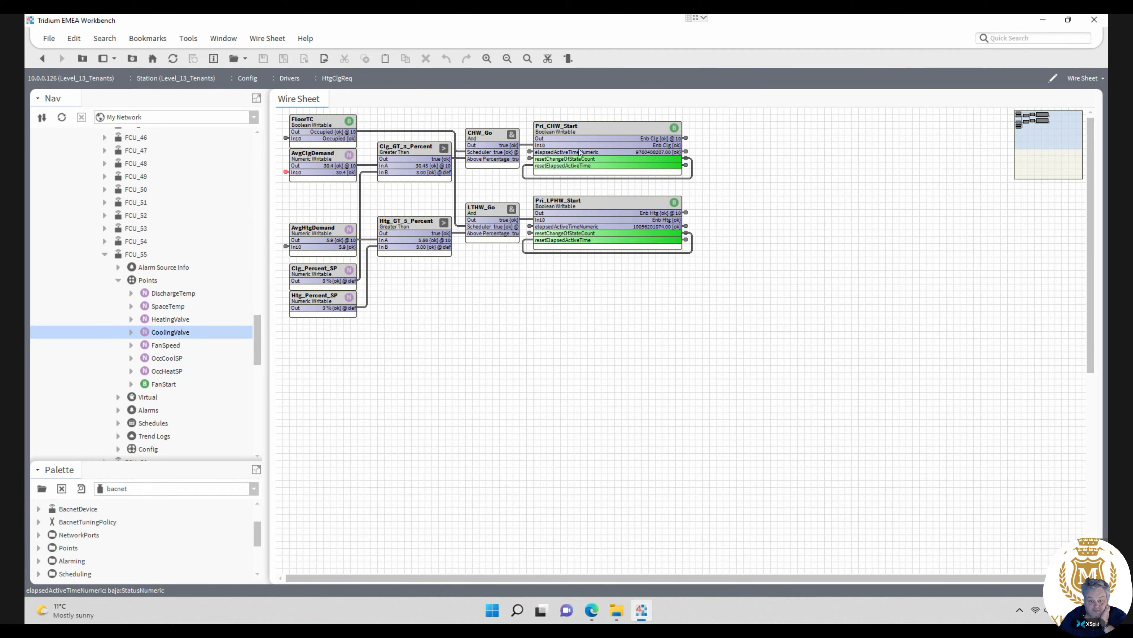
pyautogui.click(599, 131)
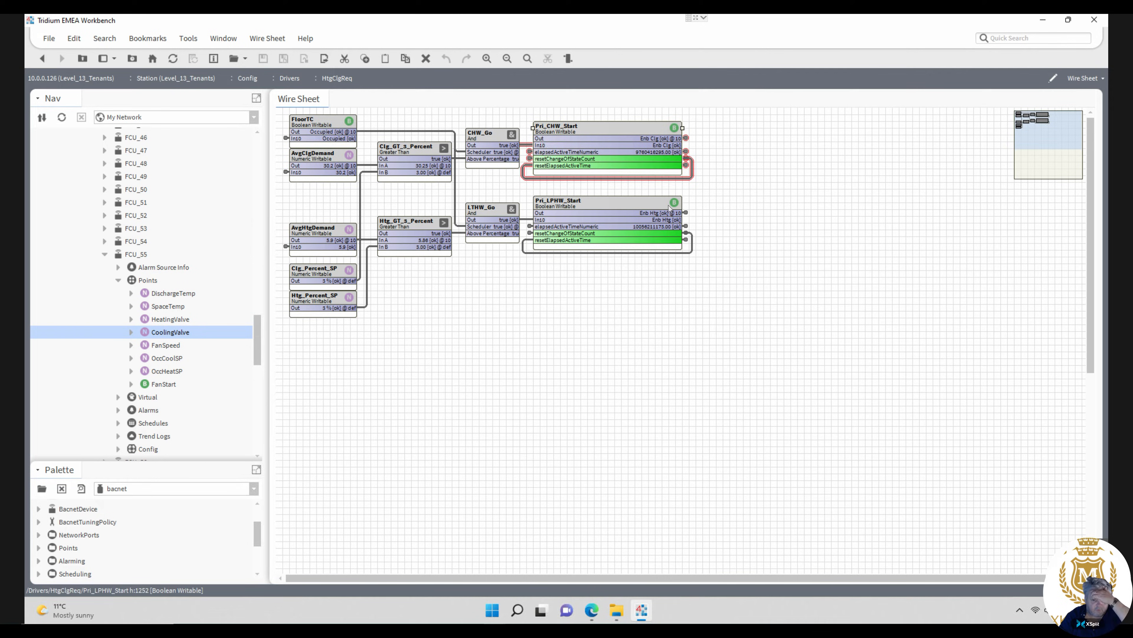
pyautogui.click(686, 137)
pyautogui.hotkey('alt', 'Left')
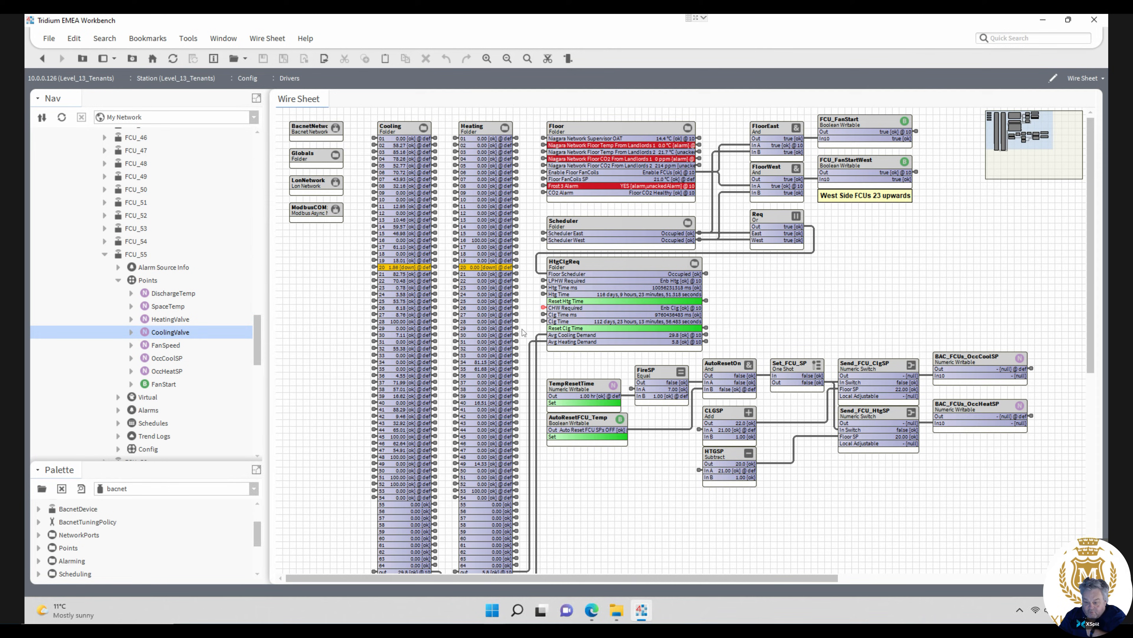
# - Collapse the expanded FCU_55 device in the navigation tree
pyautogui.moveTo(256, 336); pyautogui.dragTo(256, 327)
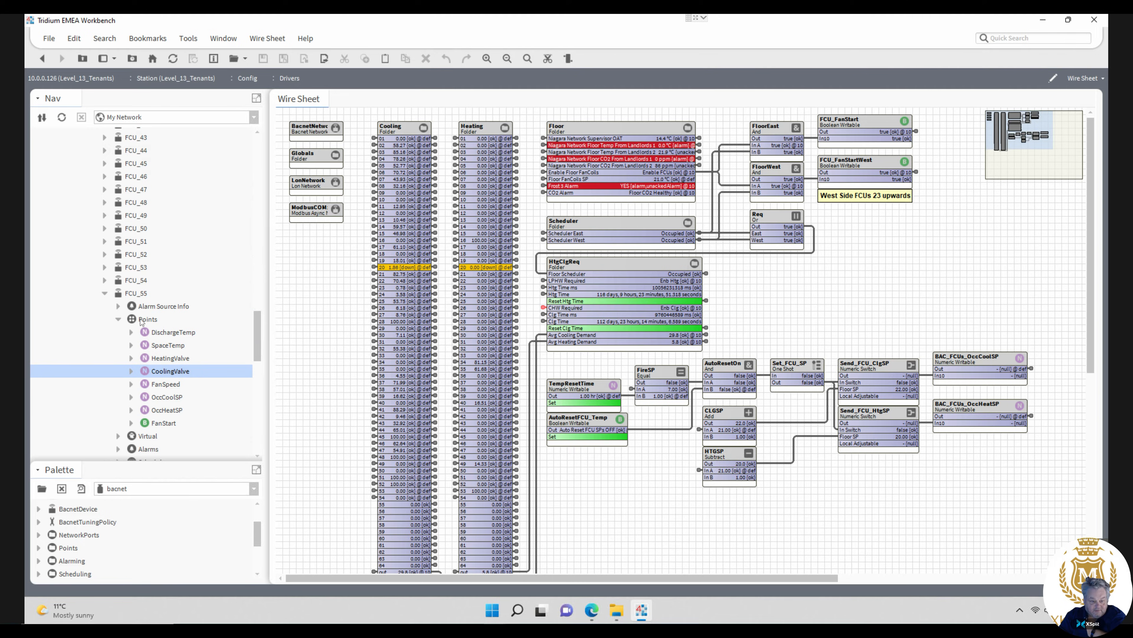
pyautogui.click(104, 294)
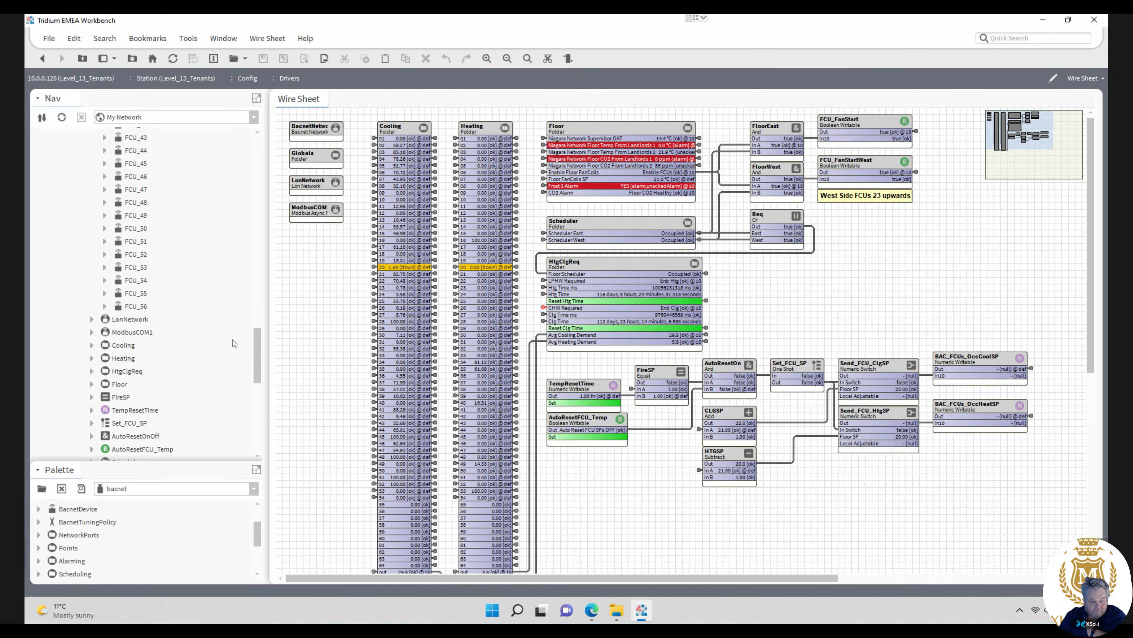
# - Open the History Ext Manager of the HistoryService in the Level_13_Tenants station
pyautogui.moveTo(258, 349); pyautogui.dragTo(260, 256)
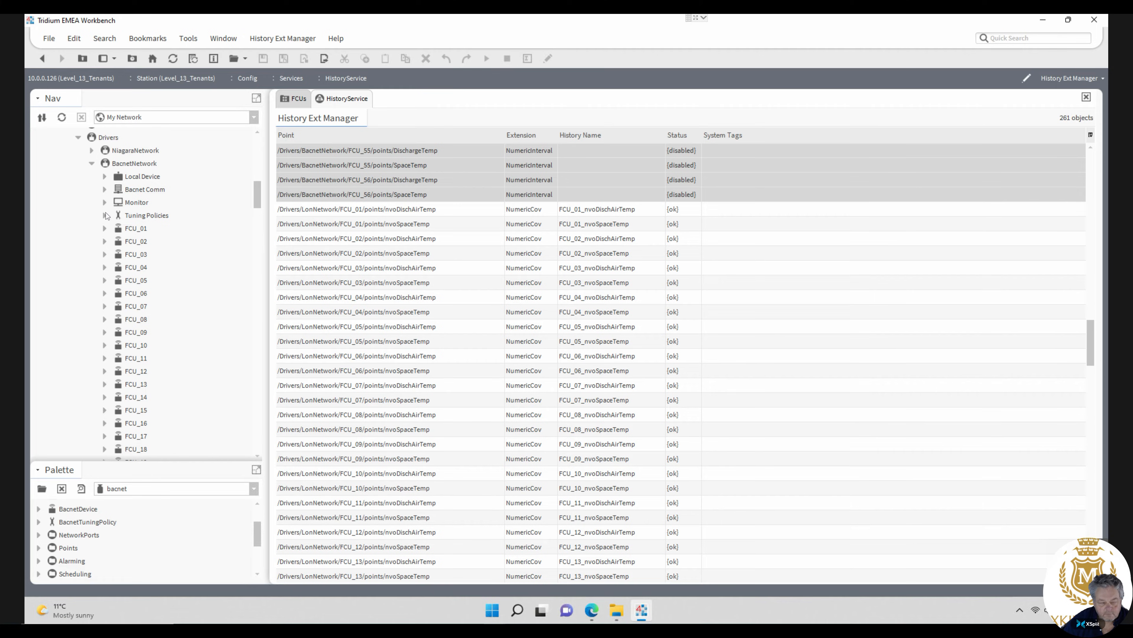
pyautogui.moveTo(257, 195); pyautogui.dragTo(257, 187)
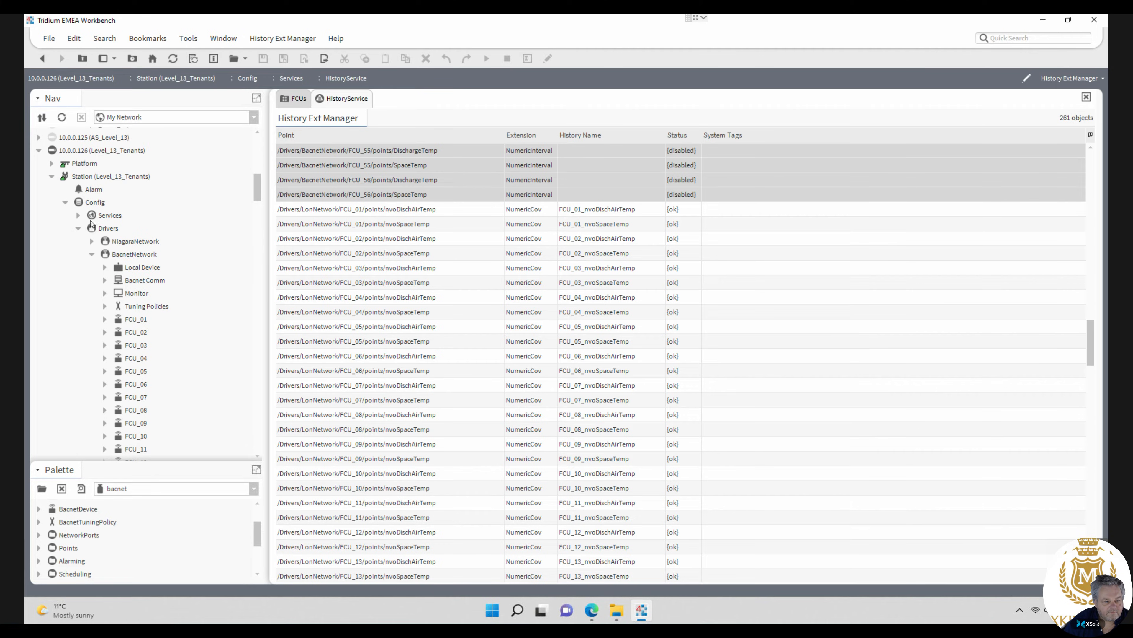
pyautogui.click(78, 215)
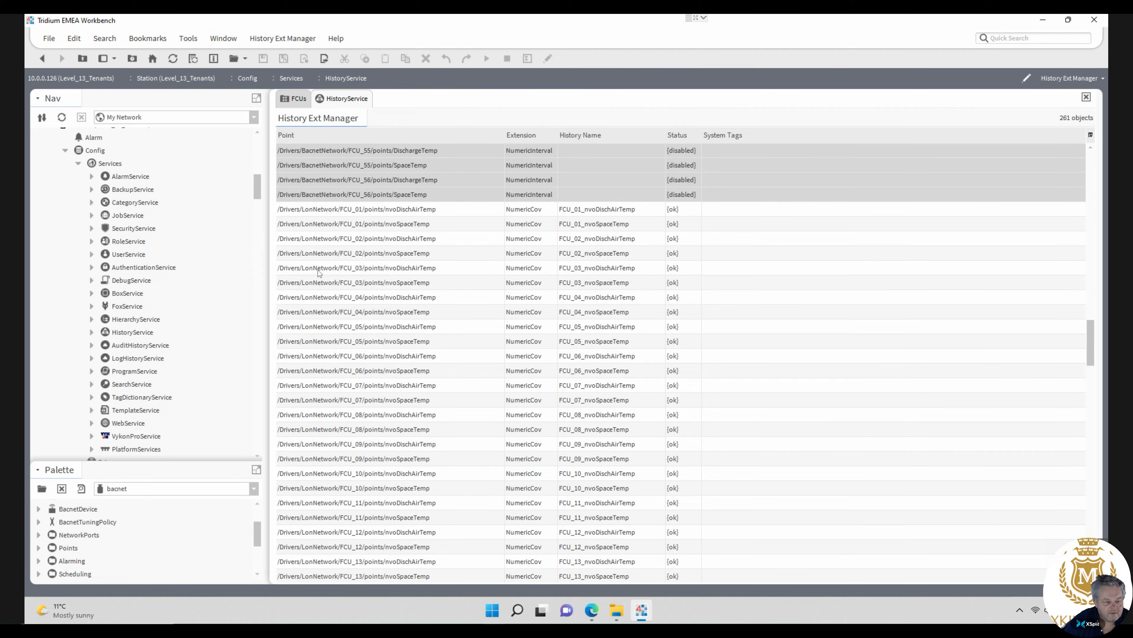
pyautogui.doubleClick(129, 333)
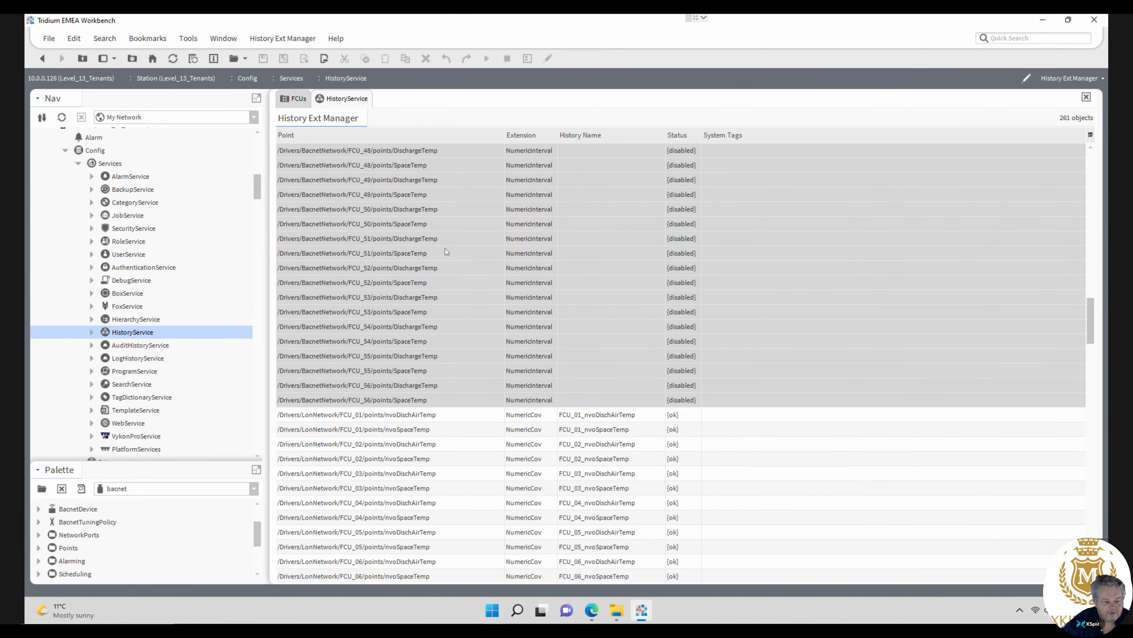
# - Enable the DischargeTemp and SpaceTemp history extensions of all BacnetNetwork FCUs, from FCU_01 to FCU_56
pyautogui.click(357, 400)
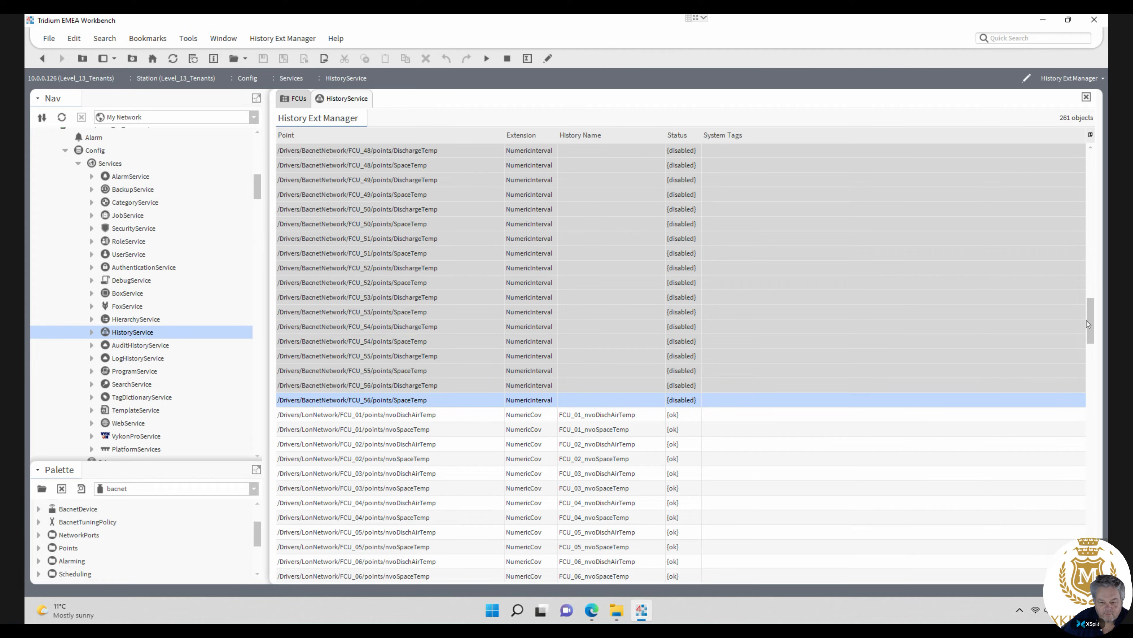
pyautogui.click(1095, 218)
pyautogui.moveTo(1095, 218); pyautogui.dragTo(1088, 143)
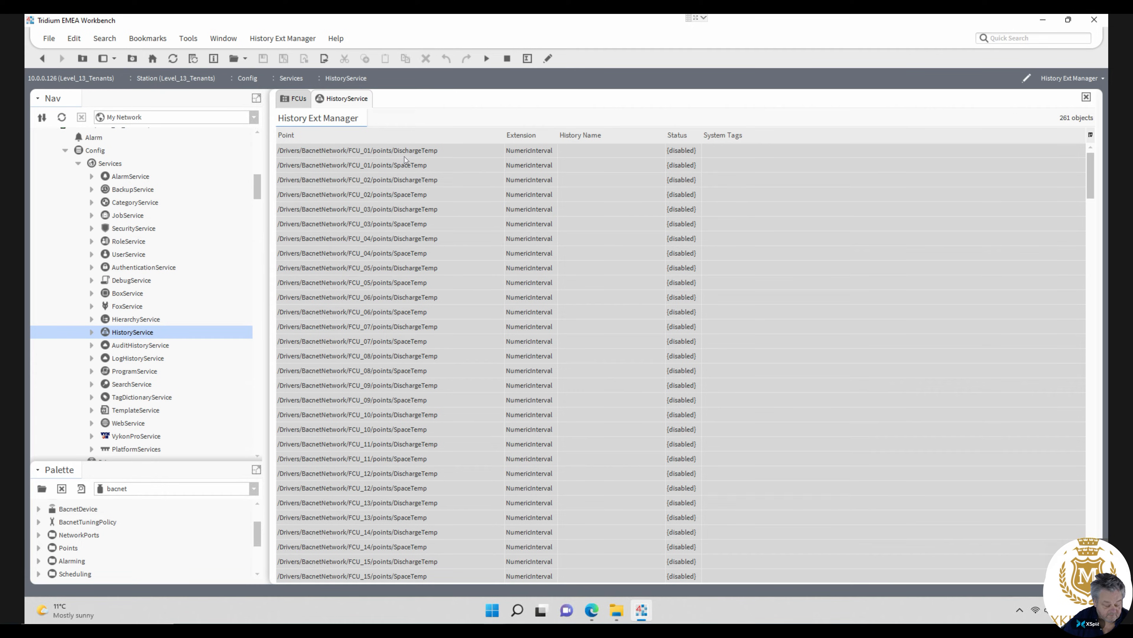
pyautogui.hotkey('ctrl', 'a')
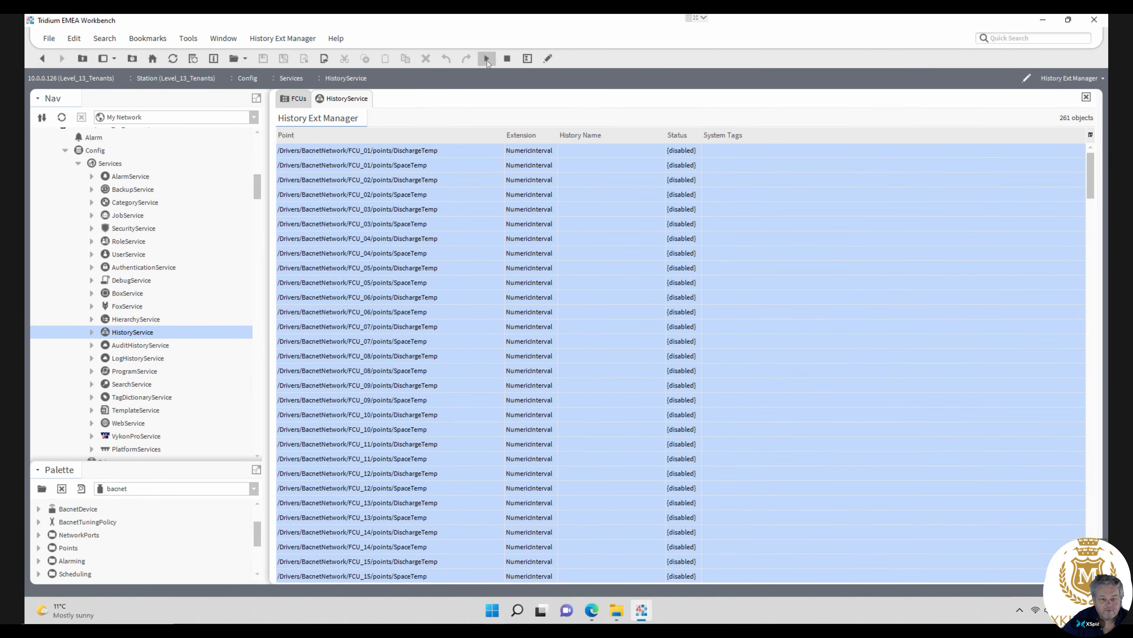
pyautogui.click(487, 59)
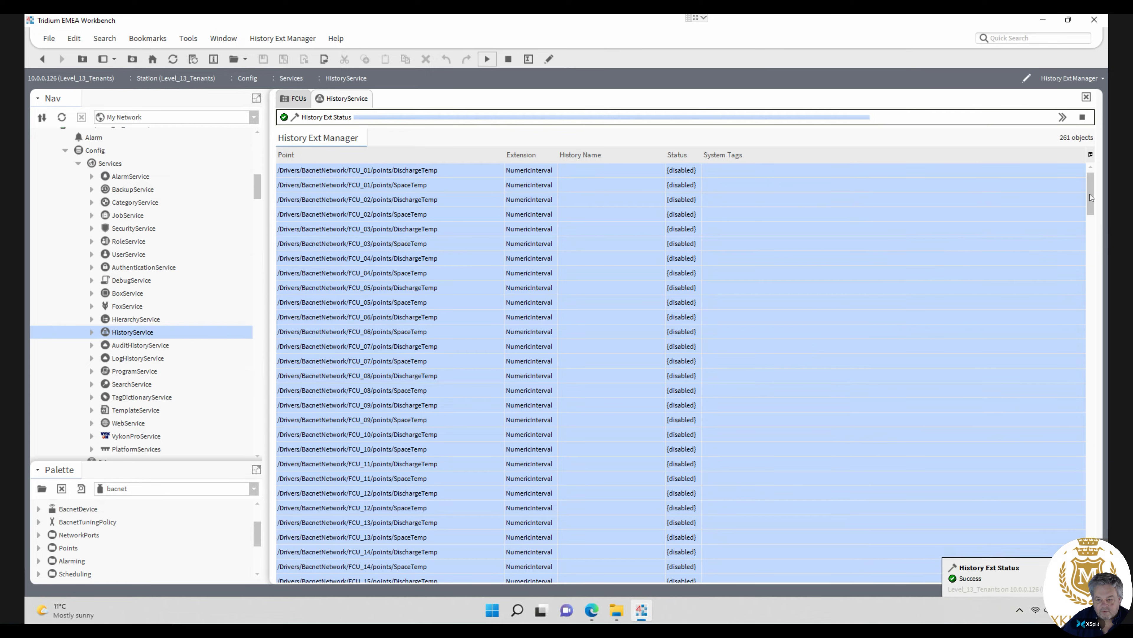
pyautogui.moveTo(1094, 220); pyautogui.dragTo(1093, 361)
pyautogui.scroll(-3, 1093, 361)
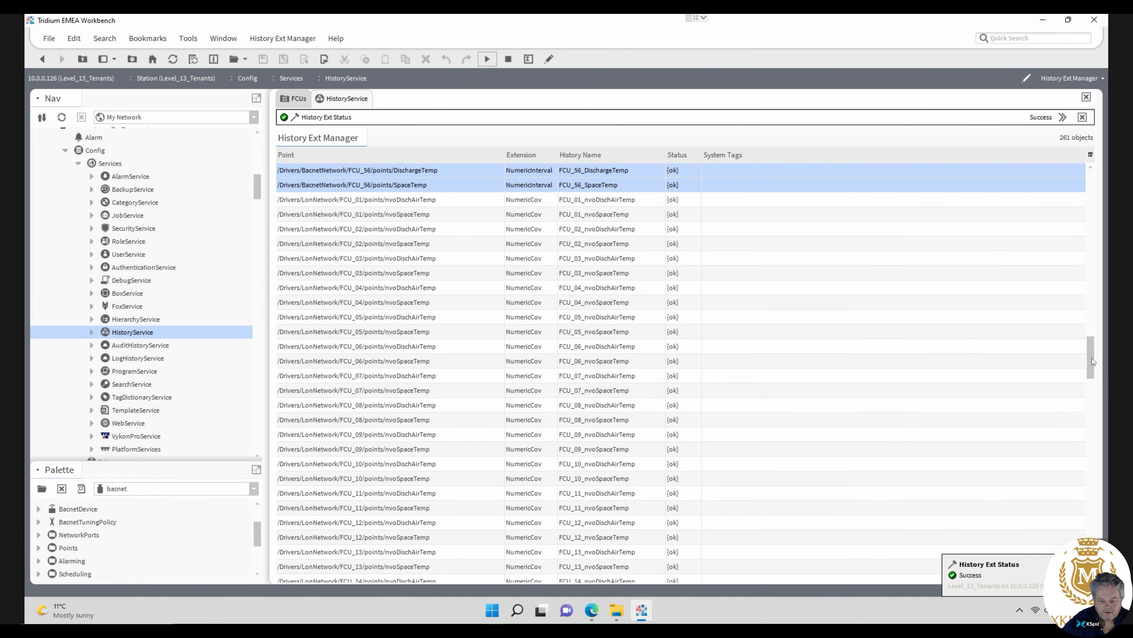
# - Disable the nvoDischAirTemp and nvoSpaceTemp history extensions of all LonNetwork FCUs, from FCU_01 to FCU_L
pyautogui.click(323, 201)
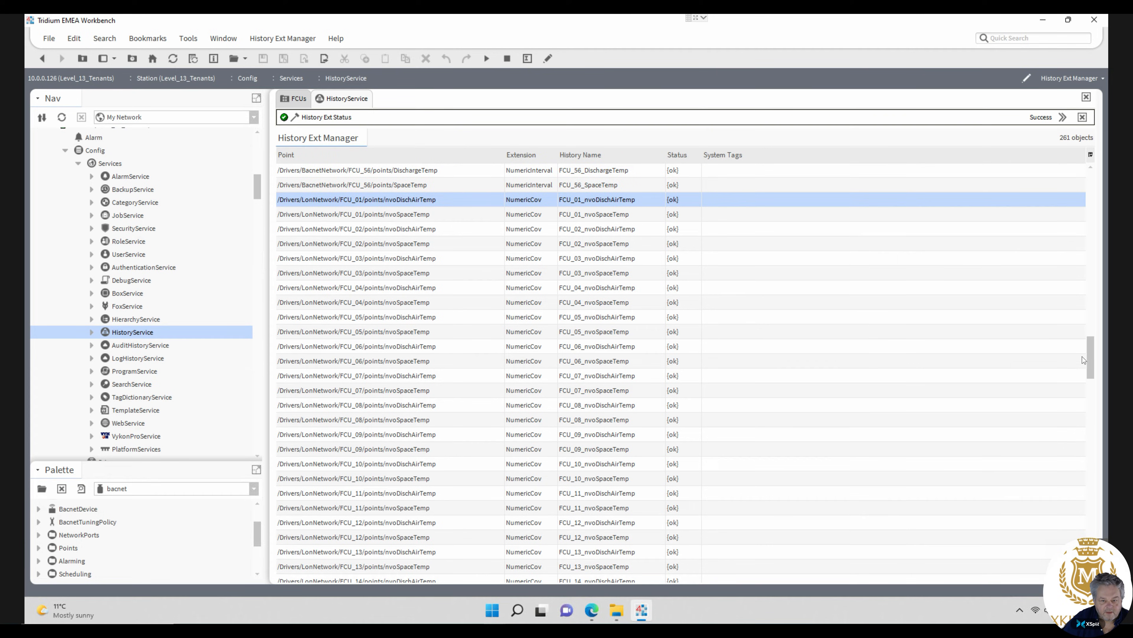
pyautogui.moveTo(1093, 361); pyautogui.dragTo(1094, 504)
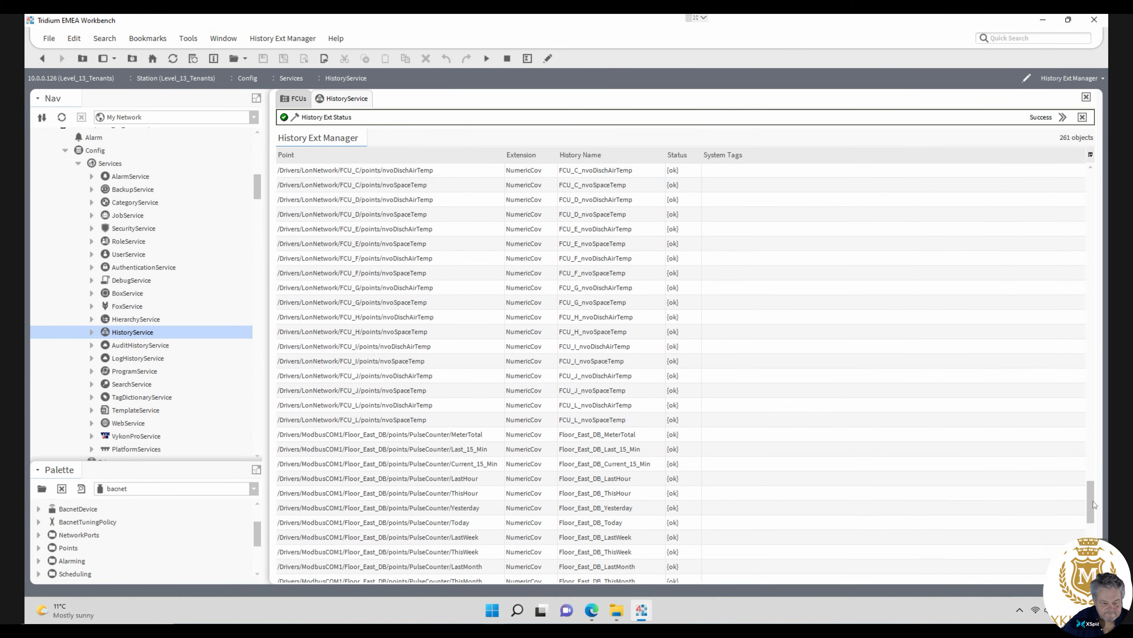
pyautogui.keyDown('shift'); pyautogui.click(370, 423); pyautogui.keyUp('shift')
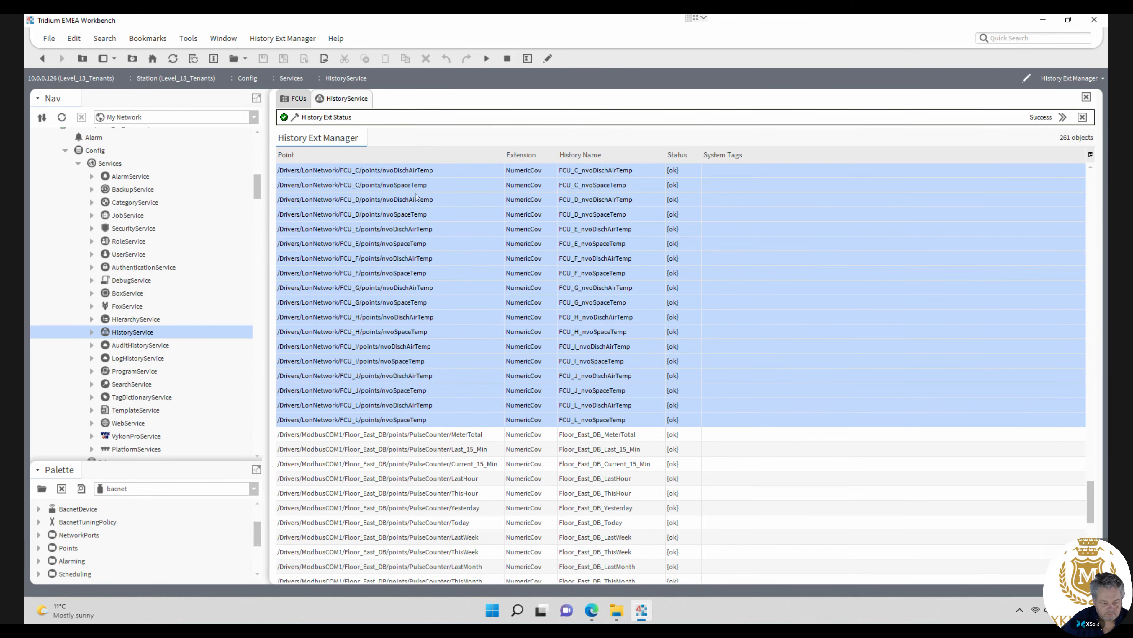
pyautogui.click(508, 62)
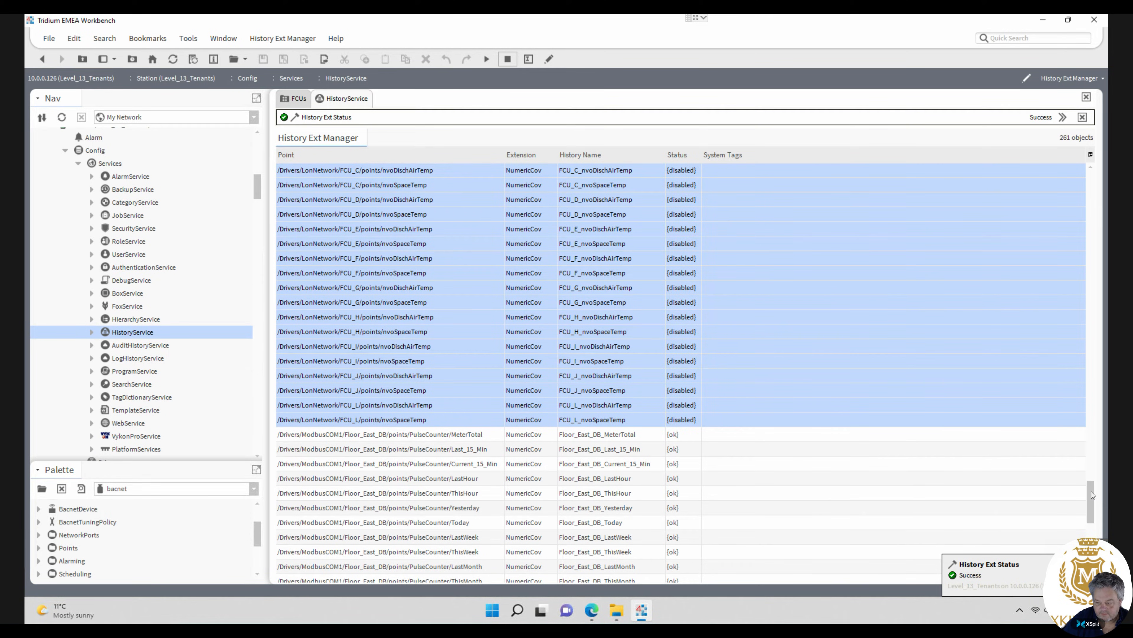
pyautogui.moveTo(1090, 497); pyautogui.dragTo(1093, 189)
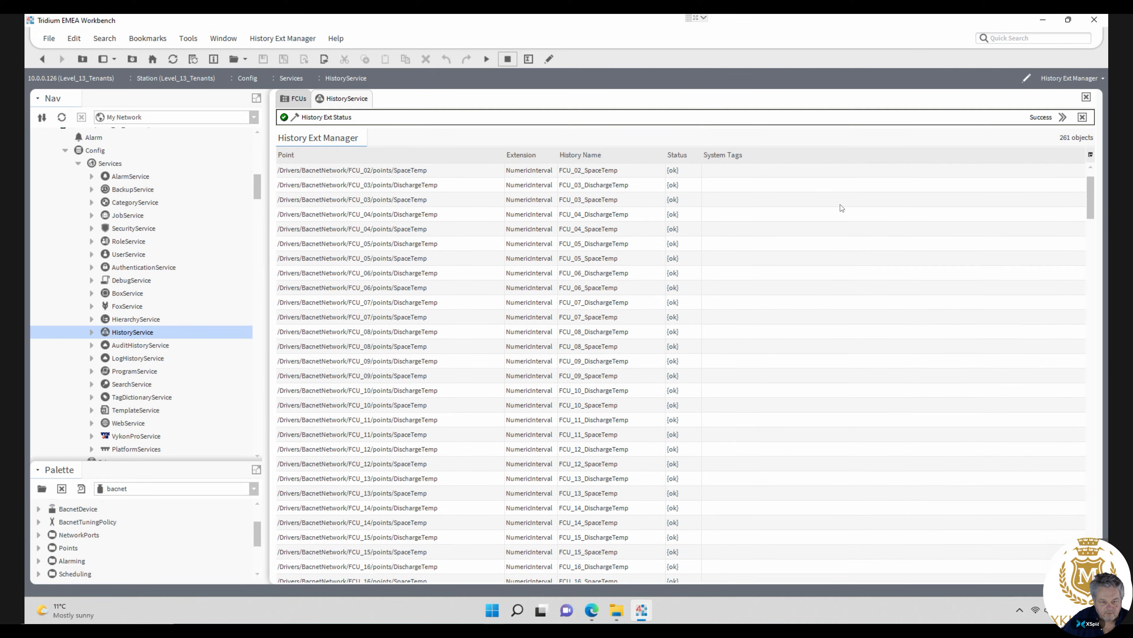
# - Examine how the AlarmService routes its alarm classes and the StationRecipient's properties, and return to the AlarmService wire sheet
pyautogui.moveTo(259, 186); pyautogui.dragTo(258, 173)
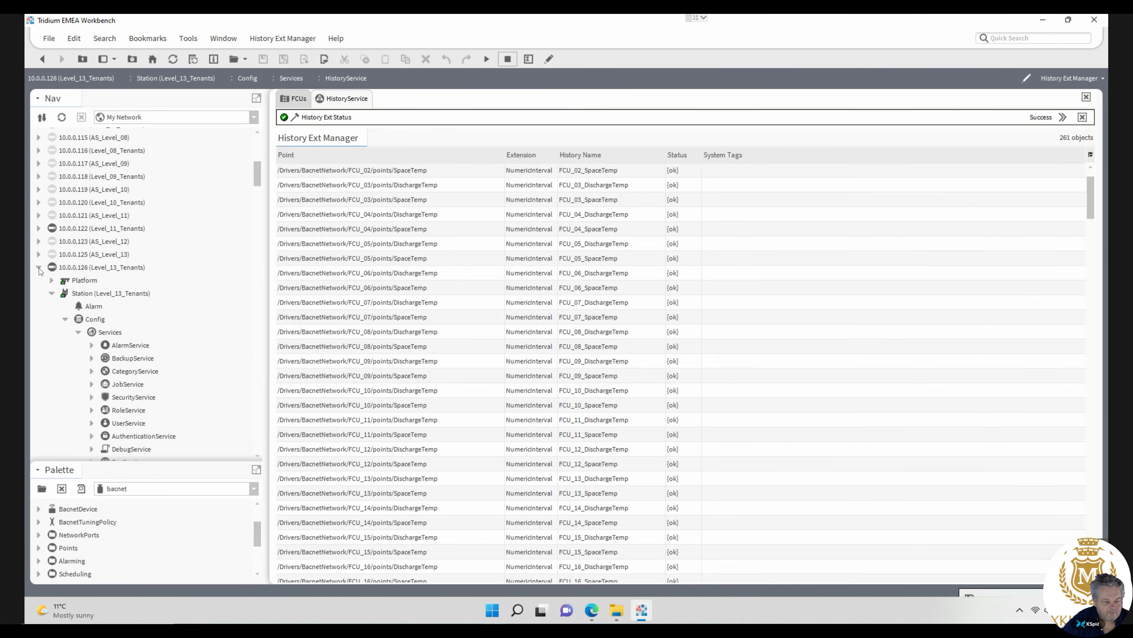
pyautogui.click(127, 347)
pyautogui.doubleClick(128, 346)
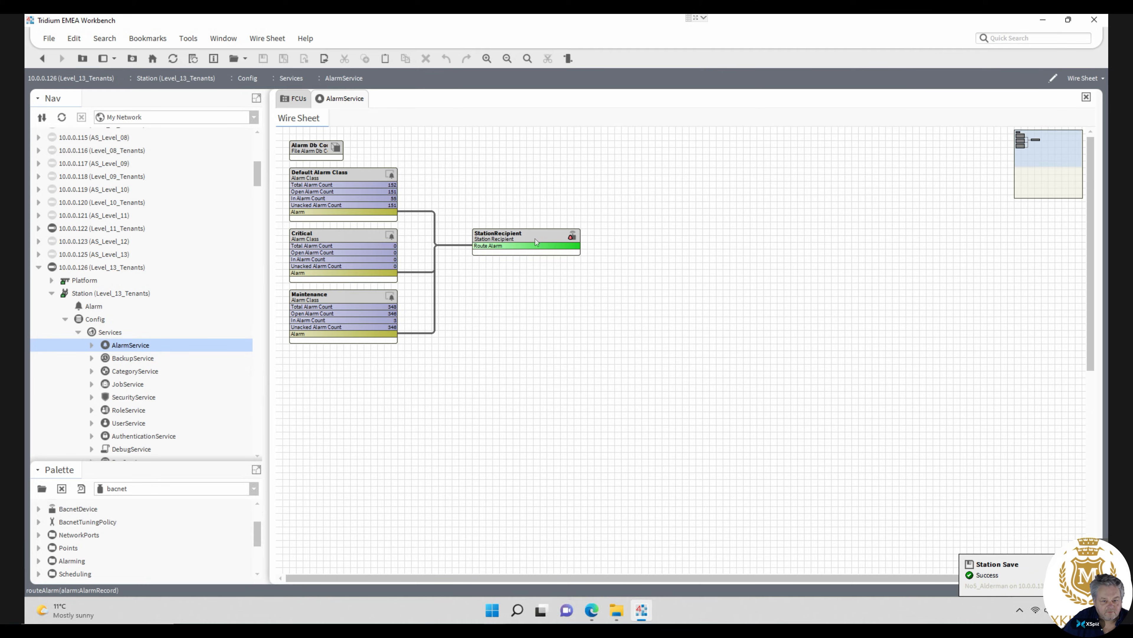
pyautogui.doubleClick(523, 241)
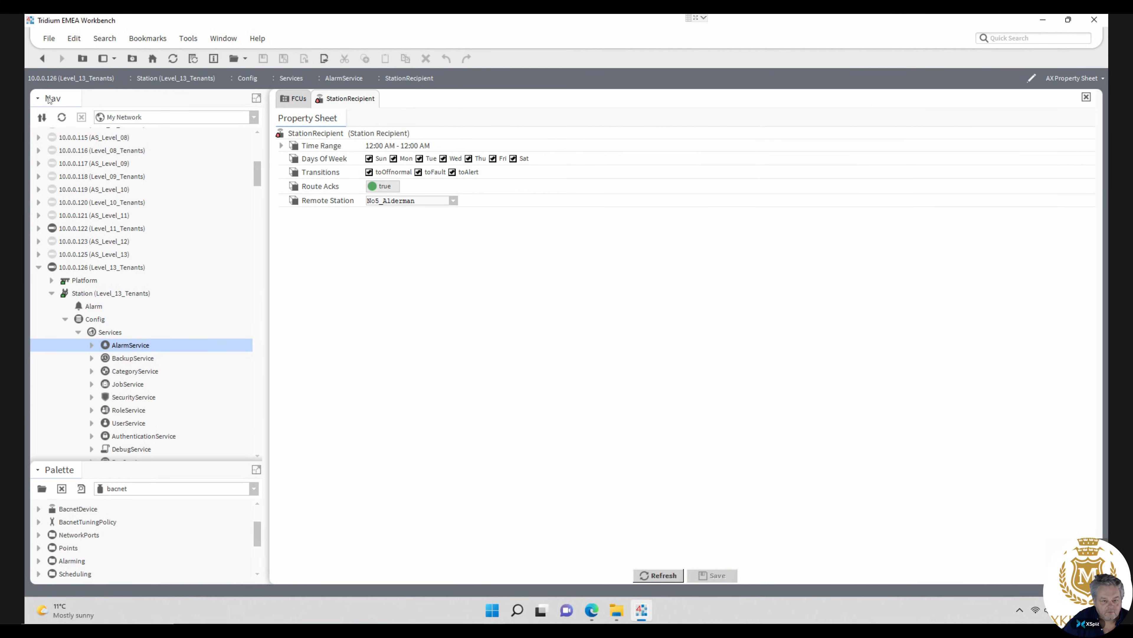
pyautogui.click(41, 61)
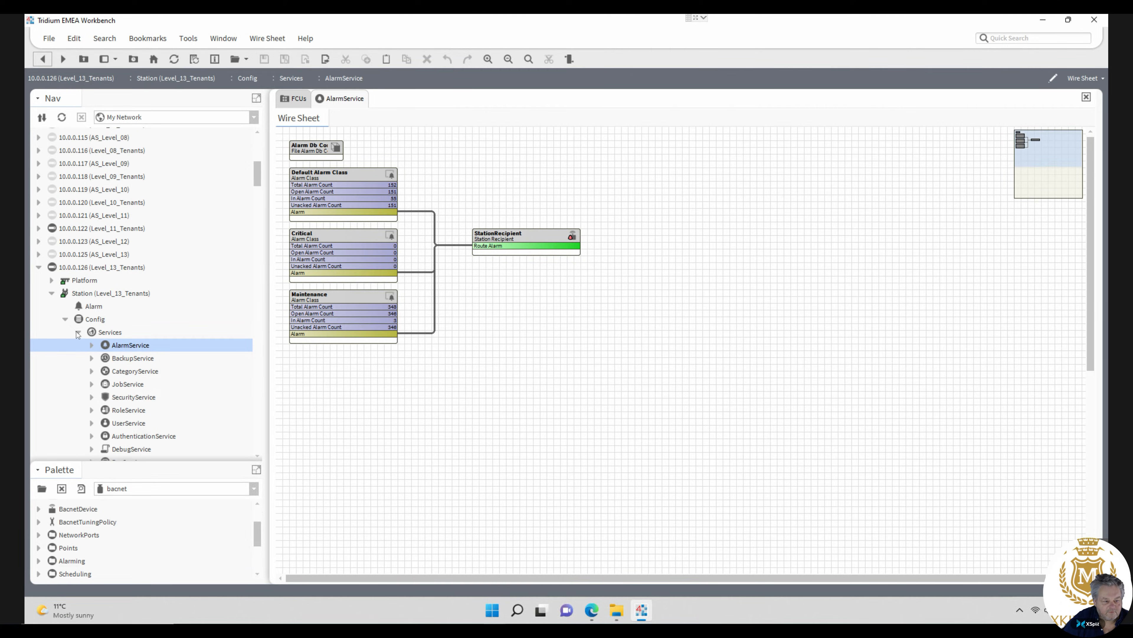
# - Collapse the Level_13_Tenants station and view the HtgClg and FCUs graphics of Level_13_Tenants in the No5_Alderman station
pyautogui.click(78, 332)
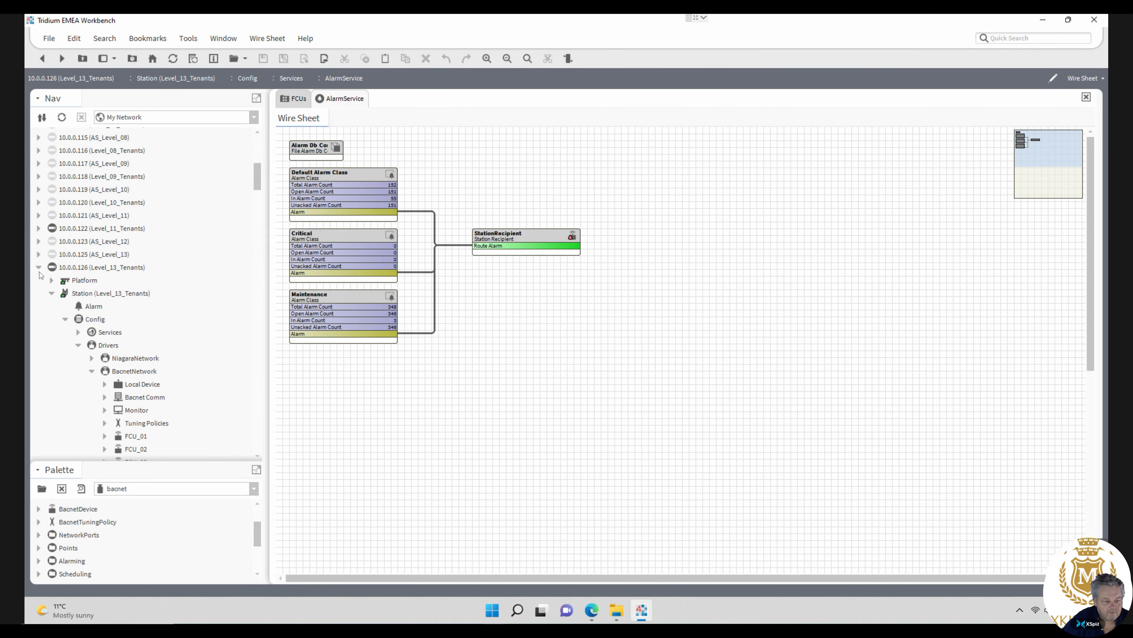
pyautogui.click(39, 270)
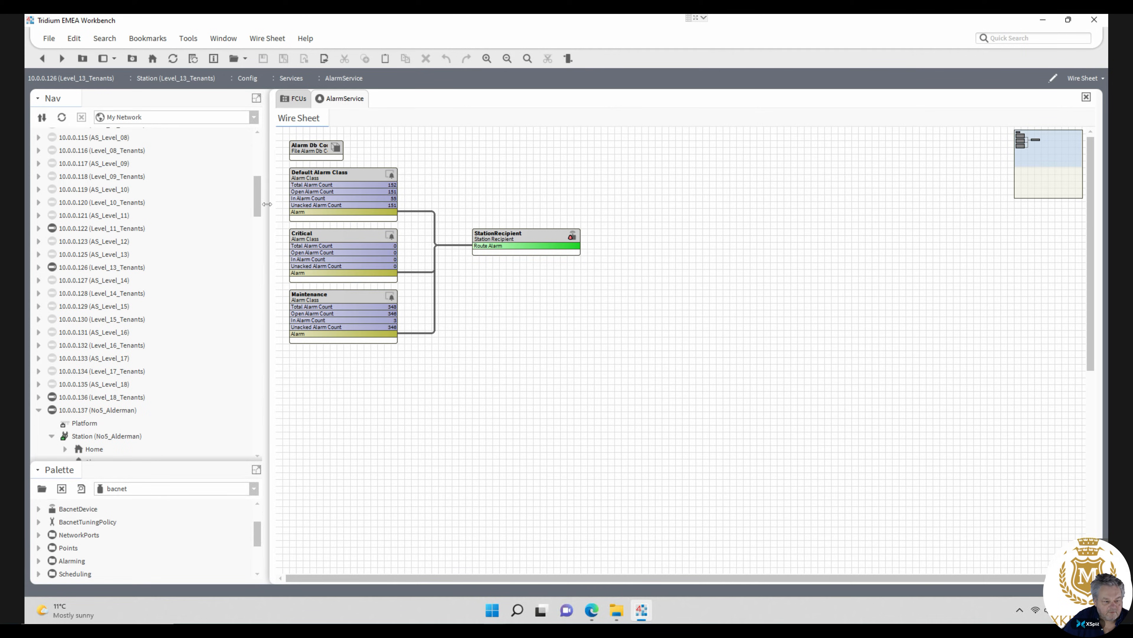
pyautogui.moveTo(261, 203); pyautogui.dragTo(259, 254)
pyautogui.scroll(-2, 261, 265)
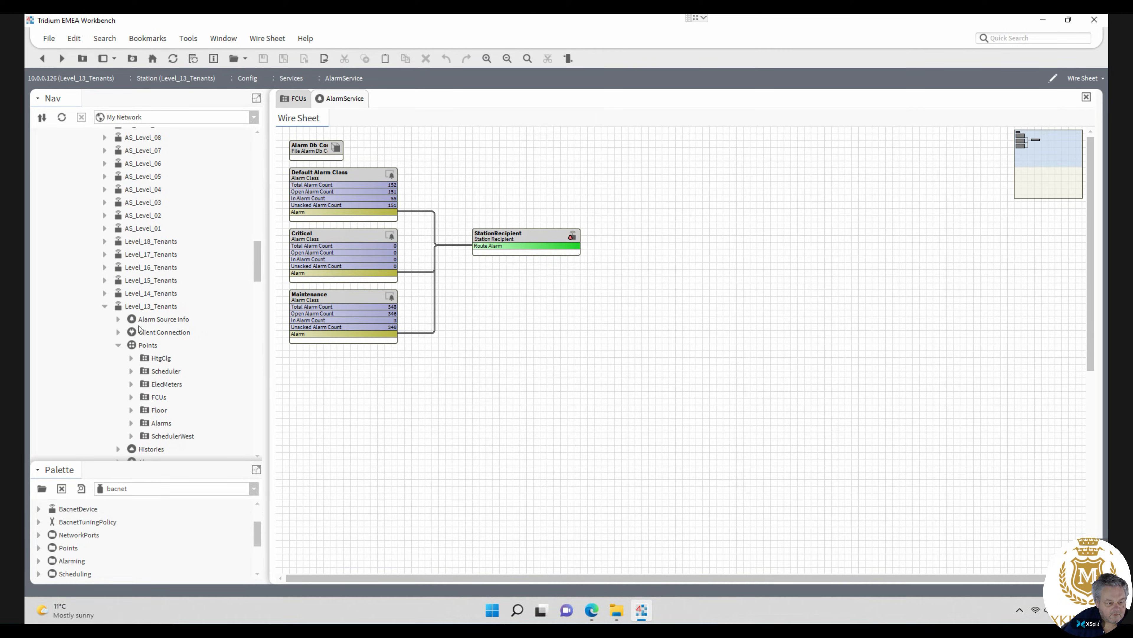
pyautogui.doubleClick(158, 359)
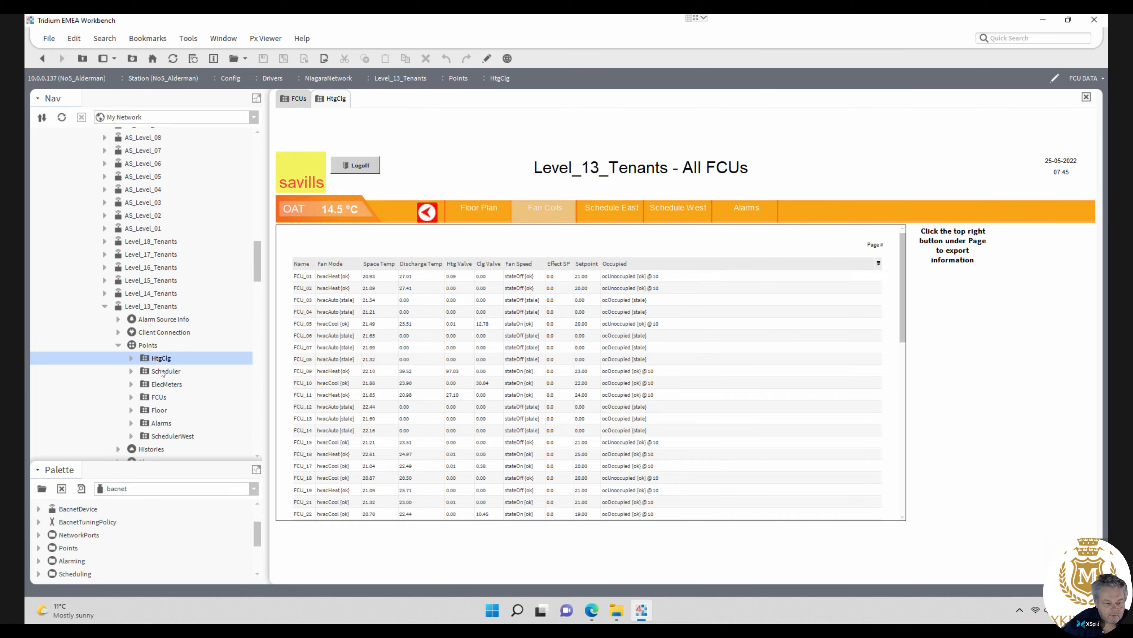
pyautogui.doubleClick(159, 396)
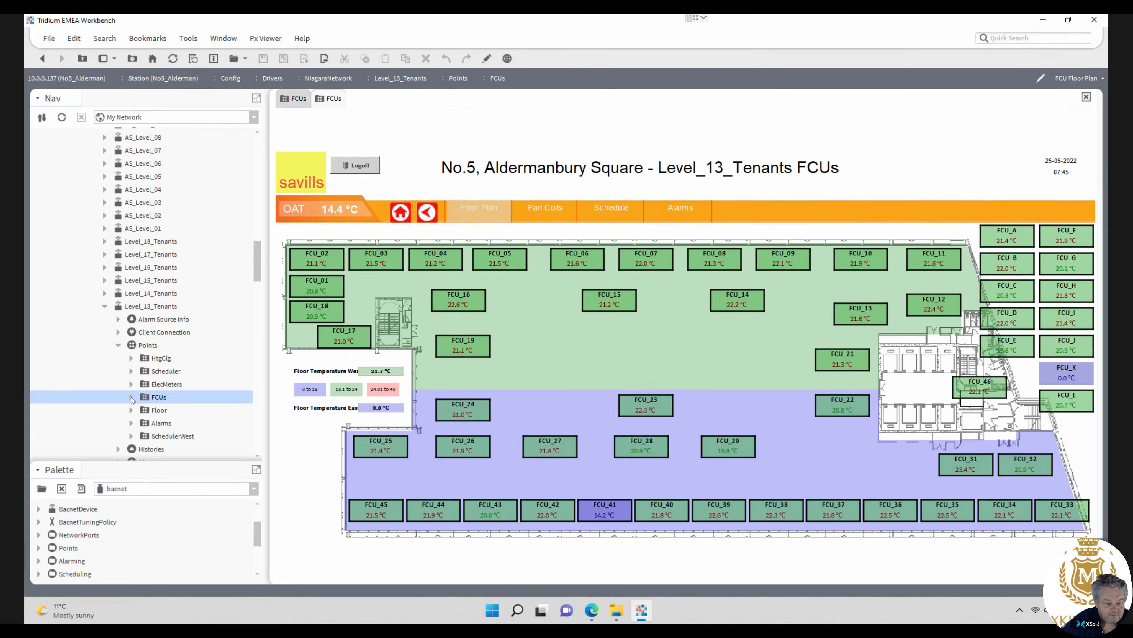
# - Check FCU_02's information popup and examine its label's bindings in the floor plan editor without changing them
pyautogui.click(314, 264)
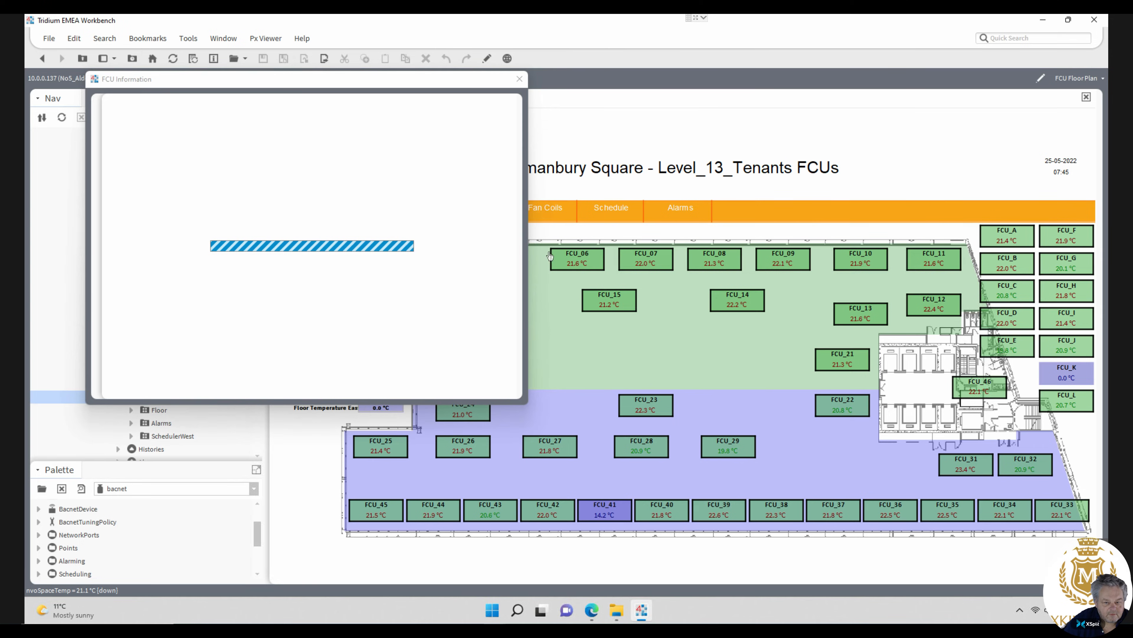
pyautogui.click(521, 79)
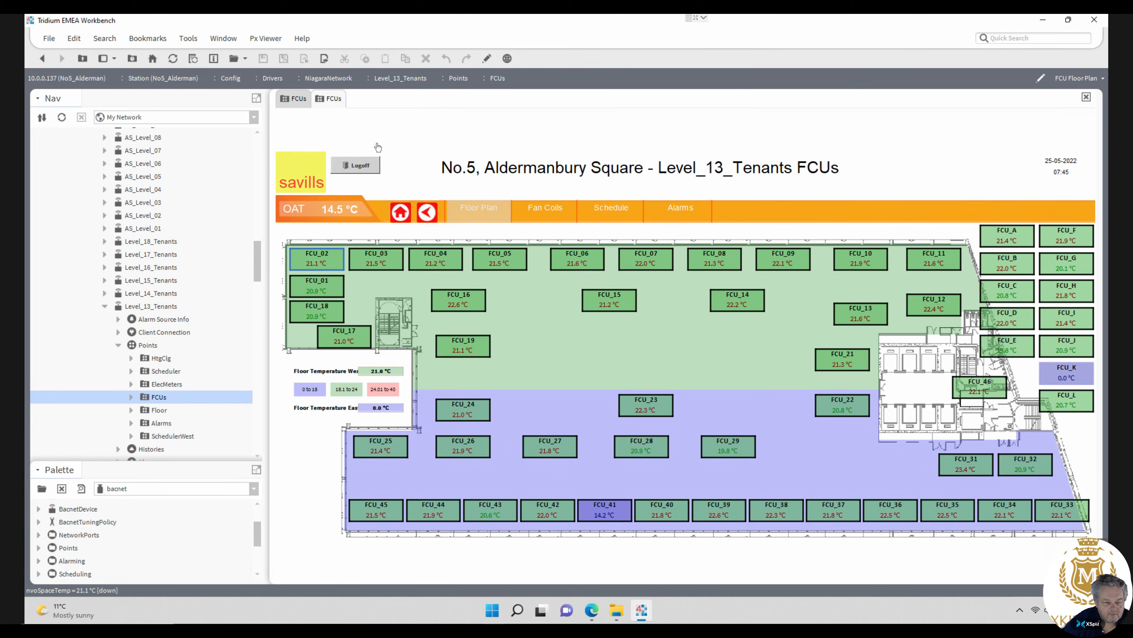
pyautogui.click(487, 58)
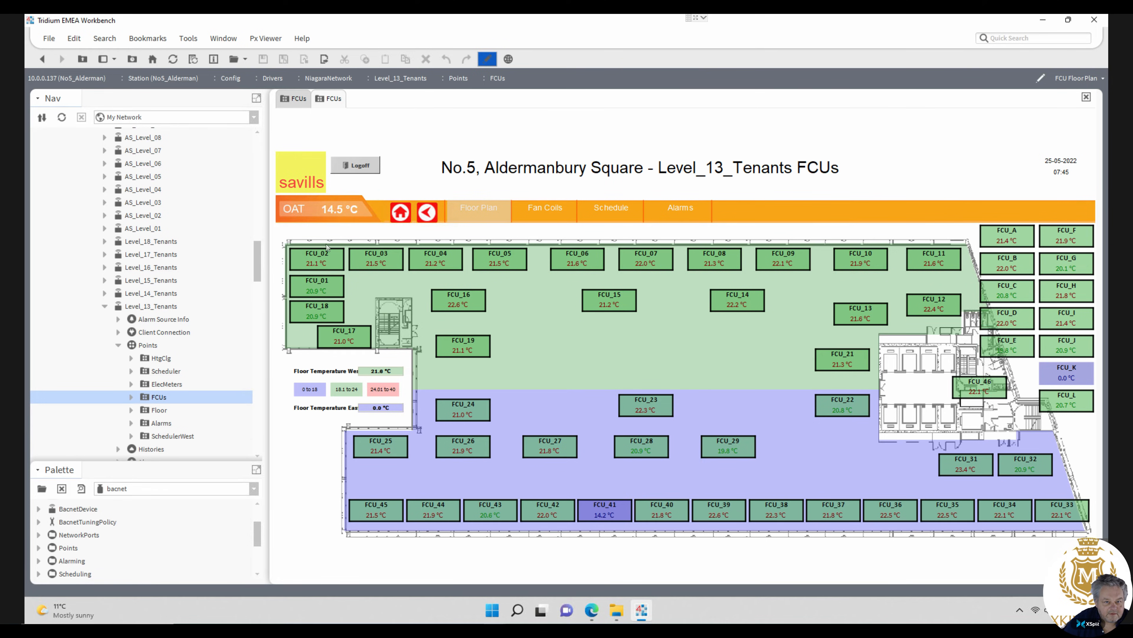
pyautogui.click(306, 280)
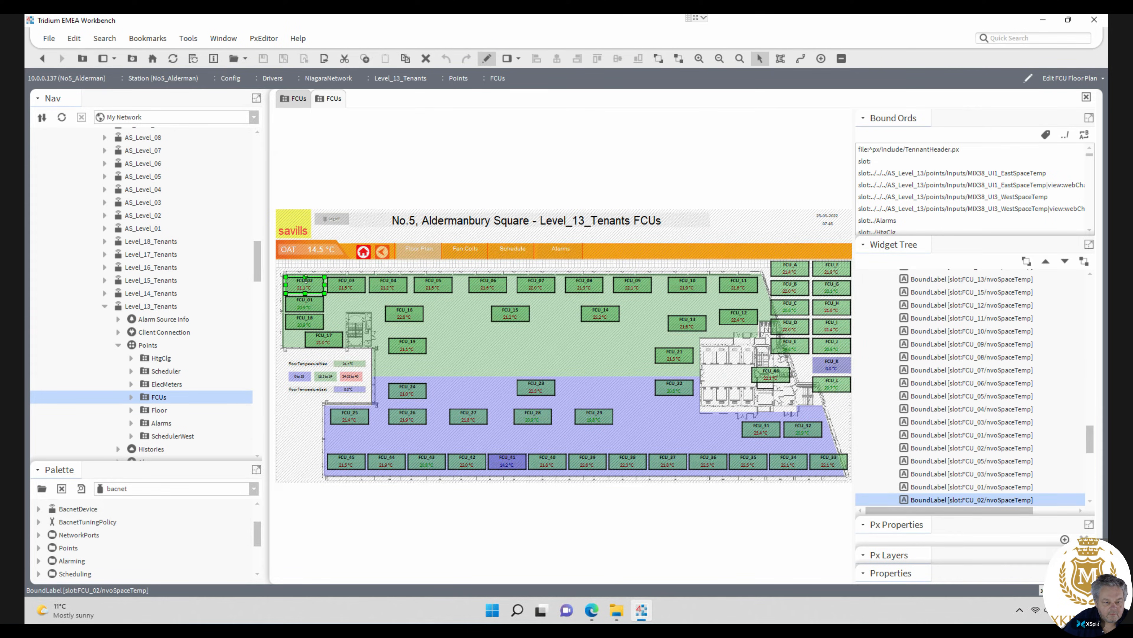
pyautogui.doubleClick(308, 287)
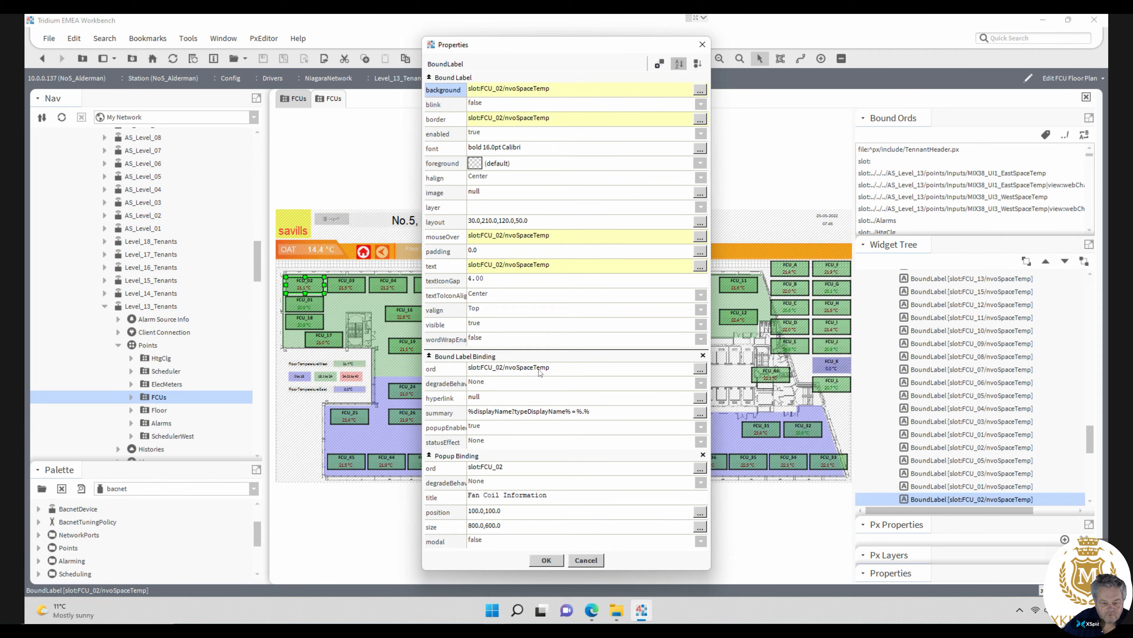
pyautogui.click(587, 560)
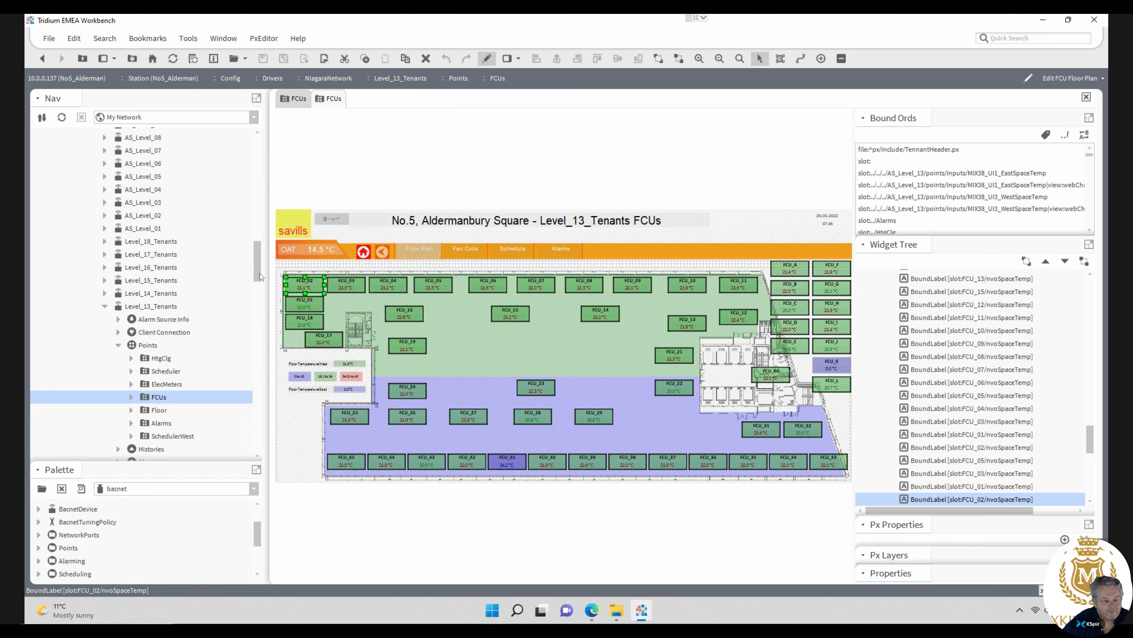
# - View the Level_11_Tenants floor plan graphic for comparison and return to Level_13_Tenants in the navigation tree
pyautogui.scroll(1, 255, 264)
pyautogui.scroll(-1, 257, 265)
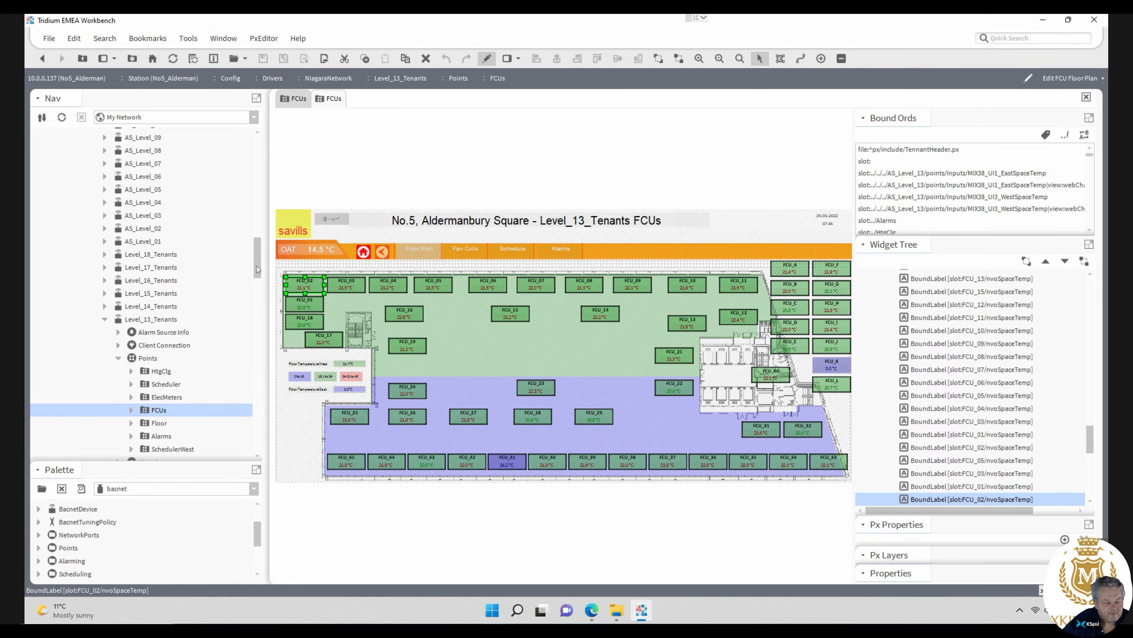
pyautogui.moveTo(256, 266); pyautogui.dragTo(257, 310)
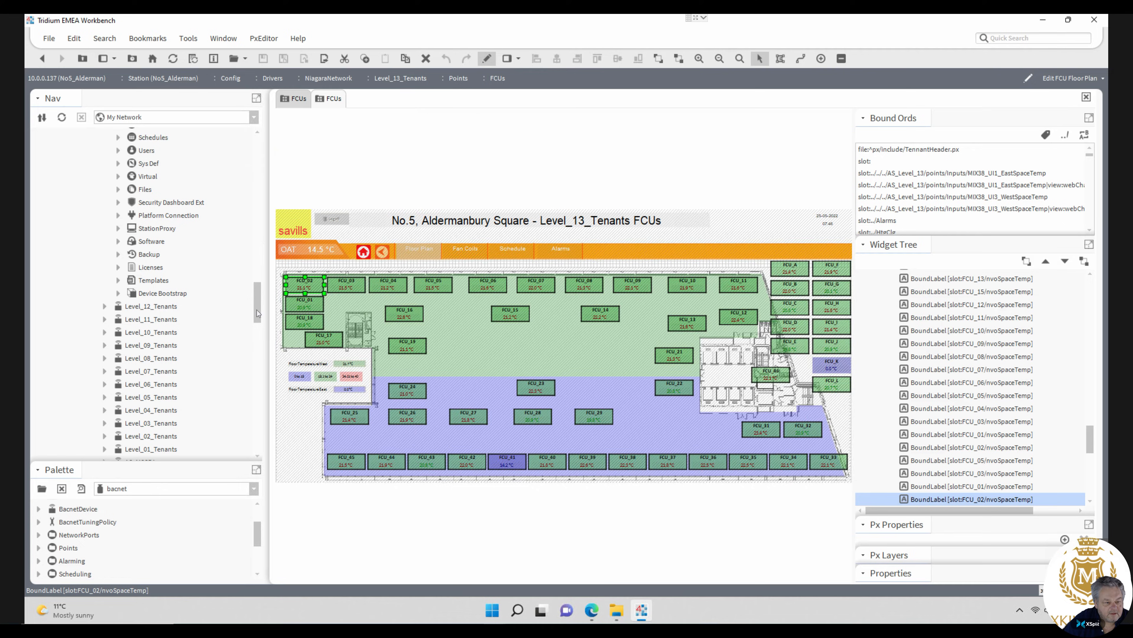
pyautogui.click(151, 320)
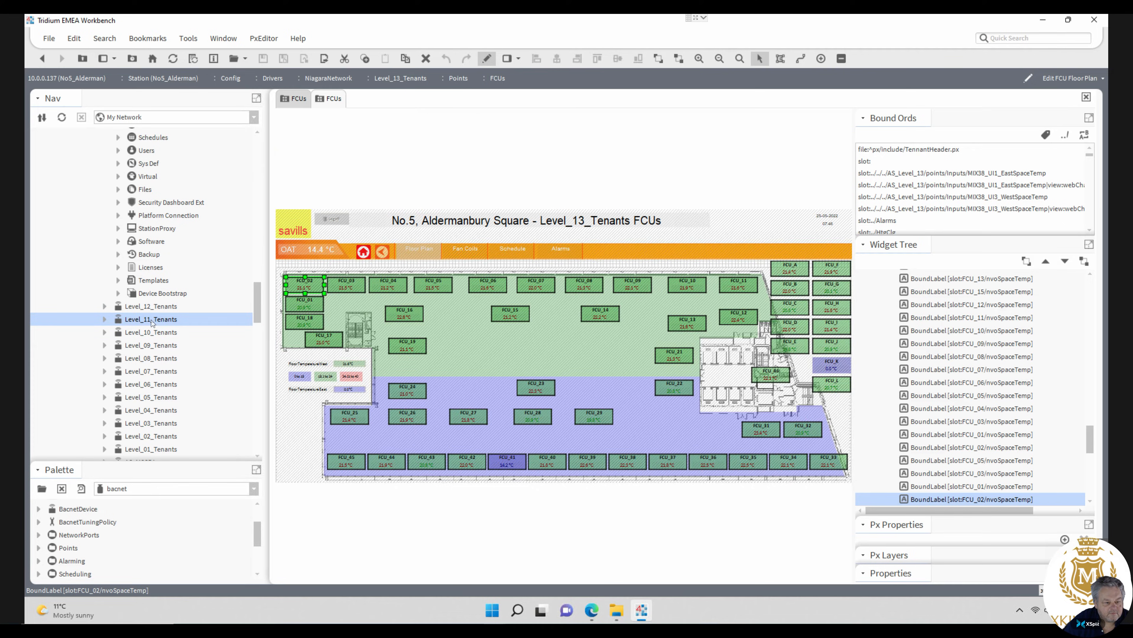
pyautogui.doubleClick(151, 320)
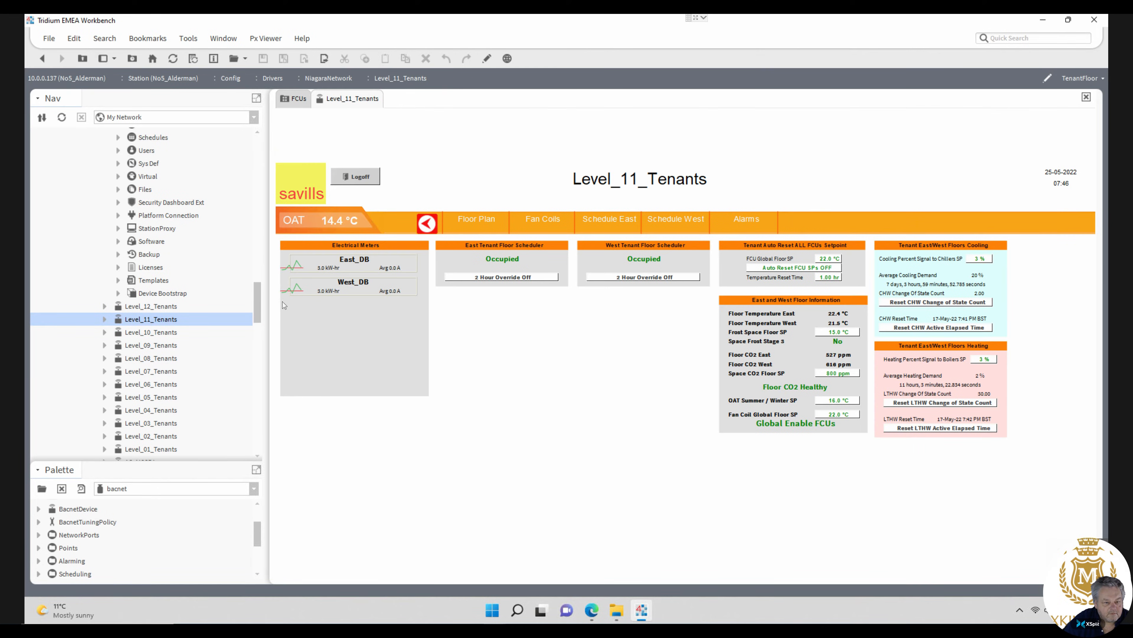
pyautogui.click(475, 220)
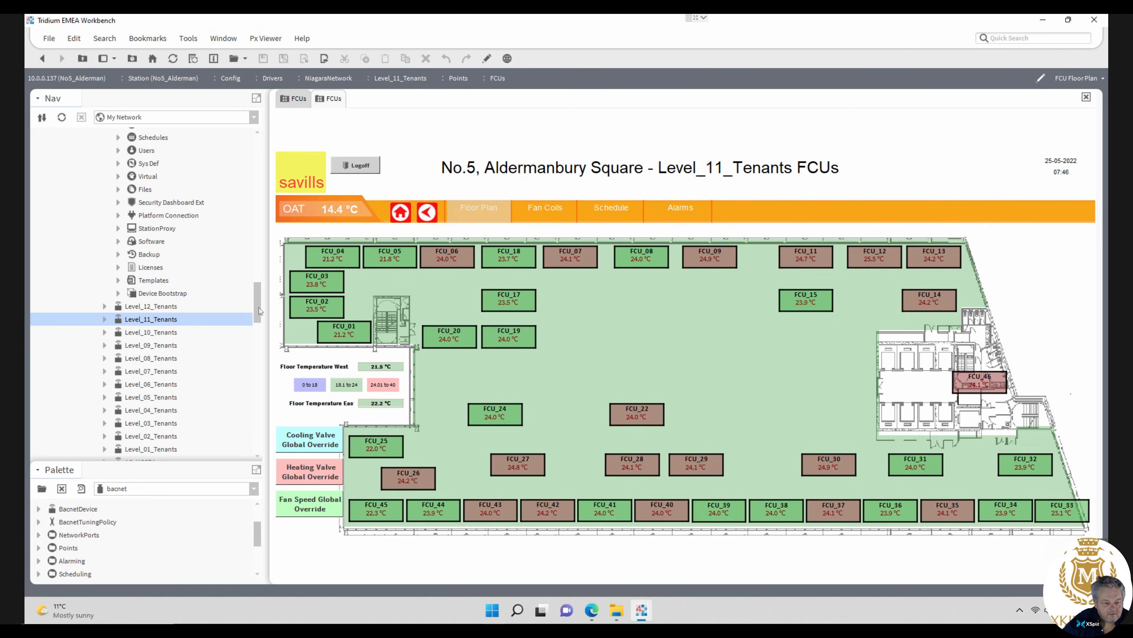
pyautogui.moveTo(260, 311); pyautogui.dragTo(257, 277)
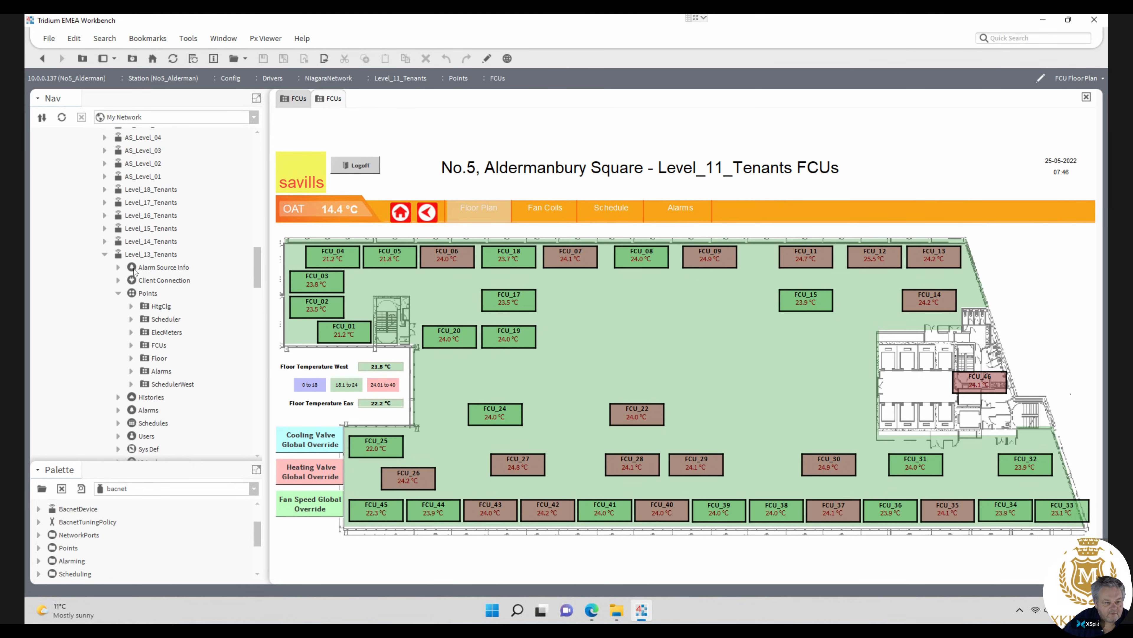
# - Collapse the Level_13_Tenants station in the NiagaraNetwork and rename it as Level_13_Tenants_OLD_LON
pyautogui.click(104, 254)
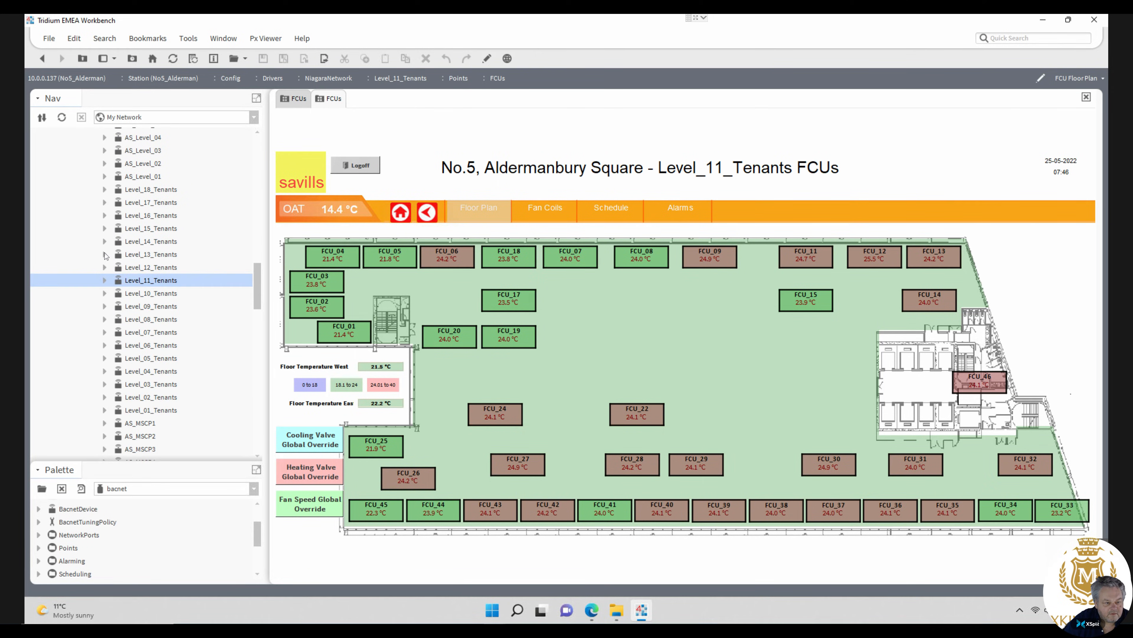
pyautogui.click(140, 257)
pyautogui.rightClick(141, 257)
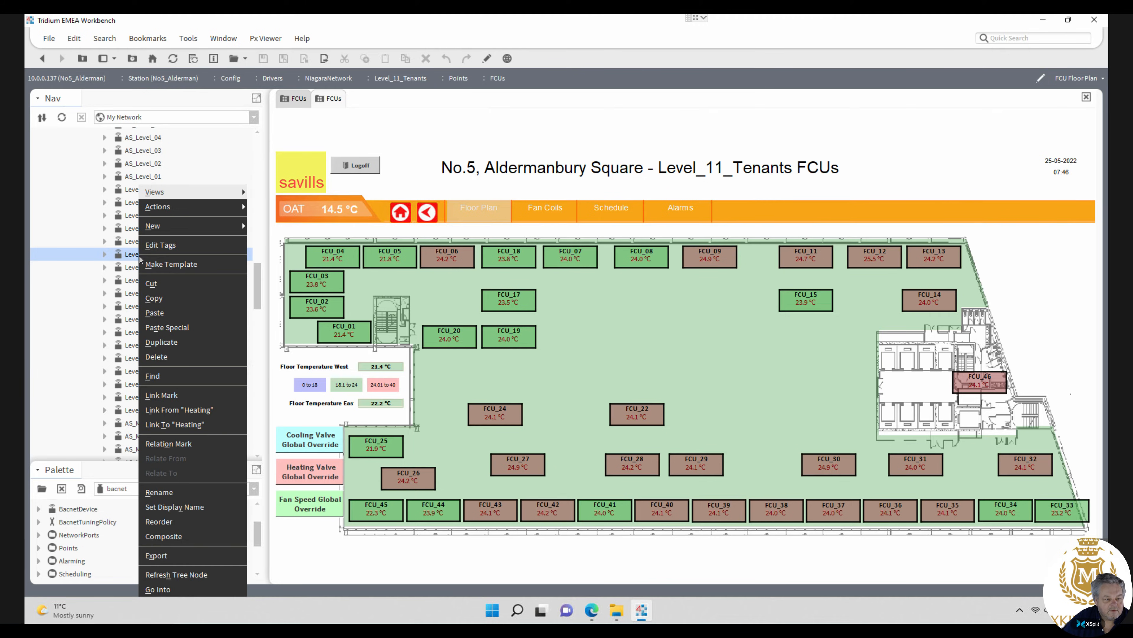
pyautogui.click(193, 494)
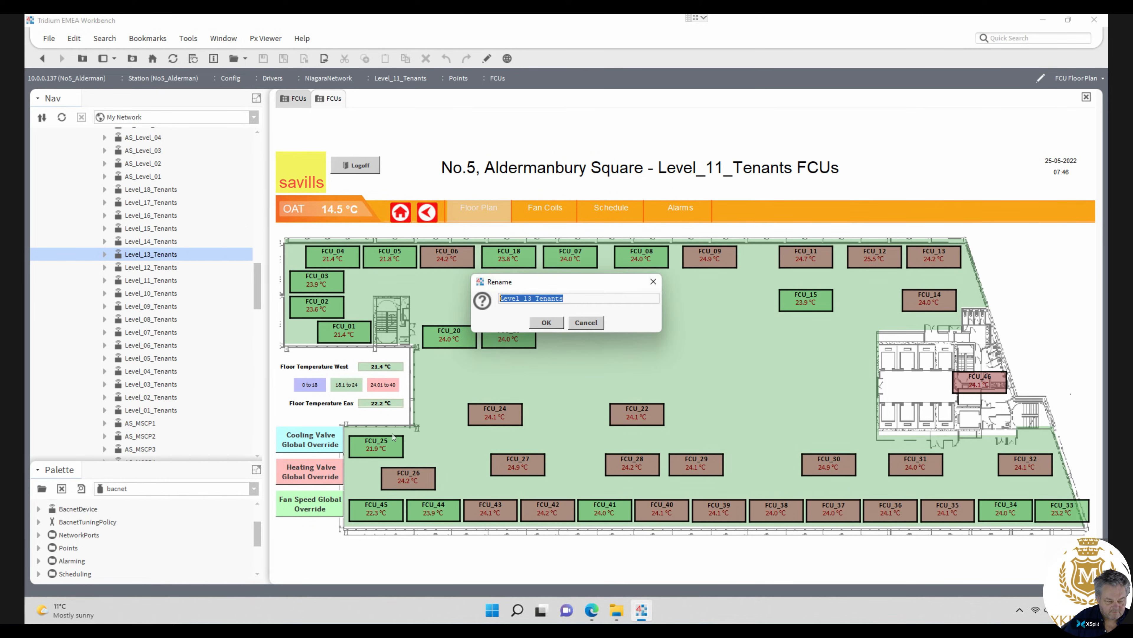
pyautogui.press('End')
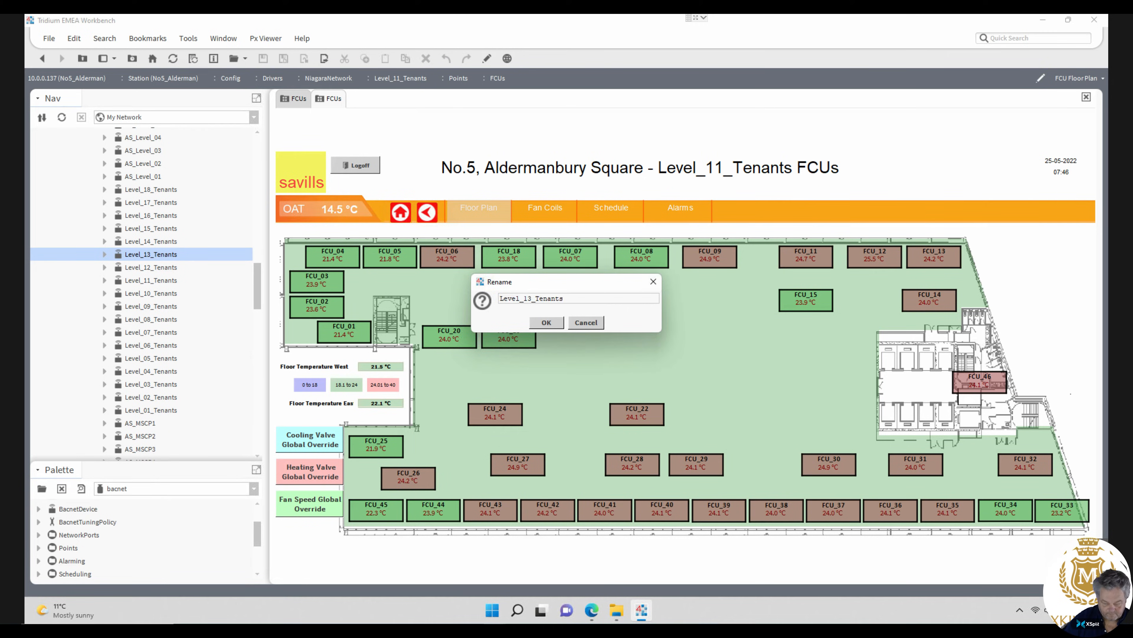
pyautogui.write('_')
pyautogui.write('OLD')
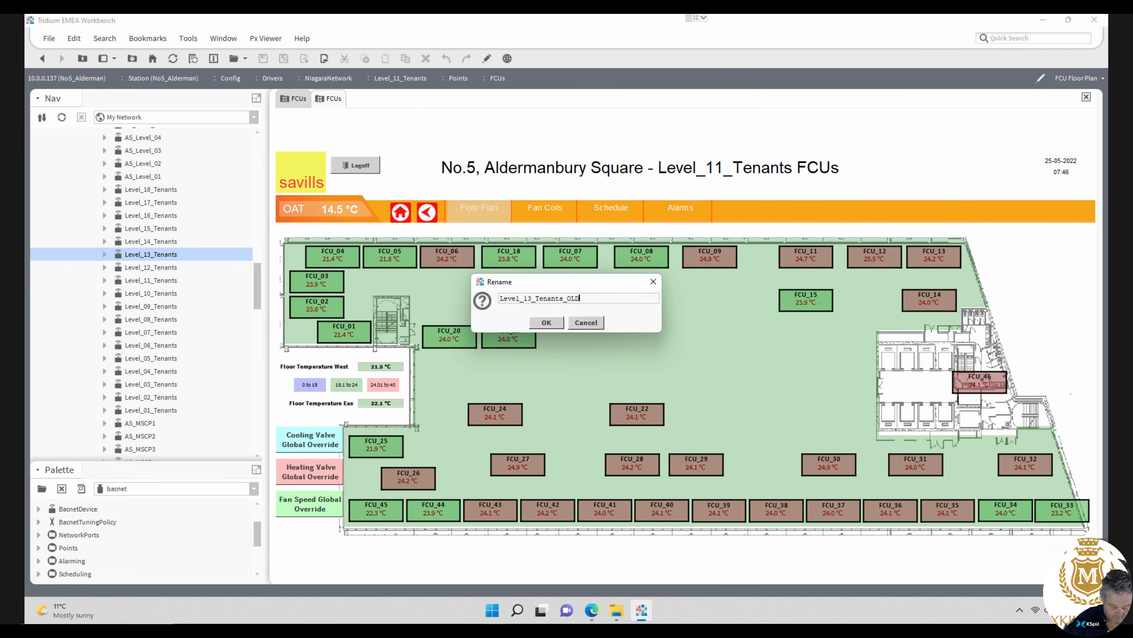
pyautogui.write('_LON')
pyautogui.click(548, 322)
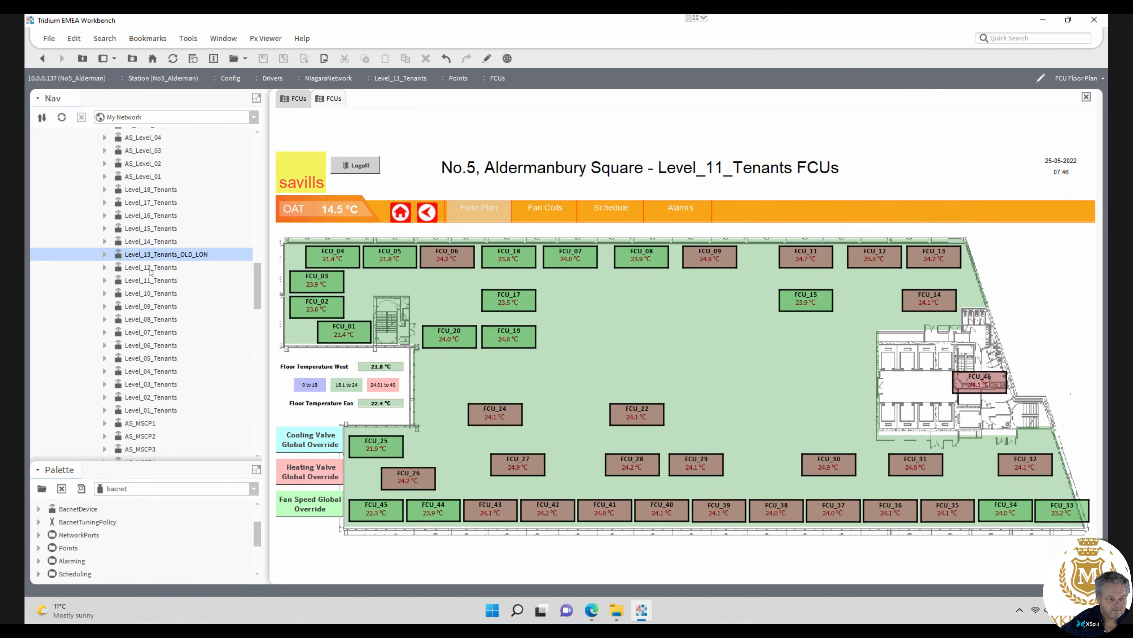
# - Duplicate the Level_11_Tenants station in the NiagaraNetwork and name the copy Level_13_Tenants
pyautogui.click(149, 280)
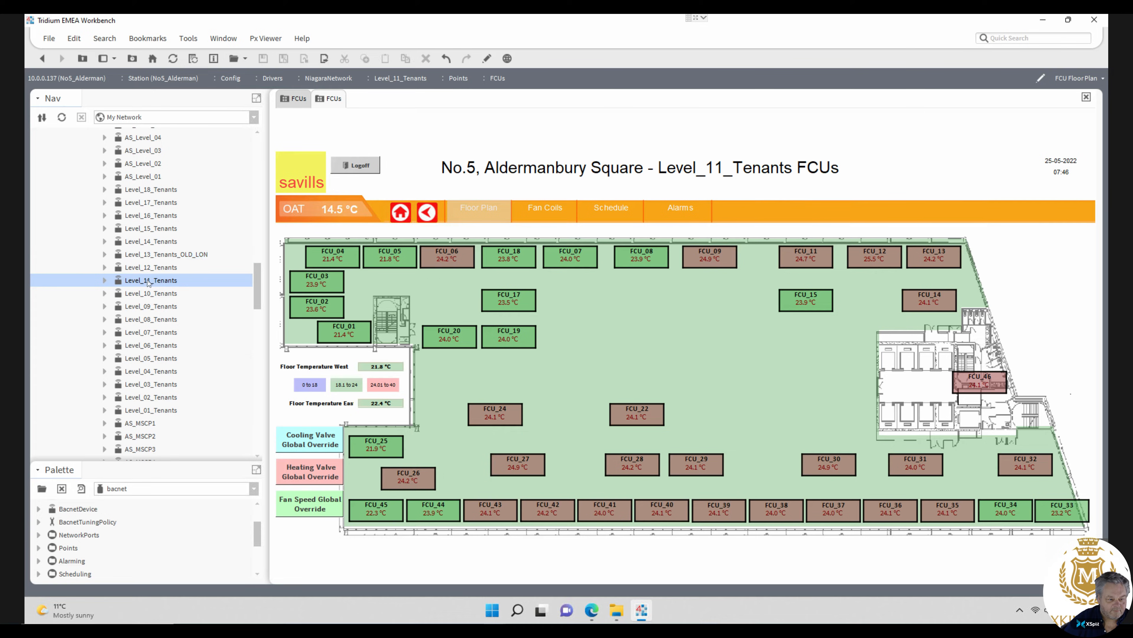
pyautogui.rightClick(149, 282)
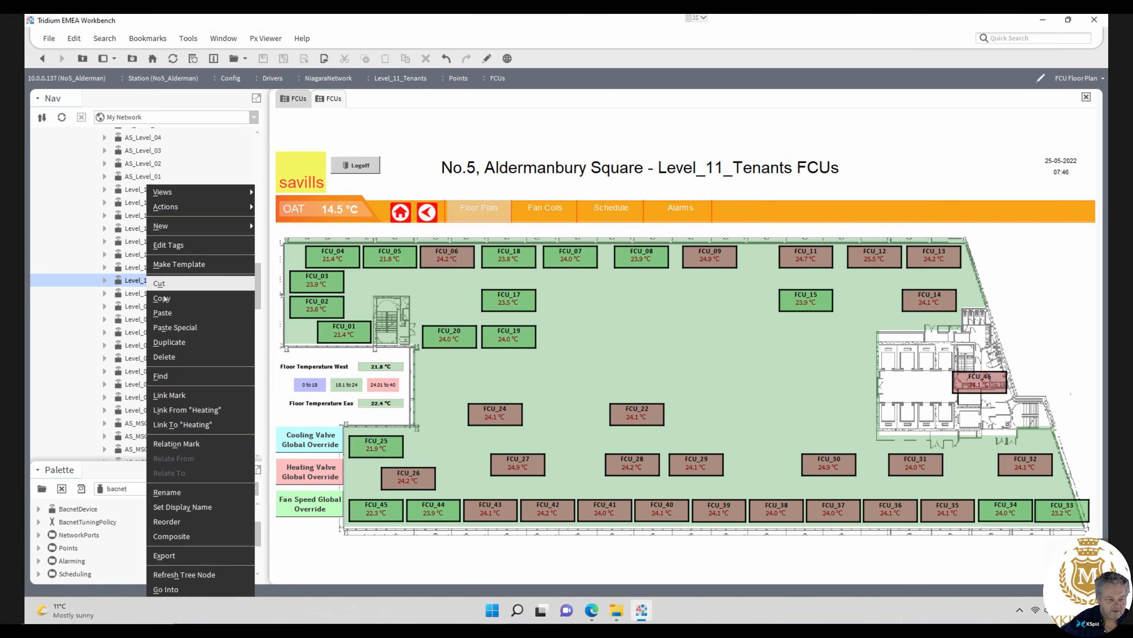
pyautogui.click(169, 342)
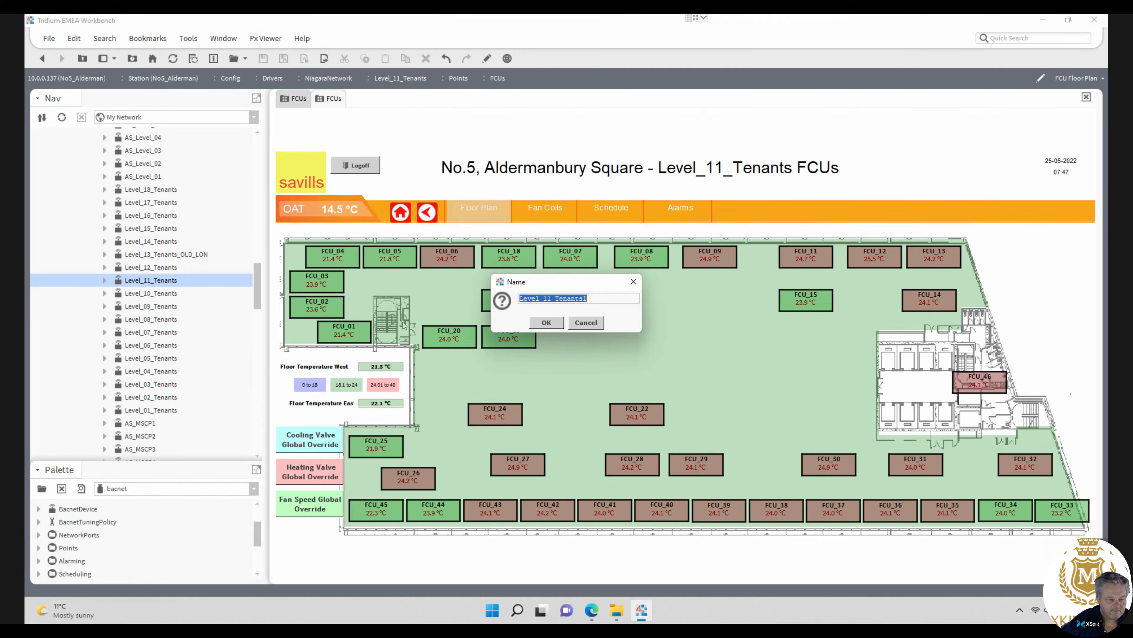
pyautogui.click(549, 298)
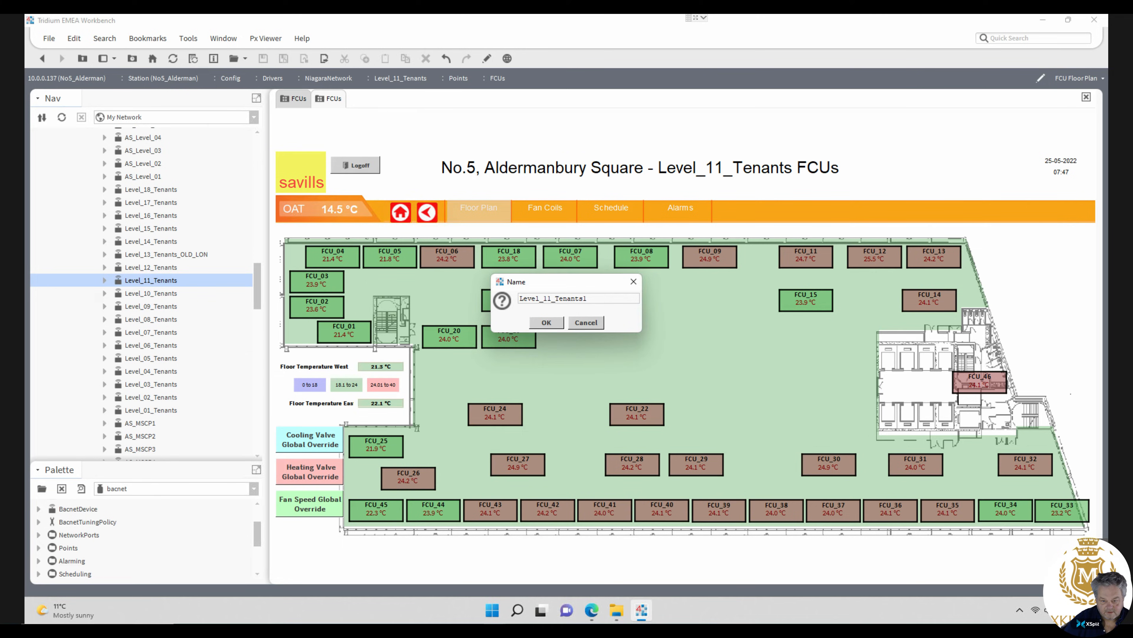
pyautogui.write('3')
pyautogui.click(547, 322)
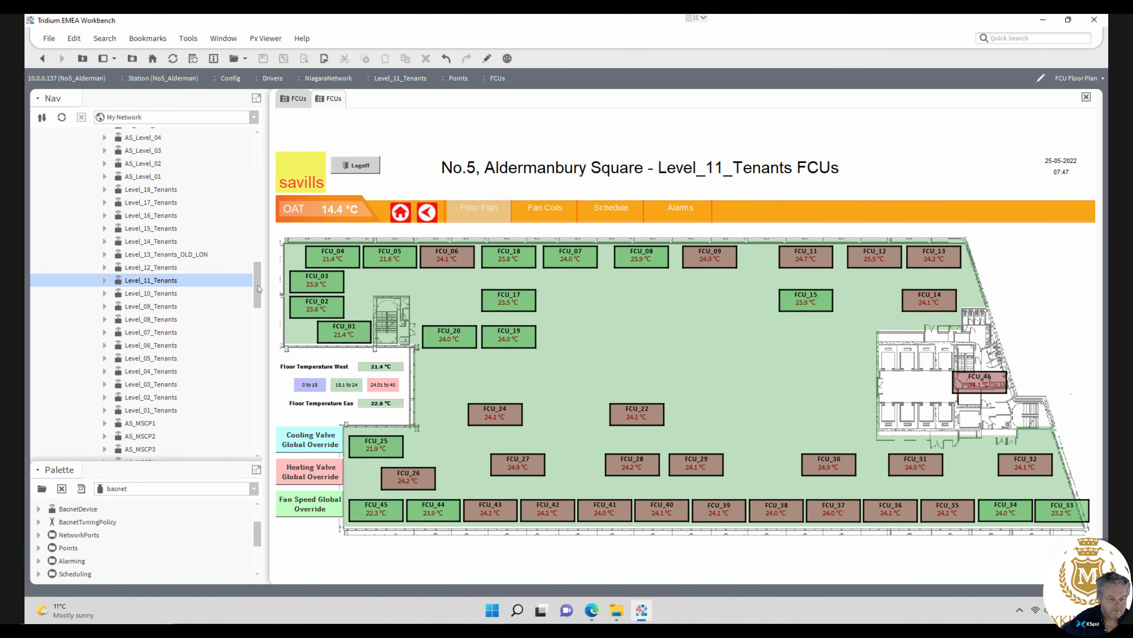
# - Reorder the NiagaraNetwork so the new Level_13_Tenants station sits between Level_13_Tenants_OLD_LON and Level_12_Tenants
pyautogui.moveTo(257, 279); pyautogui.dragTo(257, 239)
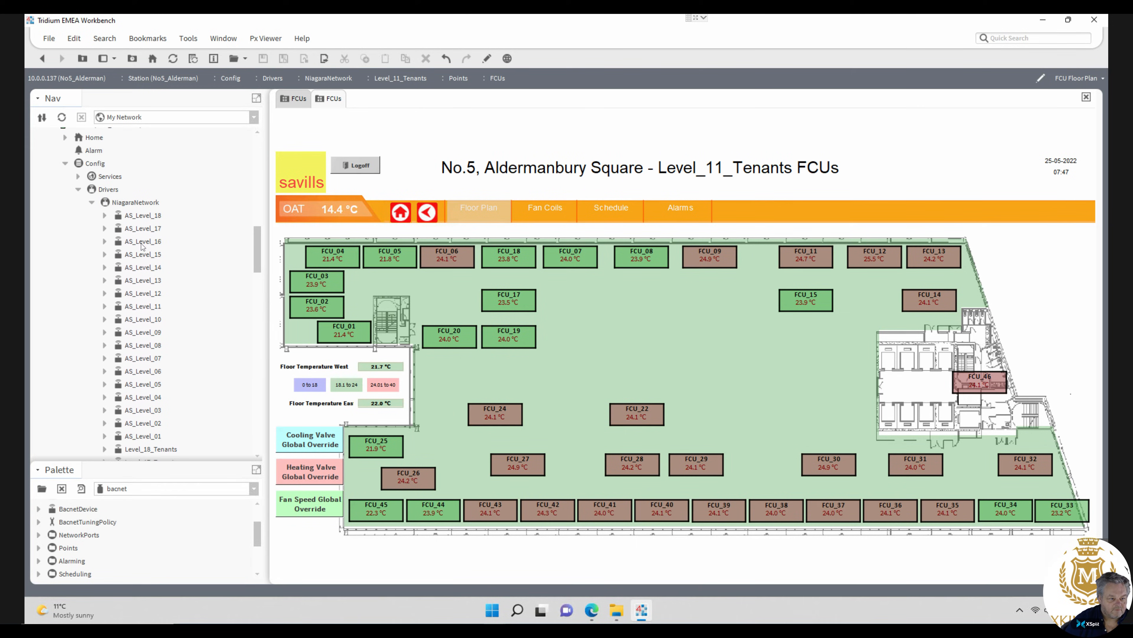
pyautogui.click(134, 203)
pyautogui.rightClick(134, 203)
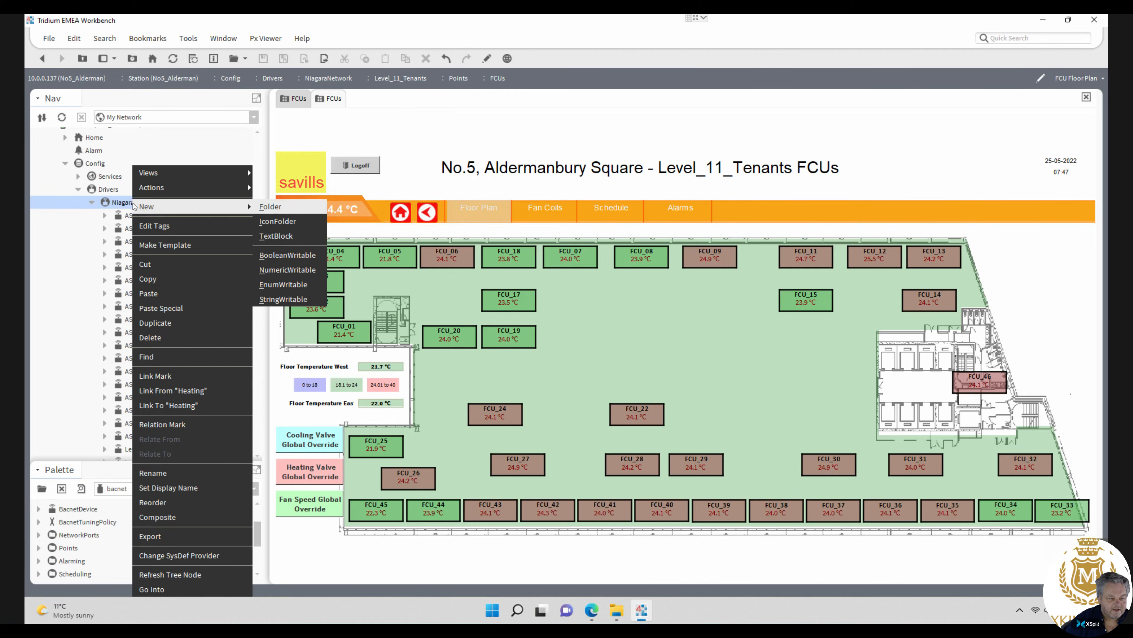
pyautogui.click(172, 500)
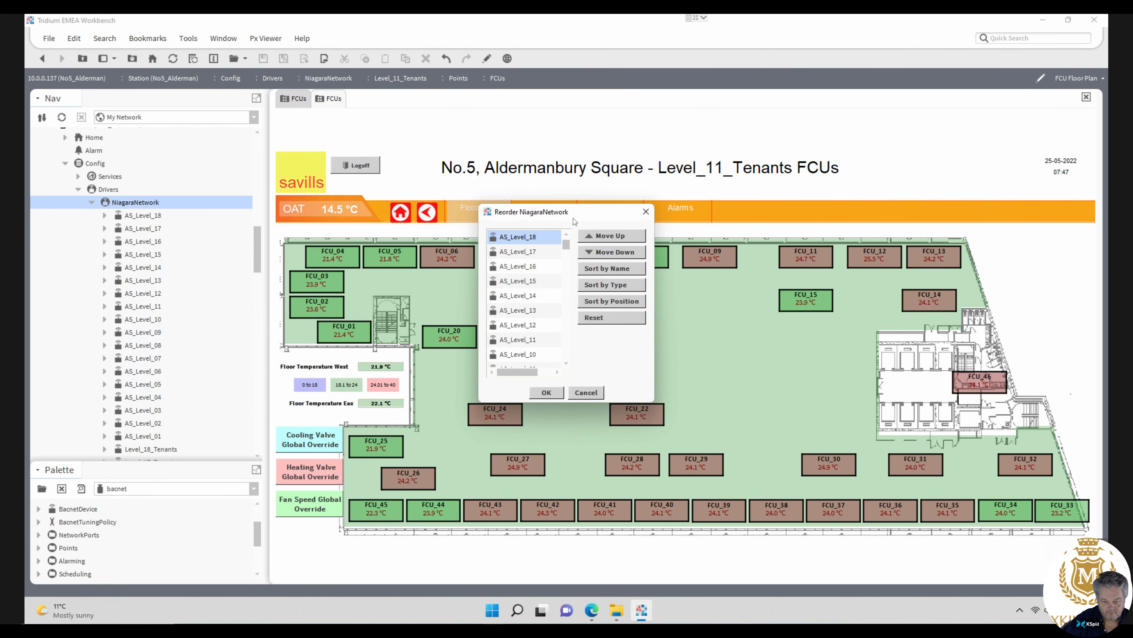
pyautogui.moveTo(567, 99); pyautogui.dragTo(567, 44)
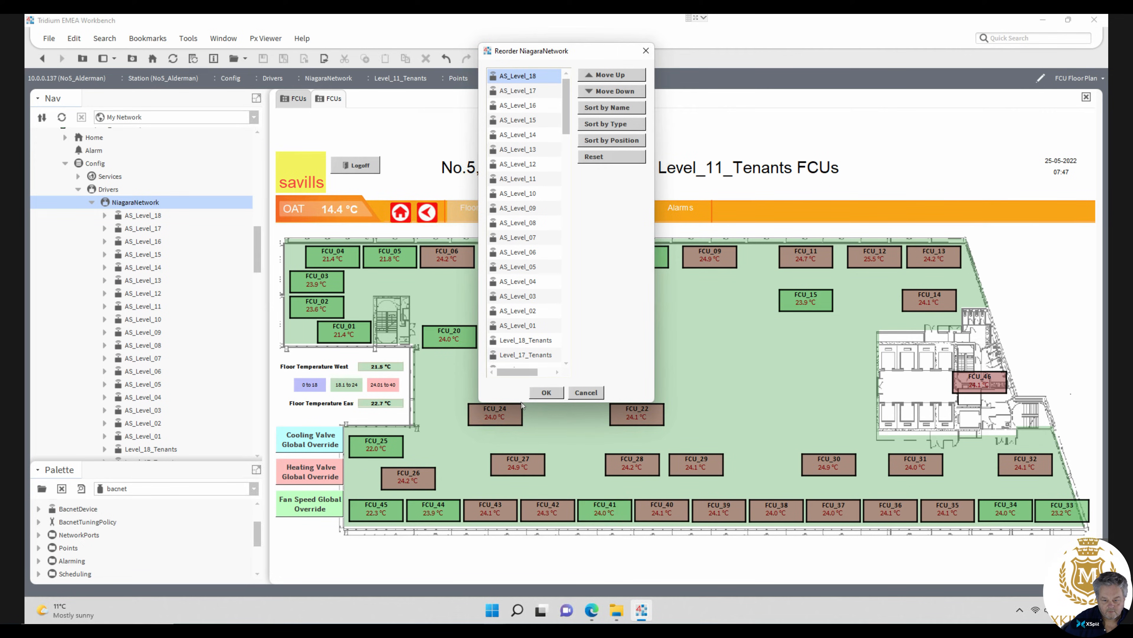
pyautogui.moveTo(522, 401); pyautogui.dragTo(517, 520)
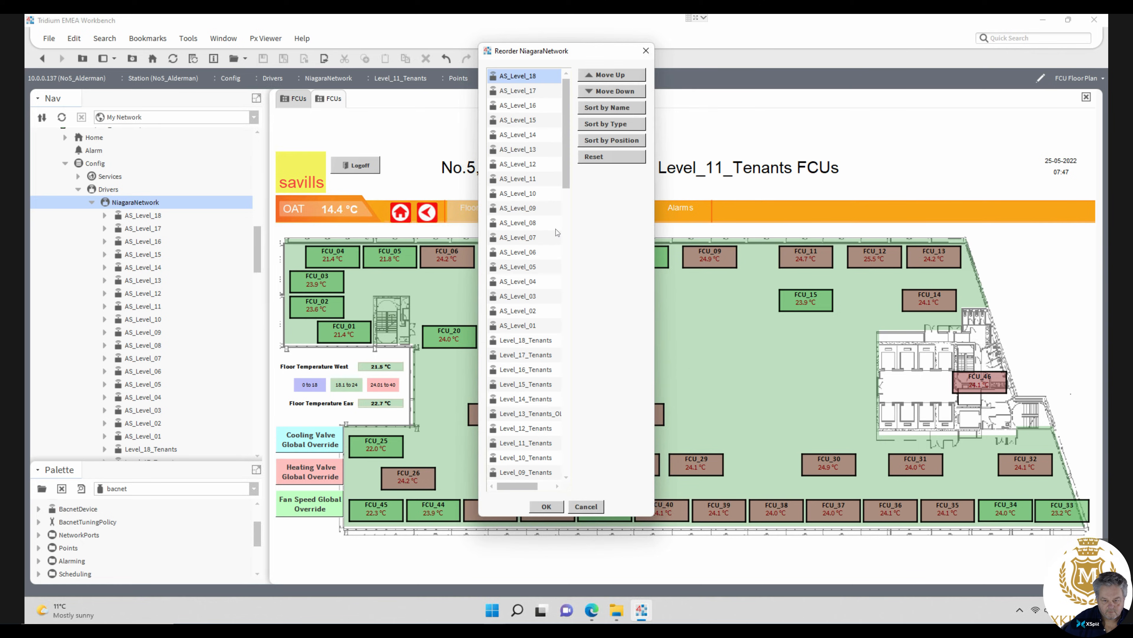
pyautogui.moveTo(568, 176); pyautogui.dragTo(561, 480)
pyautogui.click(531, 472)
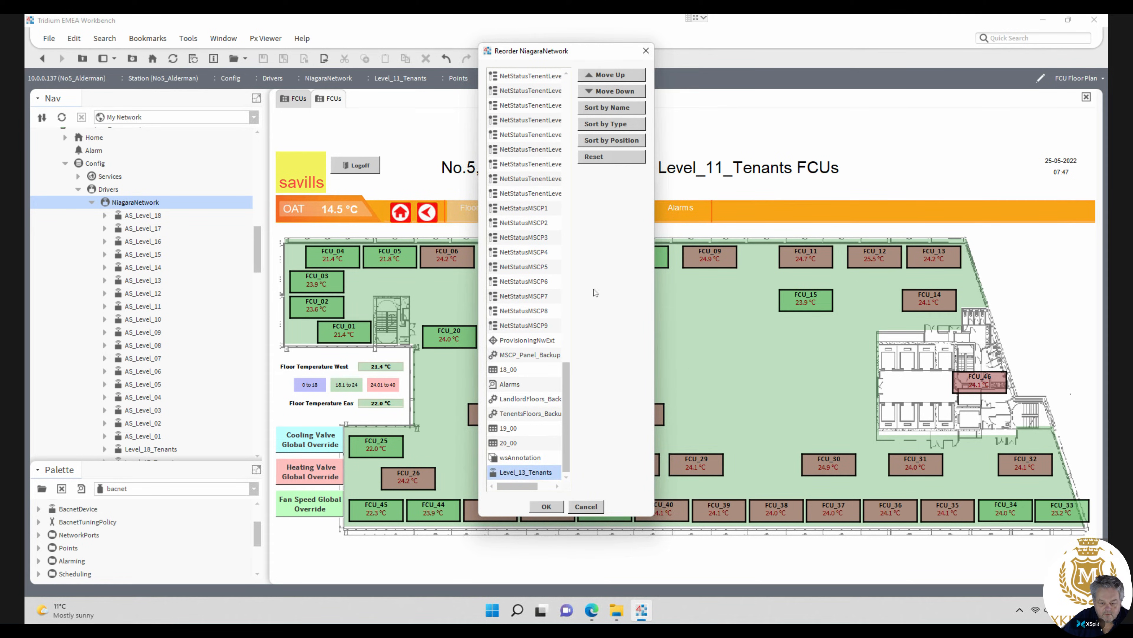
pyautogui.click(610, 75)
pyautogui.click(611, 75)
pyautogui.click(611, 75)
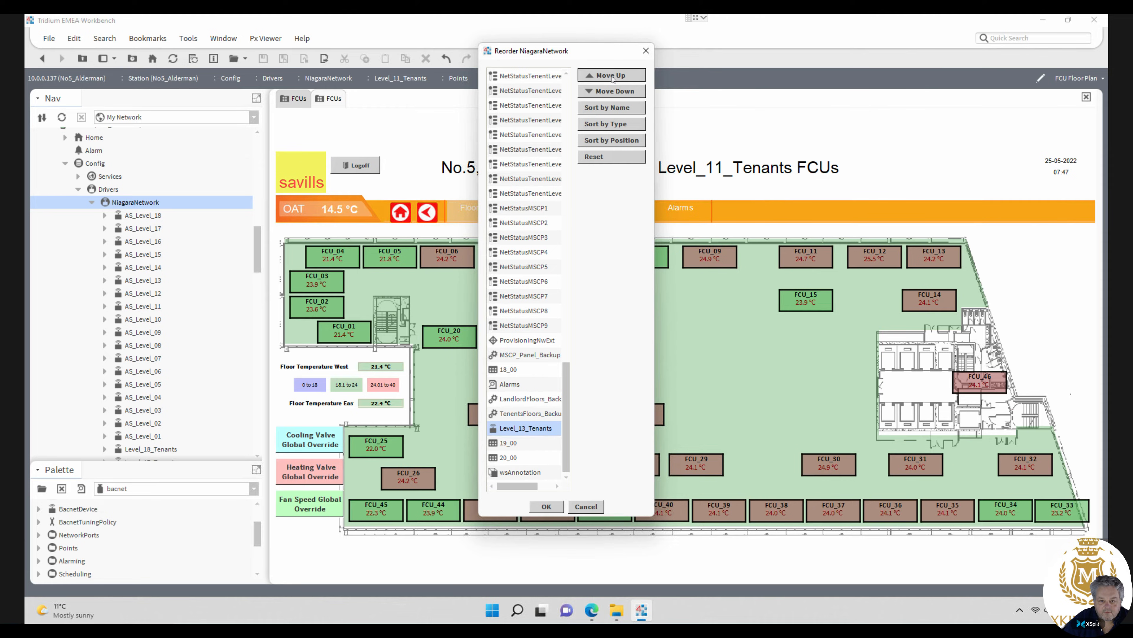
pyautogui.click(610, 75)
pyautogui.click(610, 75)
pyautogui.click(610, 75)
pyautogui.click(610, 75)
pyautogui.click(610, 75)
pyautogui.click(610, 74)
pyautogui.click(610, 75)
pyautogui.click(611, 75)
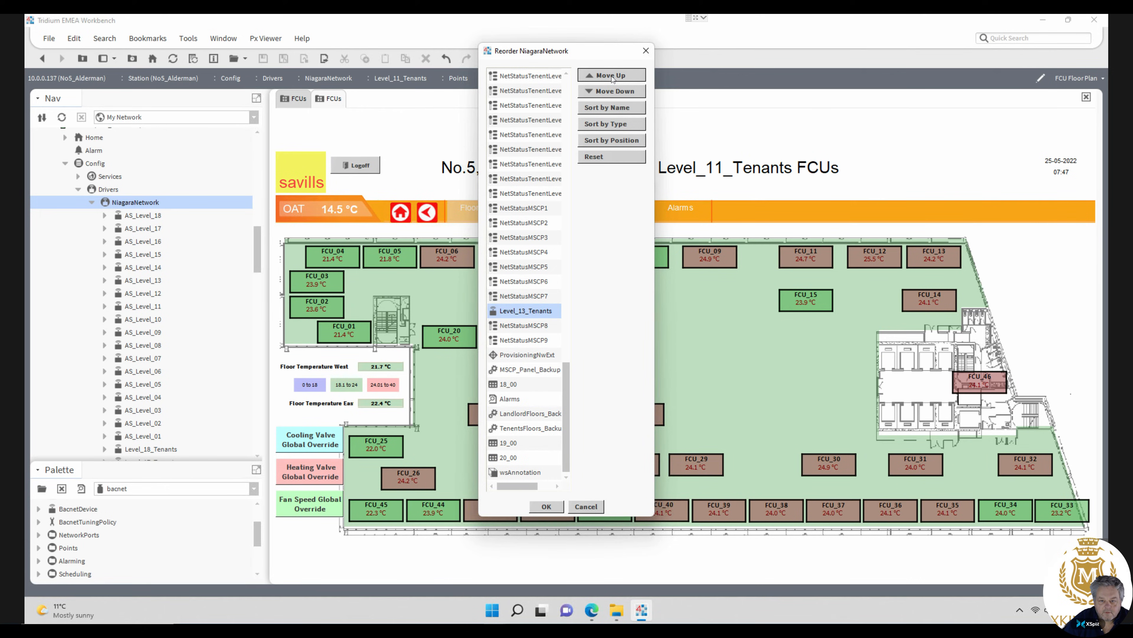
pyautogui.click(610, 75)
pyautogui.click(610, 75)
pyautogui.click(611, 75)
pyautogui.click(610, 75)
pyautogui.click(610, 75)
pyautogui.click(611, 75)
pyautogui.click(610, 75)
pyautogui.click(611, 75)
pyautogui.click(610, 75)
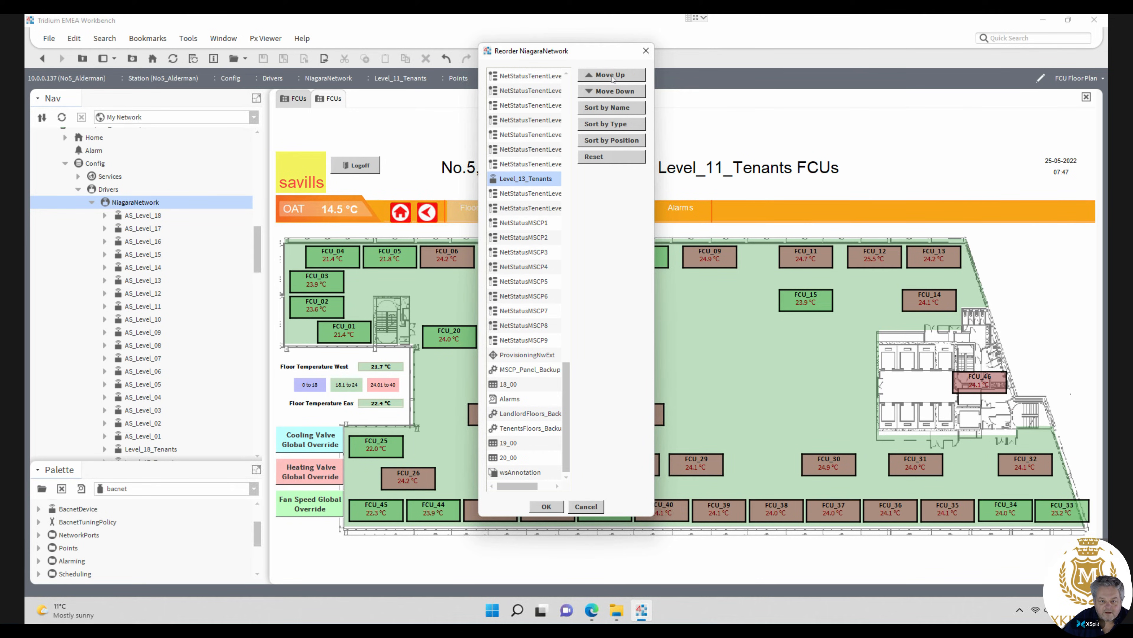
pyautogui.click(610, 75)
pyautogui.click(610, 75)
pyautogui.doubleClick(611, 75)
pyautogui.click(610, 75)
pyautogui.click(610, 75)
pyautogui.click(610, 75)
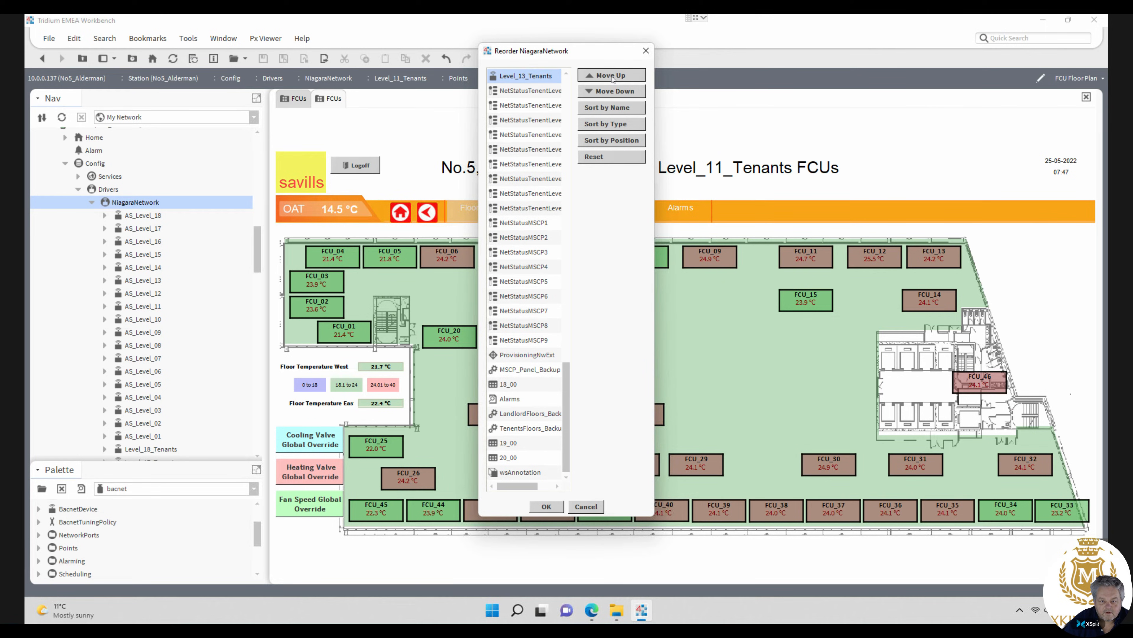
pyautogui.click(611, 75)
pyautogui.click(610, 75)
pyautogui.click(611, 75)
pyautogui.click(611, 75)
pyautogui.click(610, 75)
pyautogui.click(611, 76)
pyautogui.click(611, 76)
pyautogui.click(611, 76)
pyautogui.click(611, 76)
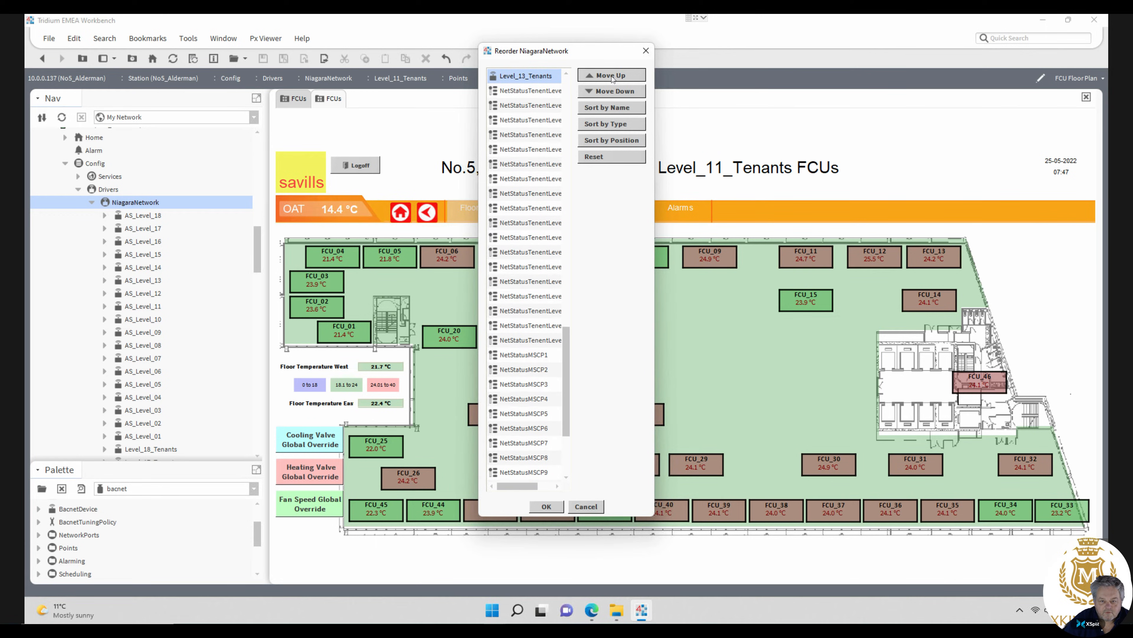
pyautogui.click(611, 76)
pyautogui.click(611, 76)
pyautogui.click(612, 75)
pyautogui.click(612, 75)
pyautogui.click(611, 75)
pyautogui.click(612, 75)
pyautogui.click(611, 75)
pyautogui.click(612, 75)
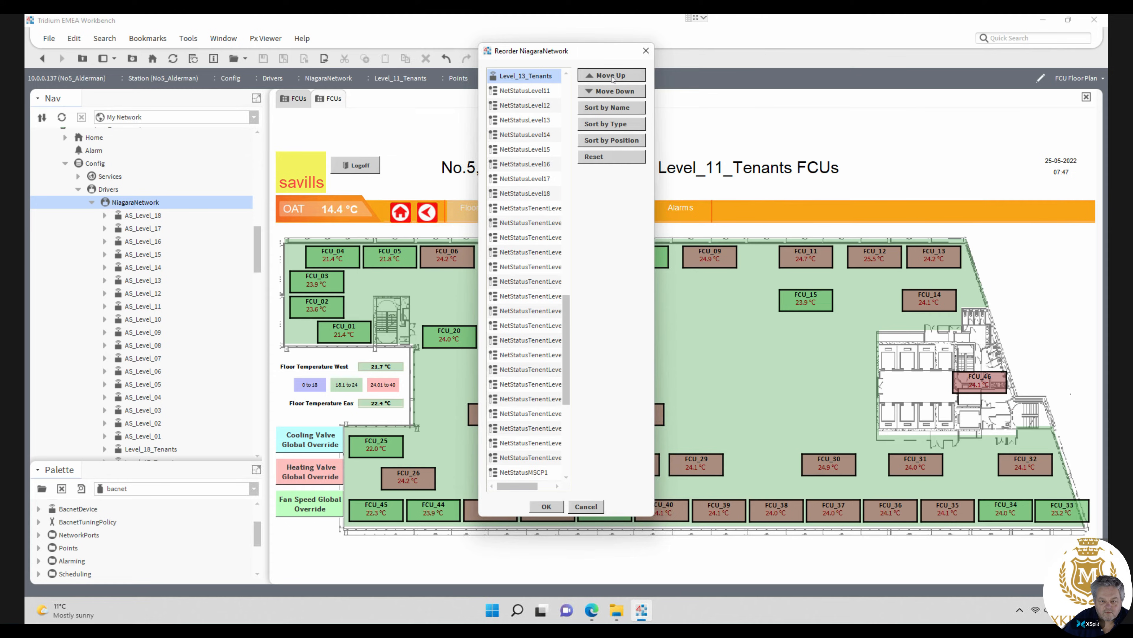
pyautogui.click(611, 75)
pyautogui.click(611, 75)
pyautogui.click(611, 75)
pyautogui.click(611, 75)
pyautogui.click(611, 75)
pyautogui.click(612, 75)
pyautogui.click(611, 75)
pyautogui.click(612, 75)
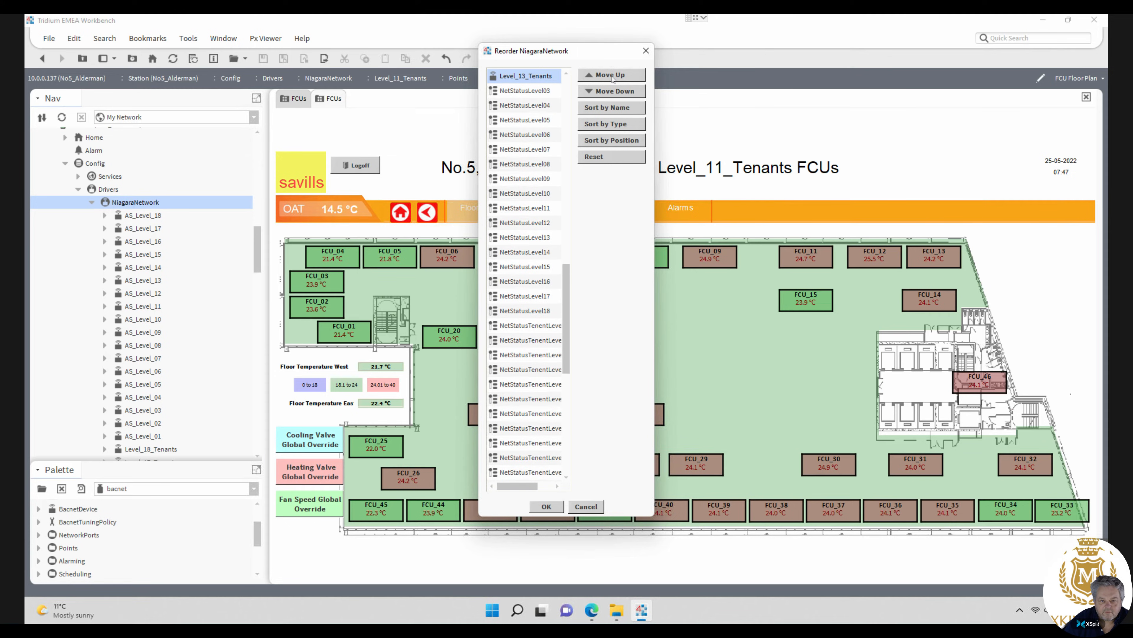
pyautogui.click(611, 75)
pyautogui.click(611, 75)
pyautogui.click(611, 74)
pyautogui.click(611, 75)
pyautogui.click(611, 75)
pyautogui.click(611, 75)
pyautogui.click(611, 75)
pyautogui.click(611, 75)
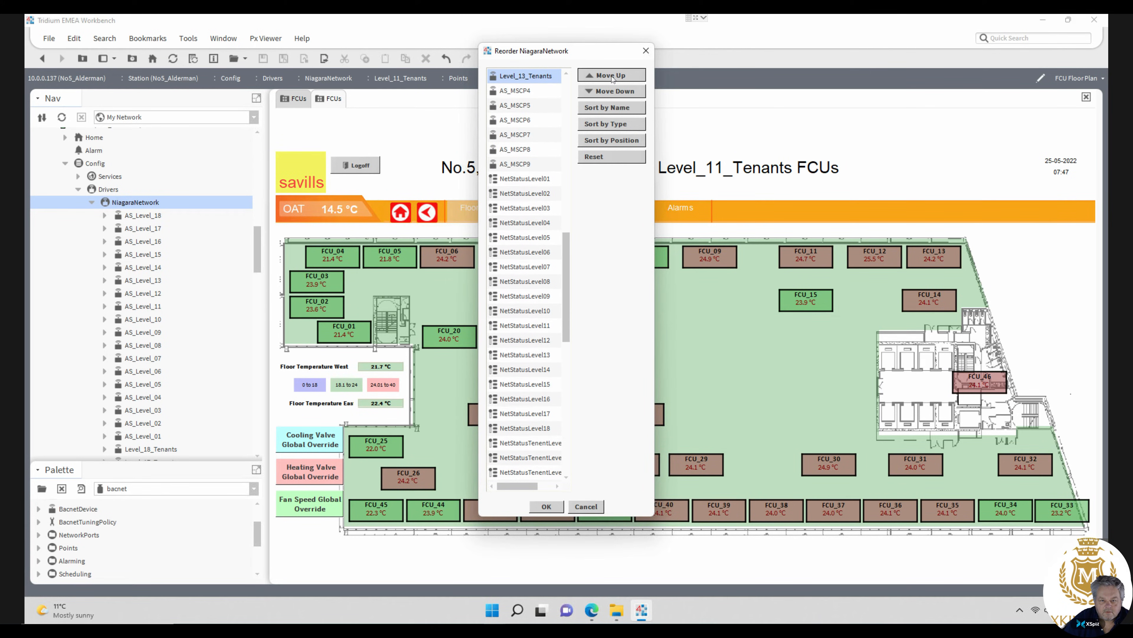
pyautogui.click(612, 75)
pyautogui.click(611, 75)
pyautogui.click(611, 75)
pyautogui.click(611, 75)
pyautogui.click(612, 75)
pyautogui.click(612, 75)
pyautogui.click(611, 75)
pyautogui.click(611, 75)
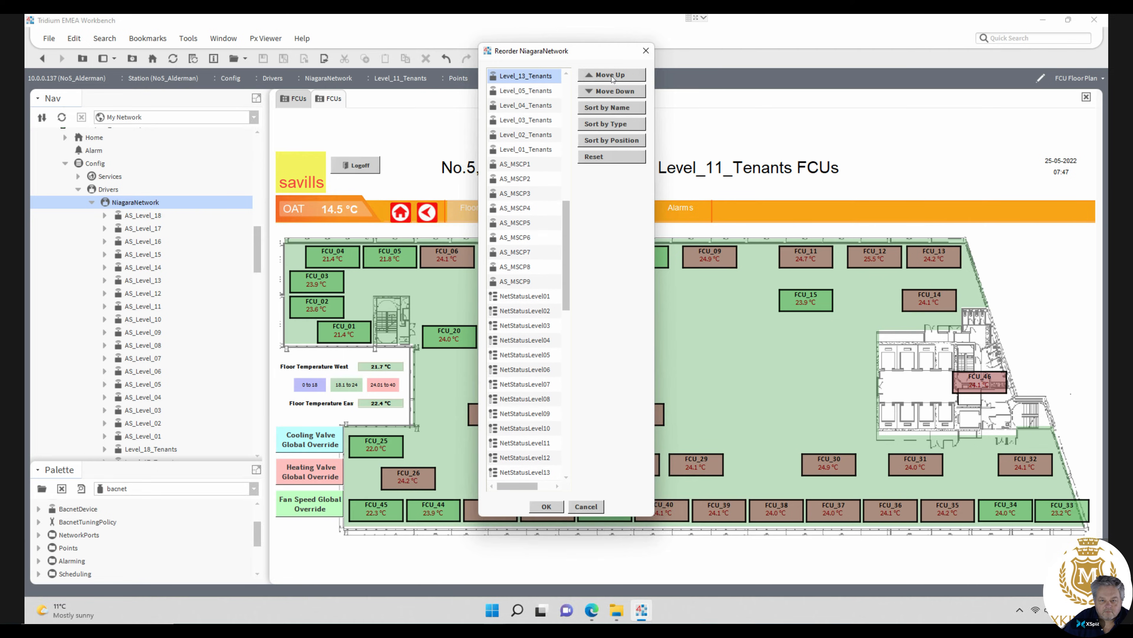
pyautogui.click(611, 75)
pyautogui.click(612, 75)
pyautogui.click(612, 75)
pyautogui.click(611, 75)
pyautogui.click(611, 75)
pyautogui.click(611, 75)
pyautogui.click(611, 75)
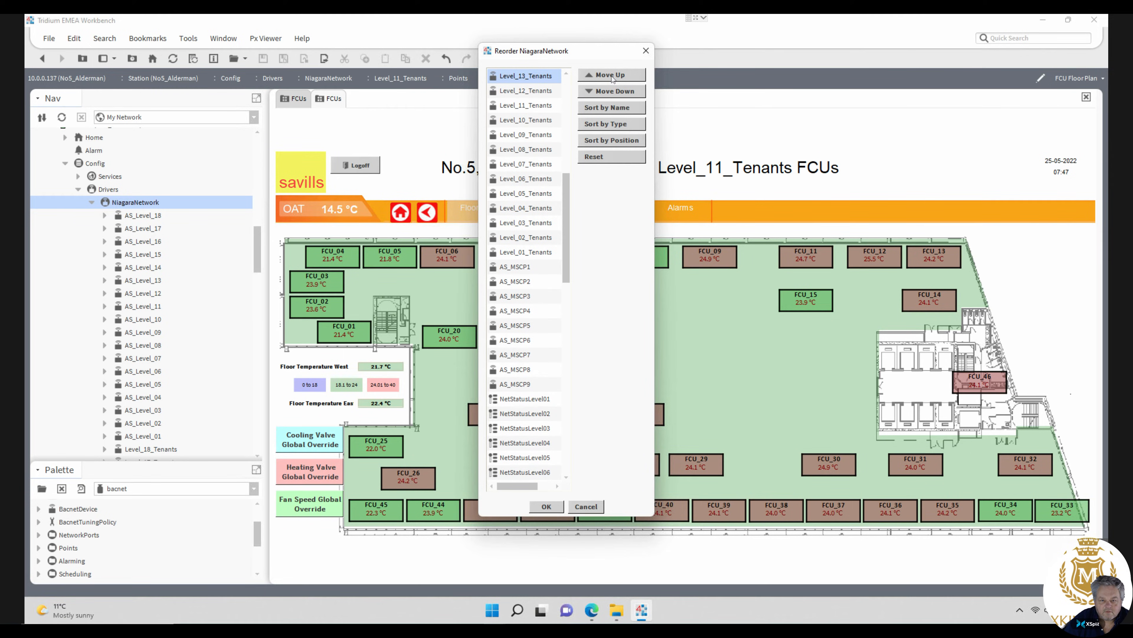
pyautogui.click(548, 506)
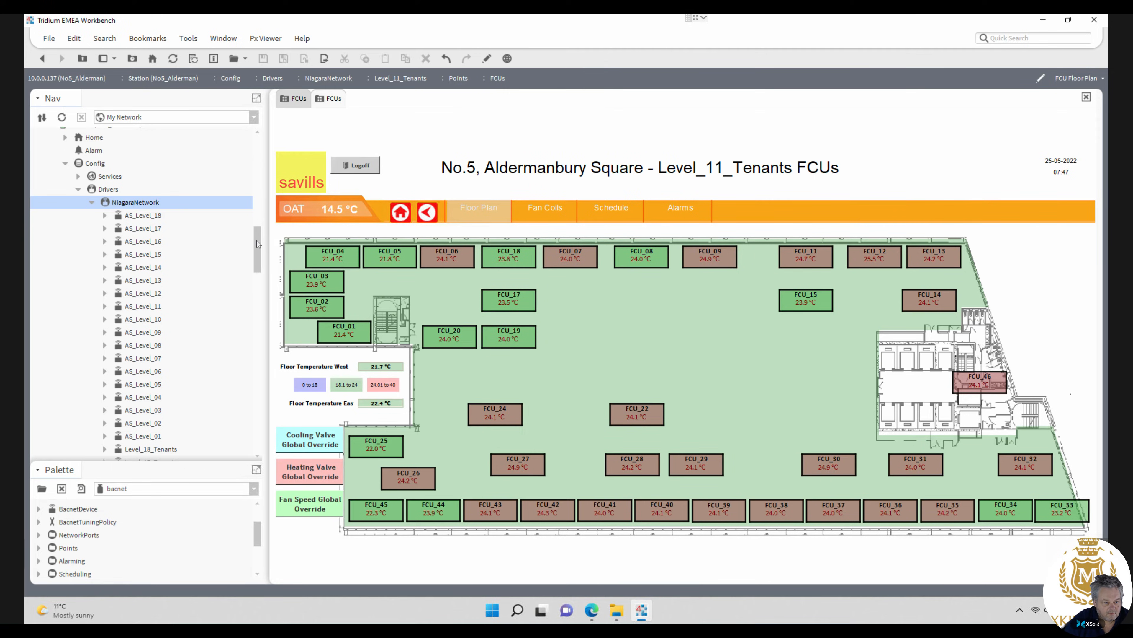
# - Delete all history imports from the Histories extension of the new Level_13_Tenants station
pyautogui.moveTo(256, 240); pyautogui.dragTo(262, 284)
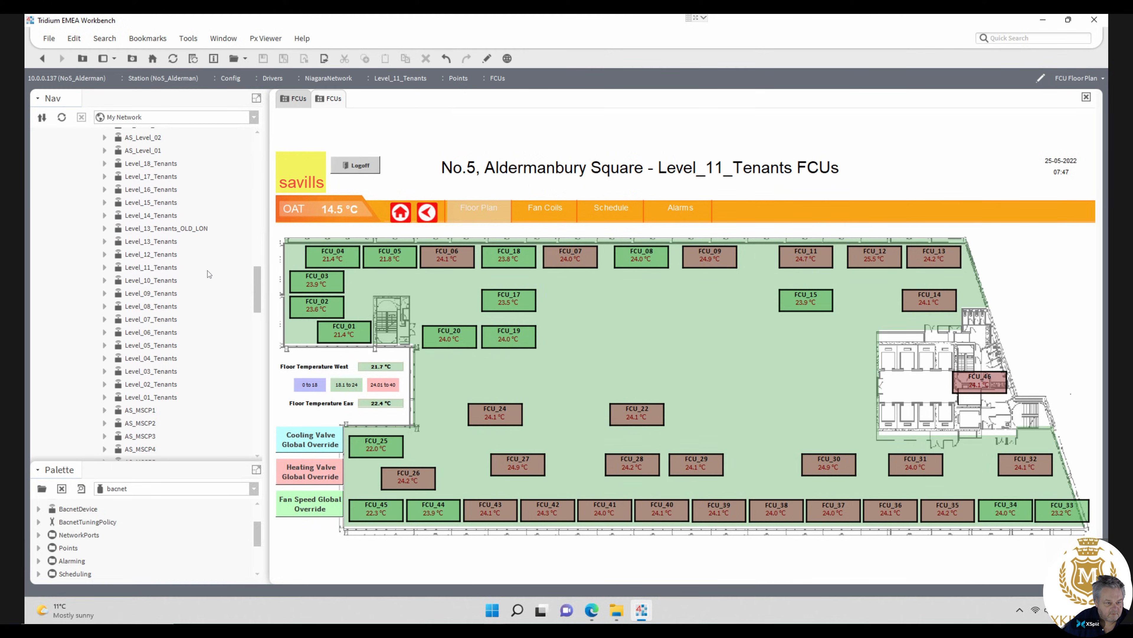
pyautogui.scroll(1, 209, 274)
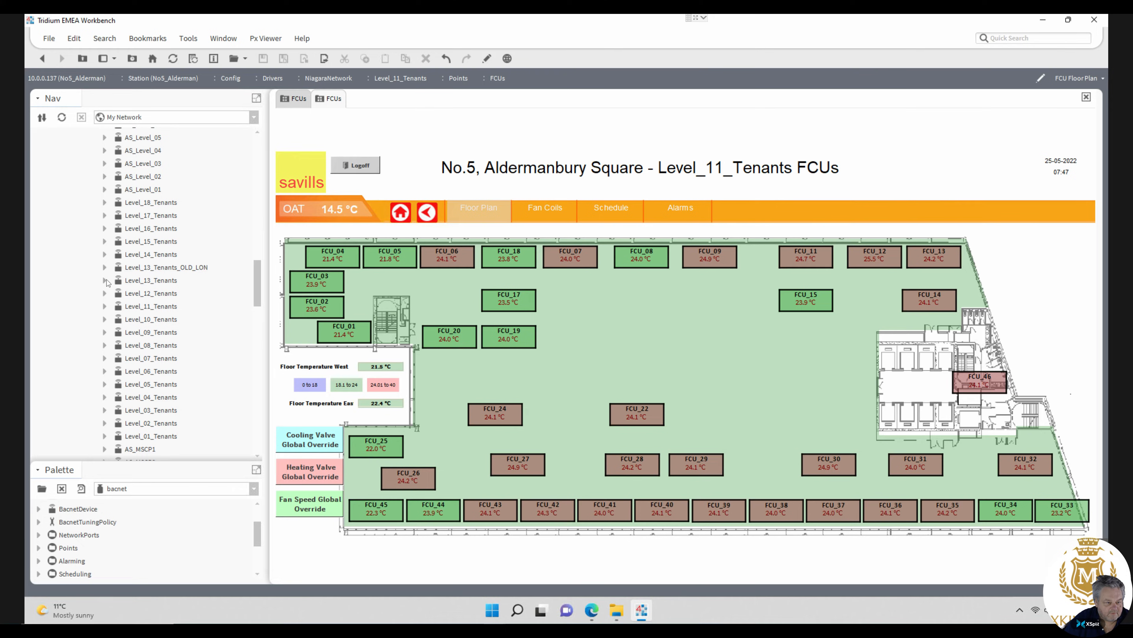
pyautogui.click(106, 280)
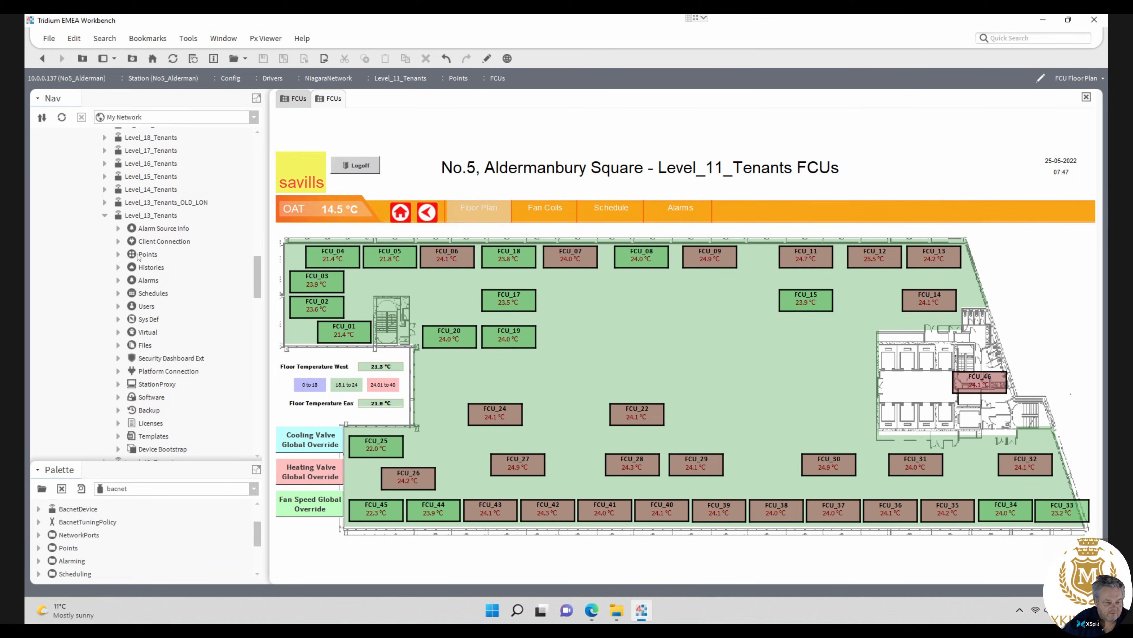
pyautogui.doubleClick(147, 267)
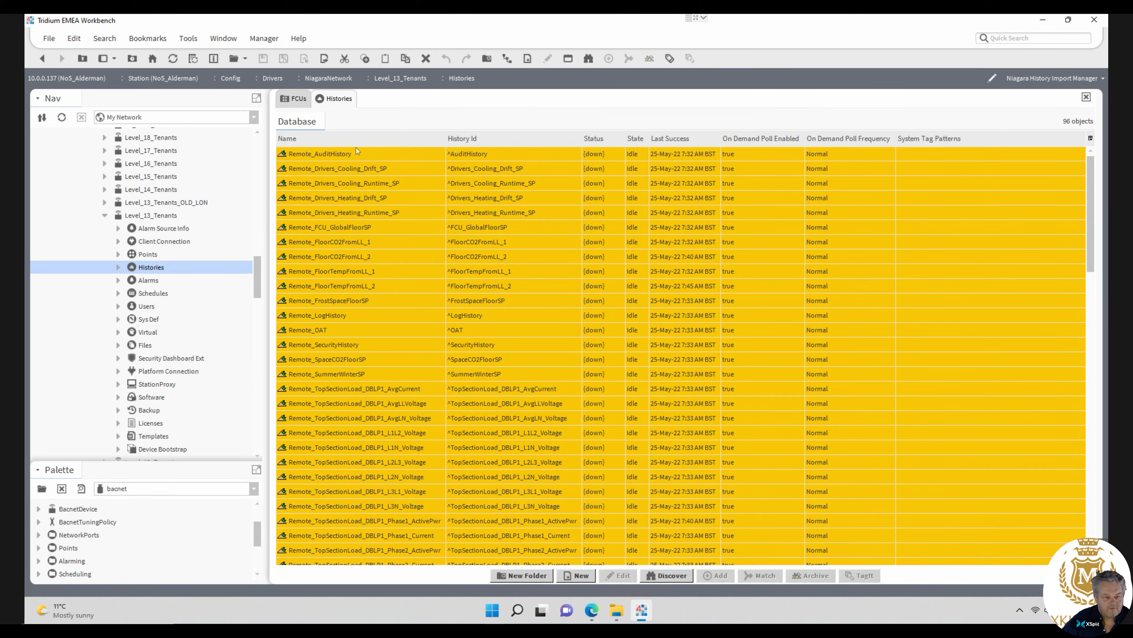
pyautogui.click(354, 154)
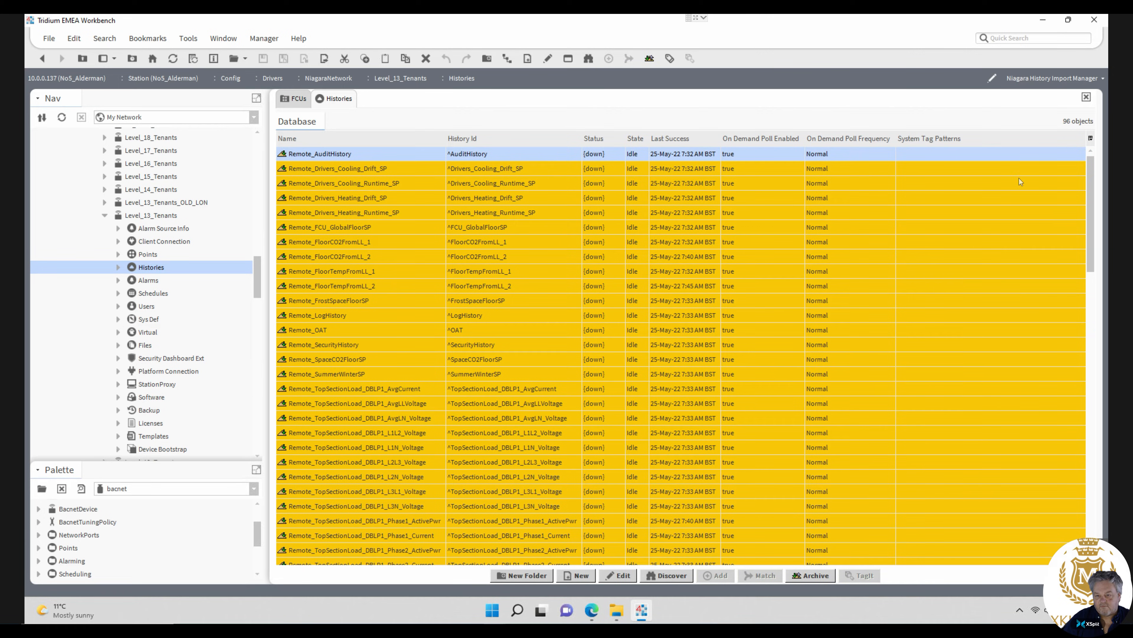
pyautogui.moveTo(1093, 185); pyautogui.dragTo(1110, 473)
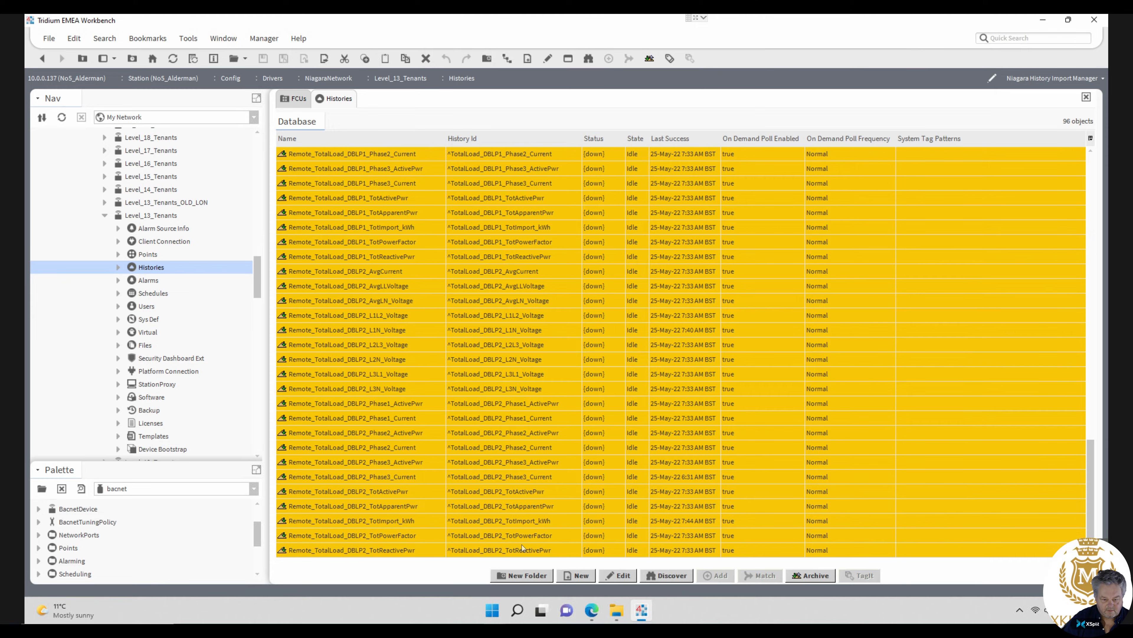
pyautogui.hotkey('ctrl', 'a')
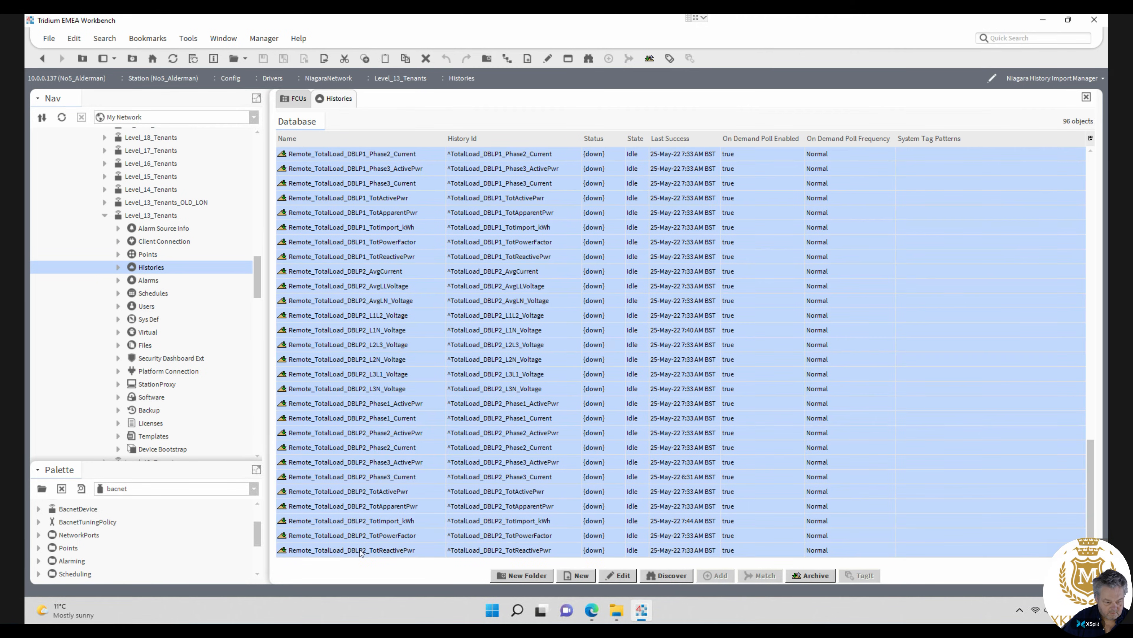
pyautogui.rightClick(361, 549)
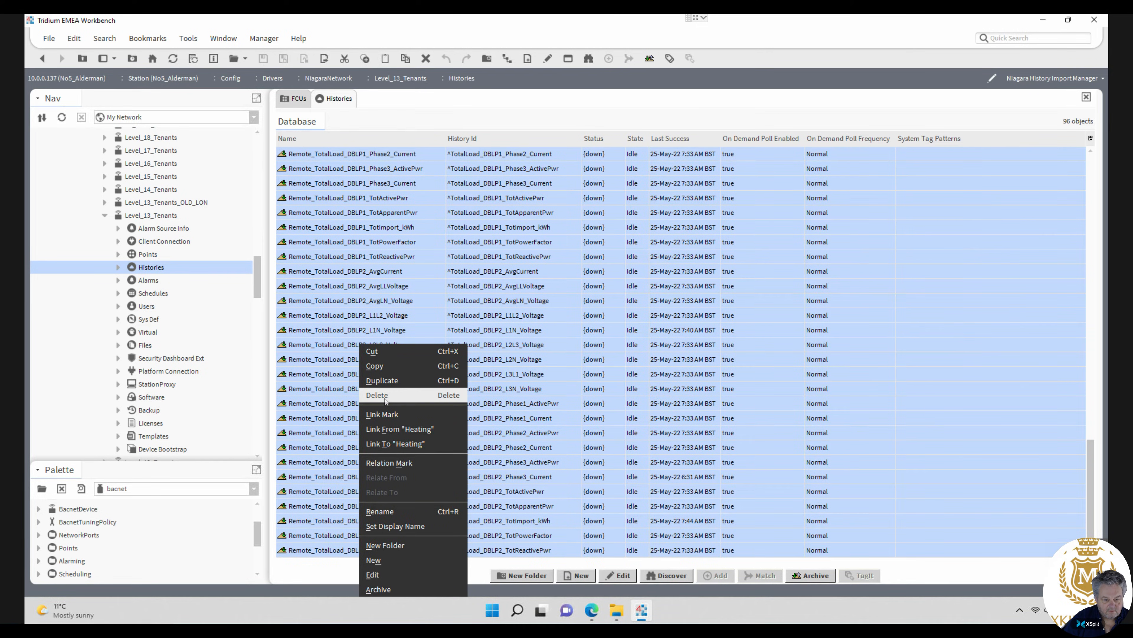
pyautogui.click(377, 394)
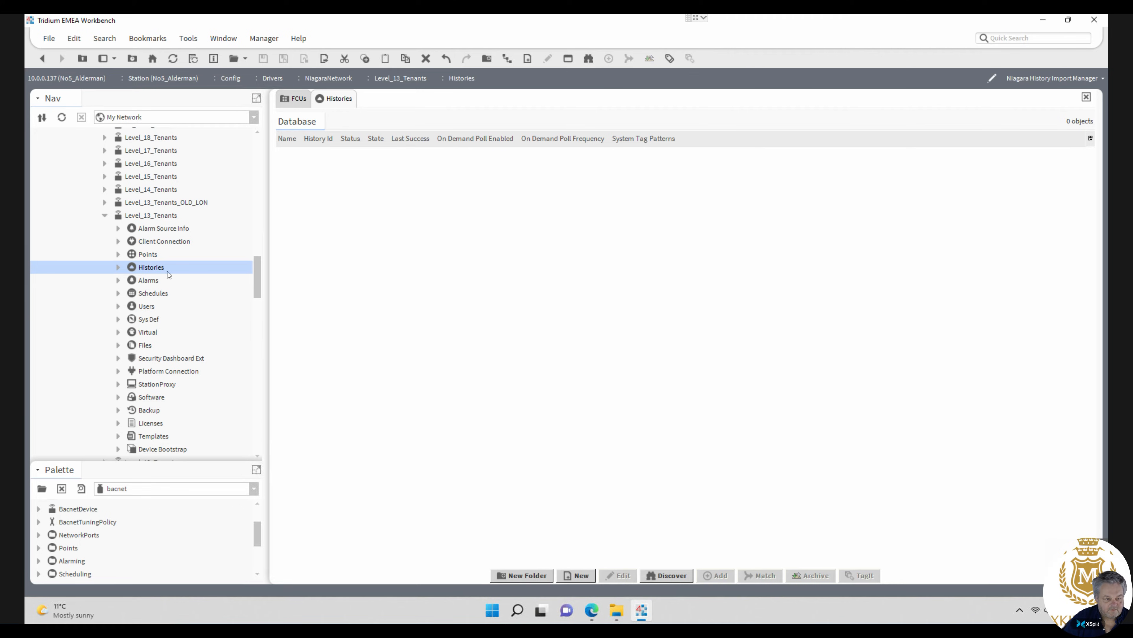
# - Set the replacement alarm class in the new Level_13_Tenants station's Alarms extension to TenantsLevel13 and save
pyautogui.doubleClick(148, 280)
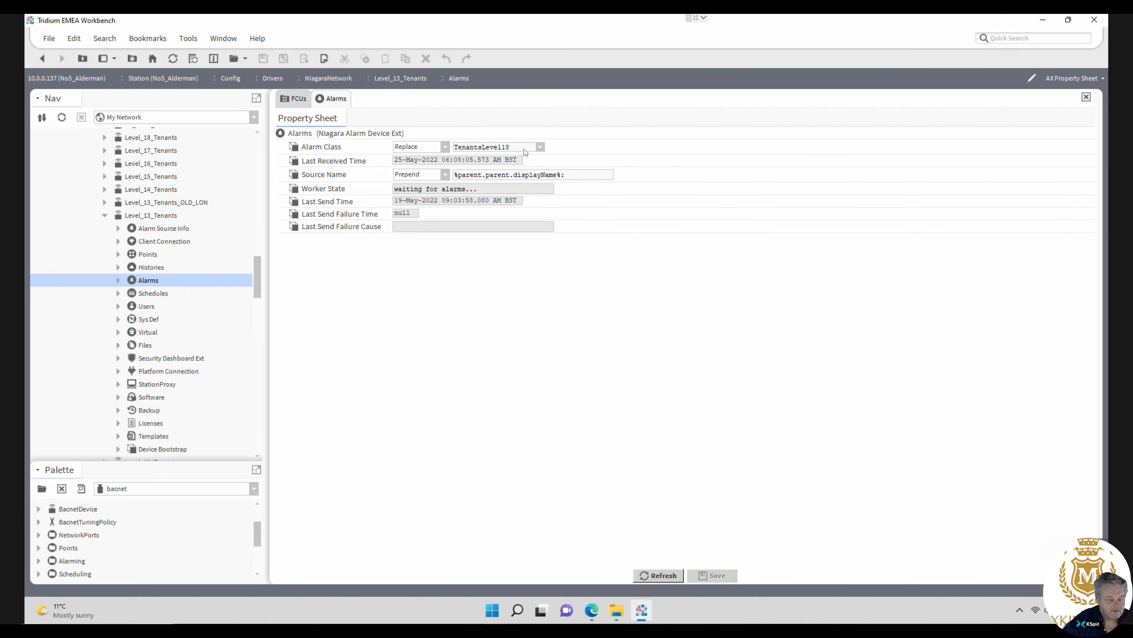
pyautogui.click(541, 148)
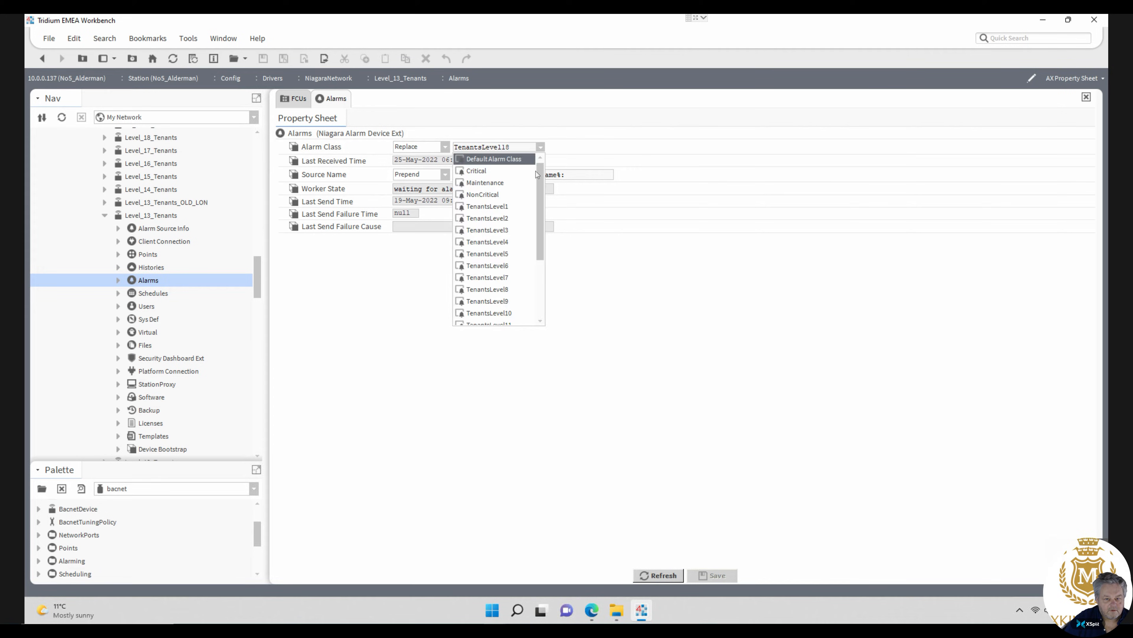
pyautogui.moveTo(540, 185); pyautogui.dragTo(538, 228)
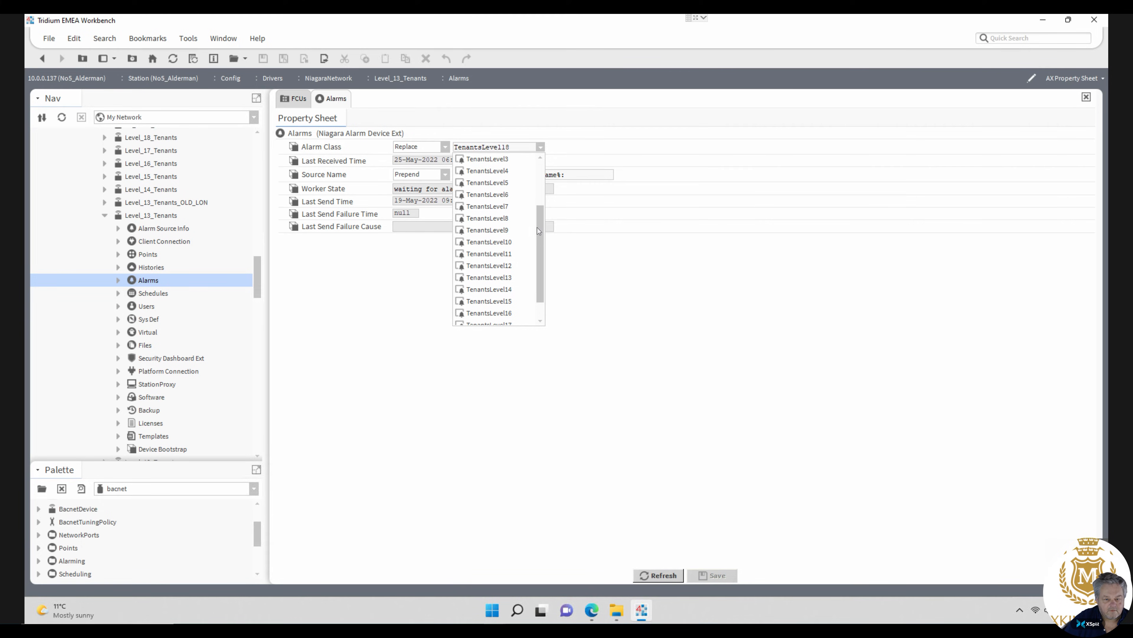
pyautogui.click(495, 277)
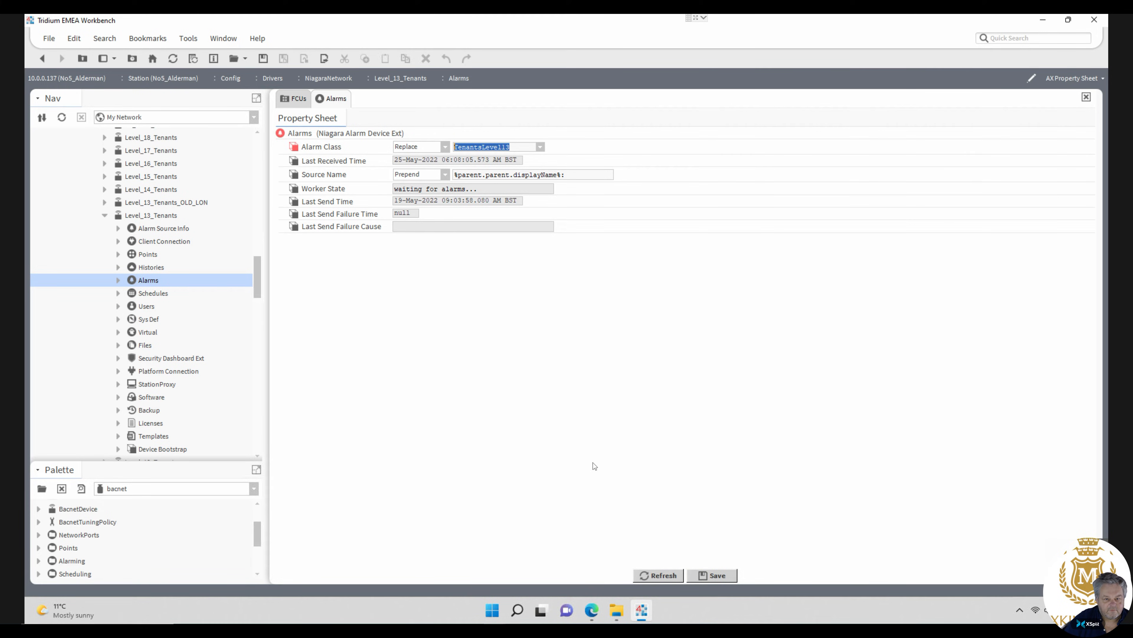
pyautogui.click(707, 576)
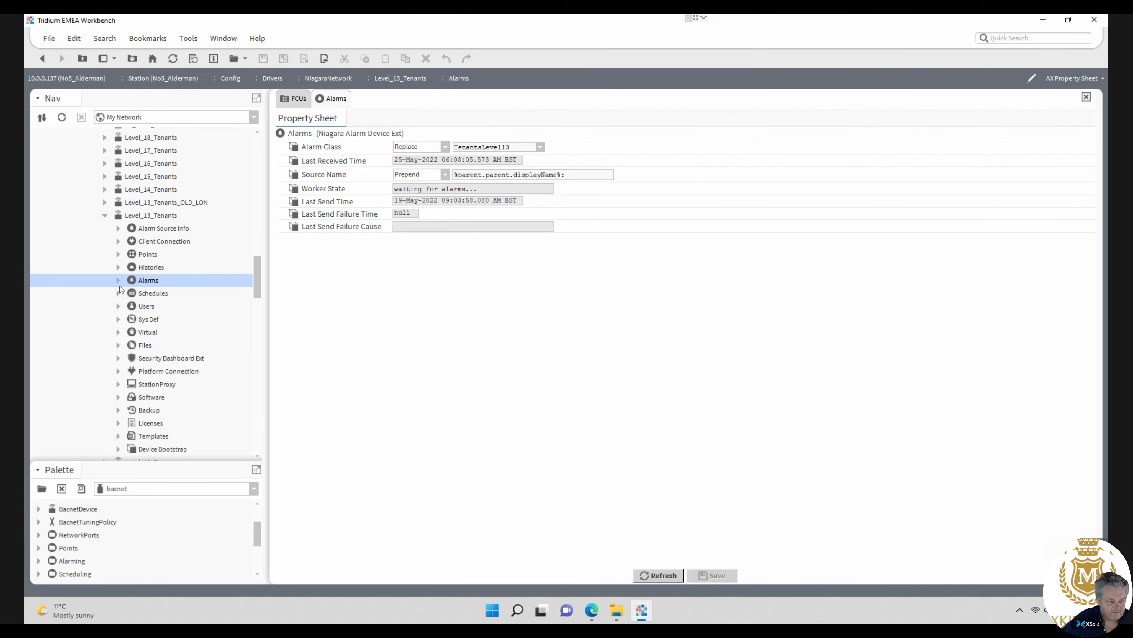
# - Check the Schedules extension of Level_13_Tenants, and set the Alarm Source Info alarm class to TenantsLevel13 and save
pyautogui.doubleClick(141, 294)
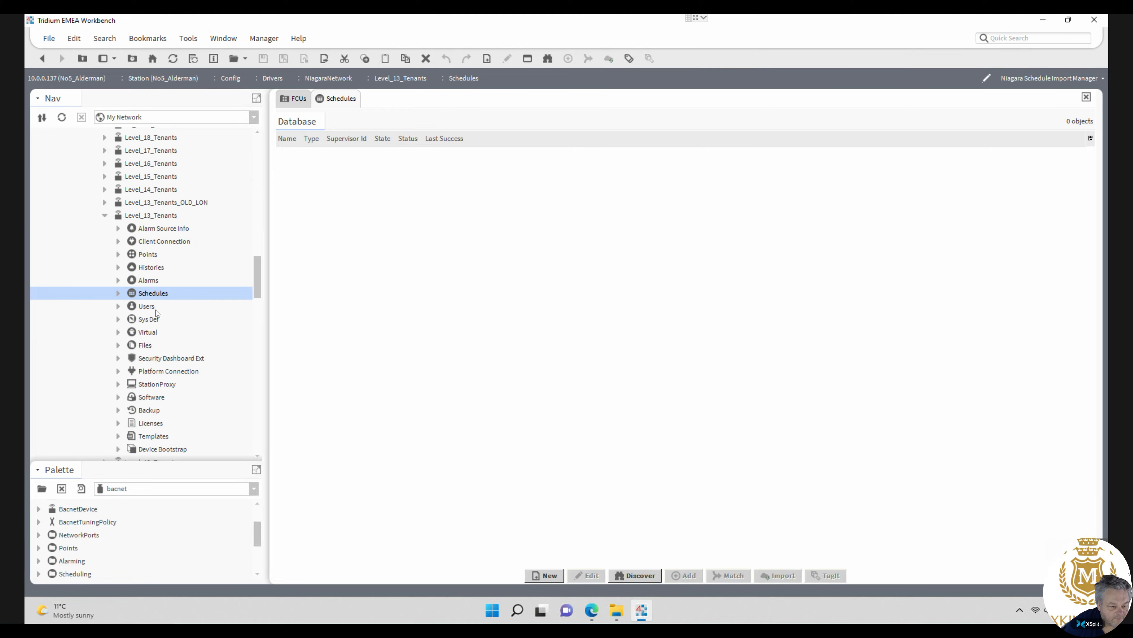
pyautogui.doubleClick(151, 280)
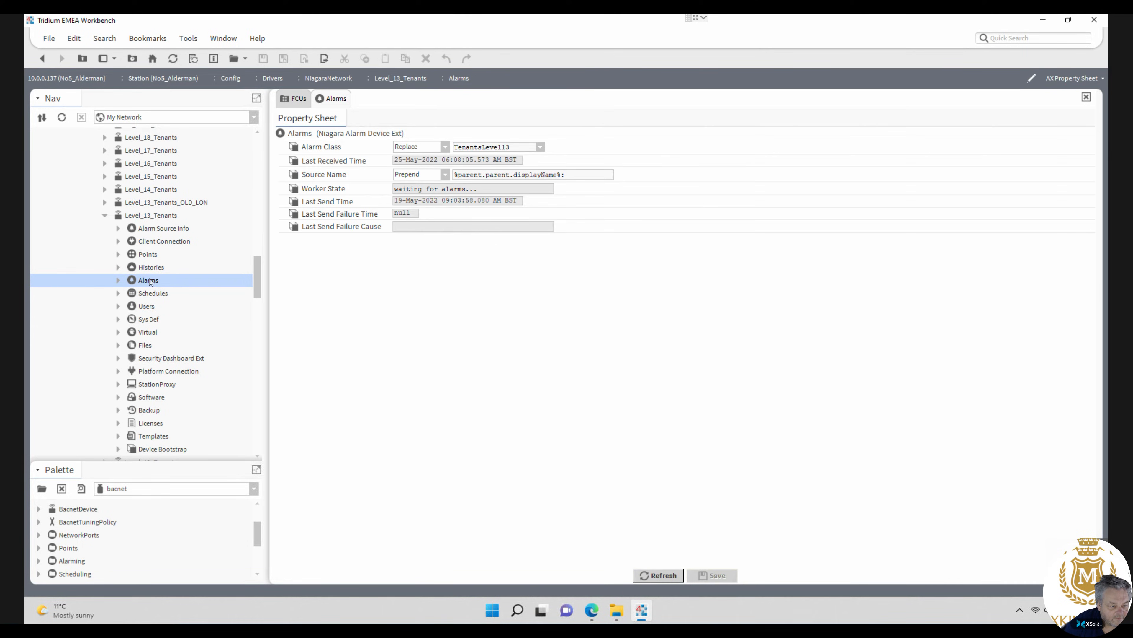
pyautogui.doubleClick(154, 228)
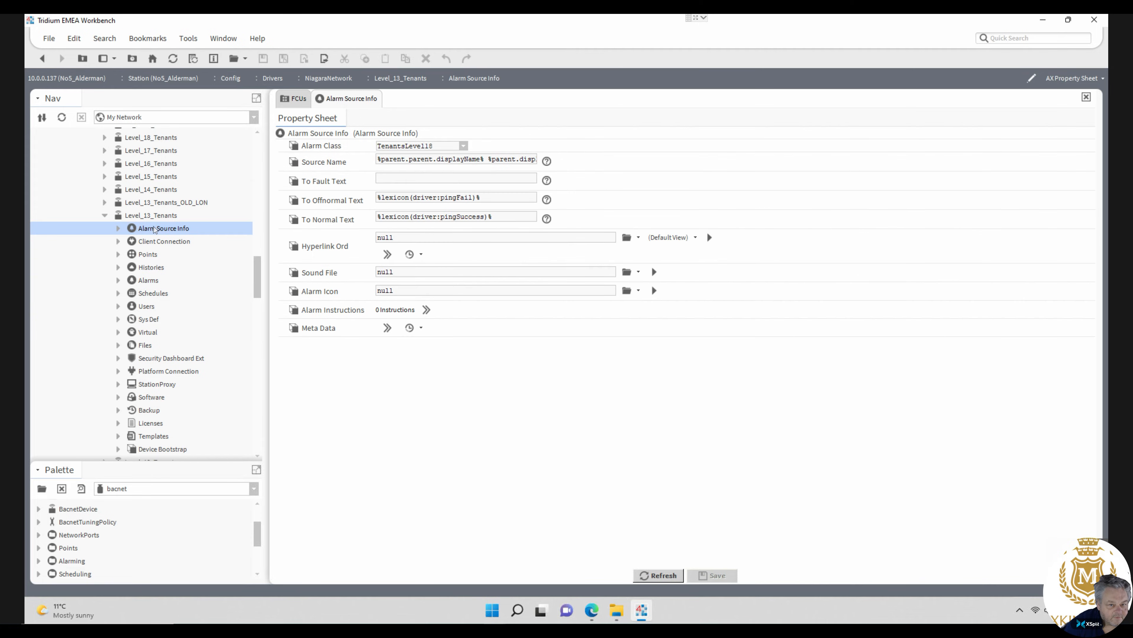
pyautogui.click(465, 147)
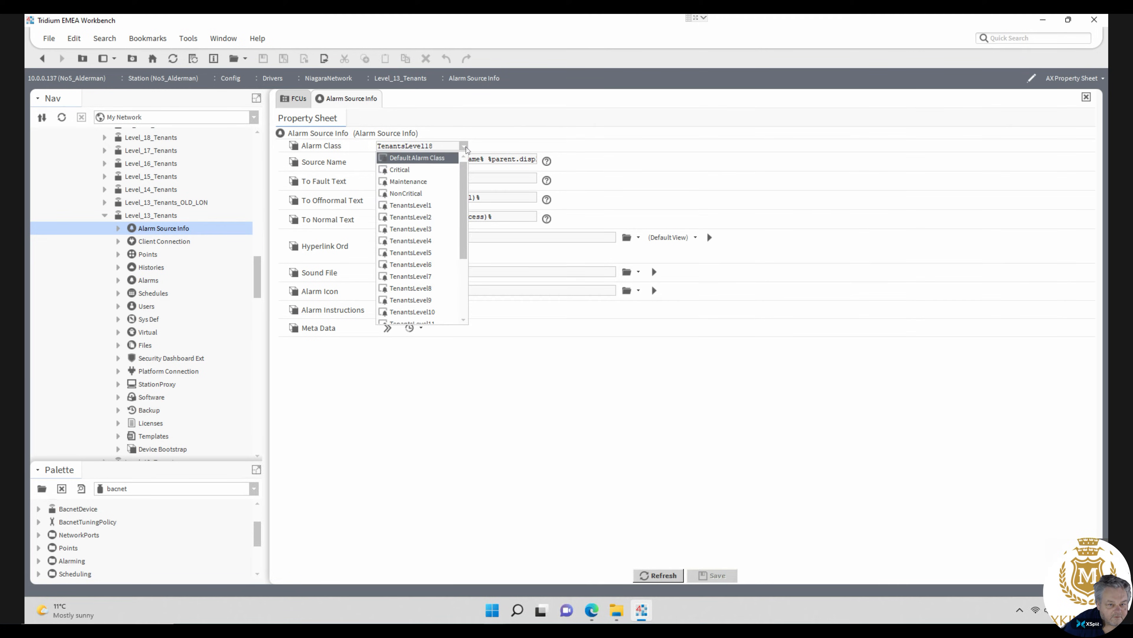
pyautogui.moveTo(466, 216); pyautogui.dragTo(466, 255)
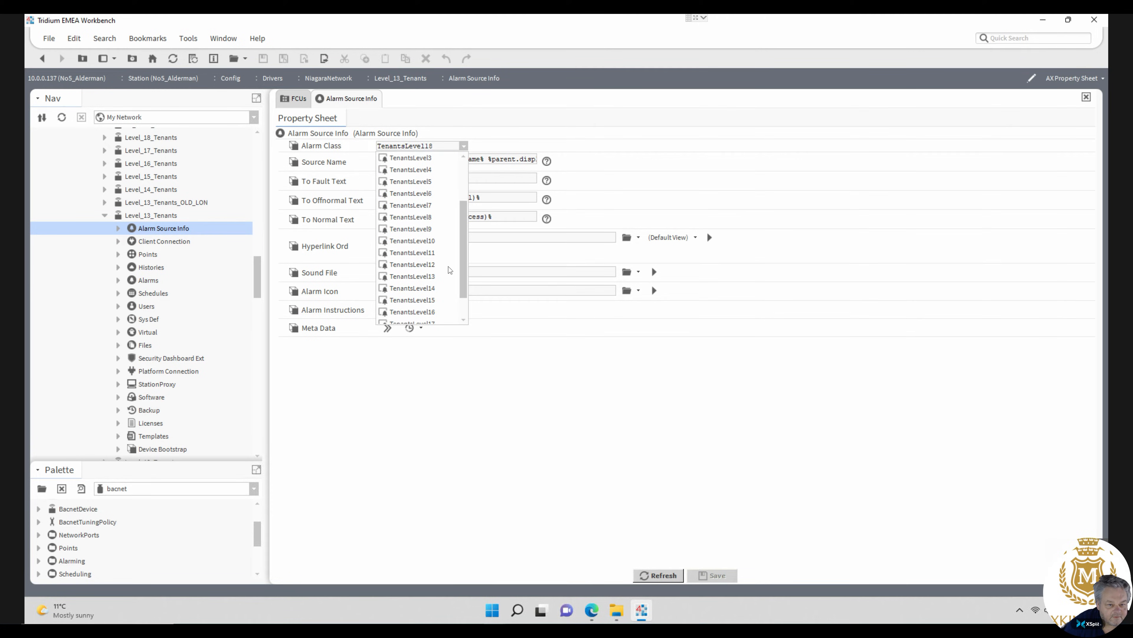
pyautogui.click(415, 276)
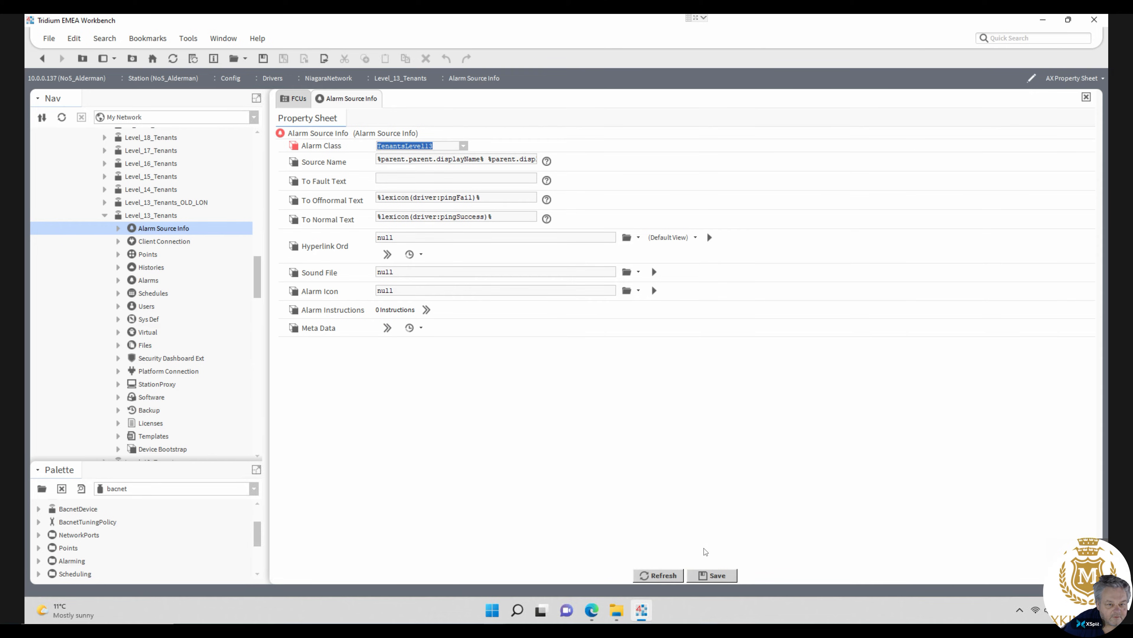
pyautogui.click(724, 577)
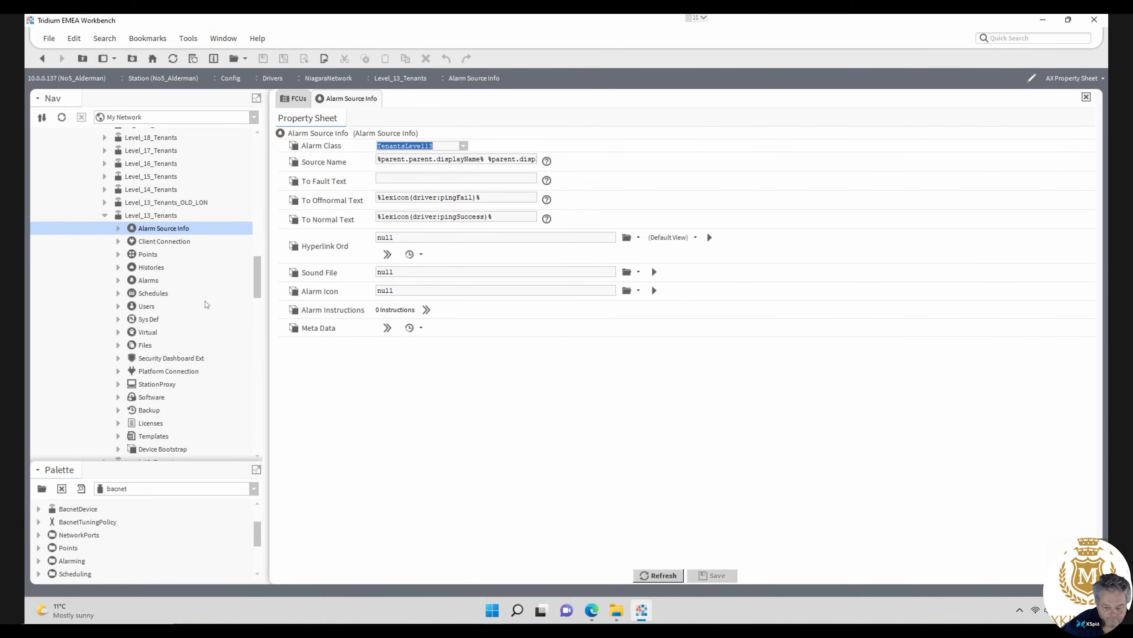
# - Check the Client Connection properties of Level_13_Tenants and try to open the NiagaraNetwork's Station Manager view
pyautogui.doubleClick(164, 242)
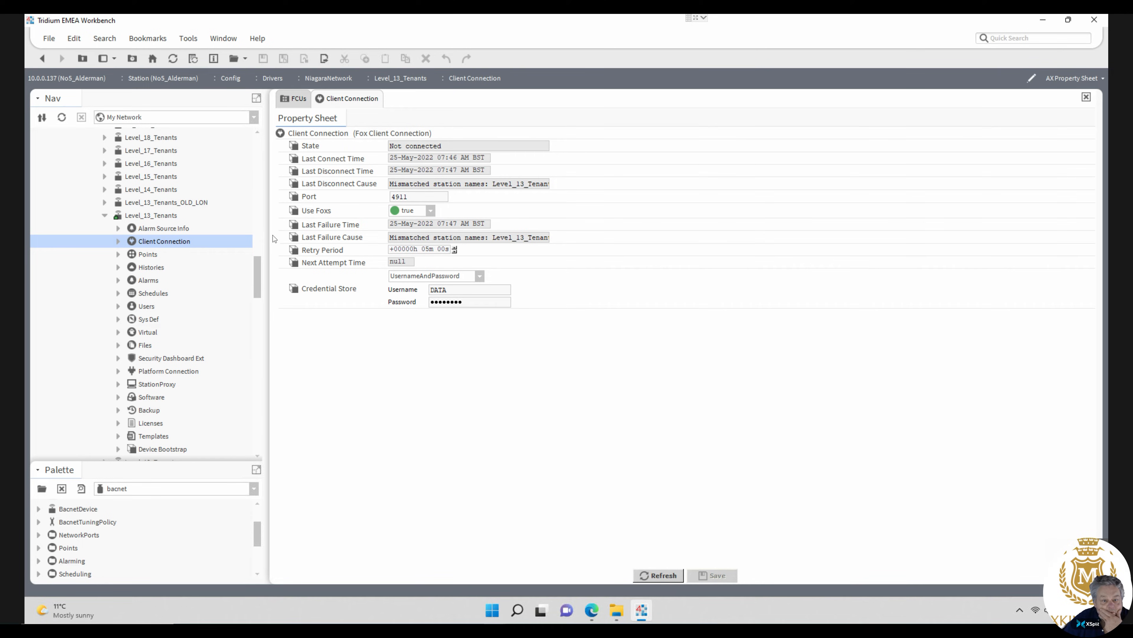
pyautogui.click(163, 215)
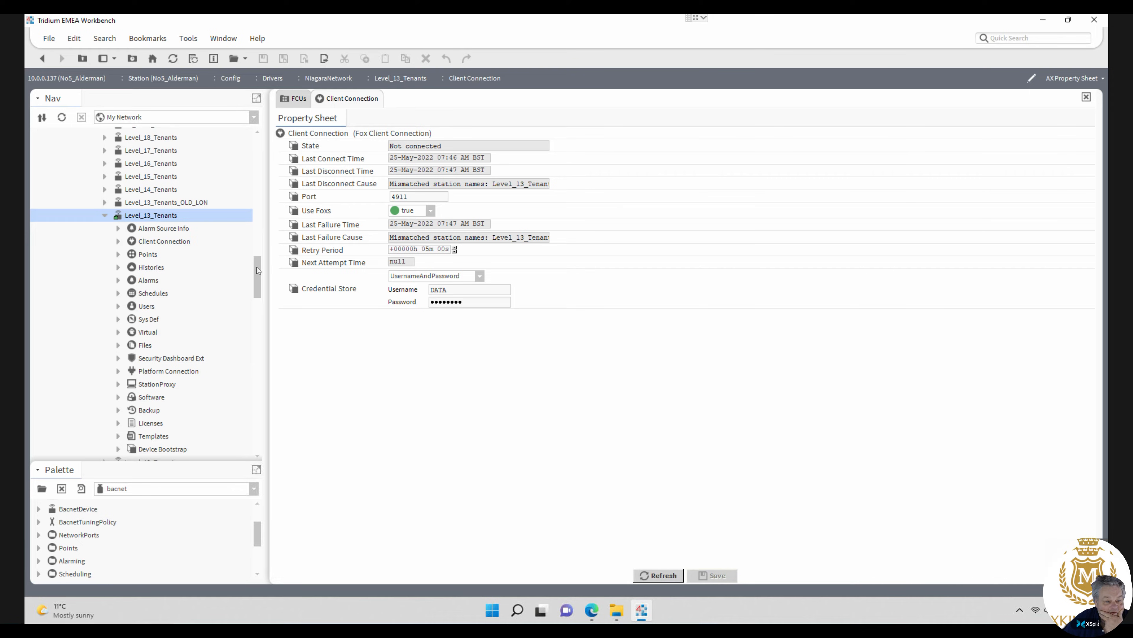
pyautogui.moveTo(257, 266); pyautogui.dragTo(263, 220)
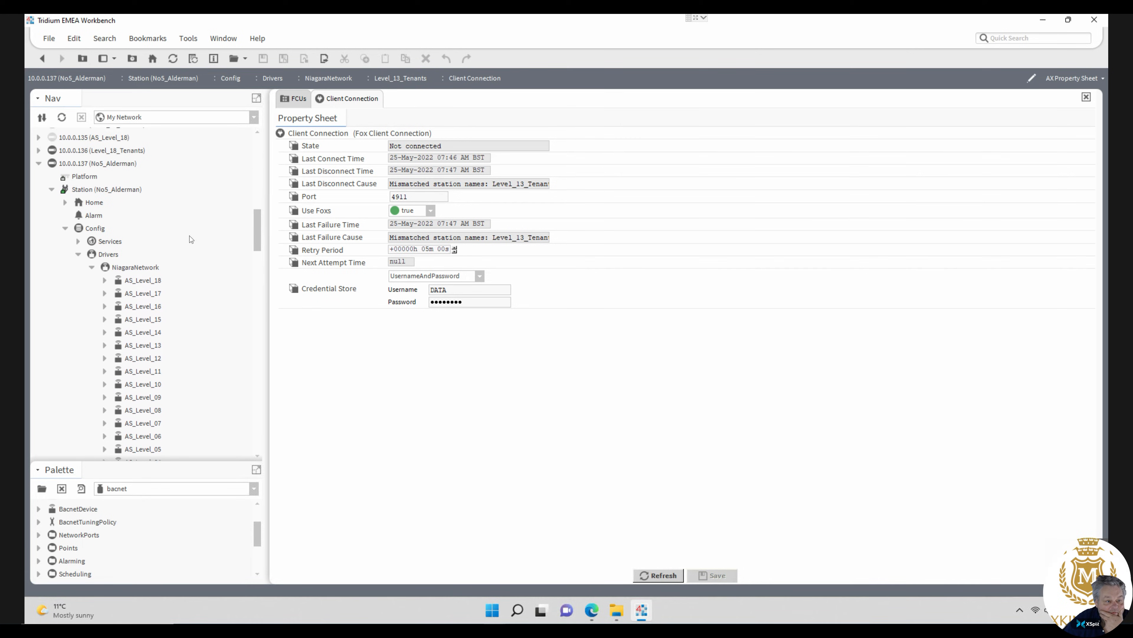
pyautogui.doubleClick(143, 267)
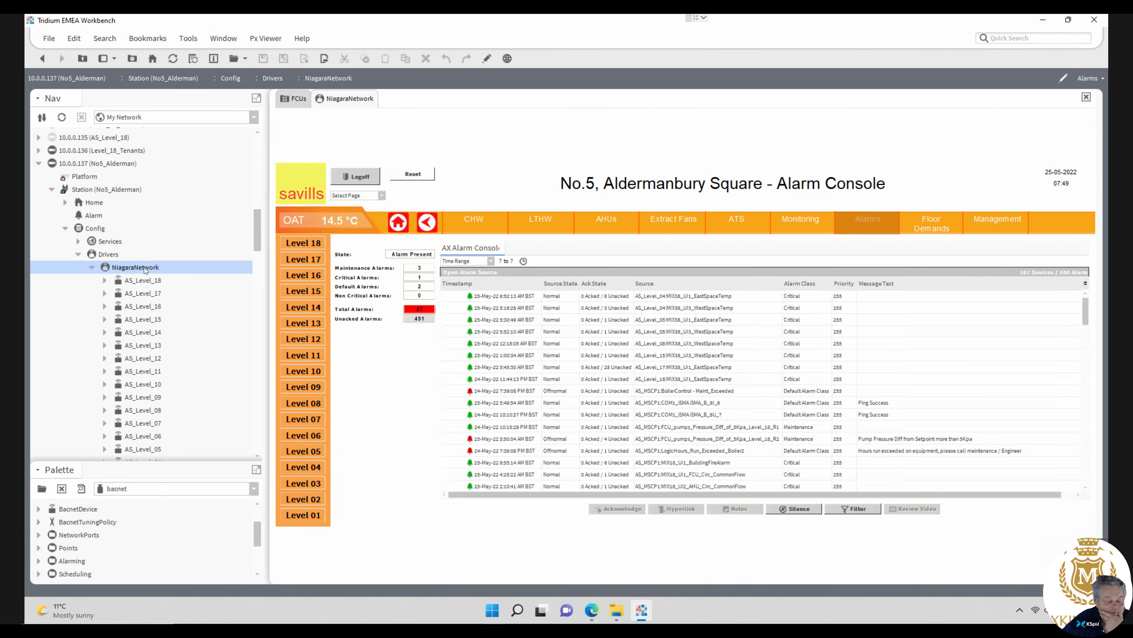
pyautogui.rightClick(144, 269)
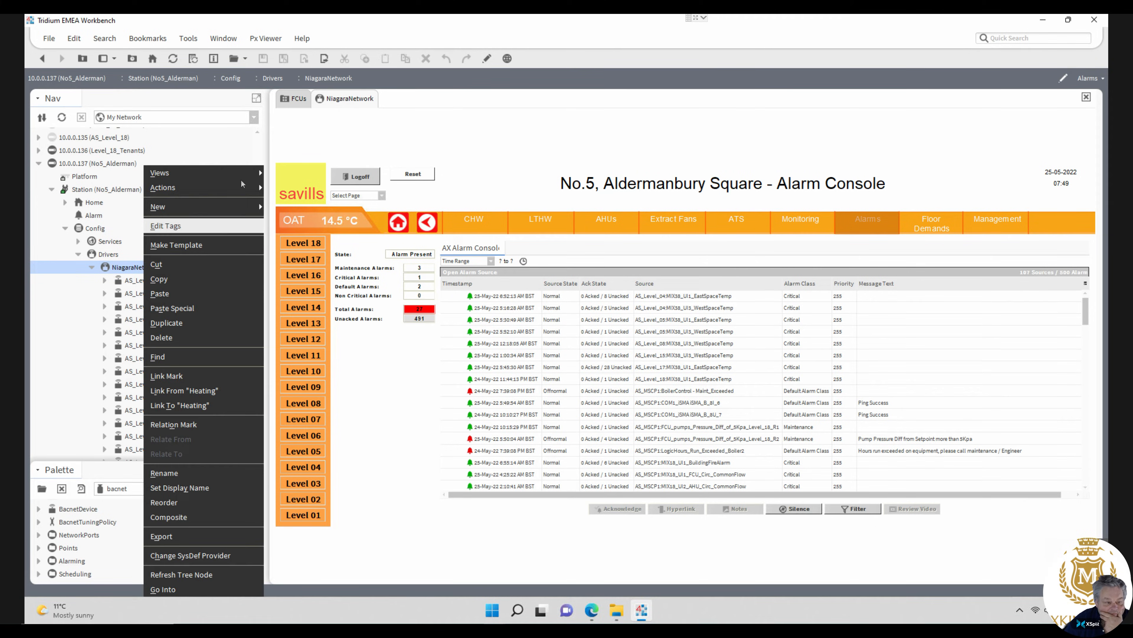
pyautogui.moveTo(249, 177)
pyautogui.click(297, 187)
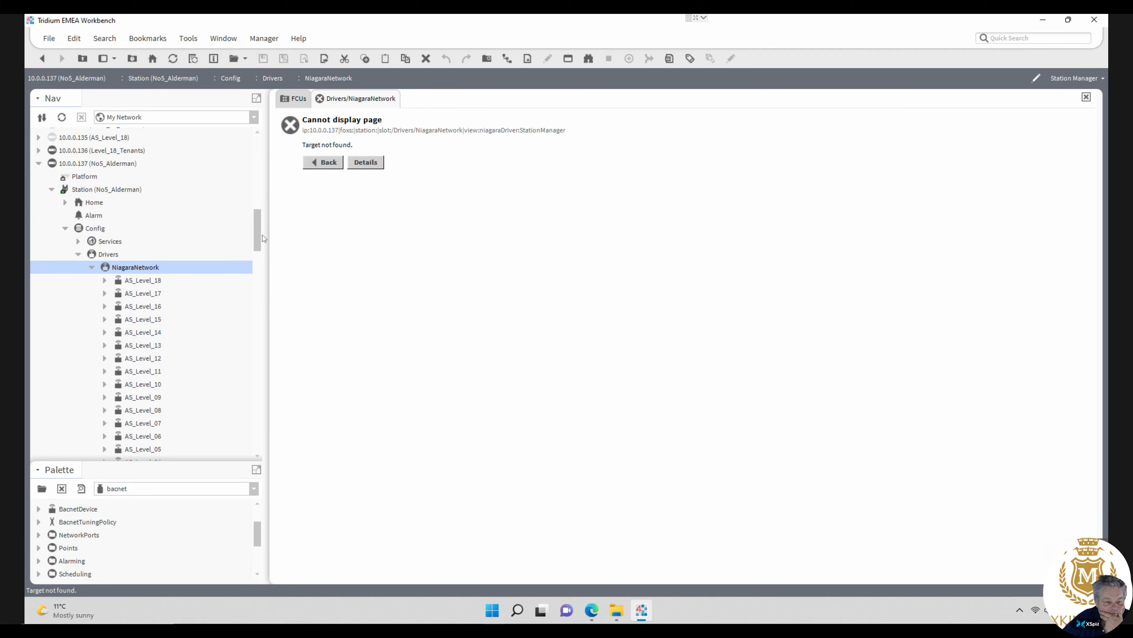
# - Set Enabled to false for the Level_13_Tenants_OLD_LON station, copy its IP address and save the change
pyautogui.scroll(-7, 262, 238)
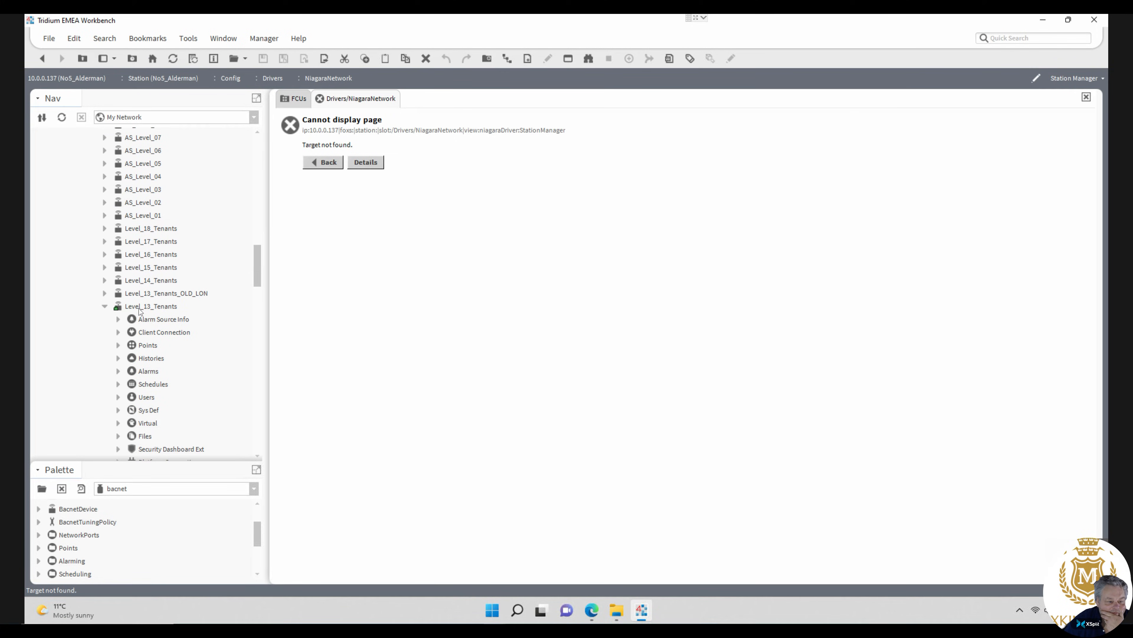
pyautogui.rightClick(143, 295)
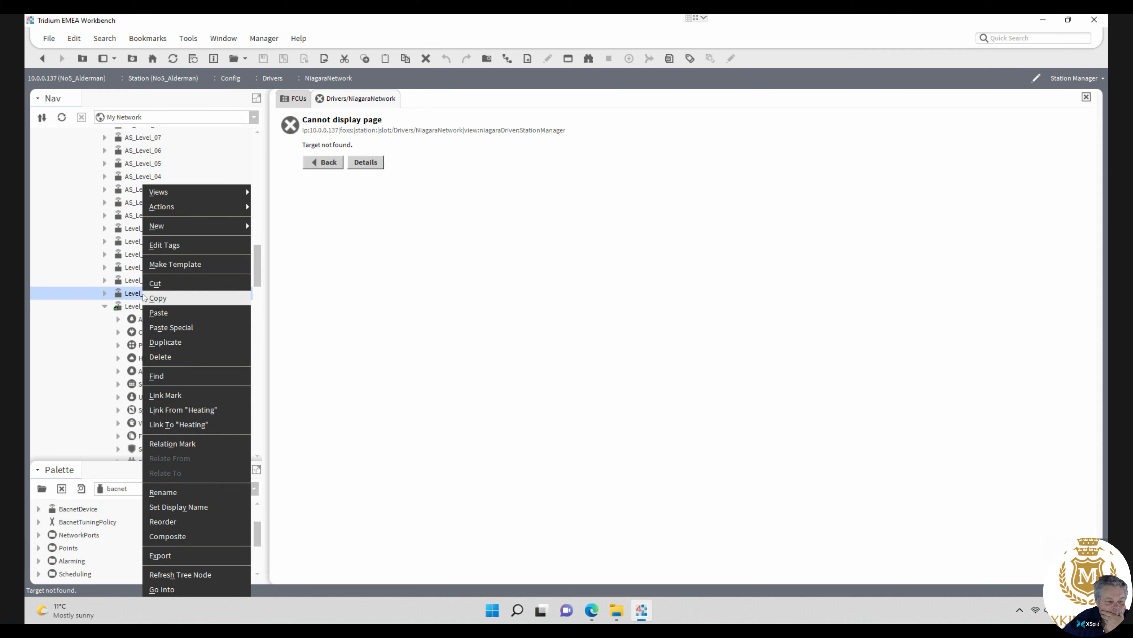
pyautogui.moveTo(188, 210)
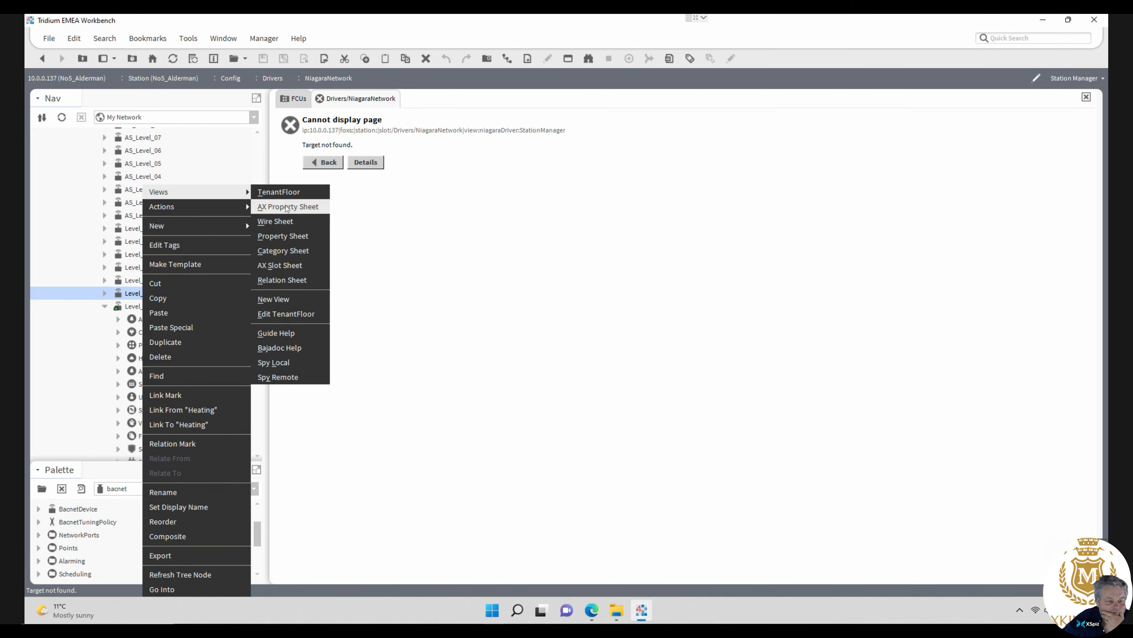
pyautogui.click(284, 207)
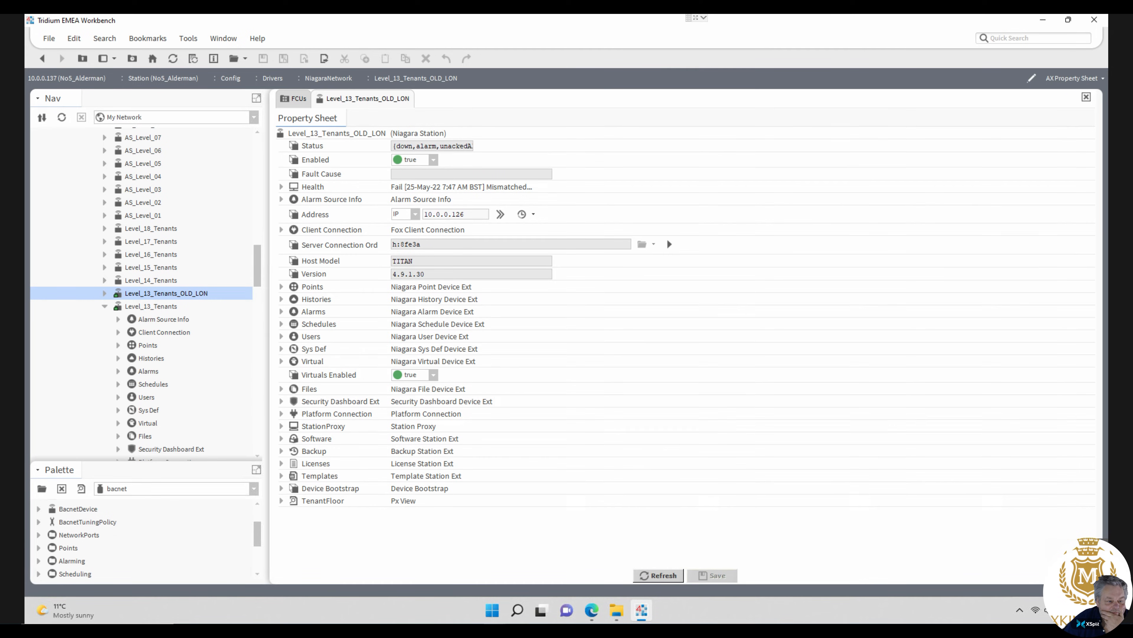
pyautogui.click(433, 160)
pyautogui.click(409, 185)
pyautogui.moveTo(464, 214); pyautogui.dragTo(384, 217)
pyautogui.hotkey('ctrl', 'c')
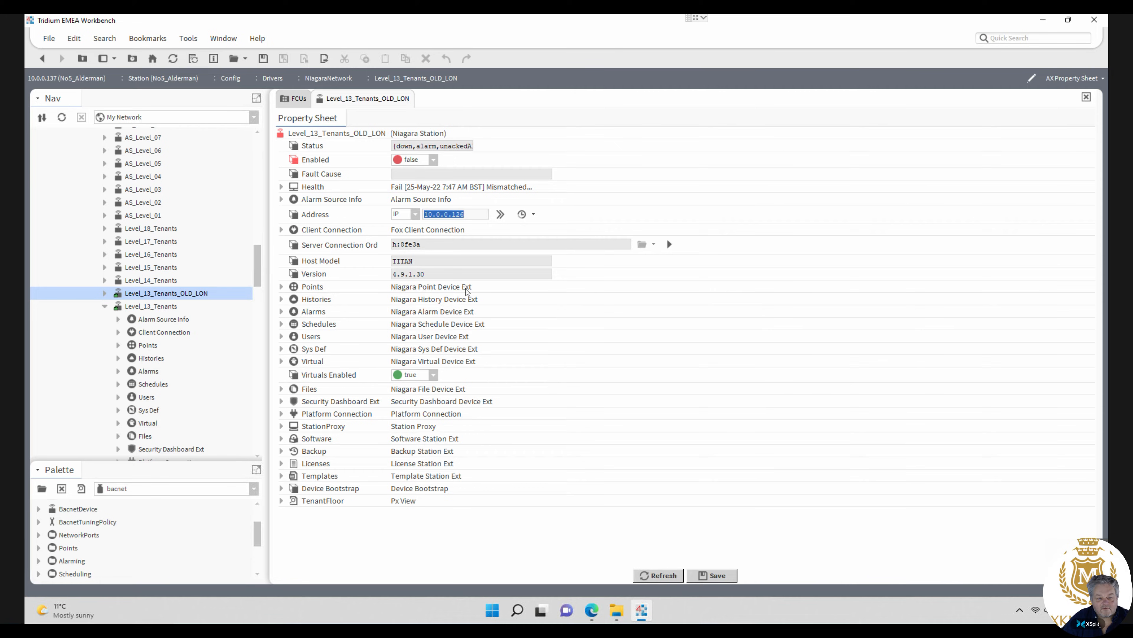
pyautogui.click(713, 576)
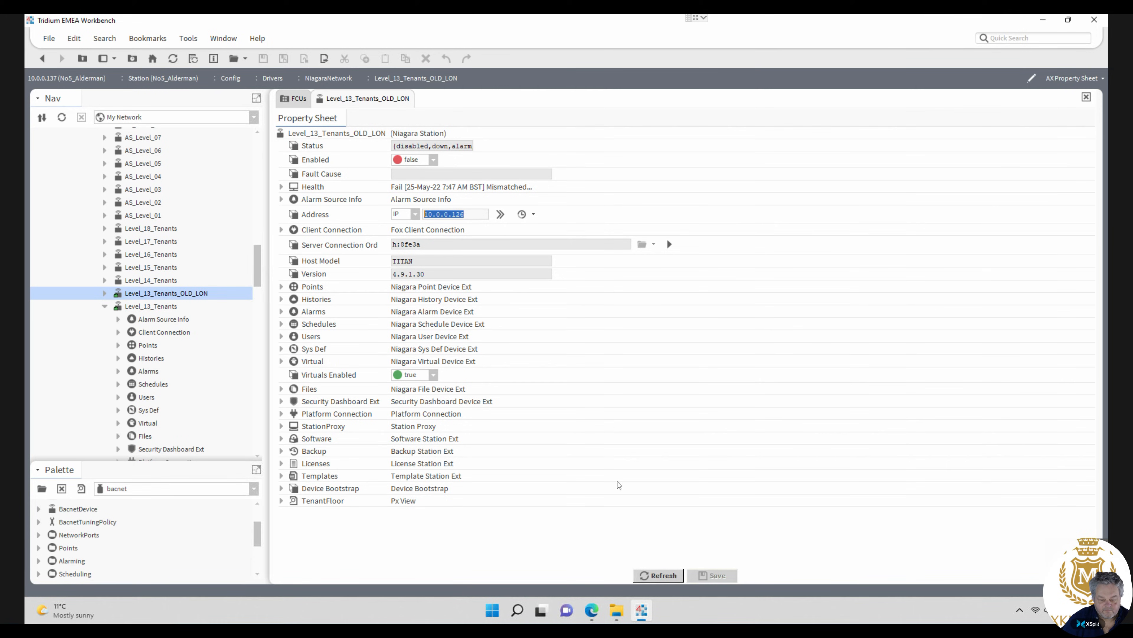
# - Set the address of the Level_13_Tenants station to the copied IP 10.0.0.126 and save the change
pyautogui.click(155, 308)
pyautogui.rightClick(156, 307)
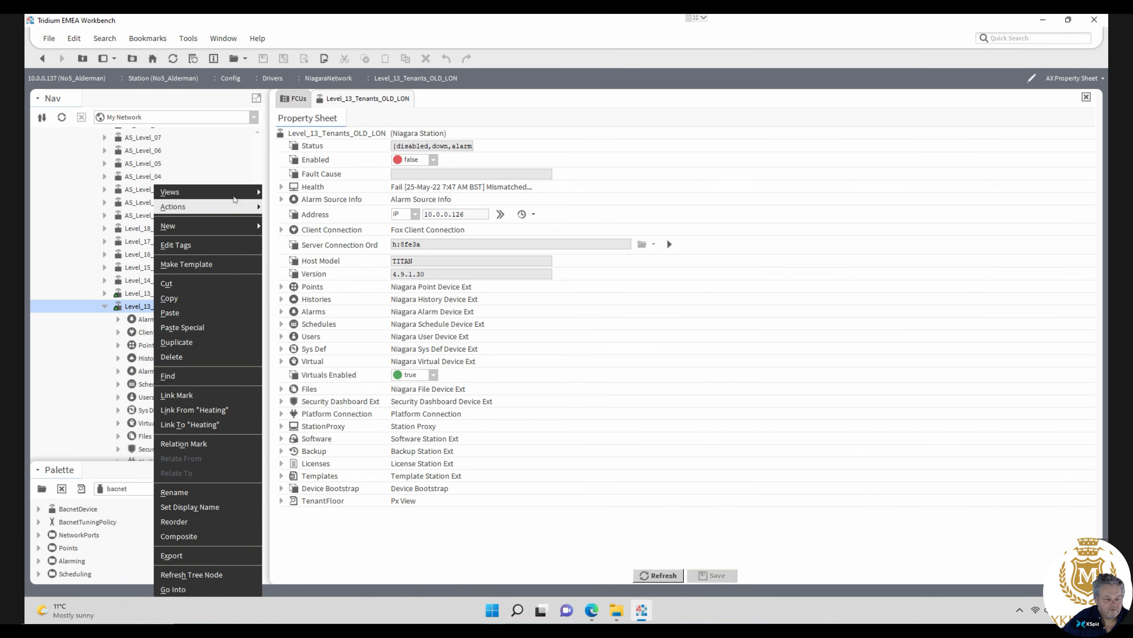
pyautogui.moveTo(241, 193)
pyautogui.click(287, 208)
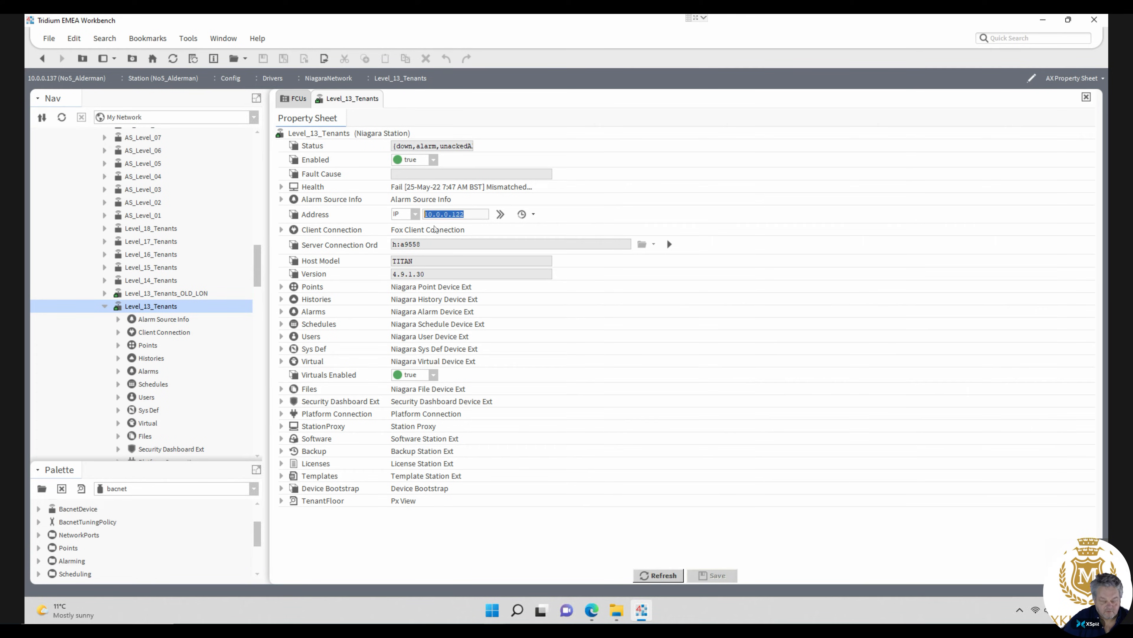
pyautogui.hotkey('ctrl', 'v')
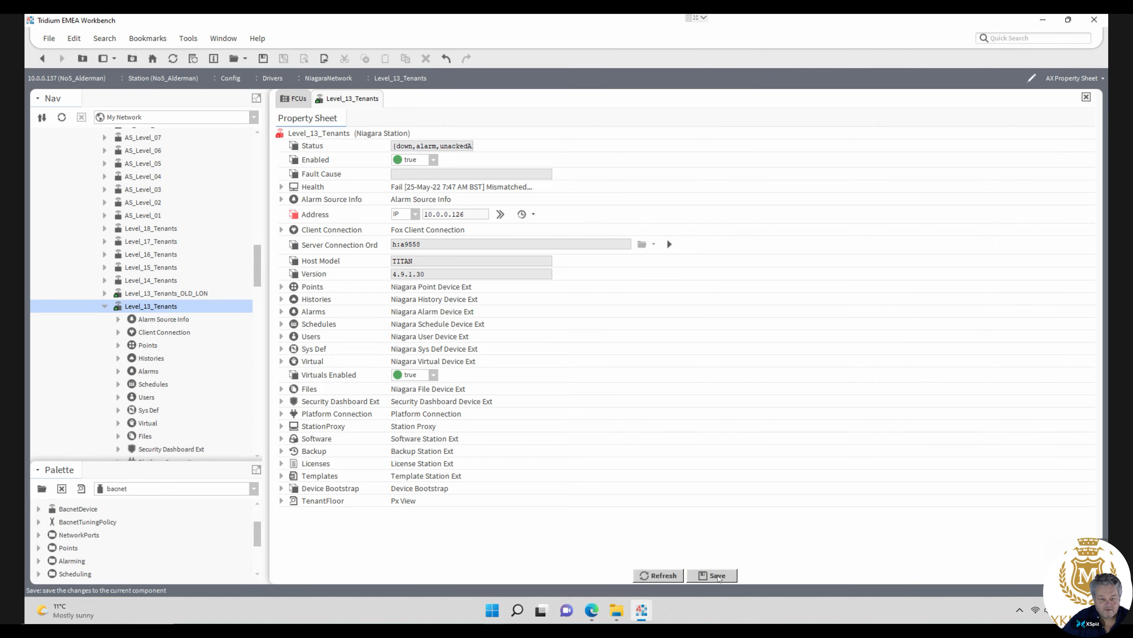
pyautogui.click(718, 576)
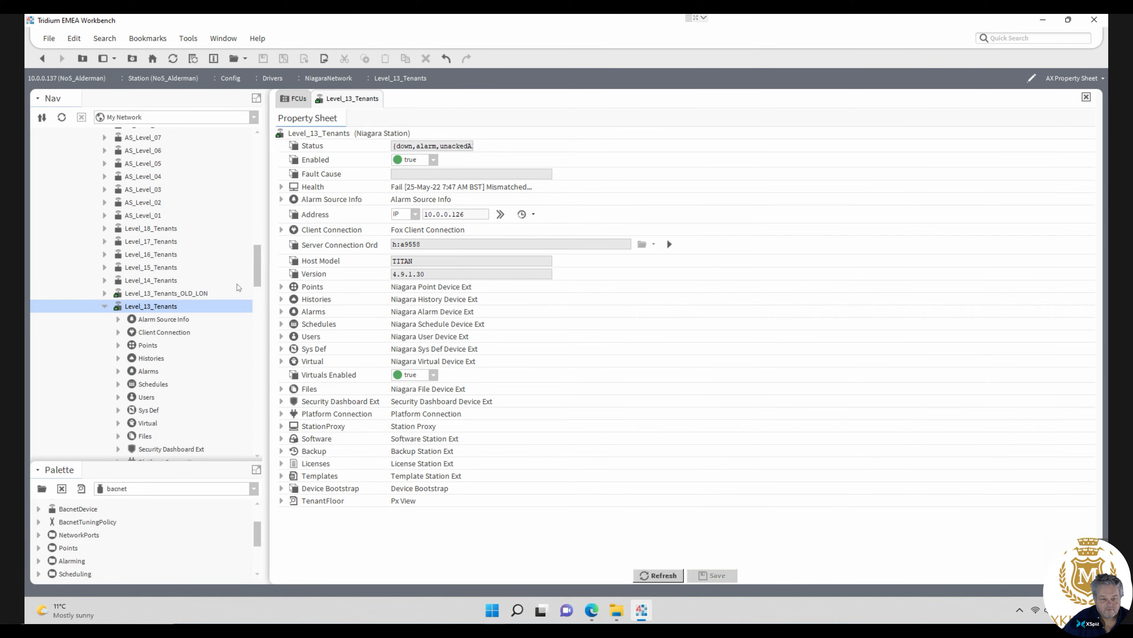
# - Ping the Level_13_Tenants station and check its status
pyautogui.moveTo(258, 273); pyautogui.dragTo(259, 264)
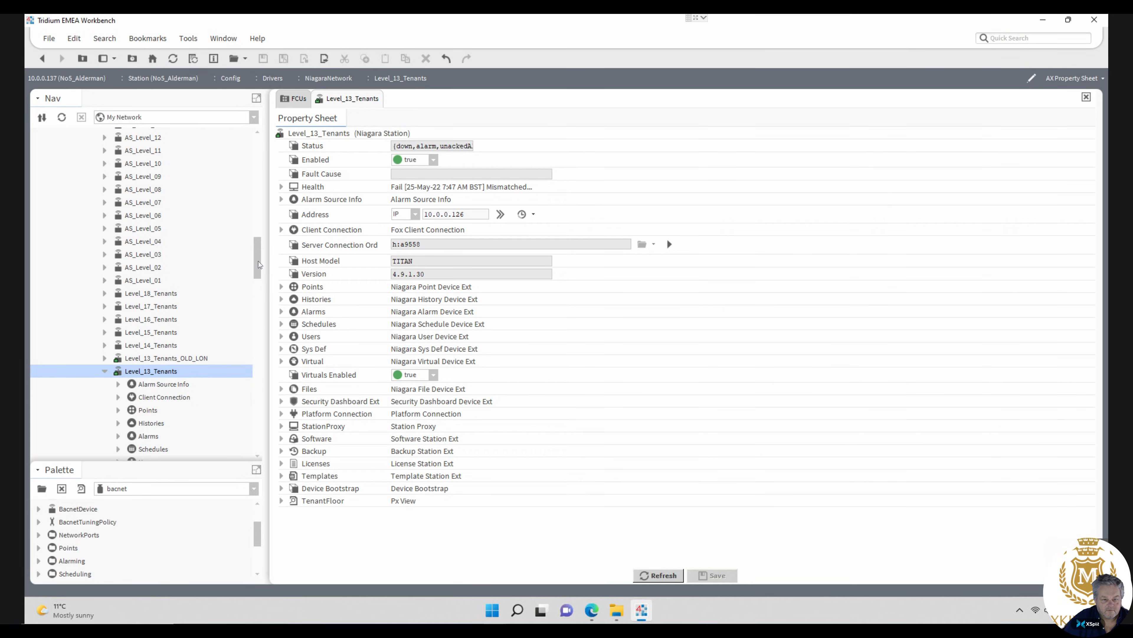
pyautogui.rightClick(160, 374)
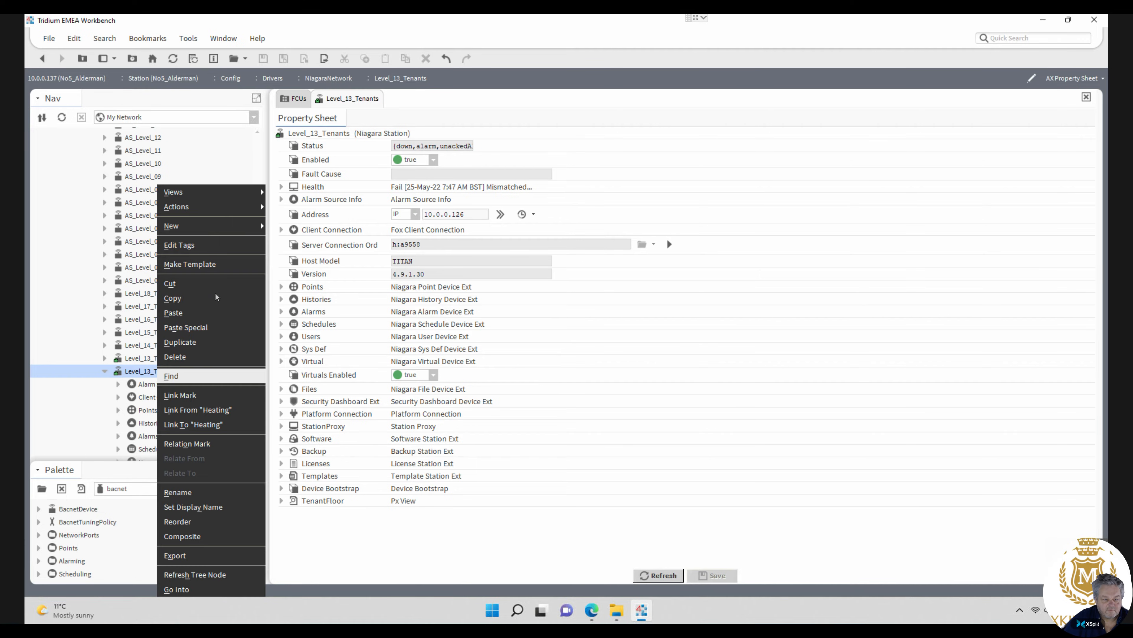
pyautogui.moveTo(227, 207)
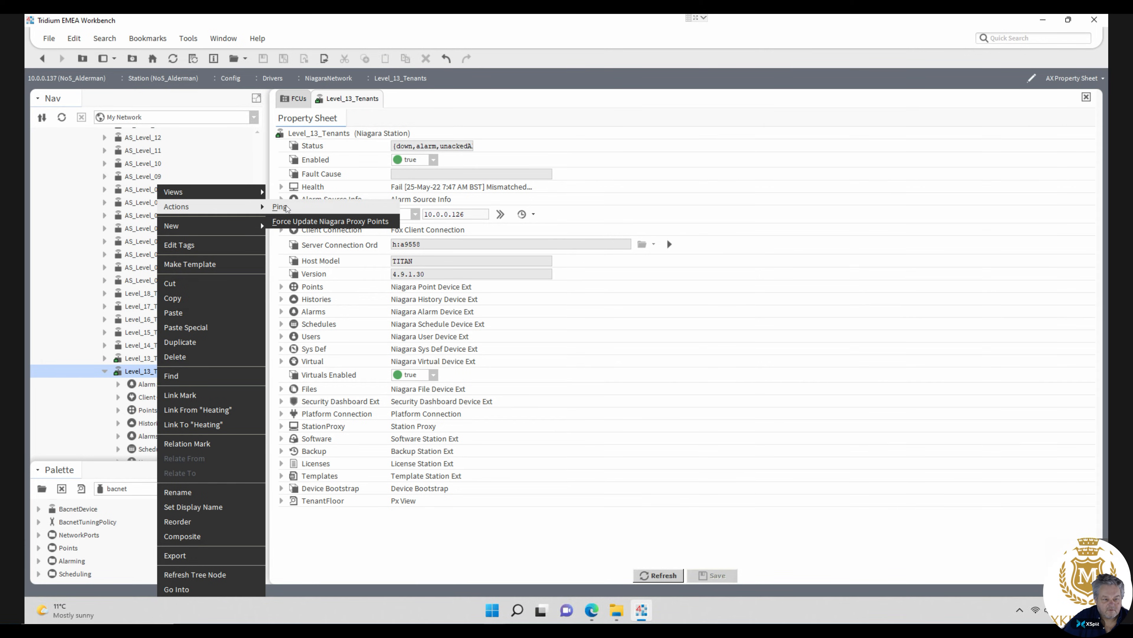
pyautogui.click(286, 207)
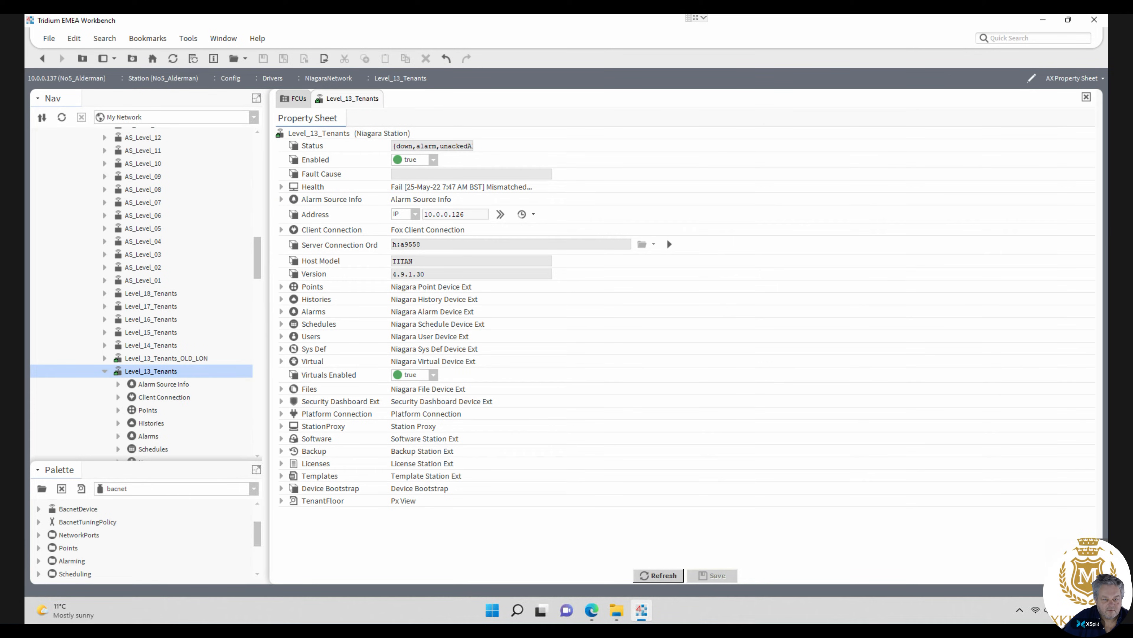
pyautogui.moveTo(416, 147); pyautogui.dragTo(376, 148)
# - Compare the status and address in the AX Property Sheets of Level_13_Tenants_OLD_LON and Level_13_Tenants
pyautogui.rightClick(179, 359)
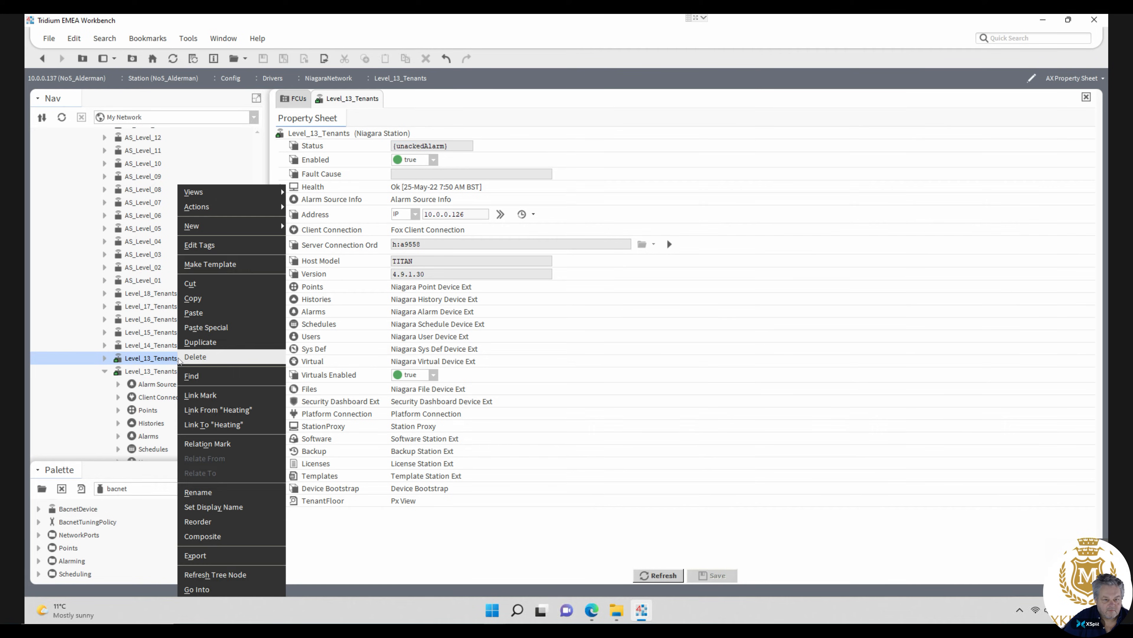
pyautogui.moveTo(262, 193)
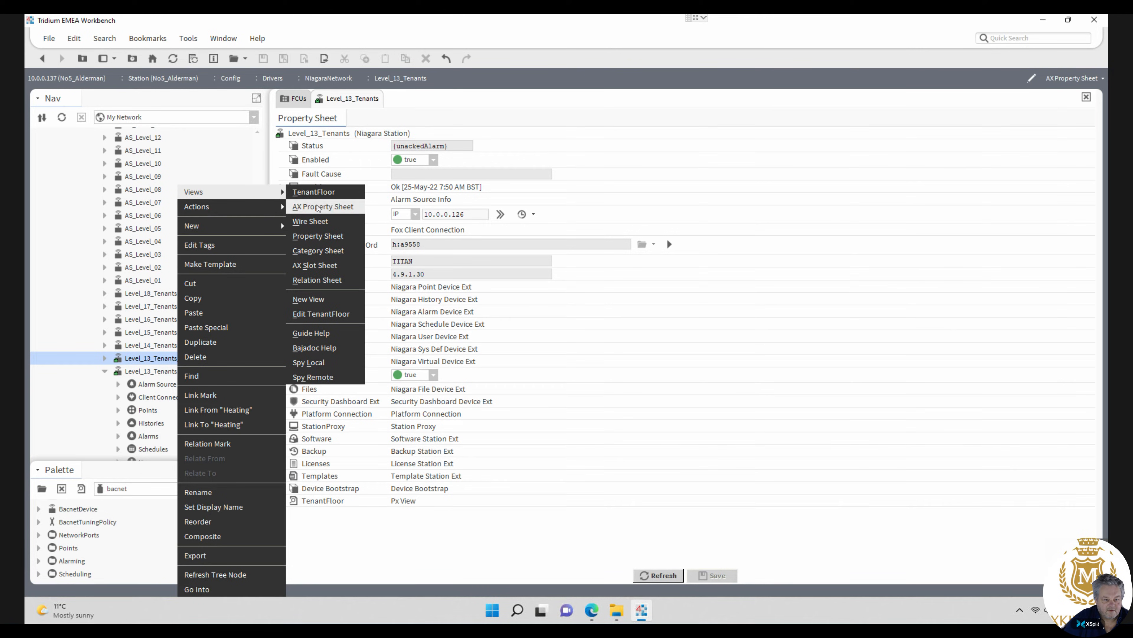
pyautogui.click(321, 207)
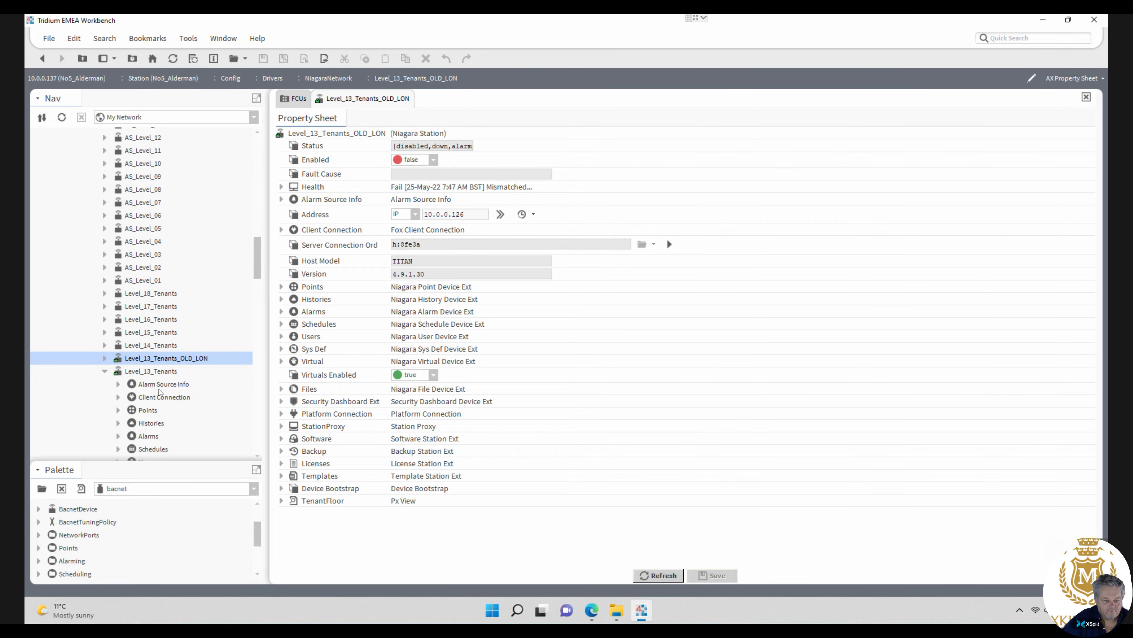
pyautogui.rightClick(155, 372)
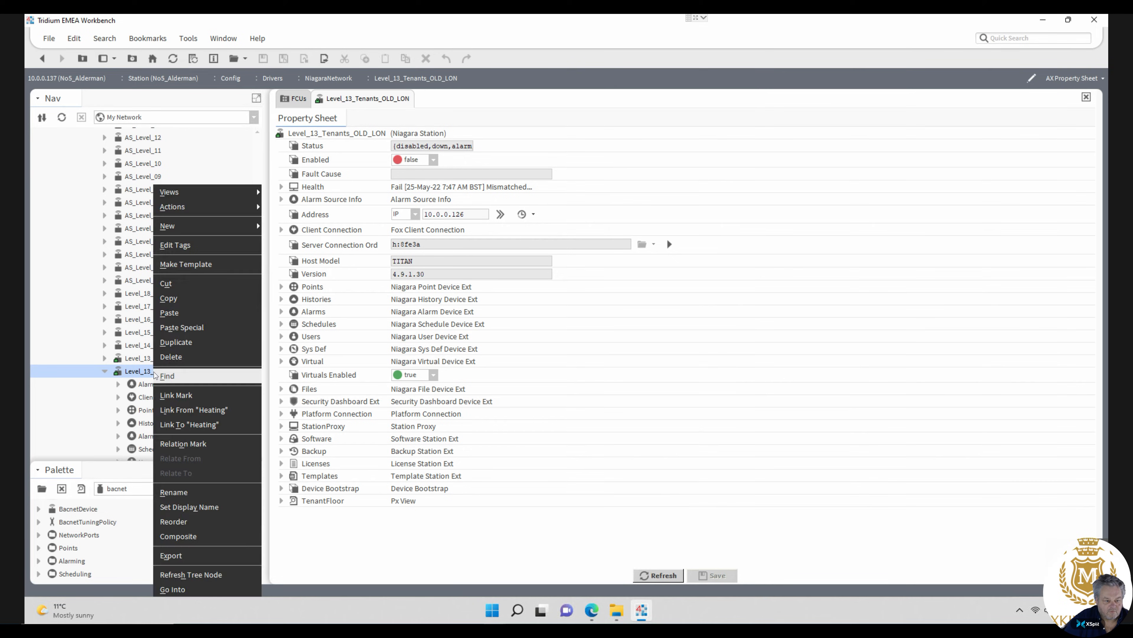
pyautogui.moveTo(232, 193)
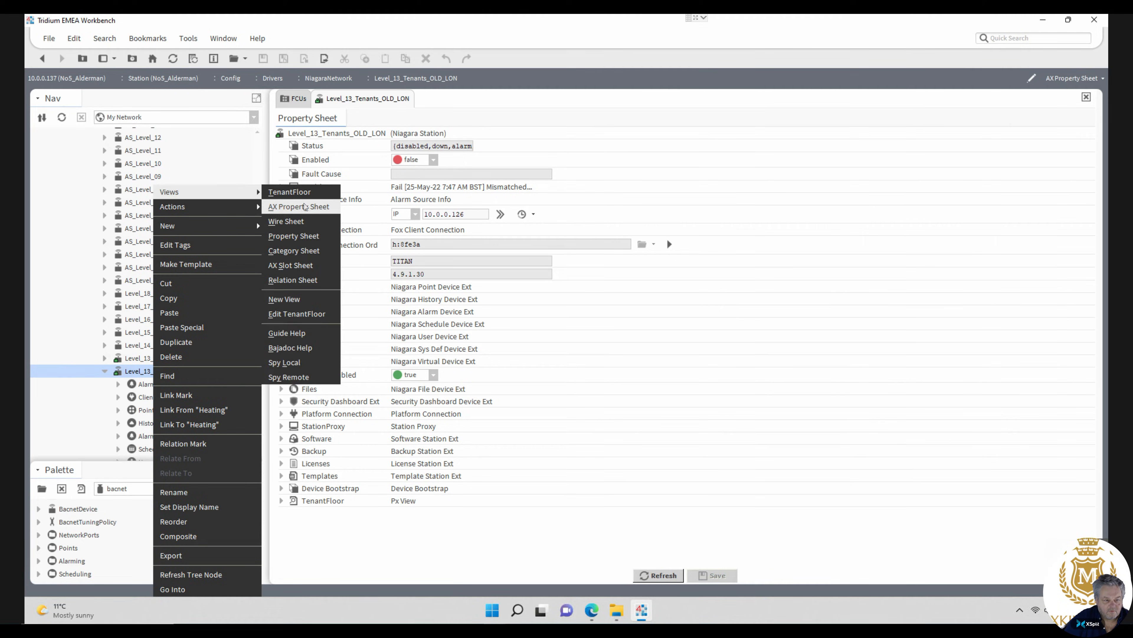
pyautogui.click(303, 206)
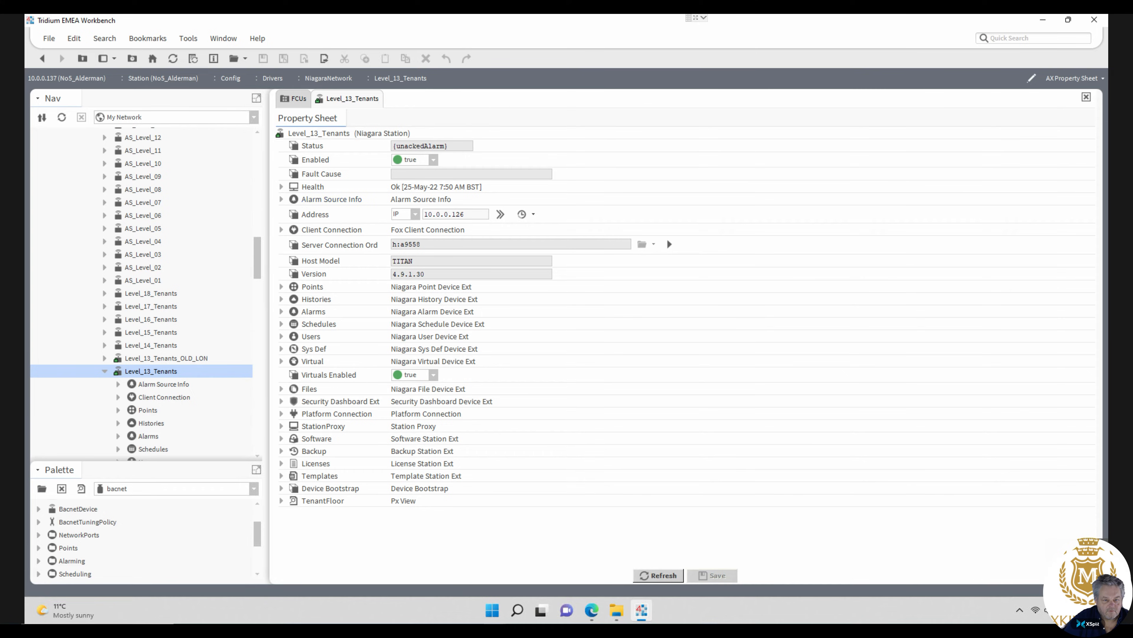
pyautogui.moveTo(450, 146); pyautogui.dragTo(373, 145)
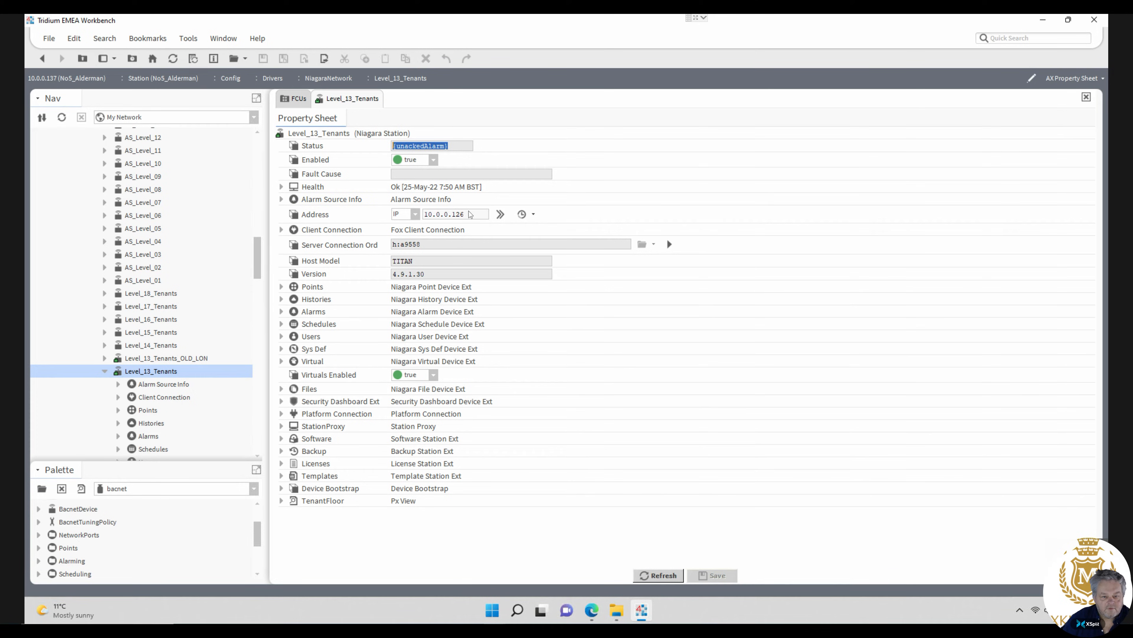
pyautogui.moveTo(470, 214); pyautogui.dragTo(423, 214)
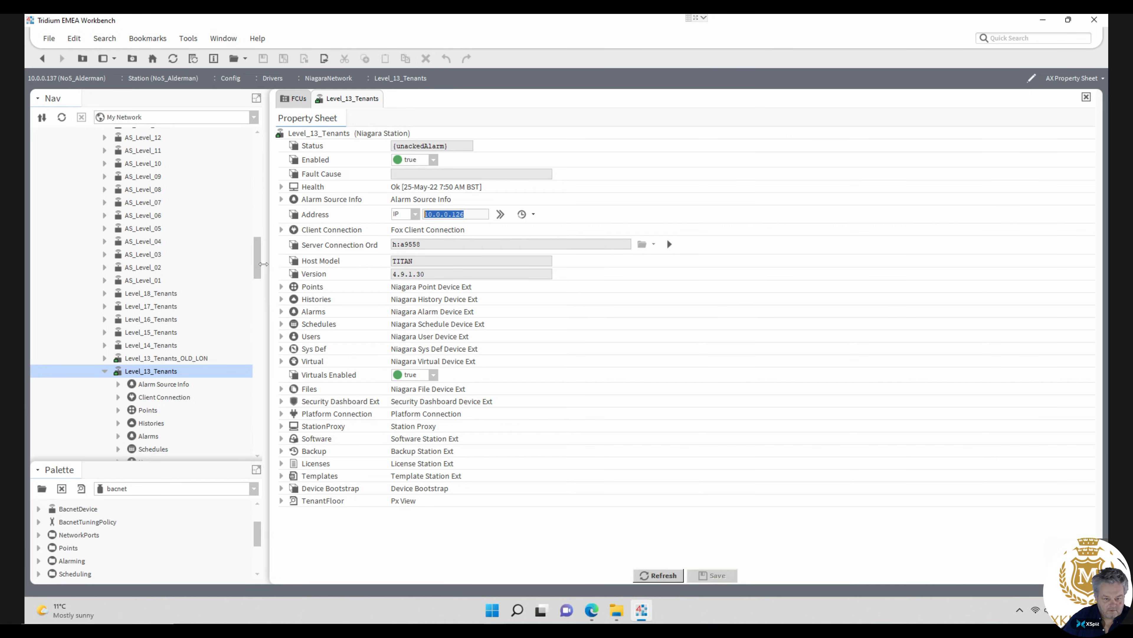
# - View the HtgClg and Scheduler graphics under Level_13_Tenants' Points, and expand the Scheduler folder
pyautogui.moveTo(260, 267); pyautogui.dragTo(262, 286)
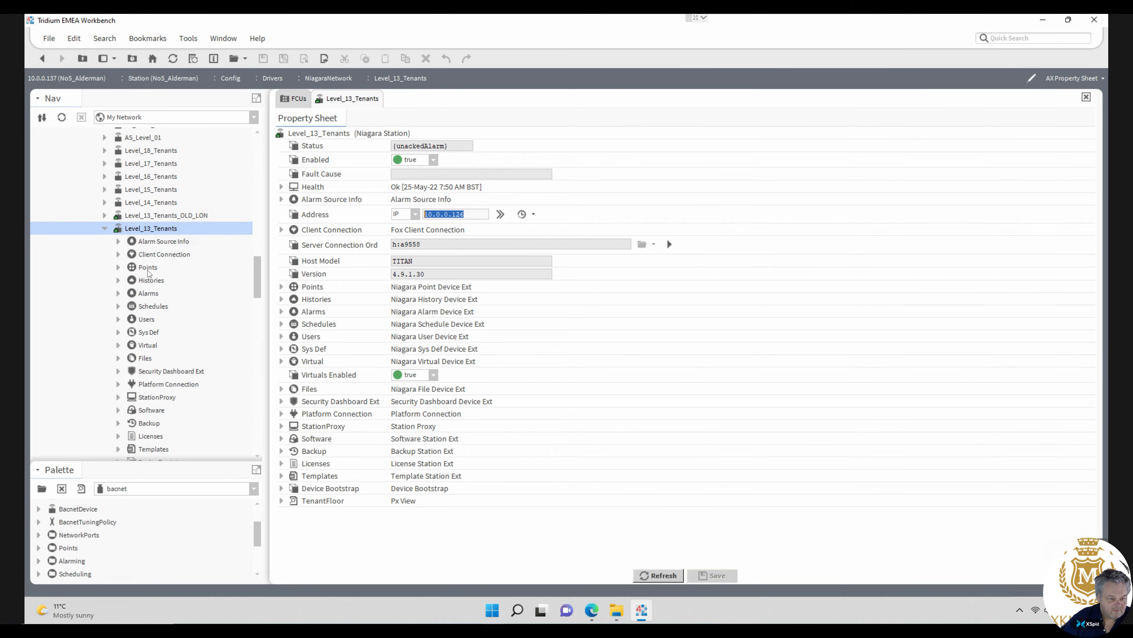
pyautogui.click(118, 267)
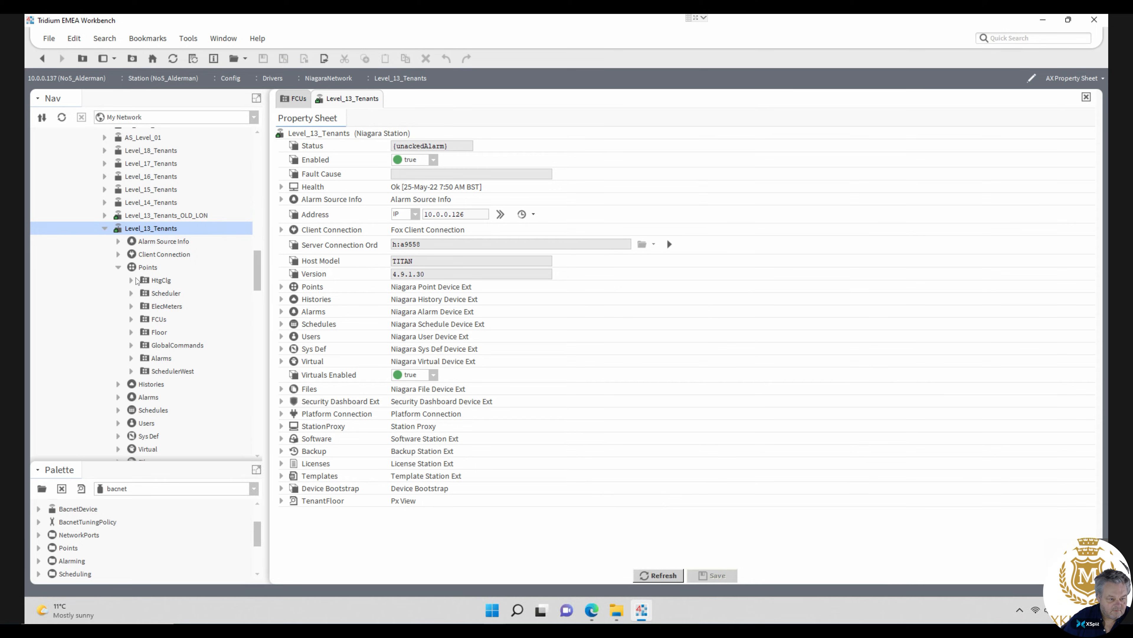
pyautogui.doubleClick(155, 281)
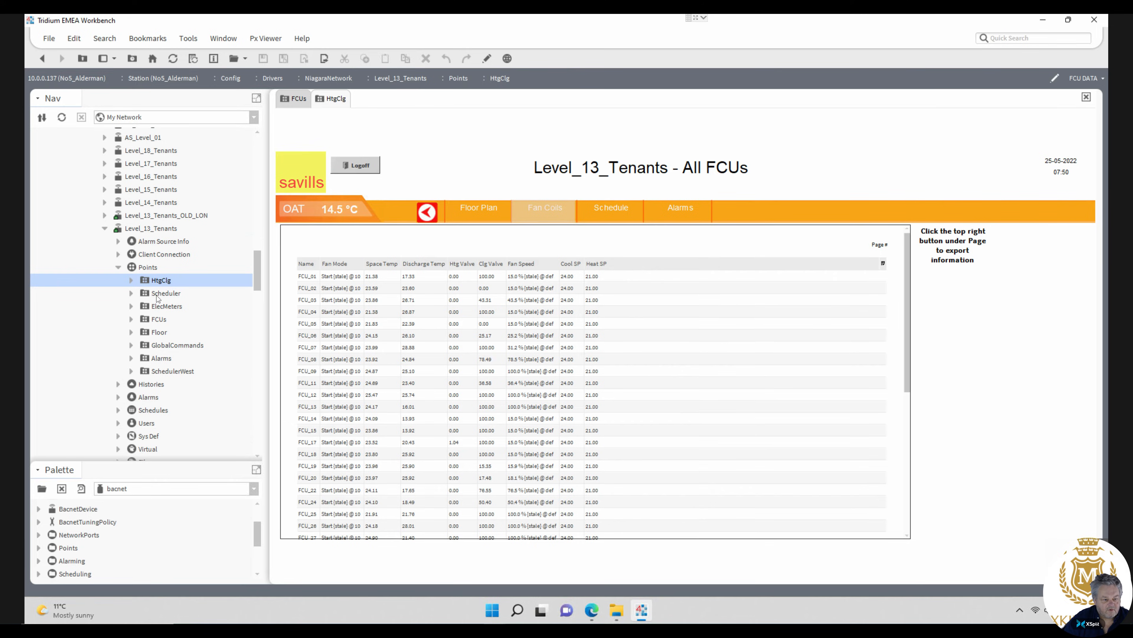
pyautogui.doubleClick(156, 296)
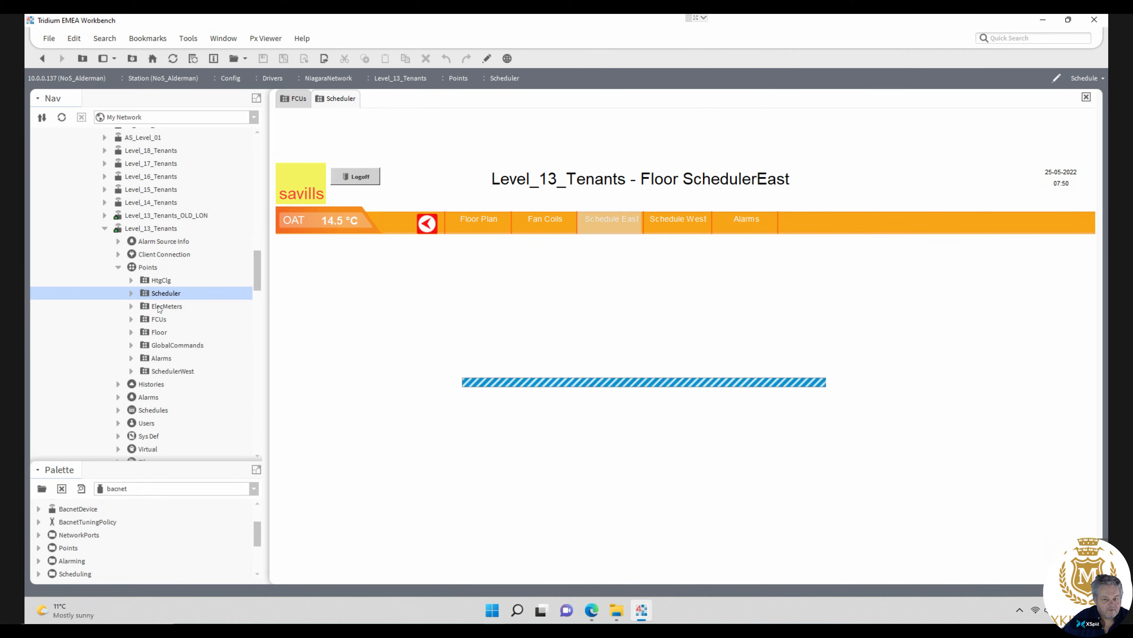
pyautogui.click(131, 293)
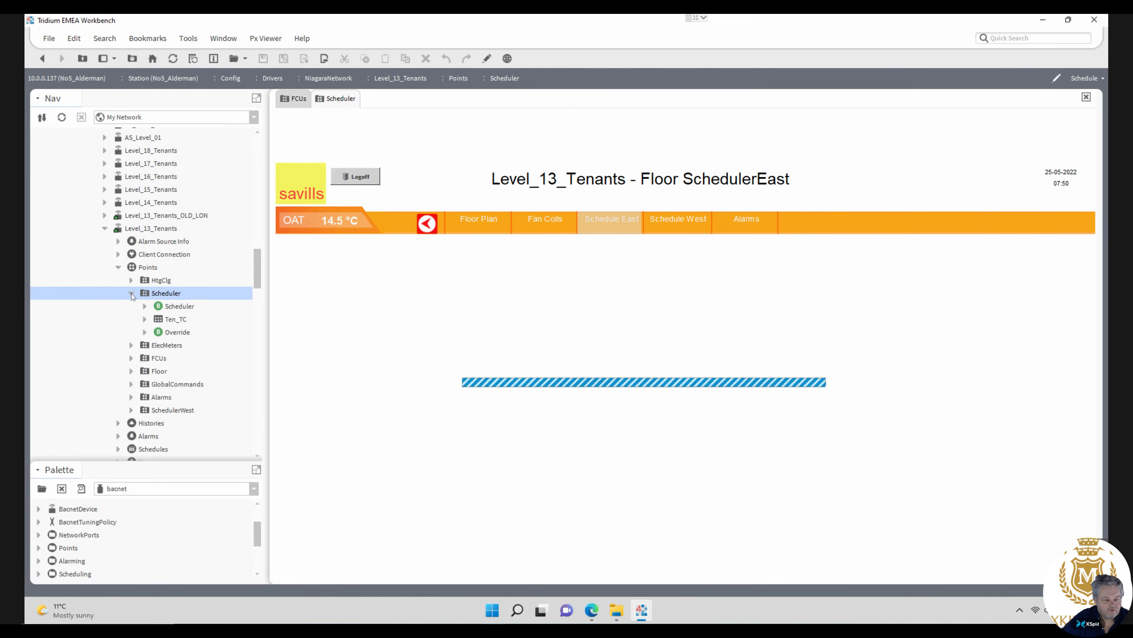
# - Review the Scheduler folder's points in the Niagara Point Manager, and align the Override block directly below the Scheduler block on the wire sheet
pyautogui.rightClick(170, 298)
pyautogui.moveTo(259, 191)
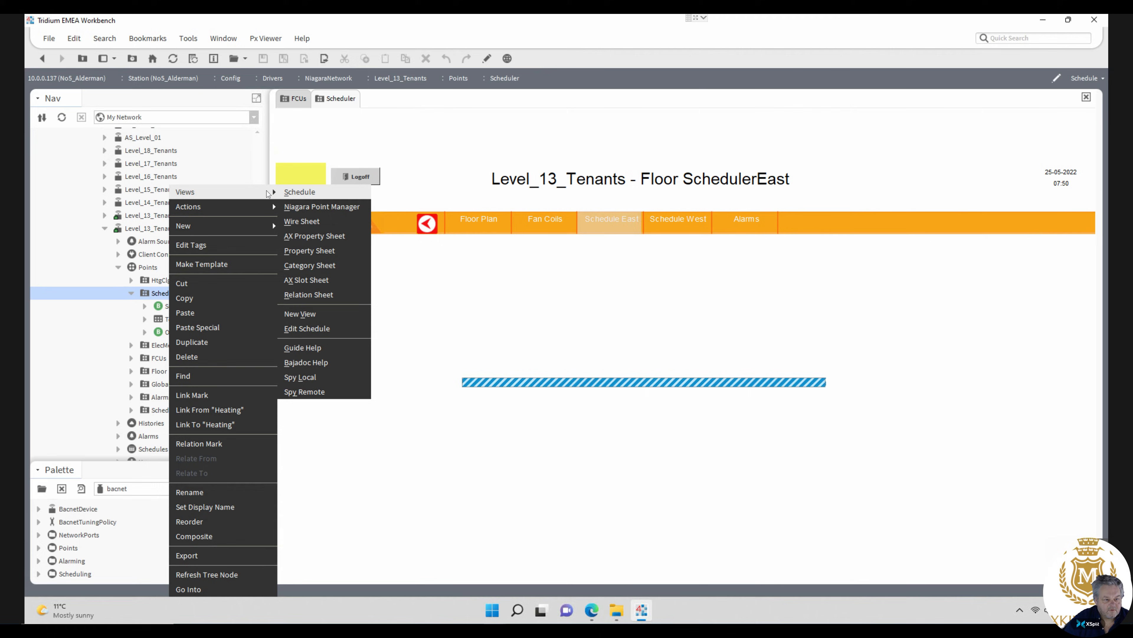
pyautogui.click(316, 205)
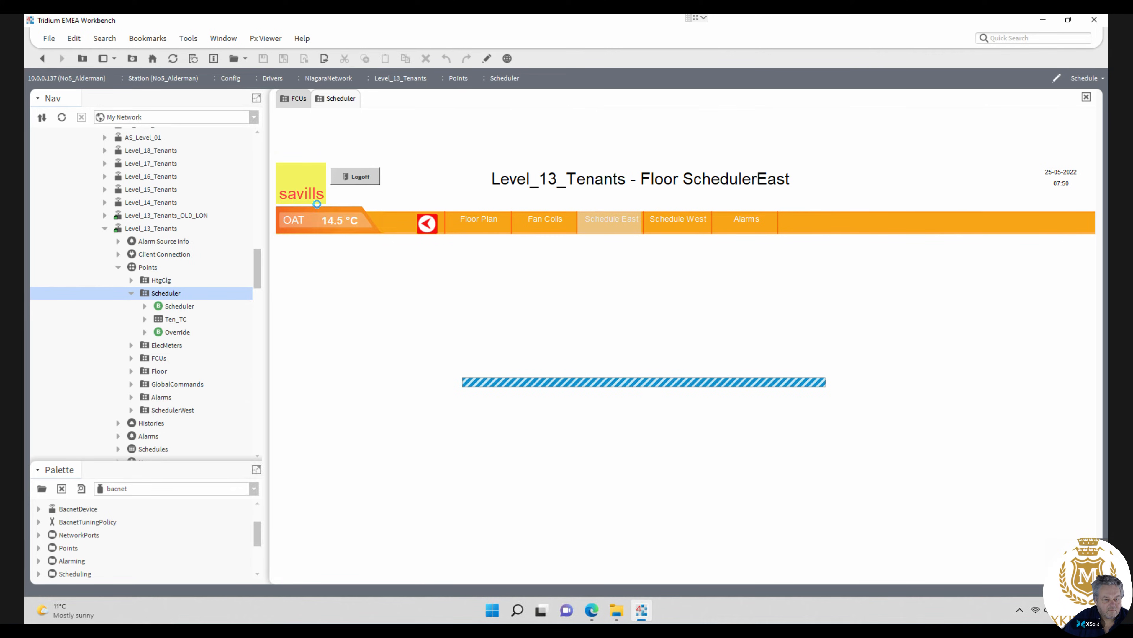
pyautogui.rightClick(170, 297)
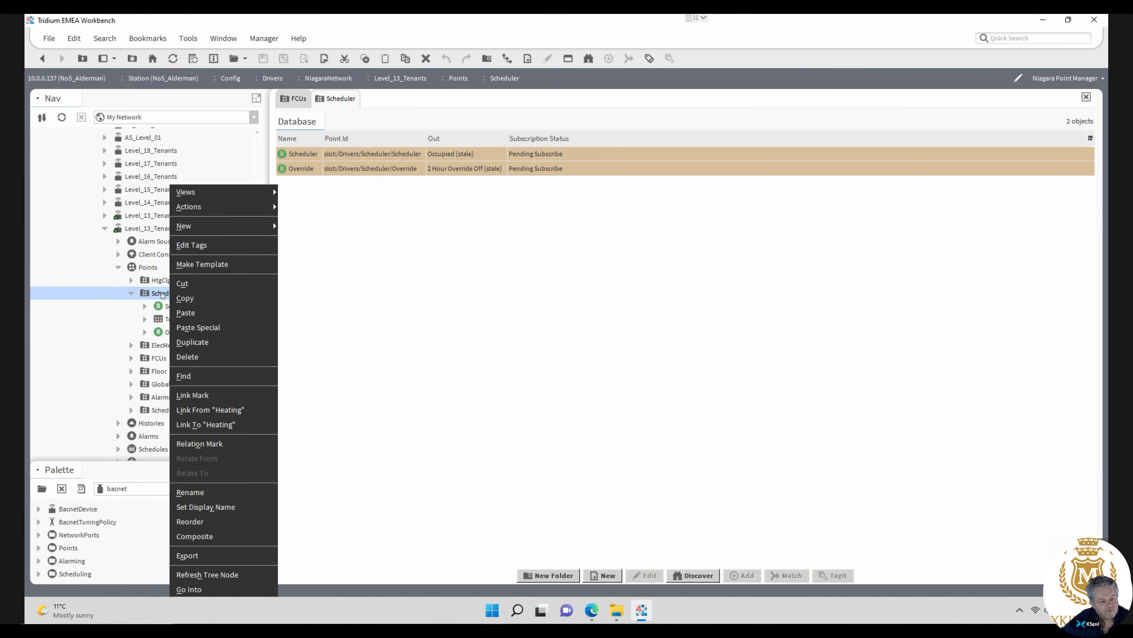
pyautogui.moveTo(255, 195)
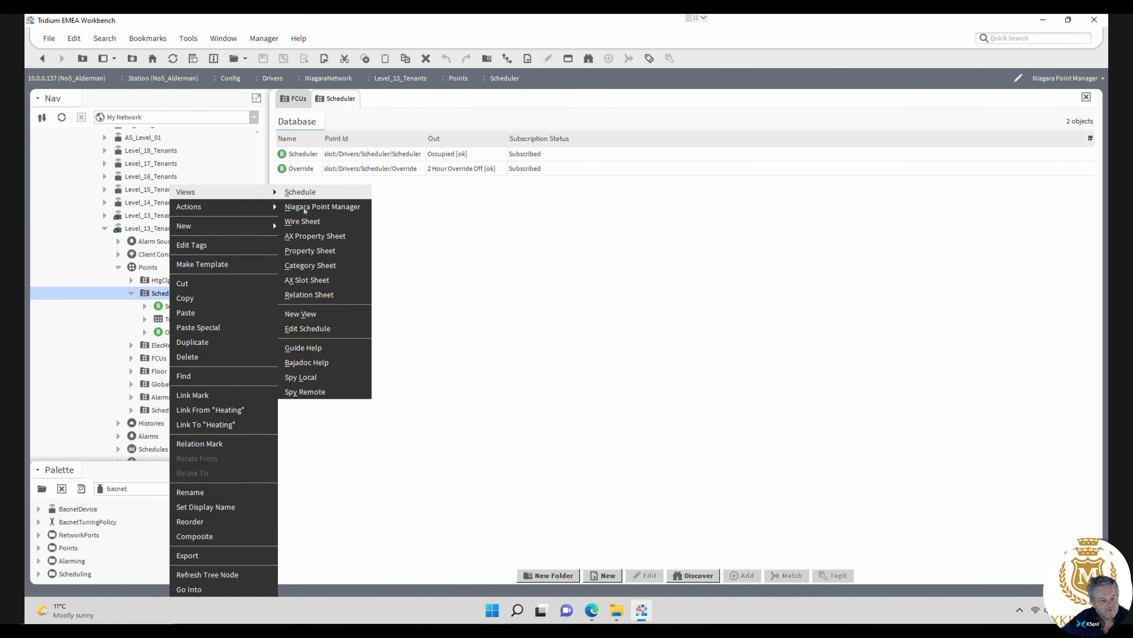
pyautogui.click(312, 220)
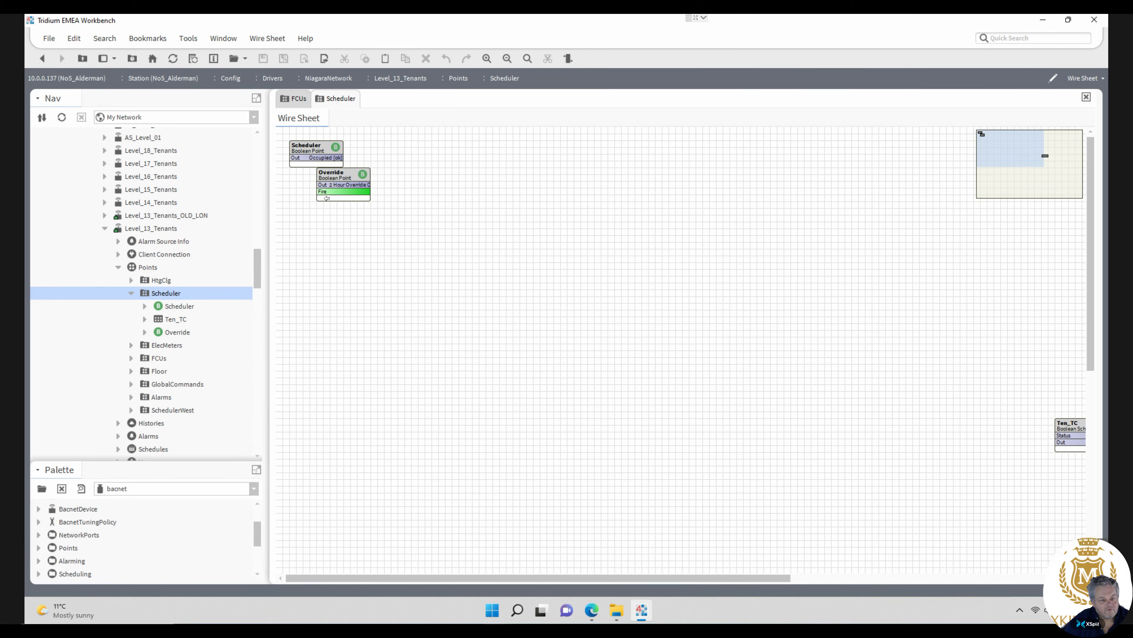
pyautogui.moveTo(328, 178); pyautogui.dragTo(311, 175)
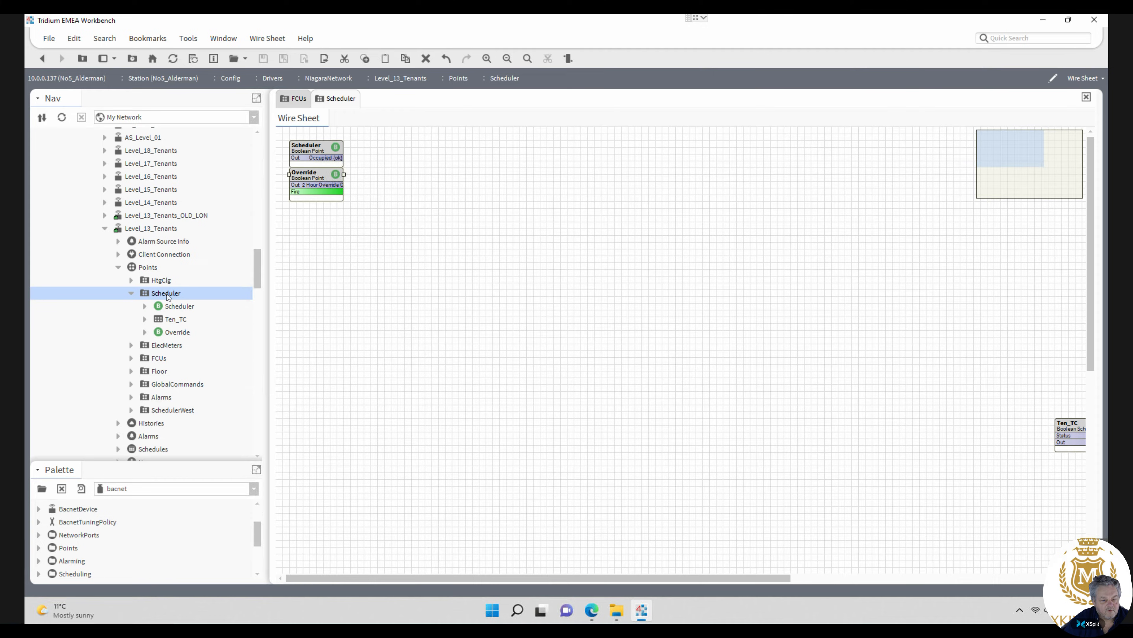
# - Check the Point Ids of the Scheduler and Override points in the Niagara Point Manager, and view the Ten_TC weekly schedule
pyautogui.rightClick(167, 297)
pyautogui.moveTo(251, 191)
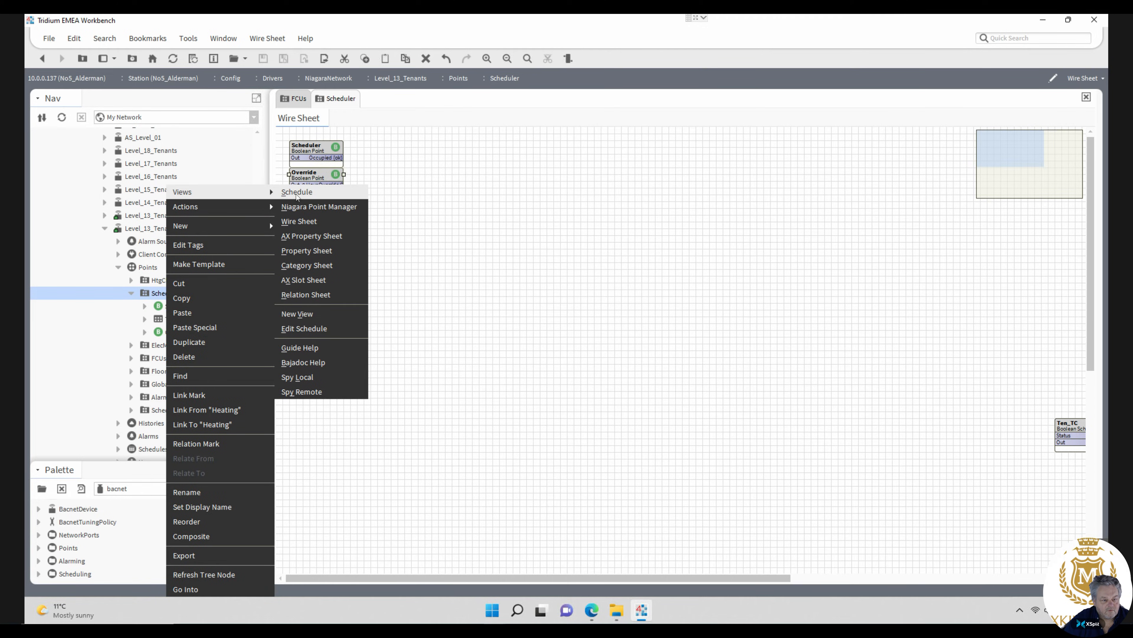
pyautogui.click(310, 208)
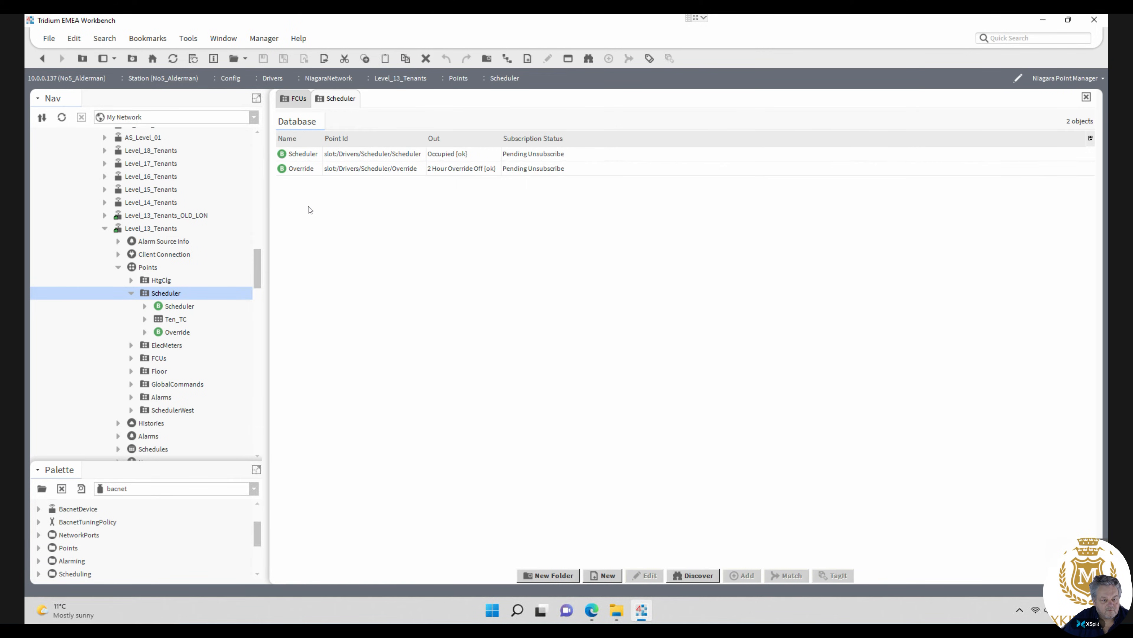
pyautogui.doubleClick(382, 157)
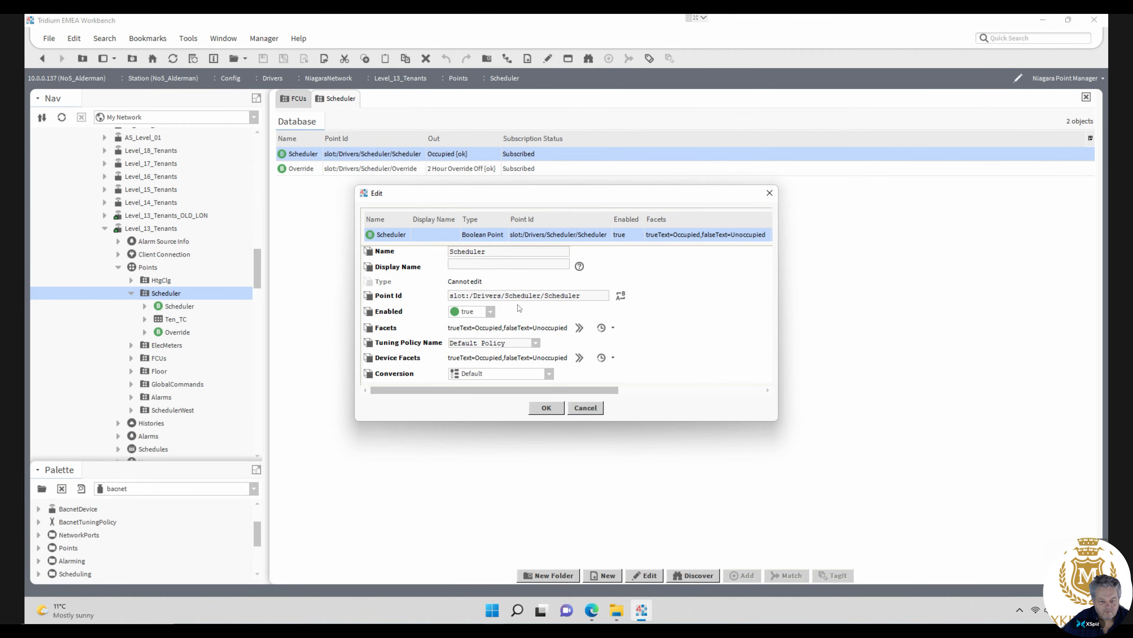
pyautogui.click(546, 407)
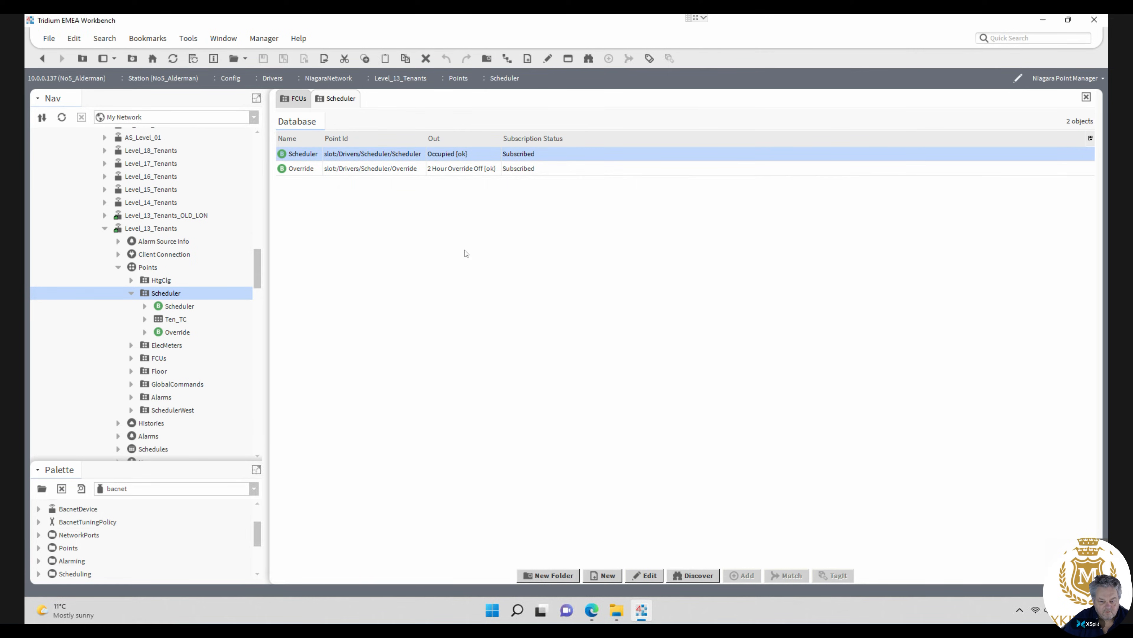
pyautogui.doubleClick(404, 171)
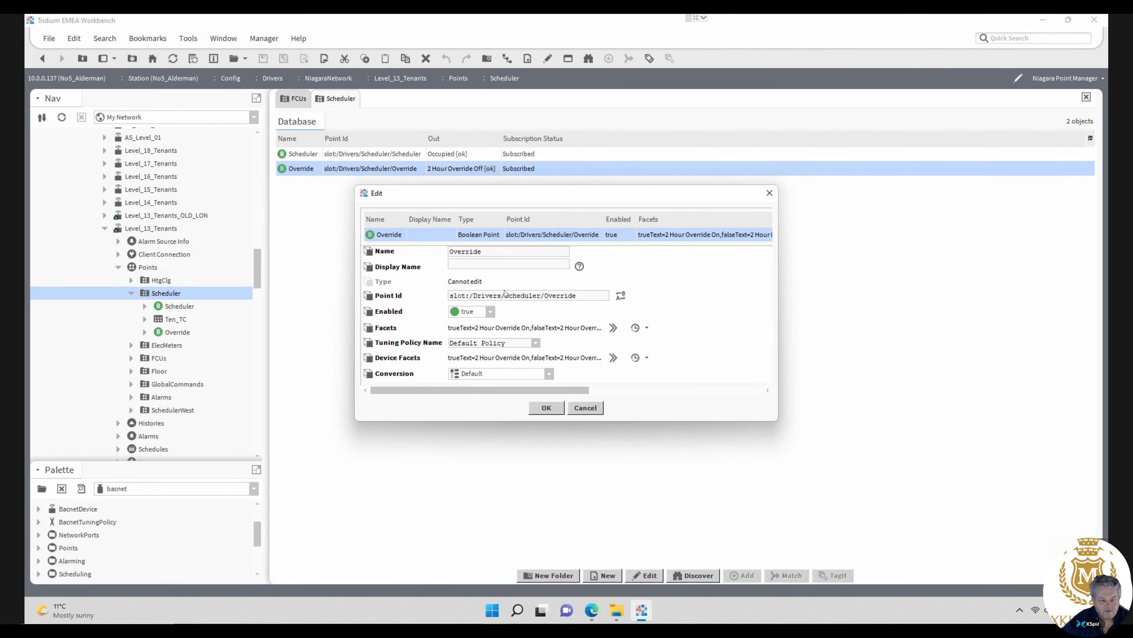
pyautogui.click(547, 406)
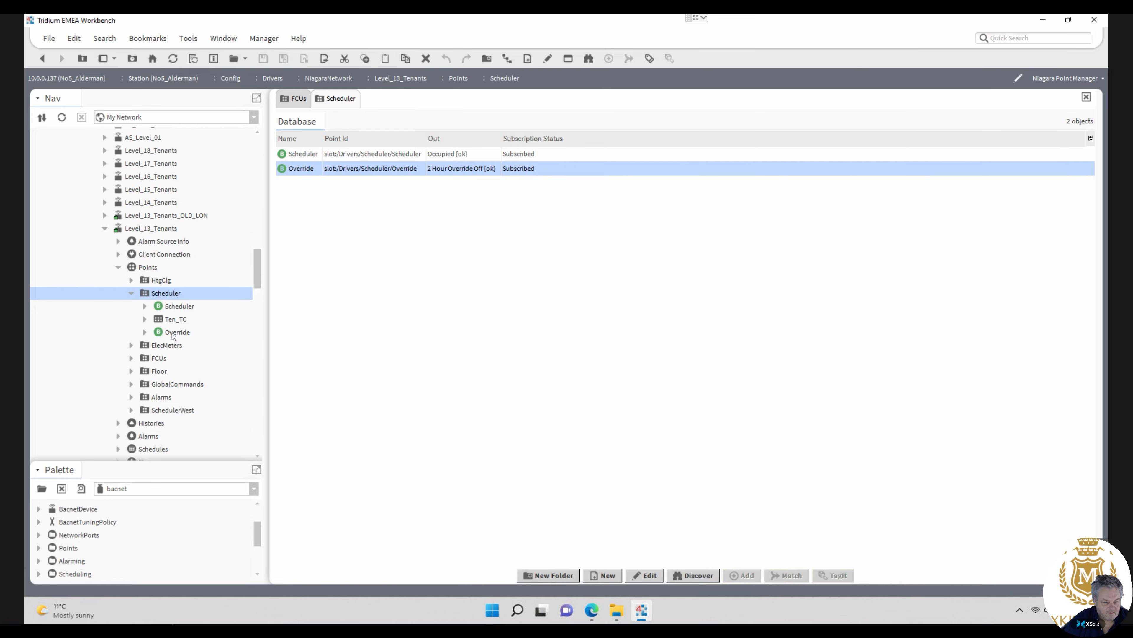
pyautogui.click(173, 319)
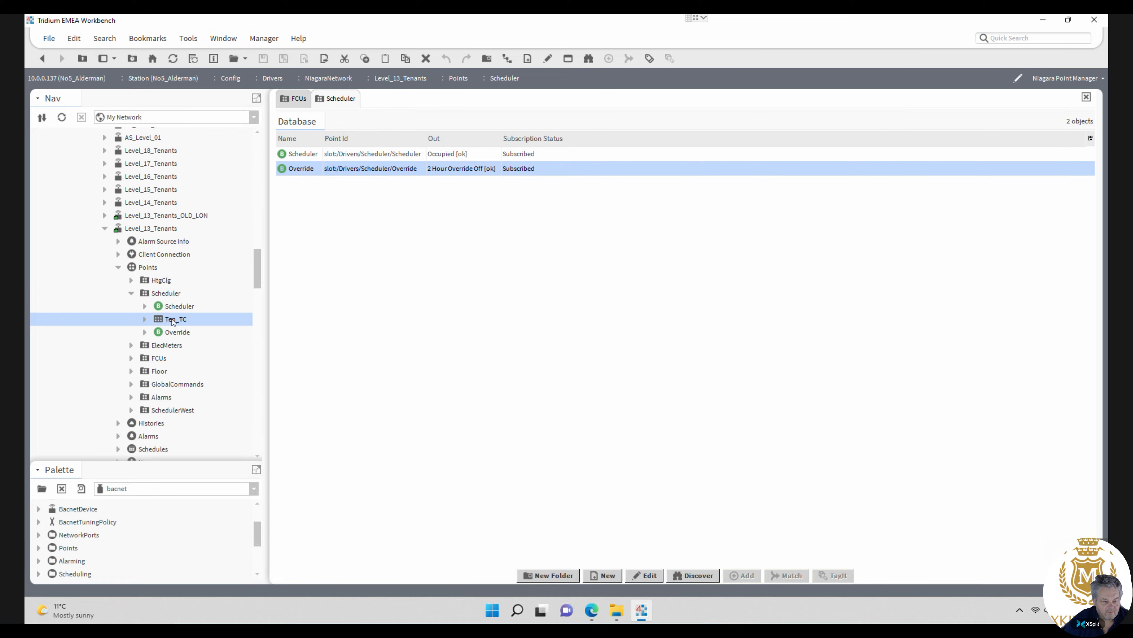
pyautogui.doubleClick(172, 321)
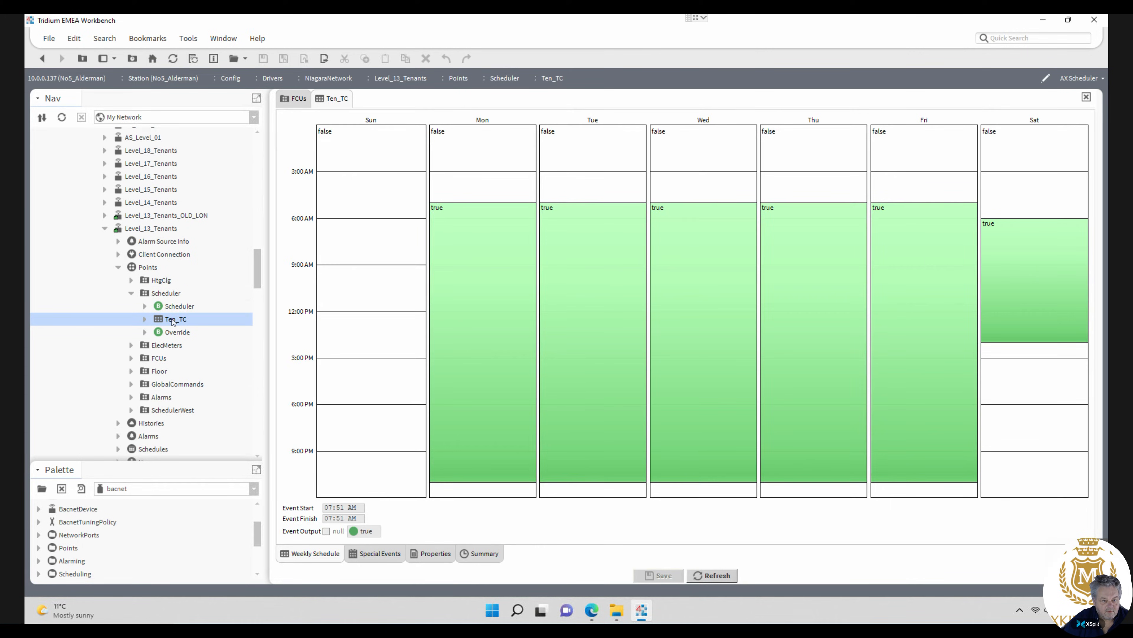
# - View the AX Property Sheet of the Ten_TC schedule in Level_13_Tenants' Scheduler folder
pyautogui.rightClick(172, 321)
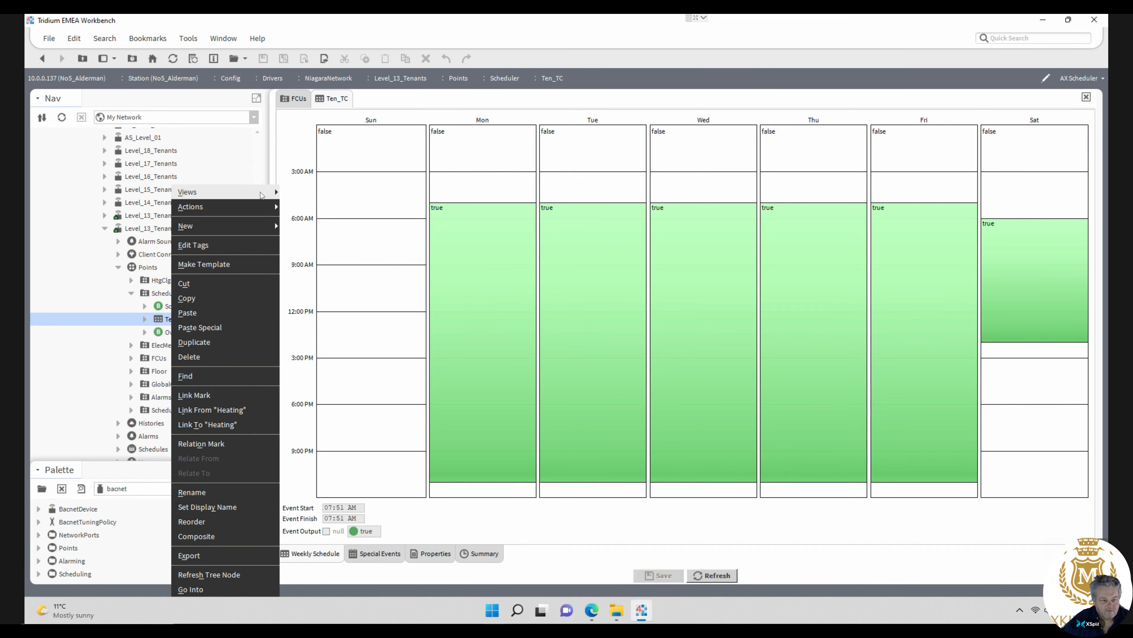
pyautogui.moveTo(261, 192)
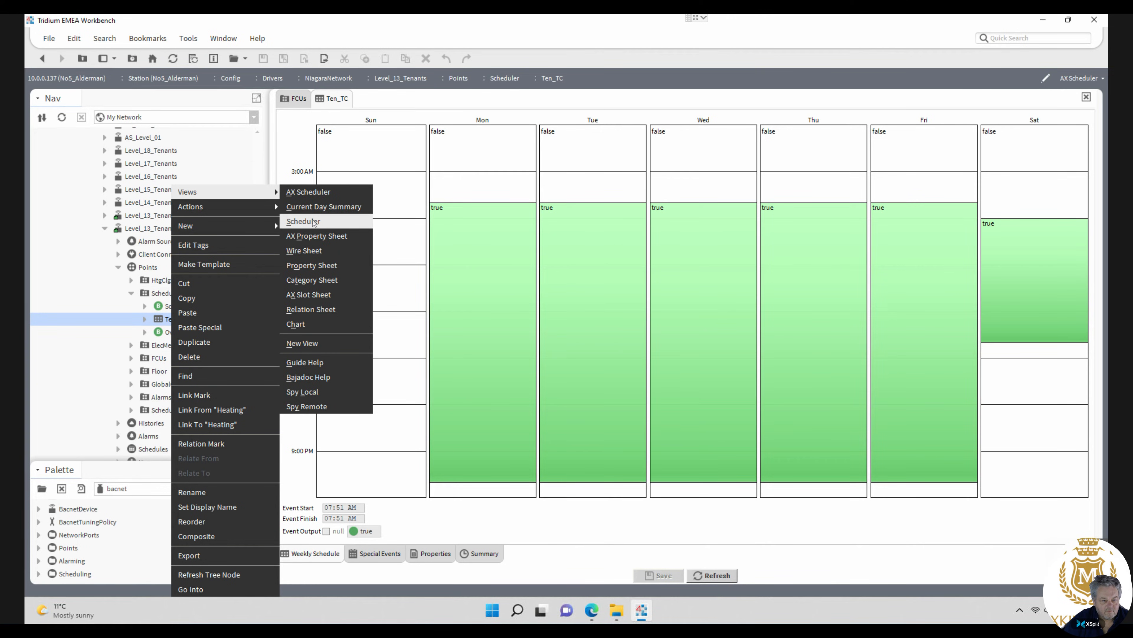
pyautogui.click(319, 195)
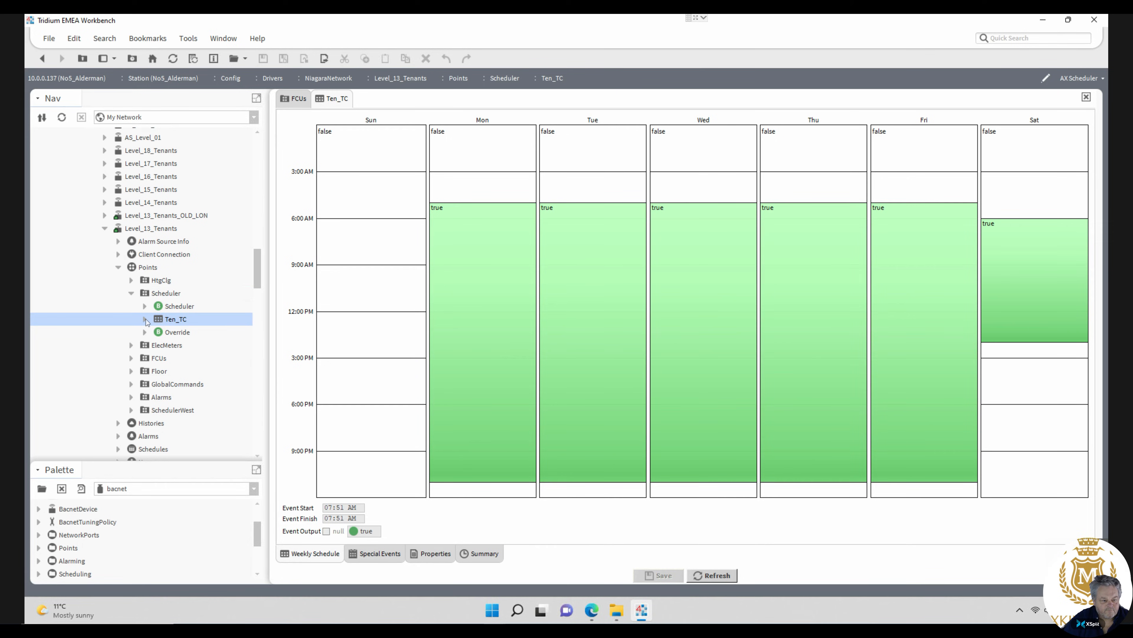
pyautogui.rightClick(163, 320)
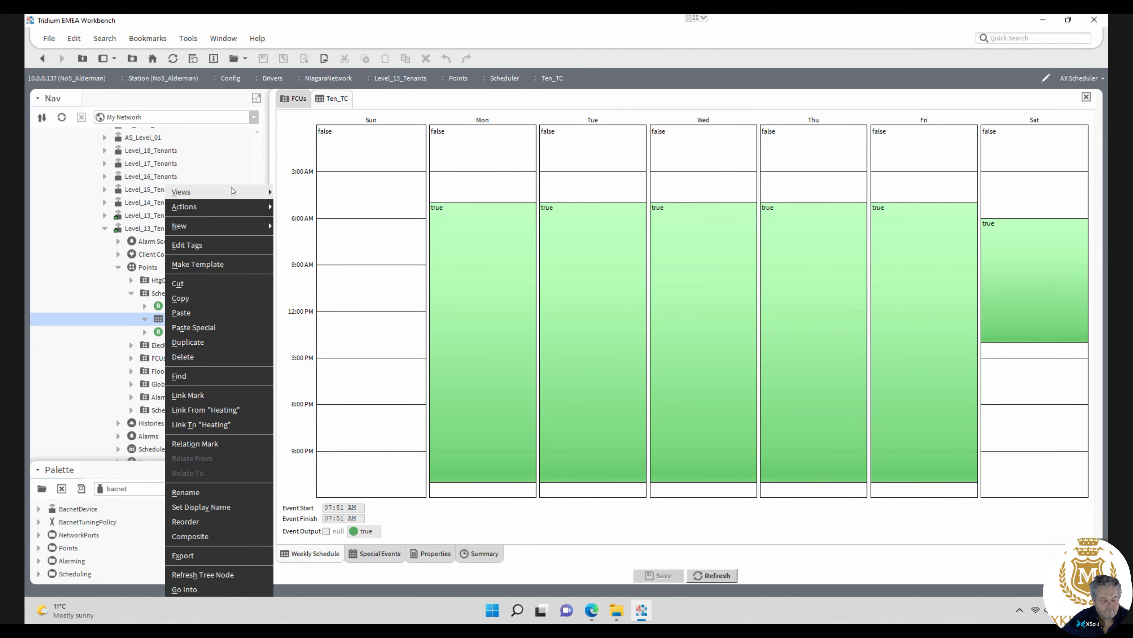
pyautogui.moveTo(234, 192)
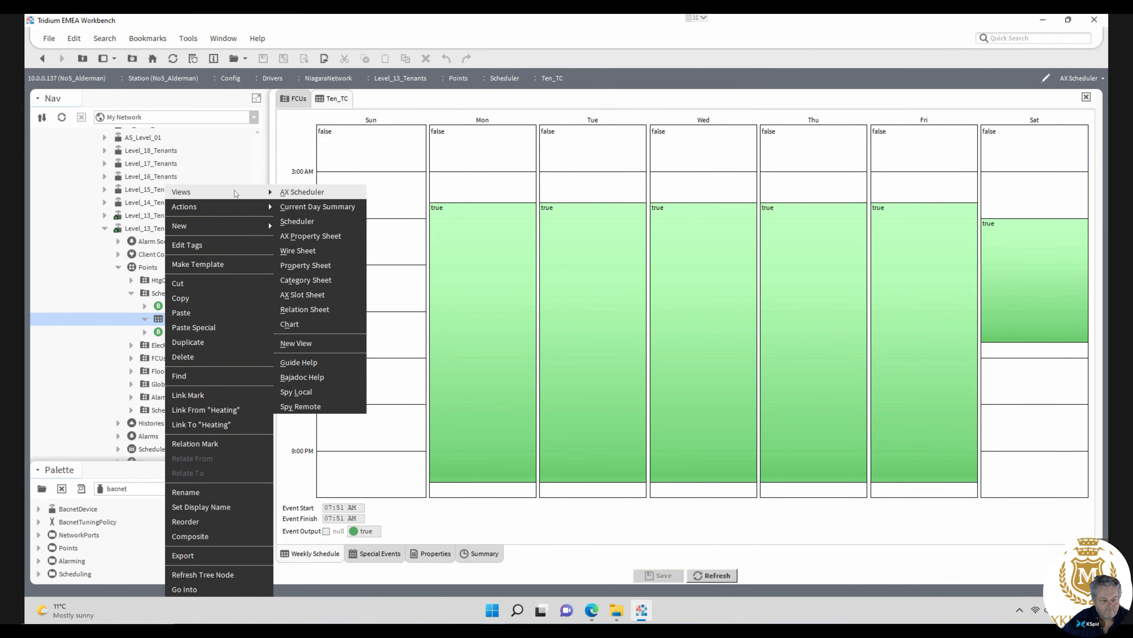
pyautogui.click(311, 237)
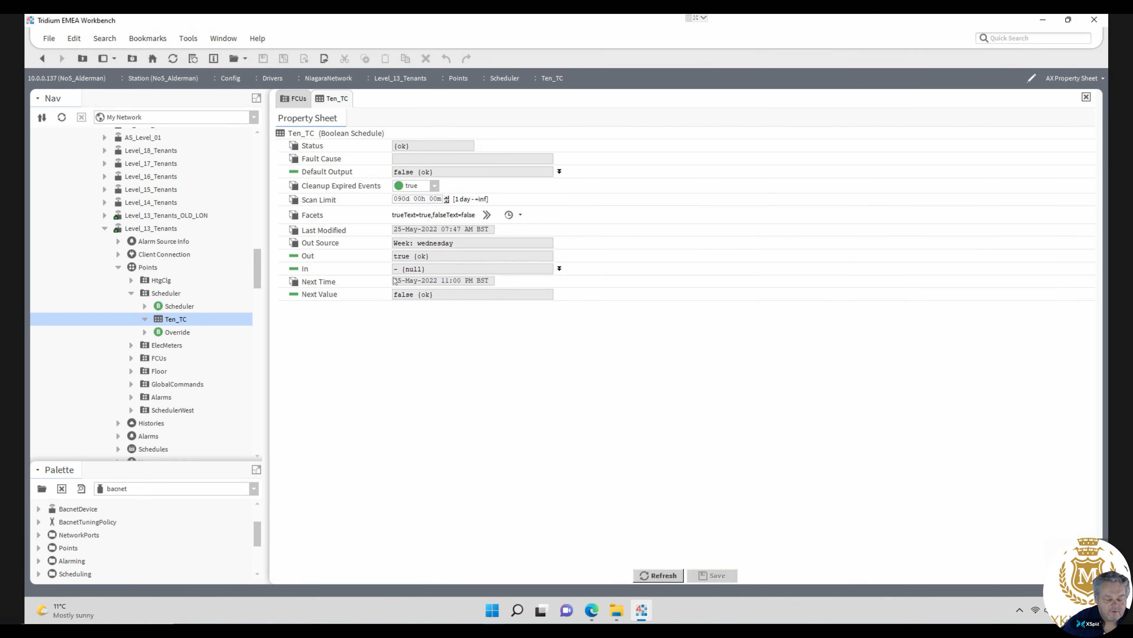
# - Check the Point Id in the Proxy Ext of FCU_01's DischargeTemp point in the FCUs folder
pyautogui.moveTo(255, 273); pyautogui.dragTo(261, 282)
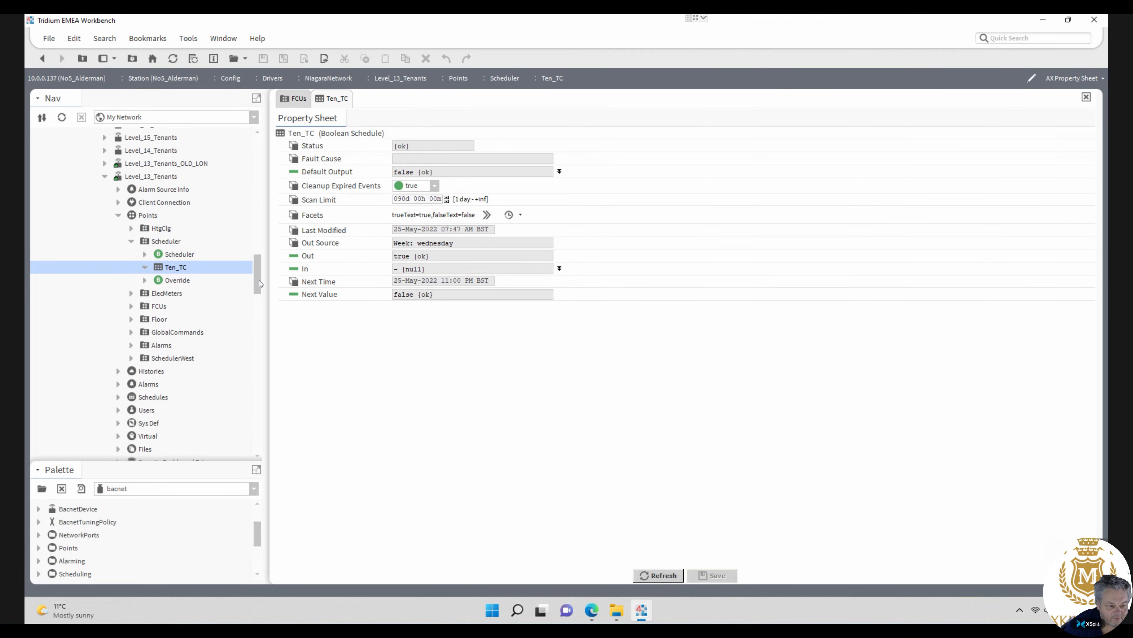
pyautogui.click(131, 305)
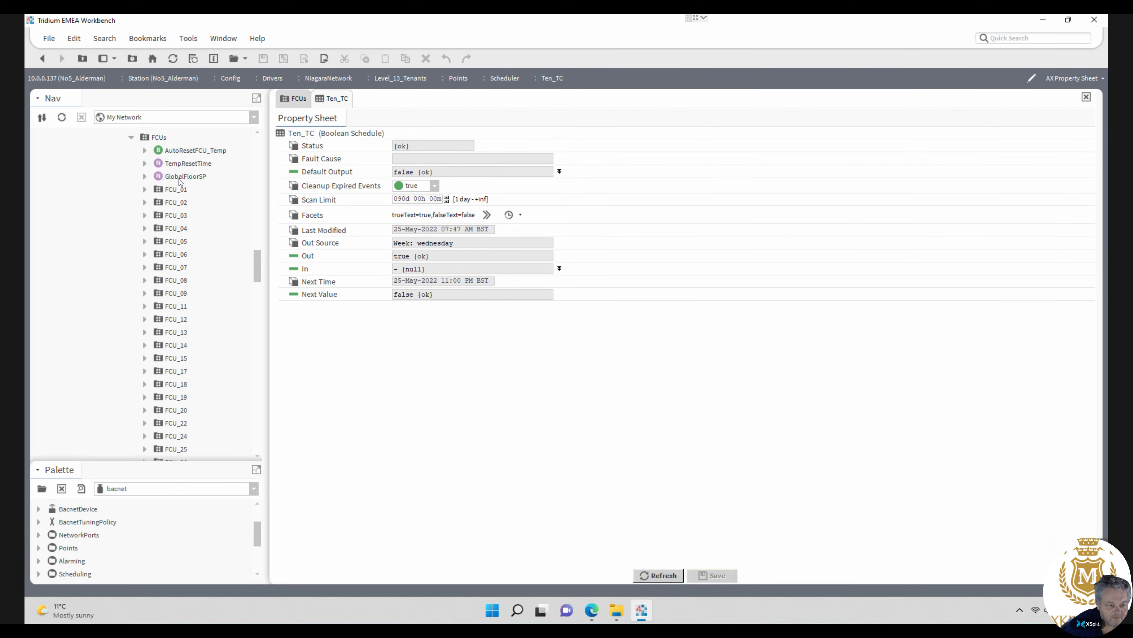
pyautogui.click(145, 190)
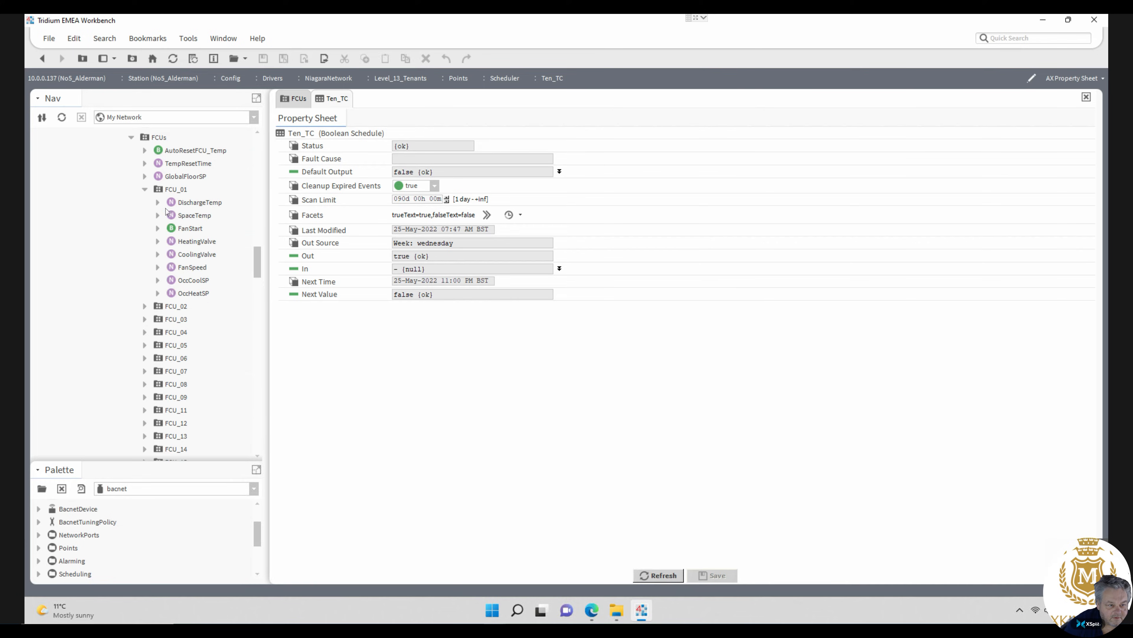
pyautogui.doubleClick(198, 203)
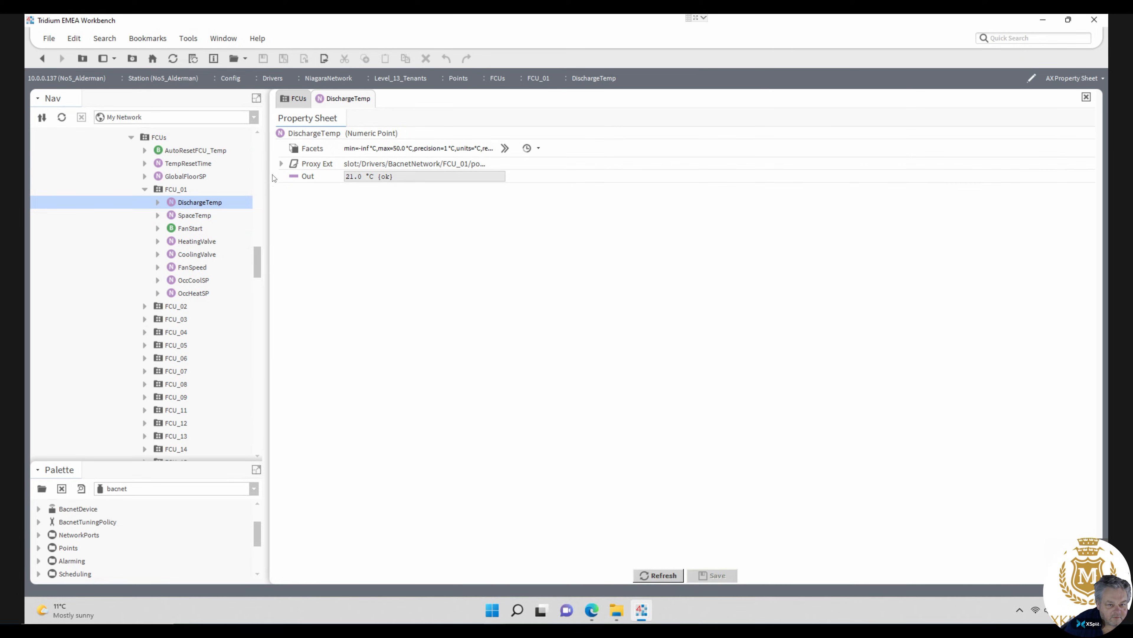
pyautogui.click(282, 164)
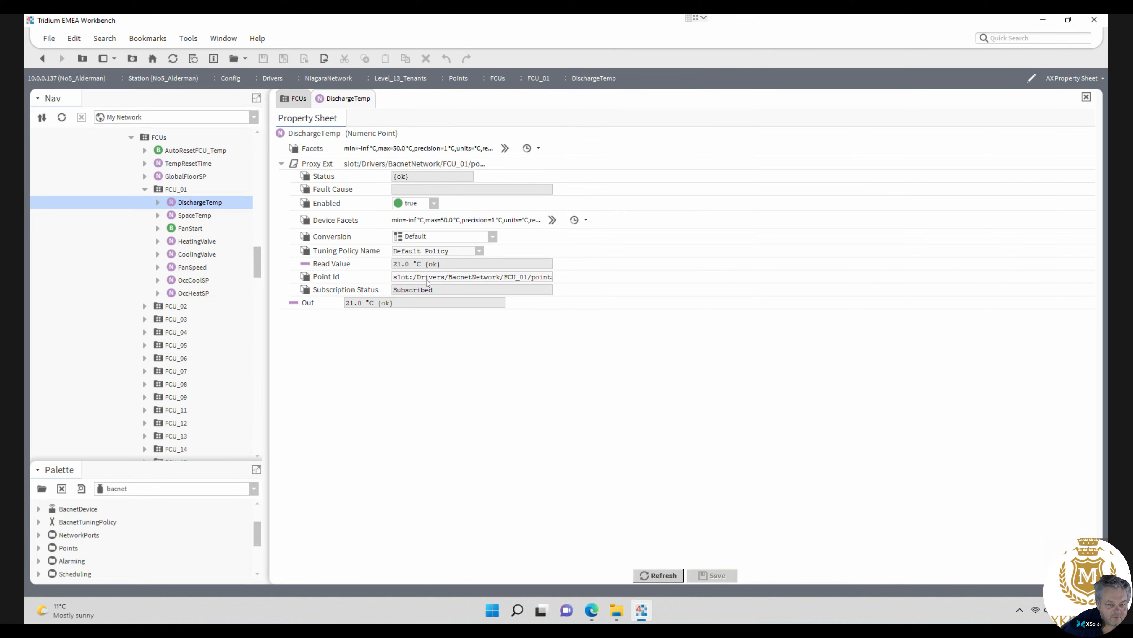
pyautogui.moveTo(439, 277); pyautogui.dragTo(338, 279)
pyautogui.click(145, 189)
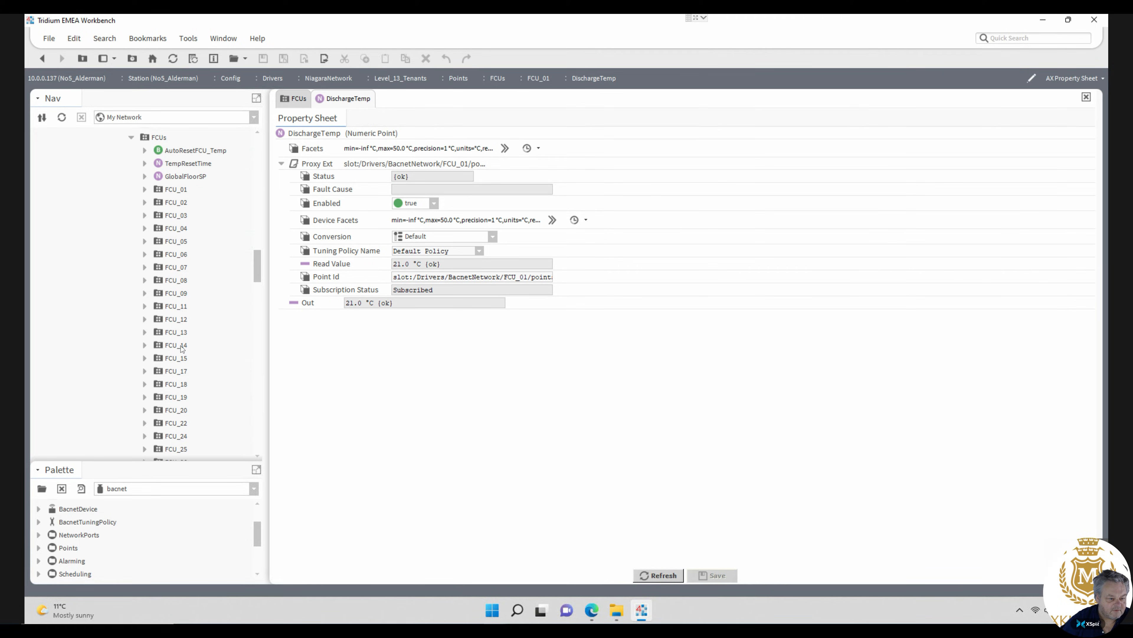
# - Duplicate the FCU_15 folder as FCU_16
pyautogui.click(176, 361)
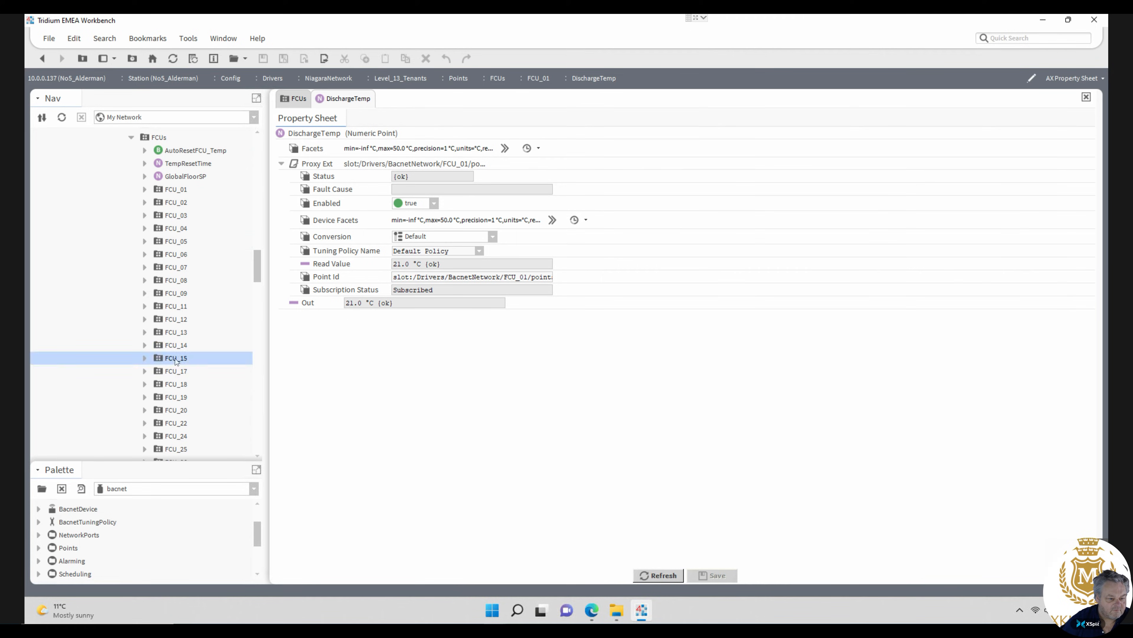
pyautogui.rightClick(176, 361)
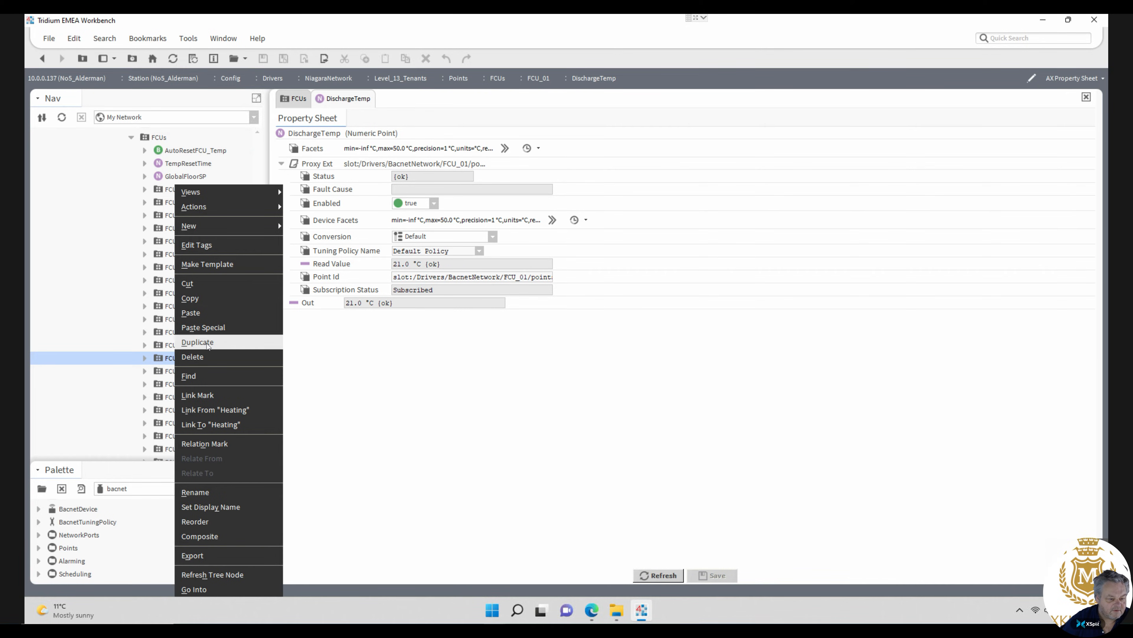
pyautogui.click(197, 342)
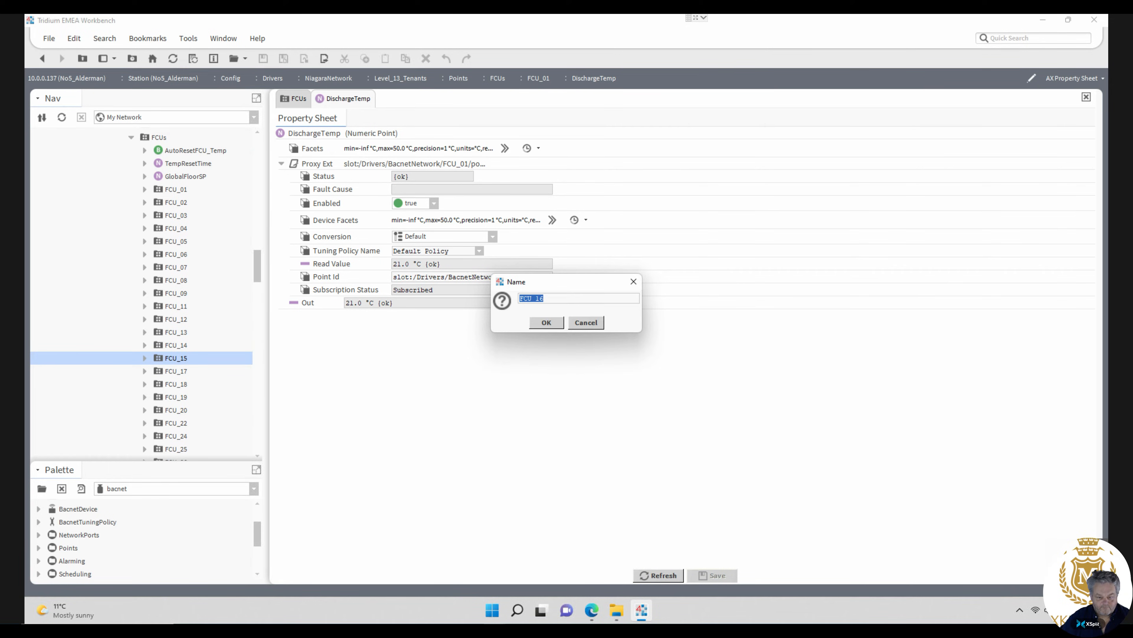
pyautogui.click(553, 324)
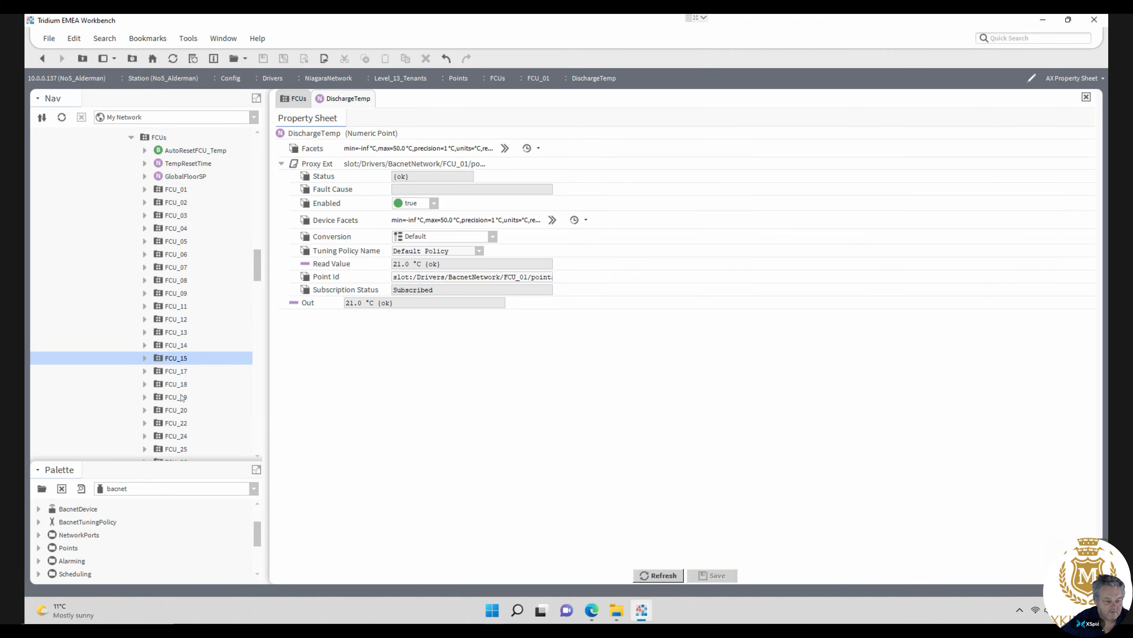
# - Duplicate the FCU_22 folder as FCU_23
pyautogui.click(175, 424)
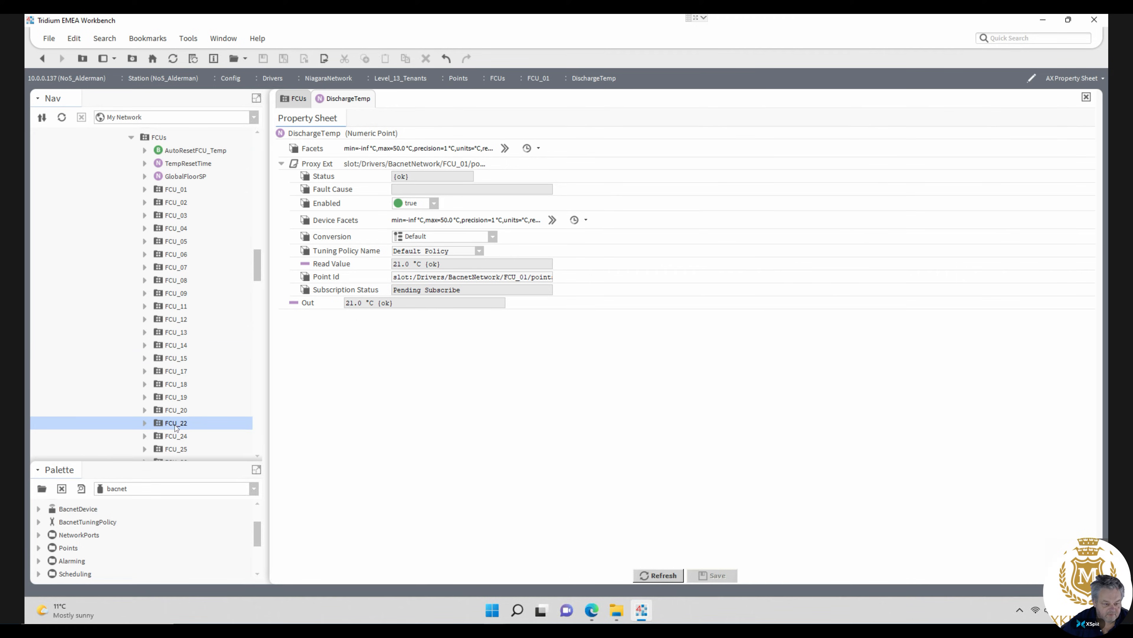
pyautogui.rightClick(175, 424)
pyautogui.click(197, 342)
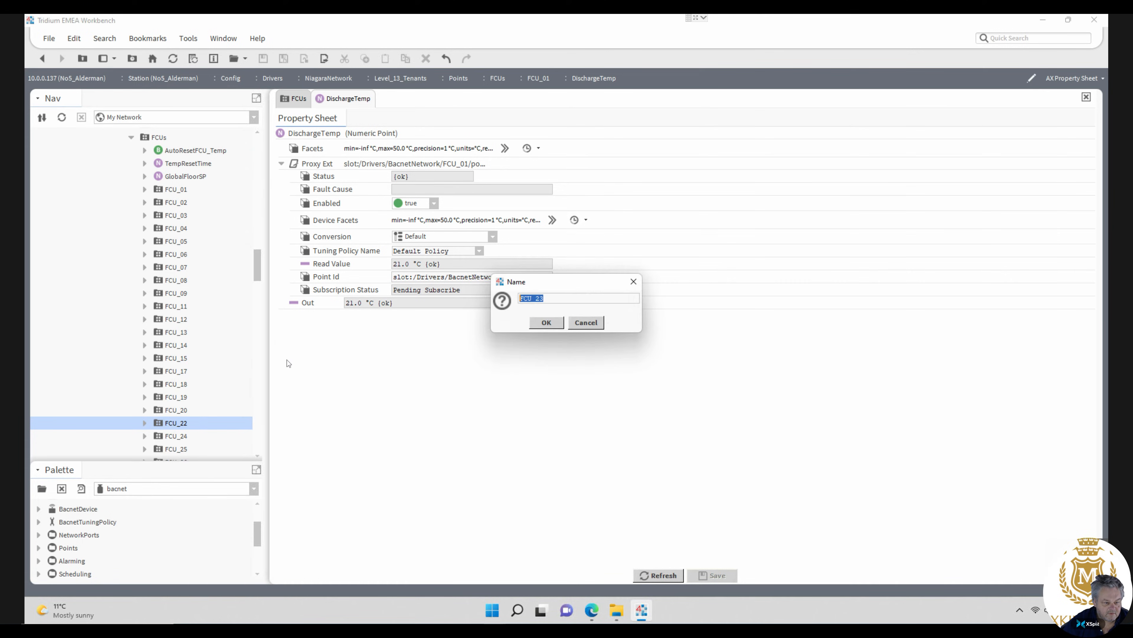
pyautogui.click(546, 321)
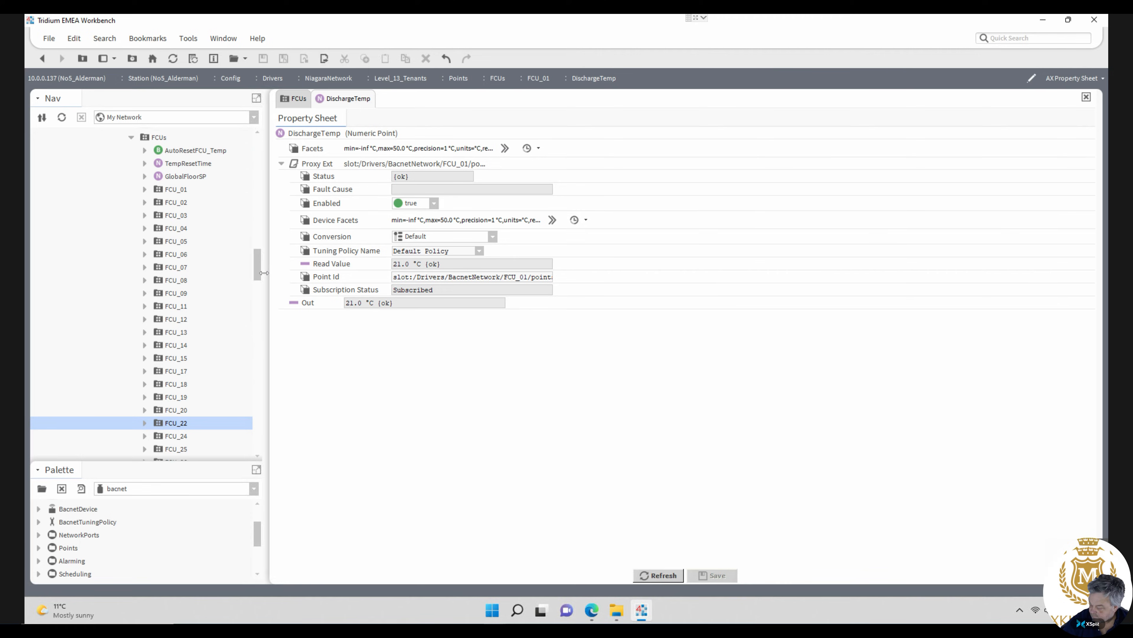
# - Delete the FCU_26 folder from Level_13_Tenants' FCUs
pyautogui.moveTo(261, 276); pyautogui.dragTo(260, 289)
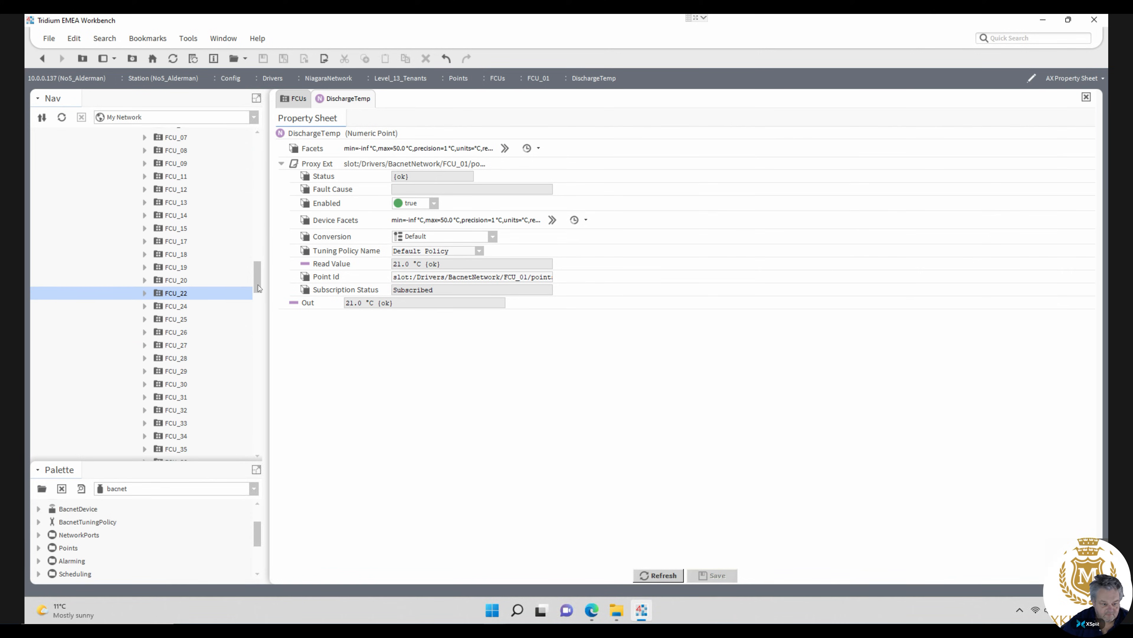
pyautogui.rightClick(178, 335)
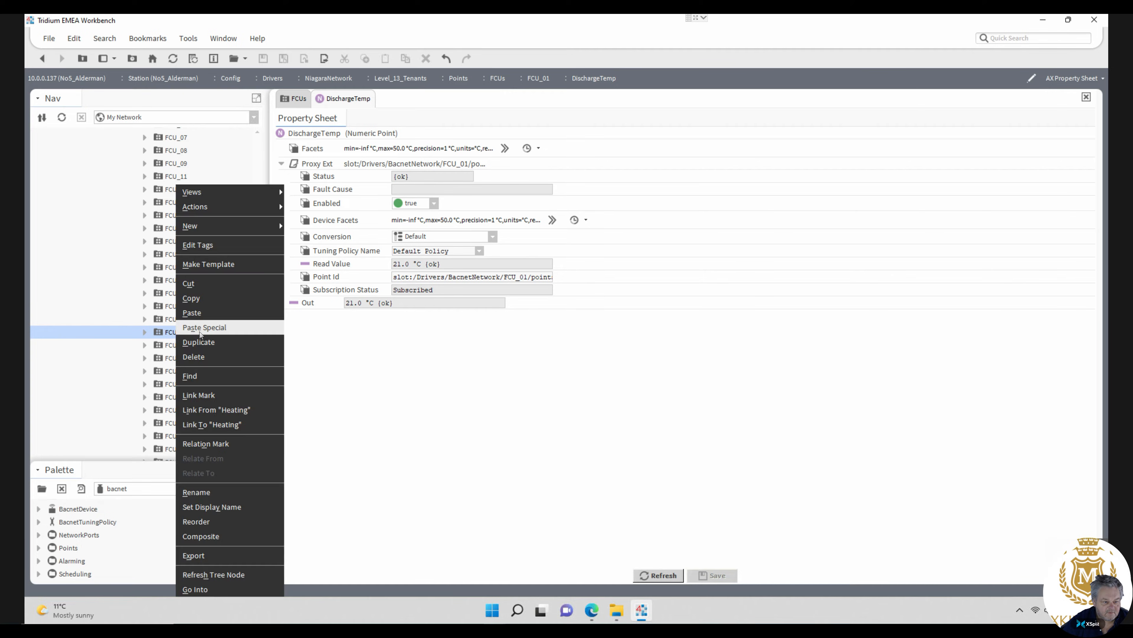
pyautogui.click(196, 356)
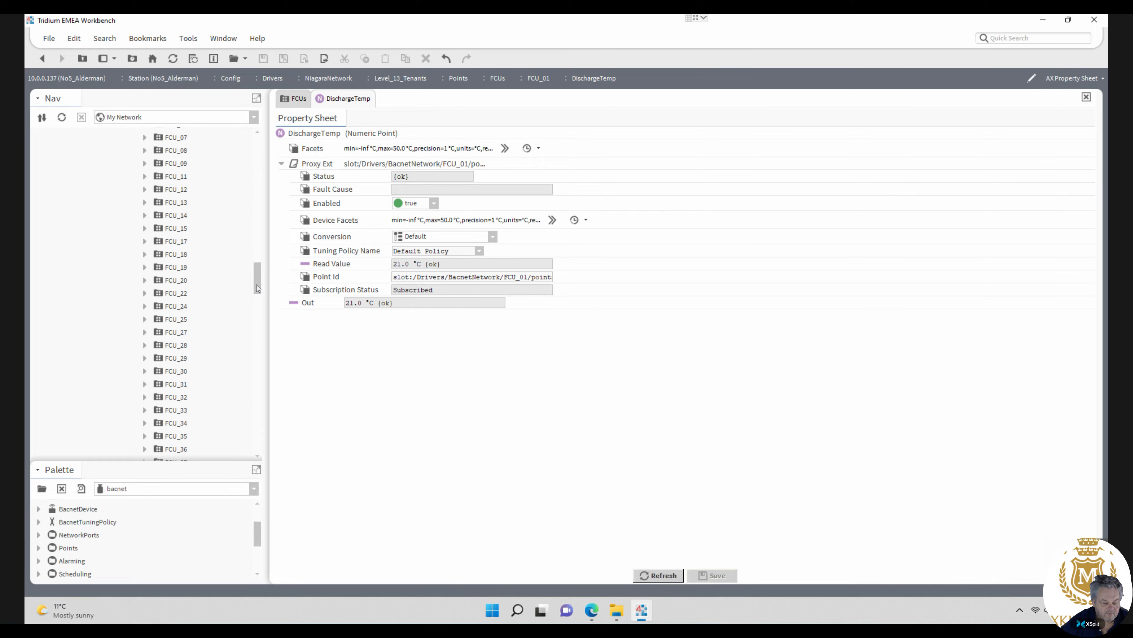
# - Duplicate the FCU_46 folder as FCU_47
pyautogui.moveTo(257, 288); pyautogui.dragTo(264, 313)
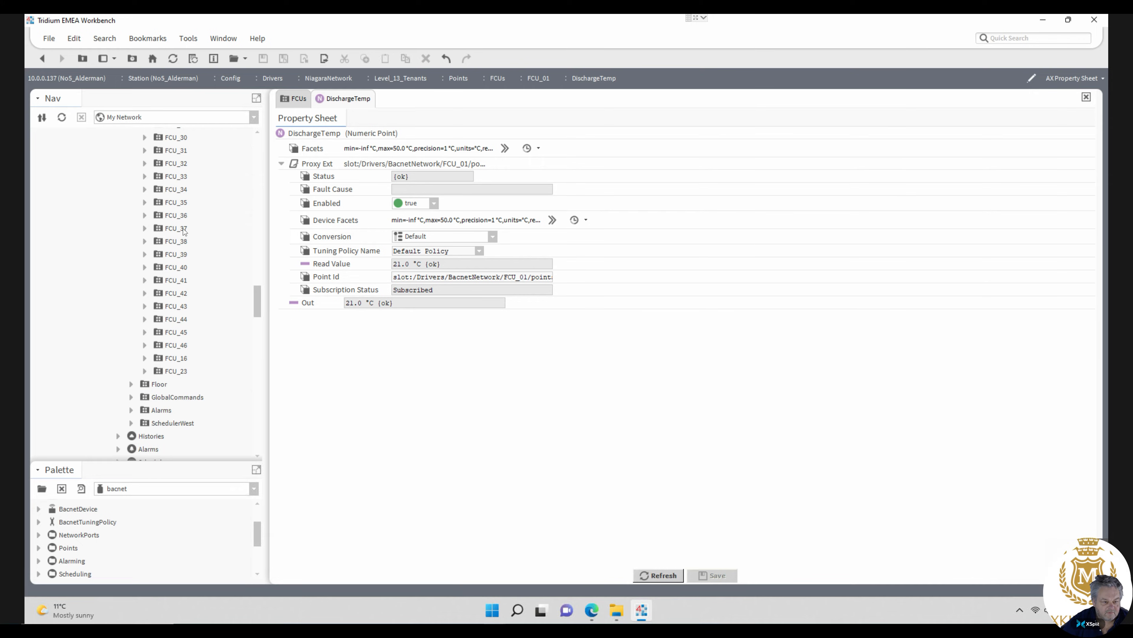
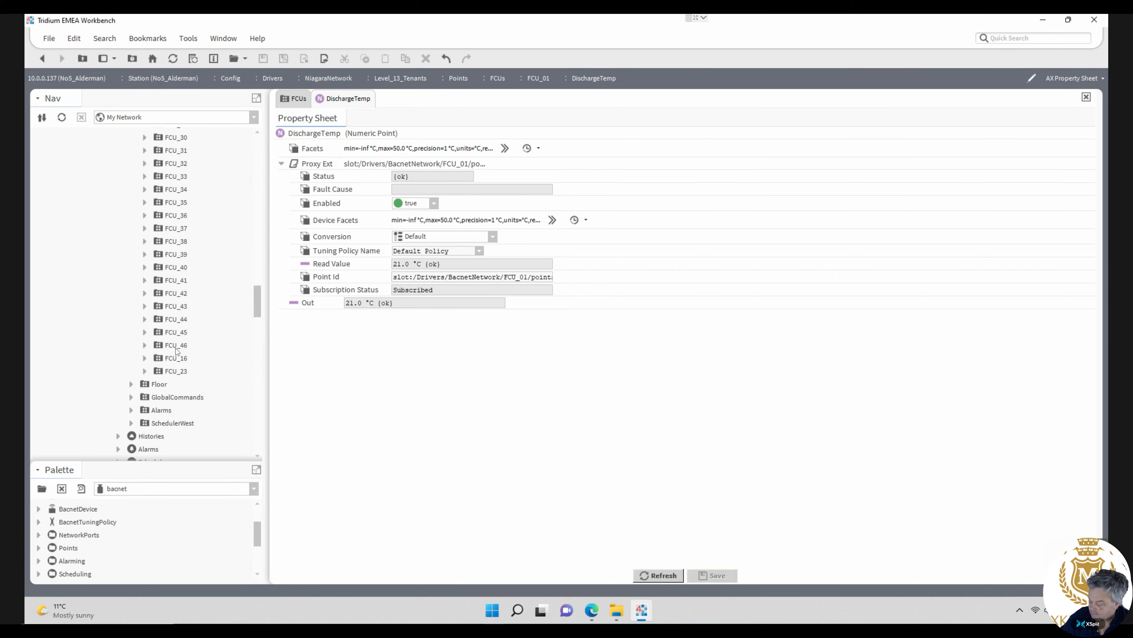
pyautogui.click(176, 349)
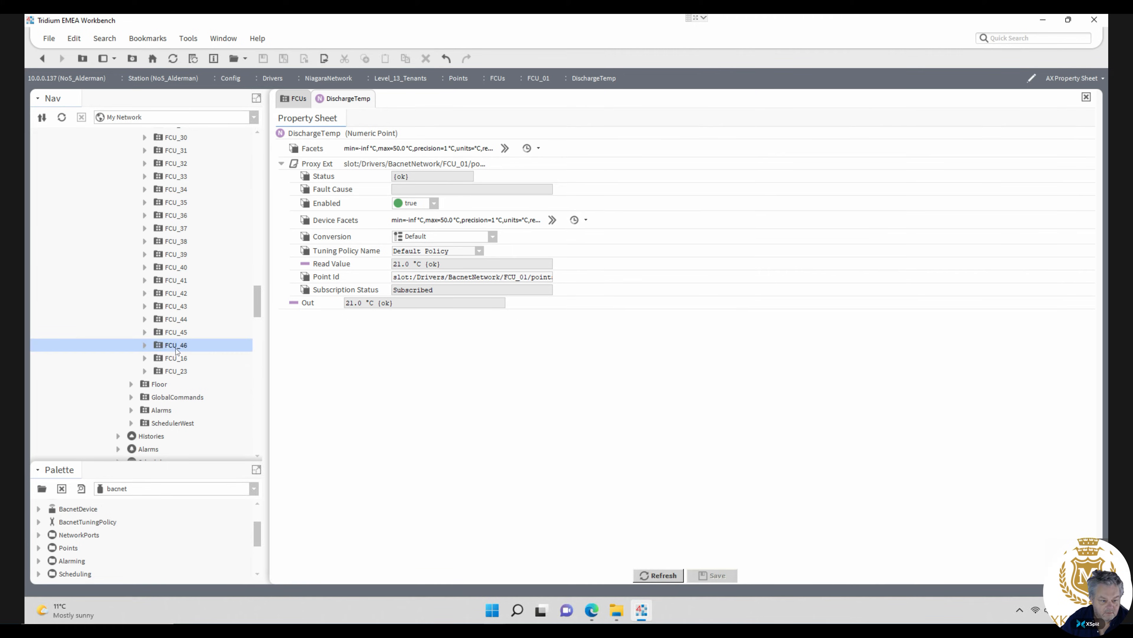
pyautogui.rightClick(176, 348)
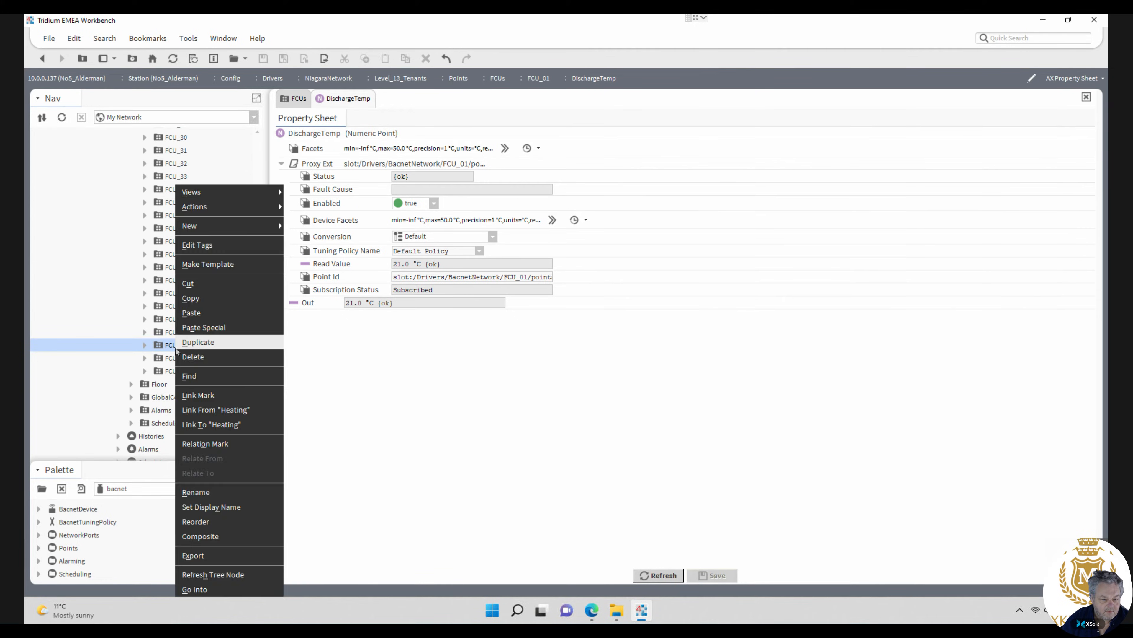
pyautogui.click(201, 343)
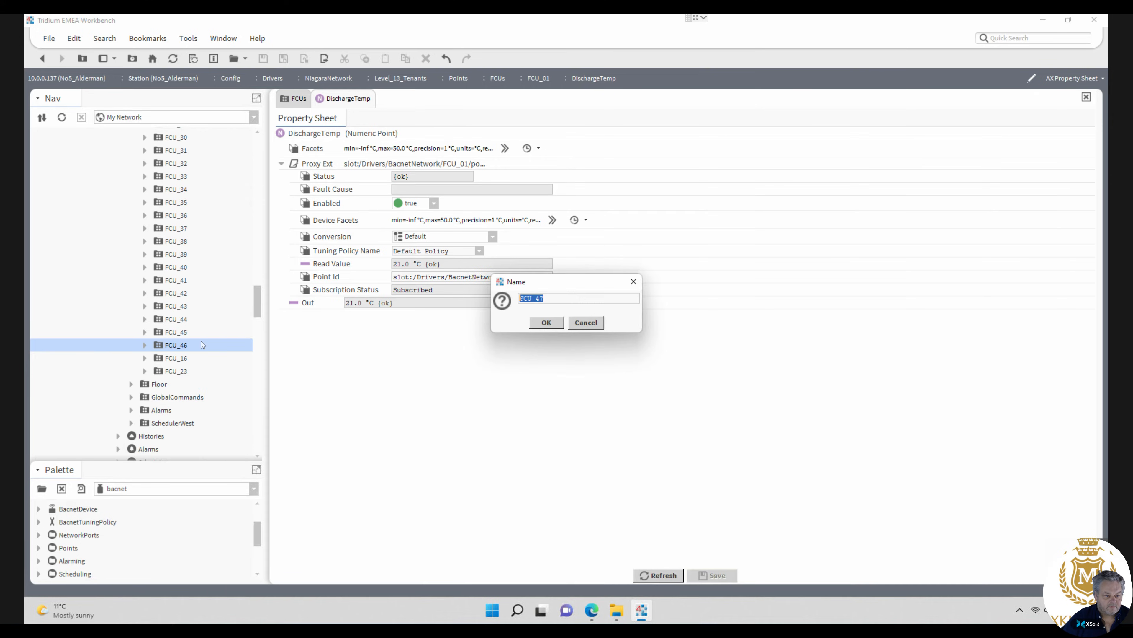
pyautogui.click(549, 323)
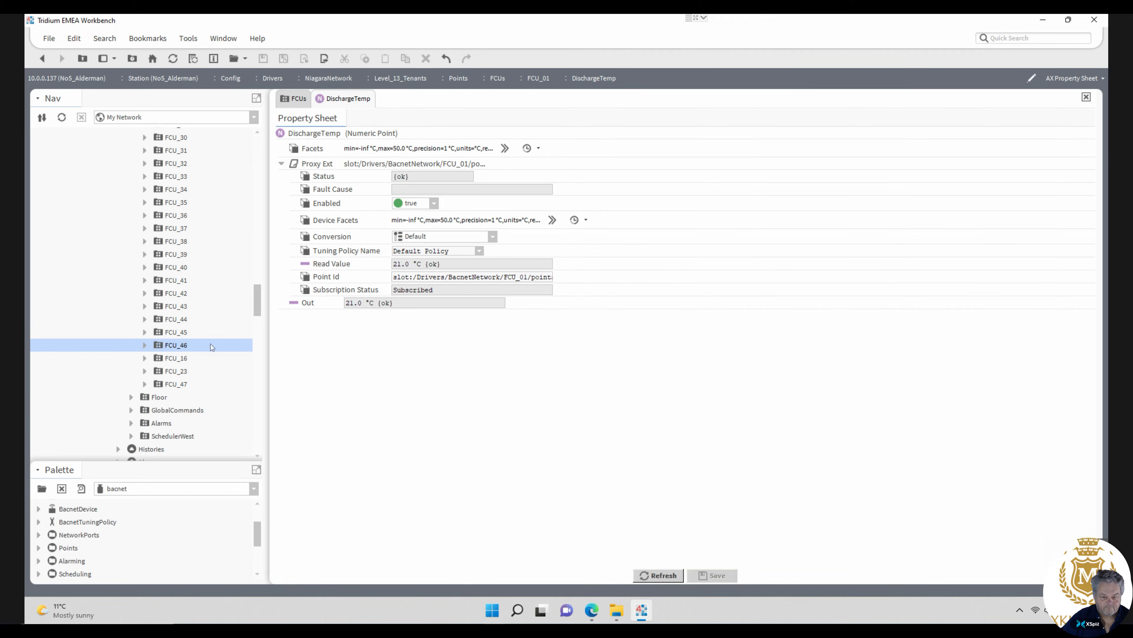
# - Duplicate the FCU_45 and FCU_46 folders together four times to create FCU_48 through FCU_55
pyautogui.click(183, 333)
pyautogui.keyDown('ctrl'); pyautogui.click(180, 346); pyautogui.keyUp('ctrl')
pyautogui.rightClick(179, 344)
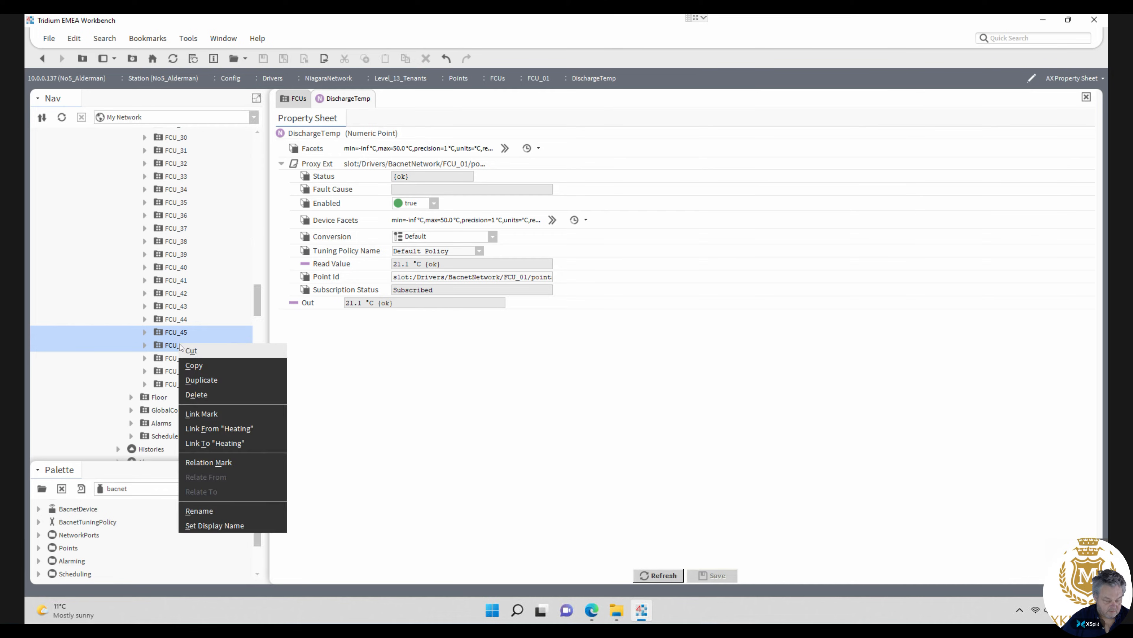
pyautogui.click(211, 380)
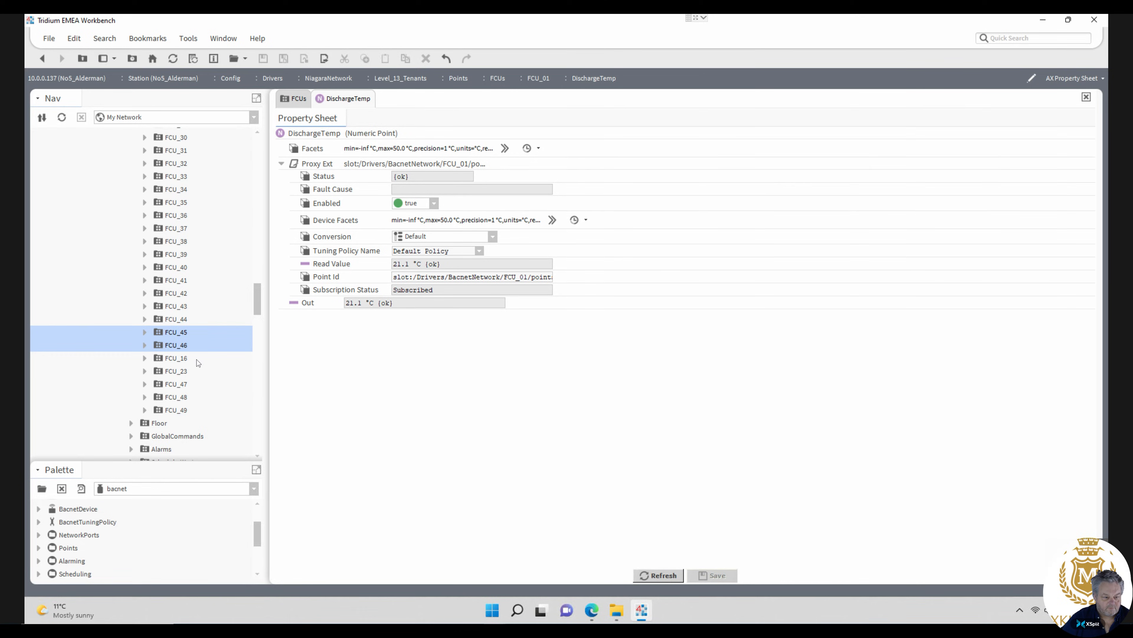
pyautogui.rightClick(183, 334)
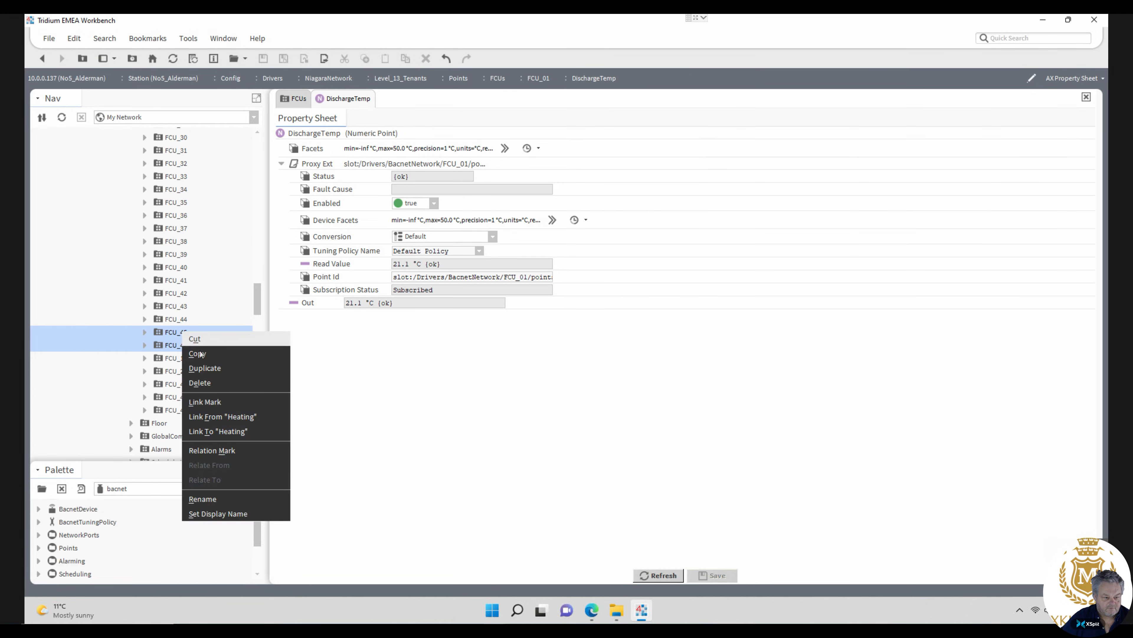
pyautogui.click(207, 369)
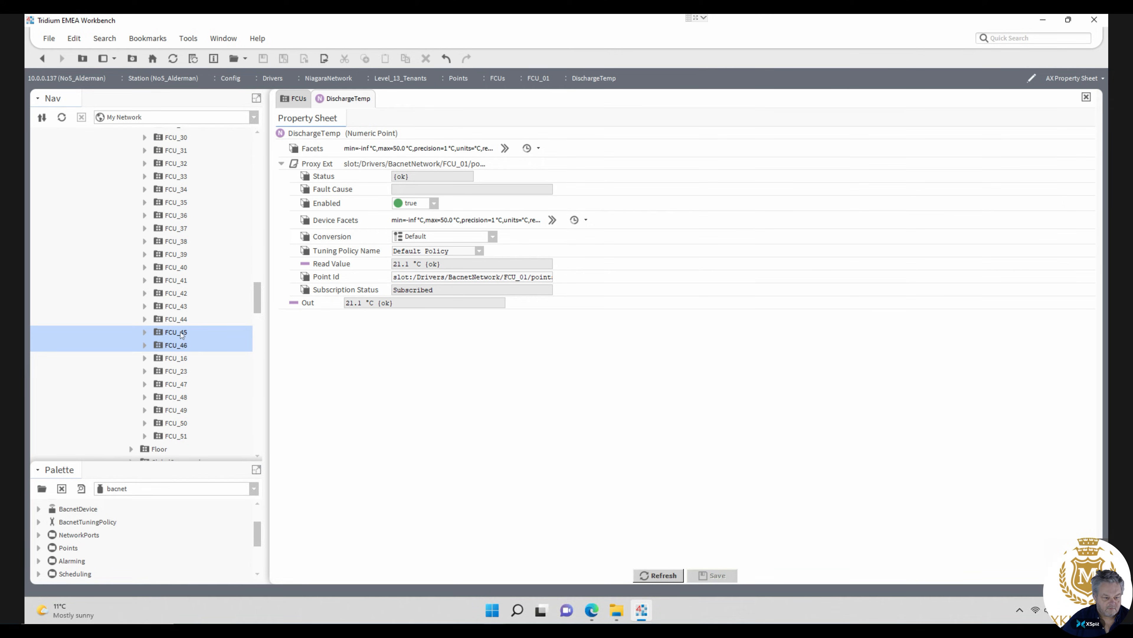
pyautogui.rightClick(181, 334)
pyautogui.click(206, 370)
pyautogui.moveTo(256, 304); pyautogui.dragTo(261, 313)
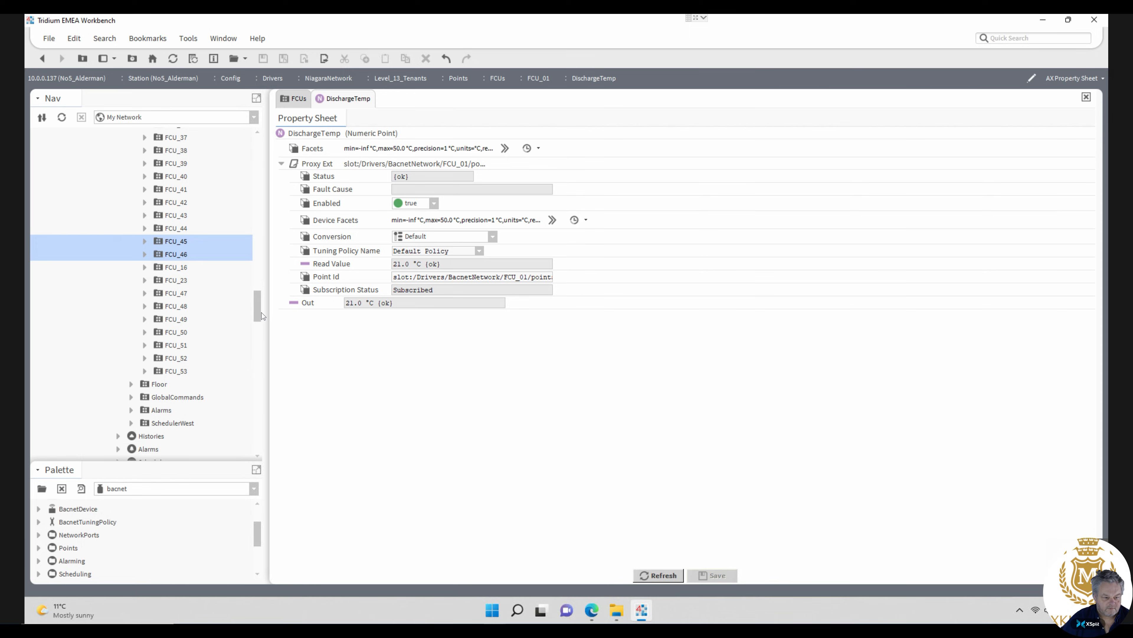
pyautogui.rightClick(181, 243)
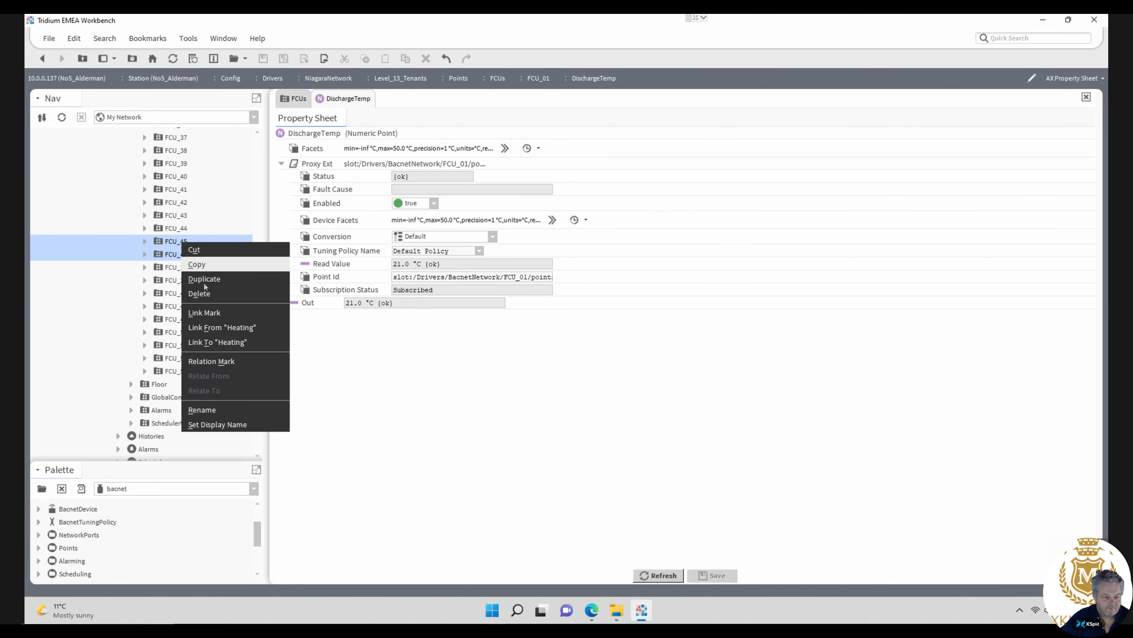
pyautogui.click(205, 283)
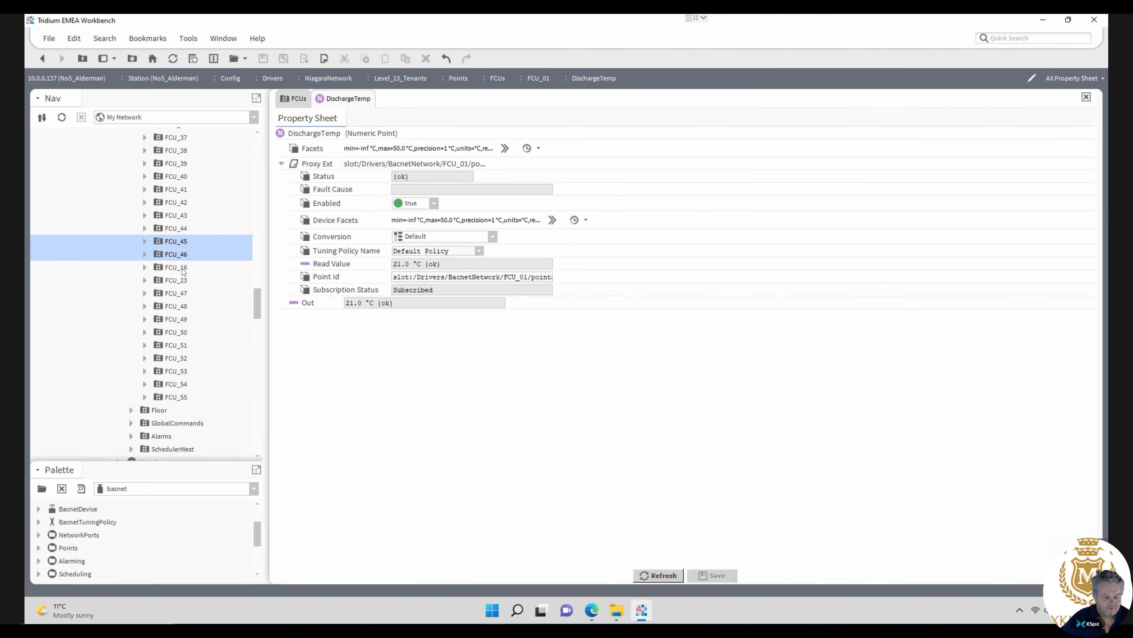
# - Duplicate the FCU_46 folder once more as FCU_56
pyautogui.click(181, 255)
pyautogui.rightClick(181, 254)
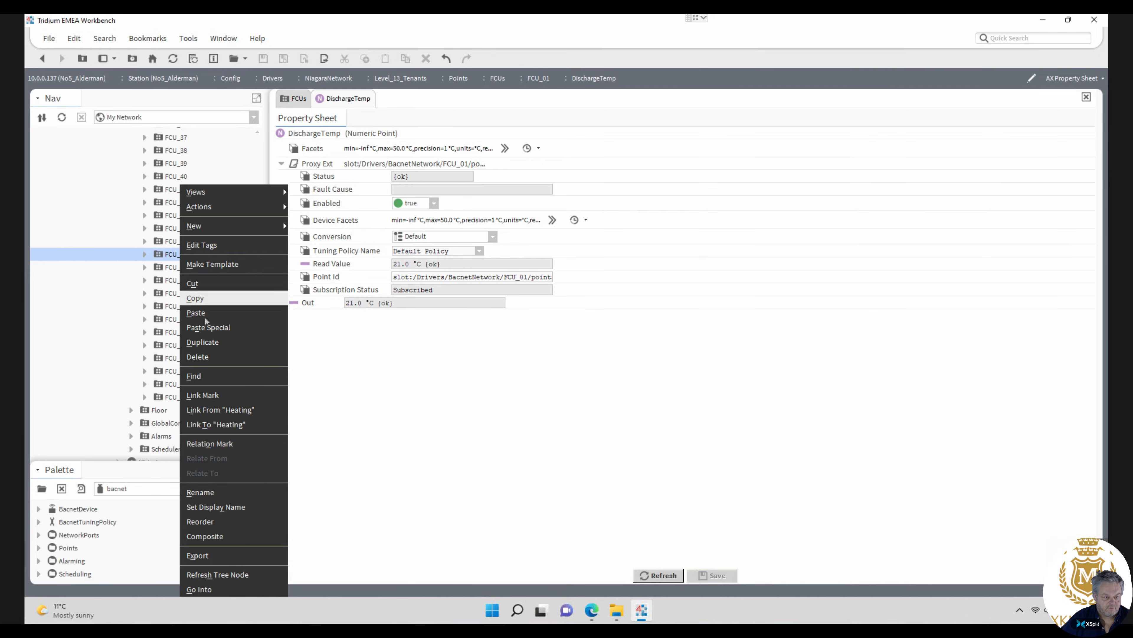
pyautogui.click(208, 342)
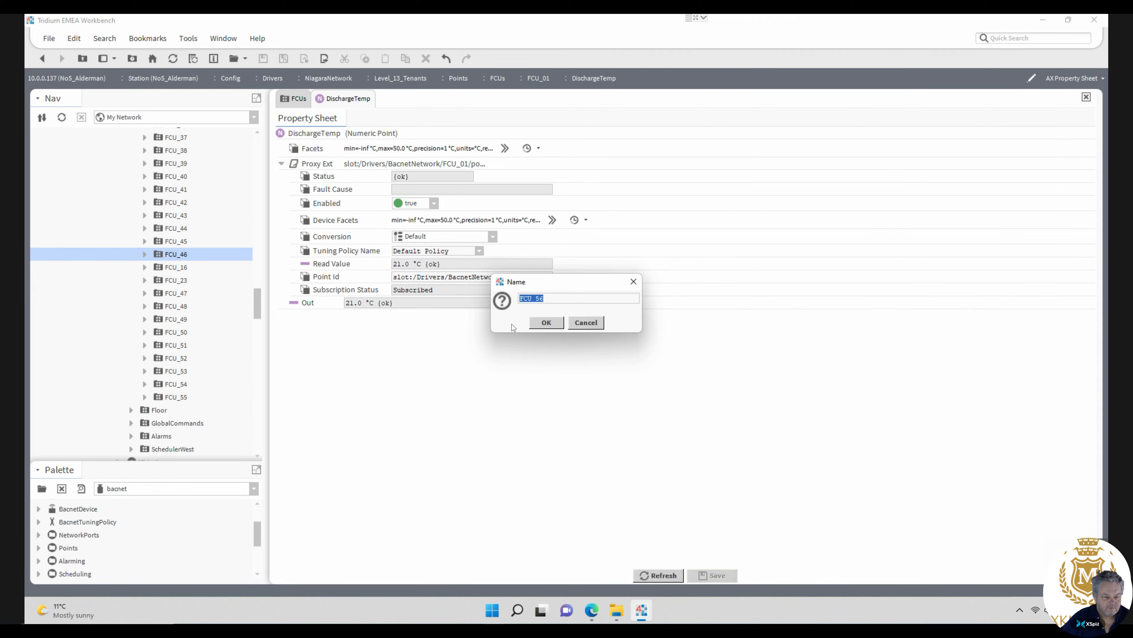
pyautogui.click(542, 324)
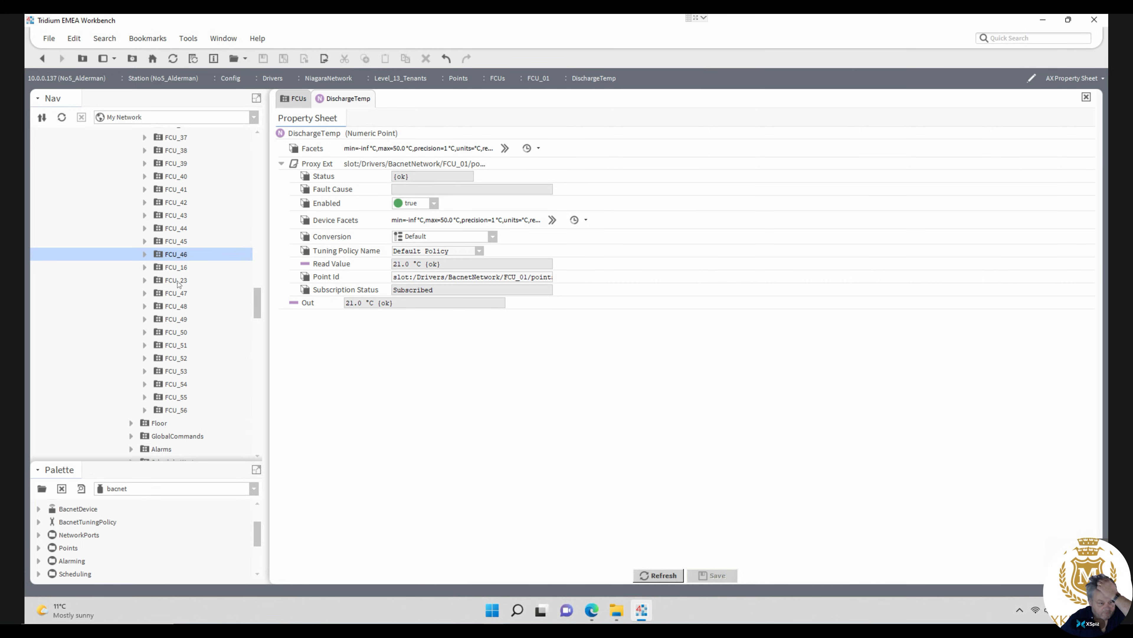
# - Select the duplicated FCU_16 folder in Level_13_Tenants' FCUs
pyautogui.click(148, 268)
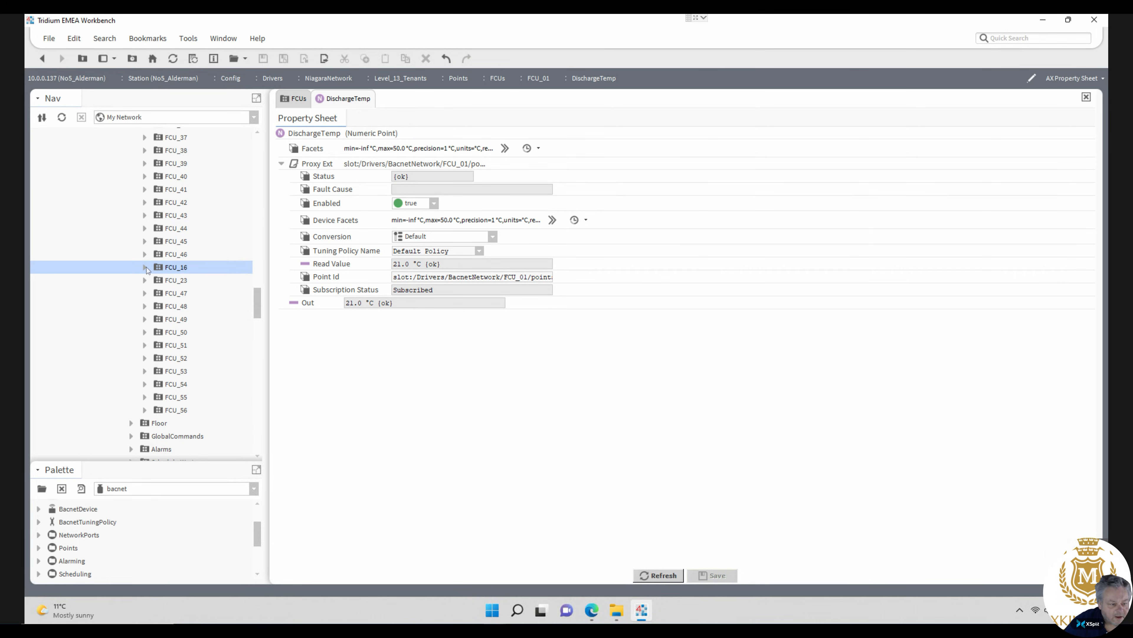
# - Change the Point Id of the DischargeTemp point under FCU_16 to reference FCU_16, and save it
pyautogui.click(147, 271)
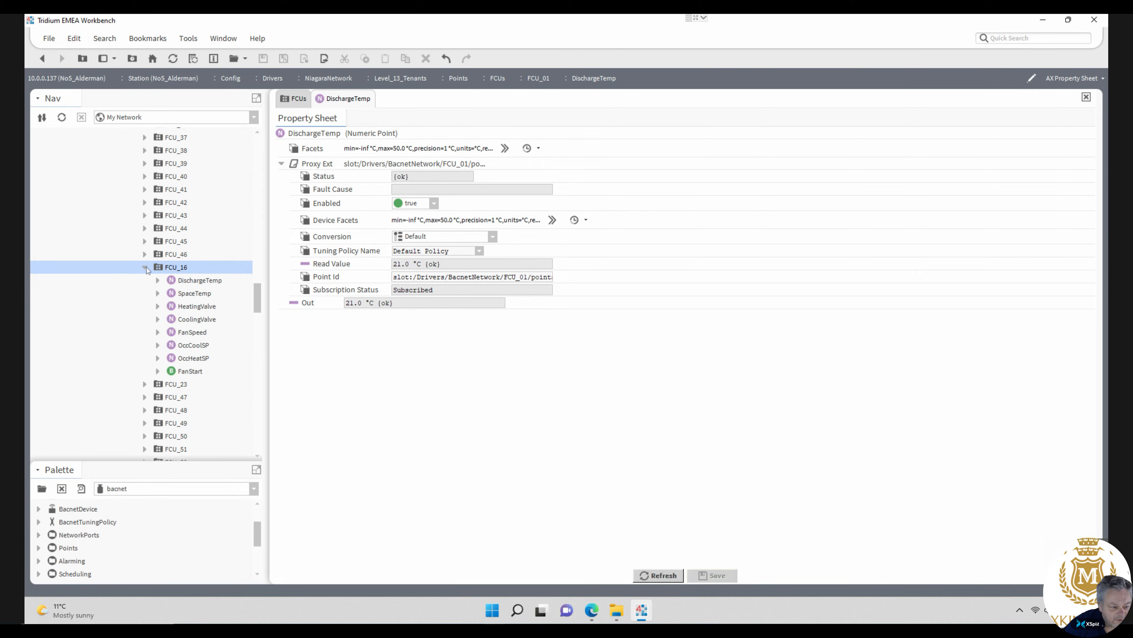
pyautogui.doubleClick(196, 280)
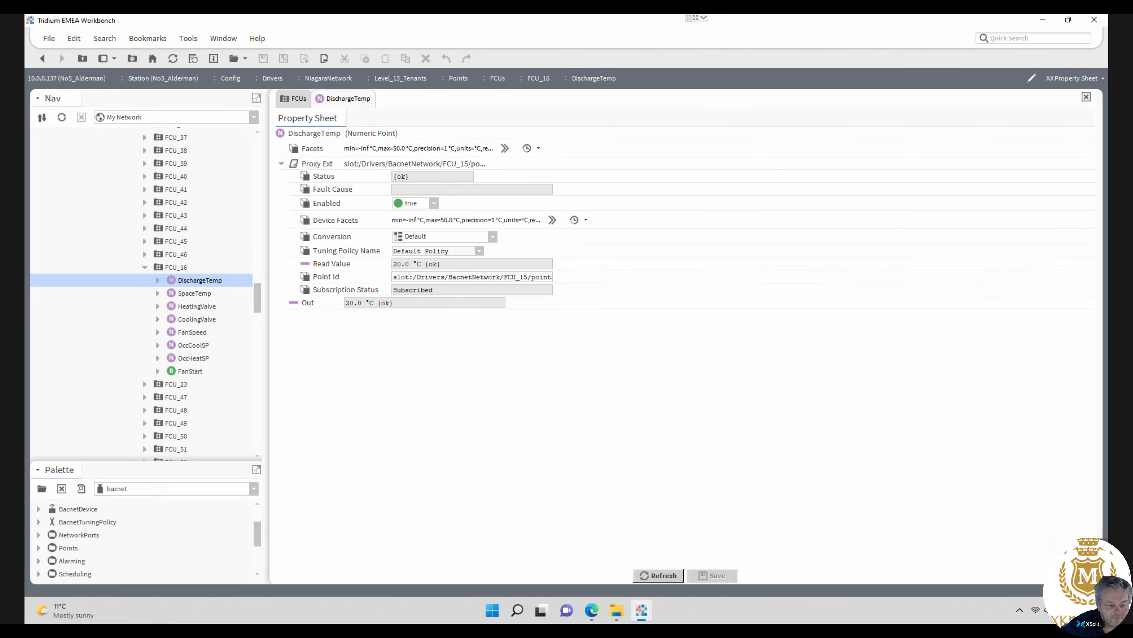
pyautogui.click(525, 276)
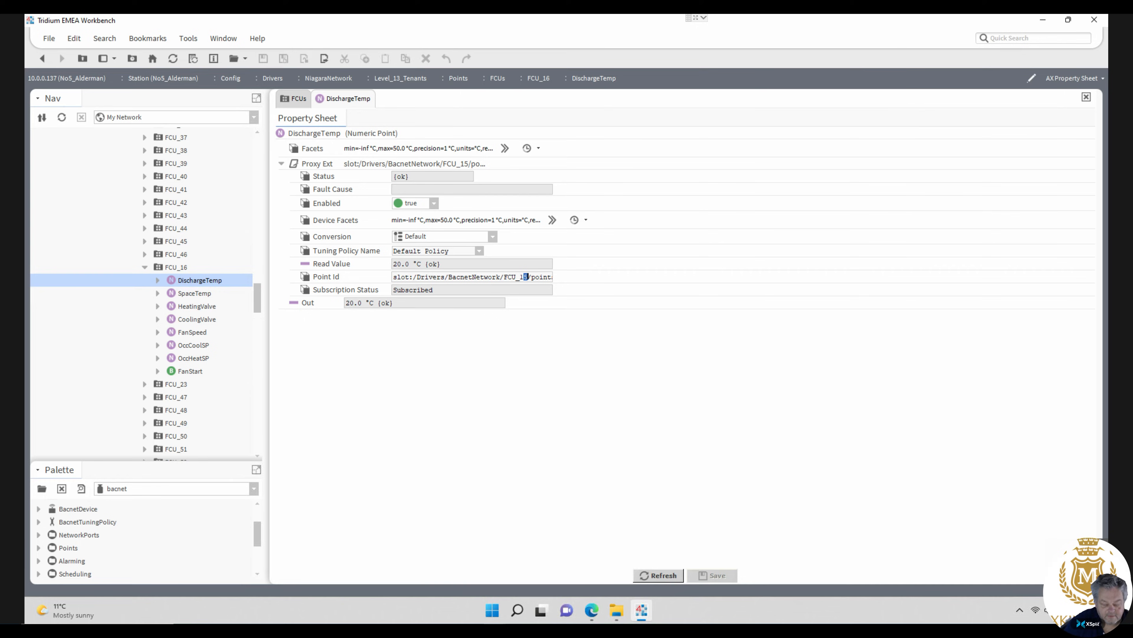
pyautogui.write('6')
pyautogui.click(710, 576)
# - Change the Point Ids of FCU_16's SpaceTemp and HeatingValve points to reference FCU_16, saving each one
pyautogui.doubleClick(195, 293)
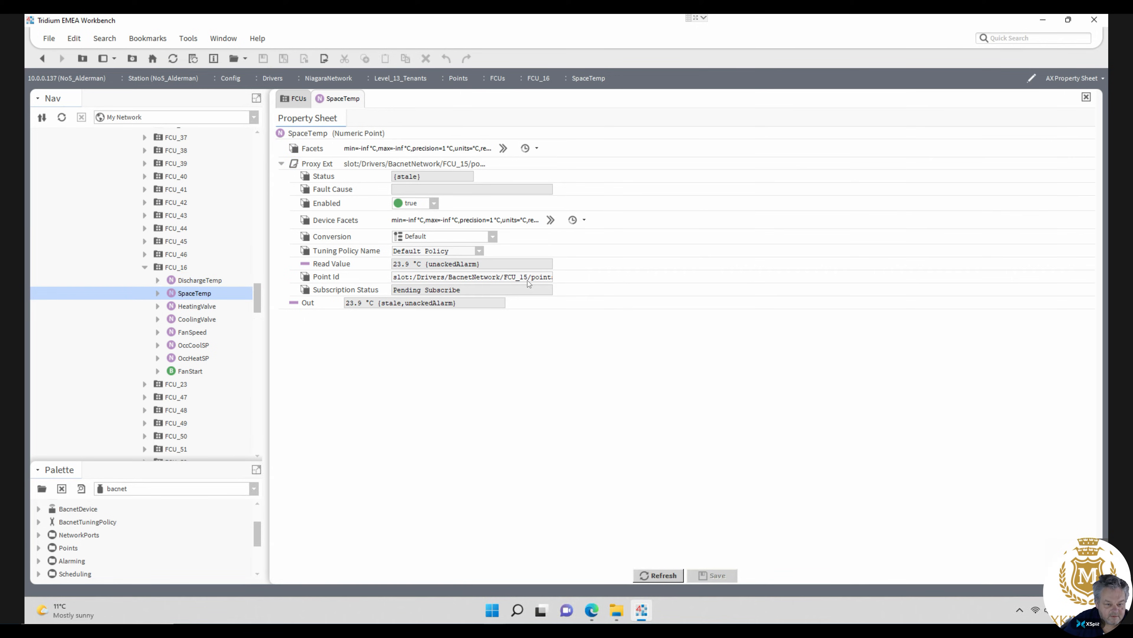
pyautogui.write('6')
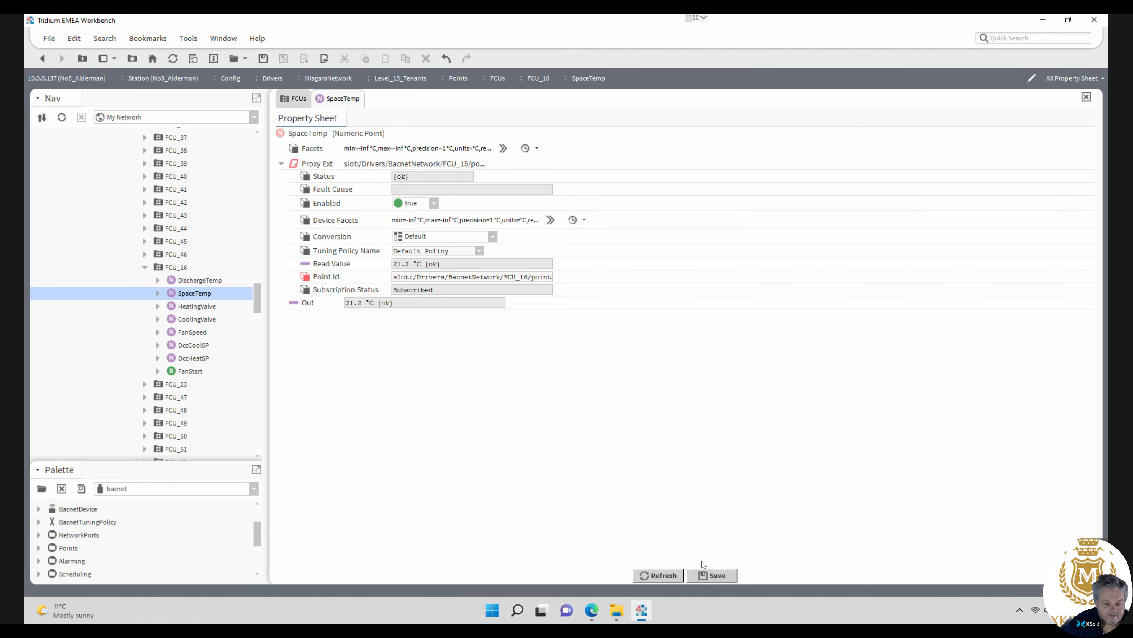
pyautogui.click(712, 575)
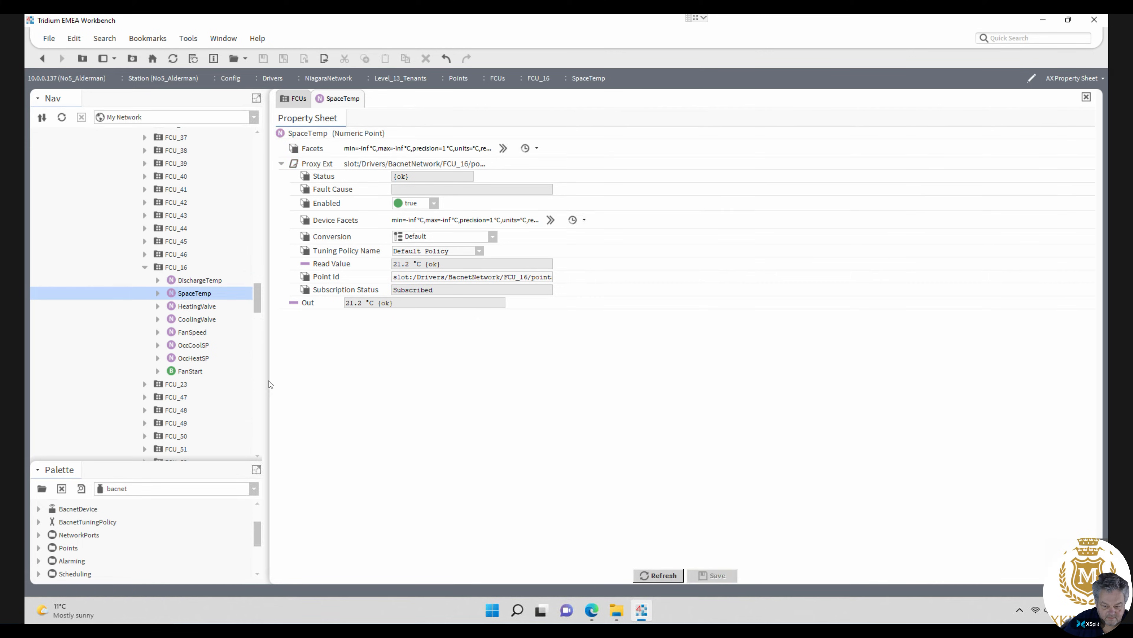
pyautogui.doubleClick(203, 306)
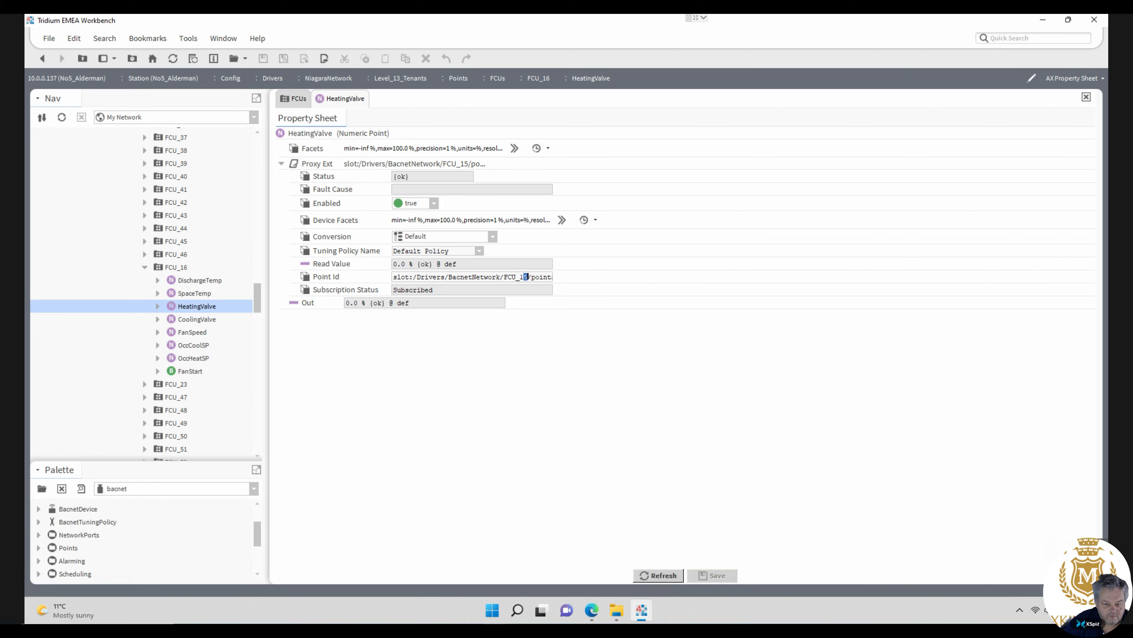
pyautogui.write('6')
pyautogui.click(712, 575)
# - Change the Point Ids of FCU_16's CoolingValve and FanSpeed points to reference FCU_16, saving each one
pyautogui.doubleClick(203, 319)
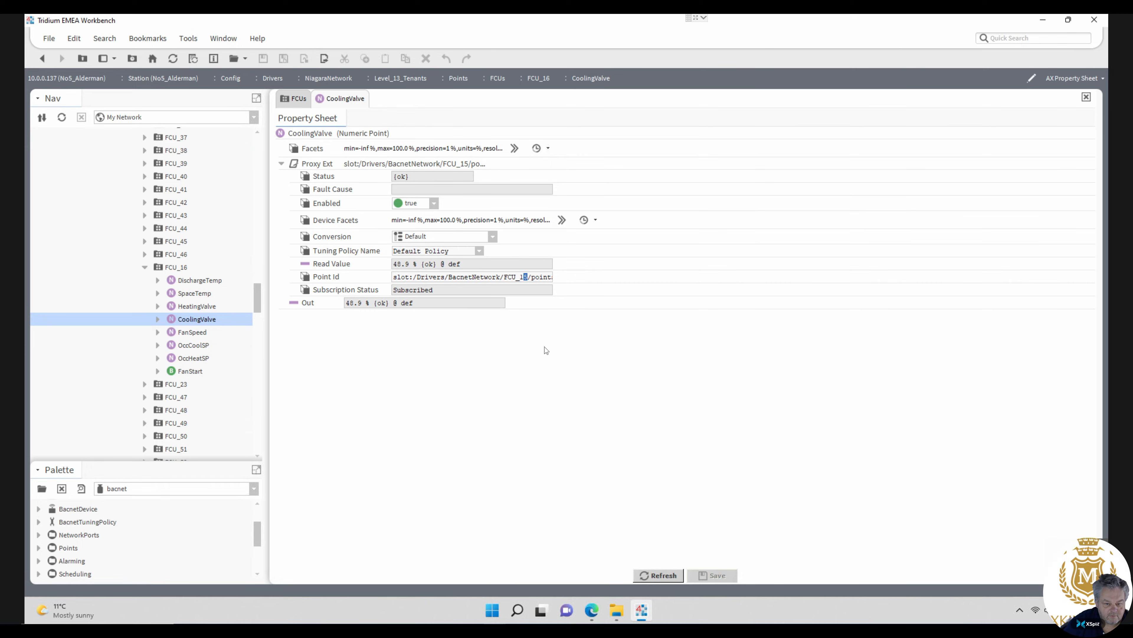
pyautogui.write('6')
pyautogui.click(714, 575)
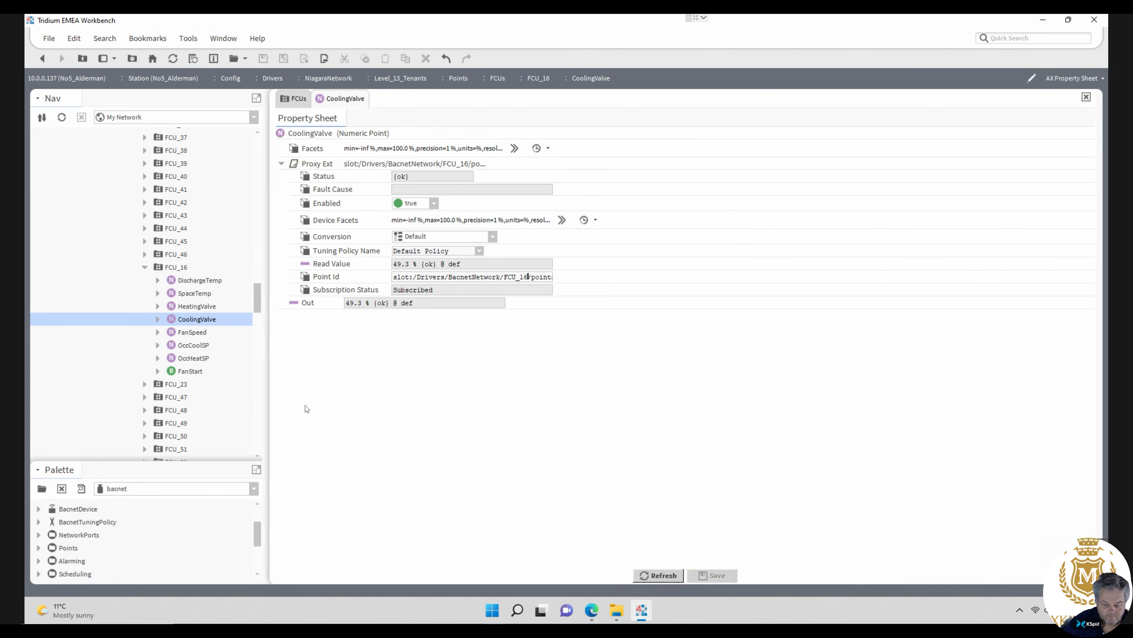
pyautogui.doubleClick(197, 332)
pyautogui.moveTo(525, 277); pyautogui.dragTo(530, 277)
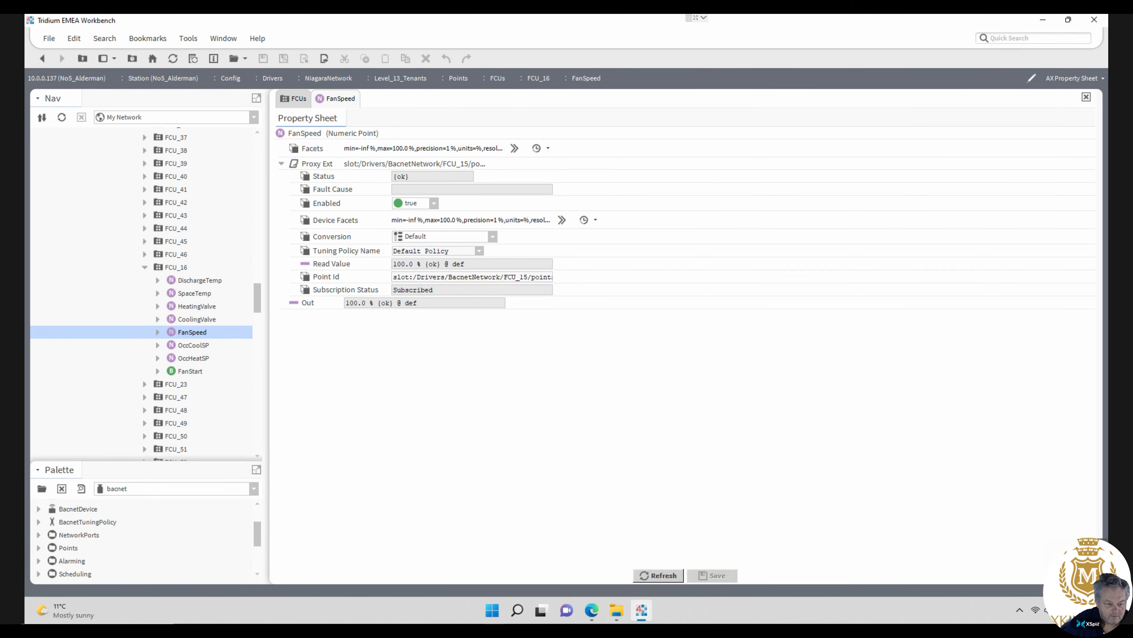
pyautogui.write('6')
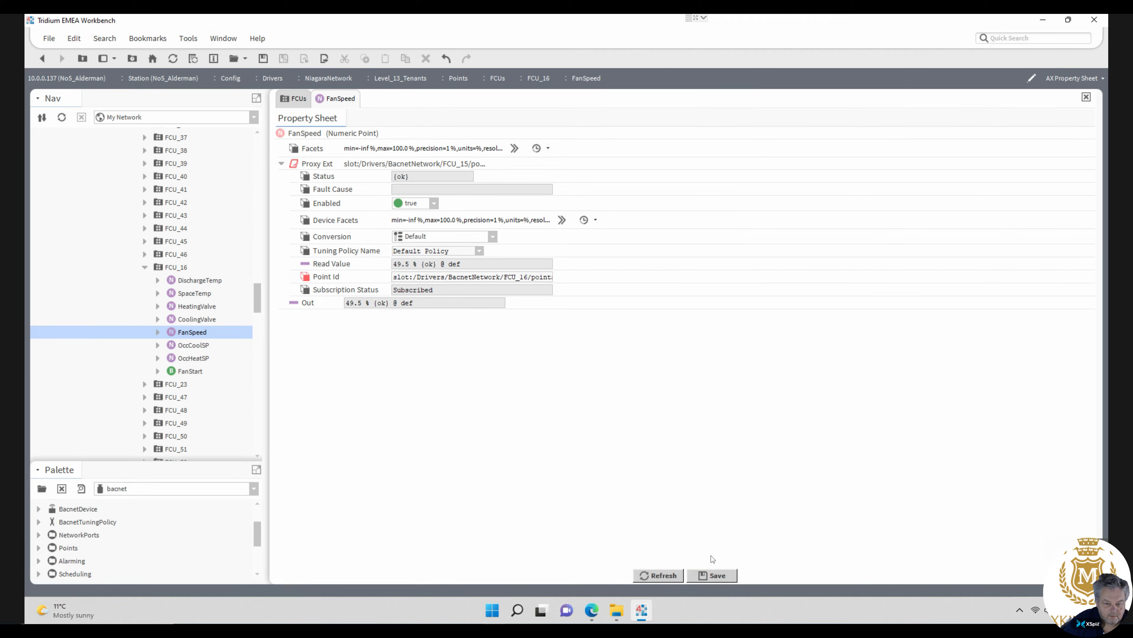
pyautogui.click(714, 575)
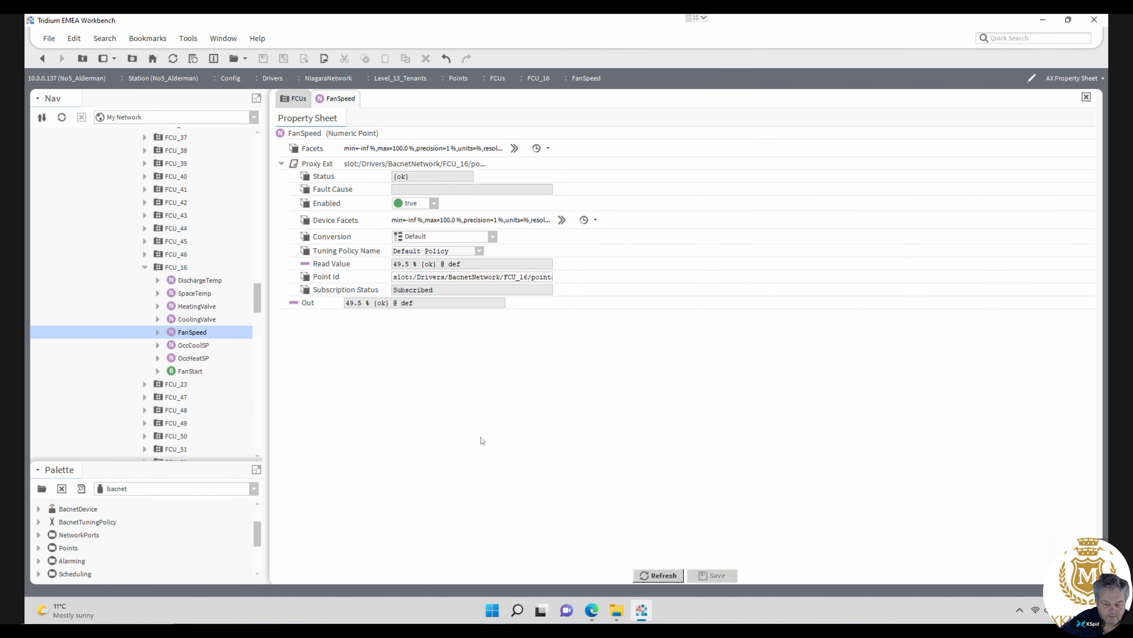
# - Change the Point Ids of FCU_16's OccCoolSP and OccHeatSP points to reference FCU_16, saving each one
pyautogui.doubleClick(197, 345)
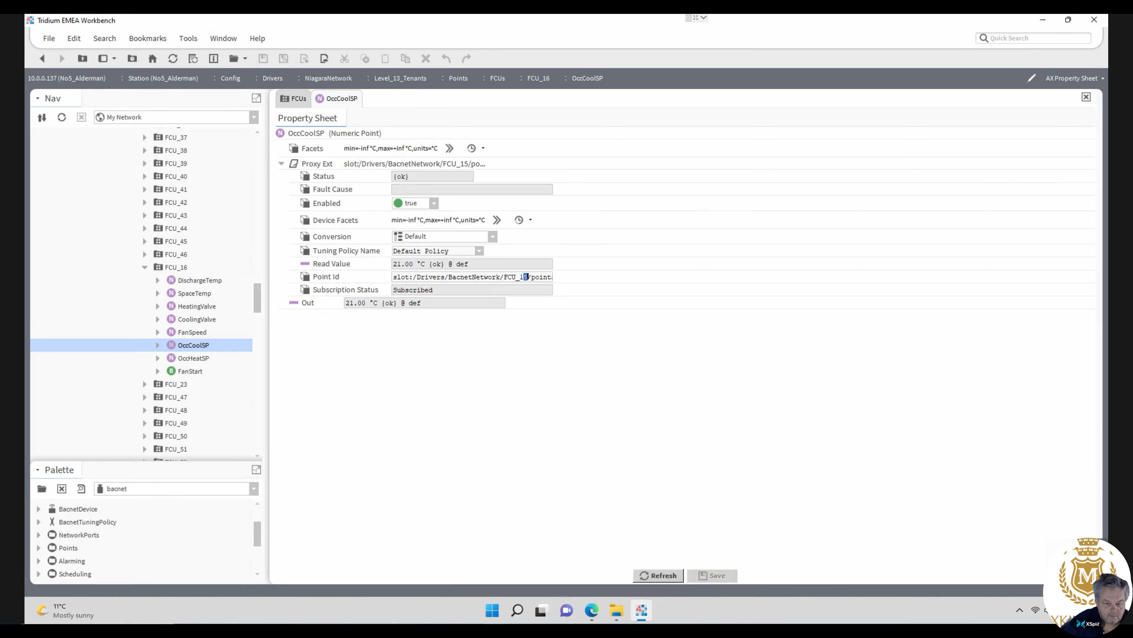
pyautogui.write('6')
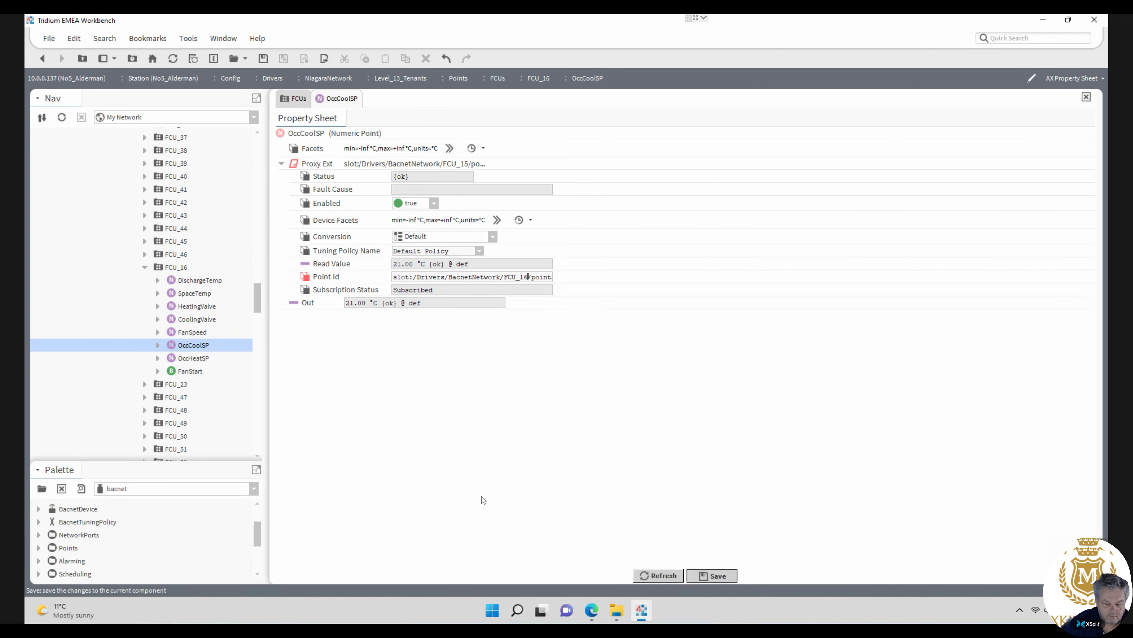
pyautogui.click(714, 575)
pyautogui.doubleClick(193, 358)
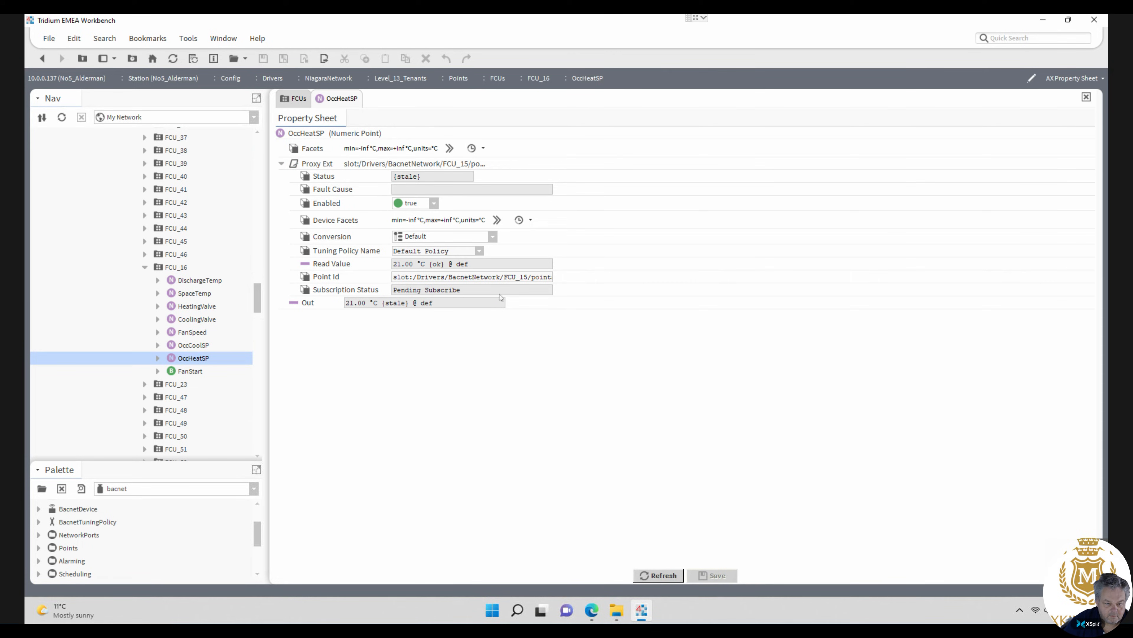
pyautogui.write('6')
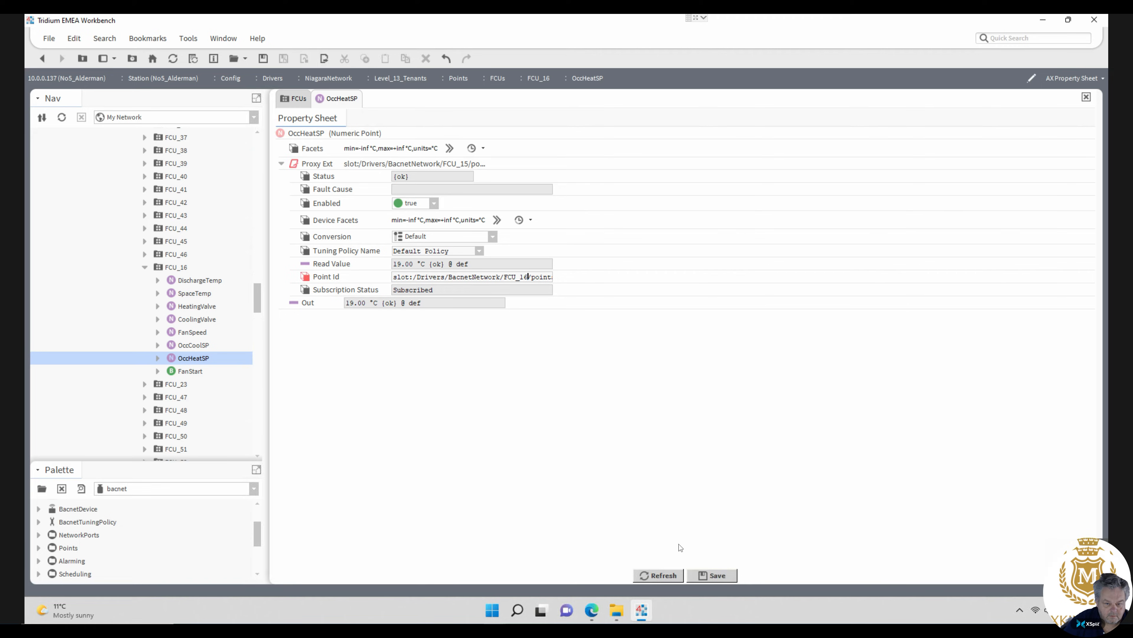
pyautogui.click(716, 576)
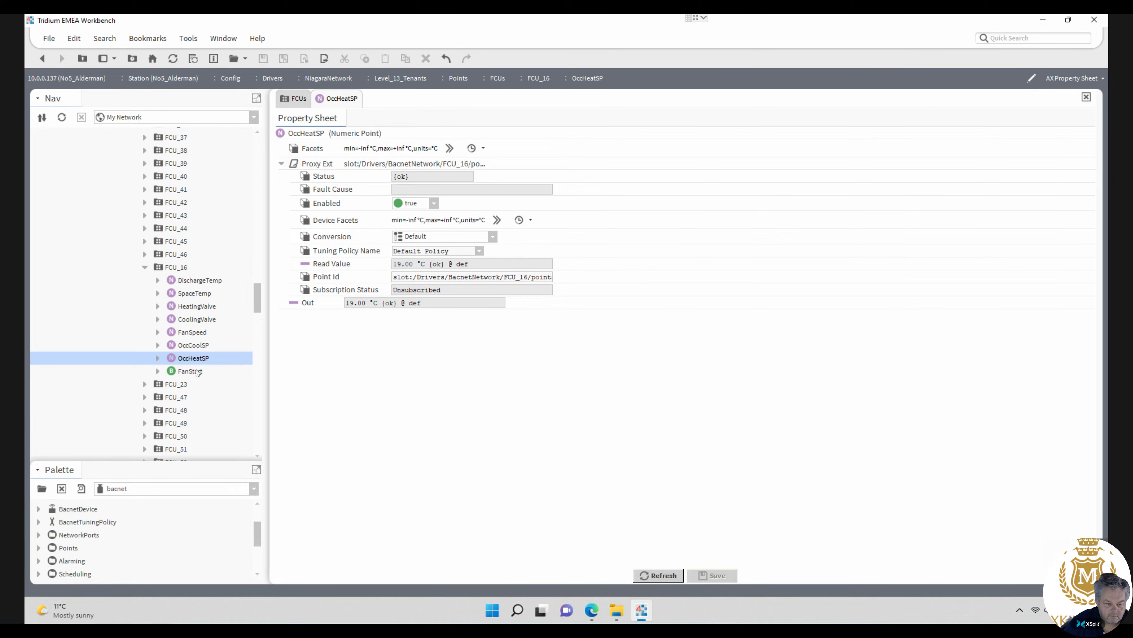
# - Change the Point Id of FCU_16's FanStart point to reference FCU_16, save it, and expand FCU_23
pyautogui.click(196, 371)
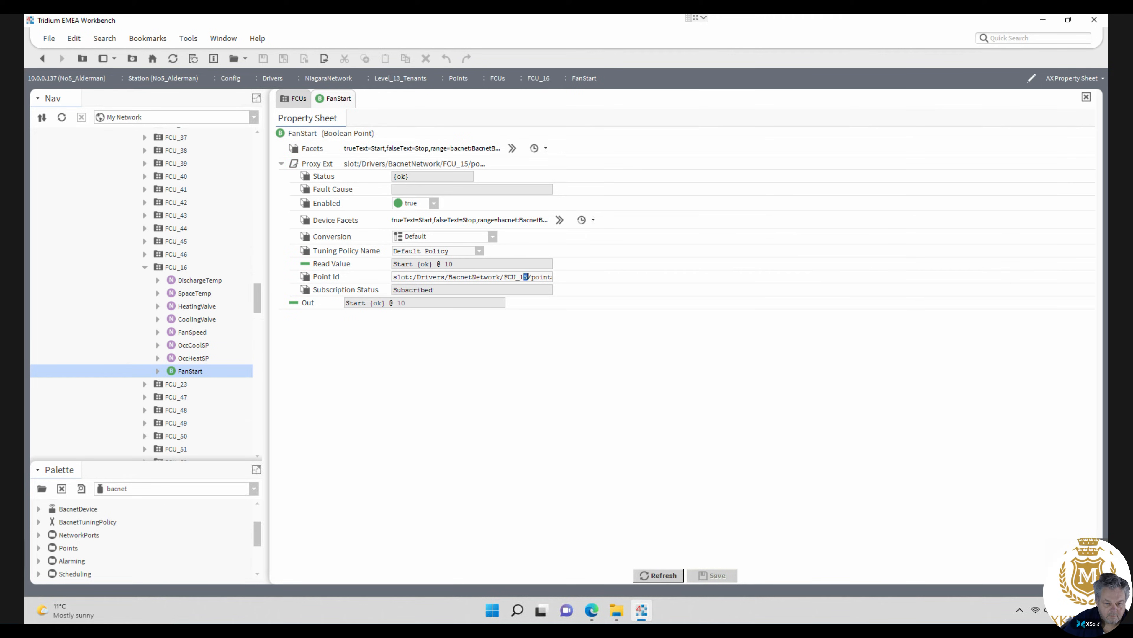
pyautogui.write('6')
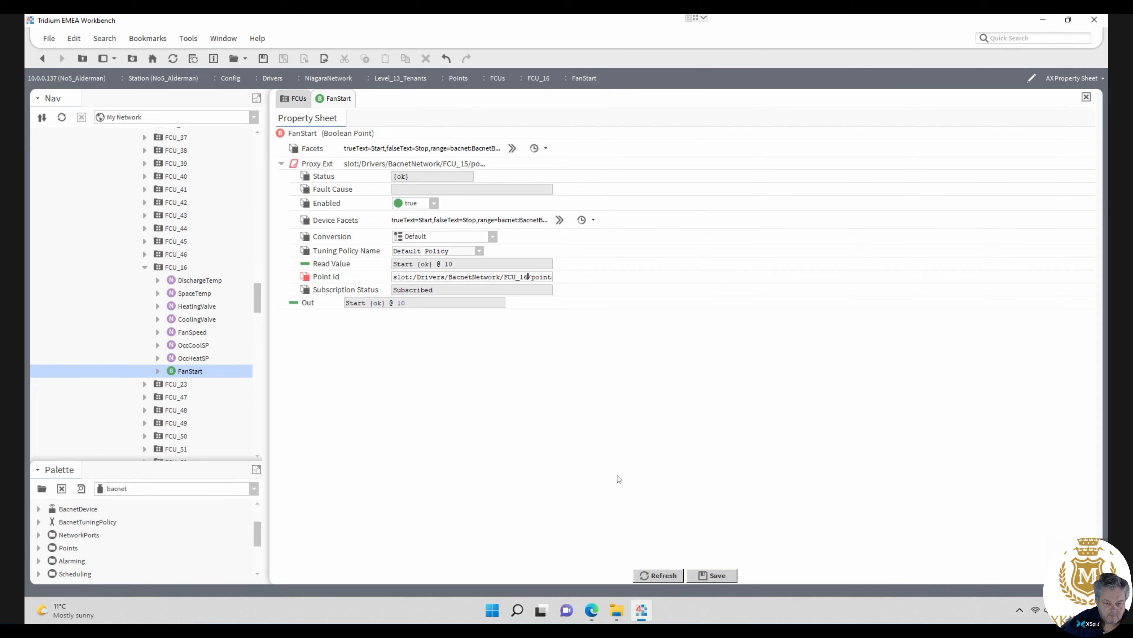
pyautogui.click(713, 576)
pyautogui.scroll(-3, 138, 277)
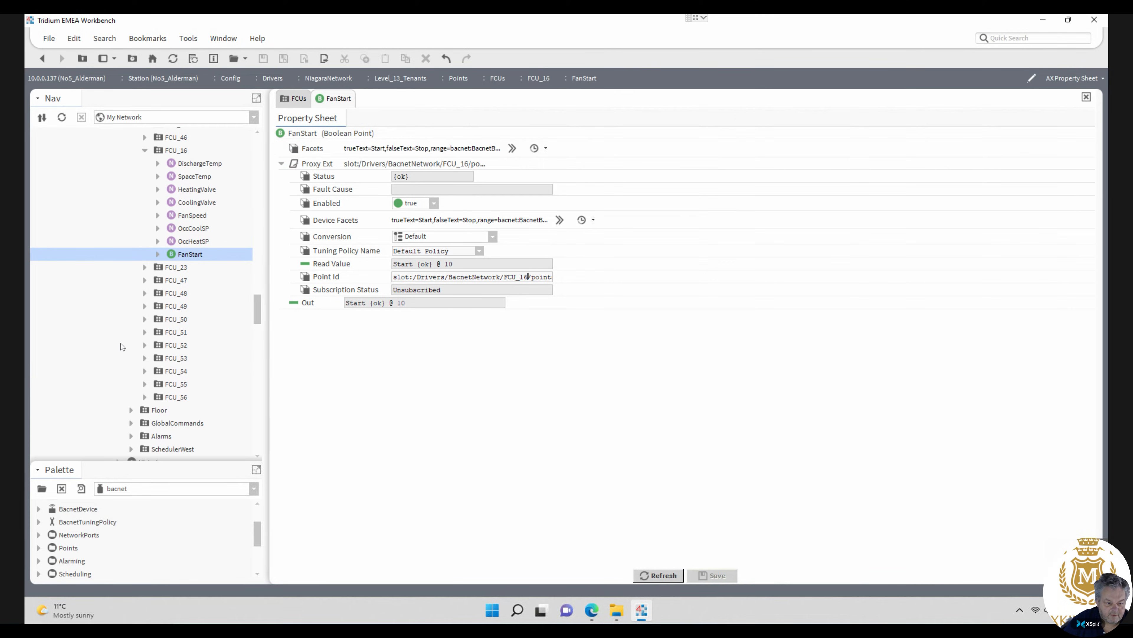
pyautogui.click(142, 271)
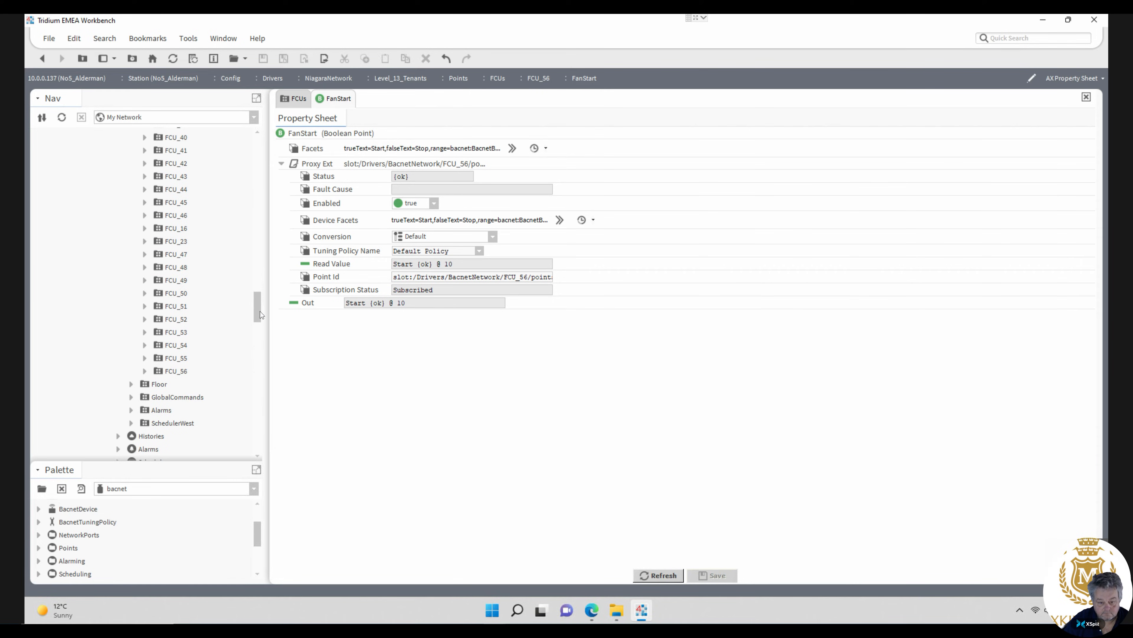
# - Start reordering the contents of the FCUs folder, and enlarge the reorder dialog to reach the end of its list
pyautogui.scroll(2, 257, 305)
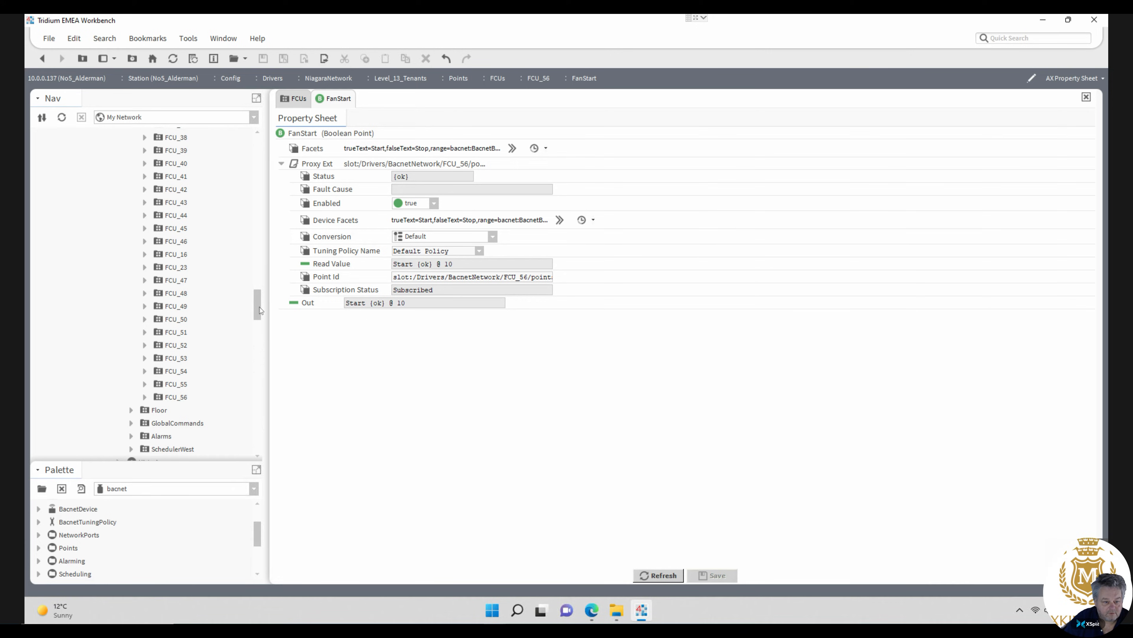
pyautogui.moveTo(256, 295); pyautogui.dragTo(255, 254)
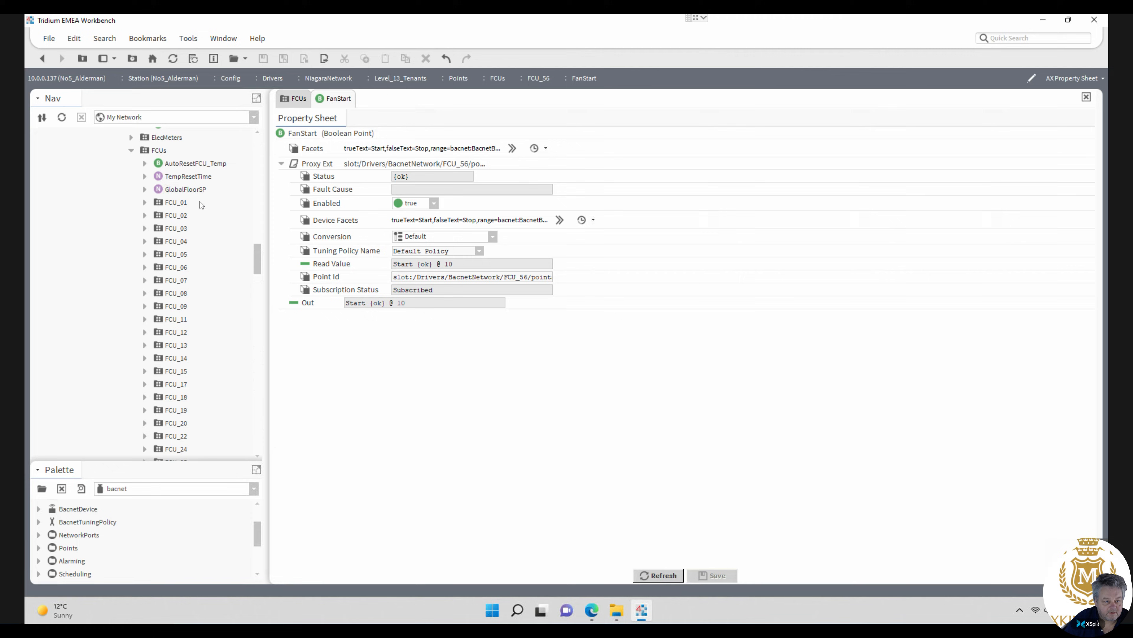
pyautogui.rightClick(160, 151)
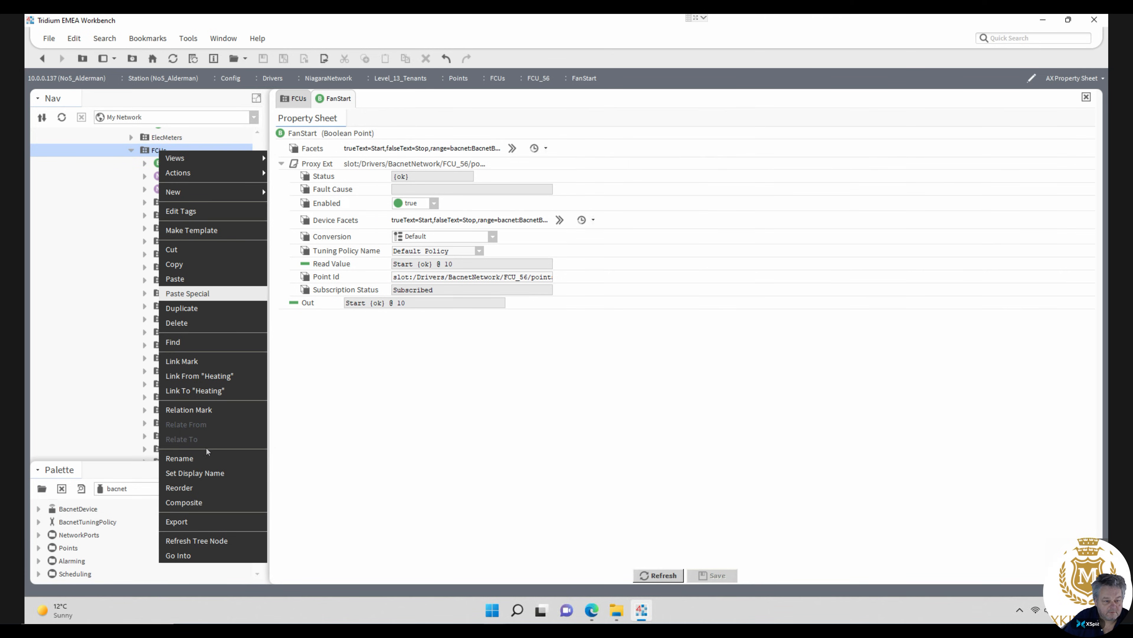
pyautogui.click(191, 487)
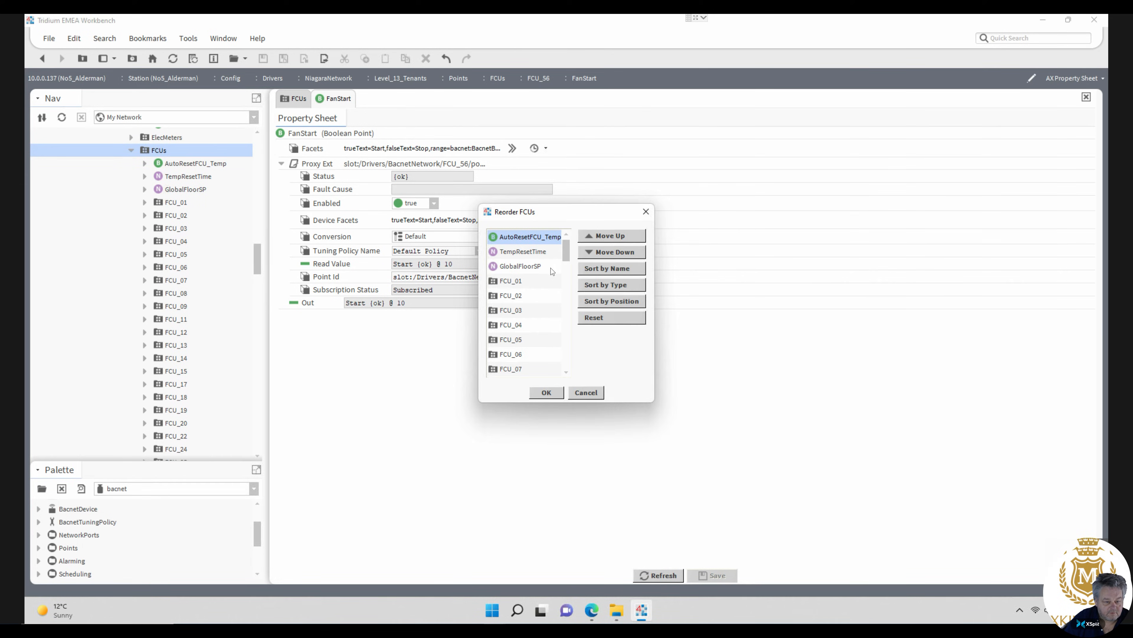
pyautogui.moveTo(553, 205); pyautogui.dragTo(533, 39)
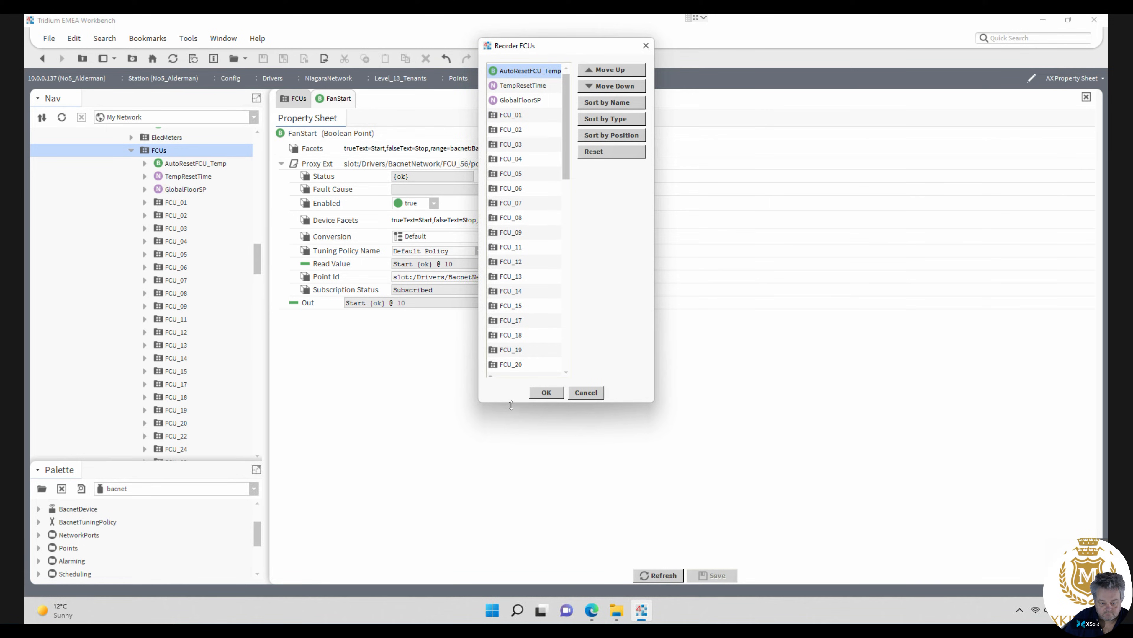
pyautogui.moveTo(513, 401); pyautogui.dragTo(519, 521)
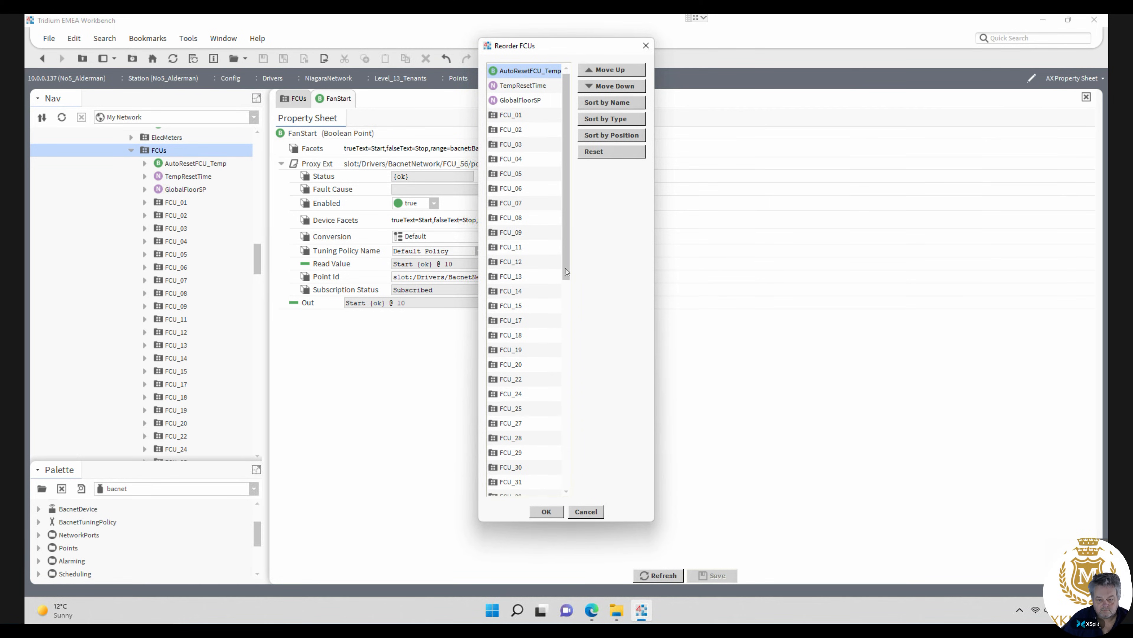
pyautogui.moveTo(565, 268); pyautogui.dragTo(562, 496)
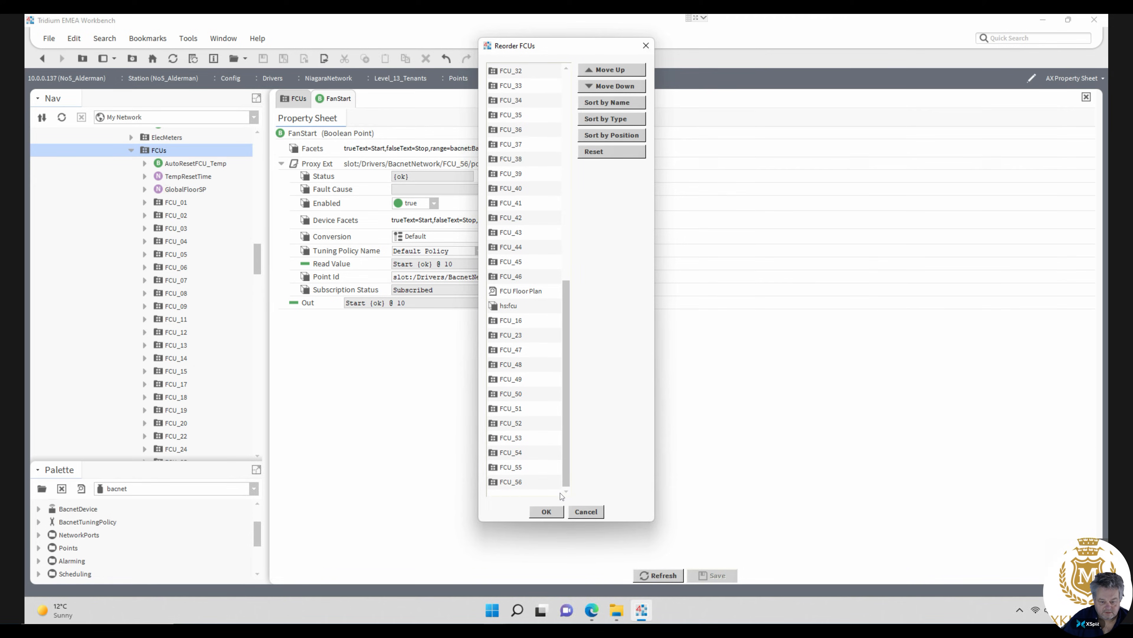
# - Move the block of entries from FCU_16 through FCU_56 up two places, above FCU Floor Plan and hsfcu
pyautogui.click(515, 320)
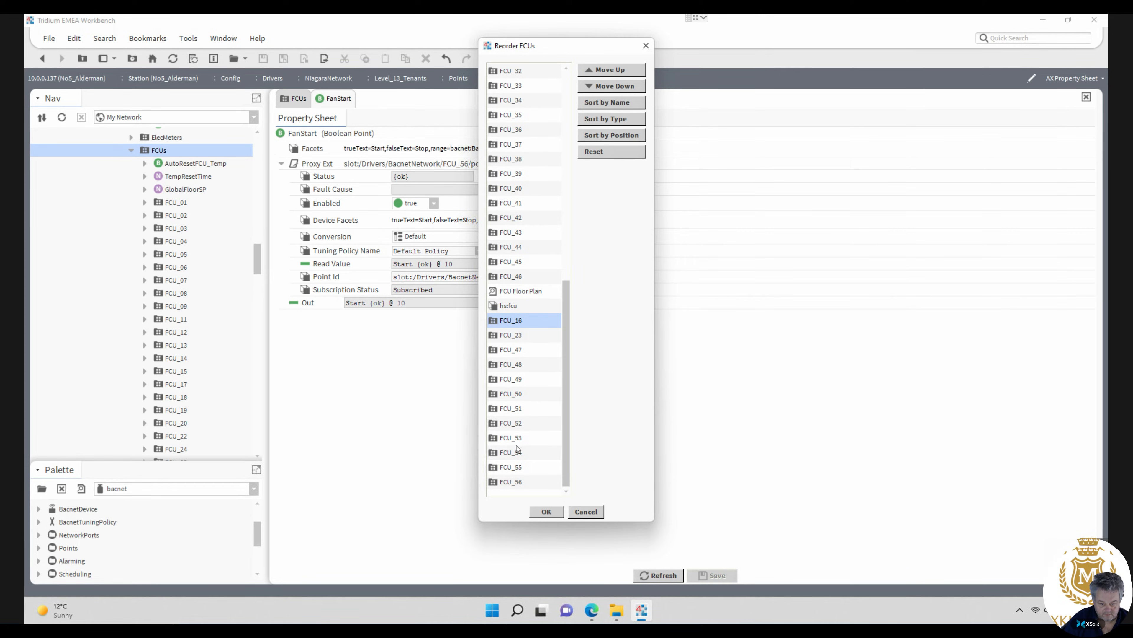
pyautogui.keyDown('ctrl'); pyautogui.click(513, 482); pyautogui.keyUp('ctrl')
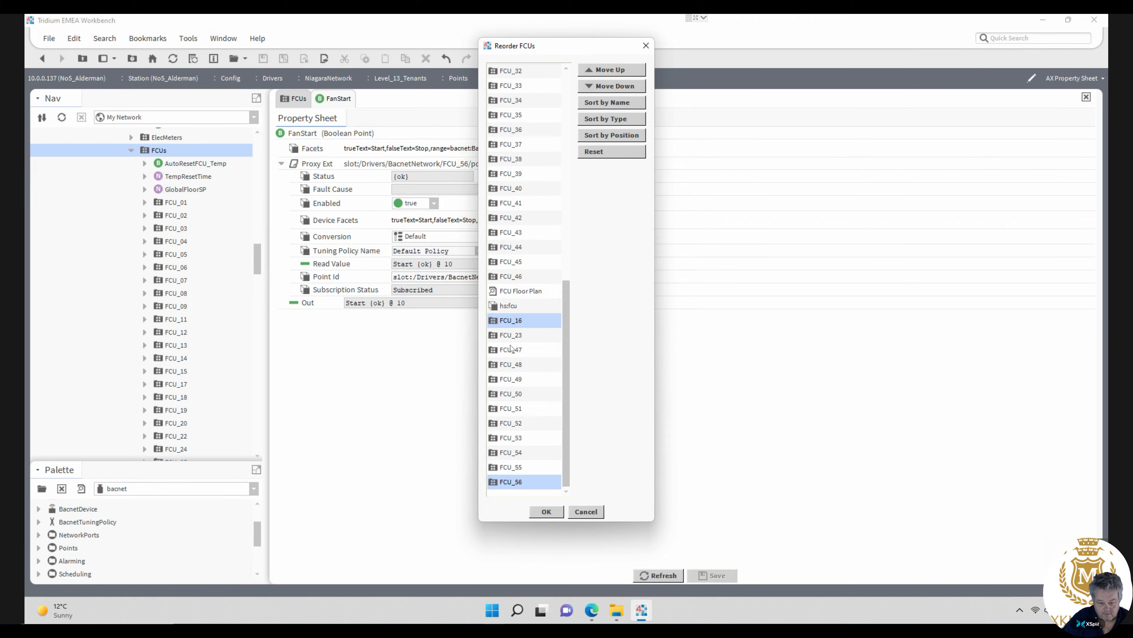
pyautogui.click(510, 321)
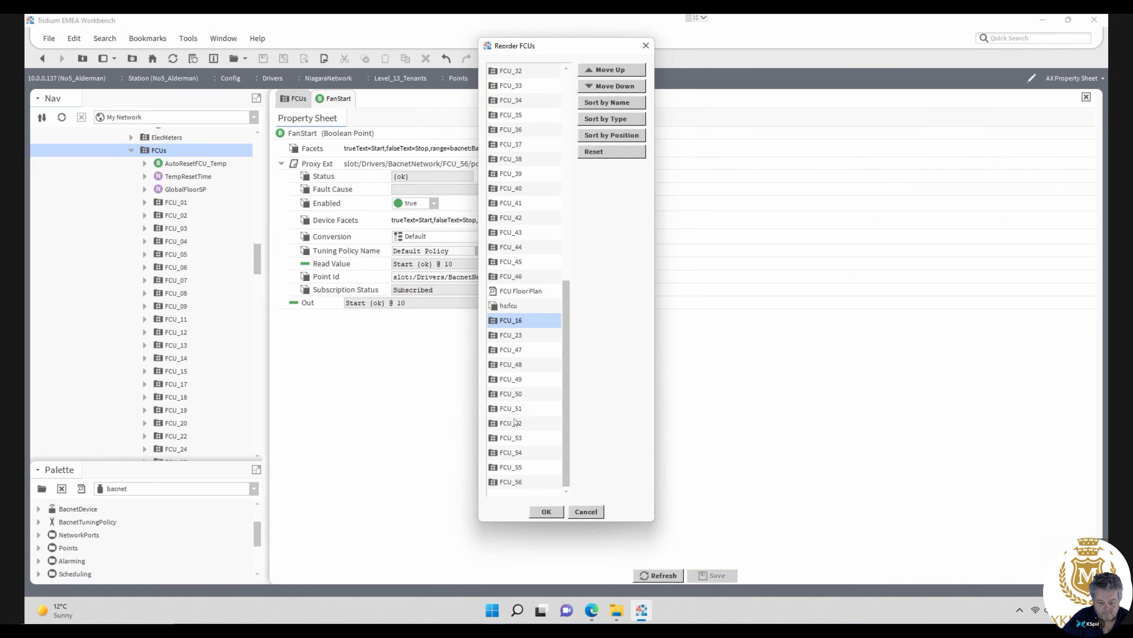
pyautogui.keyDown('shift'); pyautogui.click(513, 483); pyautogui.keyUp('shift')
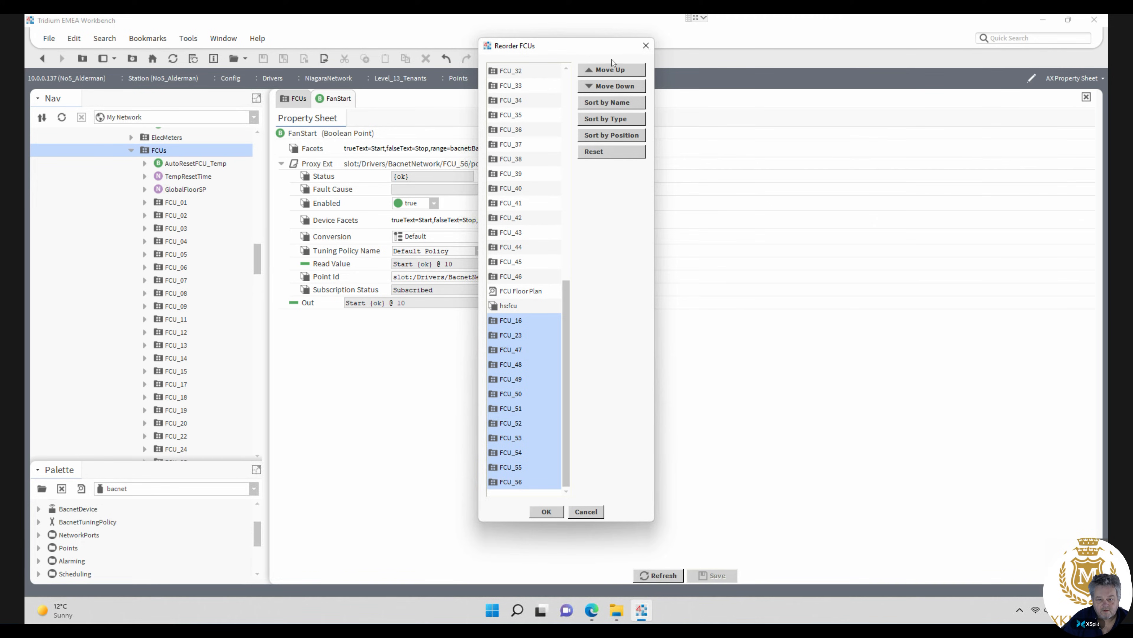
pyautogui.click(612, 70)
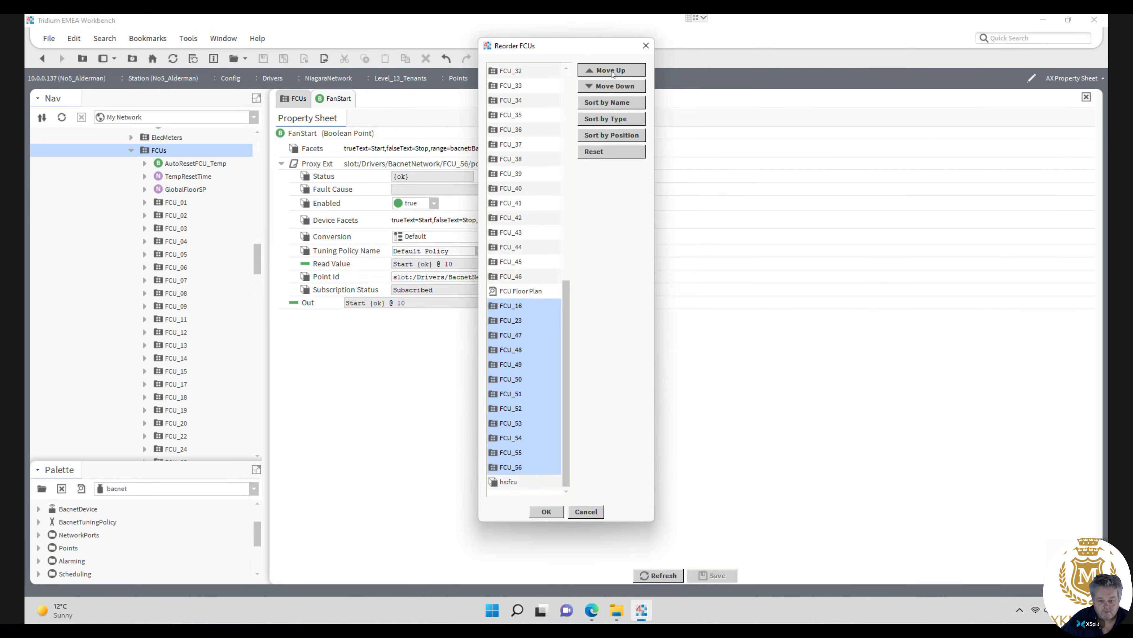
pyautogui.click(612, 70)
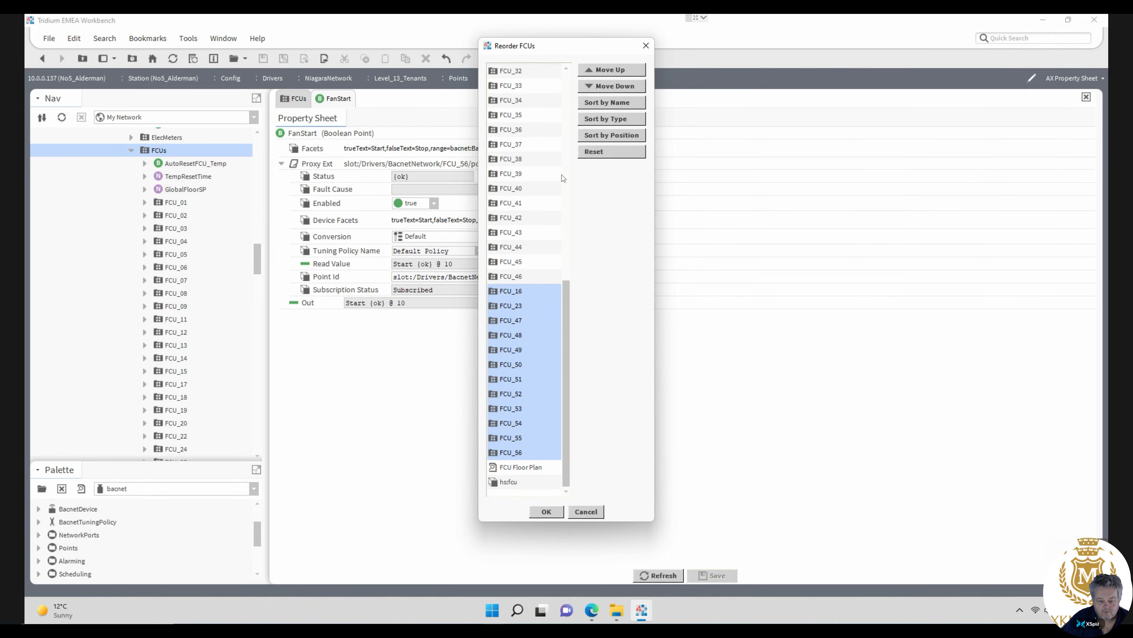
# - Move FCU_16 and FCU_23 up the reorder list together until FCU_23 sits directly above FCU_24
pyautogui.moveTo(514, 309); pyautogui.dragTo(514, 293)
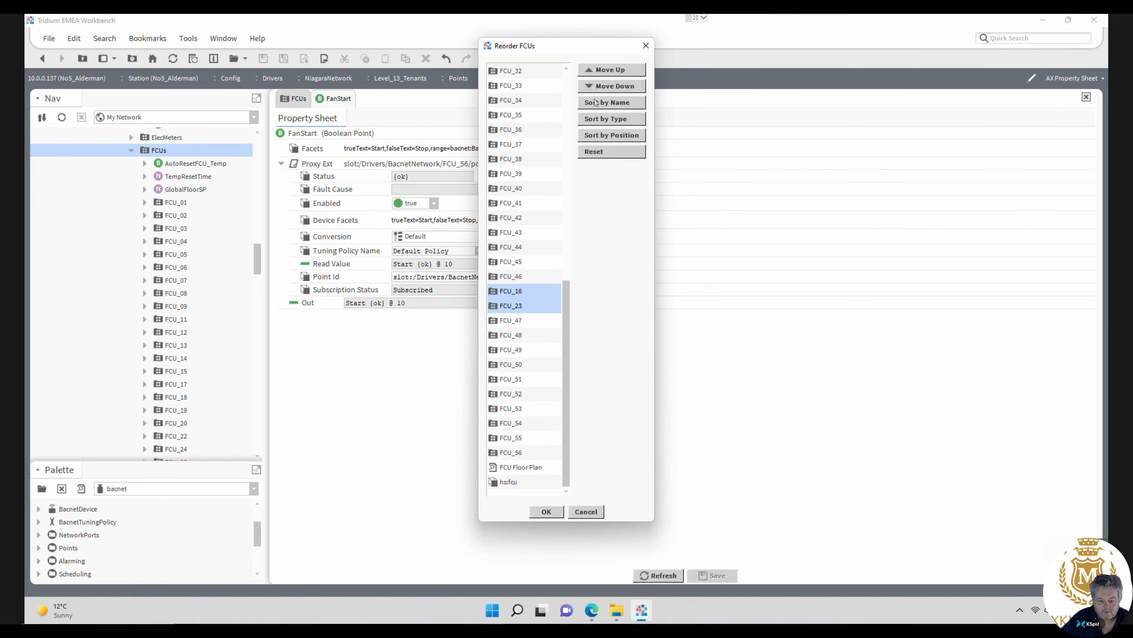
pyautogui.click(606, 70)
pyautogui.click(605, 70)
pyautogui.click(606, 70)
pyautogui.click(606, 70)
pyautogui.click(606, 70)
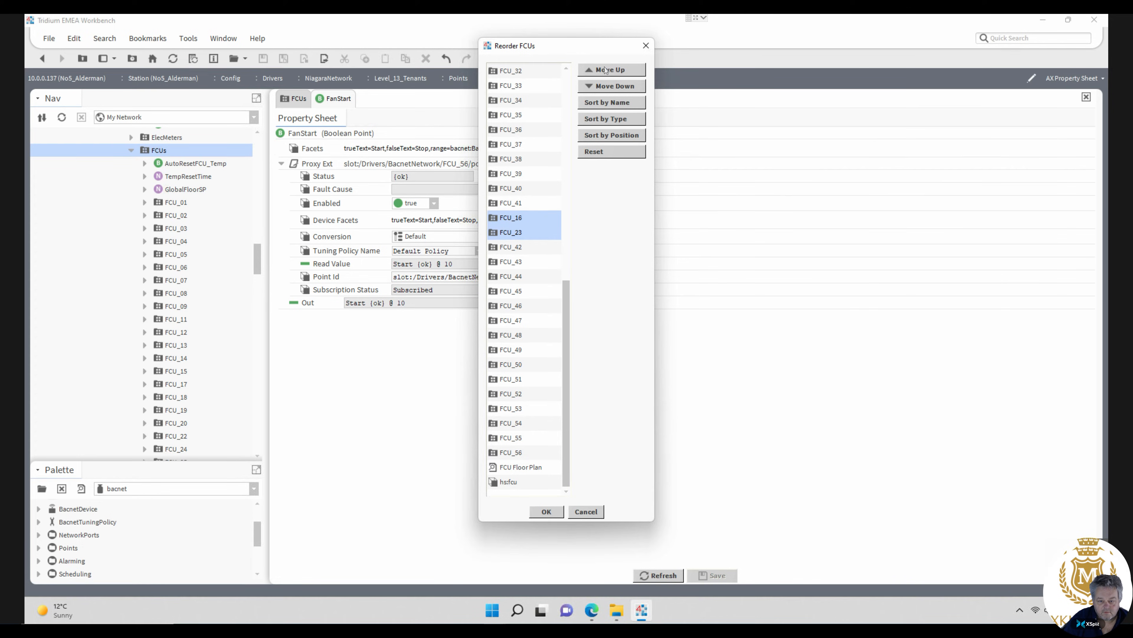
pyautogui.click(606, 70)
pyautogui.click(606, 69)
pyautogui.click(605, 70)
pyautogui.click(606, 70)
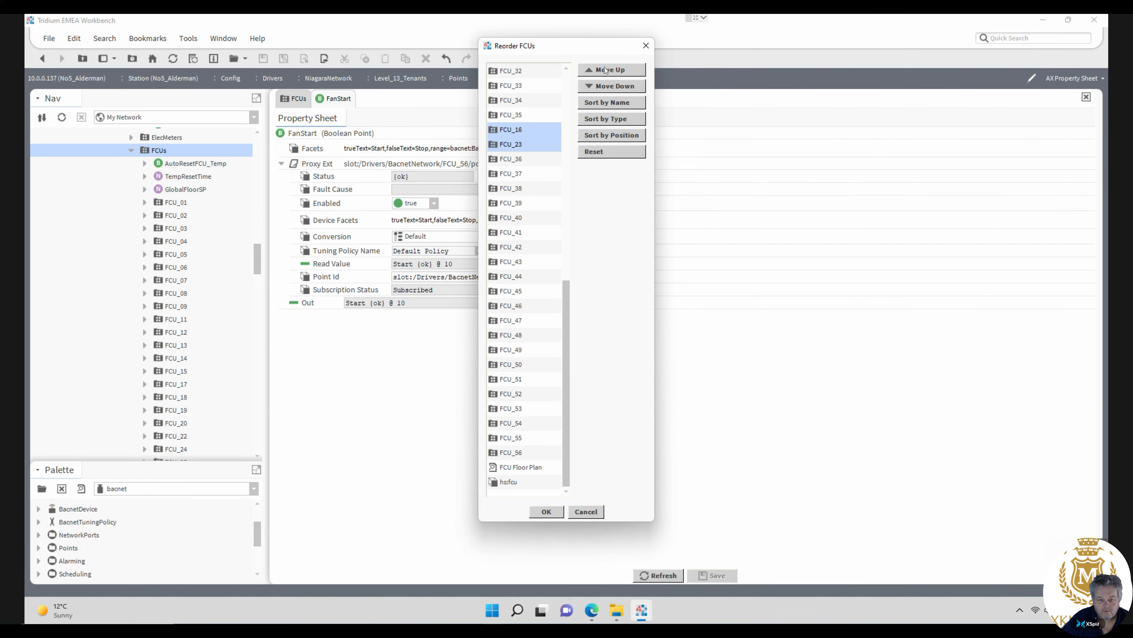
pyautogui.click(606, 70)
pyautogui.click(606, 69)
pyautogui.click(605, 70)
pyautogui.click(606, 70)
pyautogui.click(605, 69)
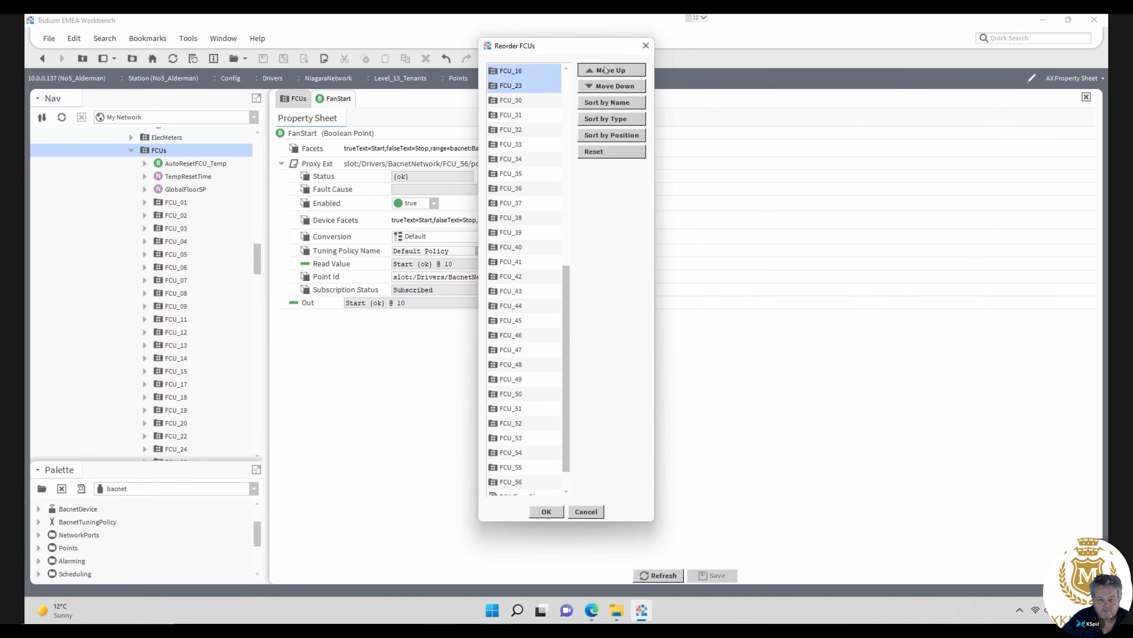
pyautogui.click(606, 70)
pyautogui.click(606, 70)
pyautogui.click(606, 70)
pyautogui.click(605, 70)
pyautogui.click(606, 70)
pyautogui.click(606, 70)
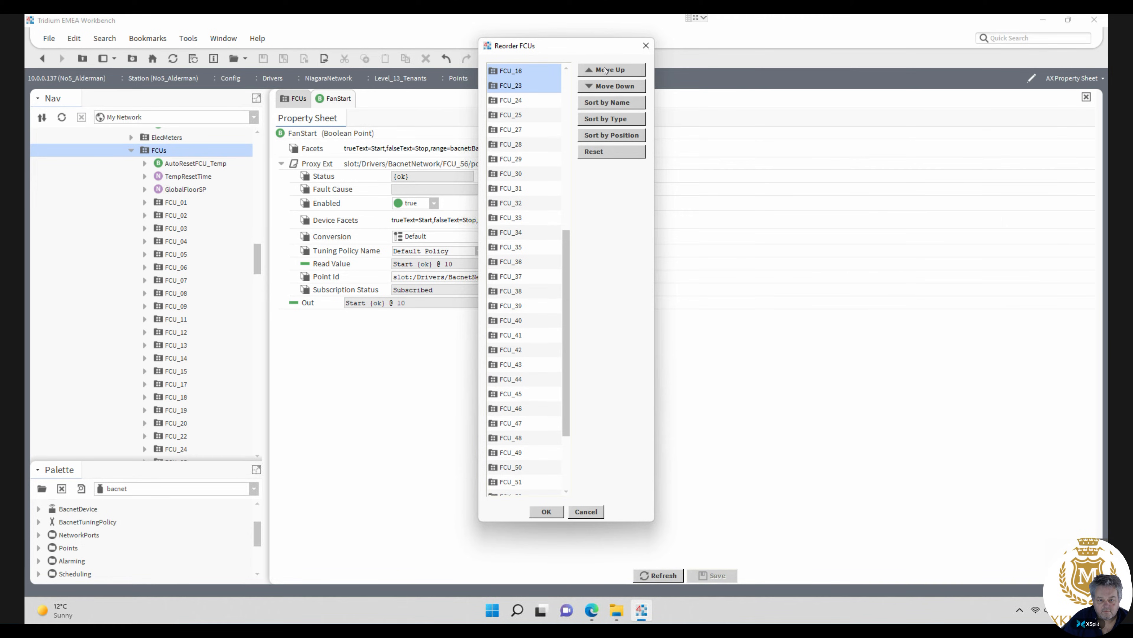
# - Move FCU_16 alone up to the place between FCU_15 and FCU_17, check the order, and apply the reordering
pyautogui.click(517, 74)
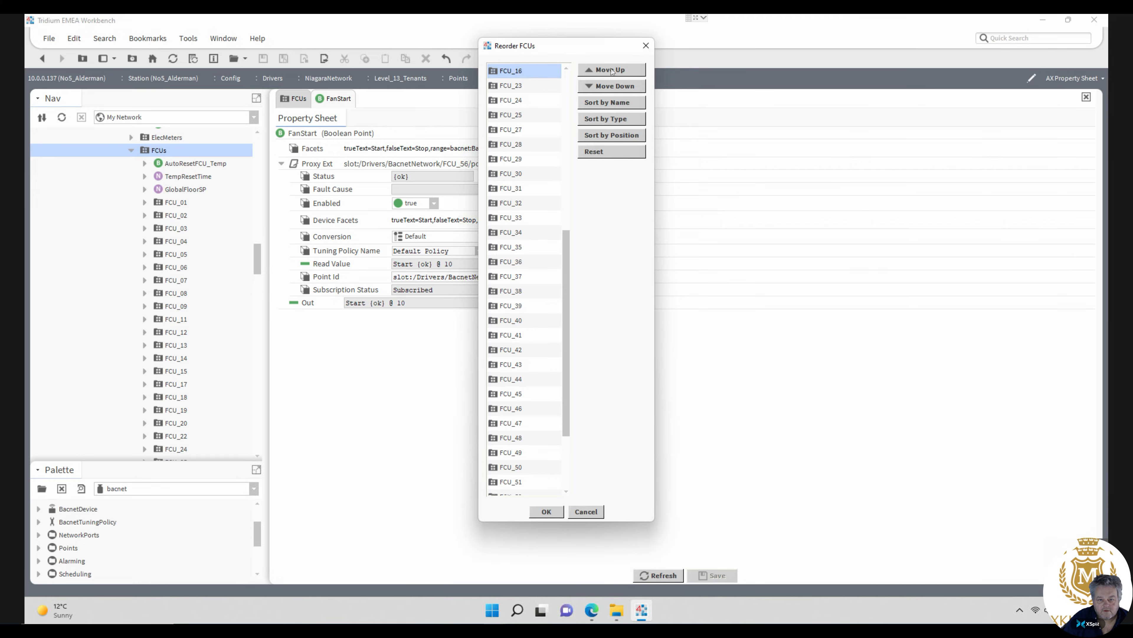
pyautogui.click(612, 69)
pyautogui.click(612, 70)
pyautogui.click(612, 69)
pyautogui.click(612, 70)
pyautogui.click(612, 69)
pyautogui.click(612, 69)
pyautogui.click(612, 70)
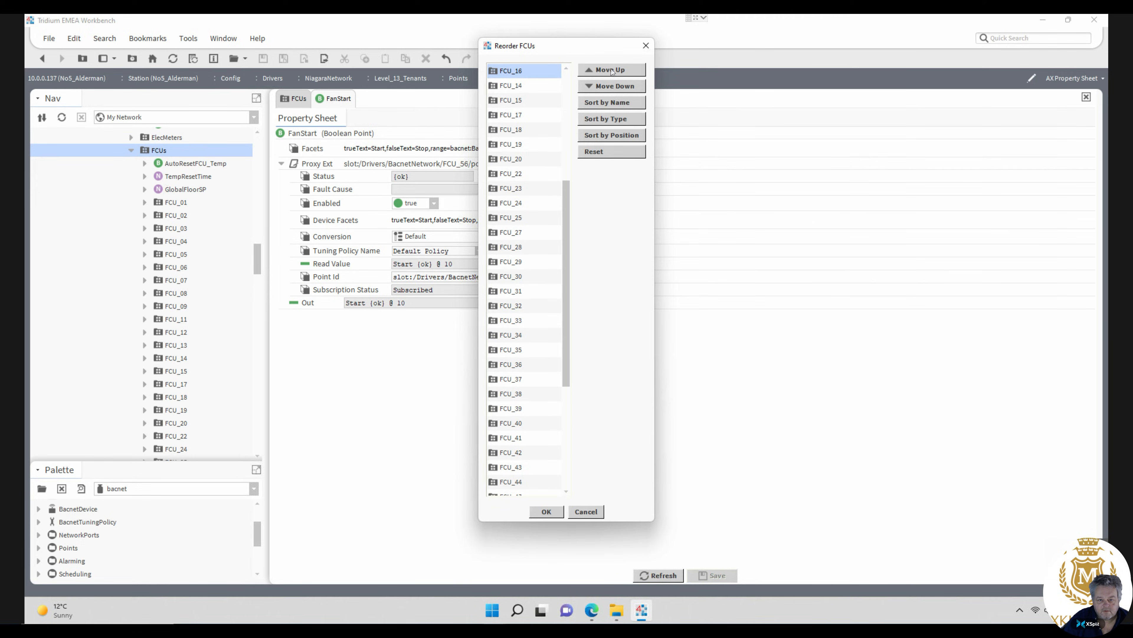
pyautogui.click(612, 87)
pyautogui.click(612, 87)
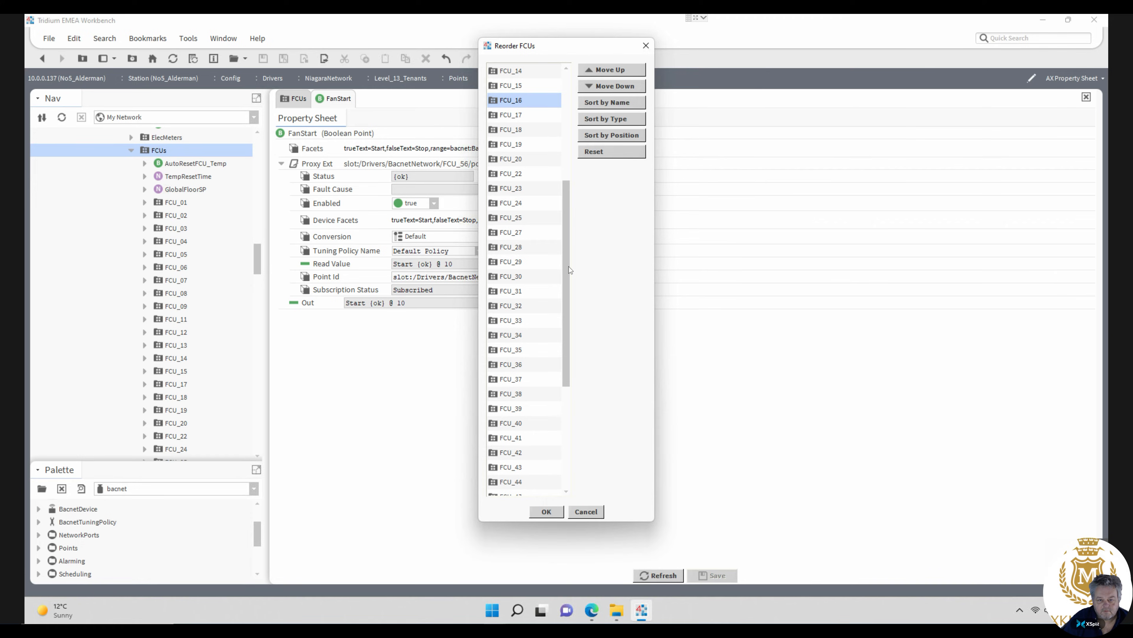
pyautogui.moveTo(567, 271); pyautogui.dragTo(567, 233)
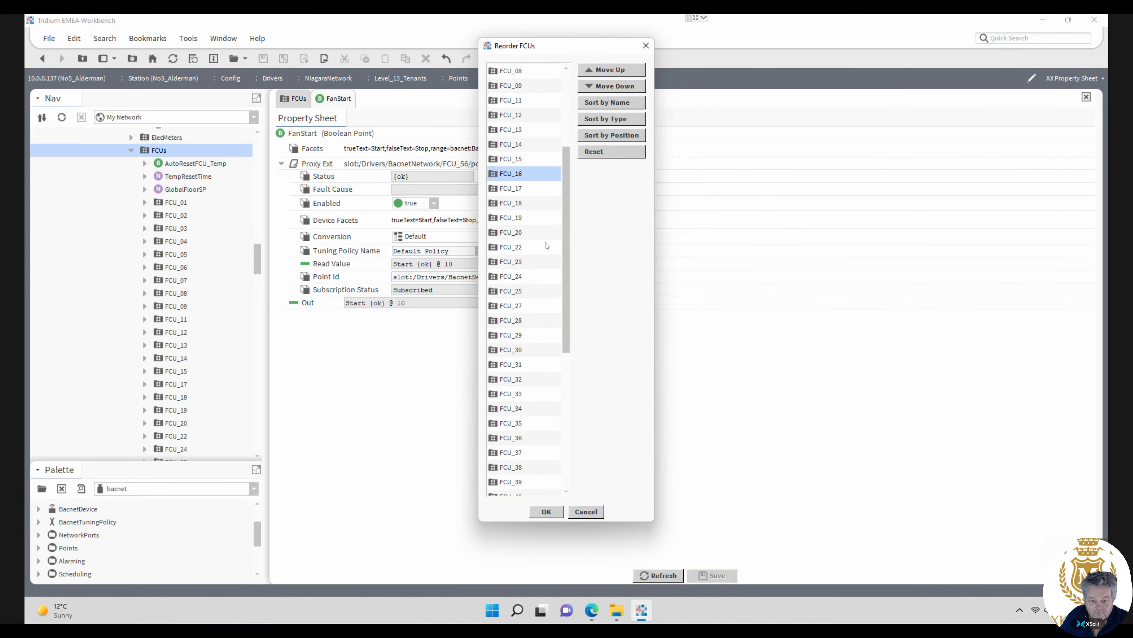
pyautogui.moveTo(566, 248); pyautogui.dragTo(572, 276)
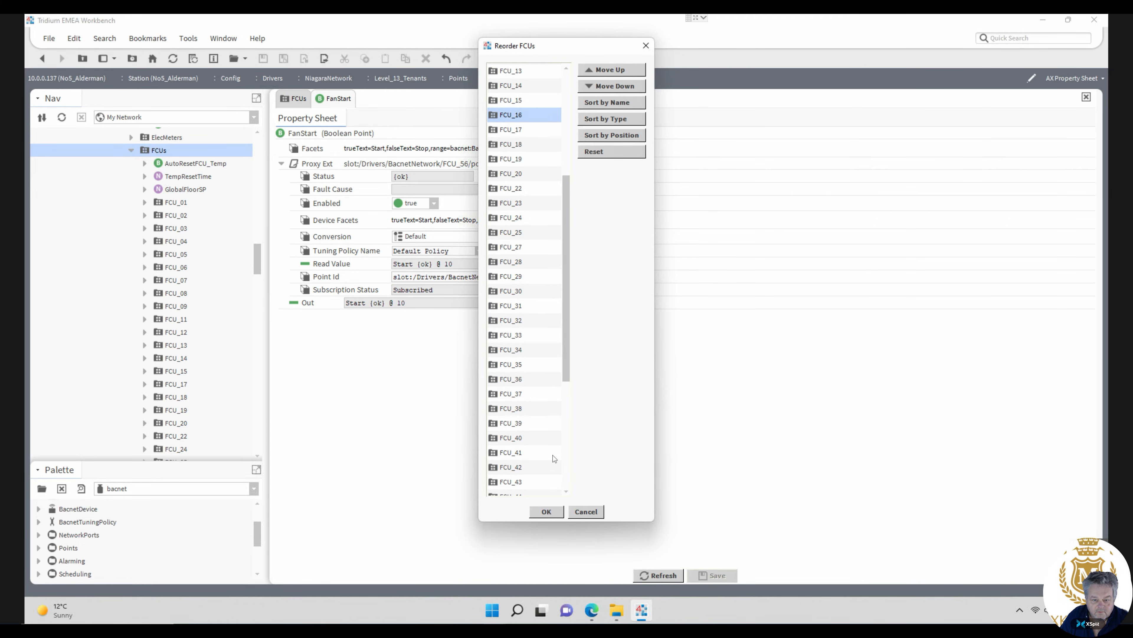
pyautogui.click(549, 515)
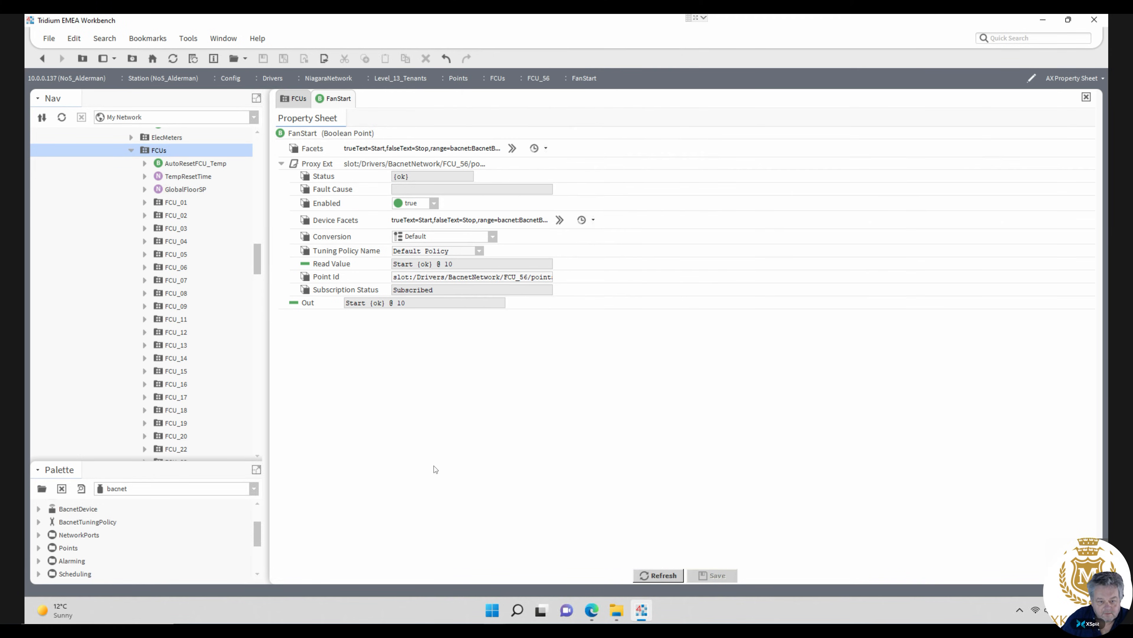
# - Open the FCU Floor Plan view of the FCUs folder and switch it to edit mode
pyautogui.moveTo(256, 260); pyautogui.dragTo(258, 245)
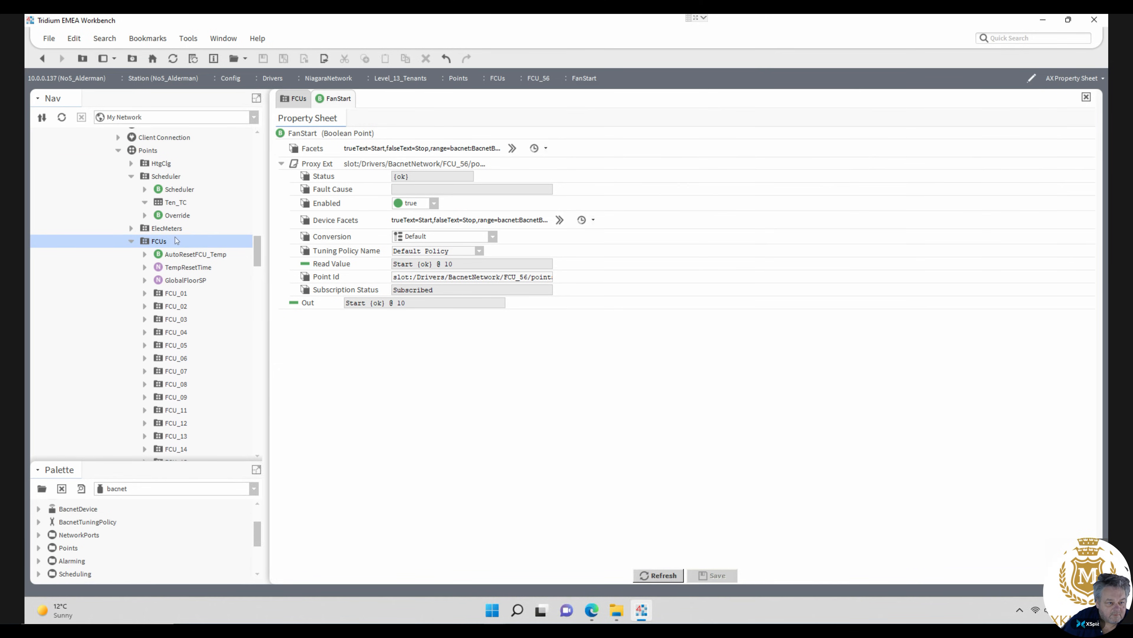
pyautogui.doubleClick(159, 242)
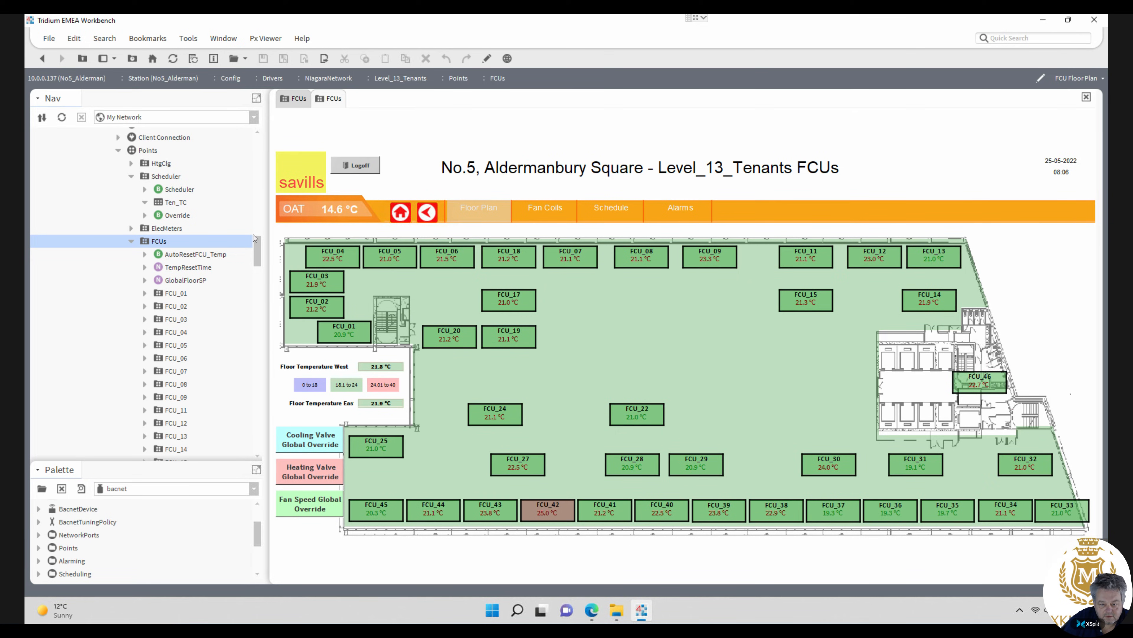
pyautogui.click(486, 60)
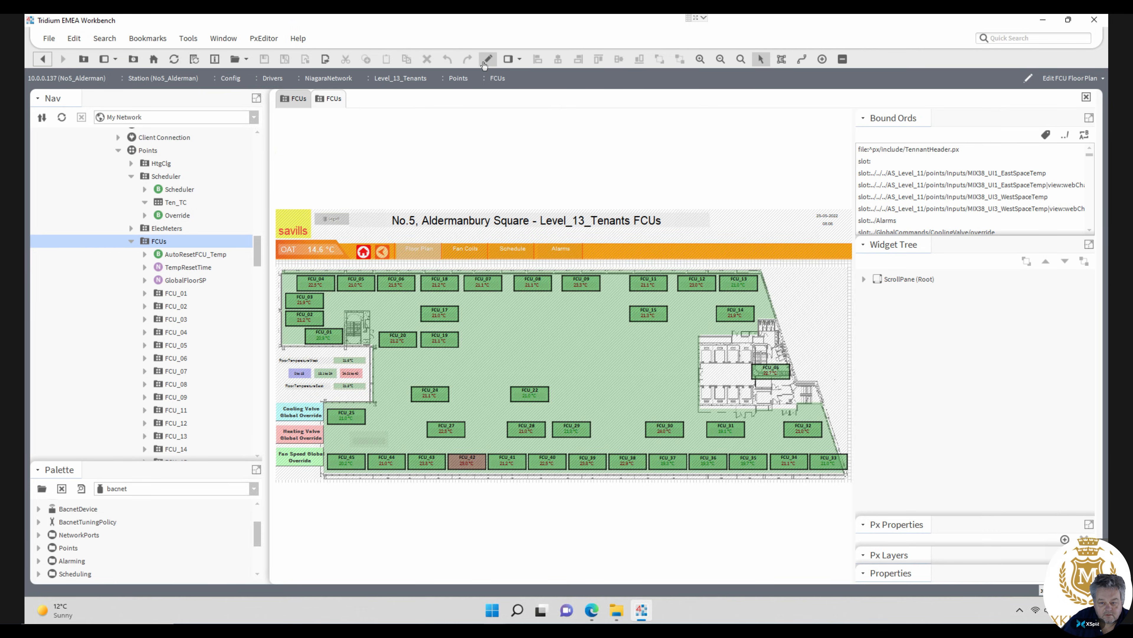
# - Move the pair of FCU_26 SpaceTemp labels from the plan's lower-left area to the blank space beyond its upper-right corner
pyautogui.click(370, 443)
pyautogui.hotkey('ctrl', 'd')
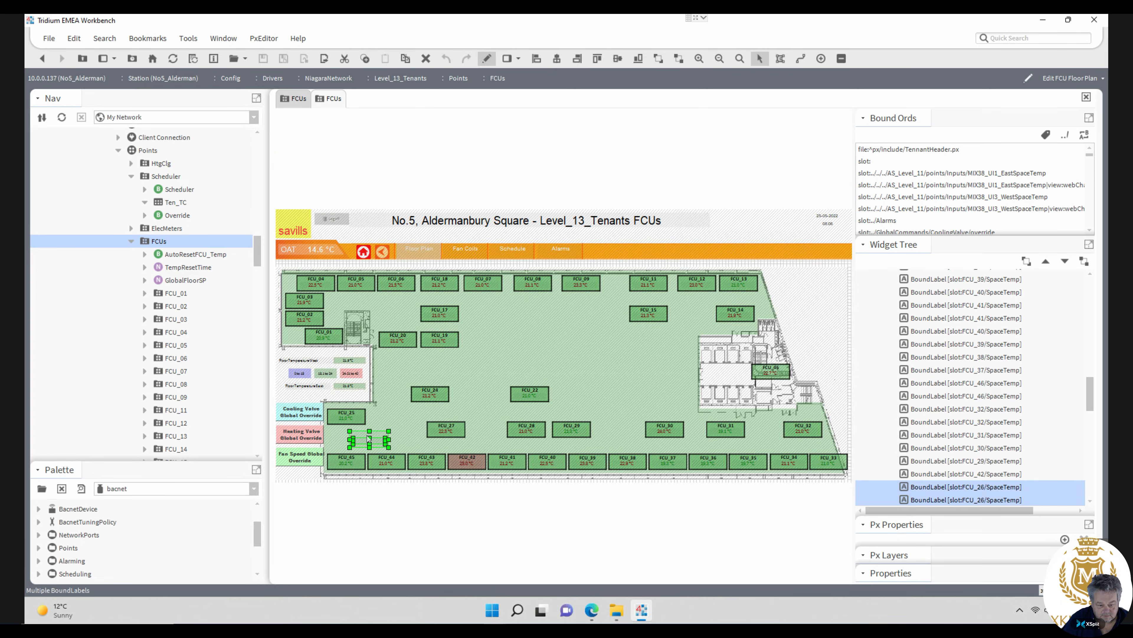
pyautogui.moveTo(368, 440); pyautogui.dragTo(801, 267)
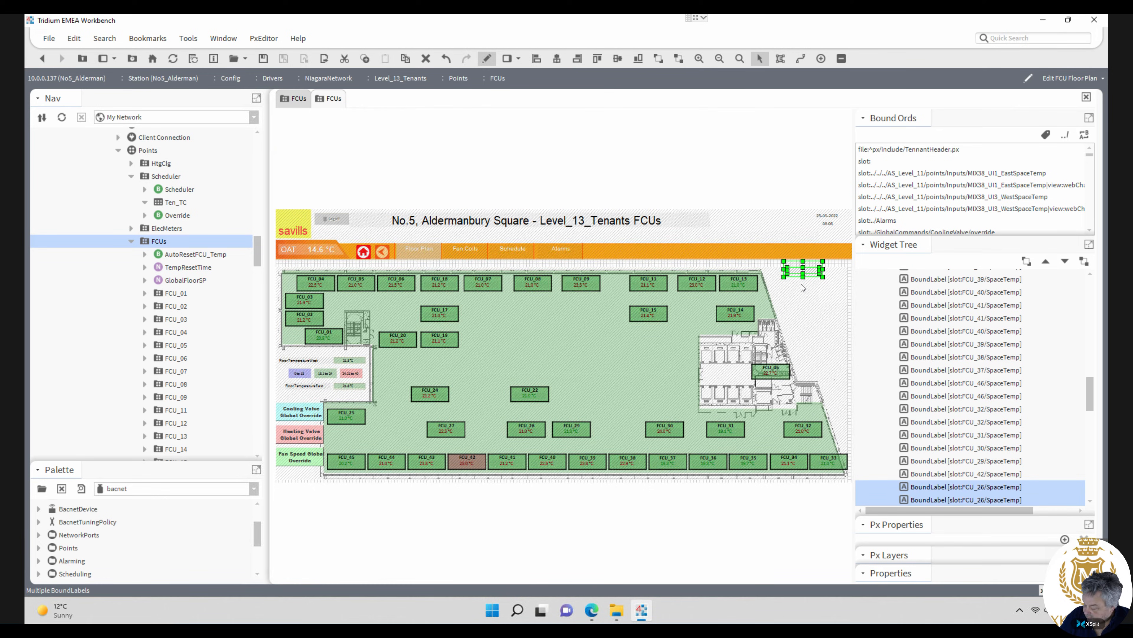
# - Set the Bound Label Binding ord of the inner, smaller label in the moved pair to slot:FCU_16/SpaceTemp
pyautogui.click(801, 268)
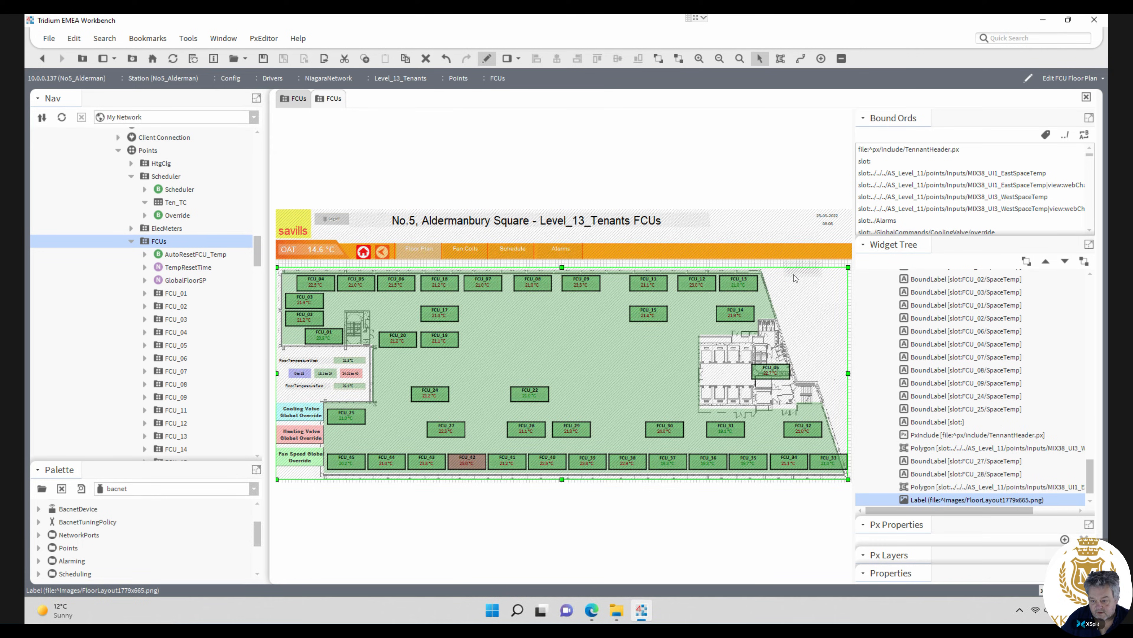
pyautogui.click(802, 270)
pyautogui.doubleClick(802, 270)
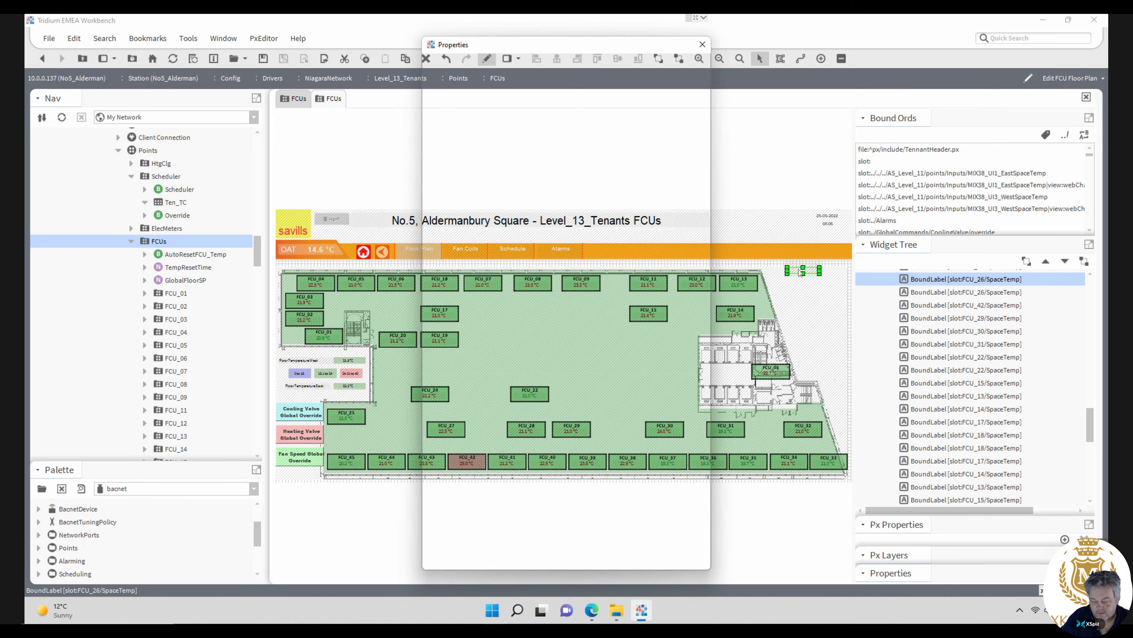
pyautogui.doubleClick(493, 370)
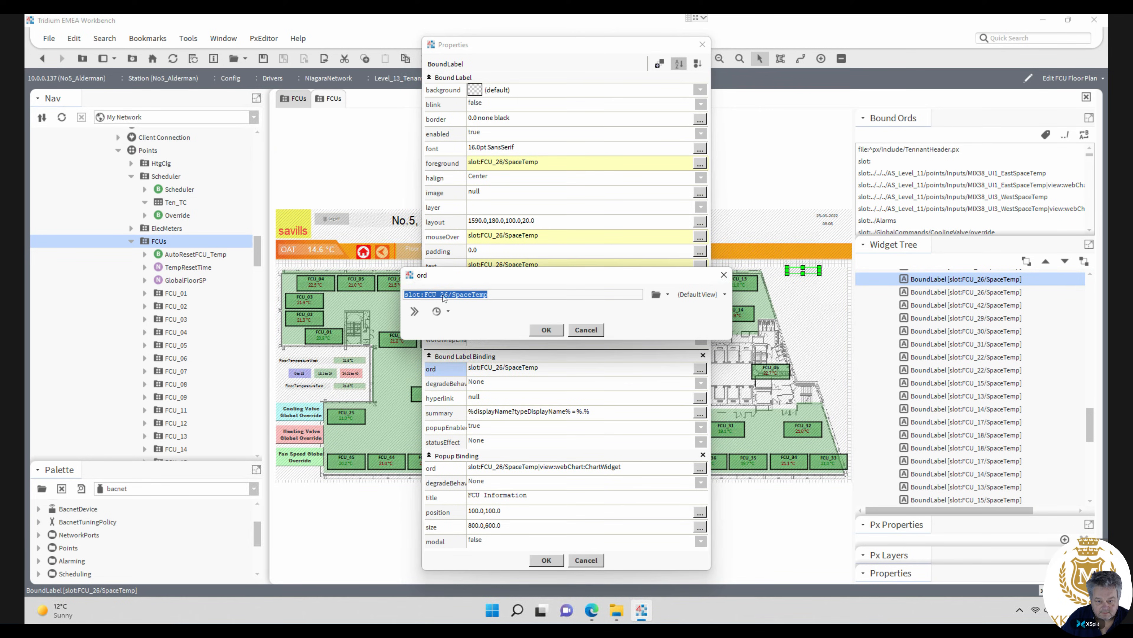
pyautogui.click(444, 294)
pyautogui.press('BackSpace')
pyautogui.write('1')
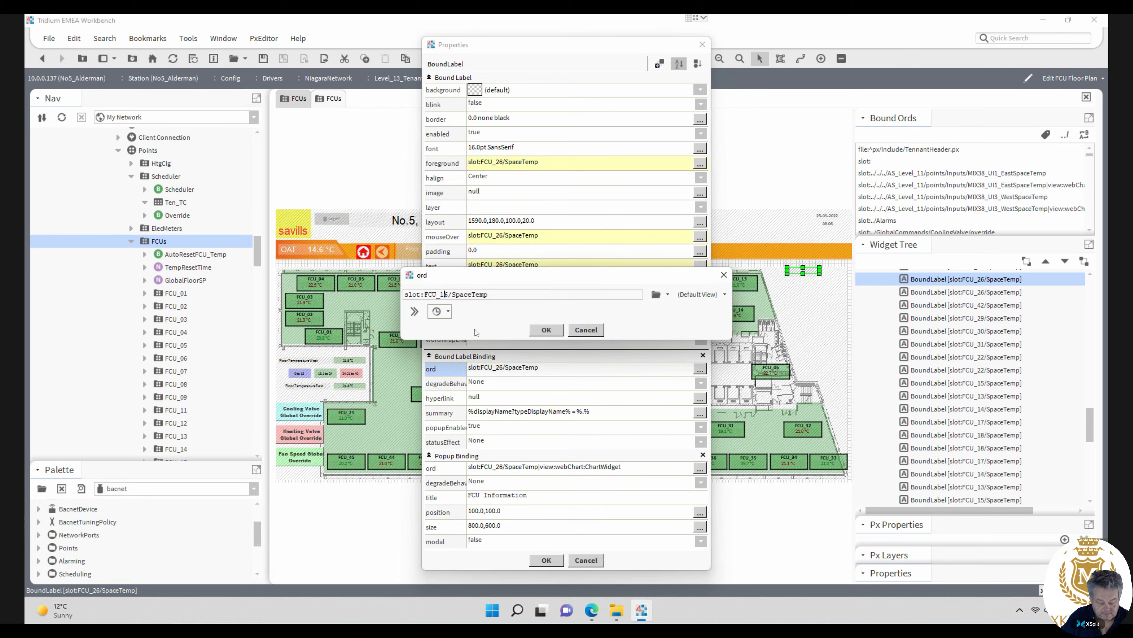
pyautogui.click(546, 330)
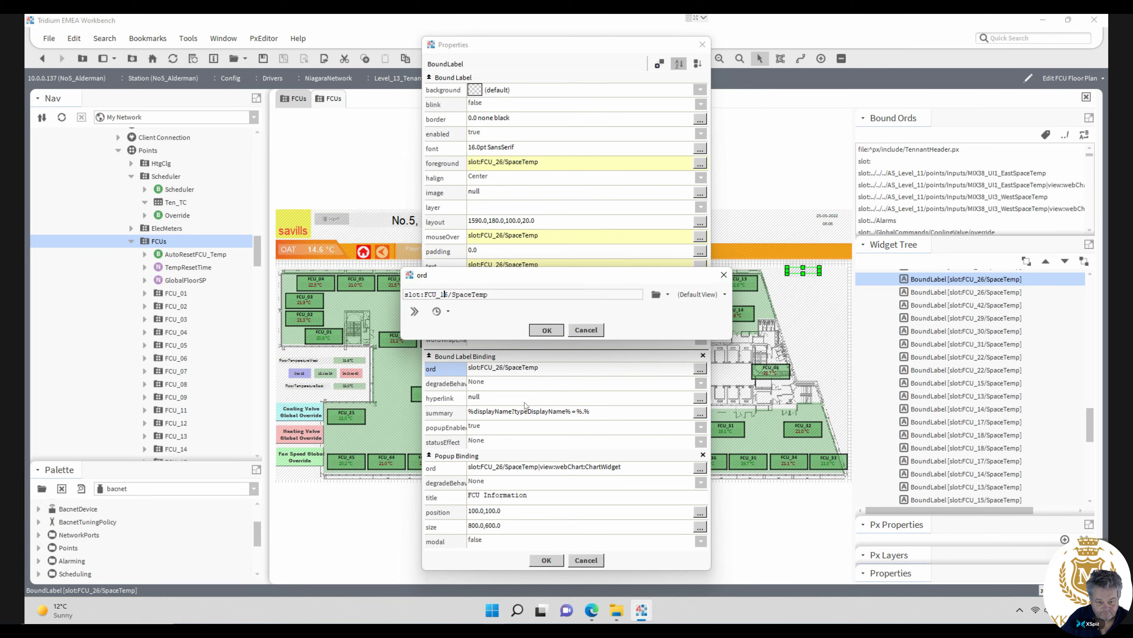
# - Set the inner label's Popup Binding ord to slot:FCU_16/SpaceTemp with the Chart view, and apply its properties
pyautogui.doubleClick(514, 468)
pyautogui.moveTo(446, 302); pyautogui.dragTo(440, 302)
pyautogui.write('16/SpaceTemp')
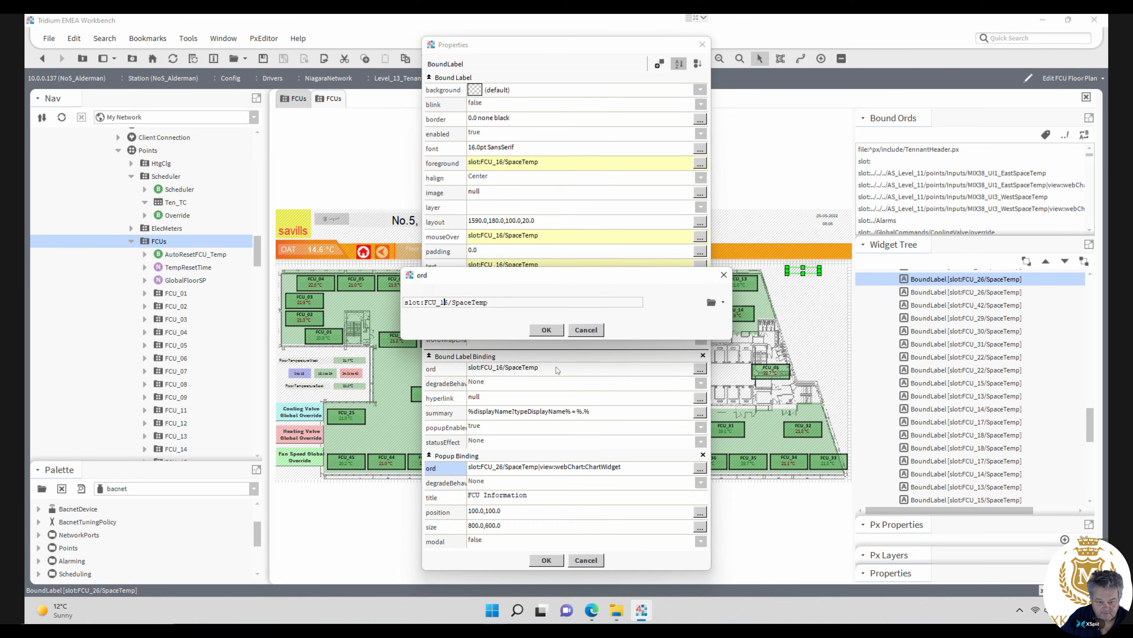
pyautogui.click(549, 330)
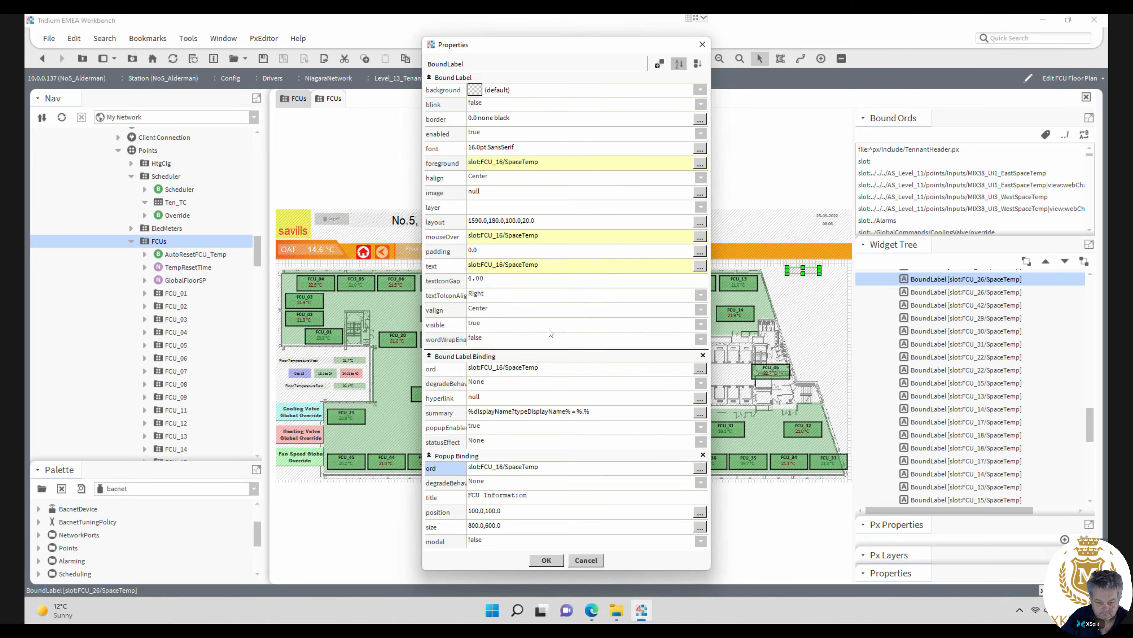
pyautogui.click(700, 469)
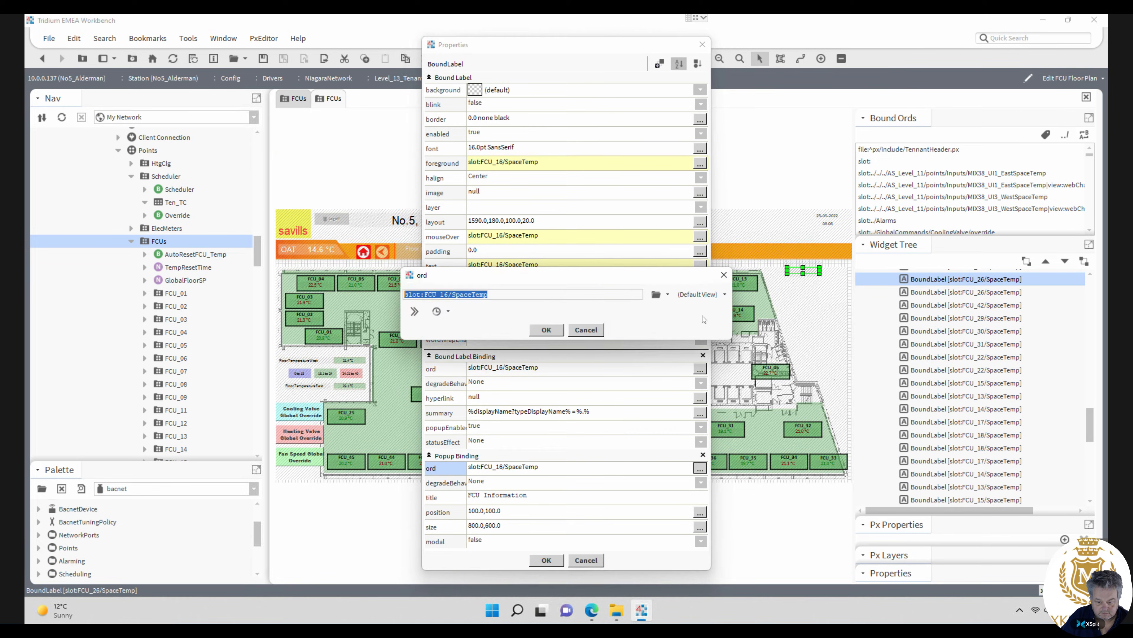
pyautogui.click(712, 297)
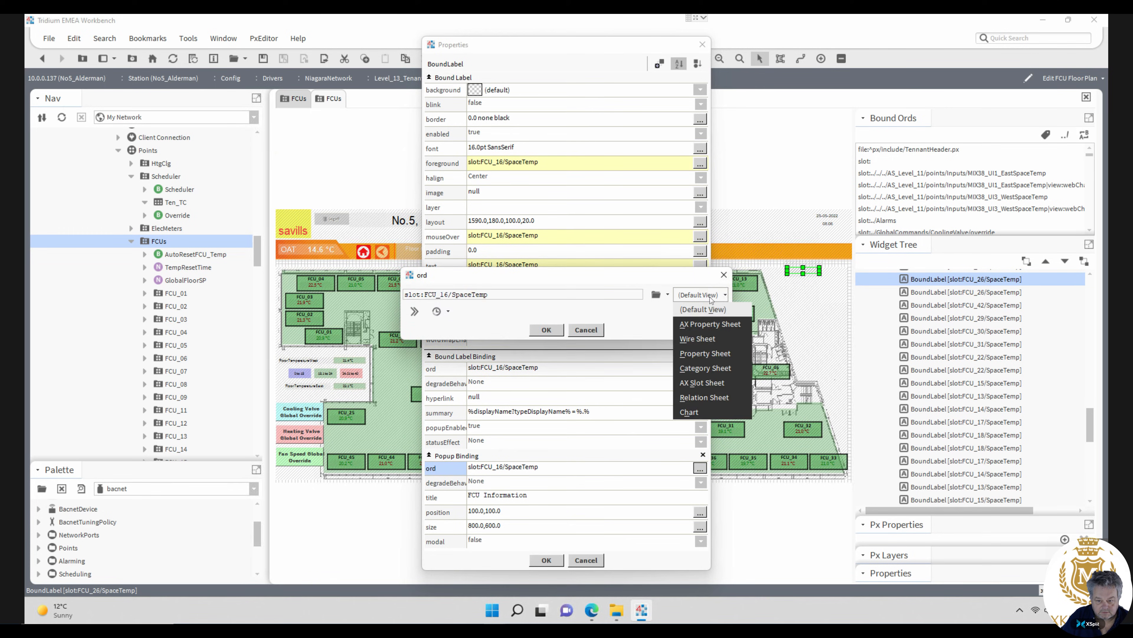
pyautogui.click(691, 412)
pyautogui.click(548, 330)
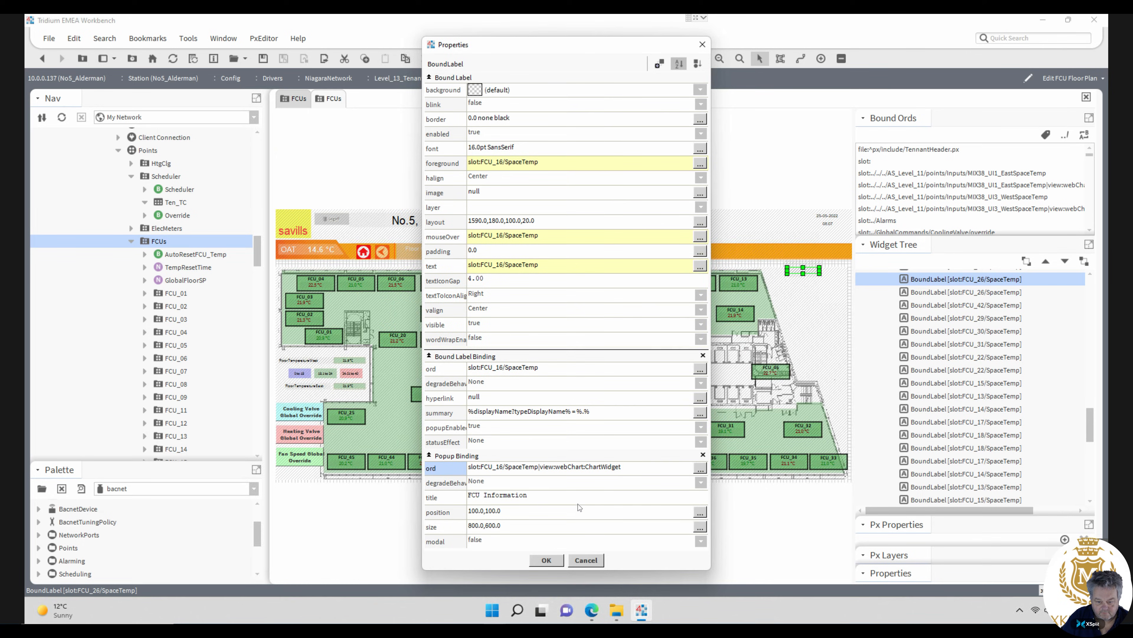
pyautogui.click(548, 560)
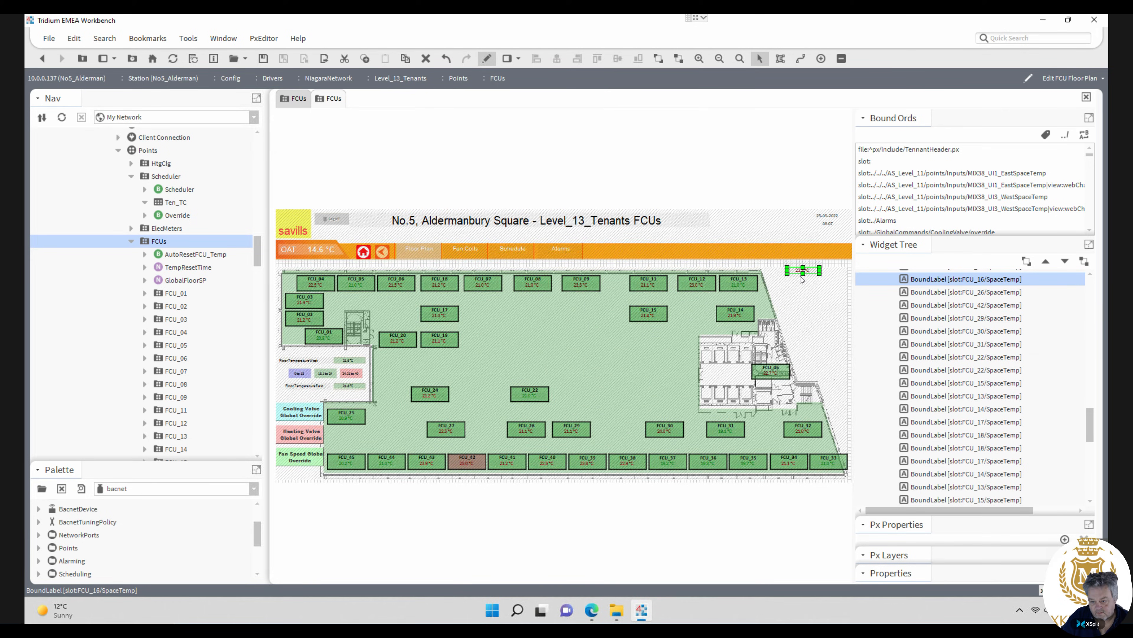
# - Set the Bound Label Binding ord of the outer FCU_26 box label to slot:FCU_16/SpaceTemp
pyautogui.click(802, 278)
pyautogui.doubleClick(802, 279)
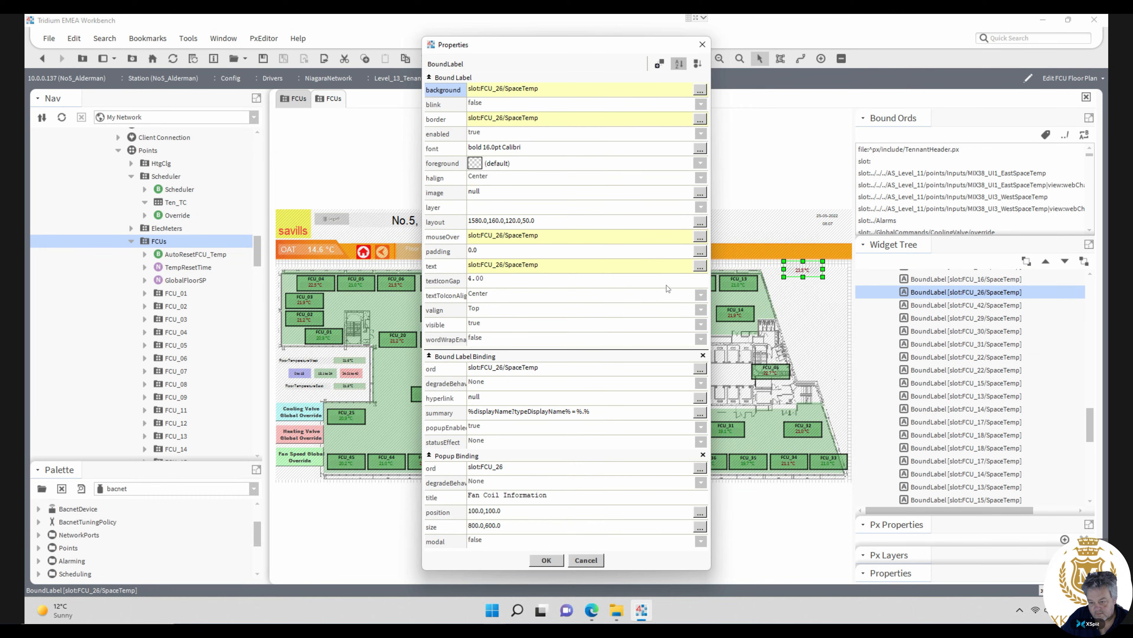
pyautogui.doubleClick(506, 369)
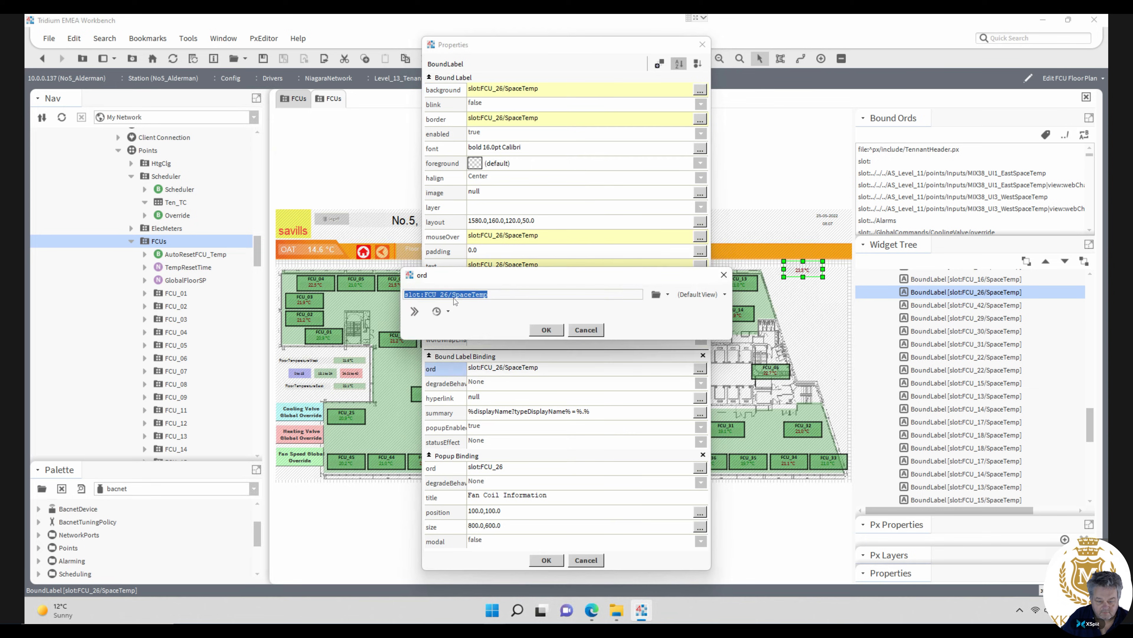
pyautogui.click(440, 294)
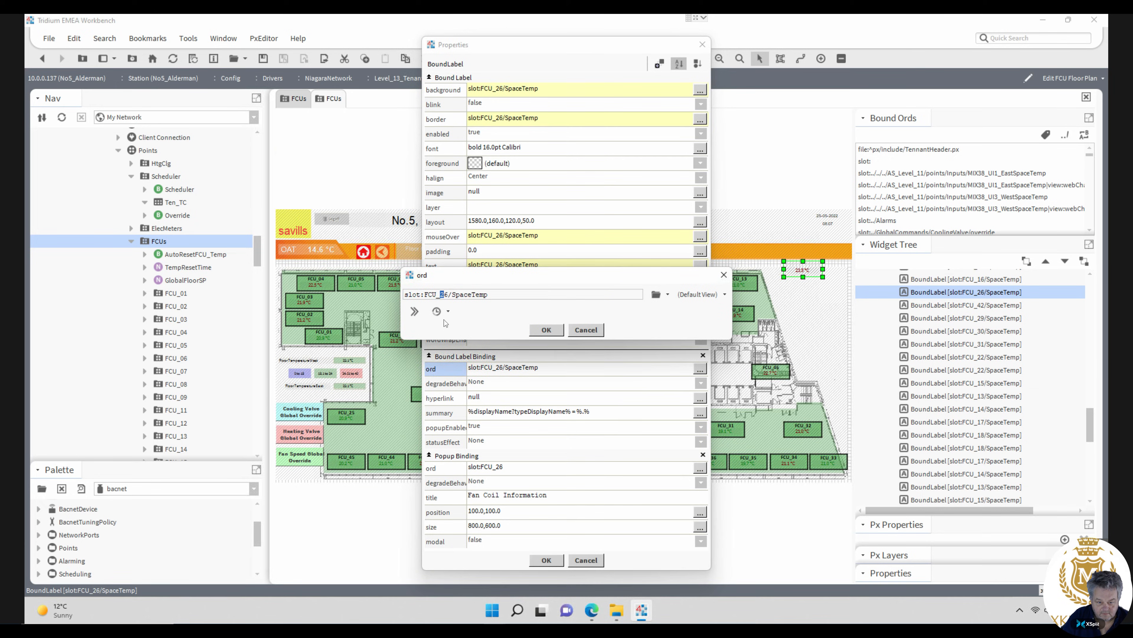
pyautogui.write('1')
pyautogui.click(533, 330)
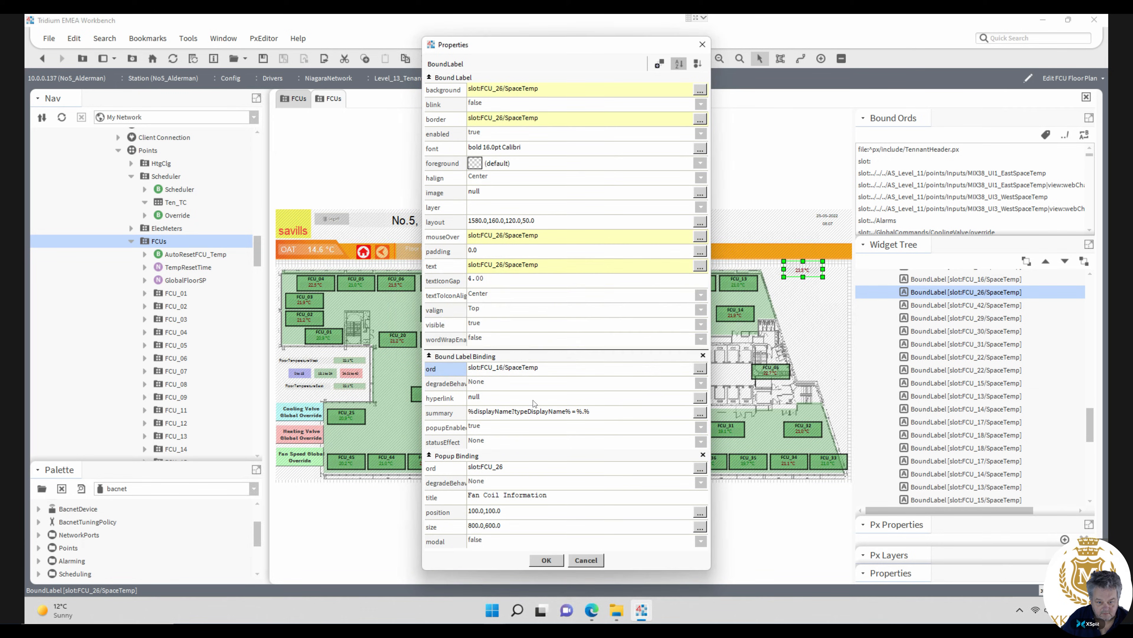
# - Set the outer label's Popup Binding ord to slot:FCU_16 and apply its properties
pyautogui.doubleClick(507, 467)
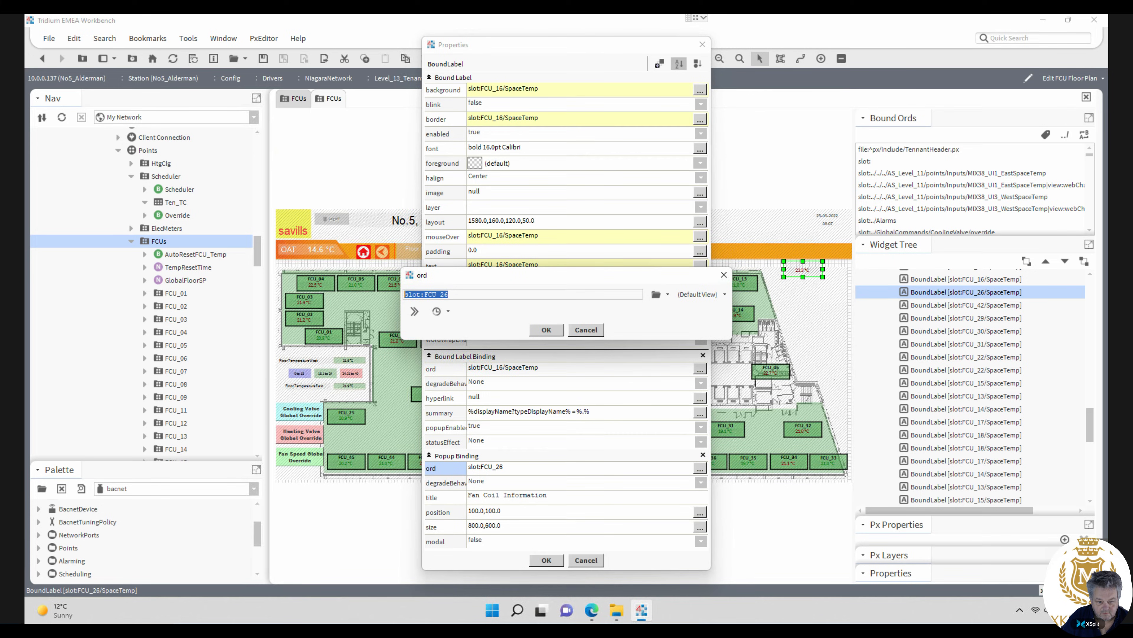
pyautogui.click(436, 294)
pyautogui.click(556, 333)
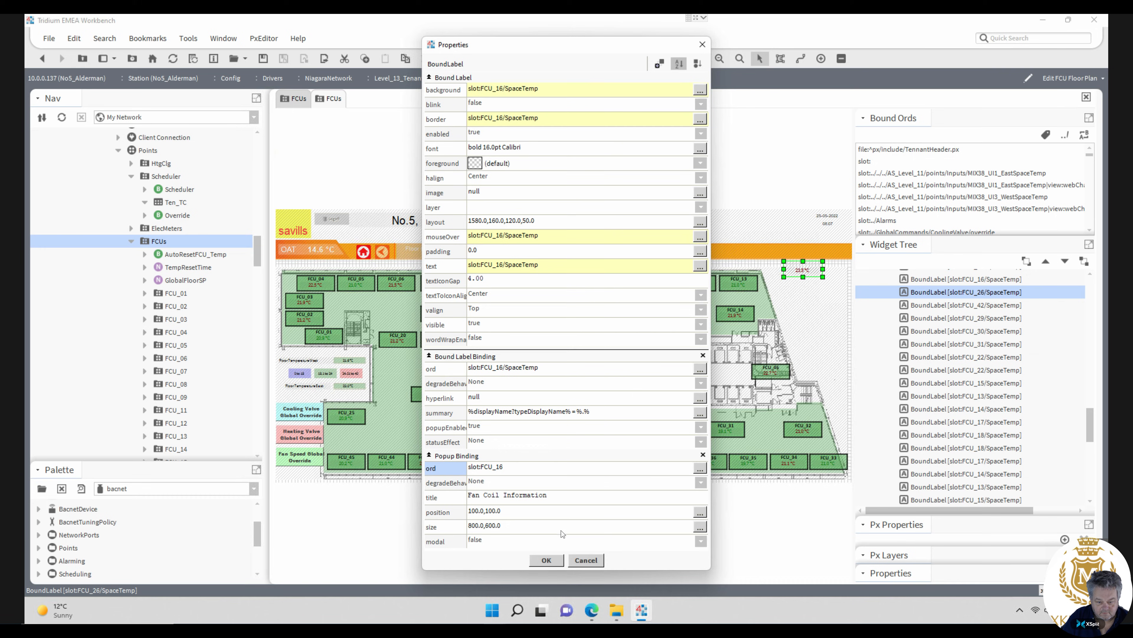
pyautogui.click(548, 561)
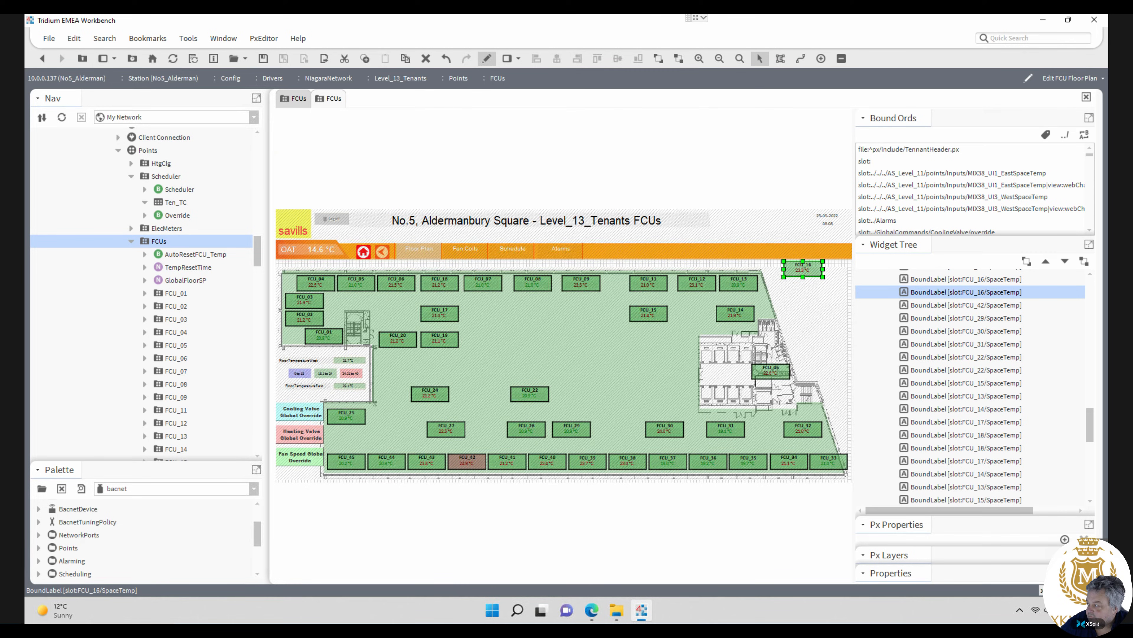
# - Bring the Snipping Tool capture of the Level_13_Tenants floor plan over the editor for reference
pyautogui.moveTo(1132, 95); pyautogui.dragTo(561, 67)
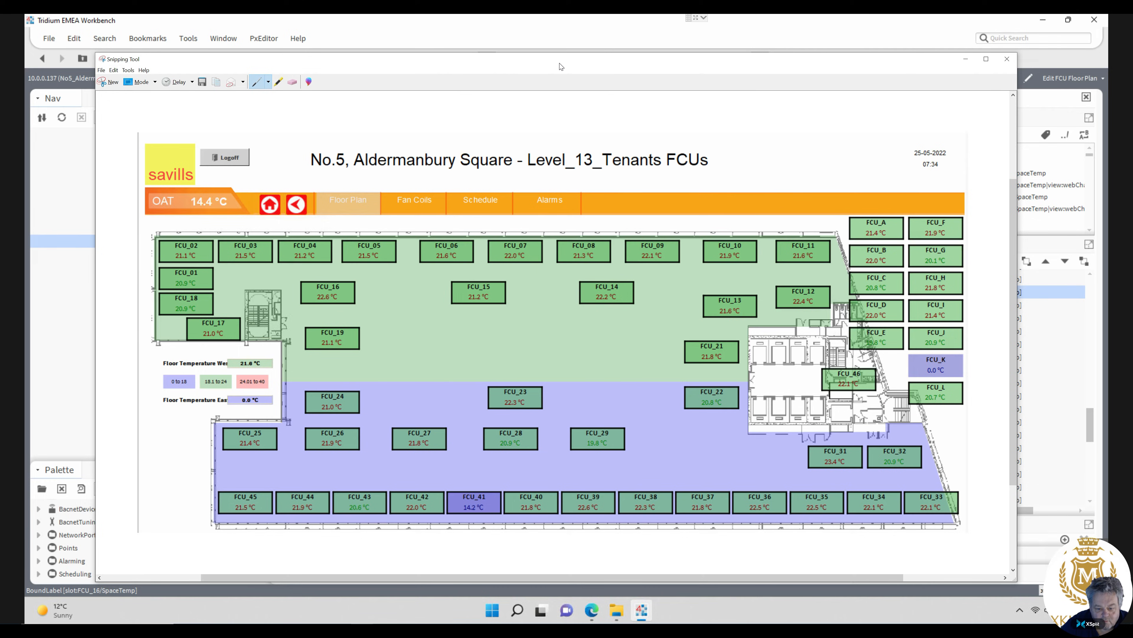
# - Move the Snipping Tool capture clear of the editor and return to editing the Level_13_Tenants FCU Floor Plan
pyautogui.moveTo(561, 67); pyautogui.dragTo(842, 62)
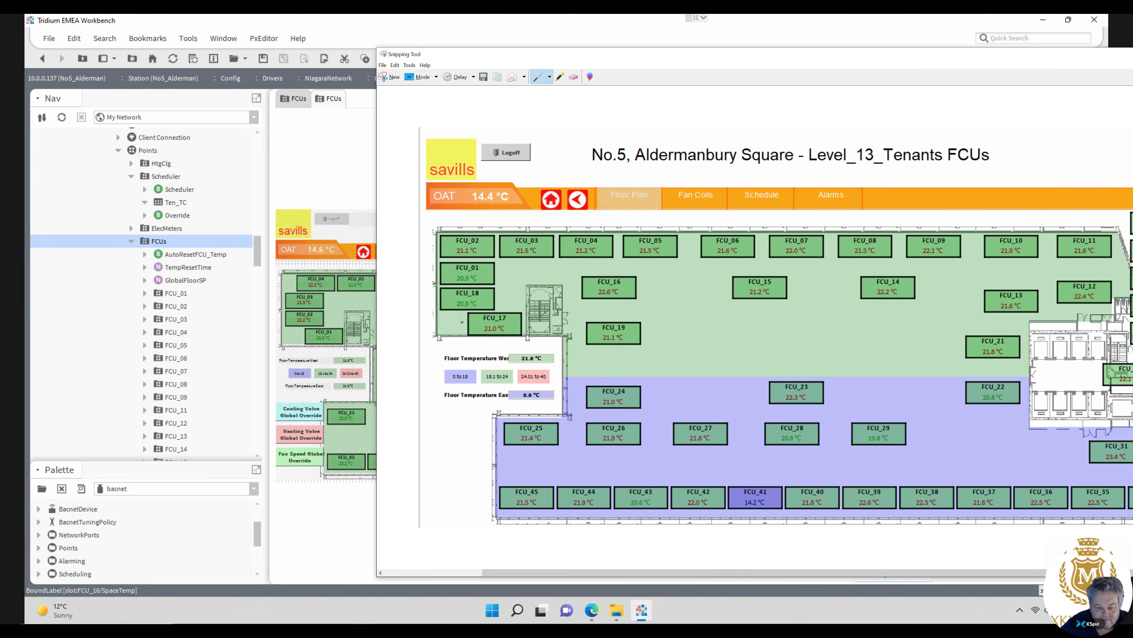
pyautogui.moveTo(715, 54); pyautogui.dragTo(1132, 43)
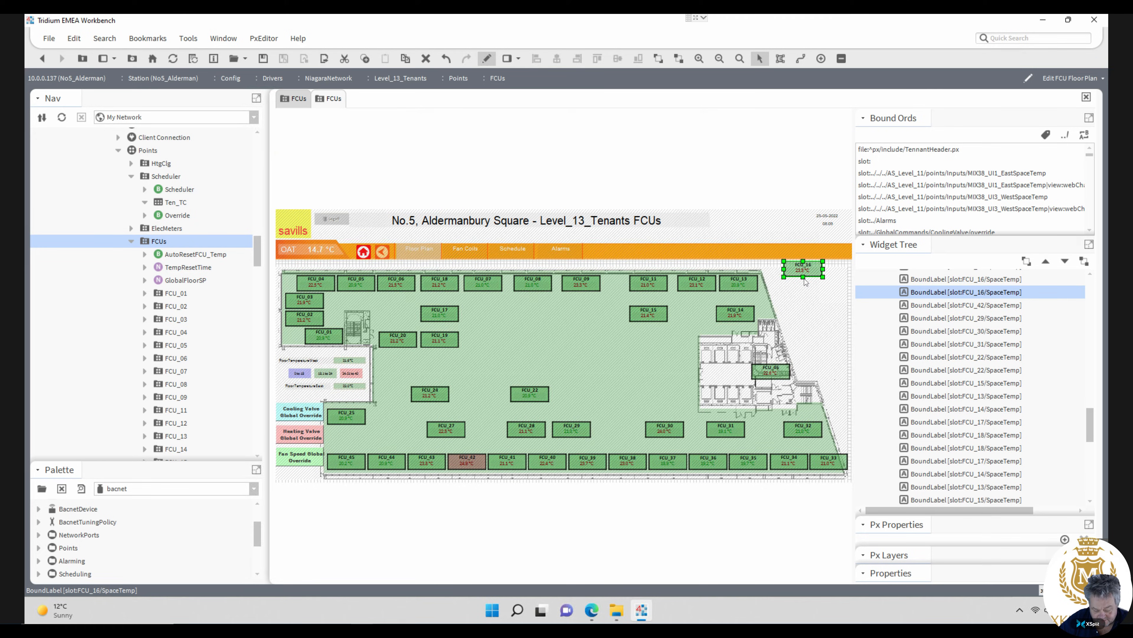
pyautogui.click(42, 58)
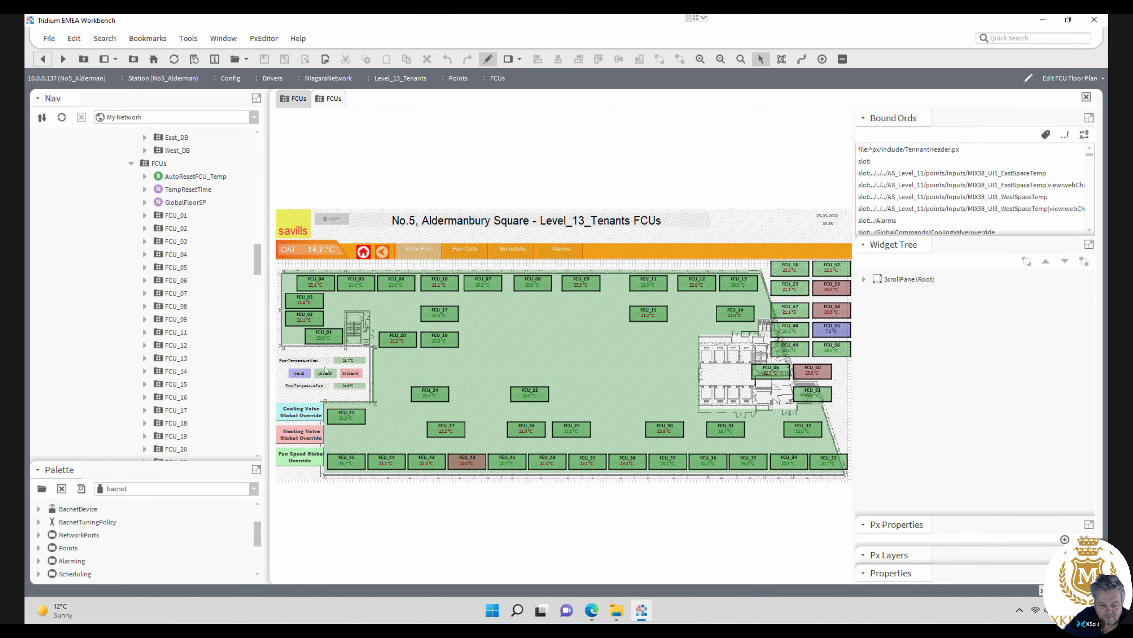
# - Set the Floor Temperature West value label's Bound Label Binding ord to slot:../../../AS_Level_13/points/Inputs/MIX38_UI3_WestSpaceTemp
pyautogui.click(350, 360)
pyautogui.doubleClick(350, 360)
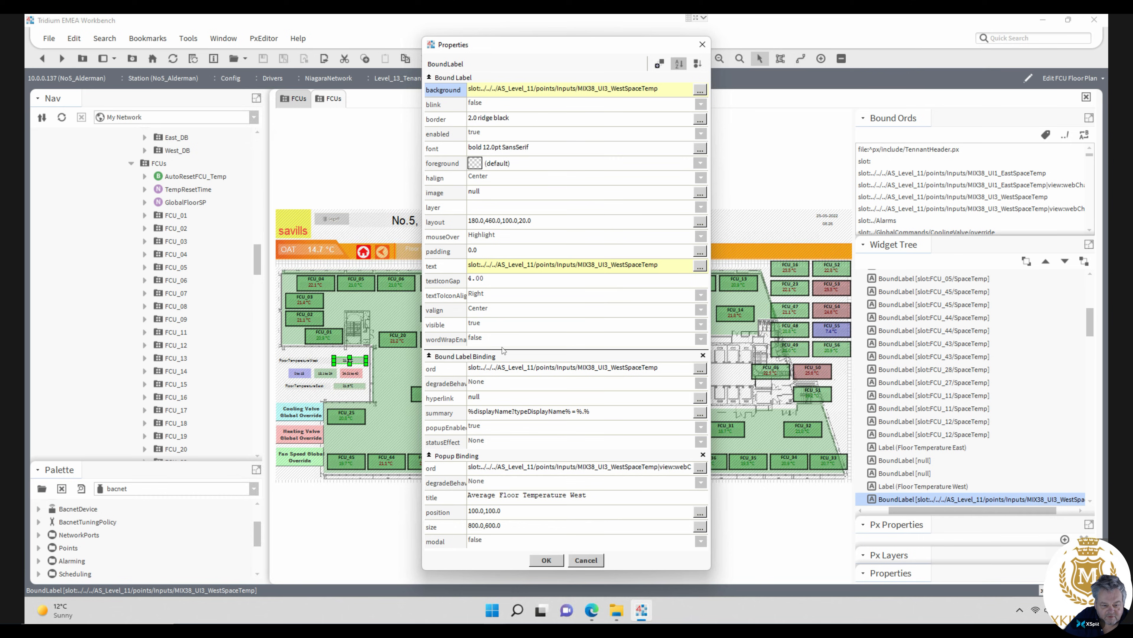
pyautogui.click(526, 270)
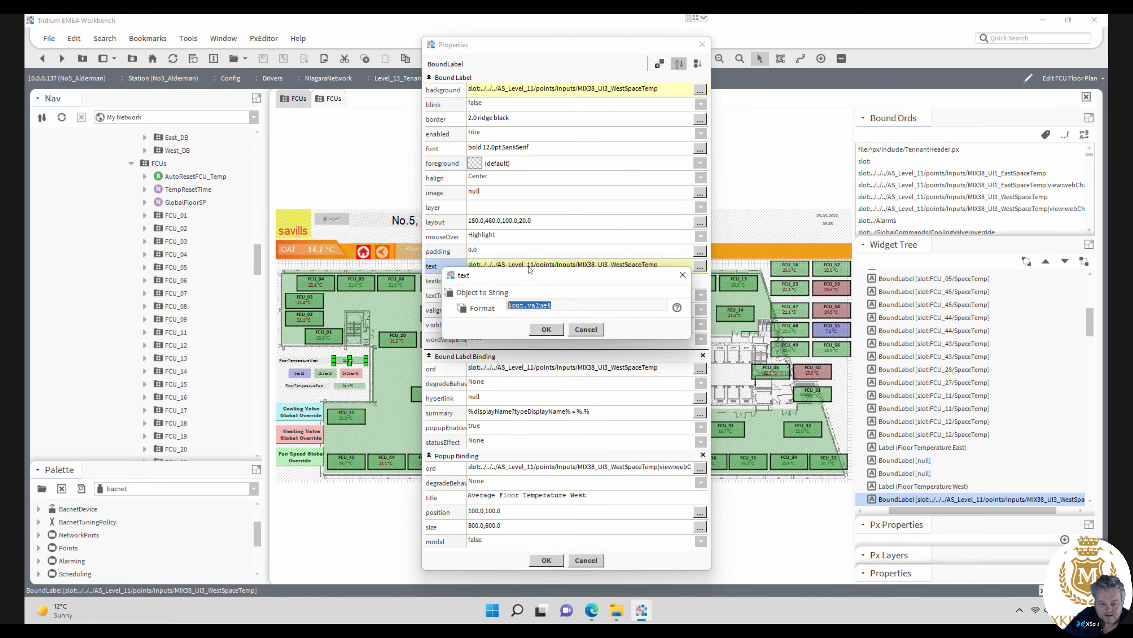
pyautogui.click(587, 329)
pyautogui.click(536, 373)
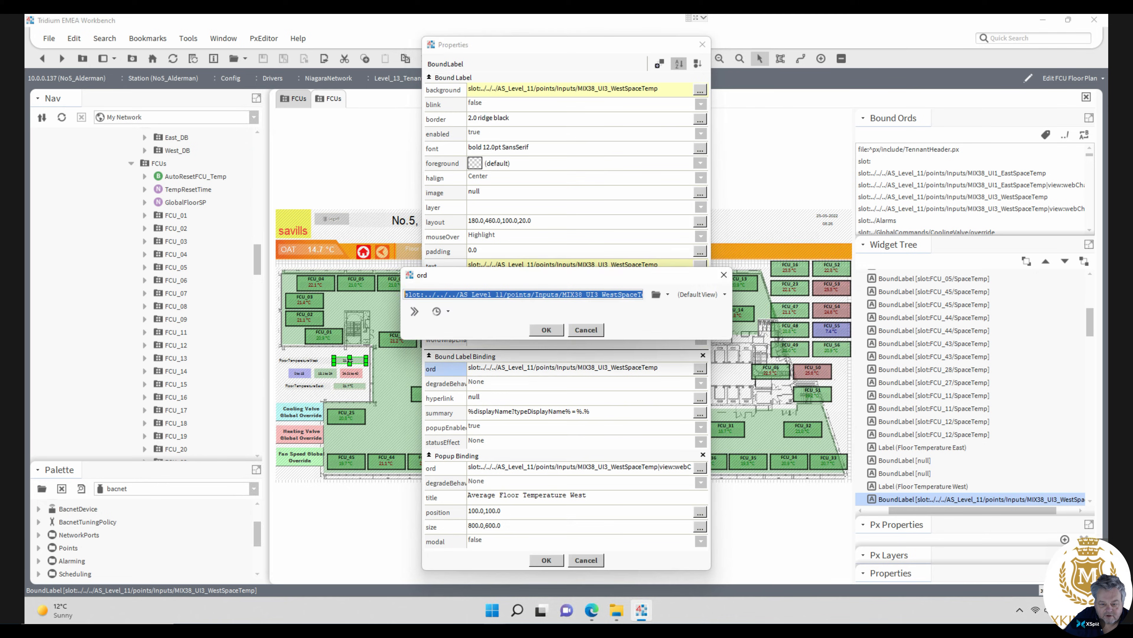
pyautogui.click(502, 295)
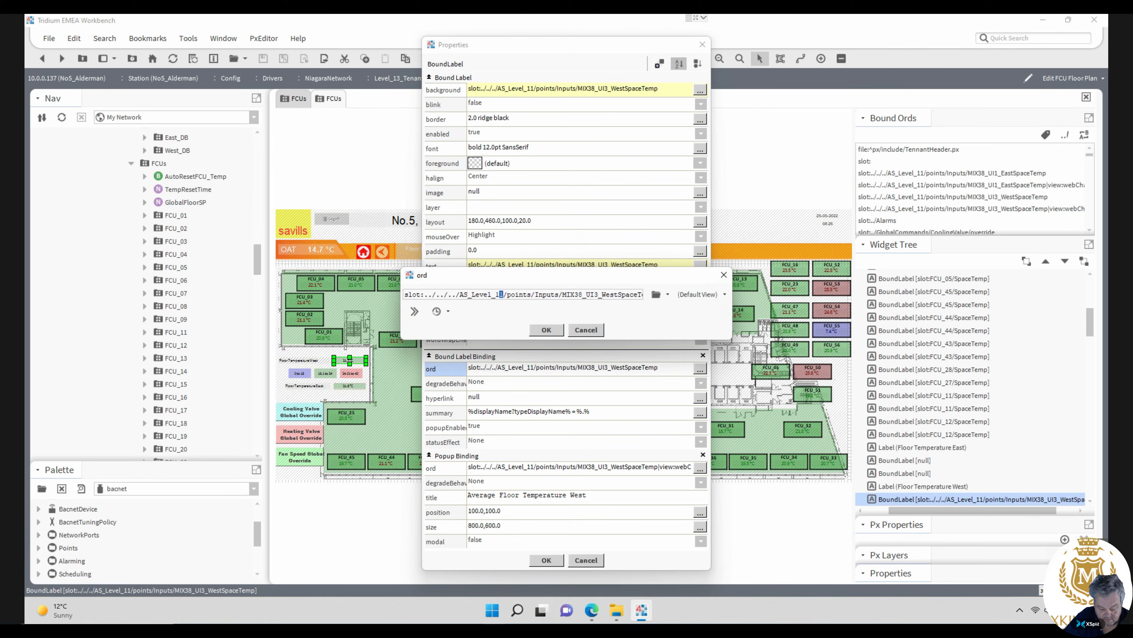
pyautogui.write('3')
pyautogui.click(546, 329)
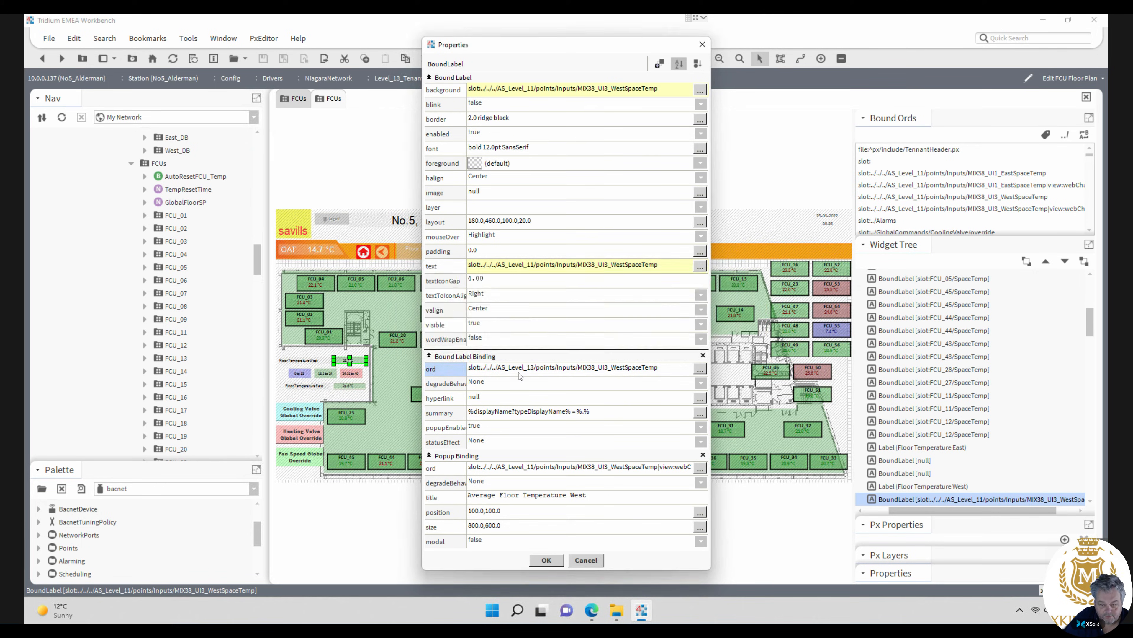
# - Point the same label's Popup Binding ord to AS_Level_13 with the Chart view, apply its properties, and leave edit mode
pyautogui.doubleClick(525, 467)
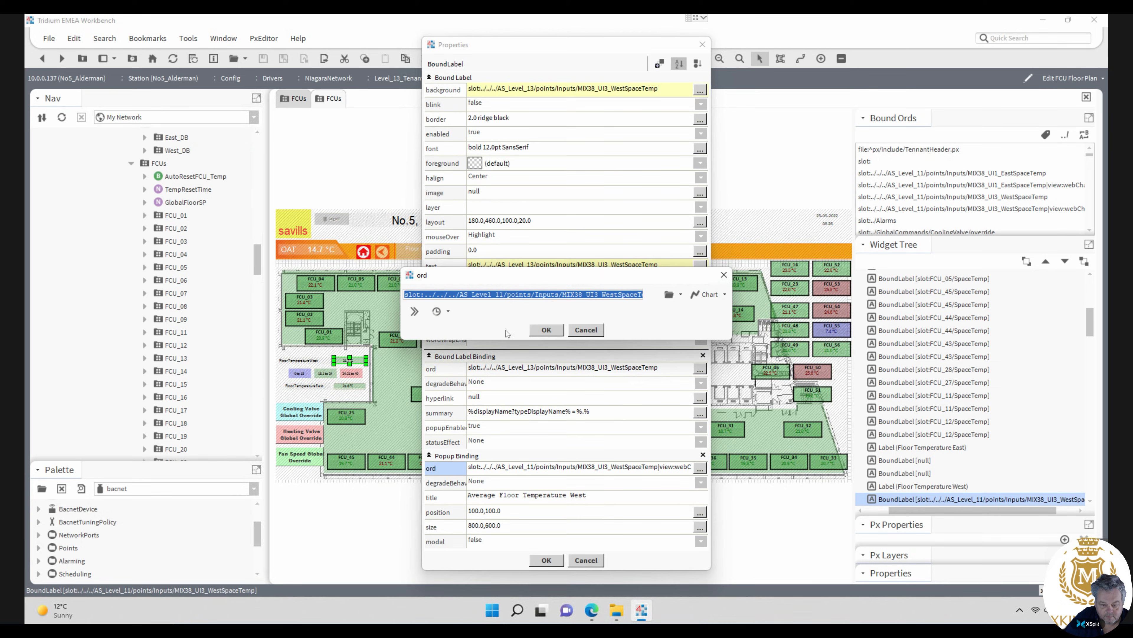
pyautogui.click(498, 295)
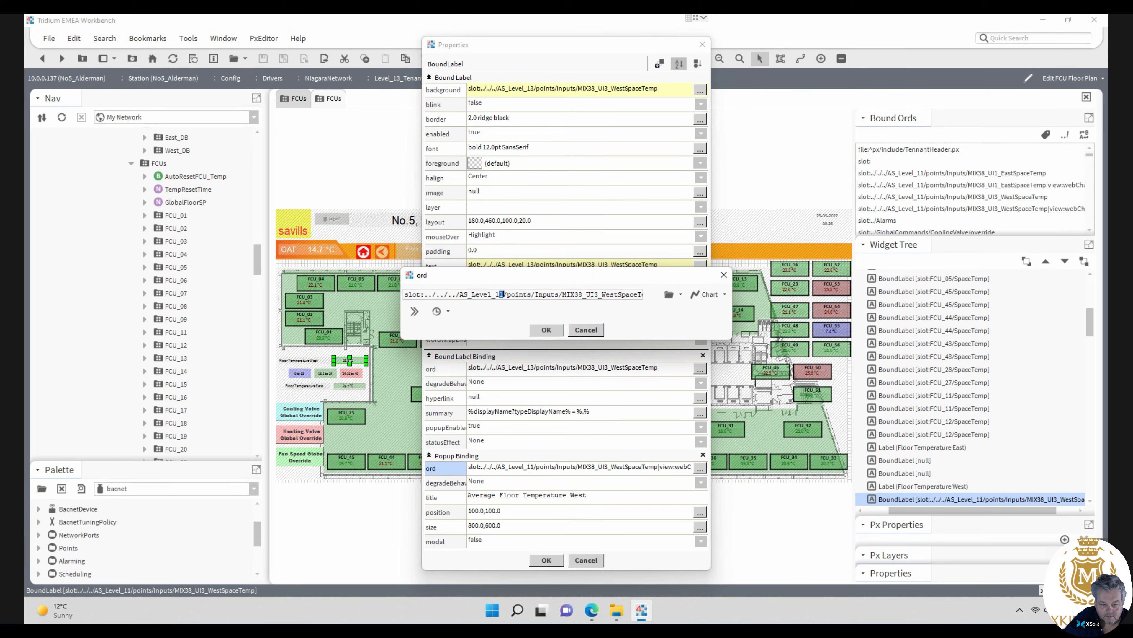
pyautogui.write('3')
pyautogui.press('Return')
pyautogui.click(546, 559)
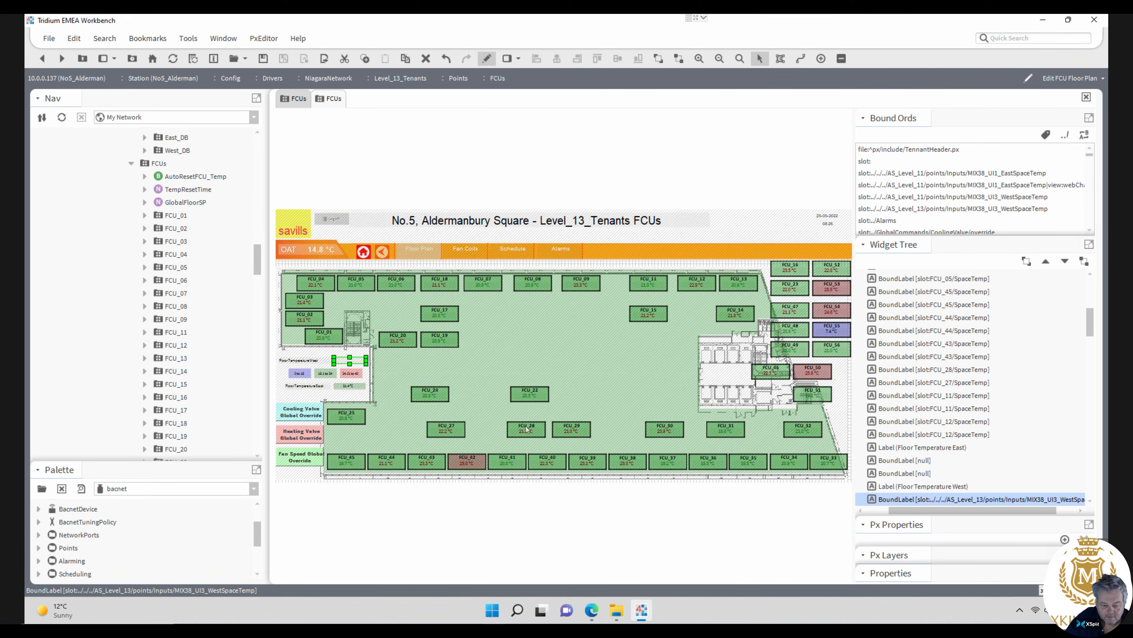
pyautogui.click(487, 58)
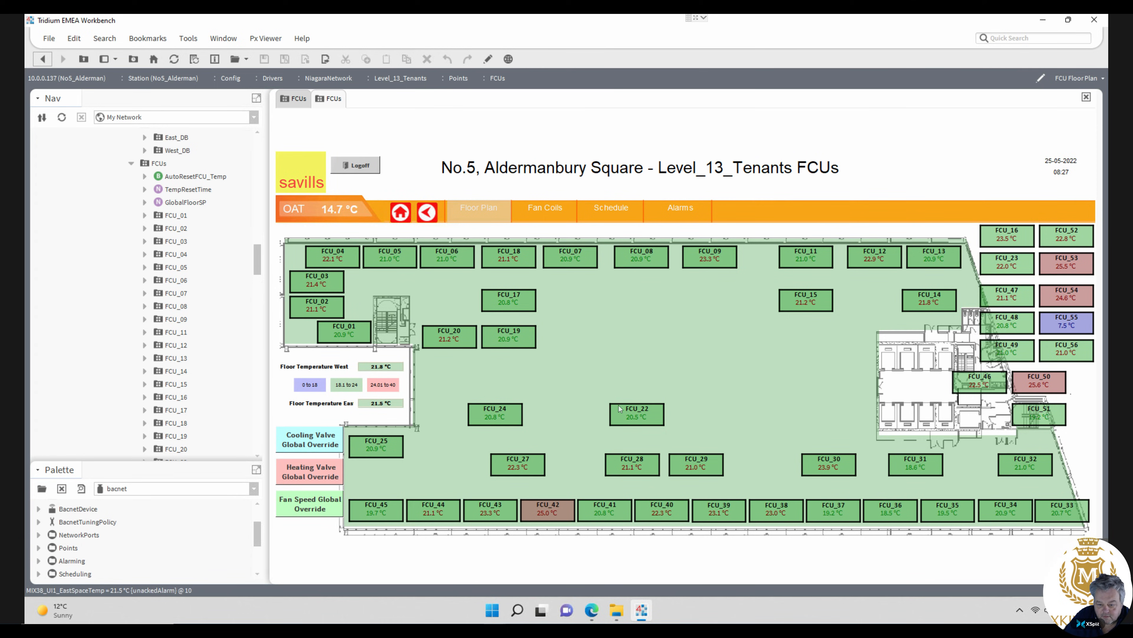
# - Re-enter edit mode and set the west floor polygon's Value Binding ord to slot:../../../AS_Level_13/points/Inputs/MIX38_UI3_WestSpaceTemp
pyautogui.click(487, 58)
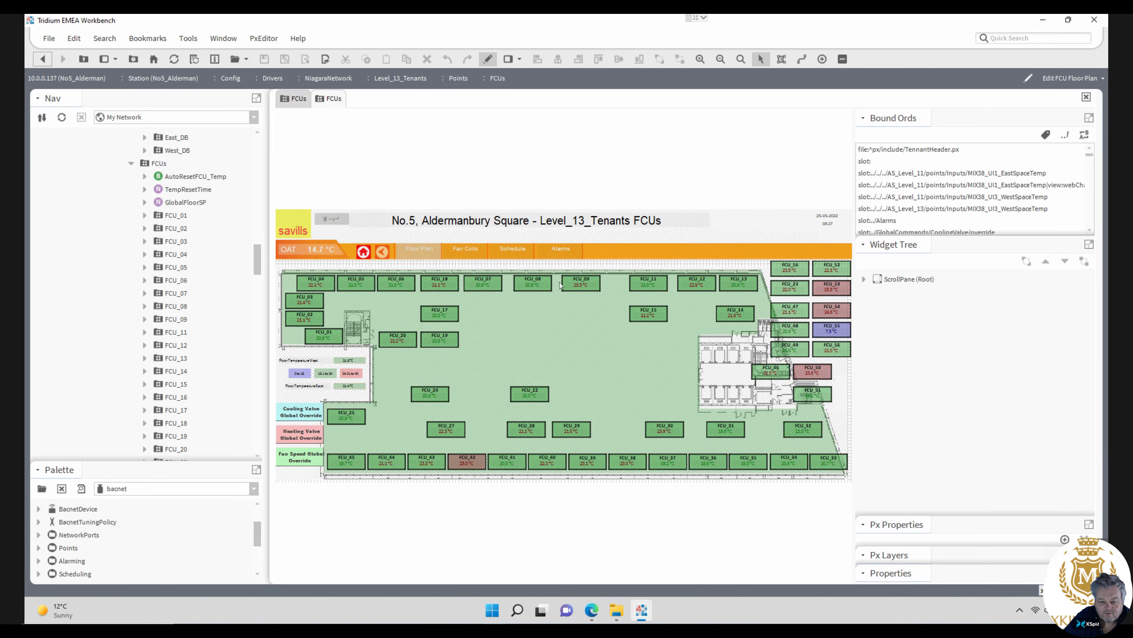
pyautogui.click(537, 319)
pyautogui.doubleClick(537, 318)
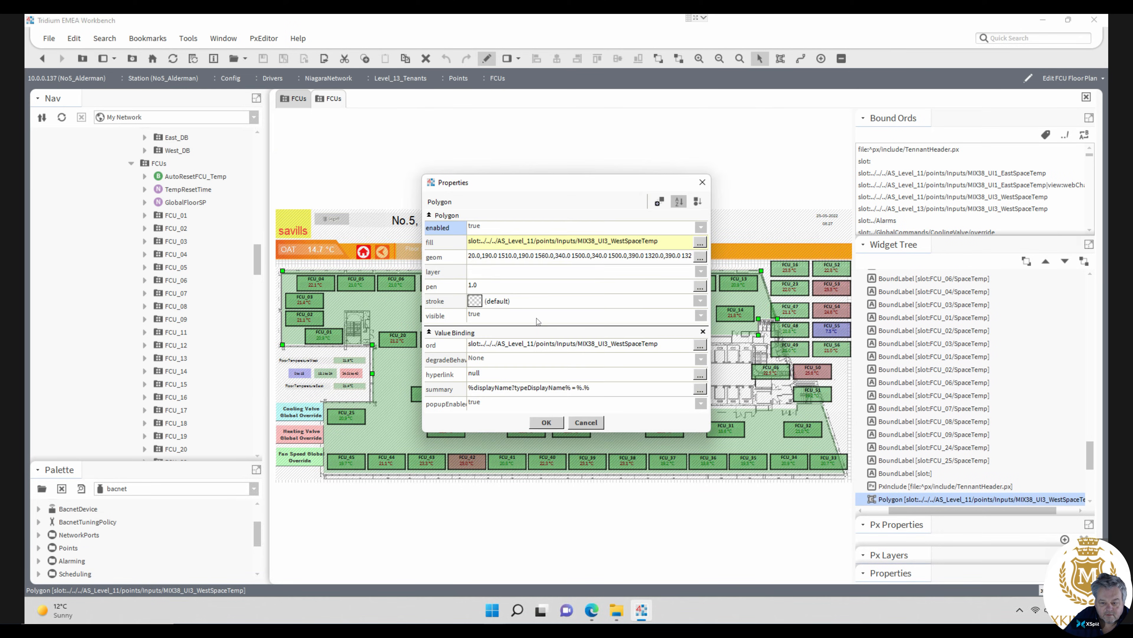
pyautogui.doubleClick(535, 350)
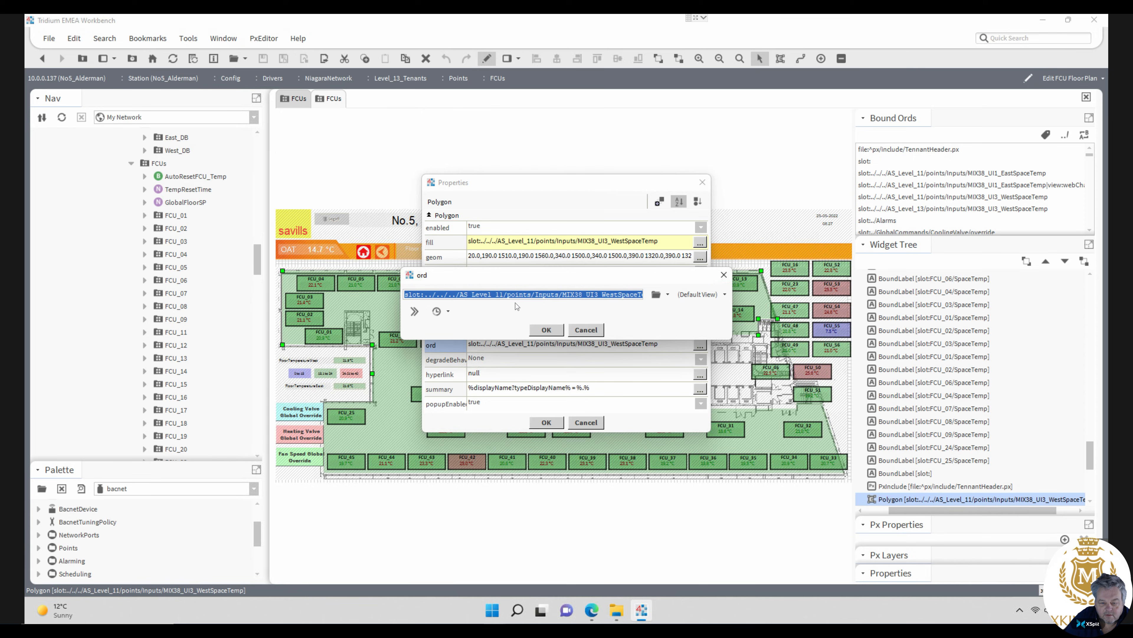
pyautogui.moveTo(498, 294); pyautogui.dragTo(502, 295)
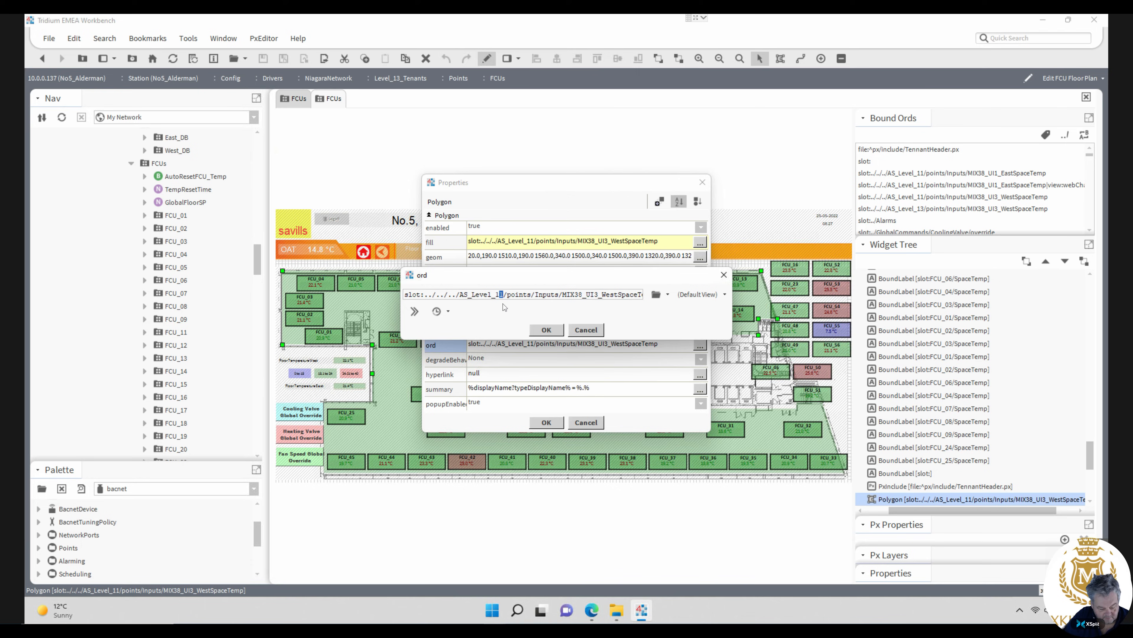
pyautogui.write('3')
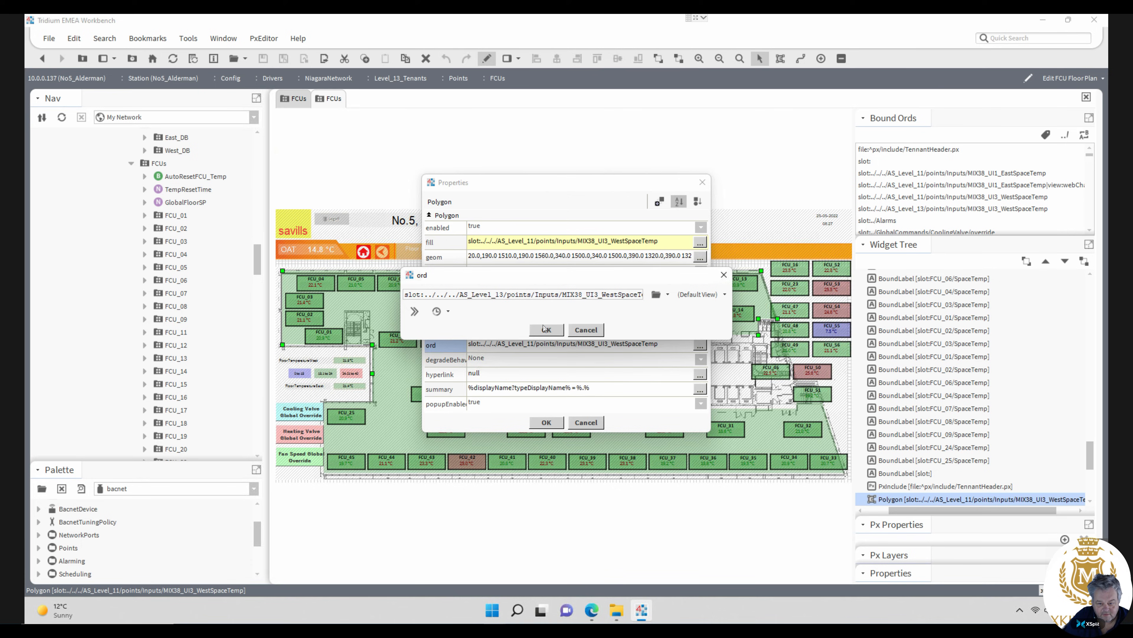
pyautogui.click(544, 328)
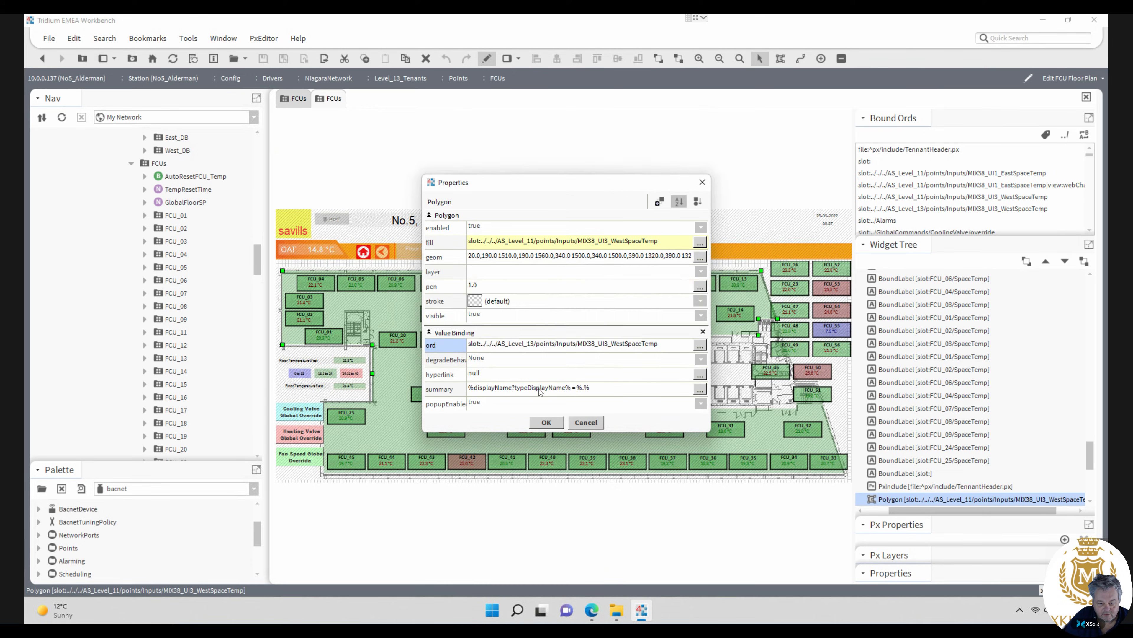
pyautogui.click(547, 422)
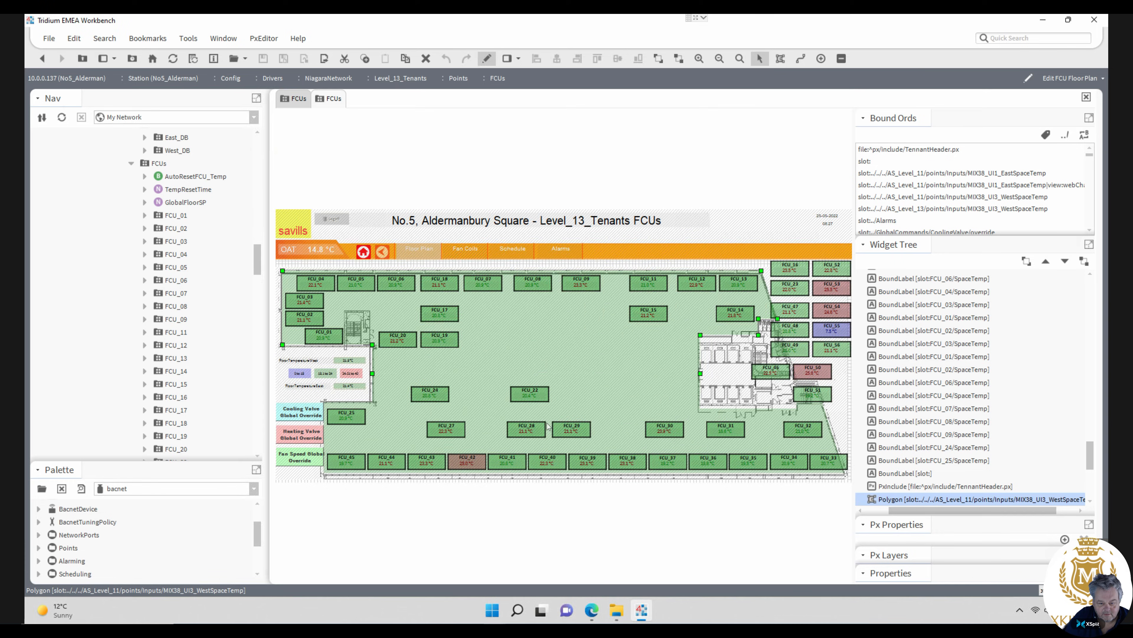
# - Set the east floor polygon's Value Binding ord to slot:../../../AS_Level_13/points/Inputs/MIX38_UI1_EastSpaceTemp and apply its properties
pyautogui.doubleClick(568, 402)
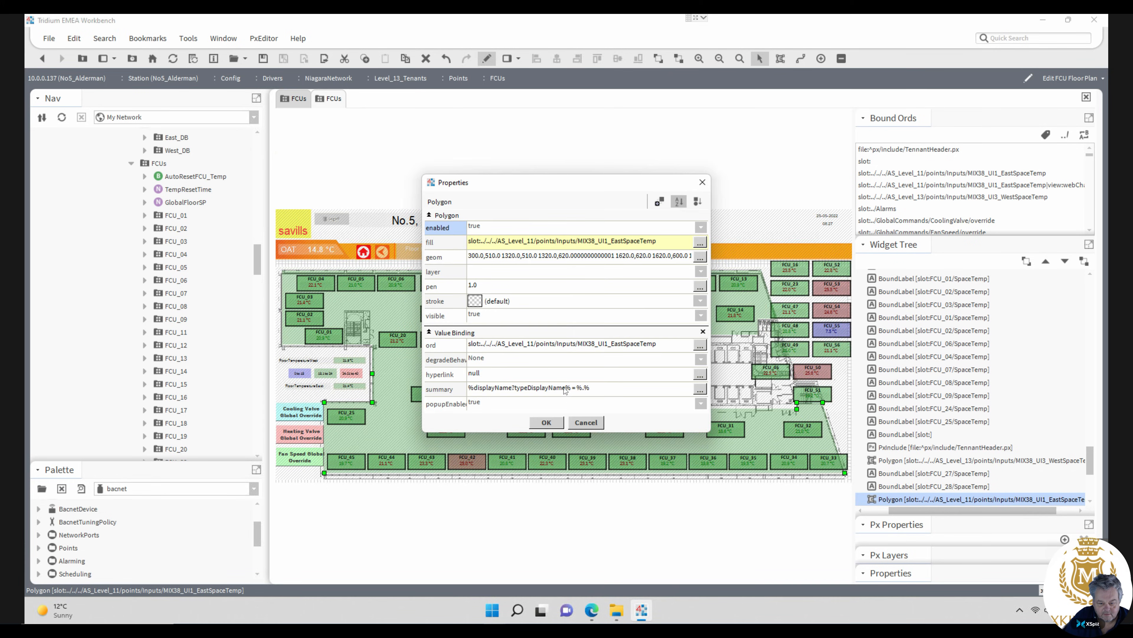
pyautogui.click(528, 343)
pyautogui.click(500, 295)
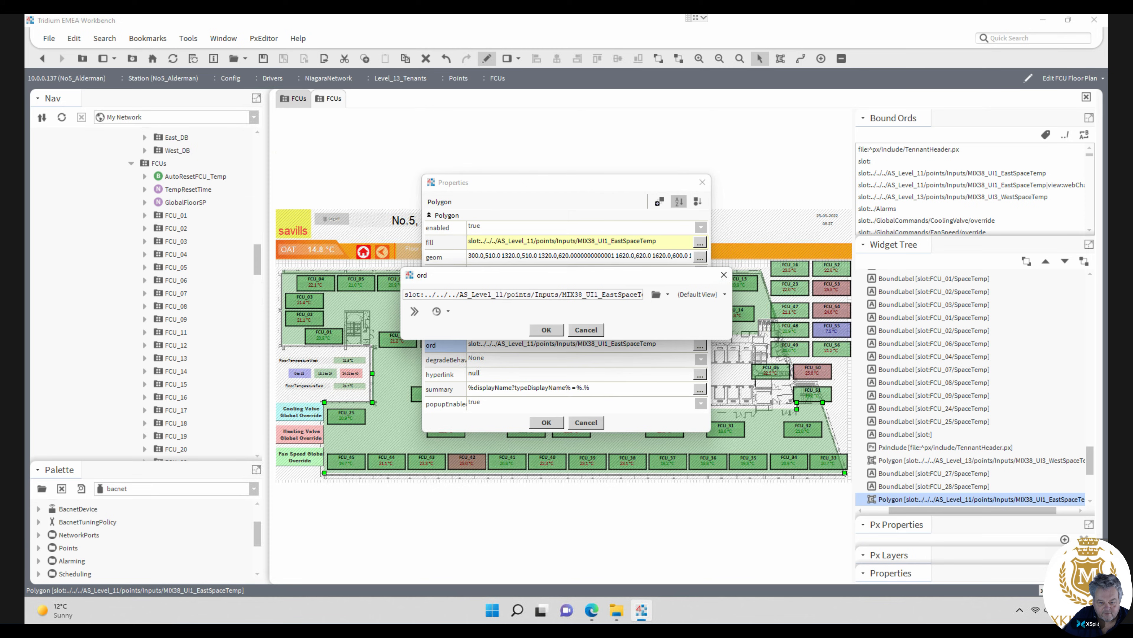
pyautogui.write('3')
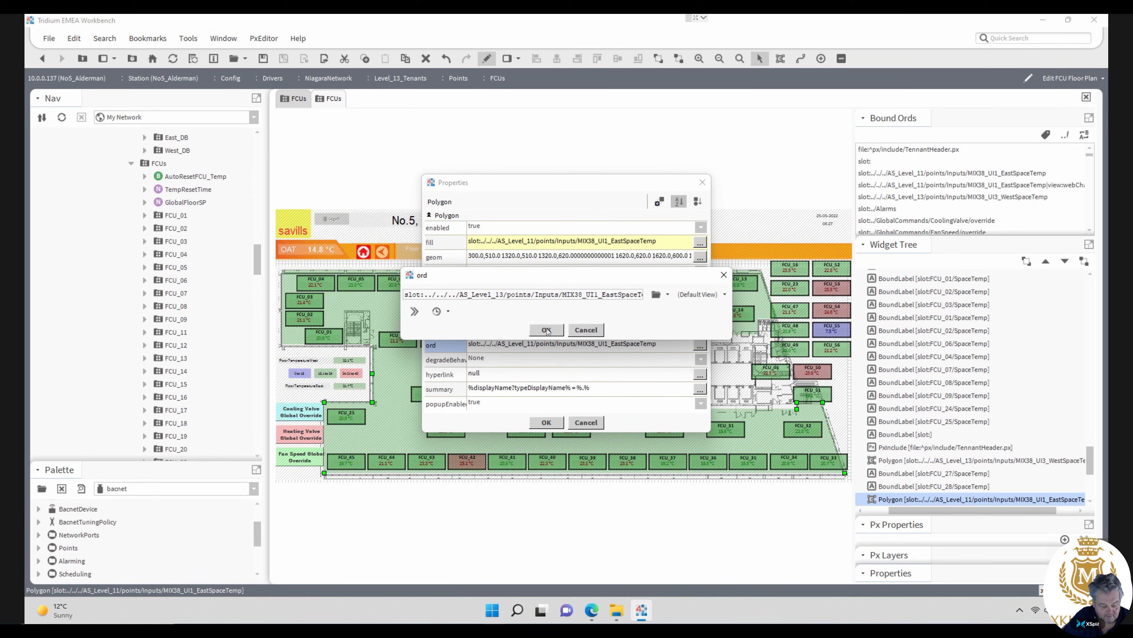
pyautogui.click(545, 330)
pyautogui.click(546, 422)
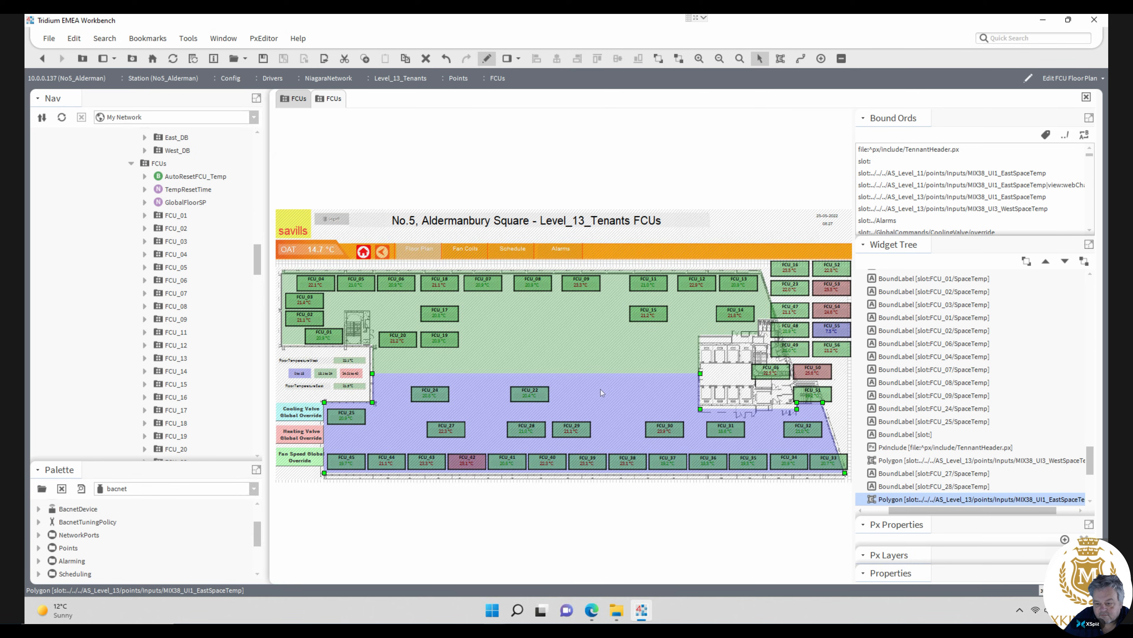
# - Move the FCU_50 and FCU_51 labels together into the outer column beneath FCU_56
pyautogui.click(810, 393)
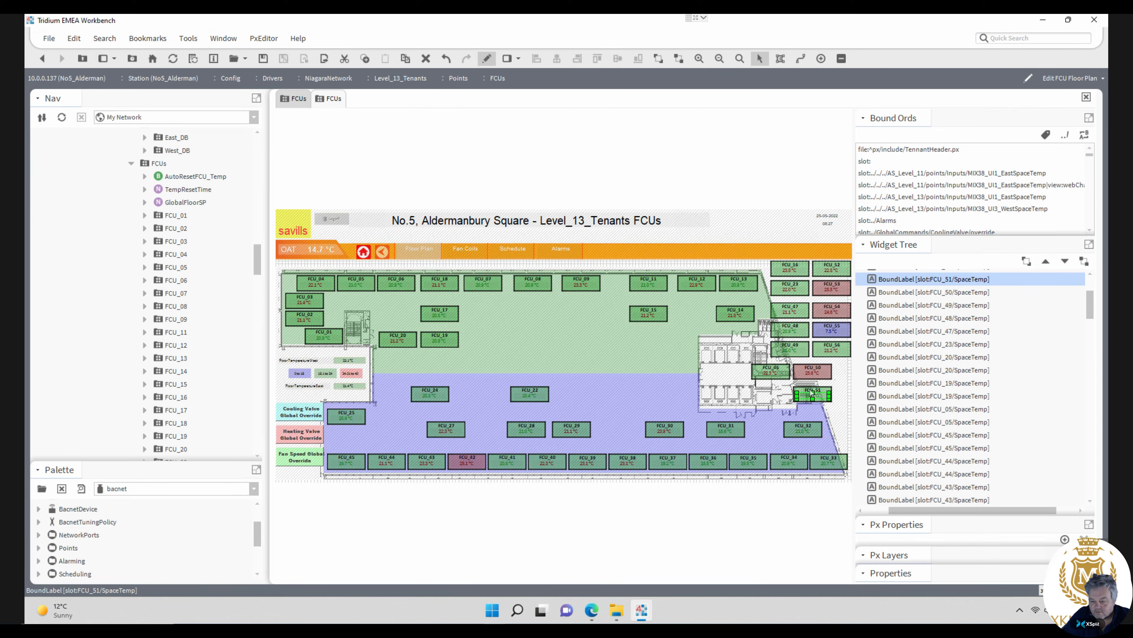
pyautogui.keyDown('shift'); pyautogui.click(809, 368); pyautogui.keyUp('shift')
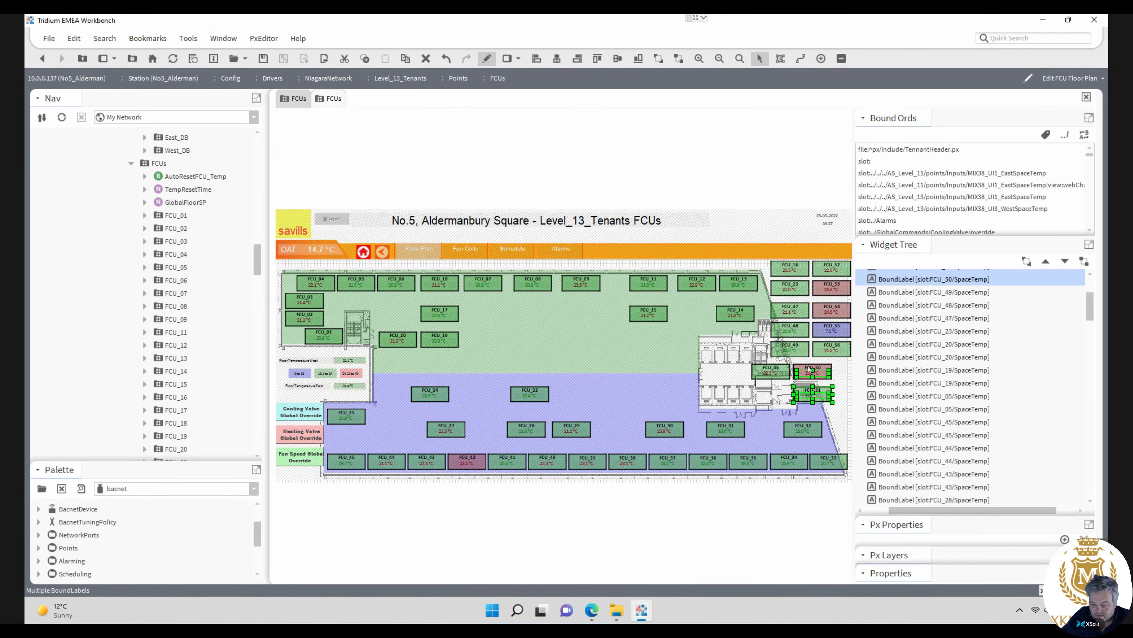
pyautogui.moveTo(822, 363); pyautogui.dragTo(827, 361)
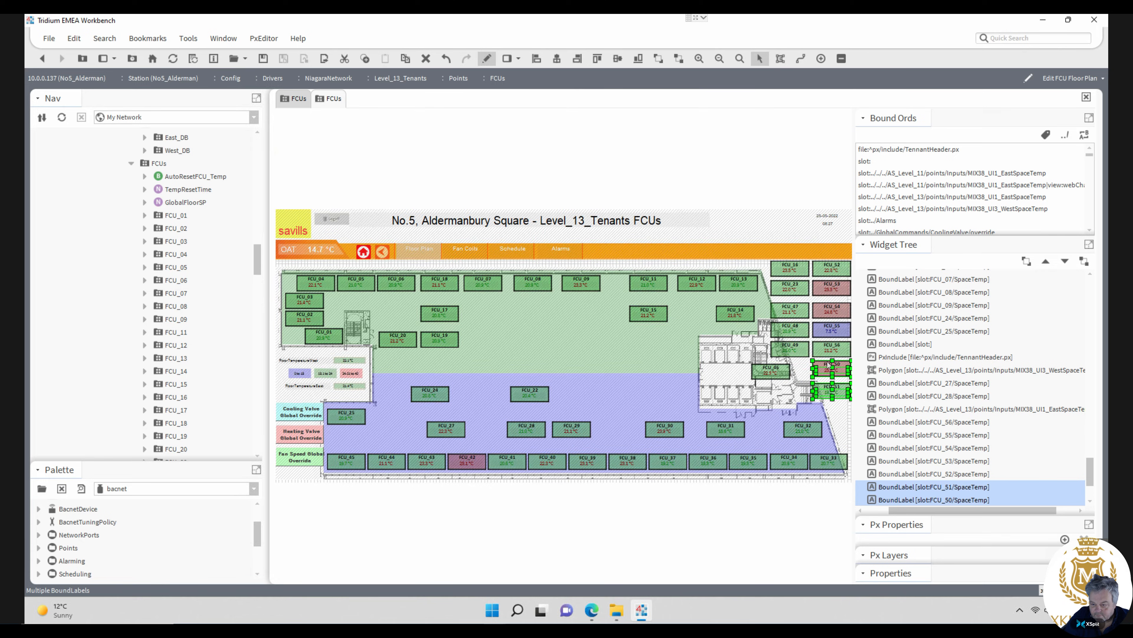
# - Shift both FCU_51 labels slightly upward towards FCU_50 to even the column spacing, and return to viewing the floor plan
pyautogui.click(832, 394)
pyautogui.keyDown('shift'); pyautogui.click(833, 391); pyautogui.keyUp('shift')
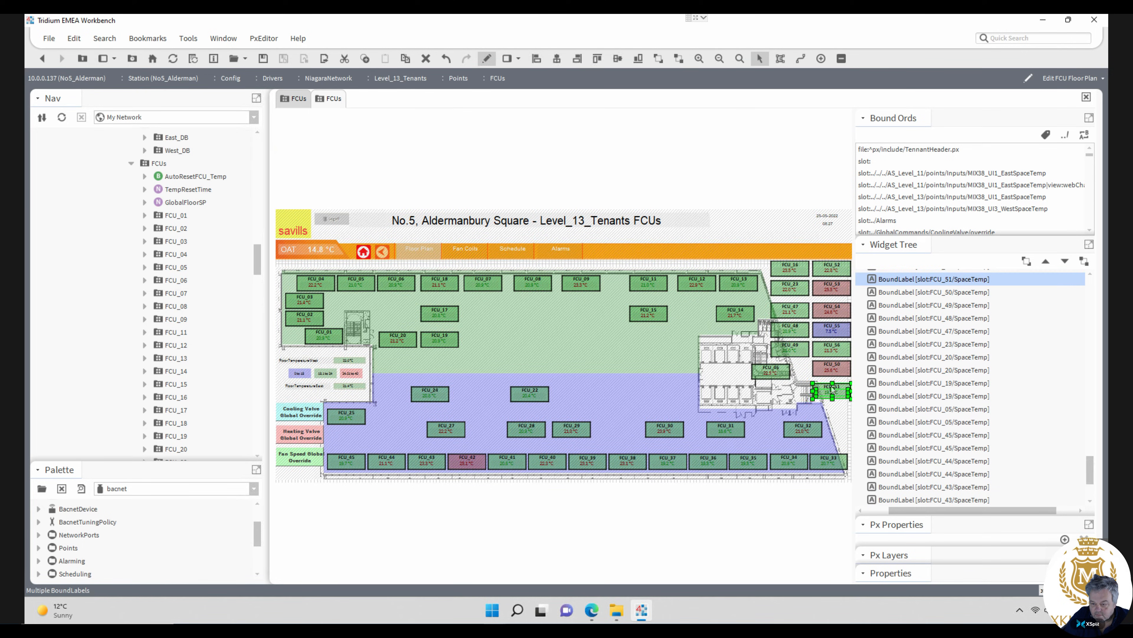
pyautogui.moveTo(833, 390); pyautogui.dragTo(831, 386)
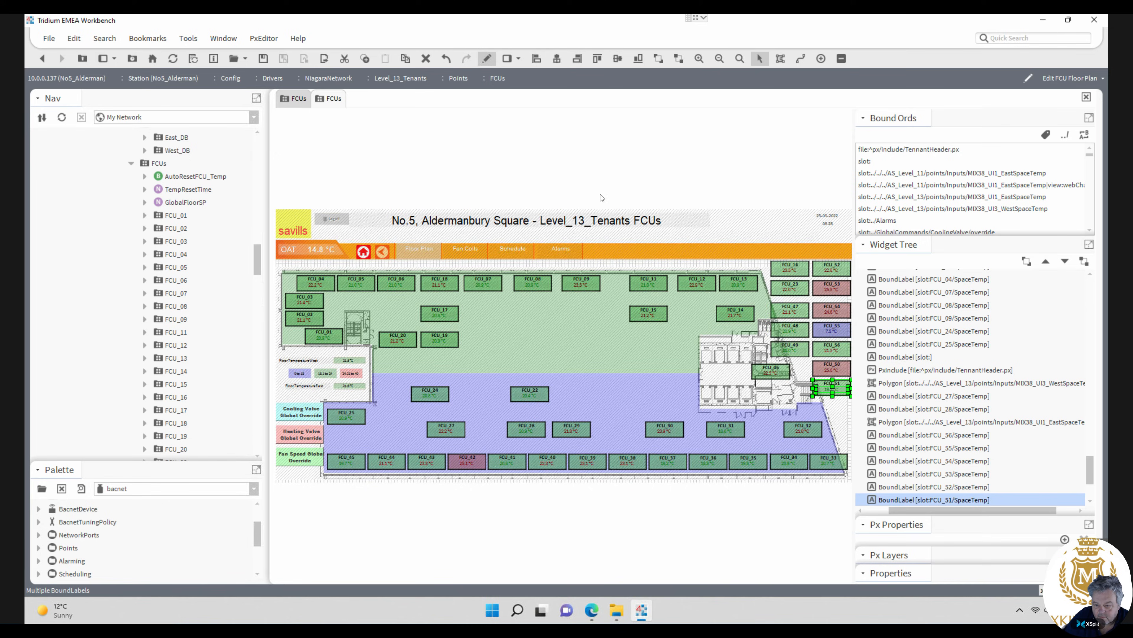
pyautogui.click(487, 59)
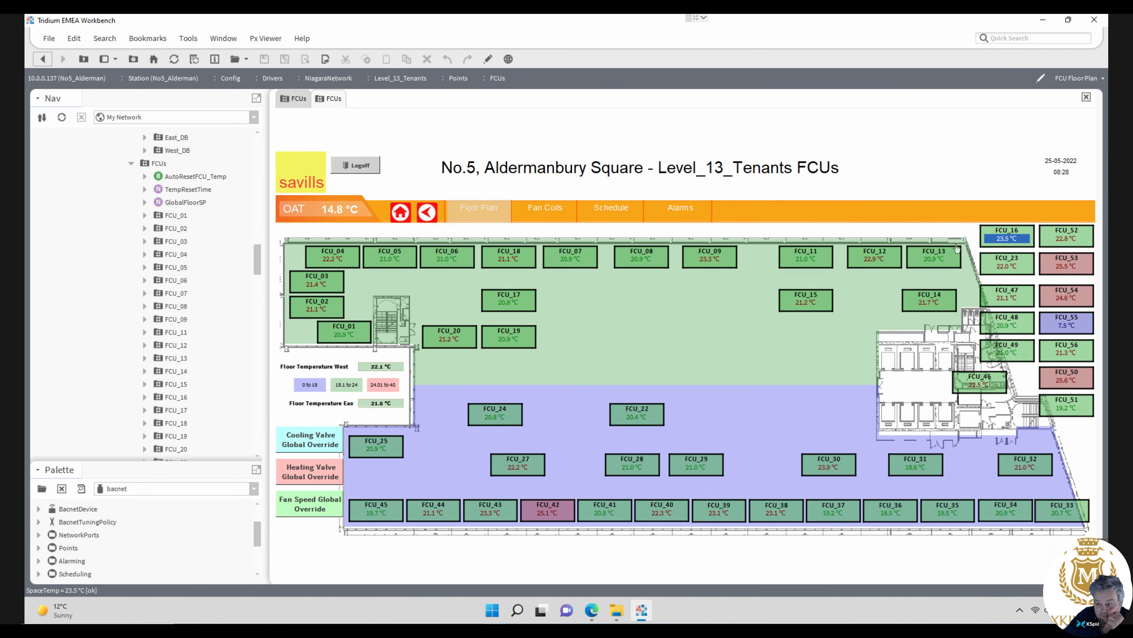
# - Examine the All FCUs table, open the FCU_01 graphic from its folder, and return to compare its table values
pyautogui.click(545, 210)
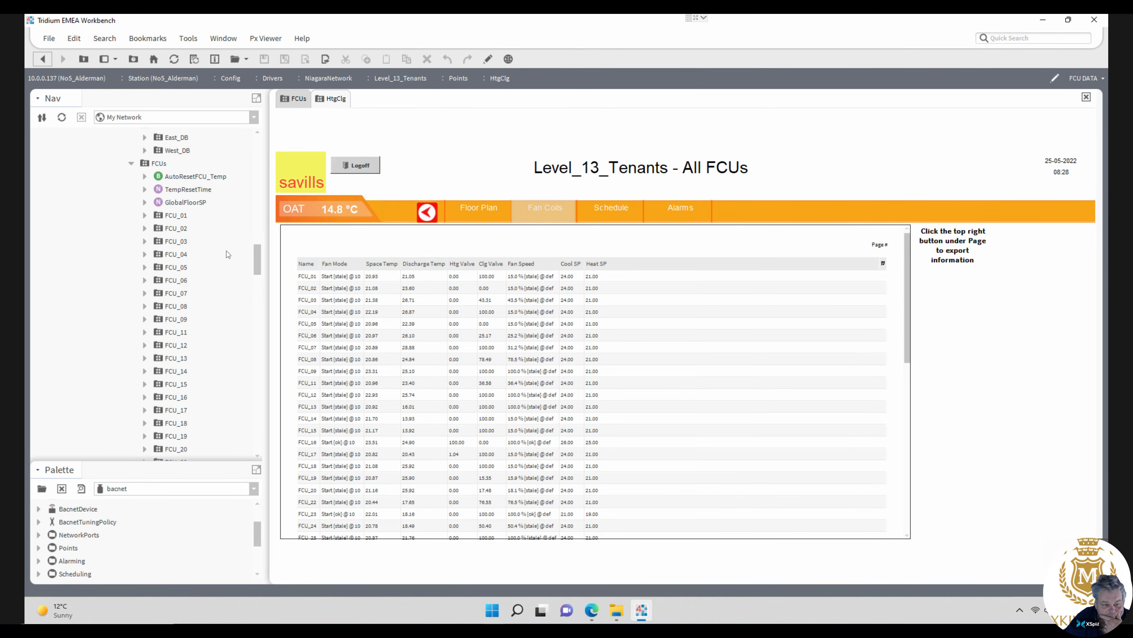
pyautogui.click(145, 216)
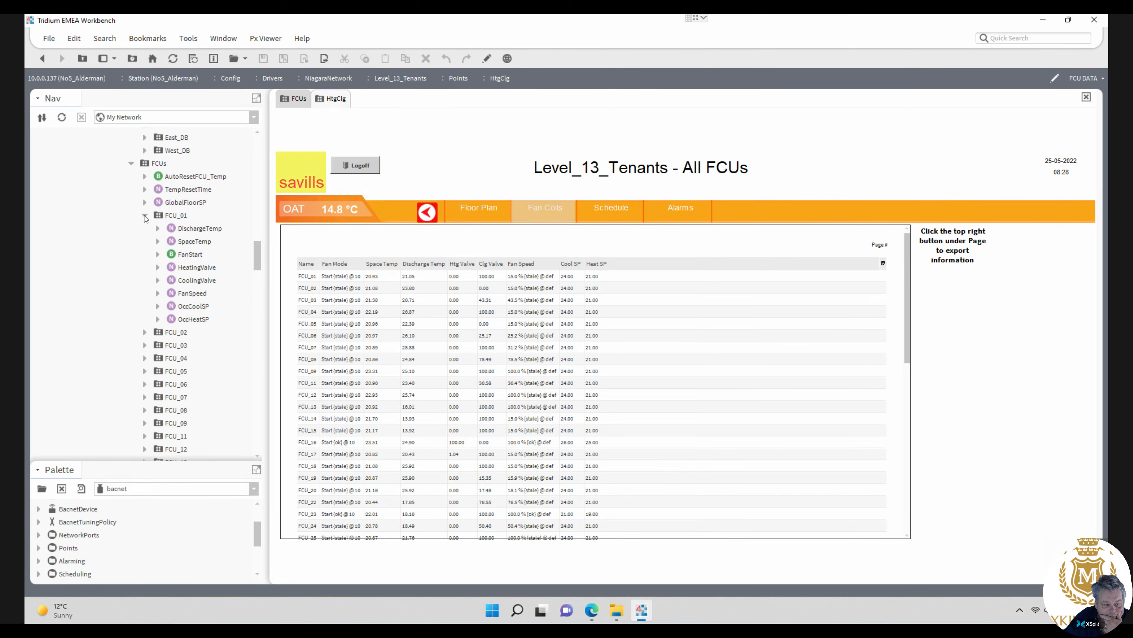
pyautogui.doubleClick(177, 215)
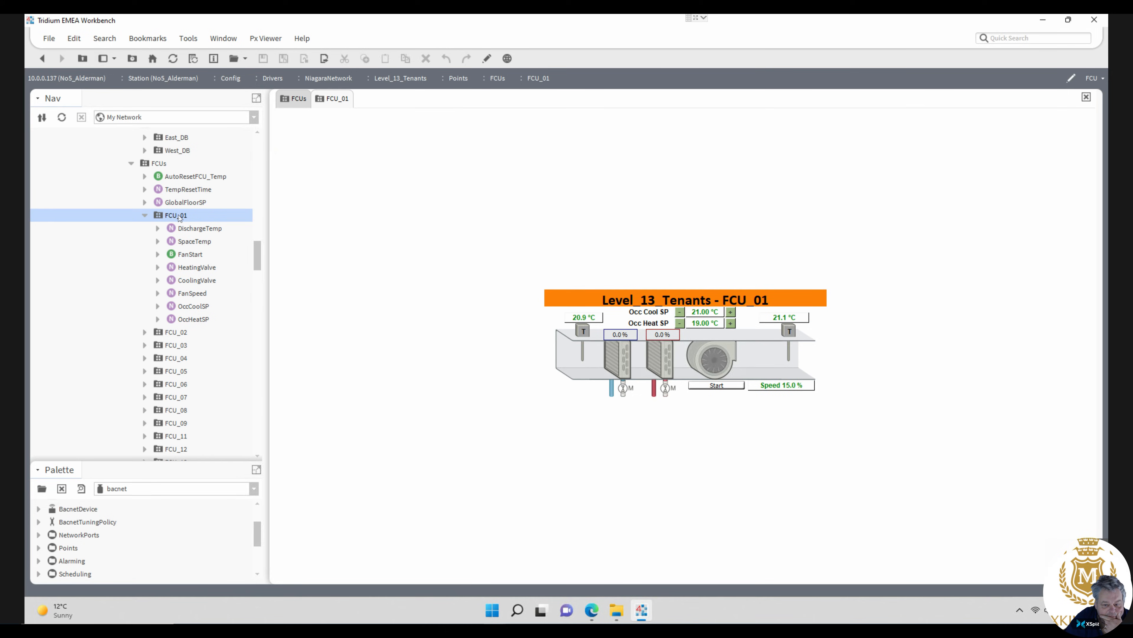
pyautogui.click(43, 59)
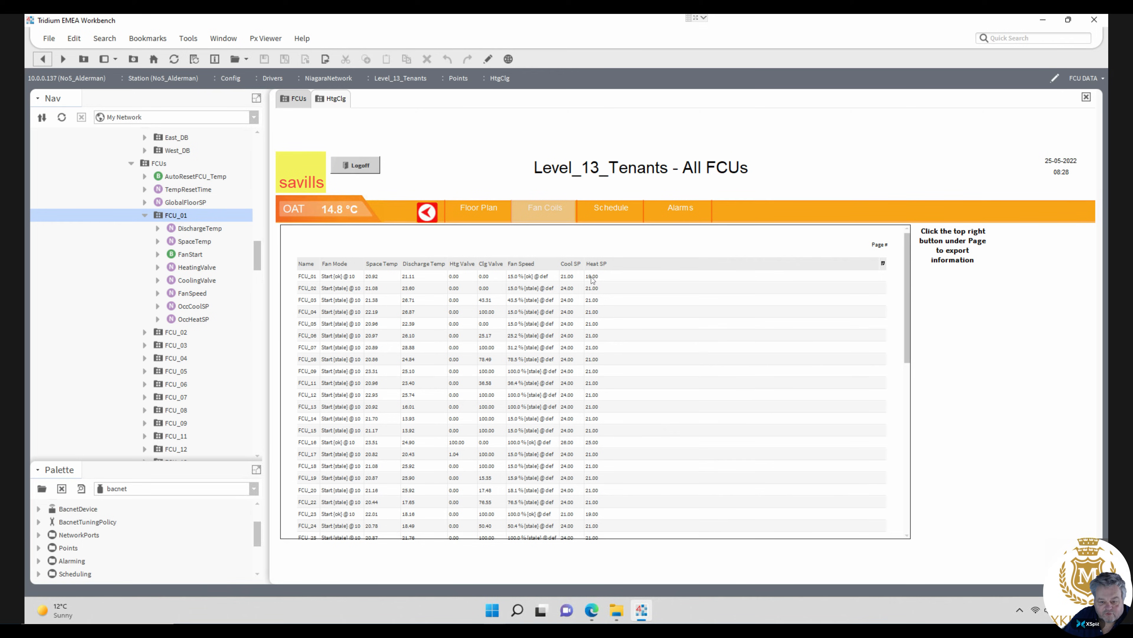
# - Return to the Level_13_Tenants floor plan and open the Fan Coil Information popup for FCU_55
pyautogui.click(479, 211)
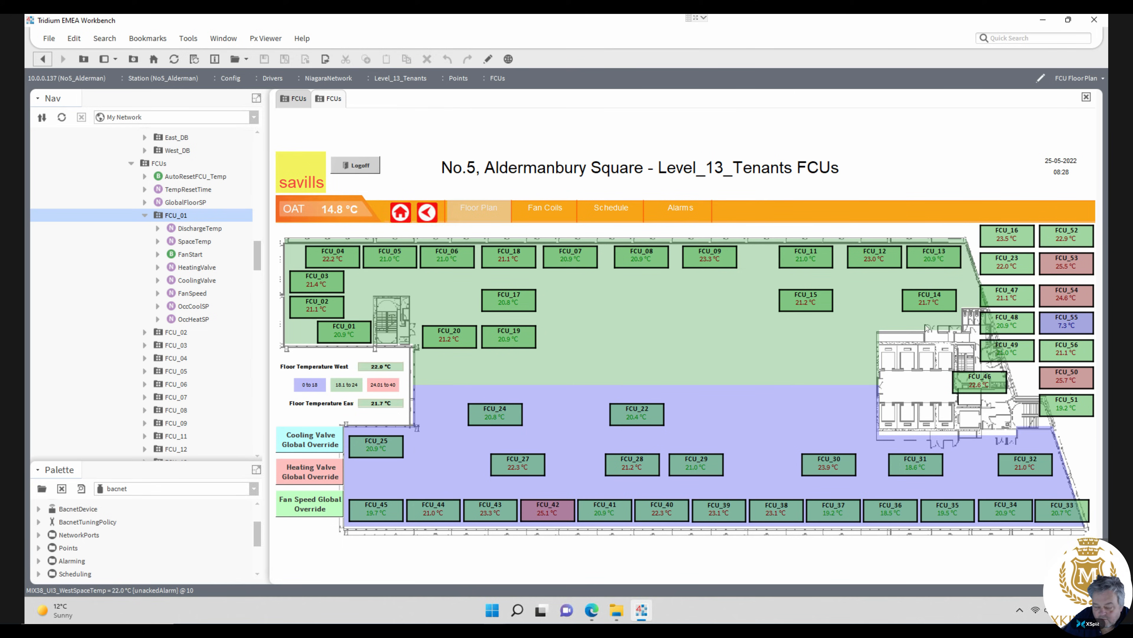
pyautogui.click(1066, 320)
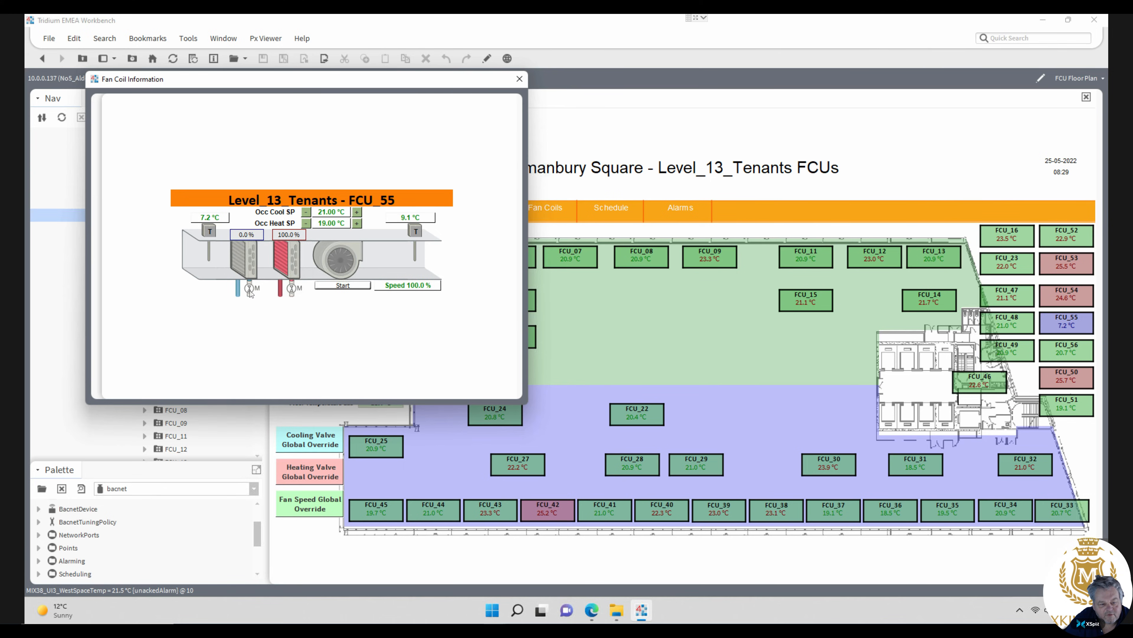
# - Apply an emergency override of 100% to FCU_55's cooling valve and close its Fan Coil Information popup
pyautogui.rightClick(243, 233)
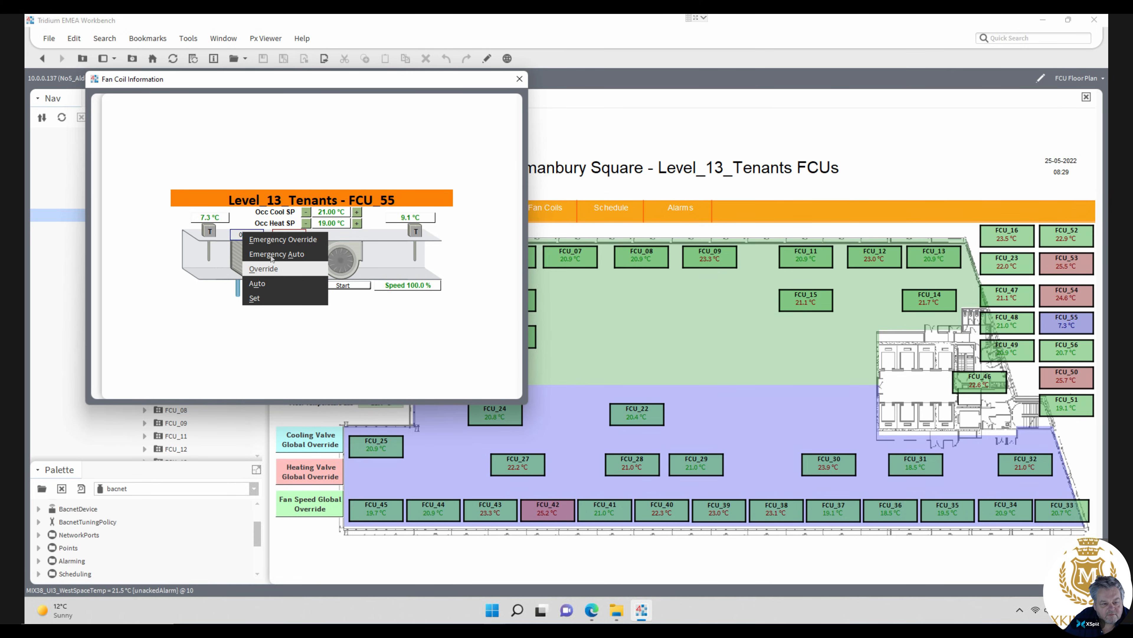
pyautogui.click(272, 241)
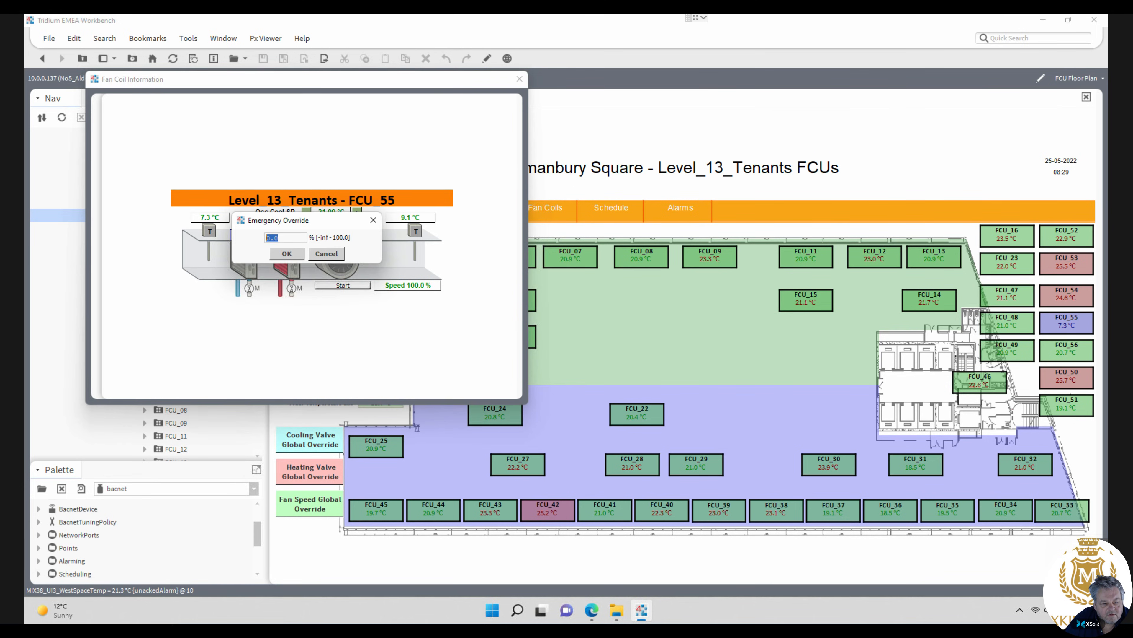
pyautogui.click(287, 253)
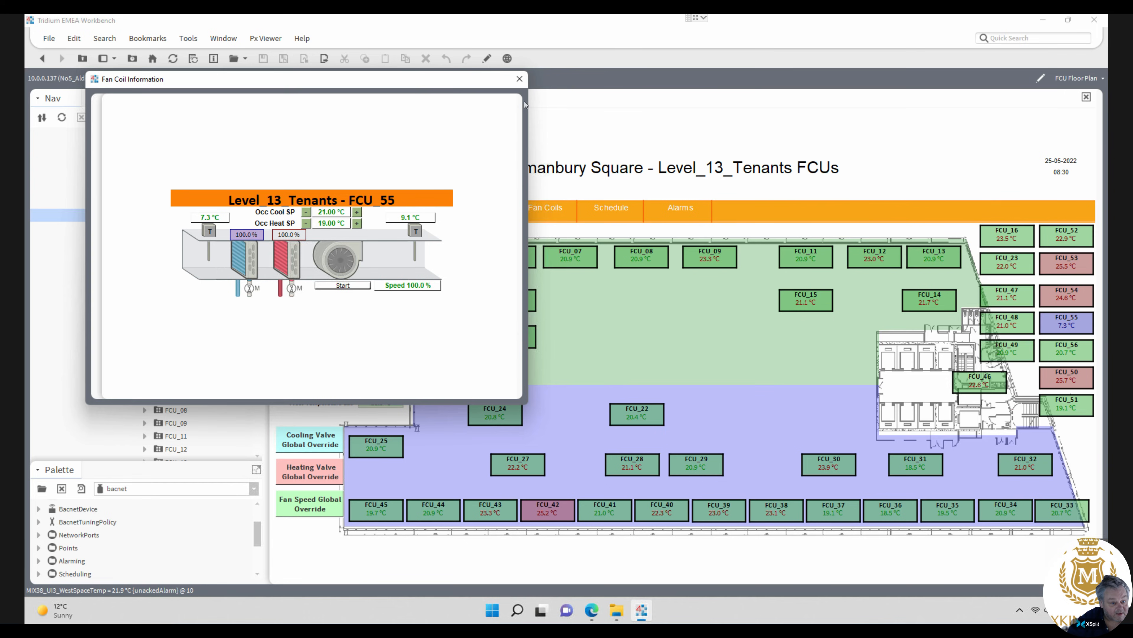
pyautogui.press('Escape')
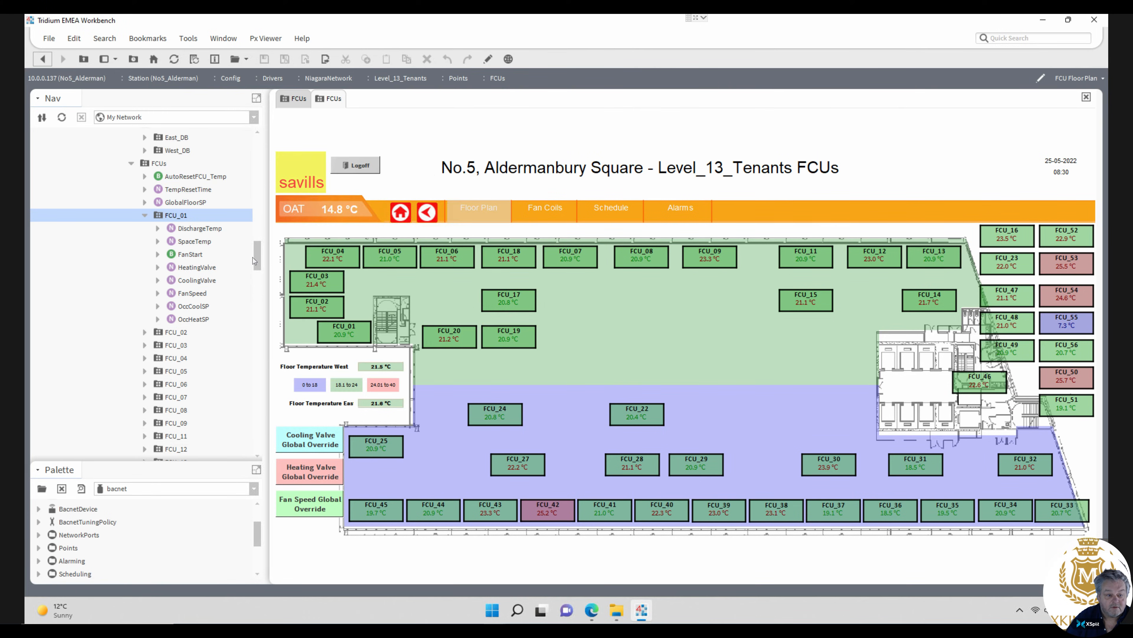
# - Open the Wire Sheet of FCU_55's Points folder under BacnetNetwork in the 10.0.0.126 Level_13_Tenants station
pyautogui.moveTo(260, 259); pyautogui.dragTo(257, 188)
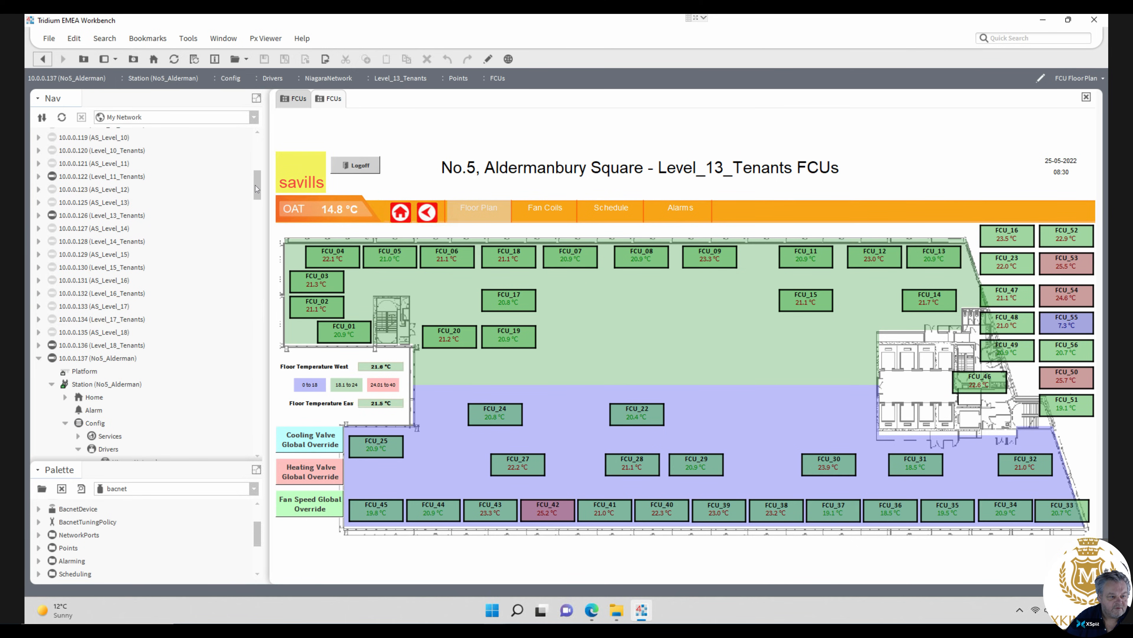
pyautogui.click(38, 216)
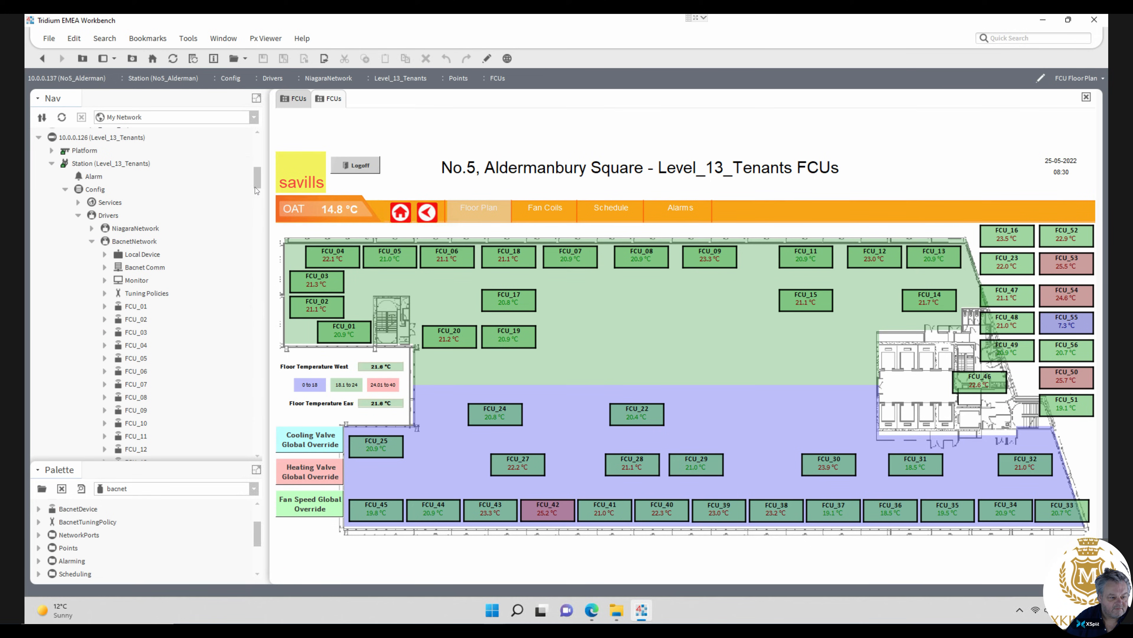
pyautogui.moveTo(259, 184); pyautogui.dragTo(260, 219)
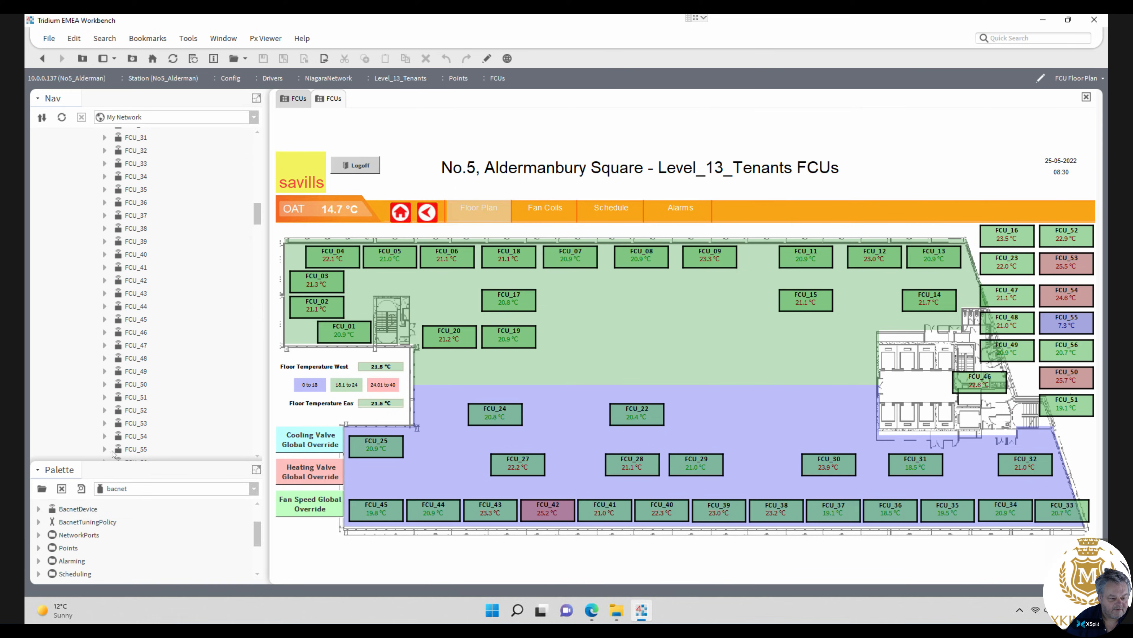
pyautogui.click(104, 449)
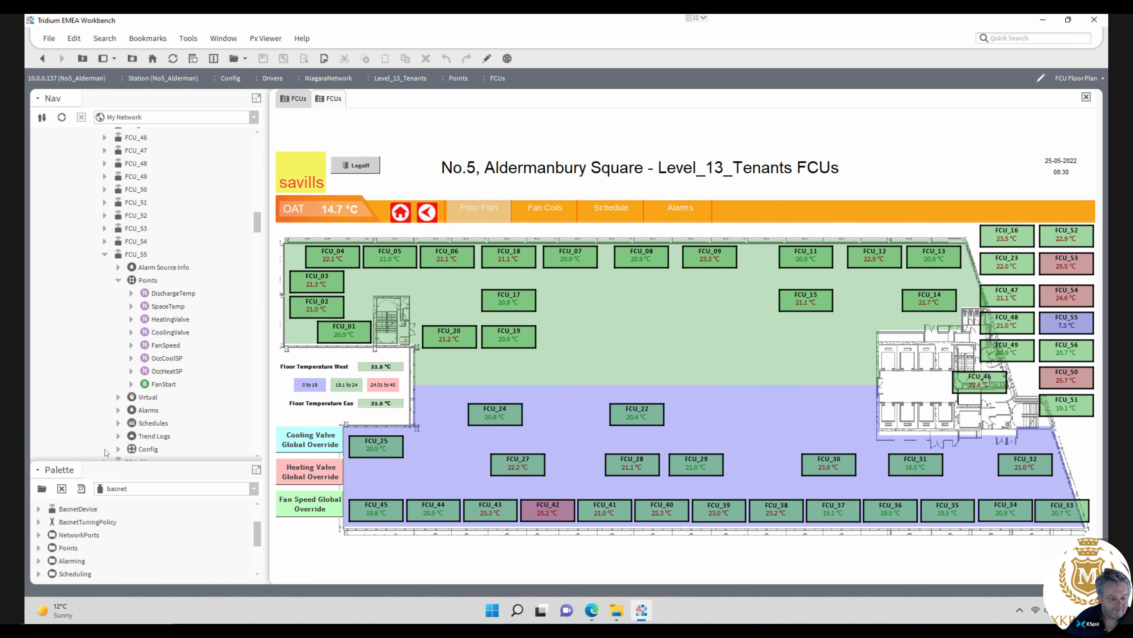
pyautogui.rightClick(148, 281)
pyautogui.moveTo(240, 191)
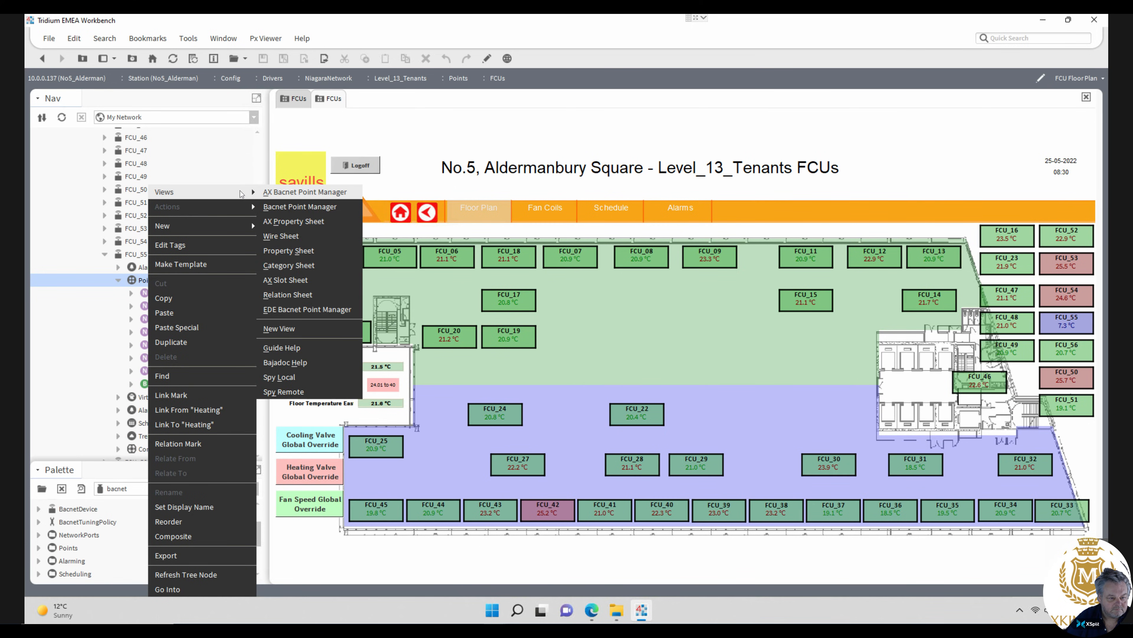
pyautogui.click(289, 235)
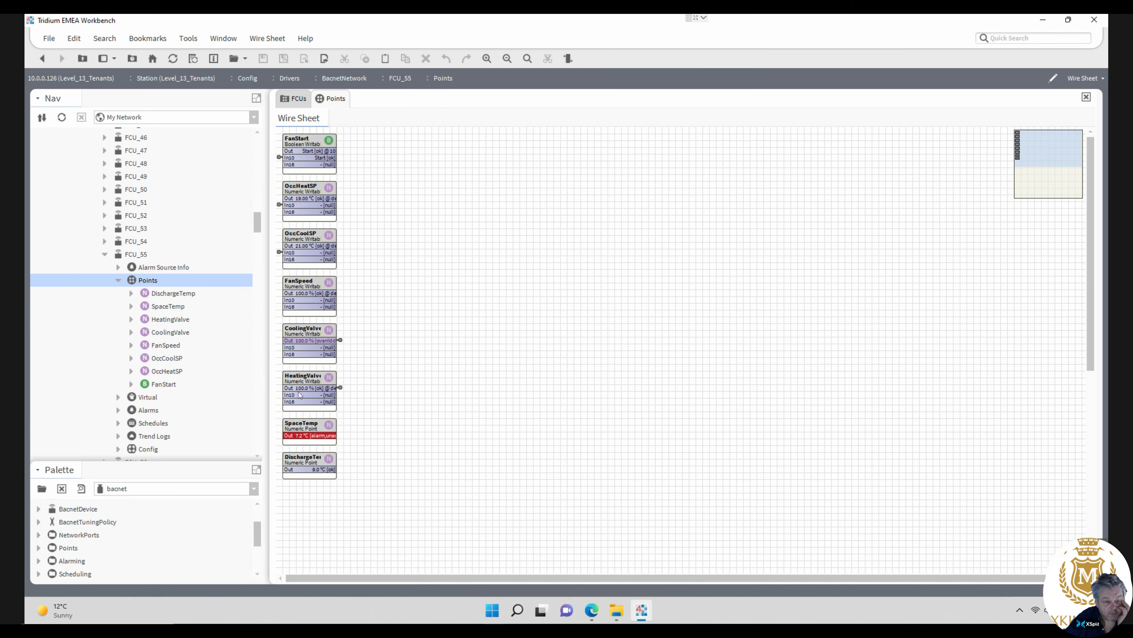
# - Widen all FCU_55 point blocks on the wire sheet together so their outputs are readable, and return to the floor plan
pyautogui.moveTo(353, 485); pyautogui.dragTo(374, 142)
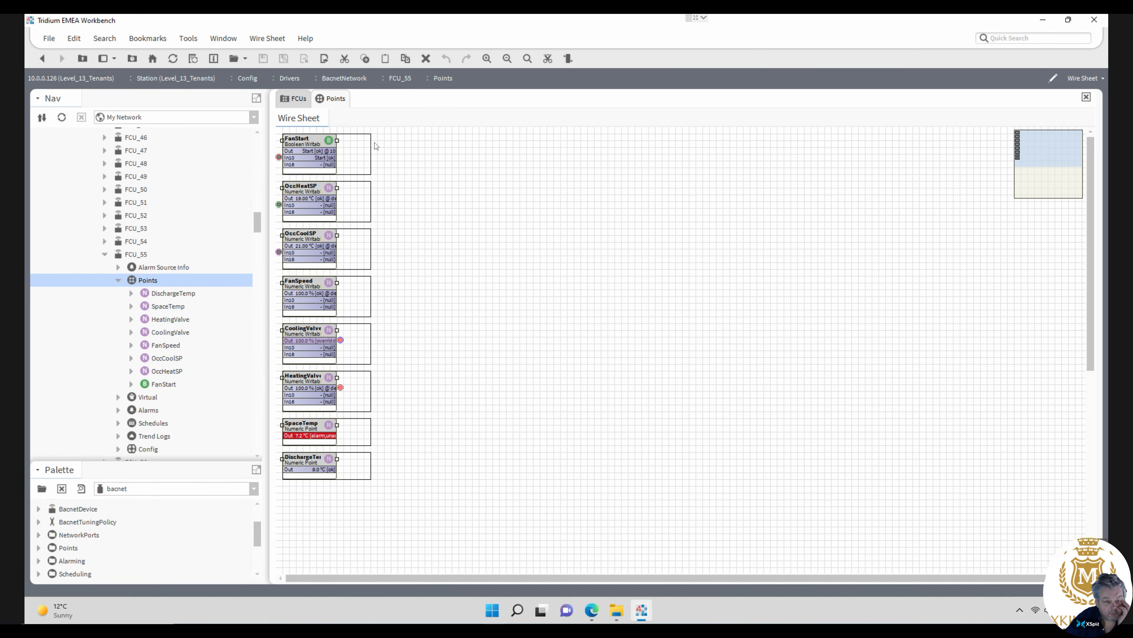
pyautogui.click(384, 456)
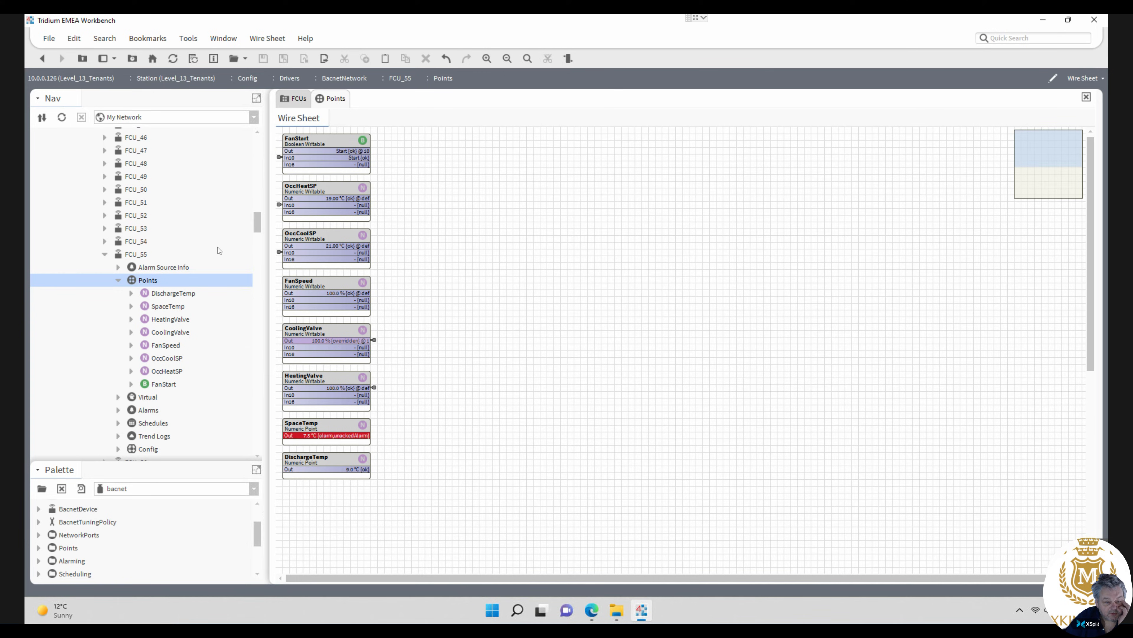
pyautogui.click(44, 60)
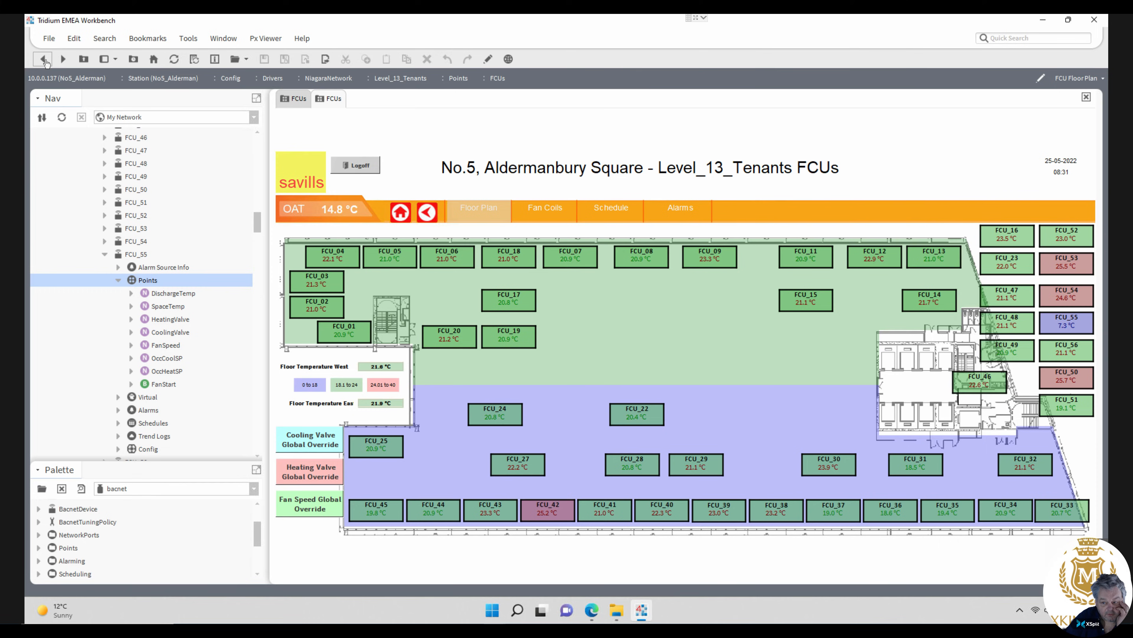
# - Reopen FCU_55's Fan Coil Information popup, apply an emergency override of 0% to the heating valve, and close the popup
pyautogui.click(1067, 319)
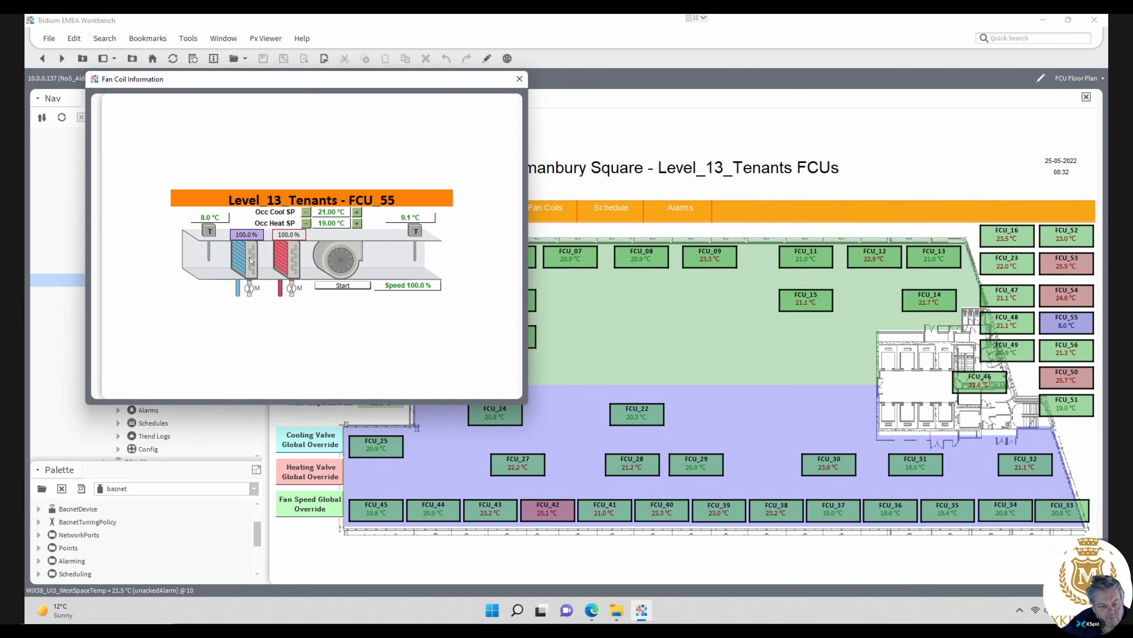
pyautogui.rightClick(285, 238)
pyautogui.click(316, 246)
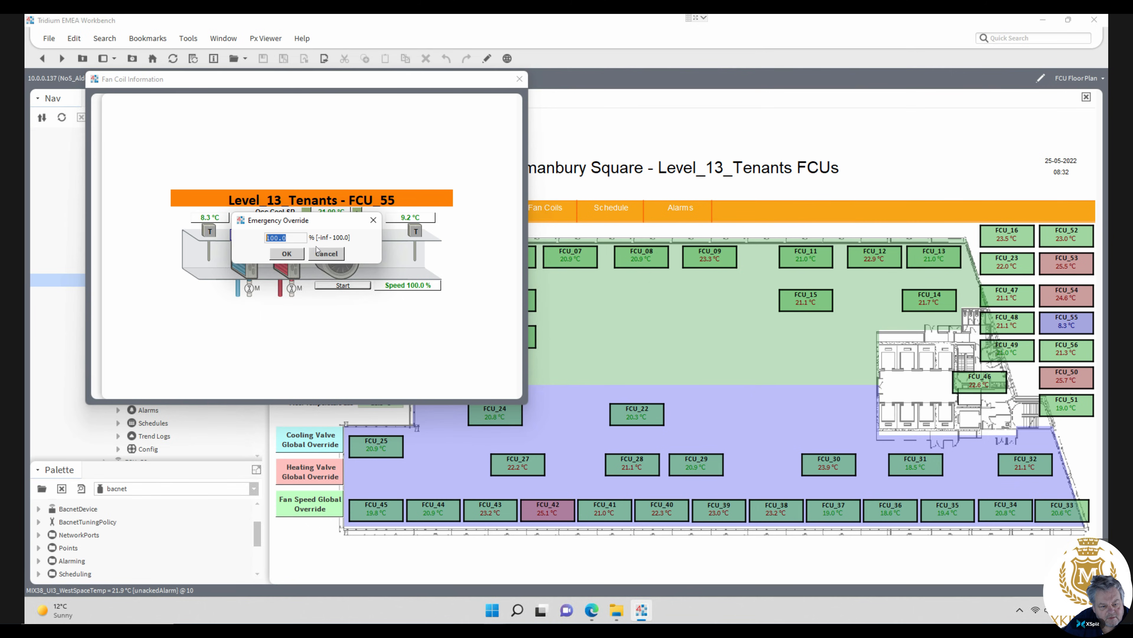
pyautogui.click(287, 255)
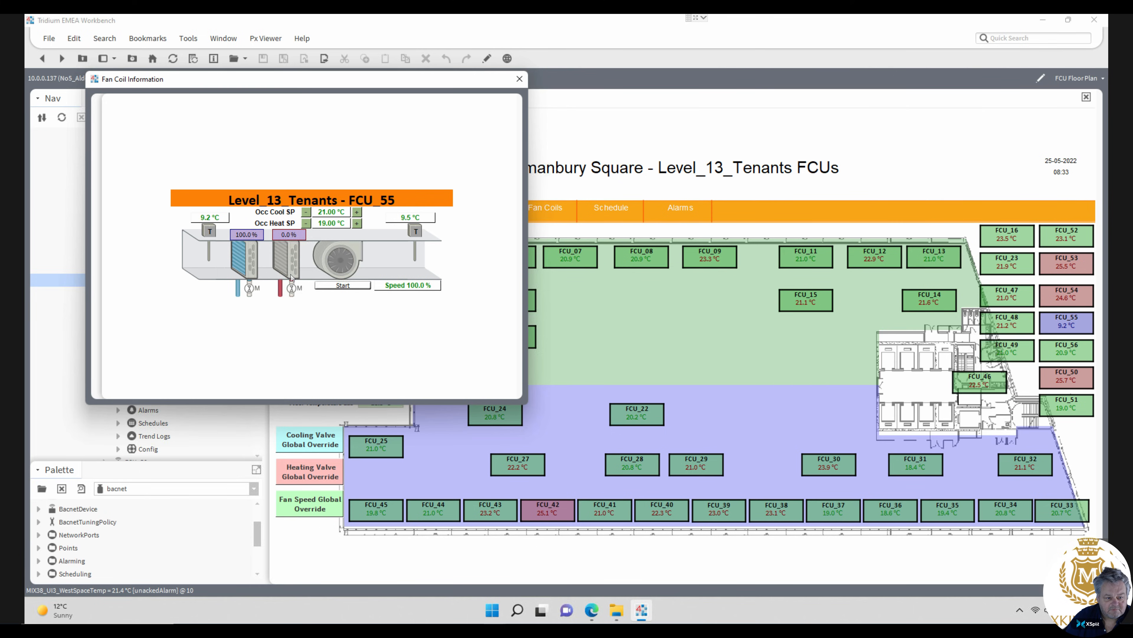
pyautogui.click(519, 79)
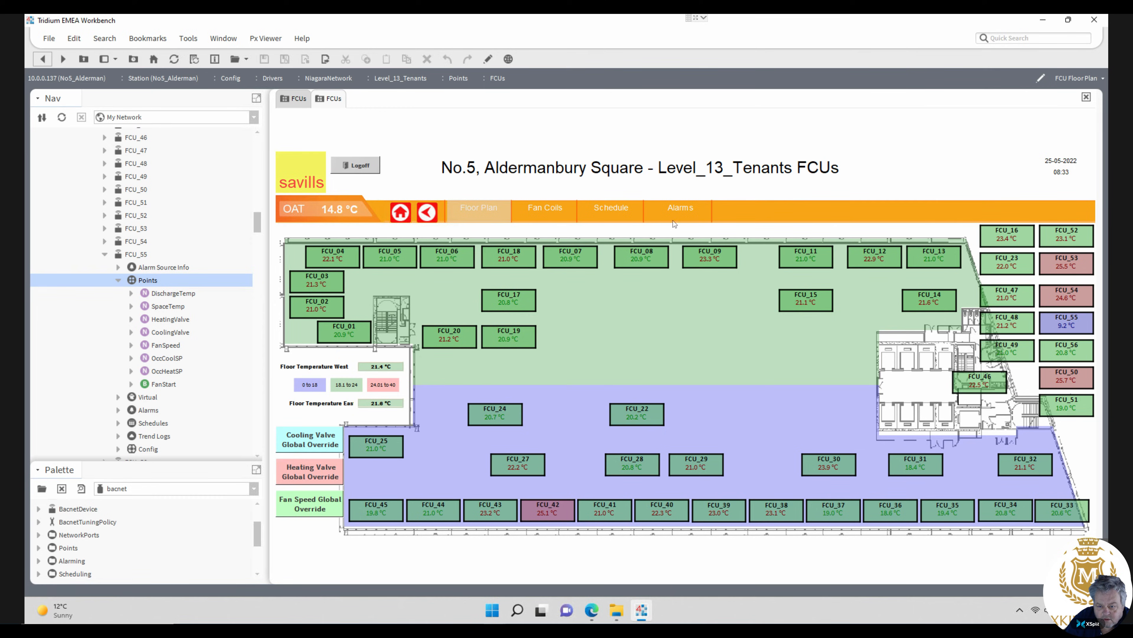
# - Open the Level_13_Tenants Floor Alarms page, check the alarm console WebWidget's properties in edit mode, and return to viewing
pyautogui.click(677, 212)
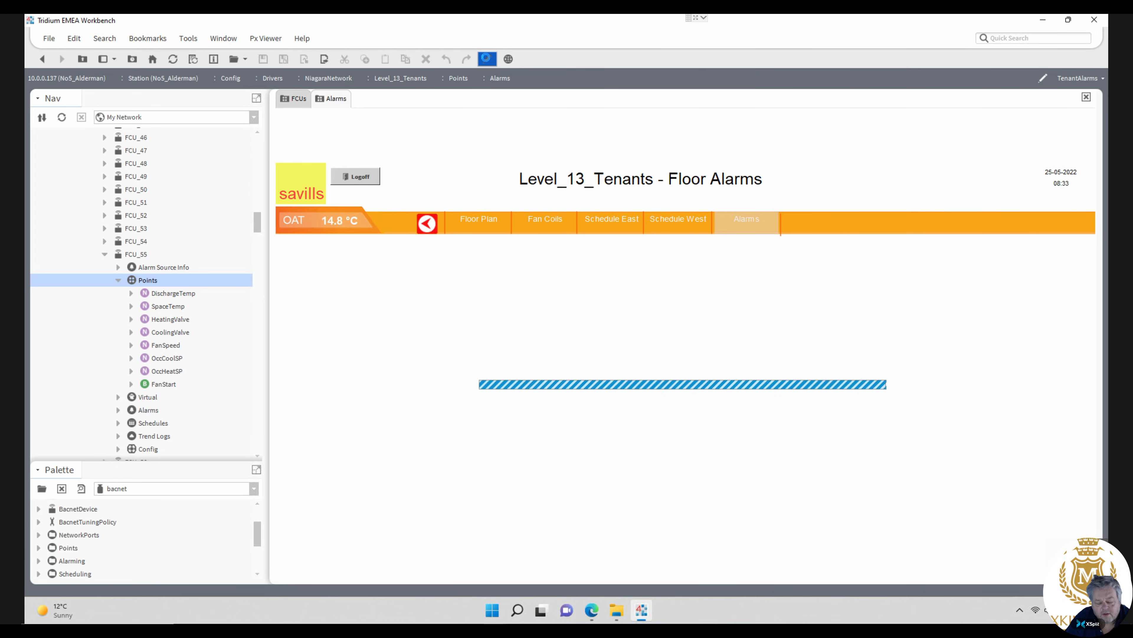
pyautogui.click(486, 59)
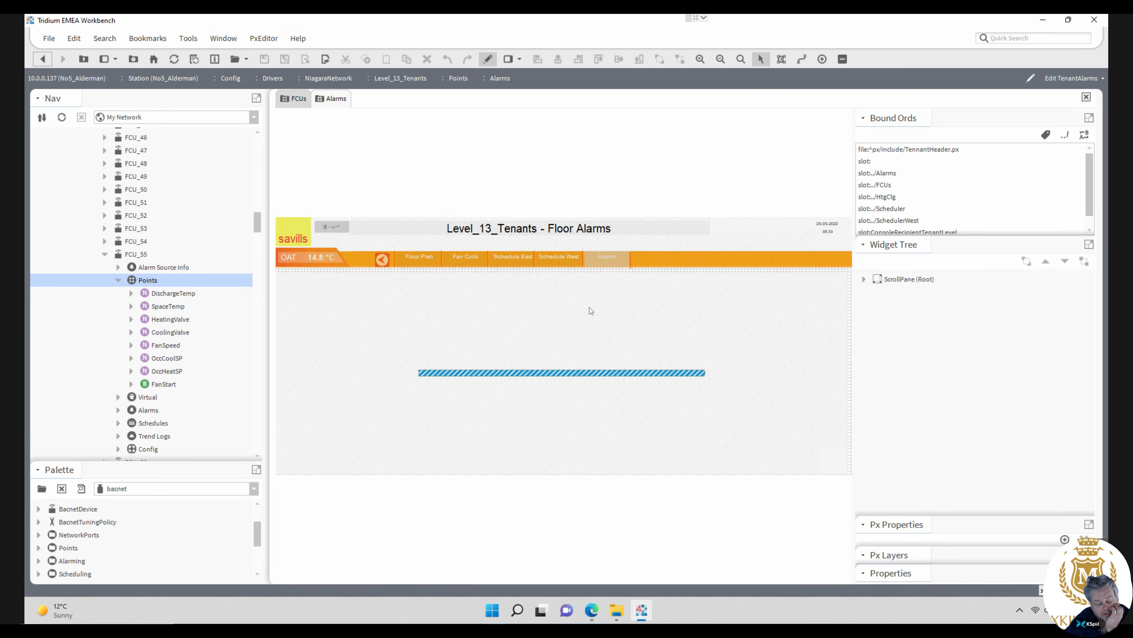
pyautogui.click(577, 312)
pyautogui.doubleClick(577, 314)
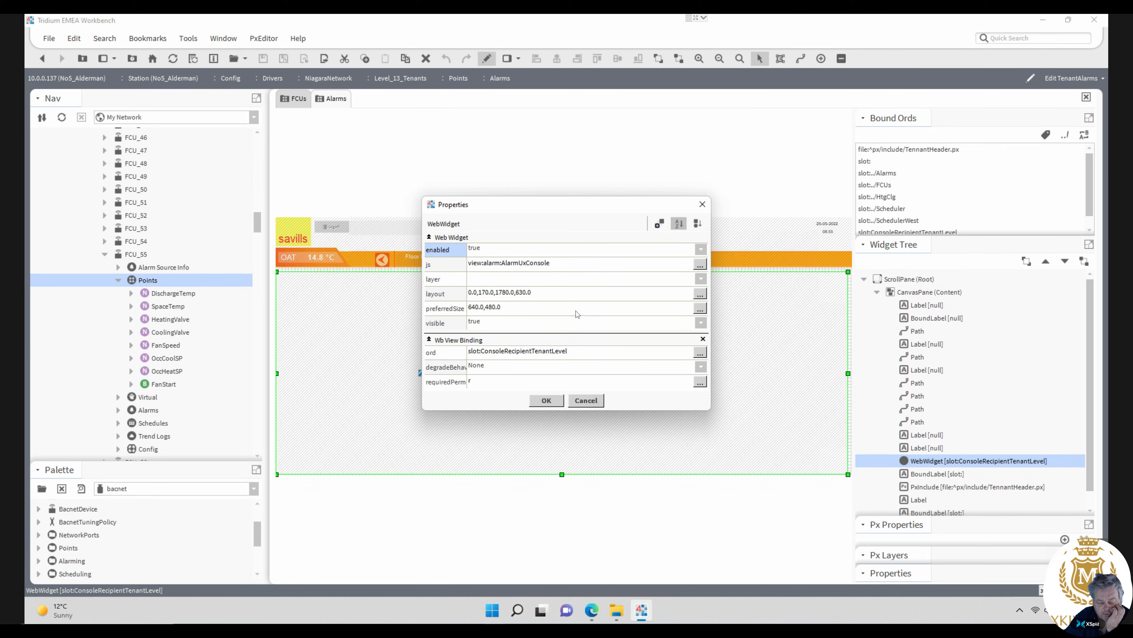
pyautogui.click(587, 400)
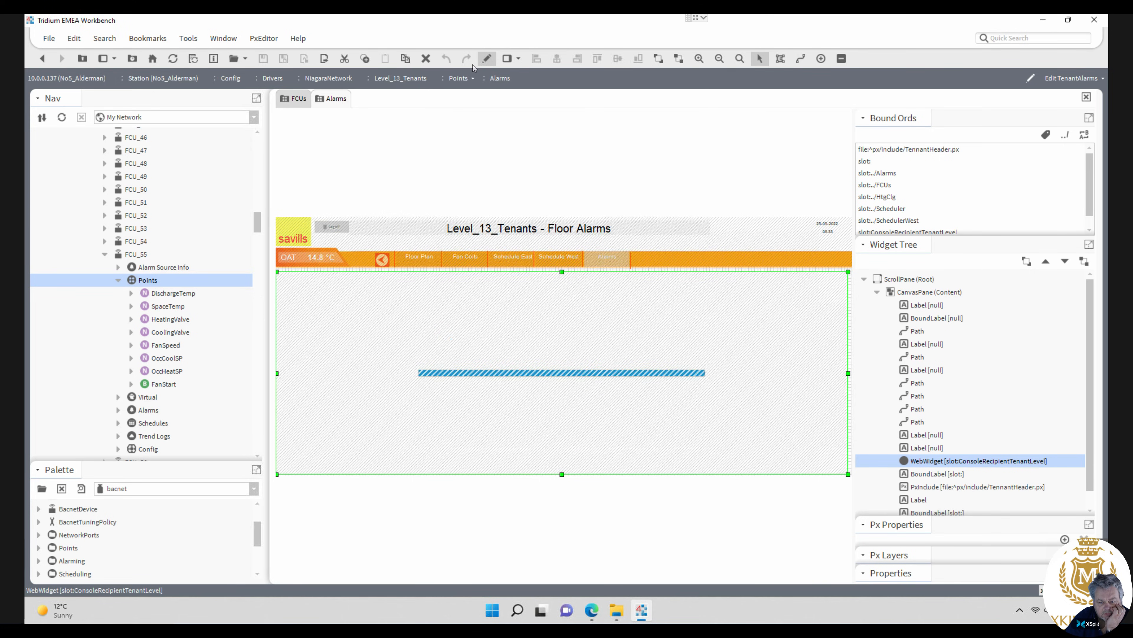
pyautogui.click(486, 59)
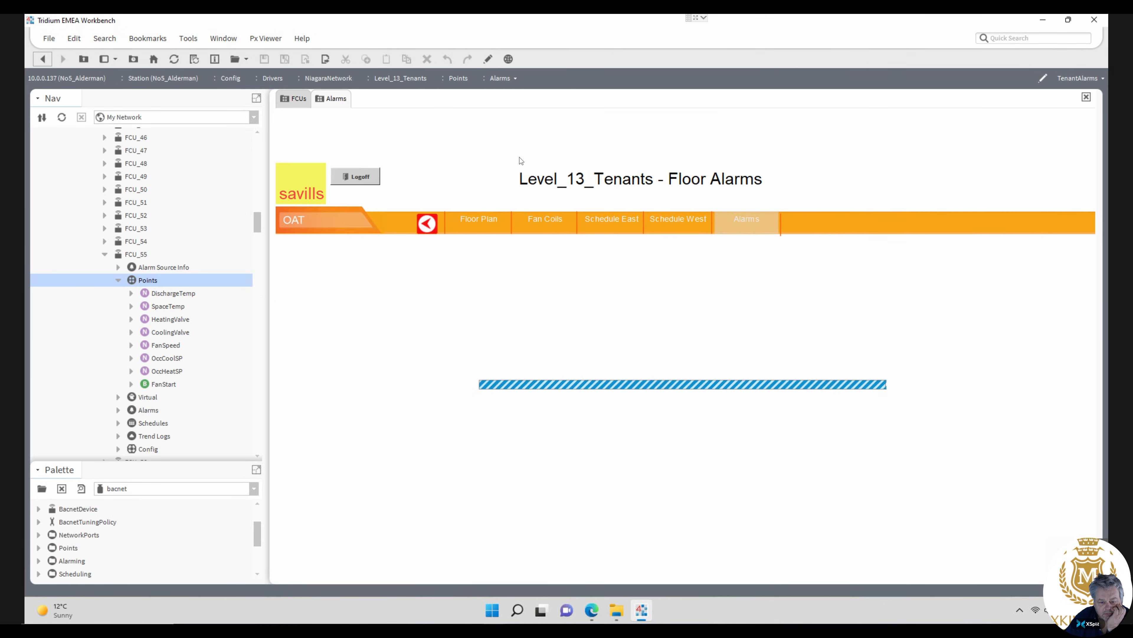
# - Open the Schedule West page for editing and check the hyperlink bindings of its Floor Plan and Fan Coils header labels
pyautogui.click(671, 221)
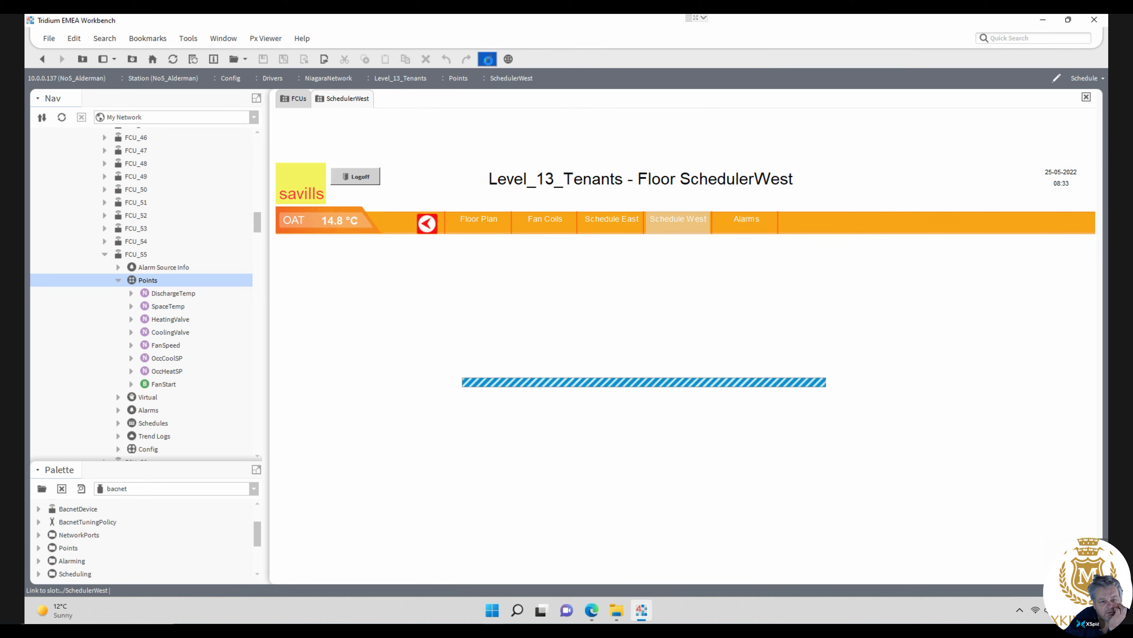
pyautogui.click(487, 59)
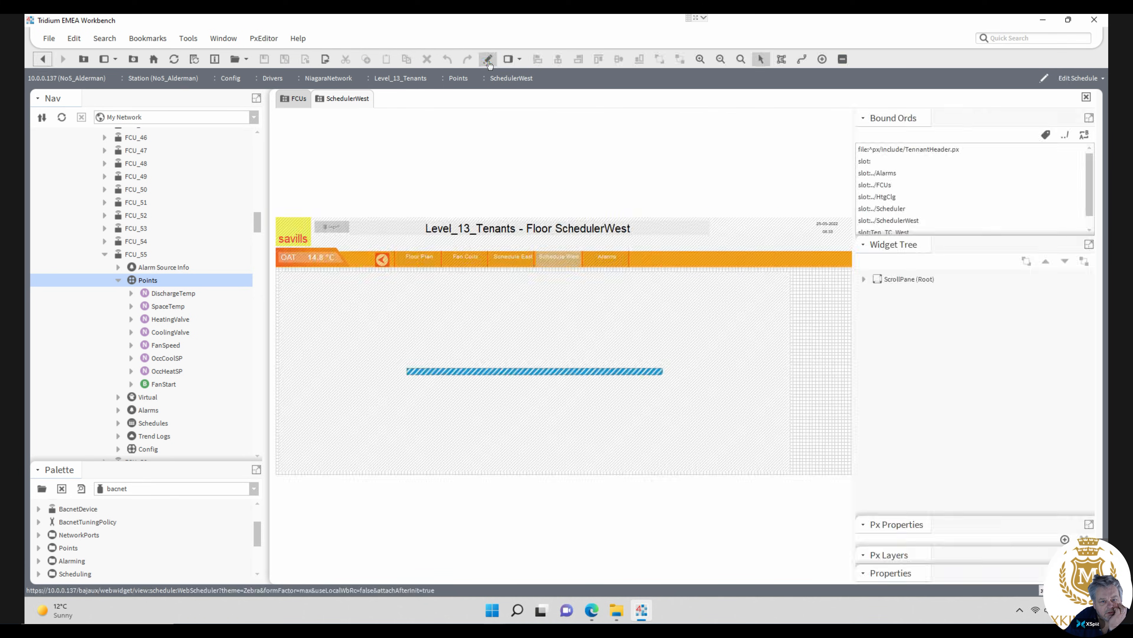
pyautogui.doubleClick(419, 256)
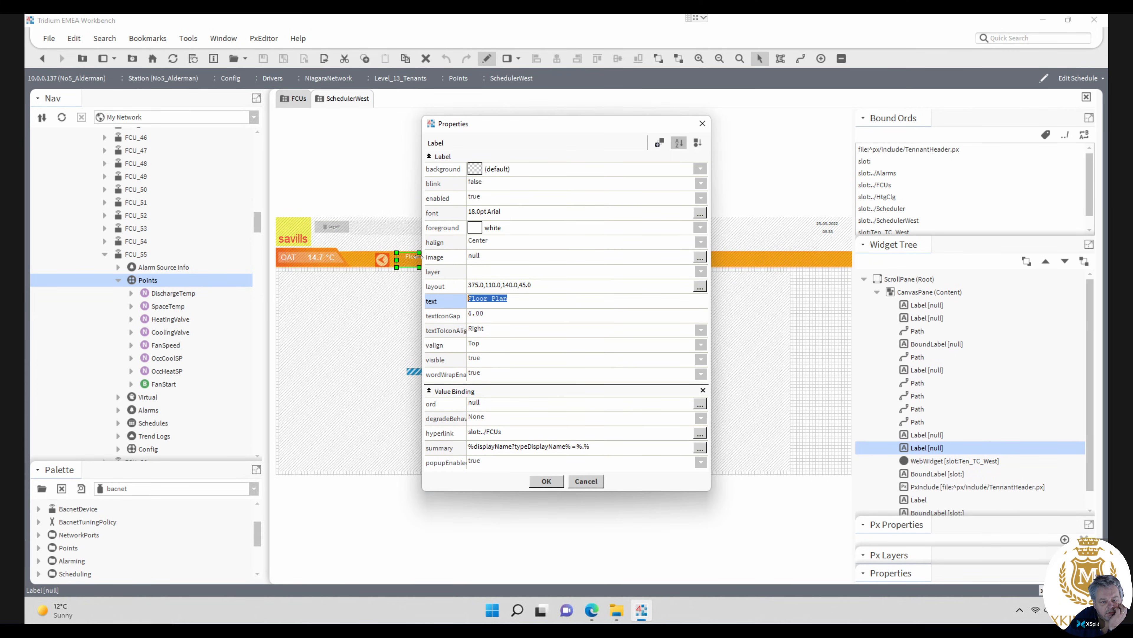
pyautogui.click(547, 481)
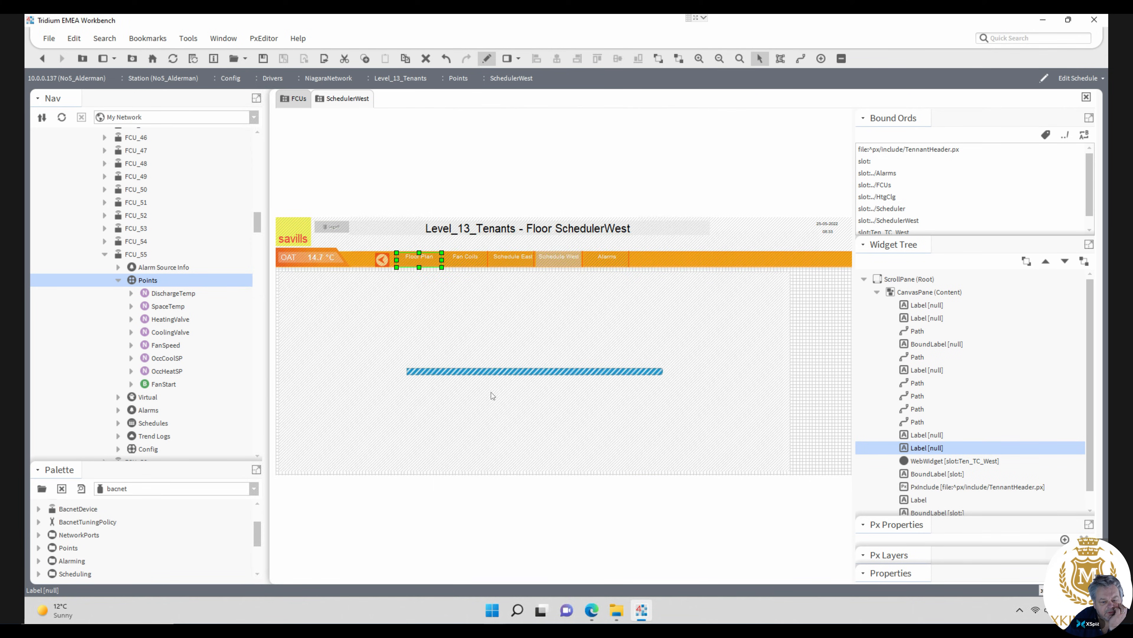
pyautogui.doubleClick(469, 258)
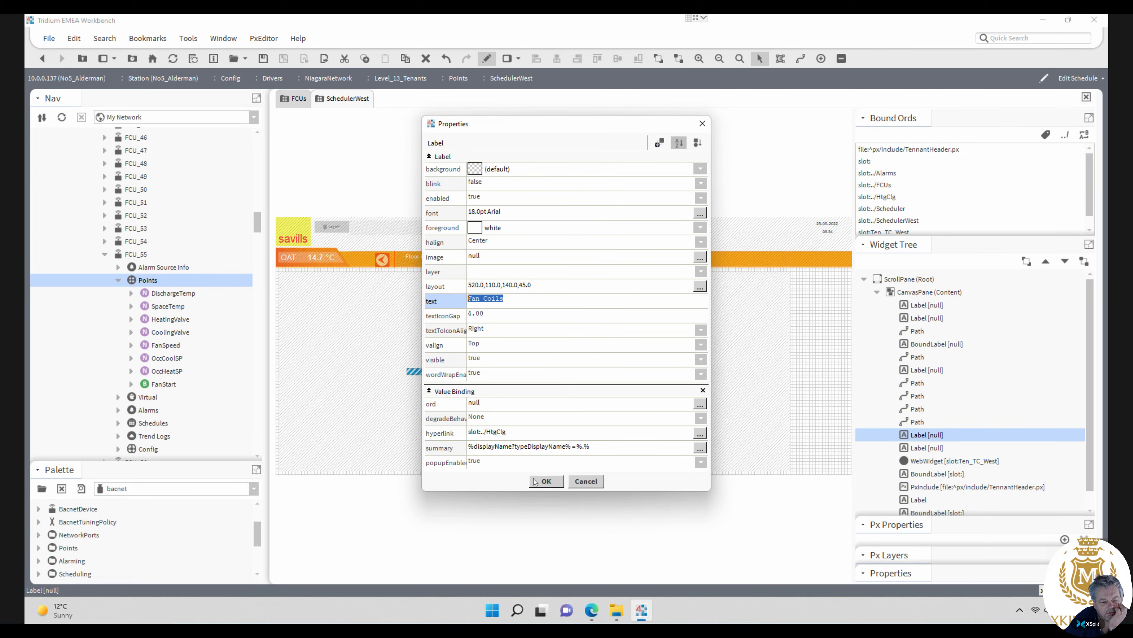
pyautogui.click(545, 480)
# - Check the hyperlink bindings of the Schedule East, Schedule West and Alarms labels and the file reference of the included tenant header
pyautogui.doubleClick(511, 260)
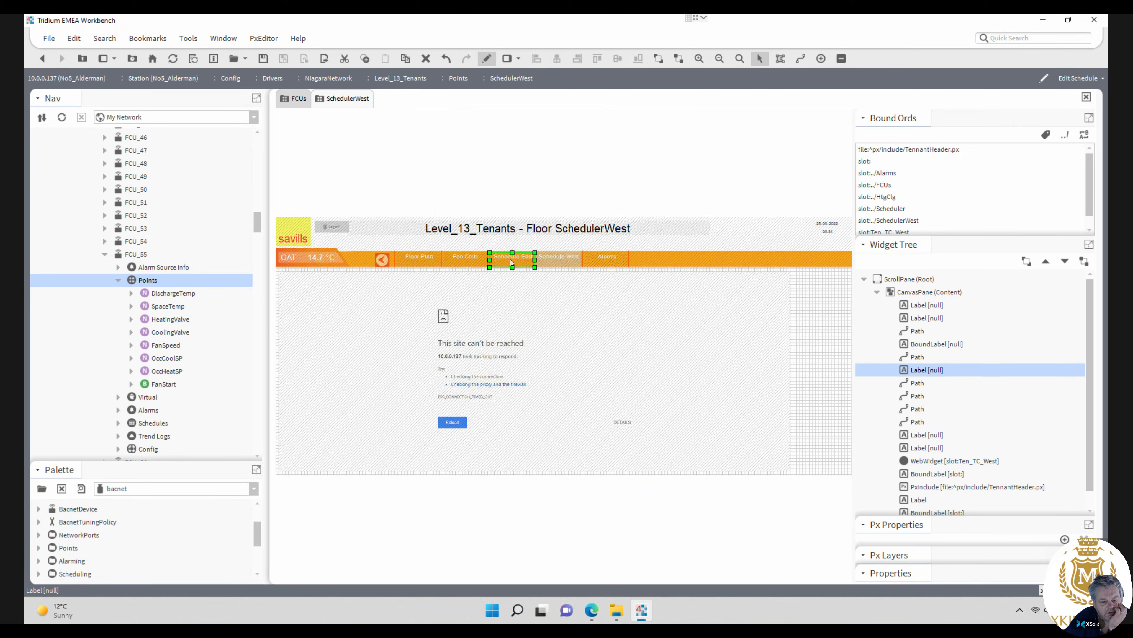
pyautogui.click(546, 481)
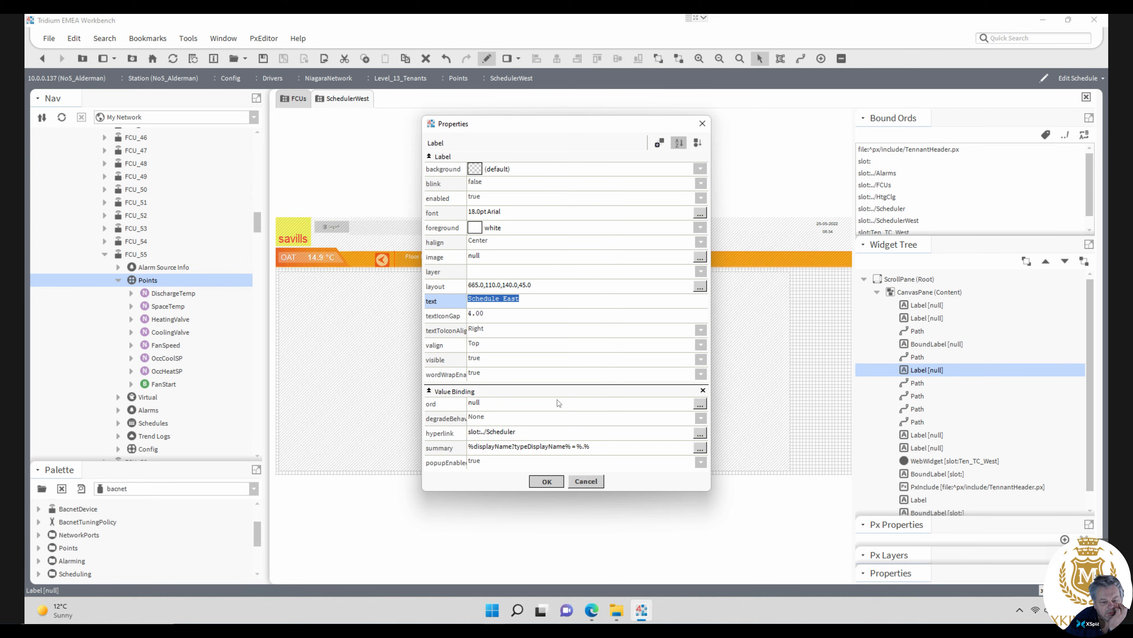
pyautogui.doubleClick(559, 259)
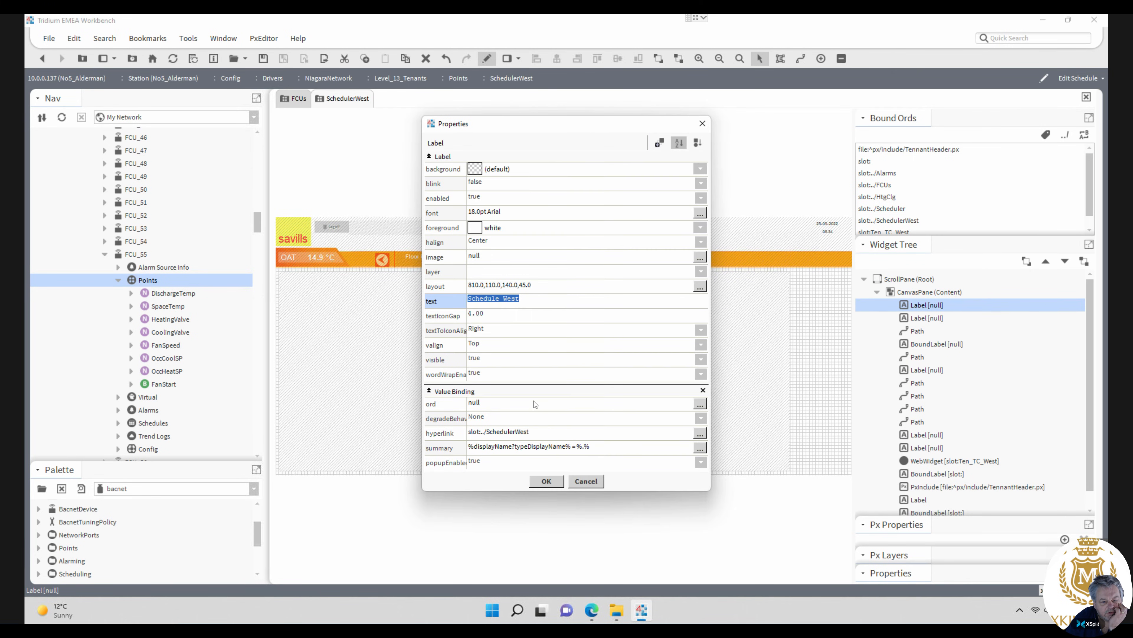
pyautogui.click(546, 481)
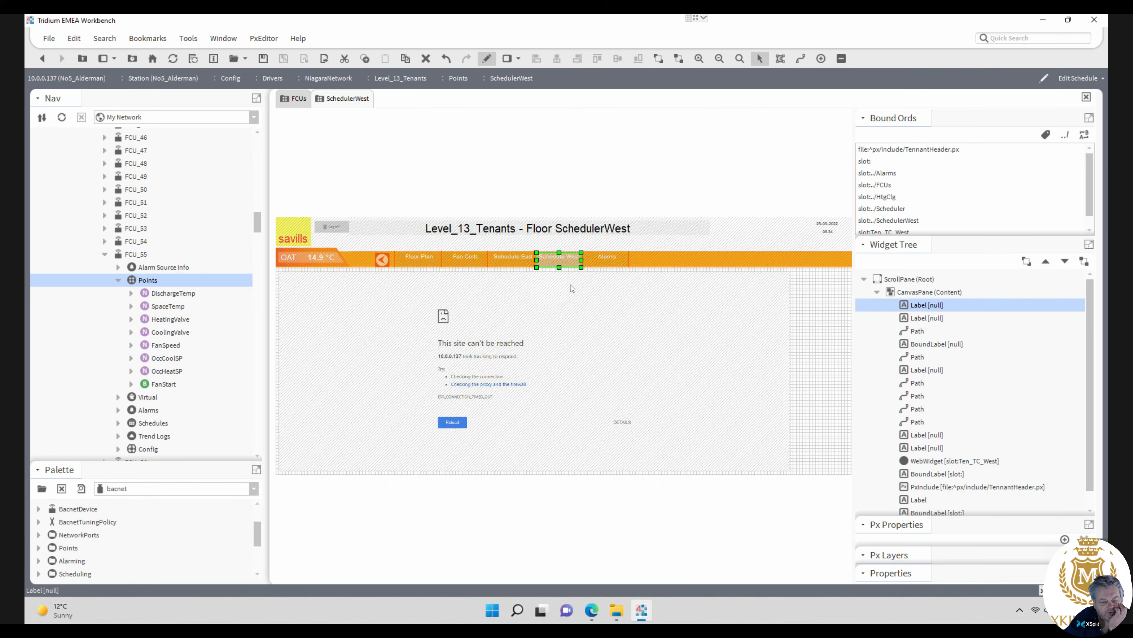
pyautogui.doubleClick(607, 258)
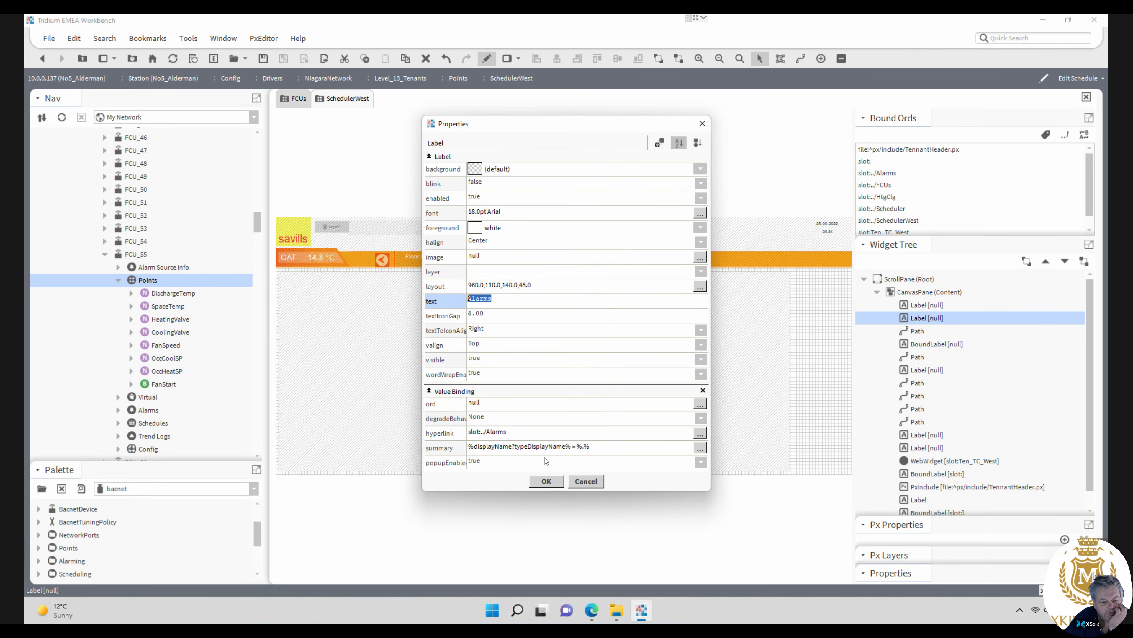
pyautogui.click(553, 481)
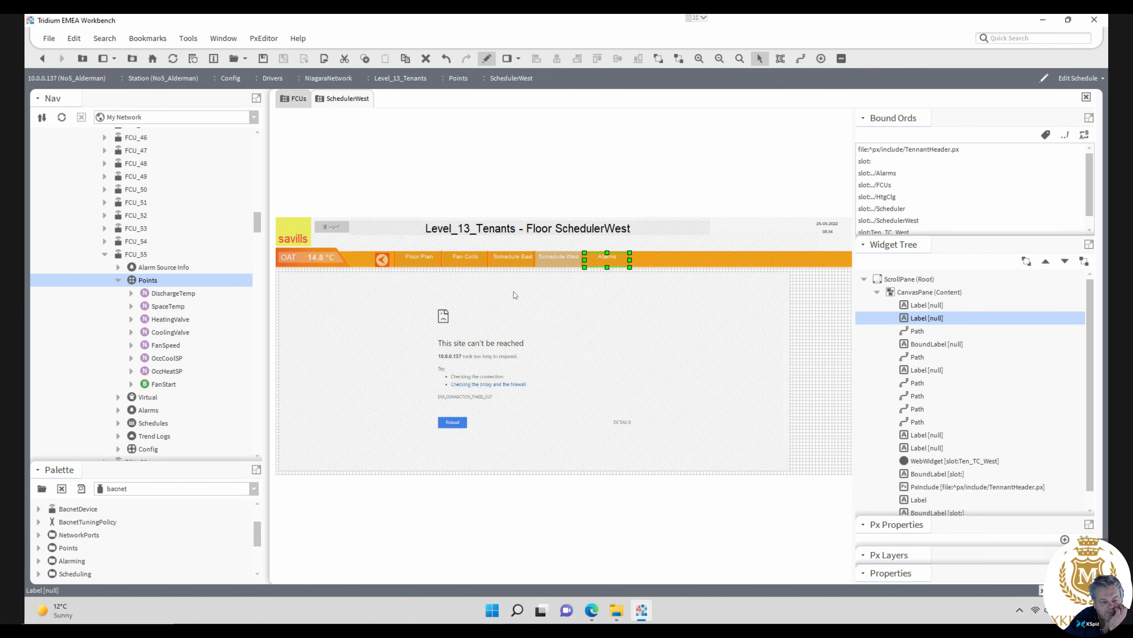
pyautogui.doubleClick(319, 260)
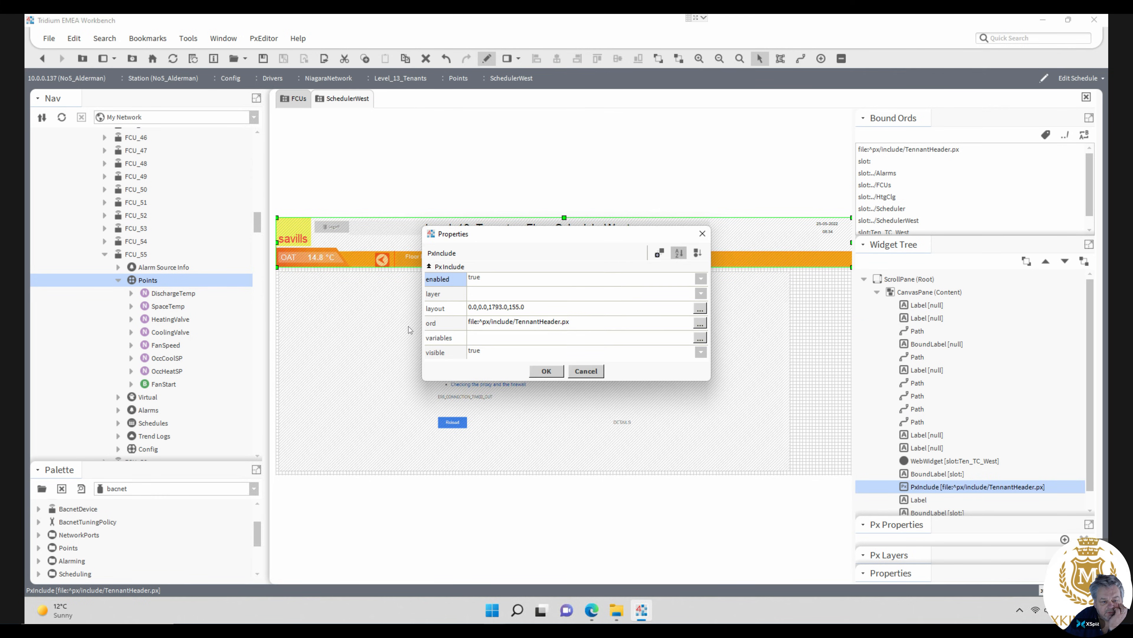
pyautogui.click(548, 371)
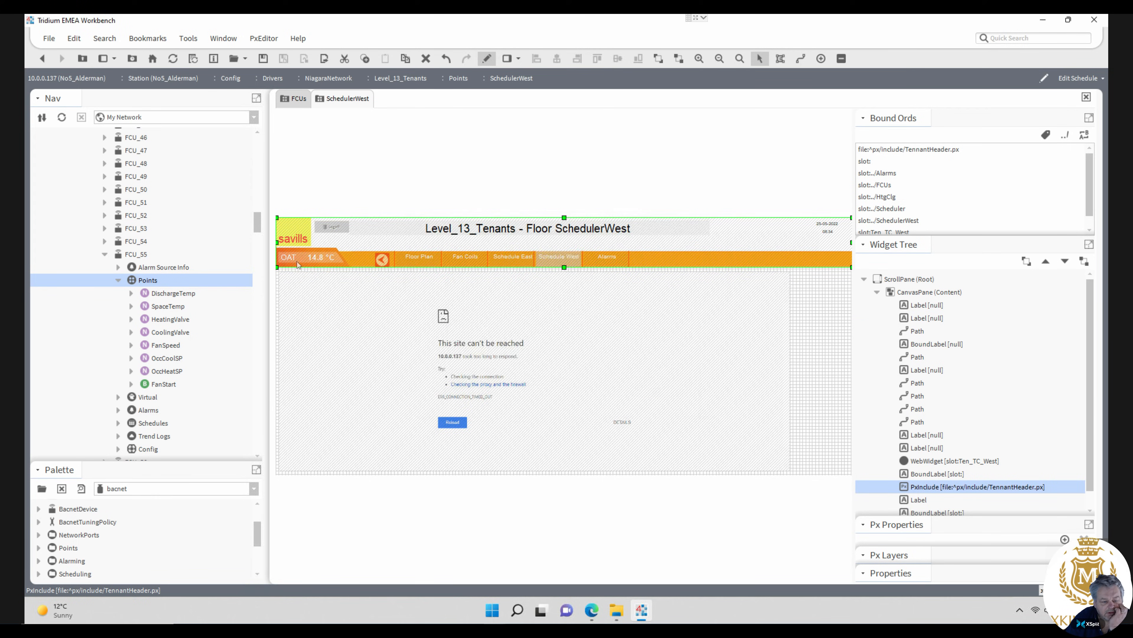
# - Leave edit mode on the Schedule West page and collapse the 10.0.0.126 (Level_13_Tenants) station in the navigation tree
pyautogui.moveTo(258, 225); pyautogui.dragTo(255, 238)
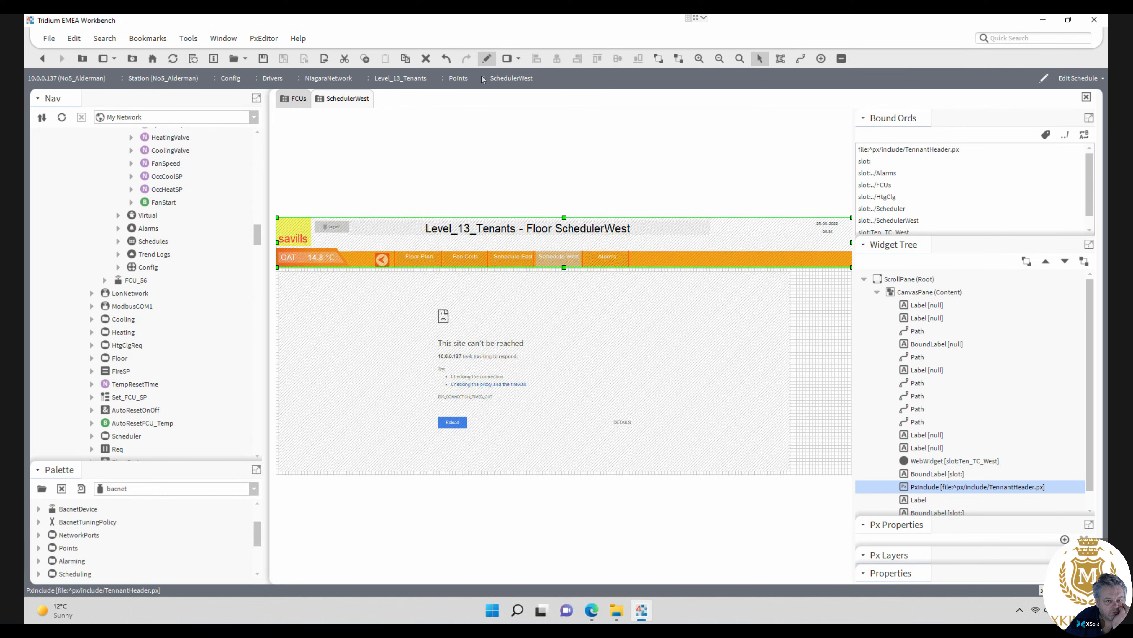
pyautogui.click(488, 58)
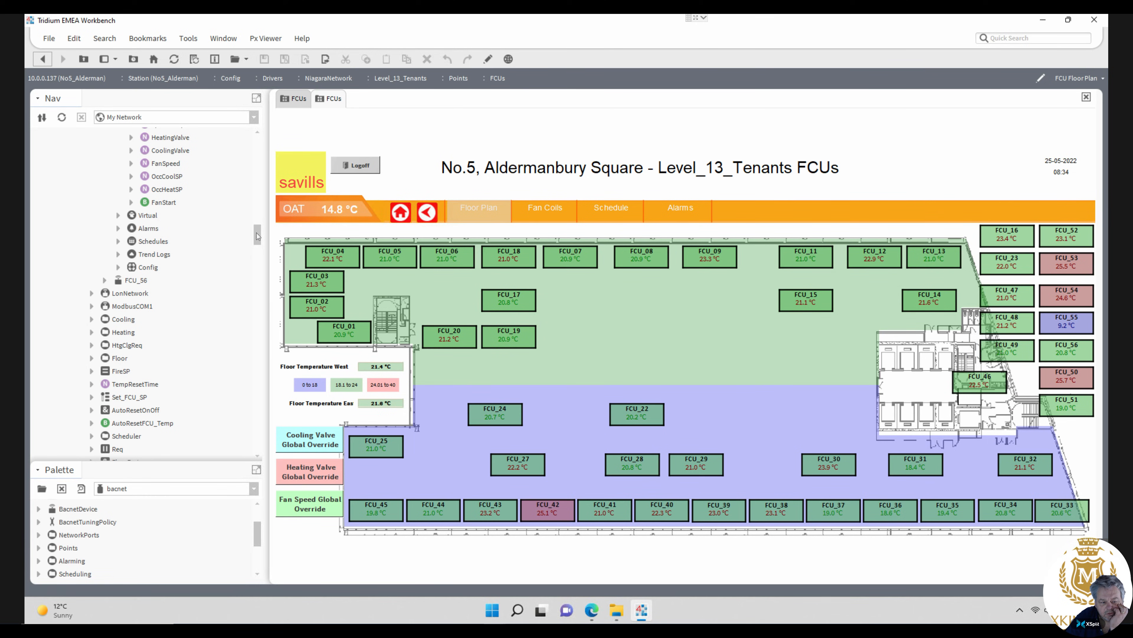
pyautogui.moveTo(257, 235); pyautogui.dragTo(250, 166)
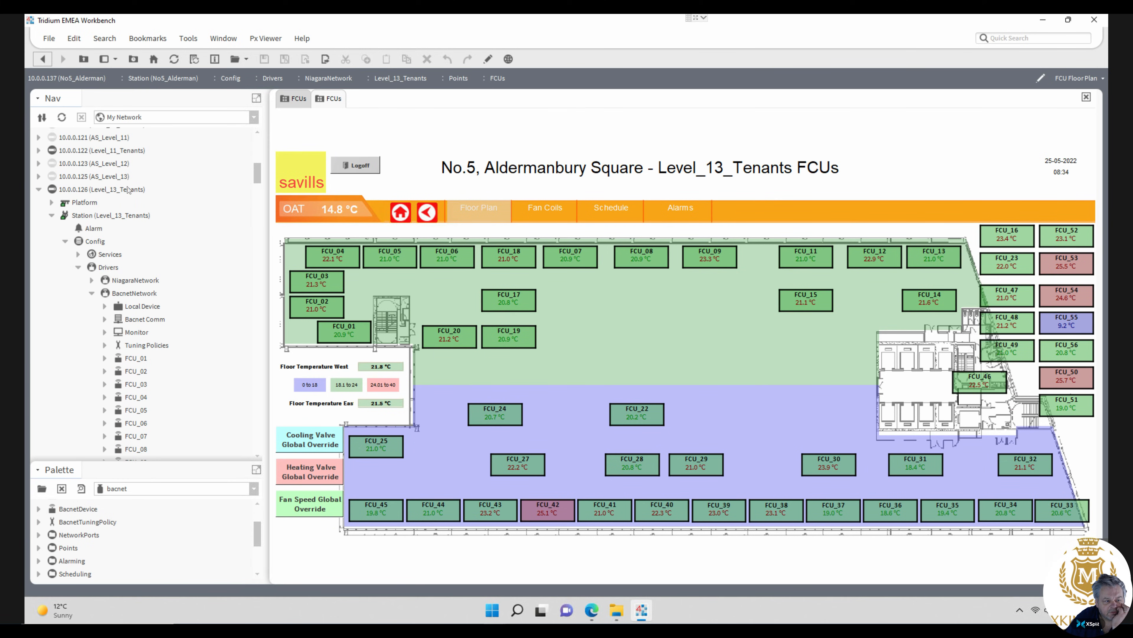
pyautogui.click(38, 191)
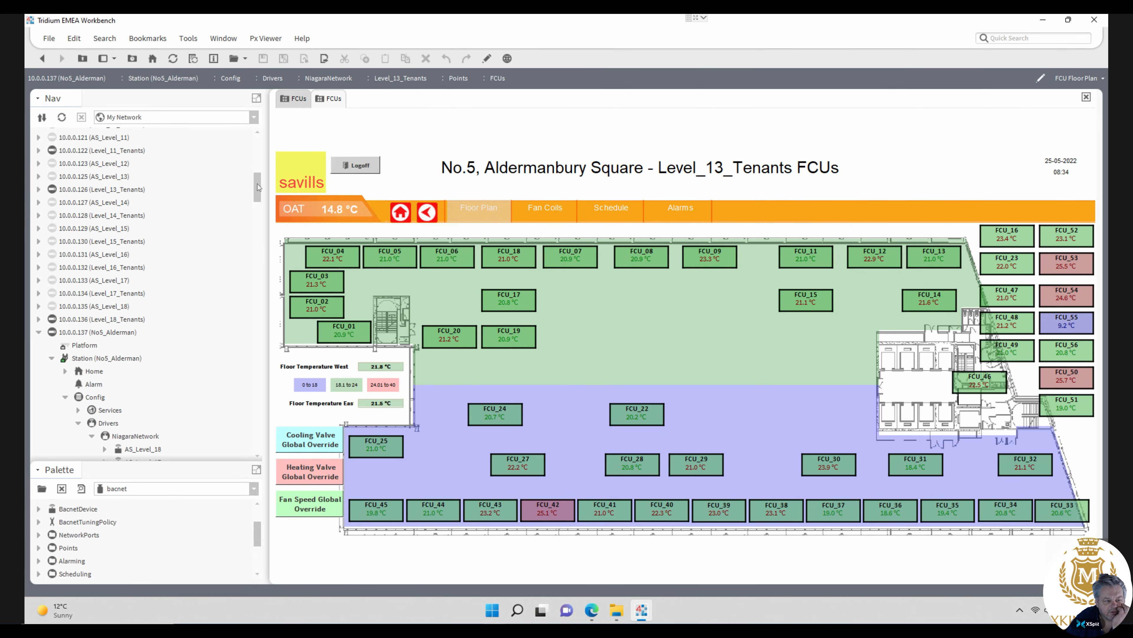
pyautogui.moveTo(259, 203); pyautogui.dragTo(255, 243)
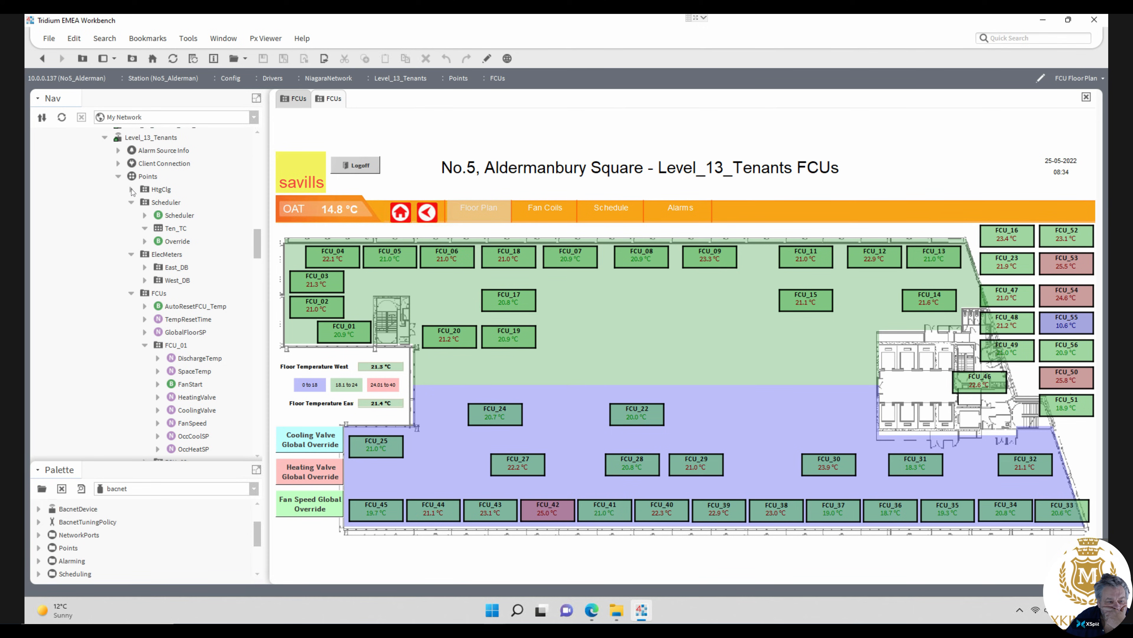
# - Review the HtgClg folder's points under Level_13_Tenants in the Niagara Point Manager view, then collapse the folder
pyautogui.click(132, 189)
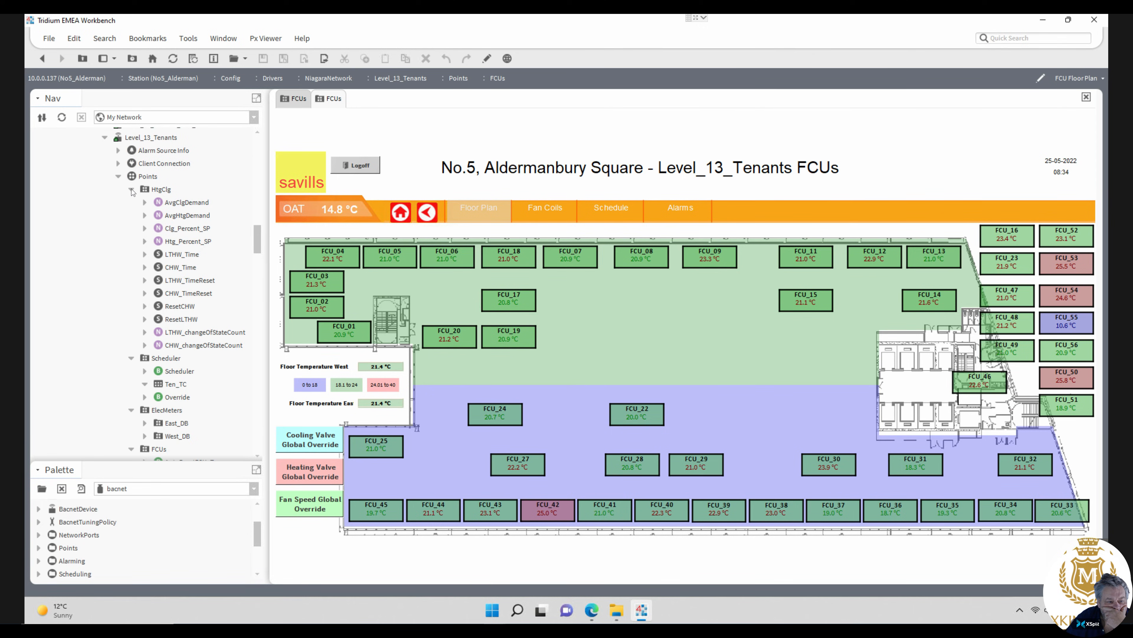
pyautogui.rightClick(161, 190)
pyautogui.moveTo(161, 192)
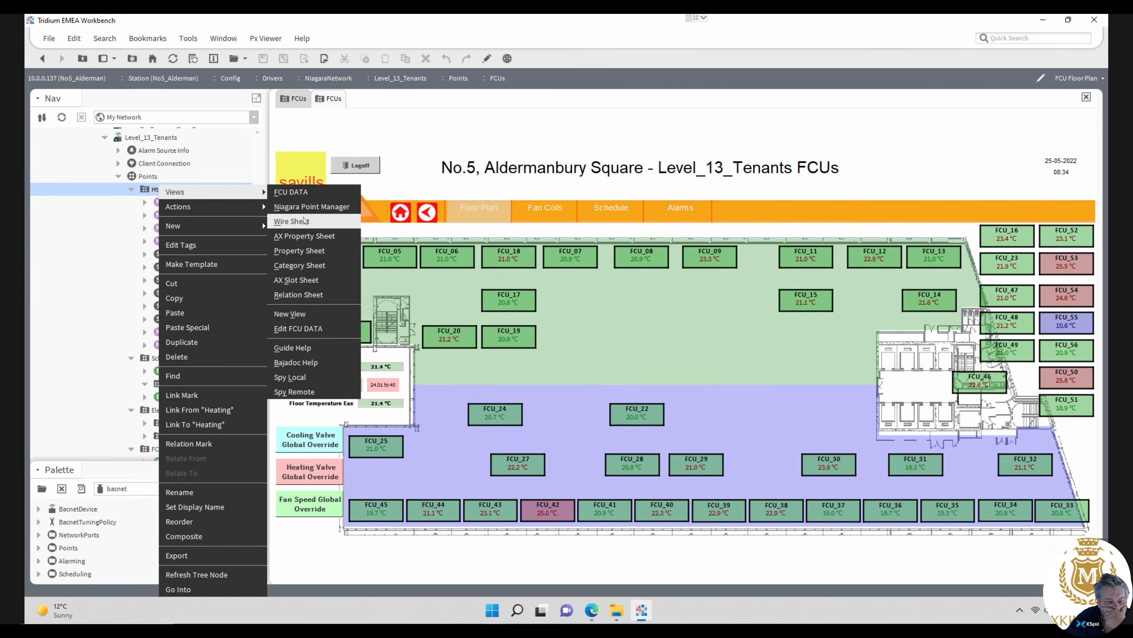
pyautogui.click(306, 207)
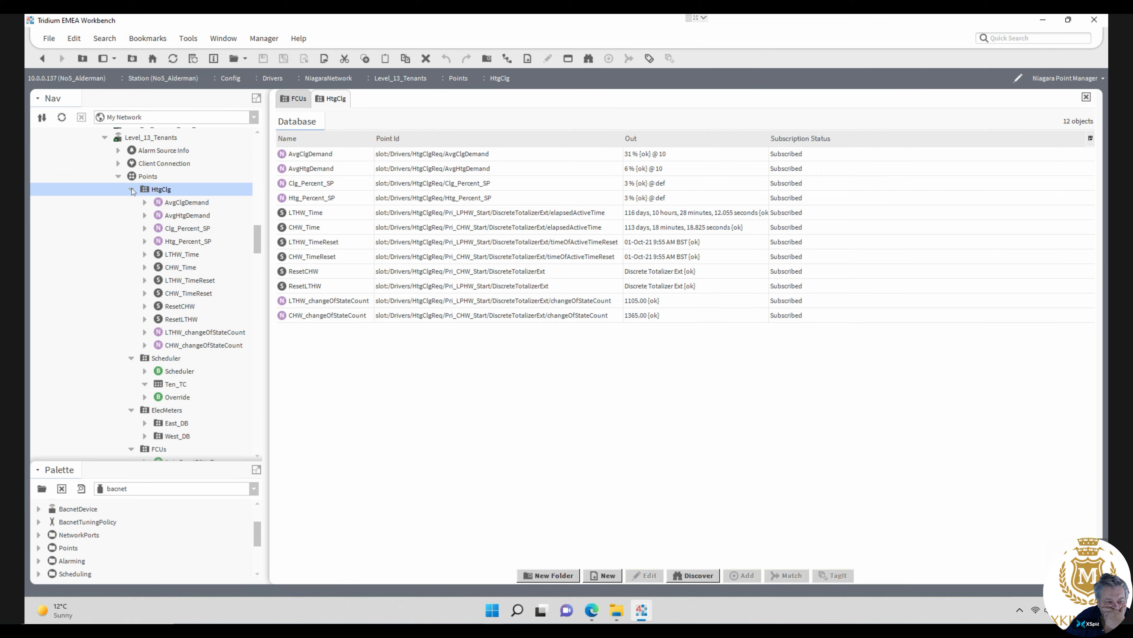
pyautogui.click(132, 190)
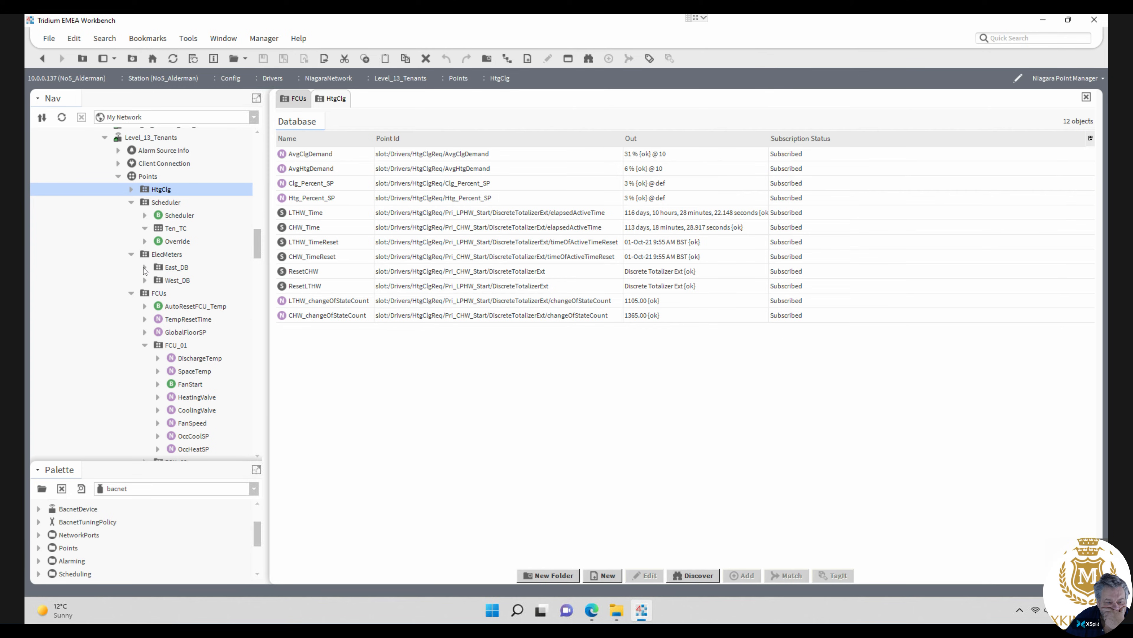
# - Check the Point Id of East_DB's Phase_1_Line_to_neutral_volts point on its property sheet and collapse the East_DB folder
pyautogui.click(145, 267)
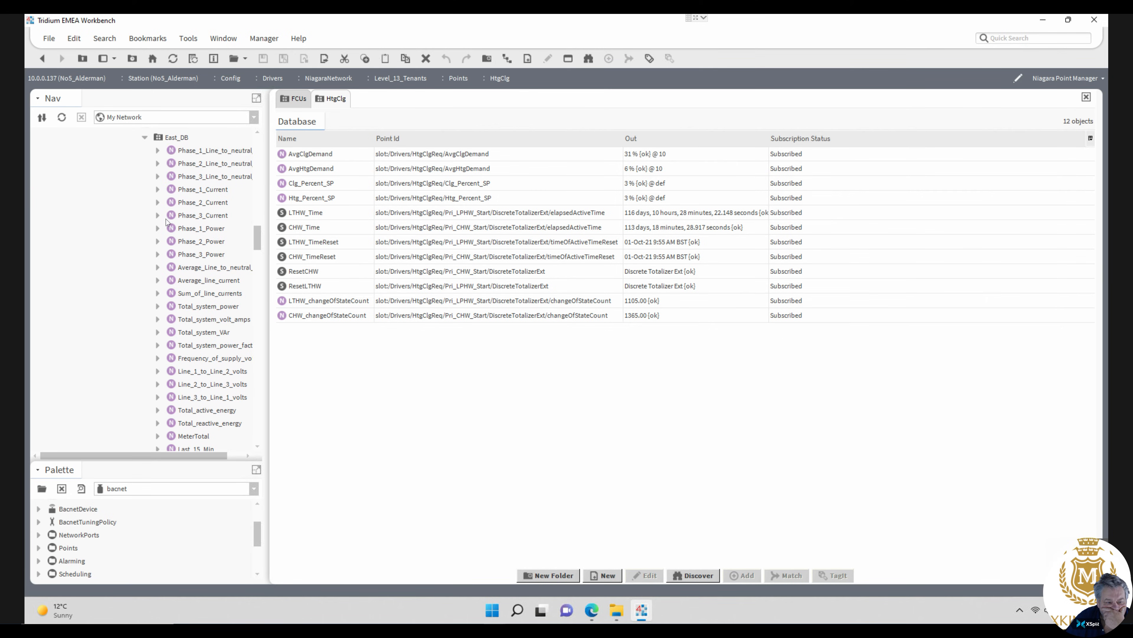
pyautogui.doubleClick(191, 151)
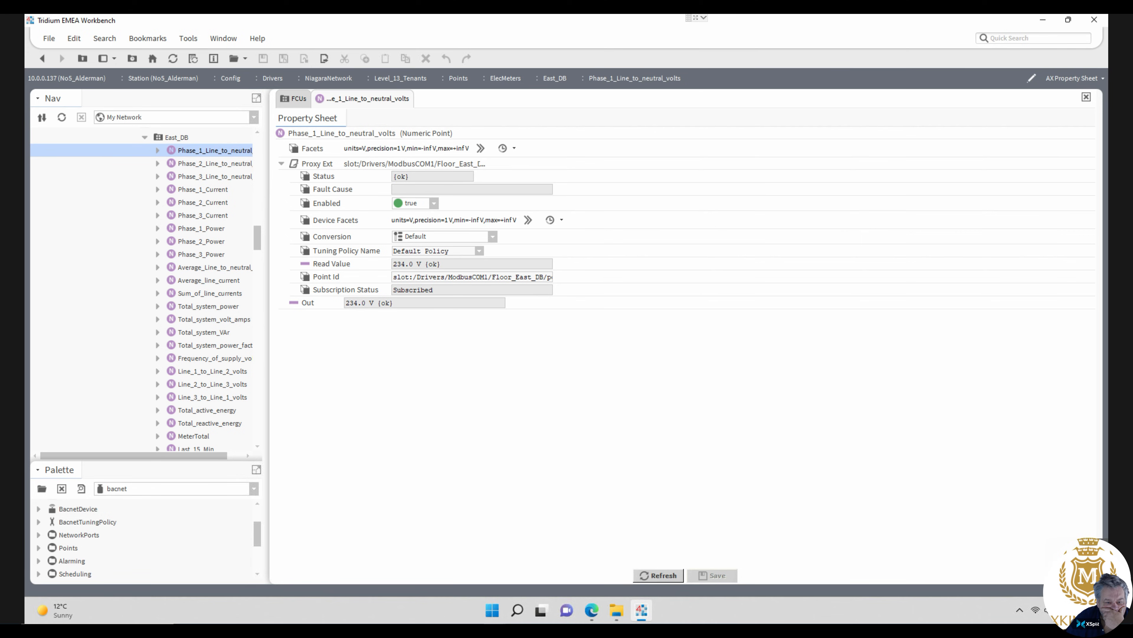
pyautogui.moveTo(529, 277); pyautogui.dragTo(605, 278)
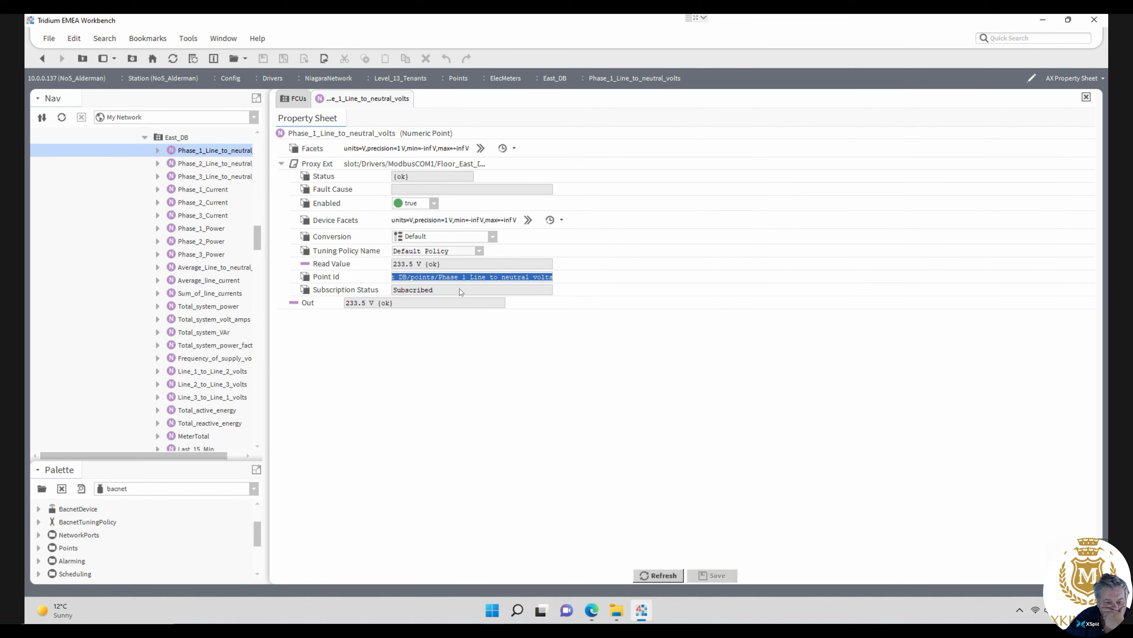
pyautogui.moveTo(459, 292); pyautogui.dragTo(134, 155)
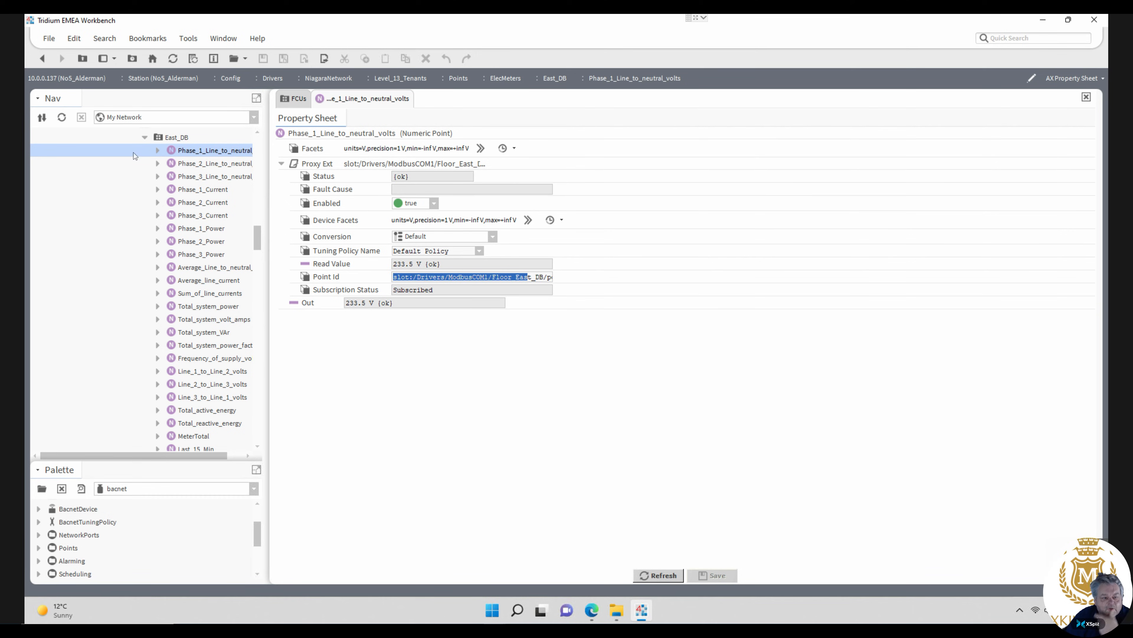
pyautogui.click(145, 139)
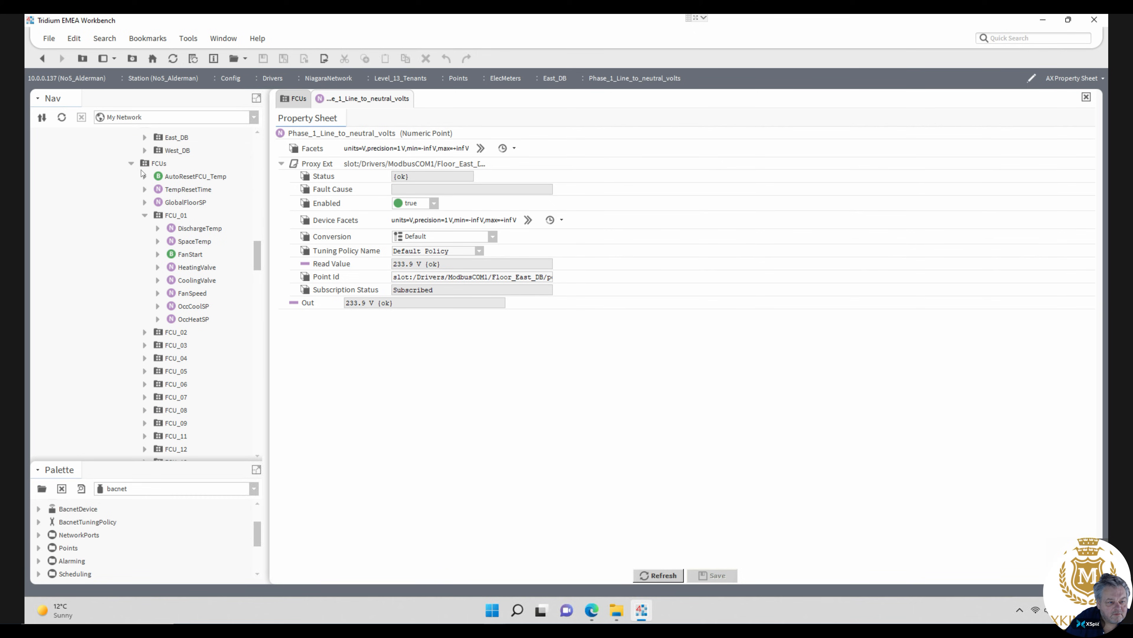
# - Collapse the FCU_01 folder and inspect the GlobalFloorSP point's property sheet
pyautogui.click(144, 216)
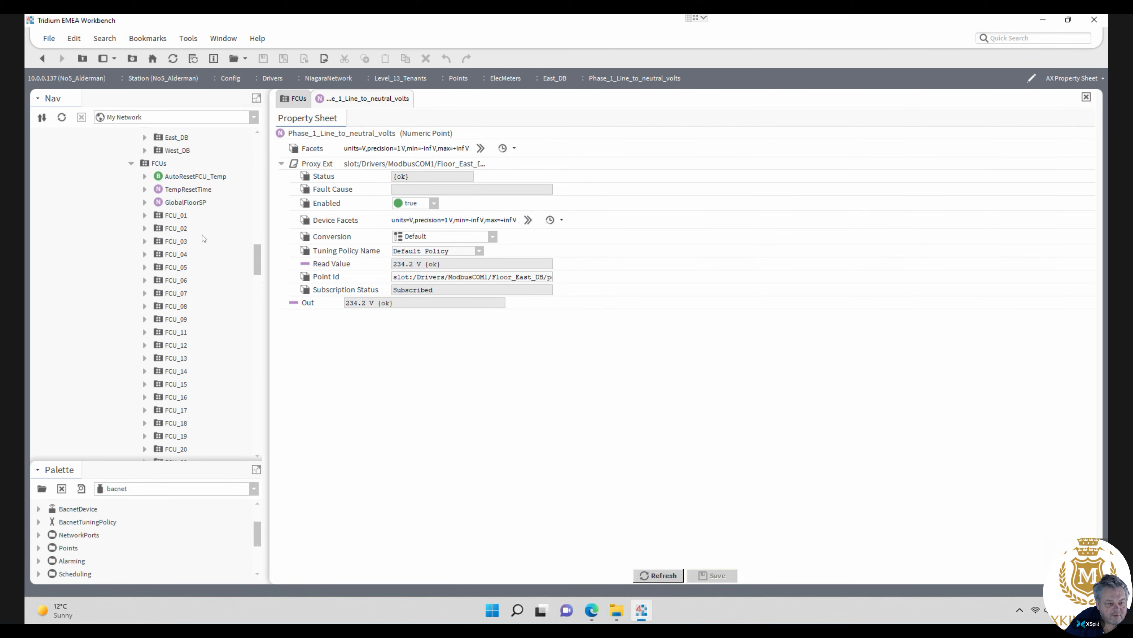
pyautogui.click(172, 202)
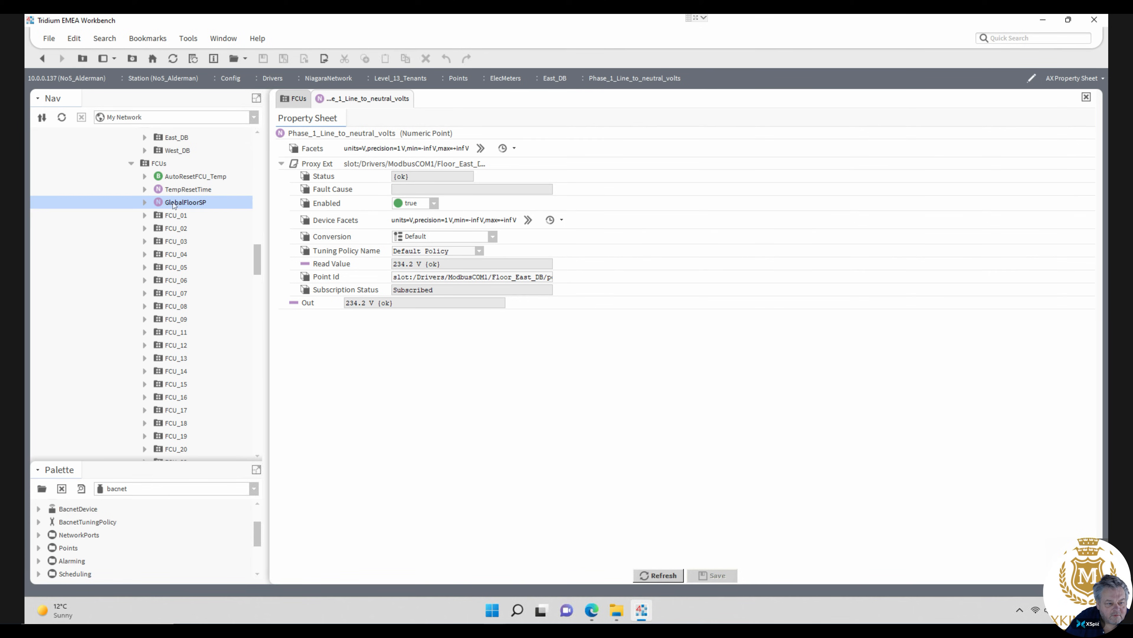
pyautogui.doubleClick(174, 203)
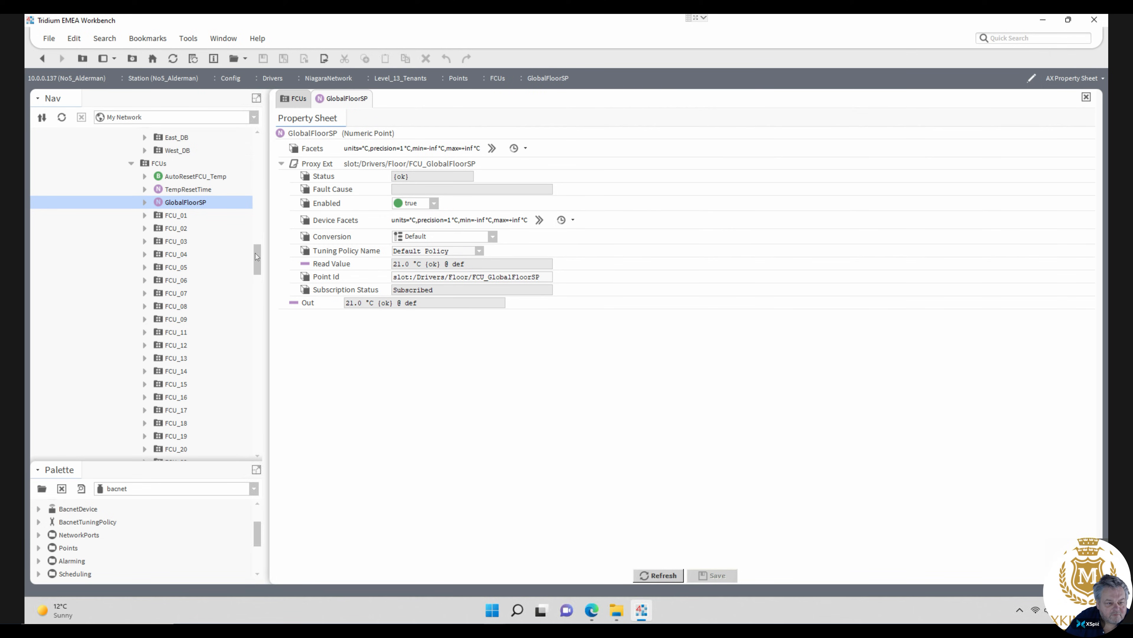
# - Review the proxy points in the Level_13_Tenants Floor and GlobalCommands folders
pyautogui.moveTo(257, 255); pyautogui.dragTo(259, 319)
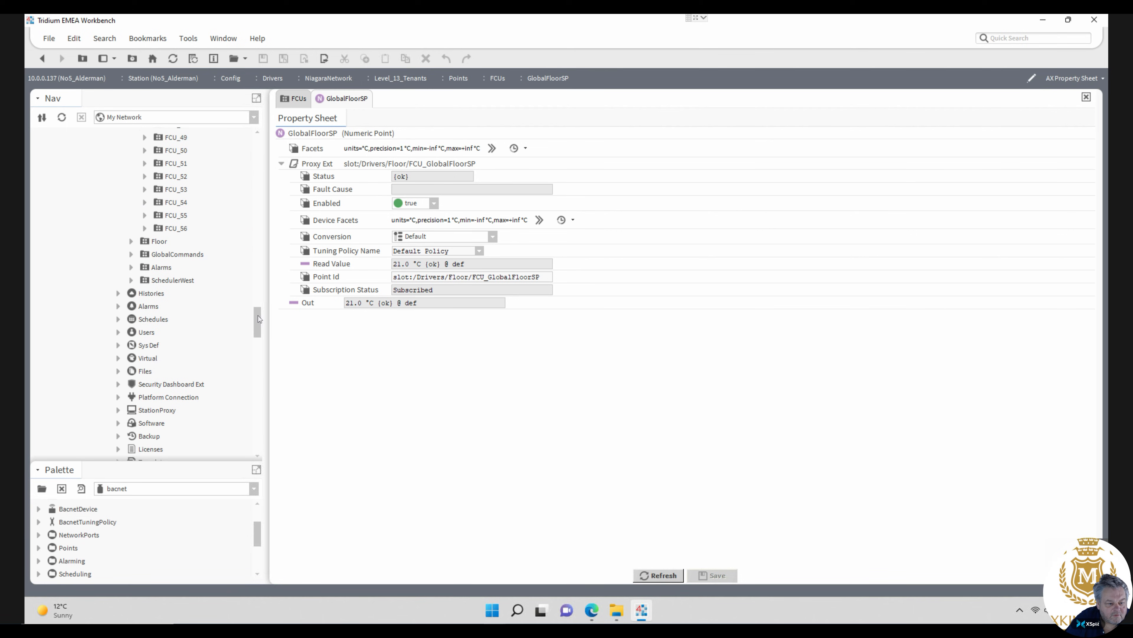
pyautogui.click(154, 242)
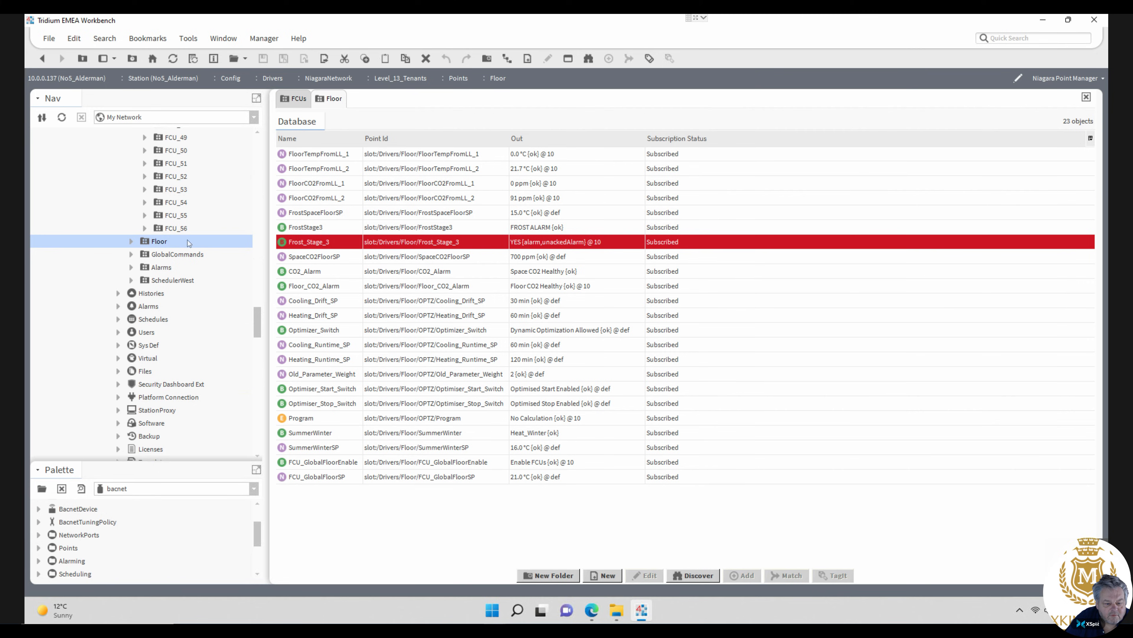
pyautogui.doubleClick(171, 256)
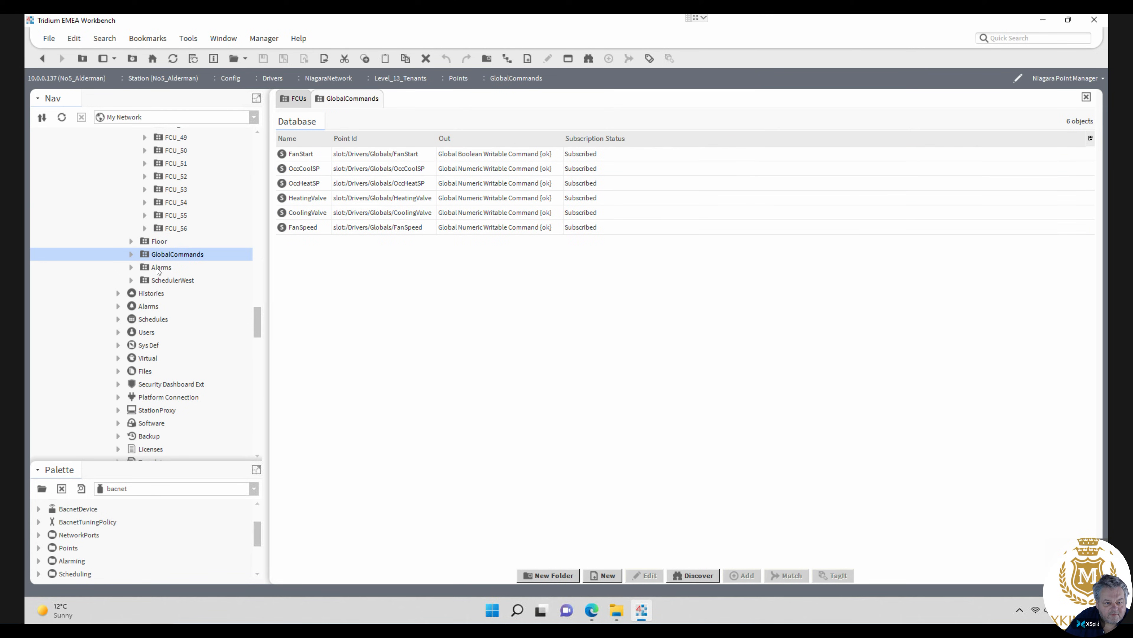
# - Open the Level_13_Tenants Alarms folder and examine its contents in the Niagara Point Manager view
pyautogui.doubleClick(158, 268)
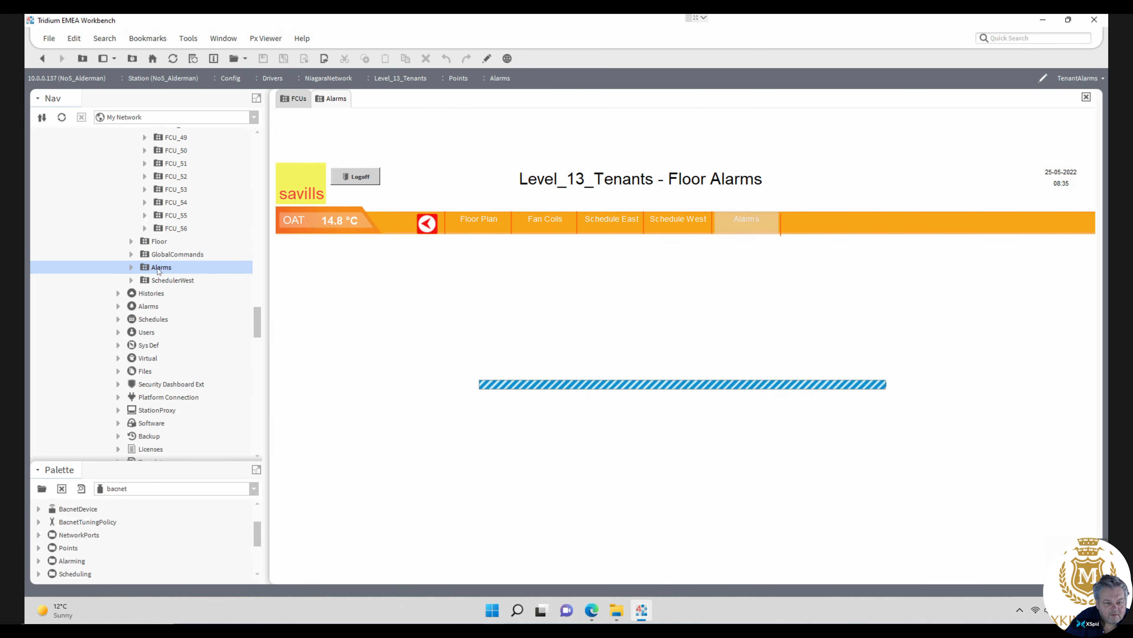
pyautogui.rightClick(157, 269)
pyautogui.press('Escape')
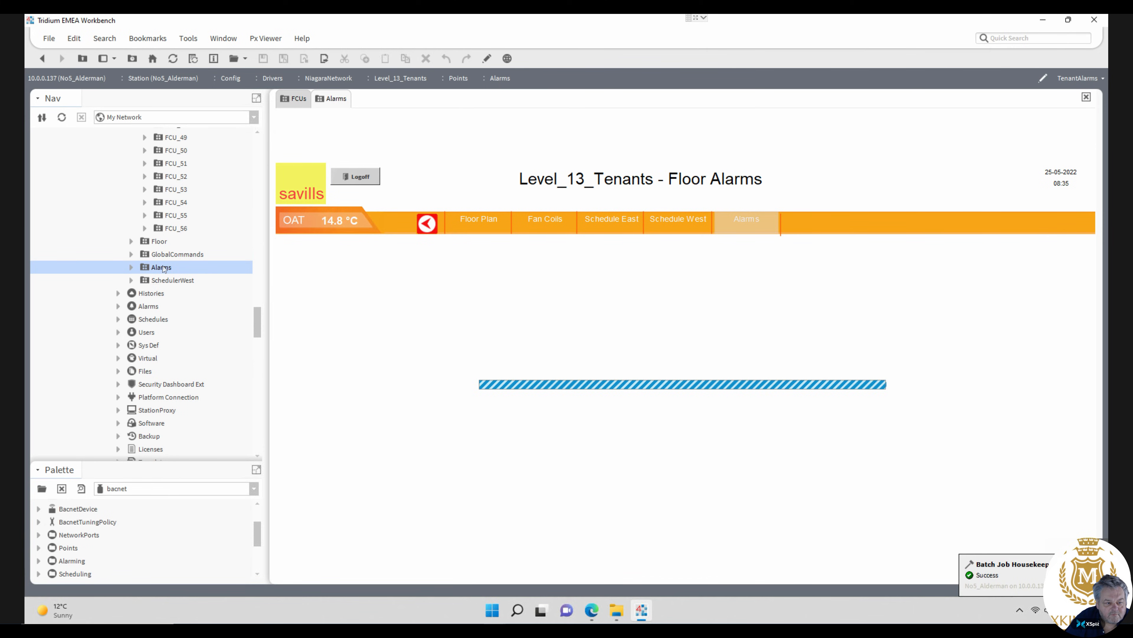
pyautogui.rightClick(164, 268)
pyautogui.moveTo(245, 190)
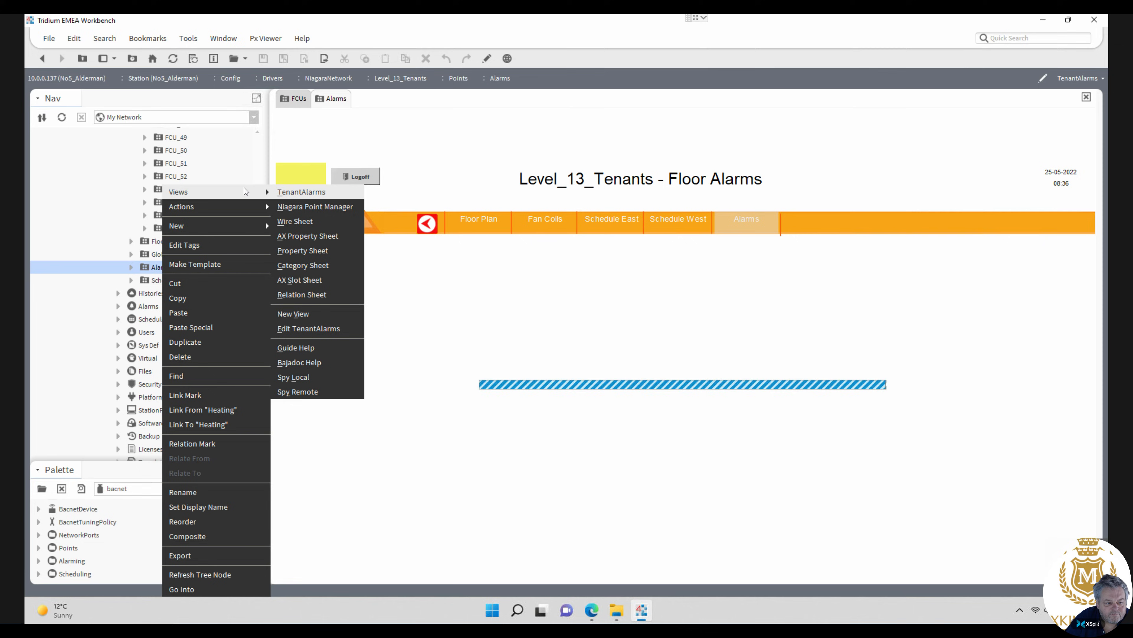
pyautogui.click(312, 206)
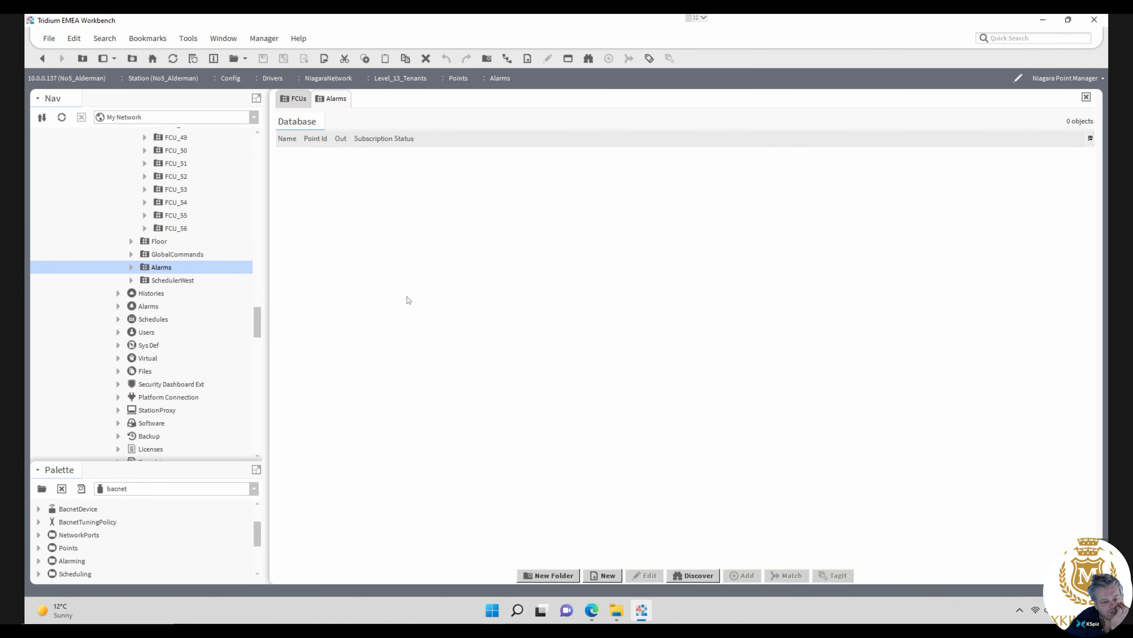
# - Expand the SchedulerWest folder and review its points in the Niagara Point Manager view
pyautogui.click(131, 280)
pyautogui.click(166, 281)
pyautogui.rightClick(165, 282)
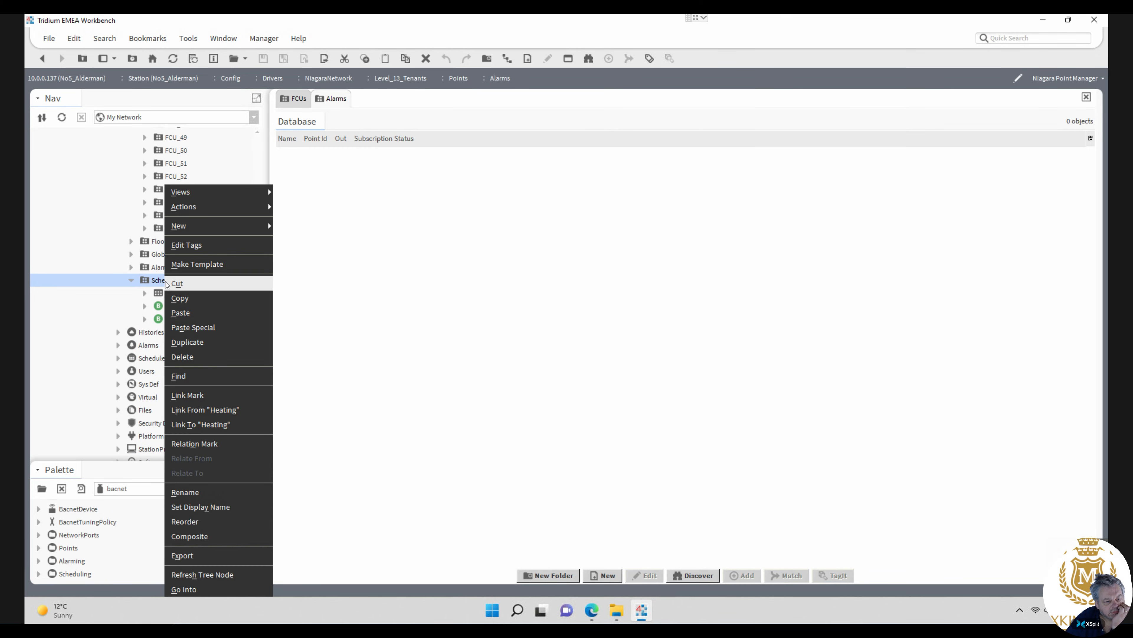
pyautogui.moveTo(252, 192)
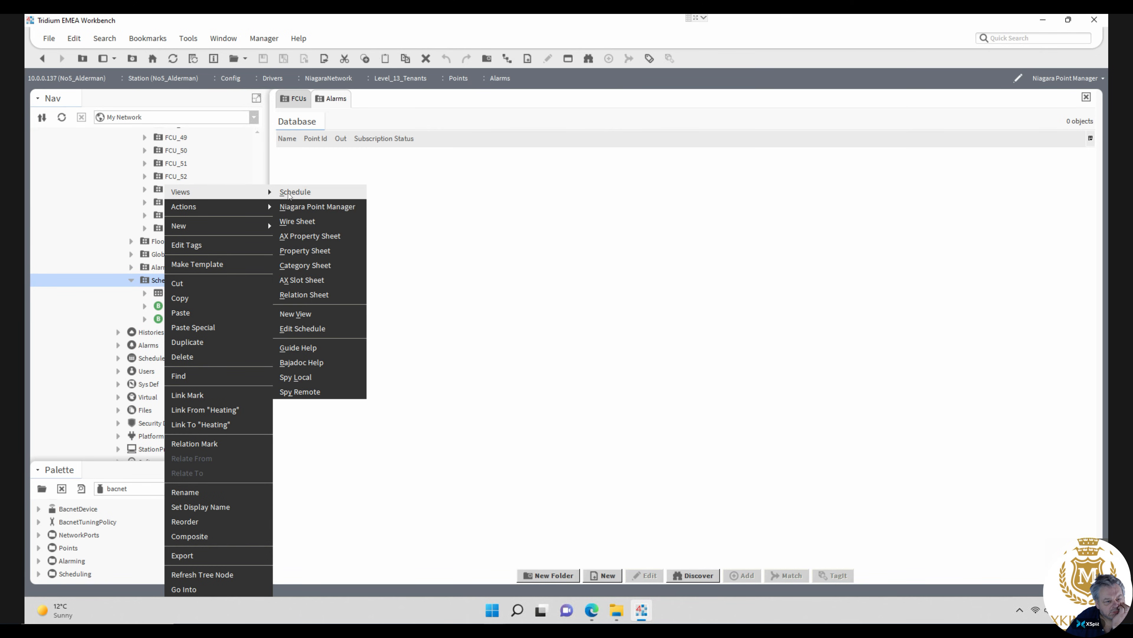
pyautogui.click(302, 208)
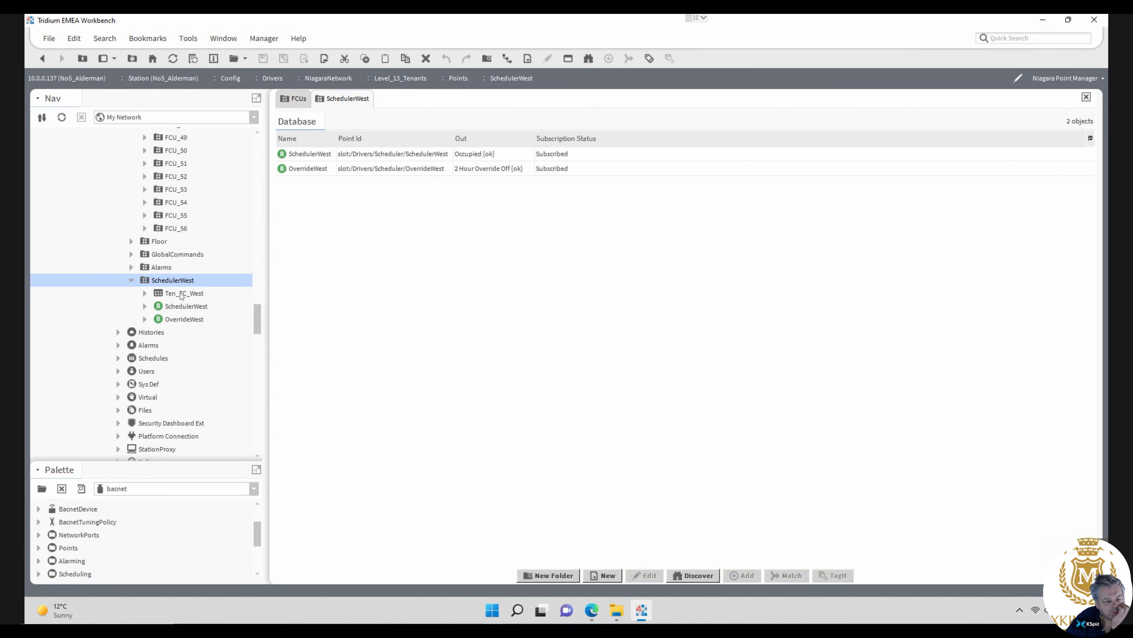
# - Open SchedulerWest's Wire Sheet and align the OverrideWest block directly below the SchedulerWest block
pyautogui.rightClick(177, 284)
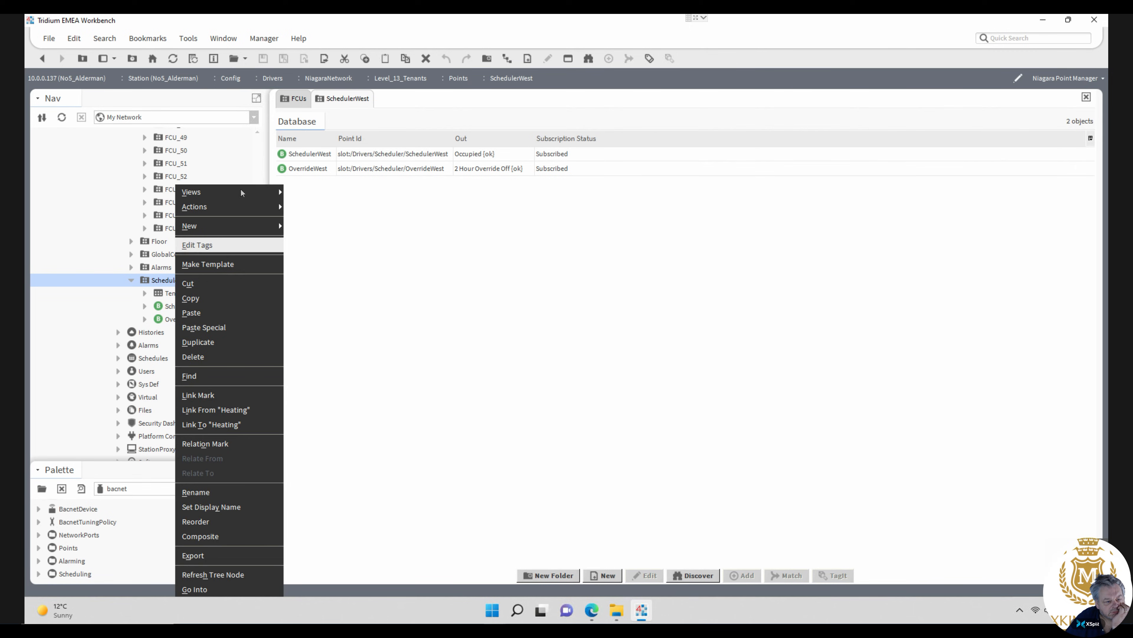
pyautogui.moveTo(247, 191)
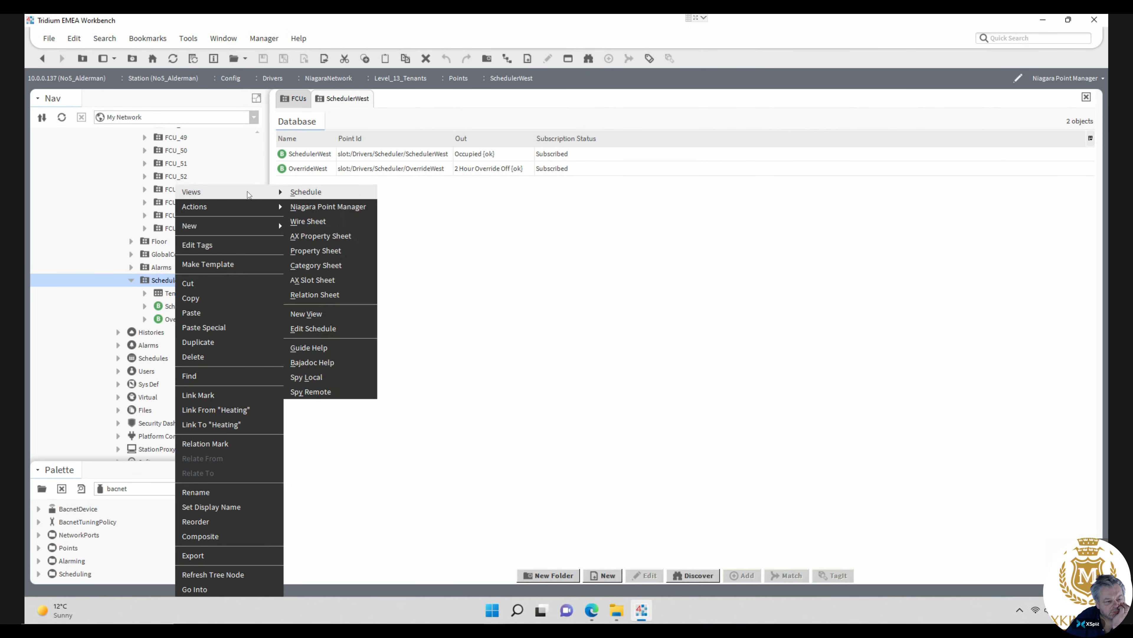
pyautogui.click(316, 221)
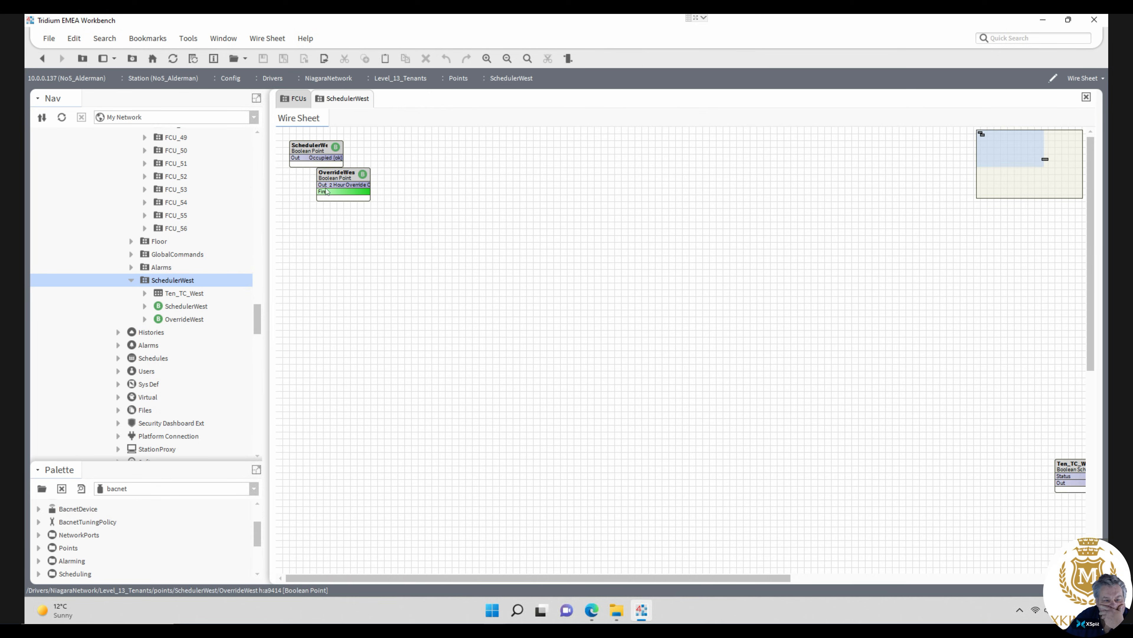
pyautogui.moveTo(326, 191); pyautogui.dragTo(312, 186)
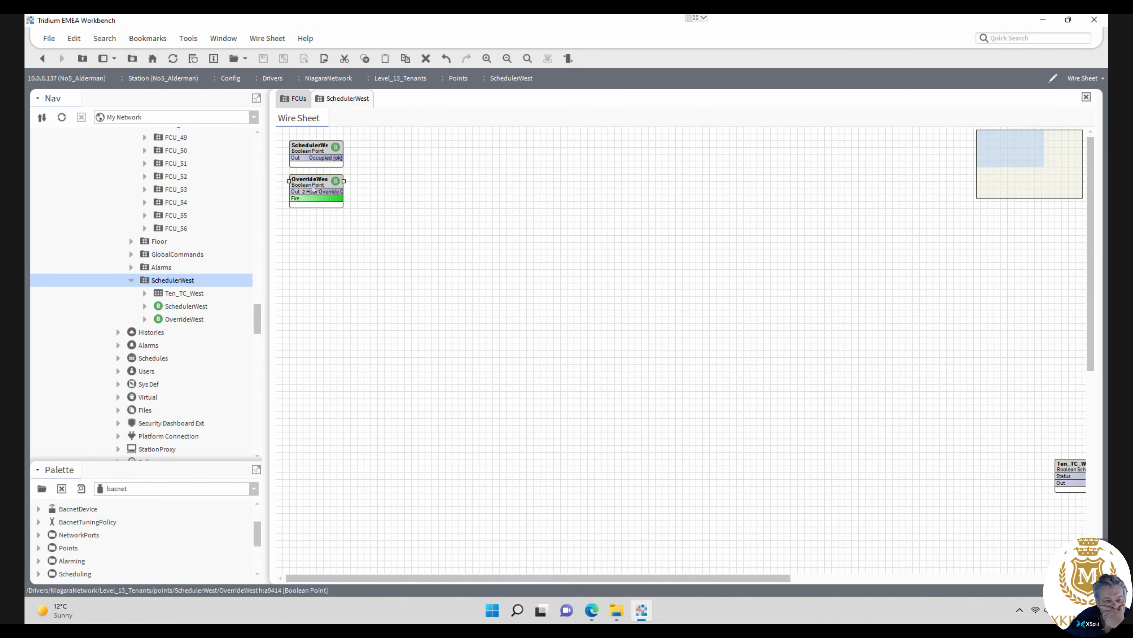
# - Inspect the SchedulerWest Boolean point's property sheet and collapse the Level_13_Tenants Points folder
pyautogui.doubleClick(313, 150)
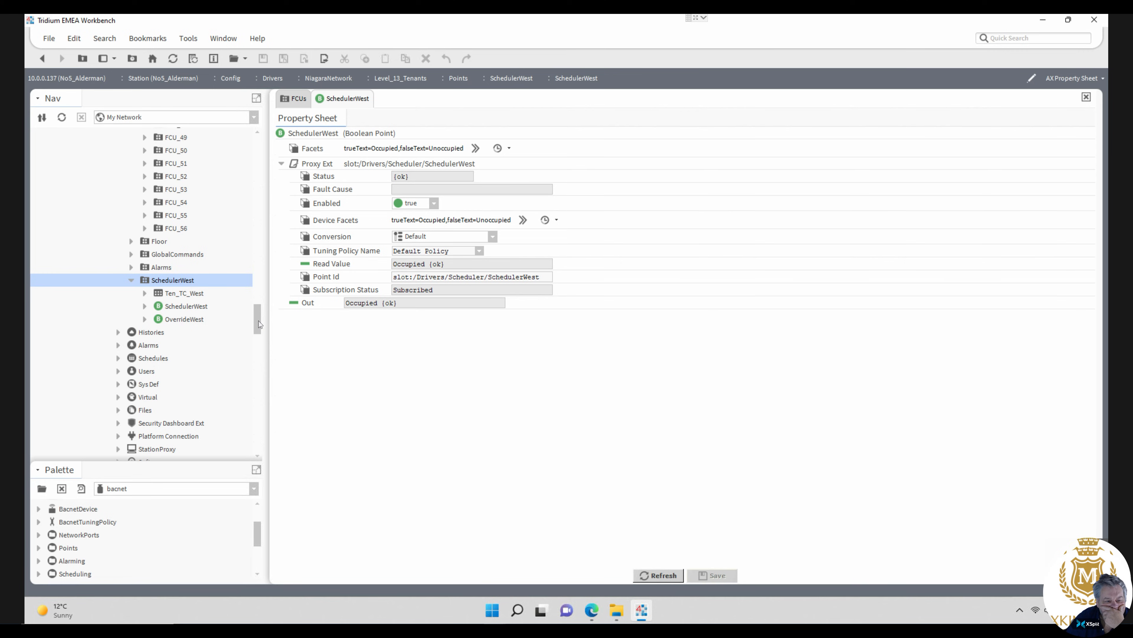
pyautogui.scroll(-2, 259, 324)
pyautogui.scroll(1, 260, 321)
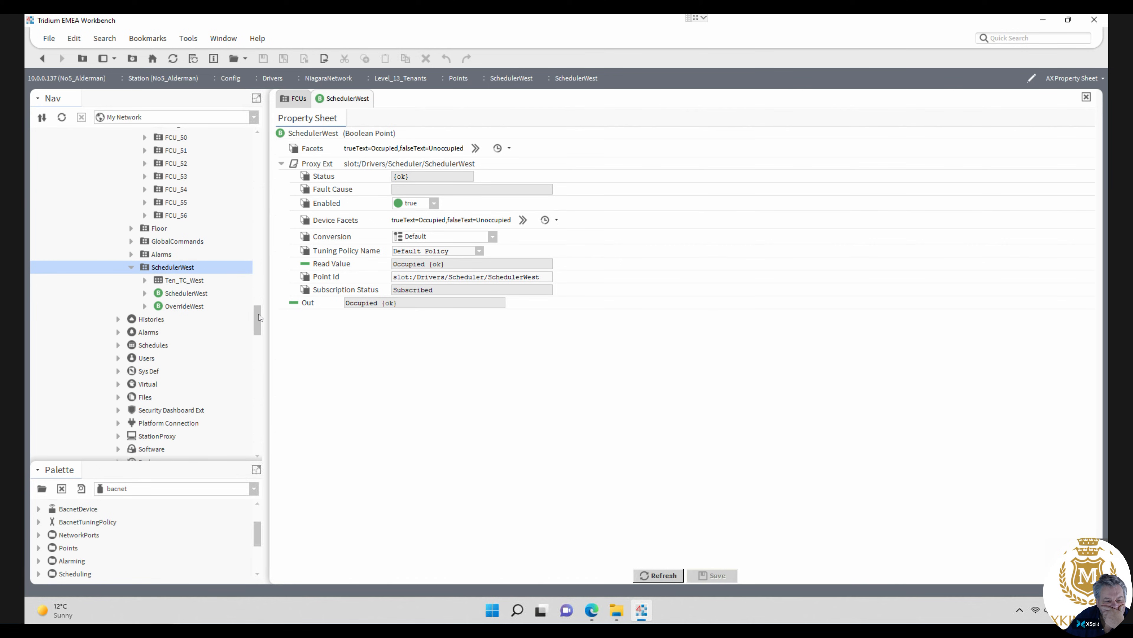
pyautogui.moveTo(259, 318); pyautogui.dragTo(266, 235)
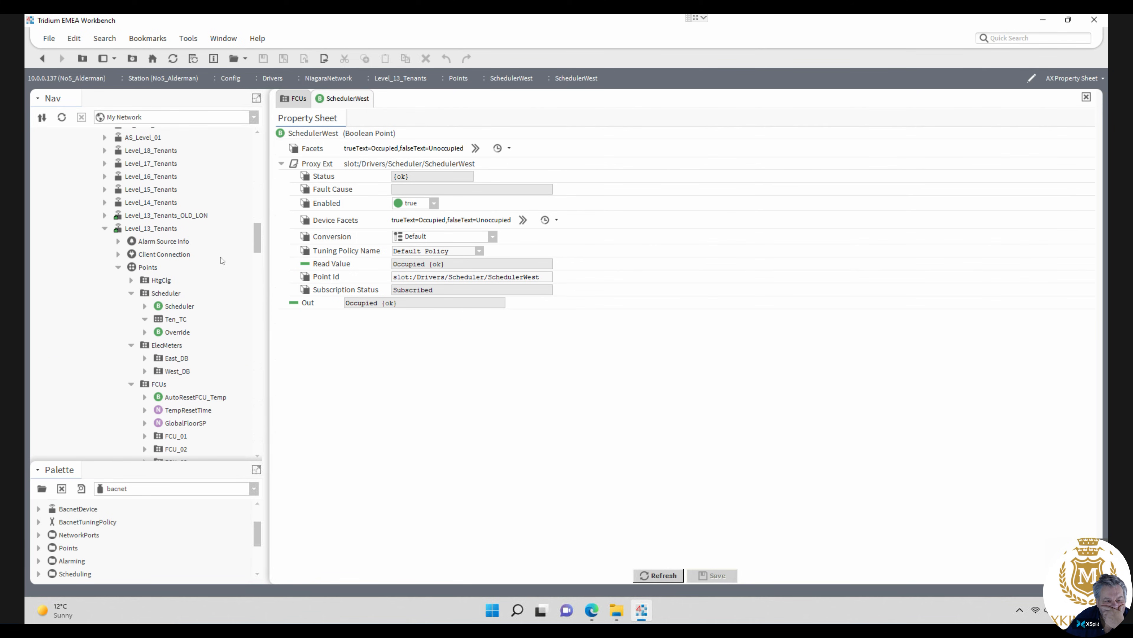
pyautogui.click(119, 268)
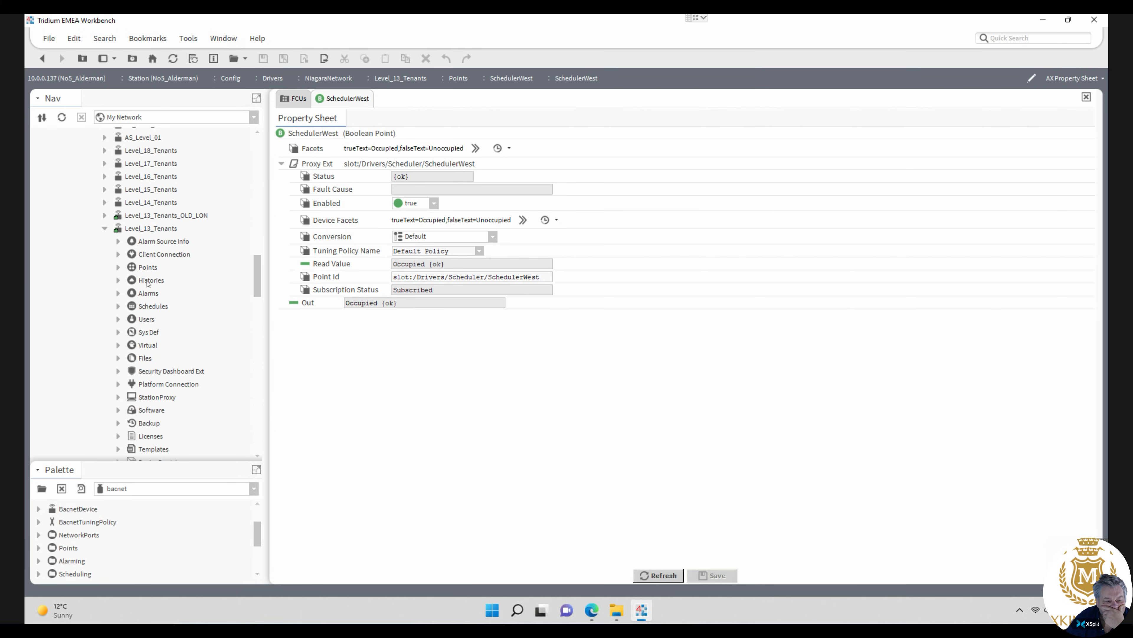
# - Check the Level_13_Tenants Schedules folder and discover the station's histories in the Niagara History Import Manager
pyautogui.click(119, 307)
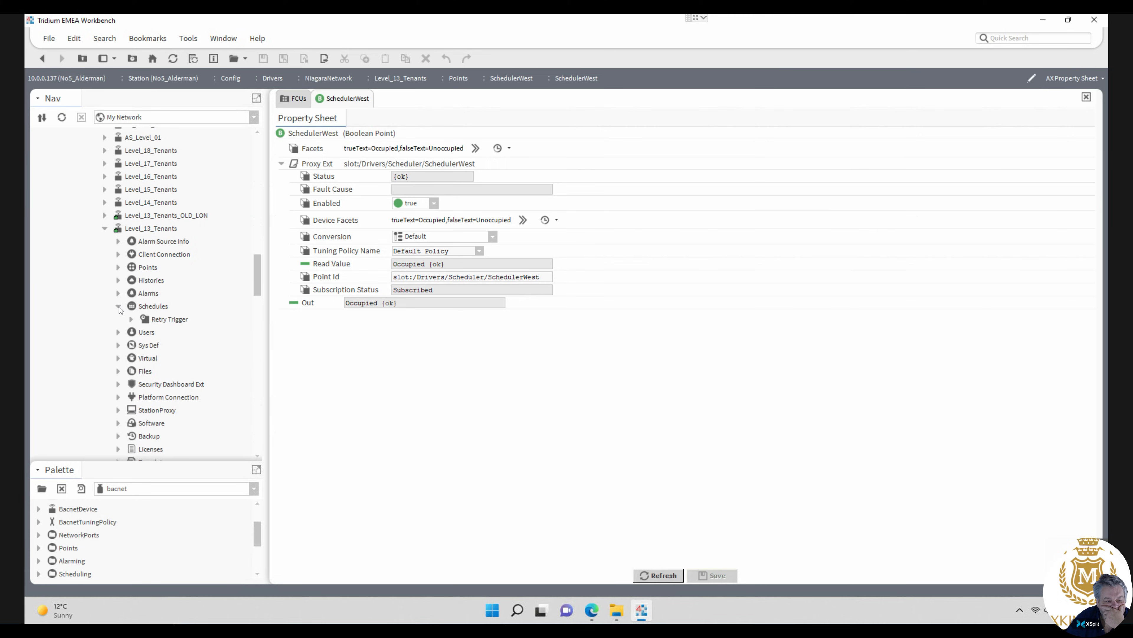
pyautogui.click(119, 306)
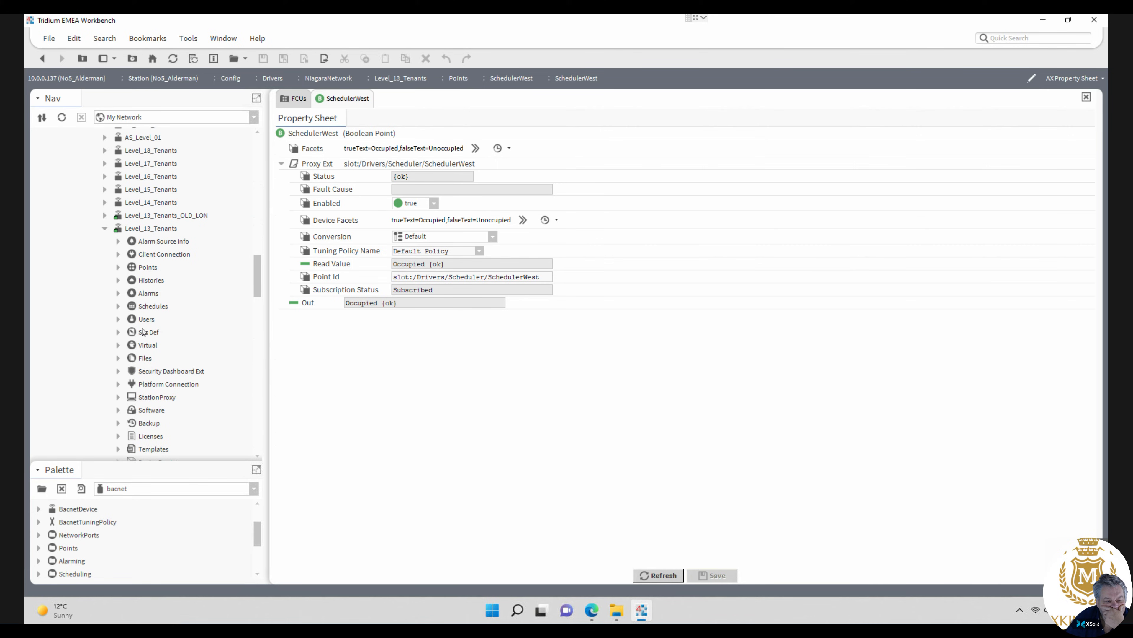
pyautogui.doubleClick(148, 281)
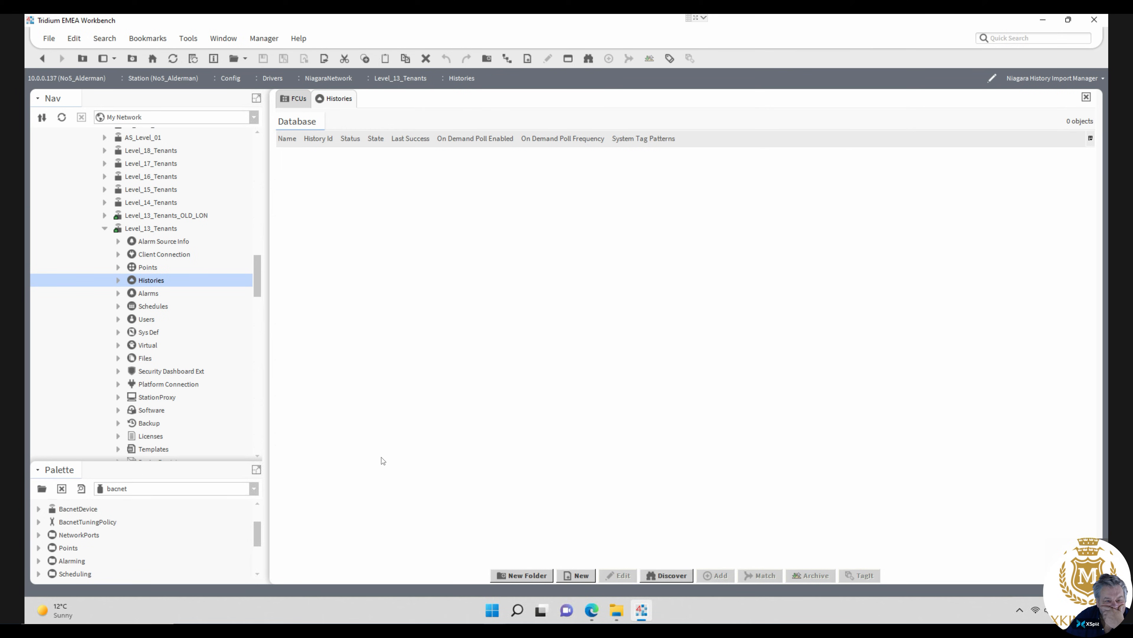
pyautogui.click(667, 575)
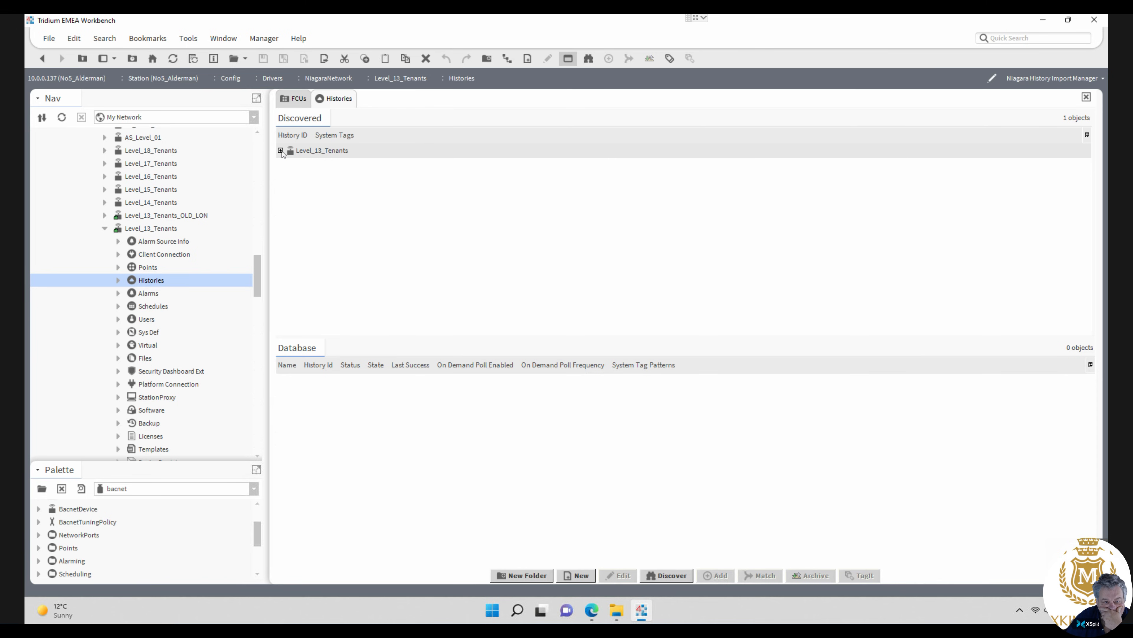
pyautogui.click(281, 151)
# - Add all discovered Level_13_Tenants histories, from AuditHistory to TotalLoad_DBLP2_TotReactivePwr, to the import database
pyautogui.click(330, 166)
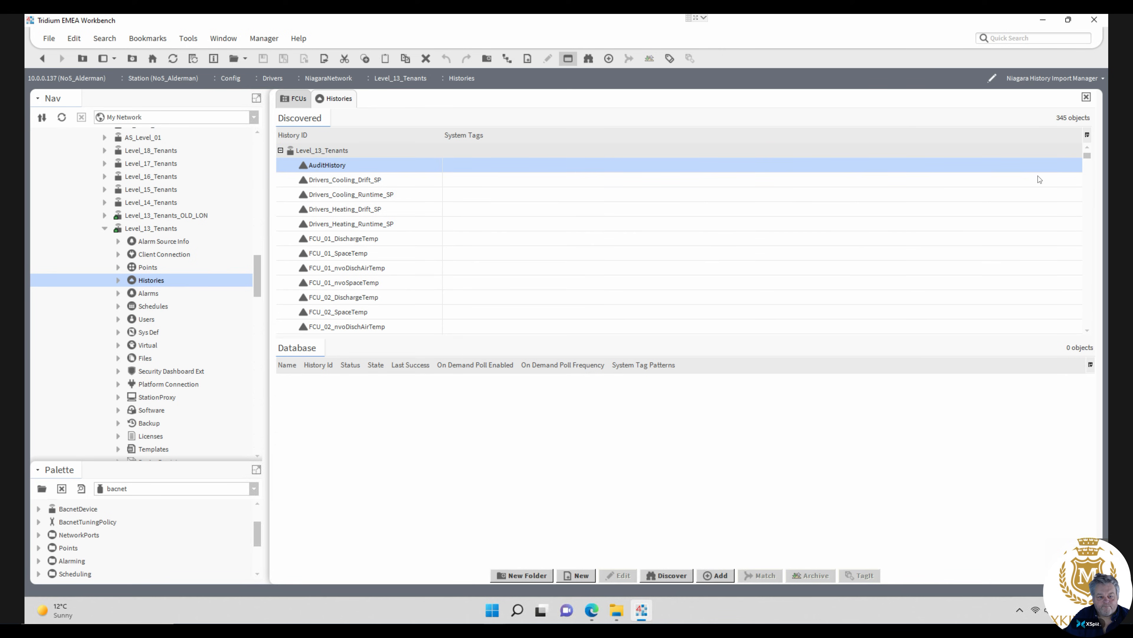
pyautogui.moveTo(1088, 155); pyautogui.dragTo(1092, 351)
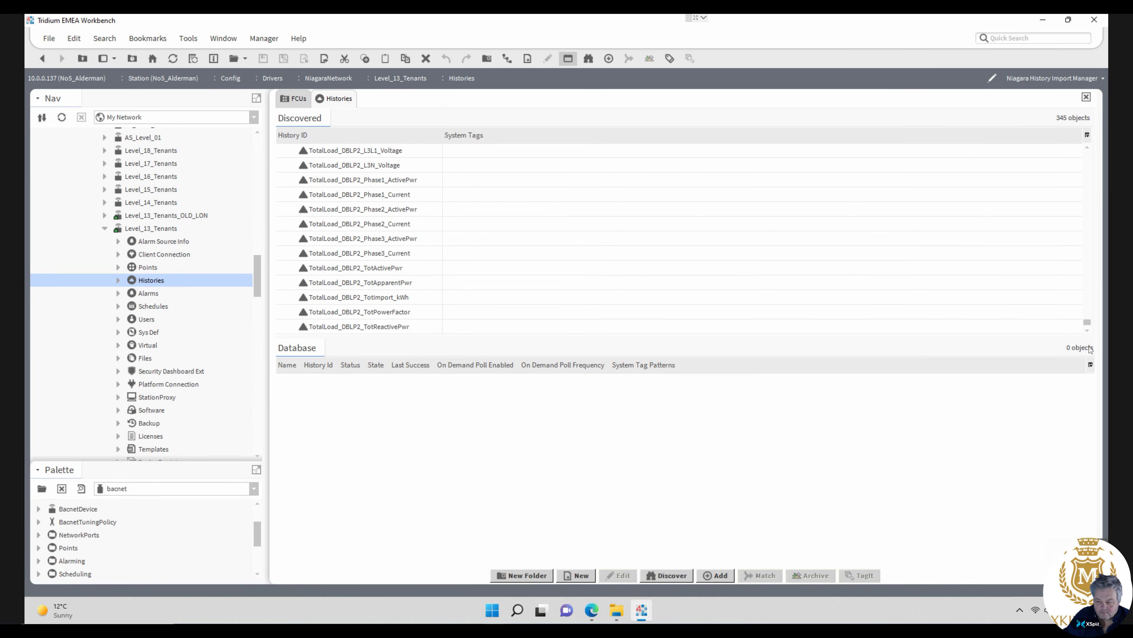
pyautogui.keyDown('shift'); pyautogui.click(383, 329); pyautogui.keyUp('shift')
pyautogui.moveTo(383, 329); pyautogui.dragTo(432, 398)
pyautogui.click(546, 510)
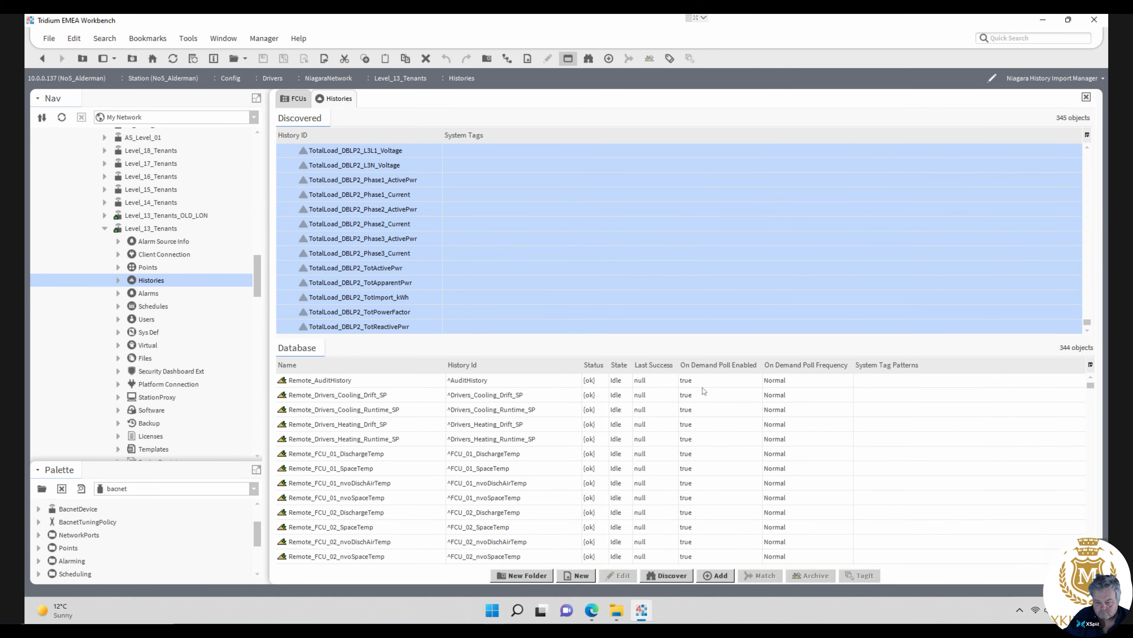
# - Archive every history import in the database, from Remote_AuditHistory to Remote_TotalLoad_DBLP2_TotReactivePwr
pyautogui.click(368, 383)
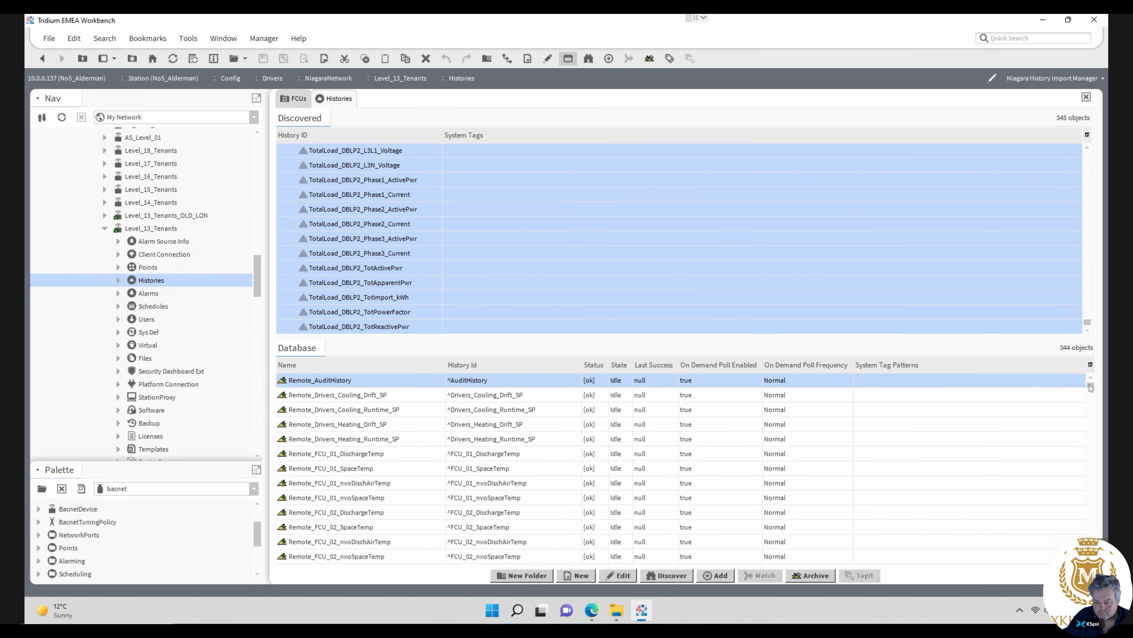
pyautogui.moveTo(1091, 386); pyautogui.dragTo(1091, 558)
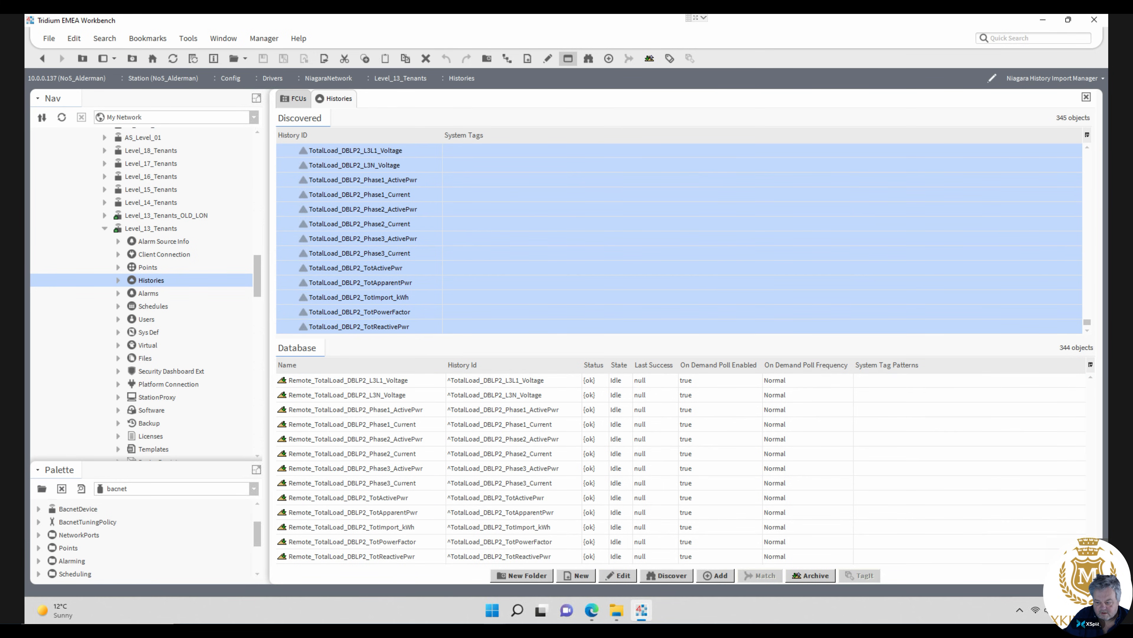
pyautogui.keyDown('shift'); pyautogui.click(372, 557); pyautogui.keyUp('shift')
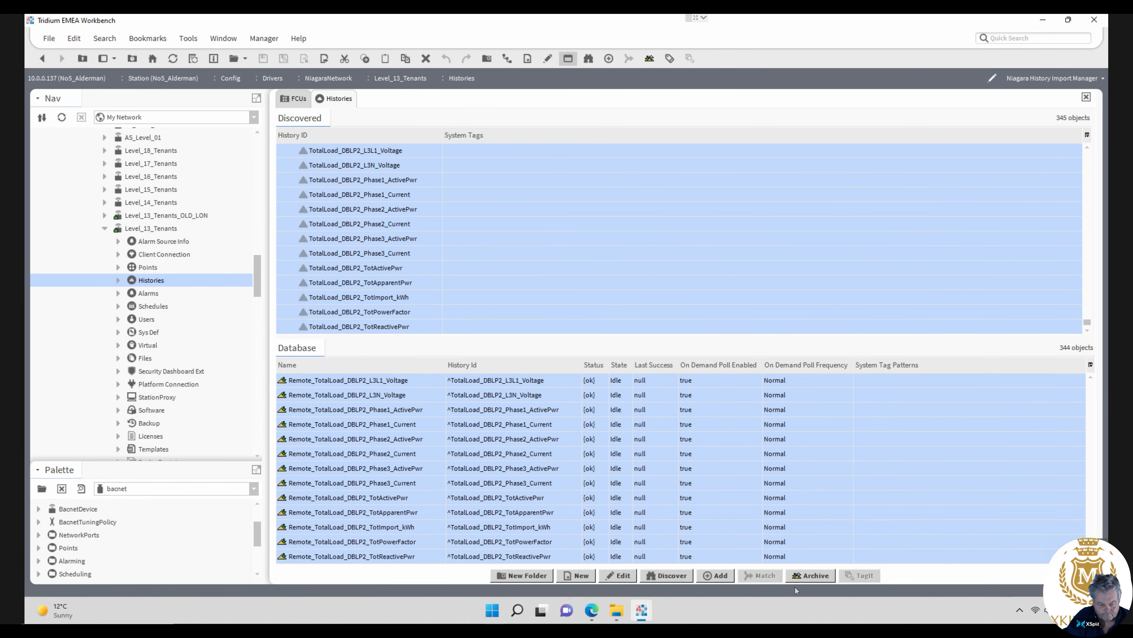
pyautogui.click(814, 577)
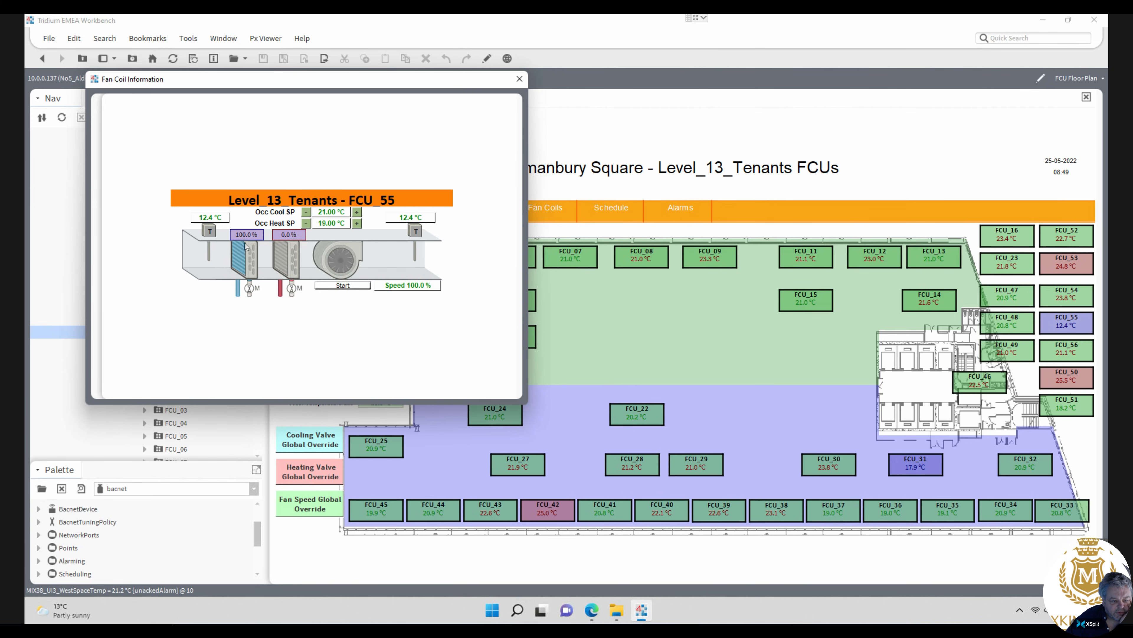
# - Apply an emergency override of 100% to FCU_55's heating valve and close the Fan Coil Information popup
pyautogui.rightClick(287, 236)
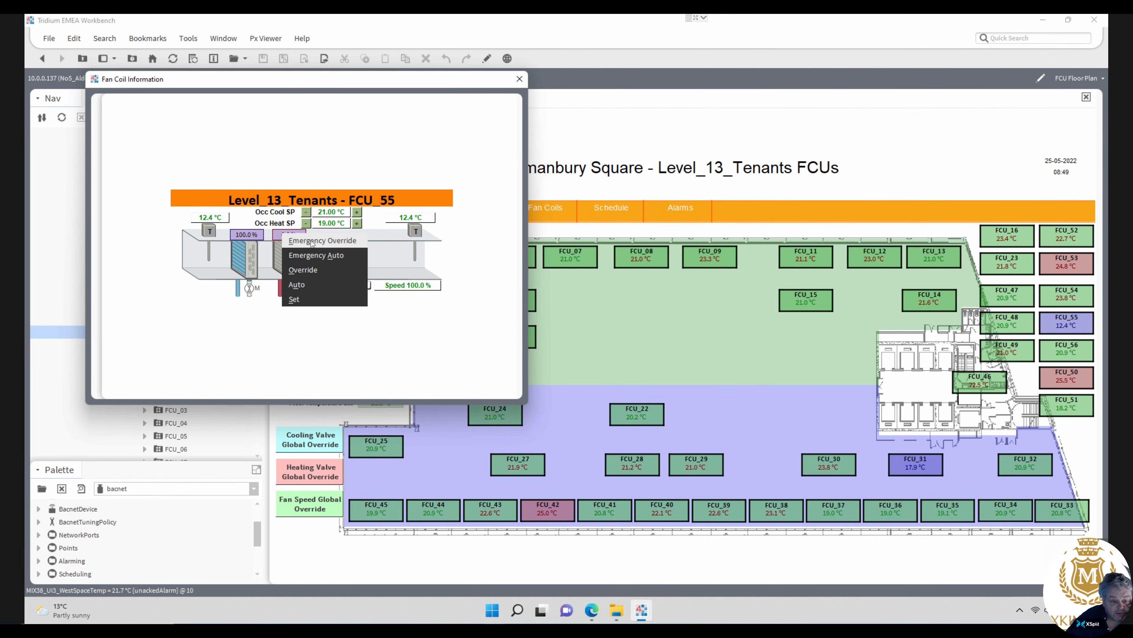
pyautogui.click(311, 242)
pyautogui.write('100')
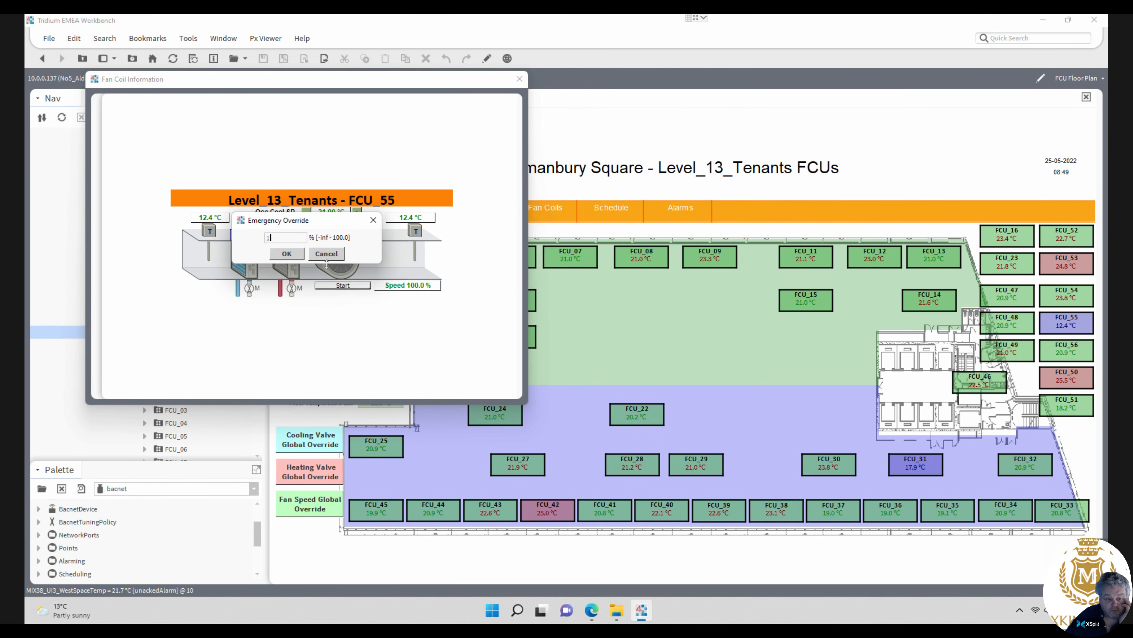
pyautogui.click(288, 255)
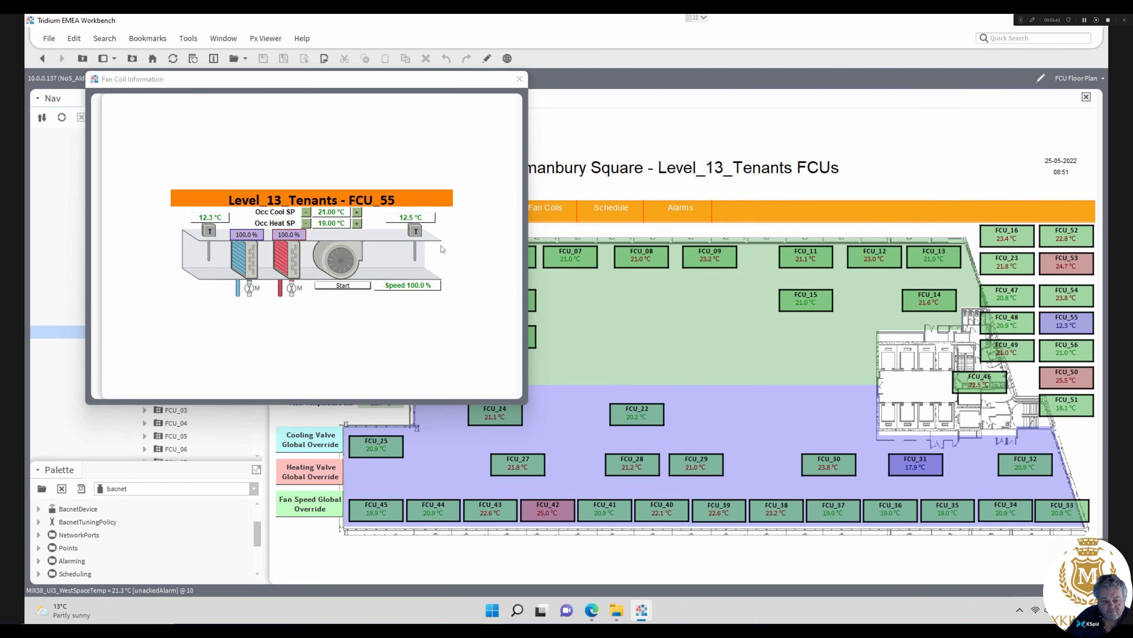
pyautogui.click(519, 80)
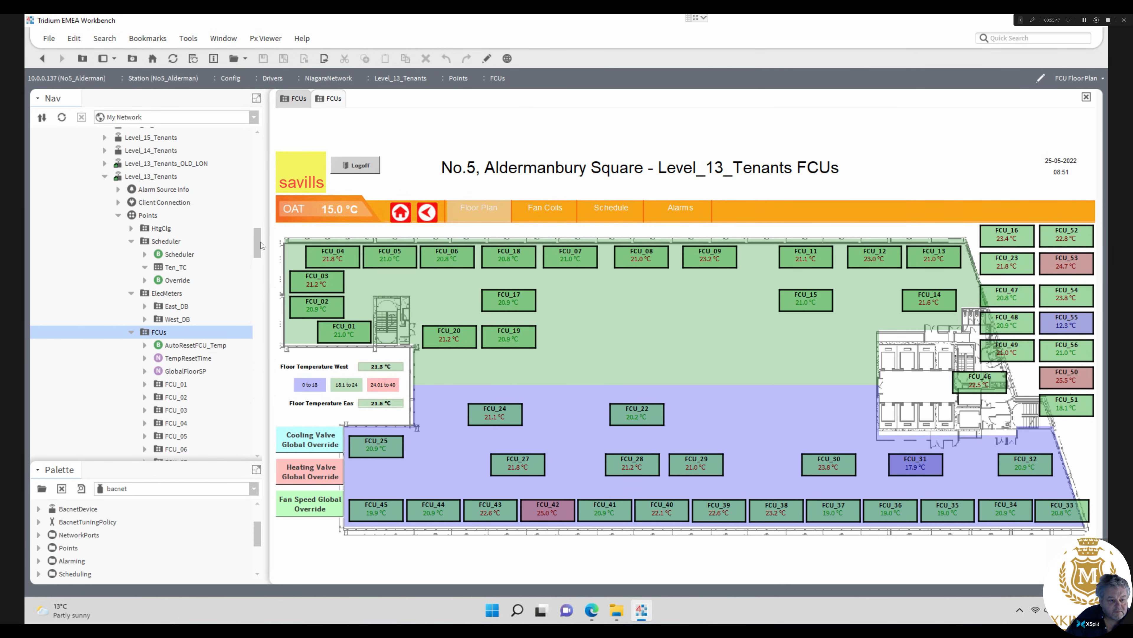
# - View the fan coil graphics of FCU_01, FCU_02, FCU_03 and FCU_04 in turn
pyautogui.moveTo(255, 244); pyautogui.dragTo(259, 252)
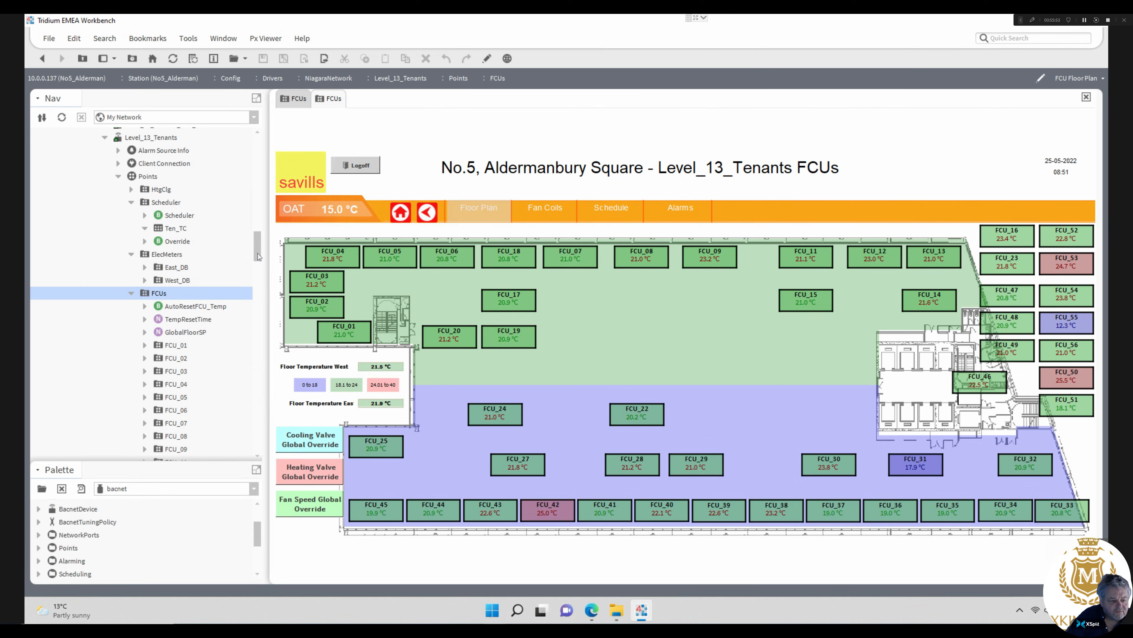
pyautogui.scroll(-2, 258, 256)
pyautogui.click(166, 268)
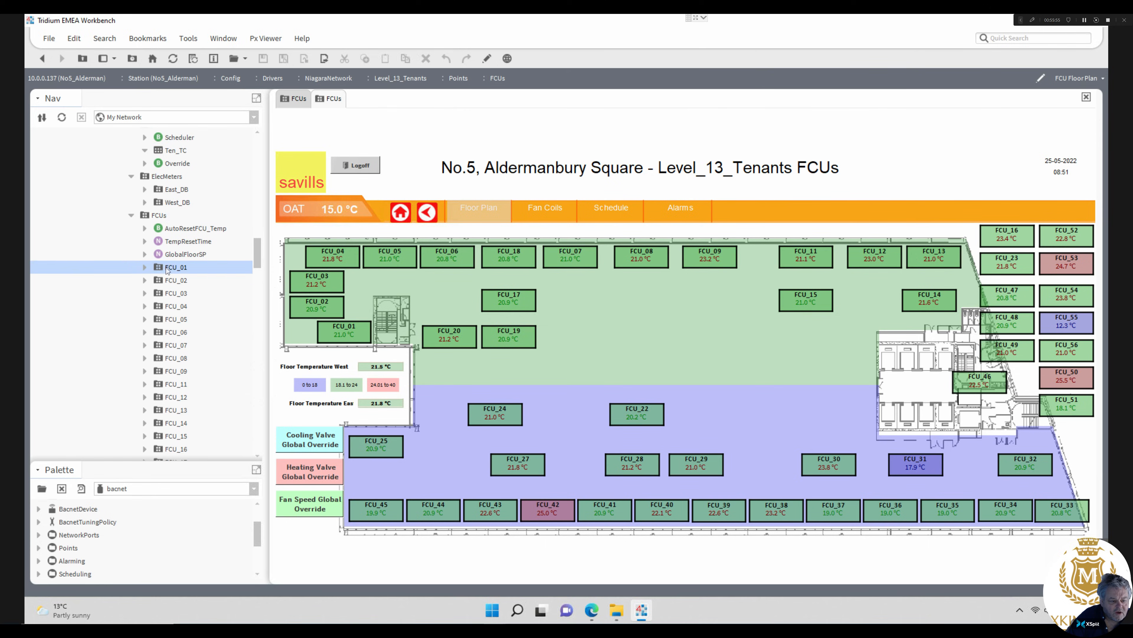
pyautogui.doubleClick(167, 268)
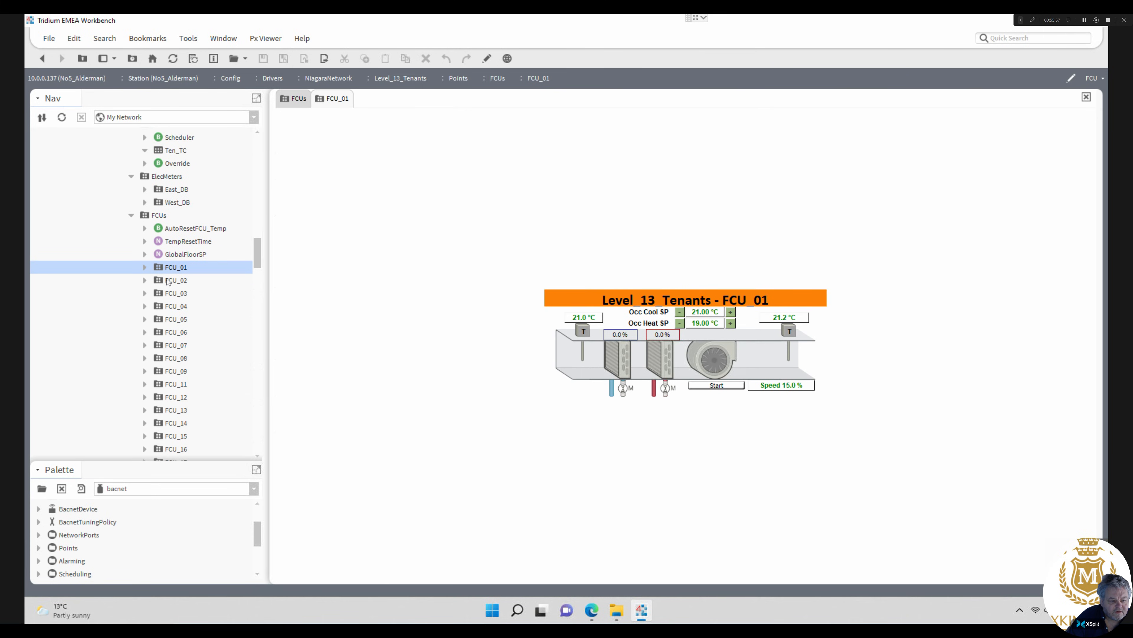
pyautogui.doubleClick(168, 280)
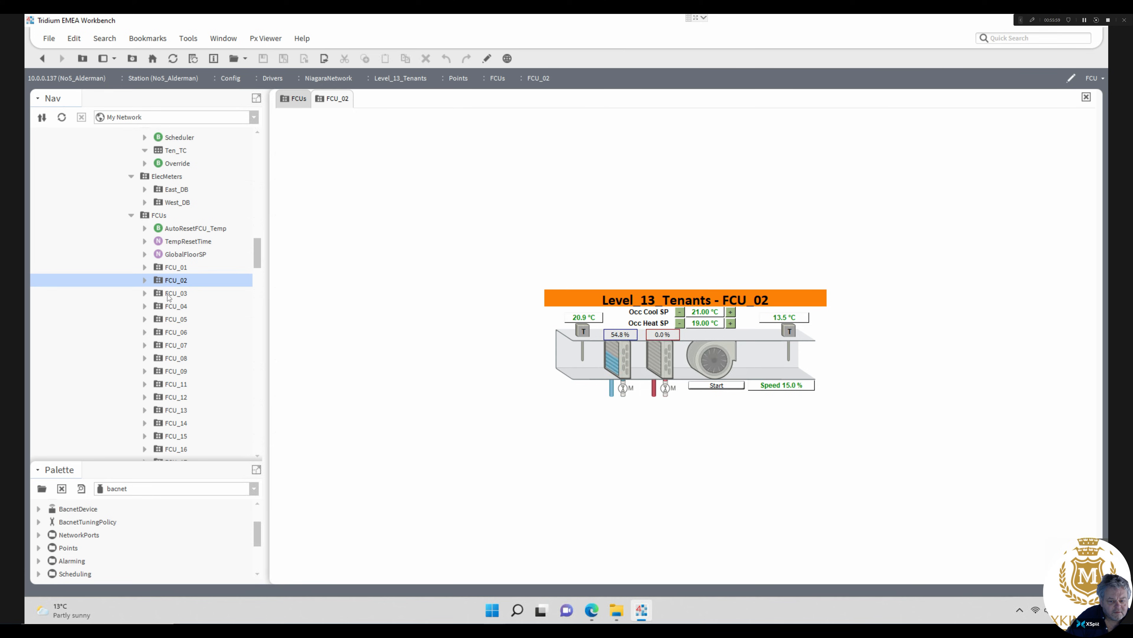
pyautogui.doubleClick(169, 298)
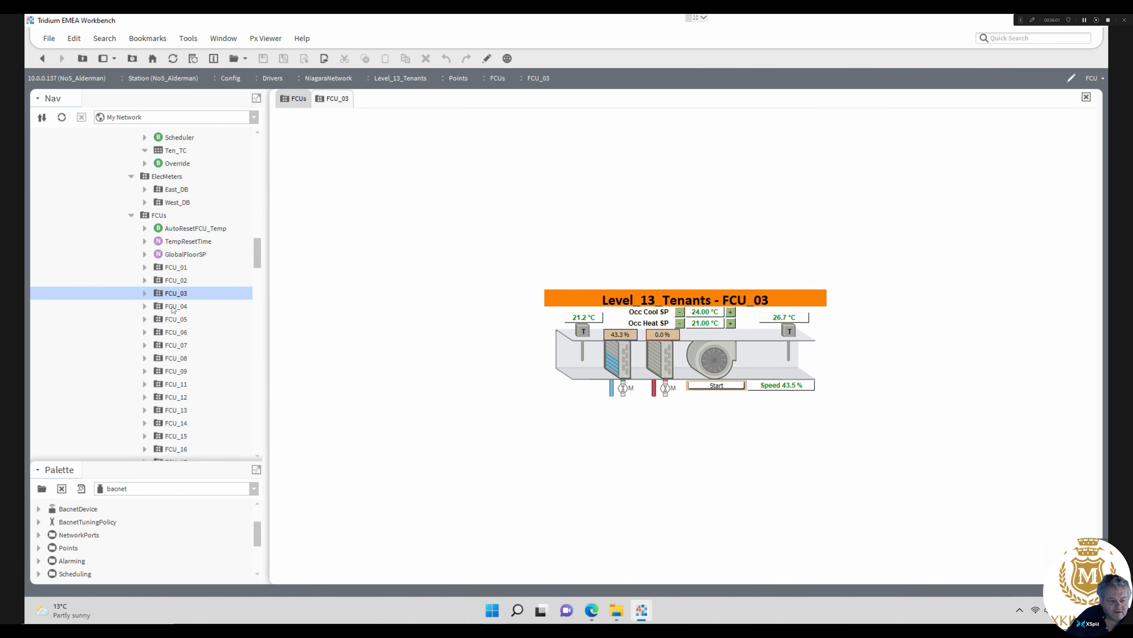
pyautogui.doubleClick(173, 307)
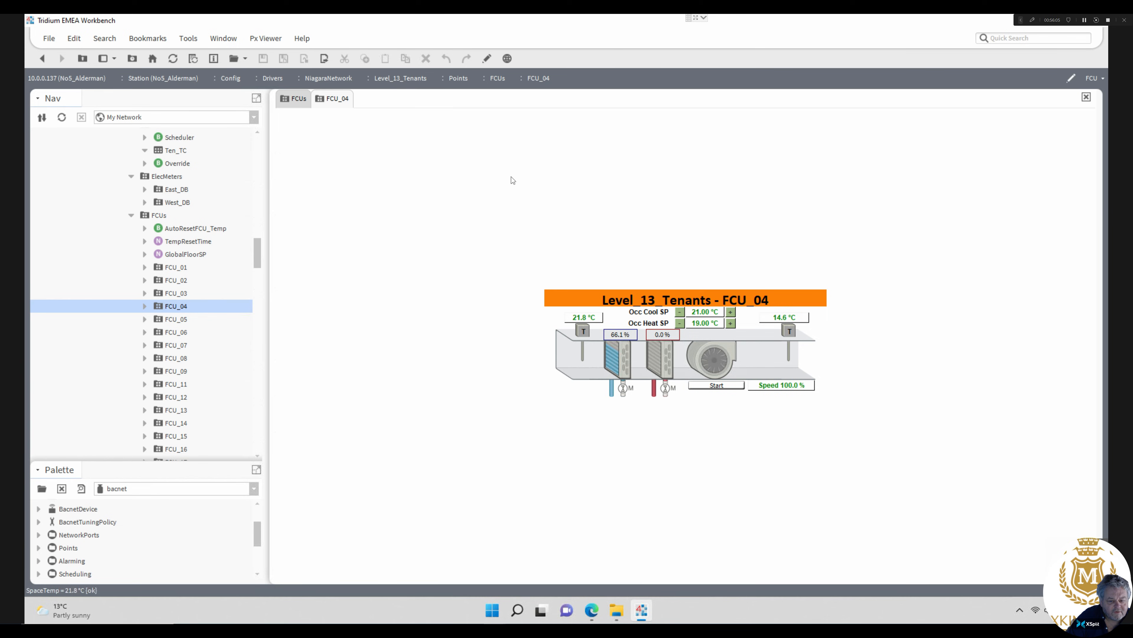
# - Edit FCU_04's graphic, moving the SpaceTemp reading below the duct's lower-left corner, and return to the live view
pyautogui.click(487, 58)
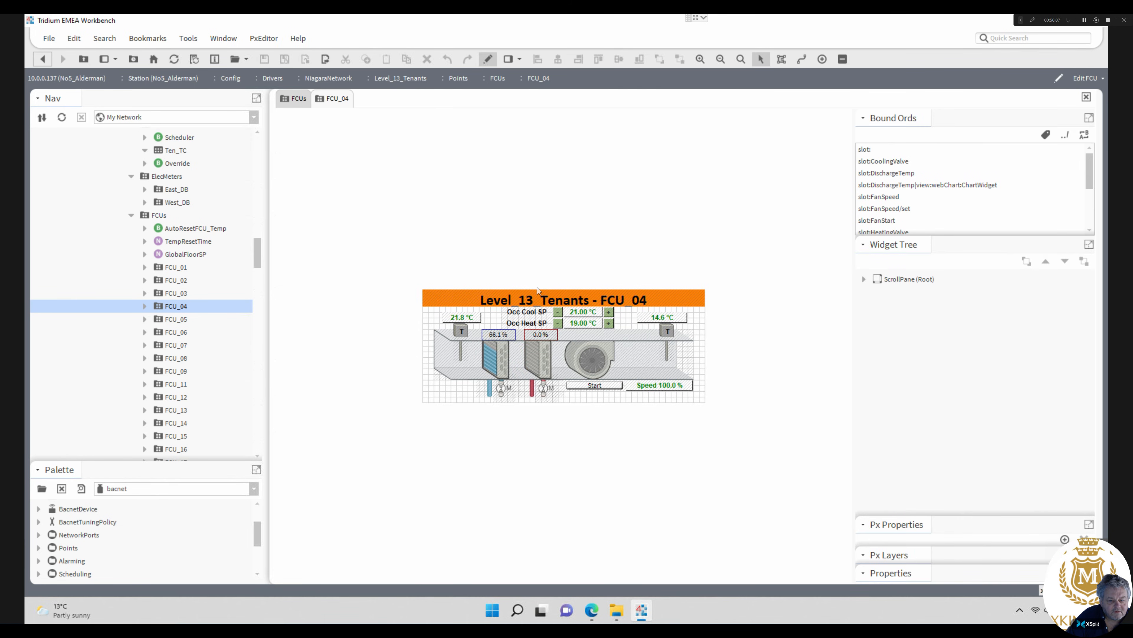
pyautogui.moveTo(470, 319); pyautogui.dragTo(471, 313)
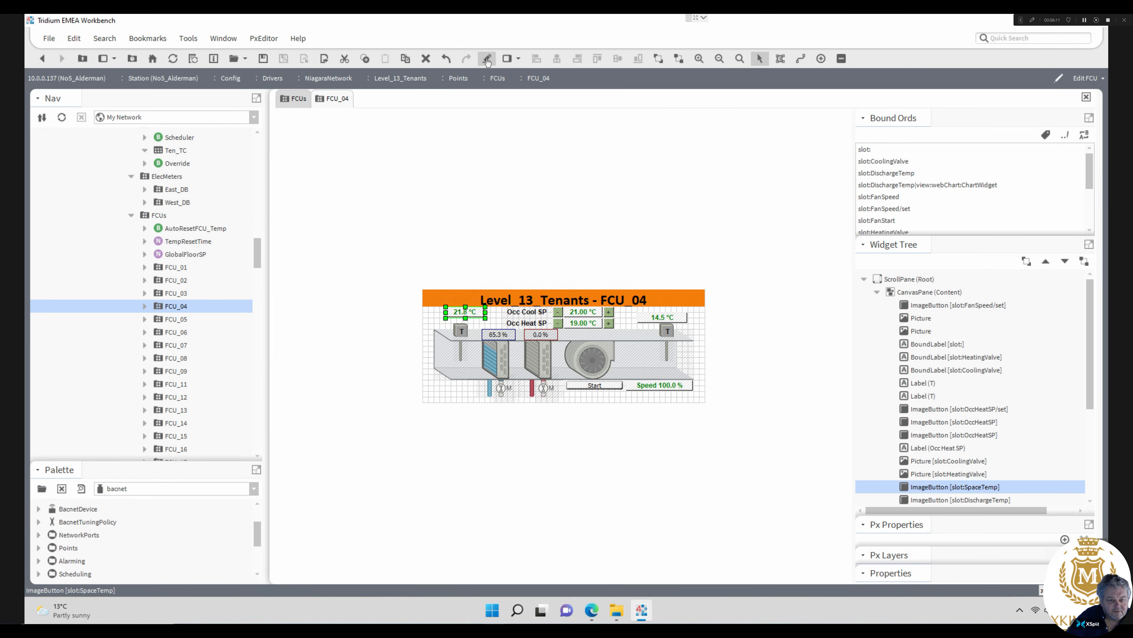
pyautogui.moveTo(460, 312); pyautogui.dragTo(443, 397)
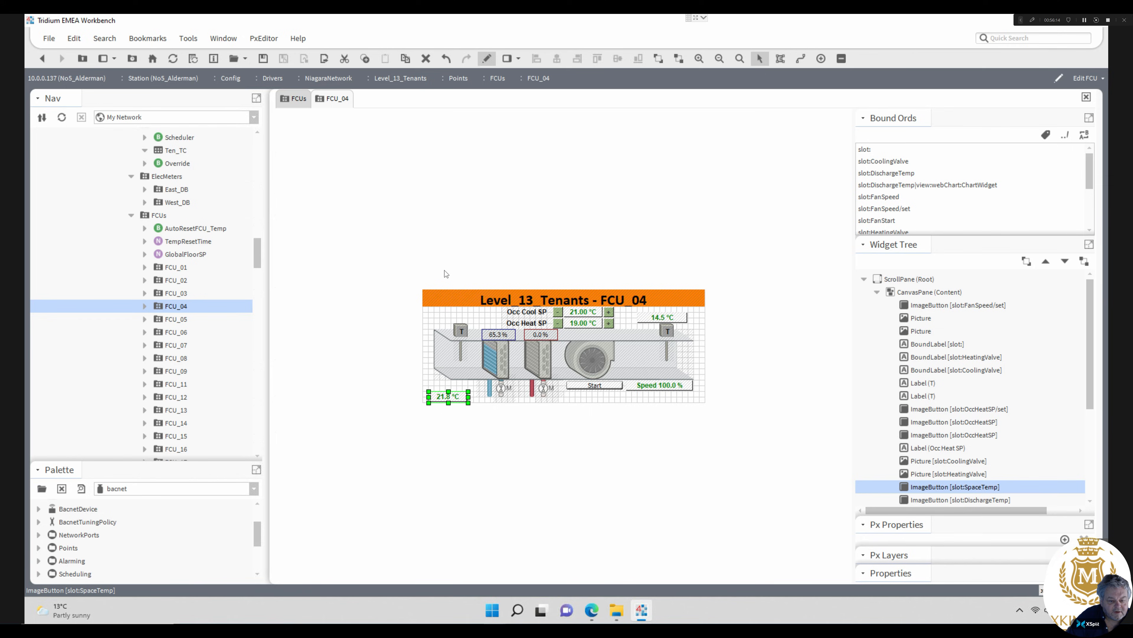
pyautogui.click(487, 59)
# - Check the SpaceTemp reading's placement in the graphics of FCU_05, FCU_06 and FCU_07
pyautogui.doubleClick(171, 324)
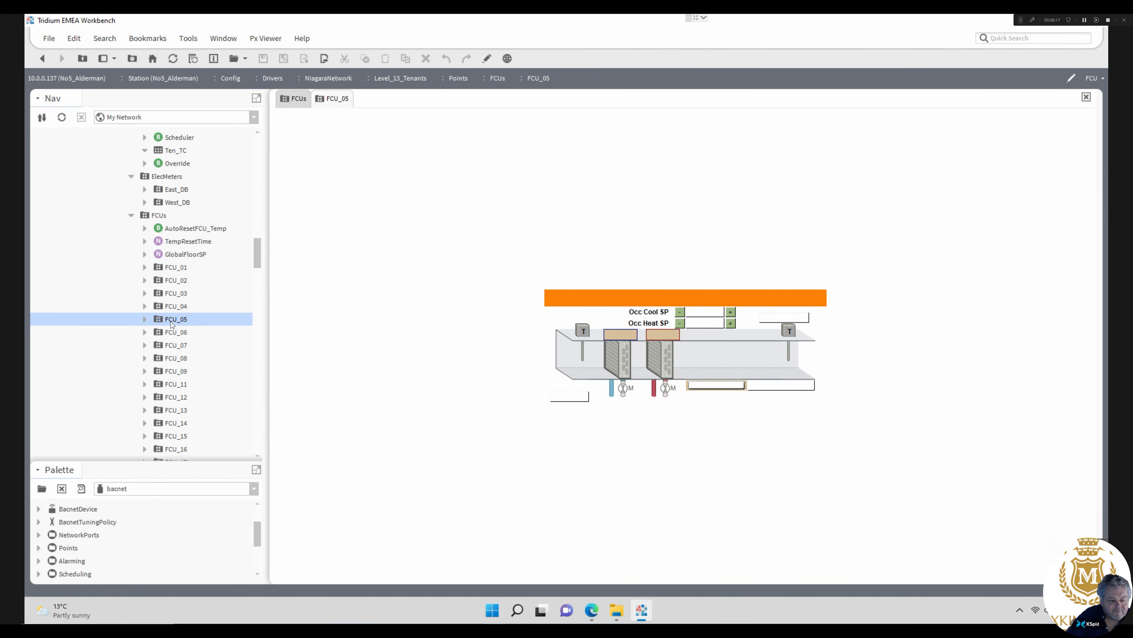
pyautogui.doubleClick(175, 333)
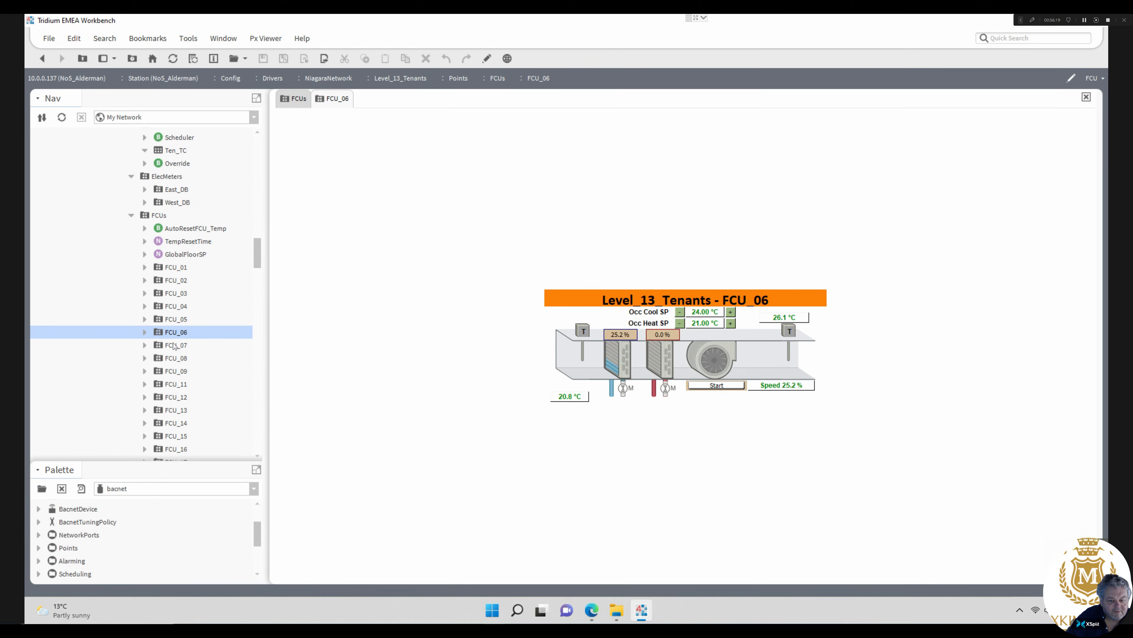
pyautogui.doubleClick(173, 347)
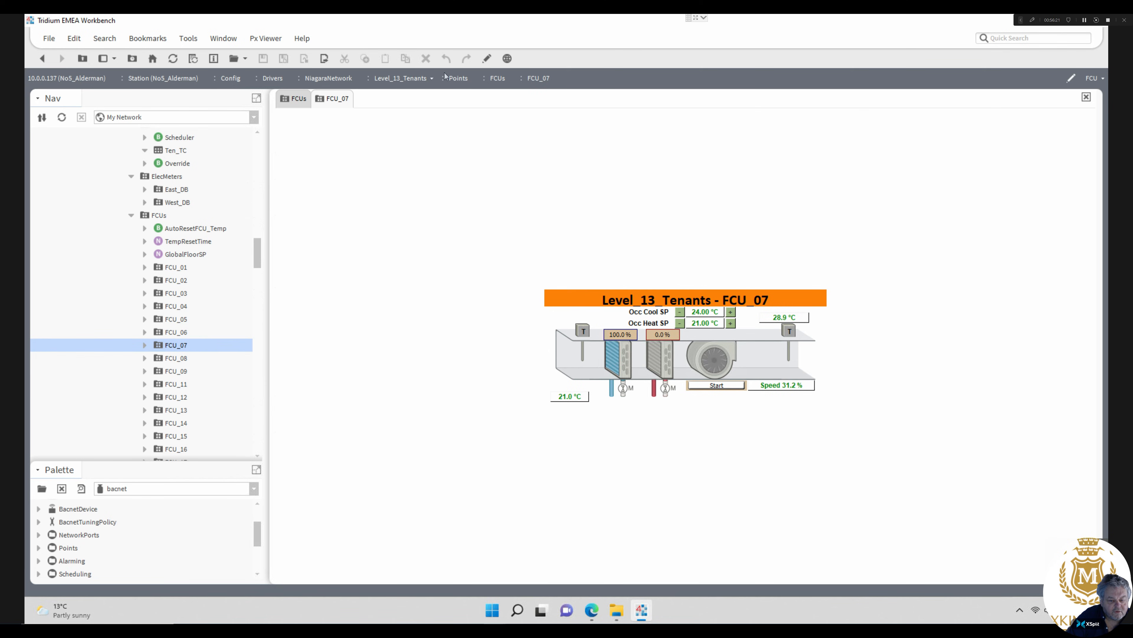
# - Move the SpaceTemp reading back above the duct's left sensor in FCU_07's graphic, relativize the page's ords and leave editing
pyautogui.click(487, 59)
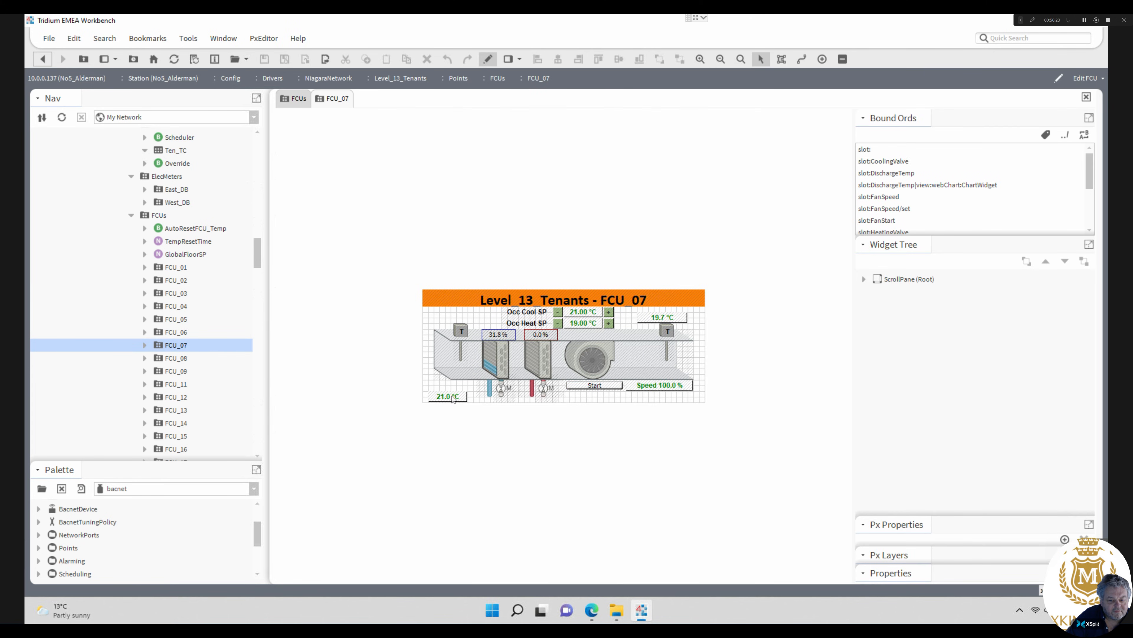
pyautogui.moveTo(451, 394); pyautogui.dragTo(464, 313)
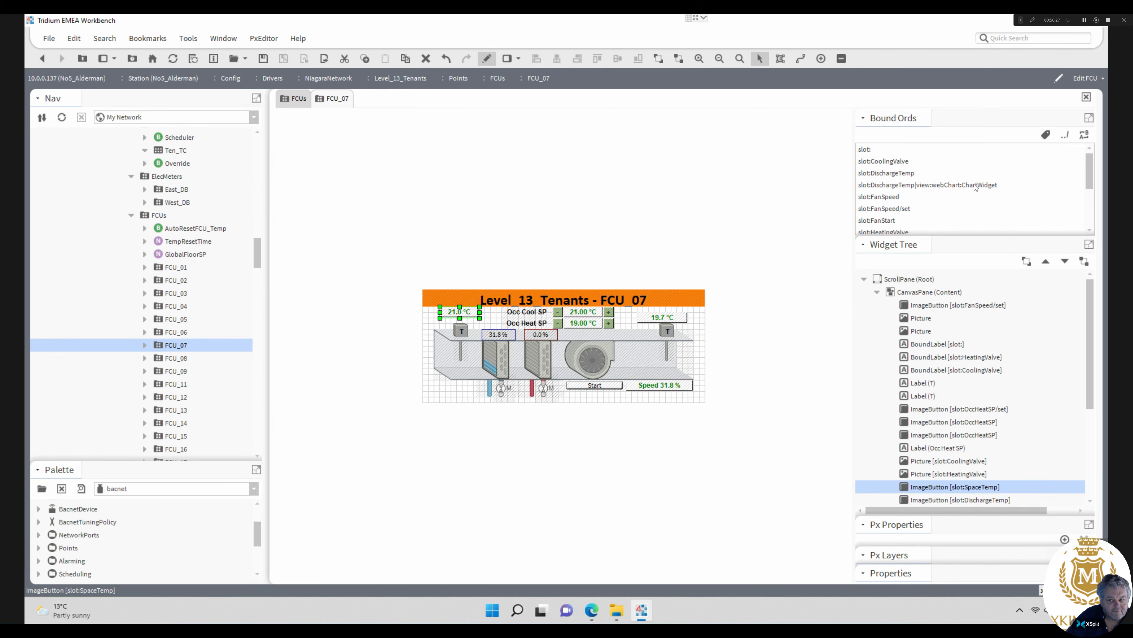
pyautogui.click(1066, 136)
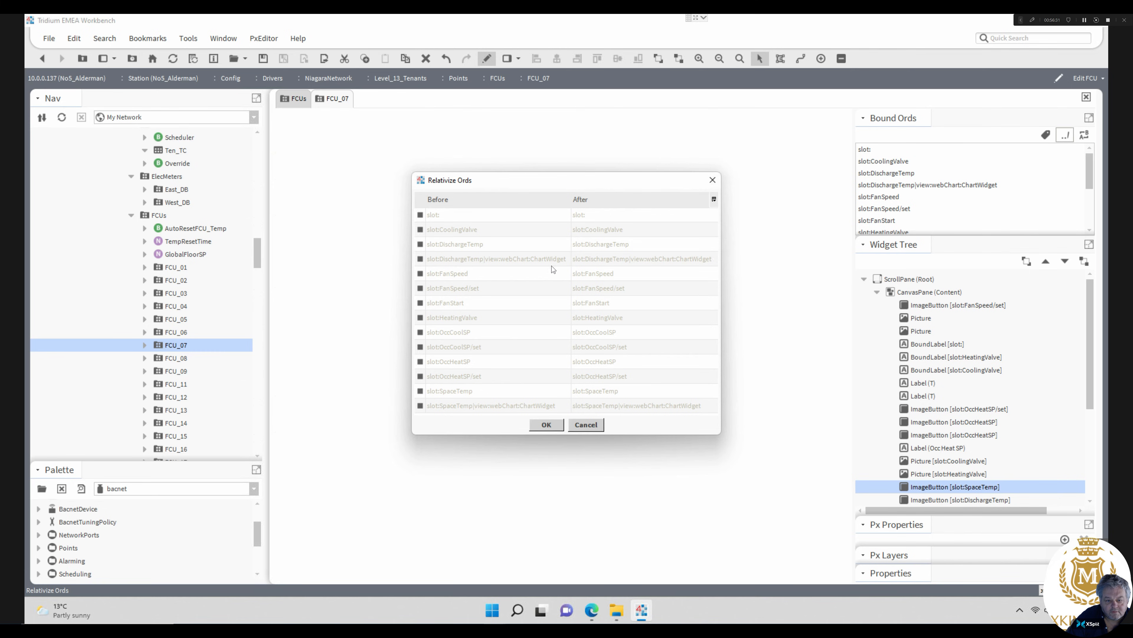
pyautogui.click(547, 425)
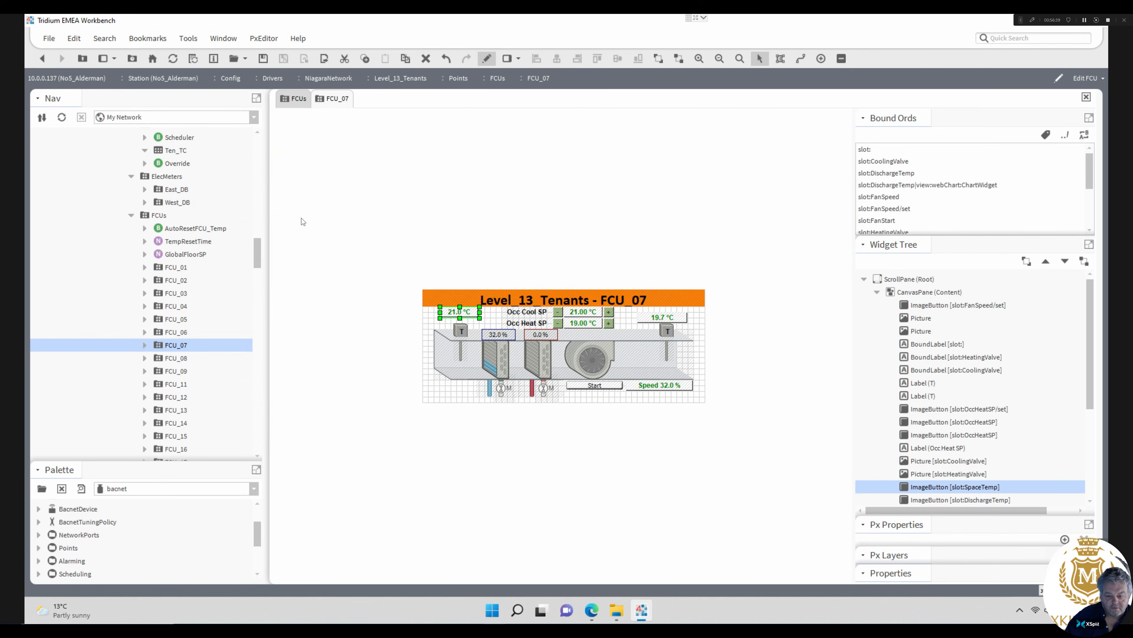
pyautogui.click(486, 59)
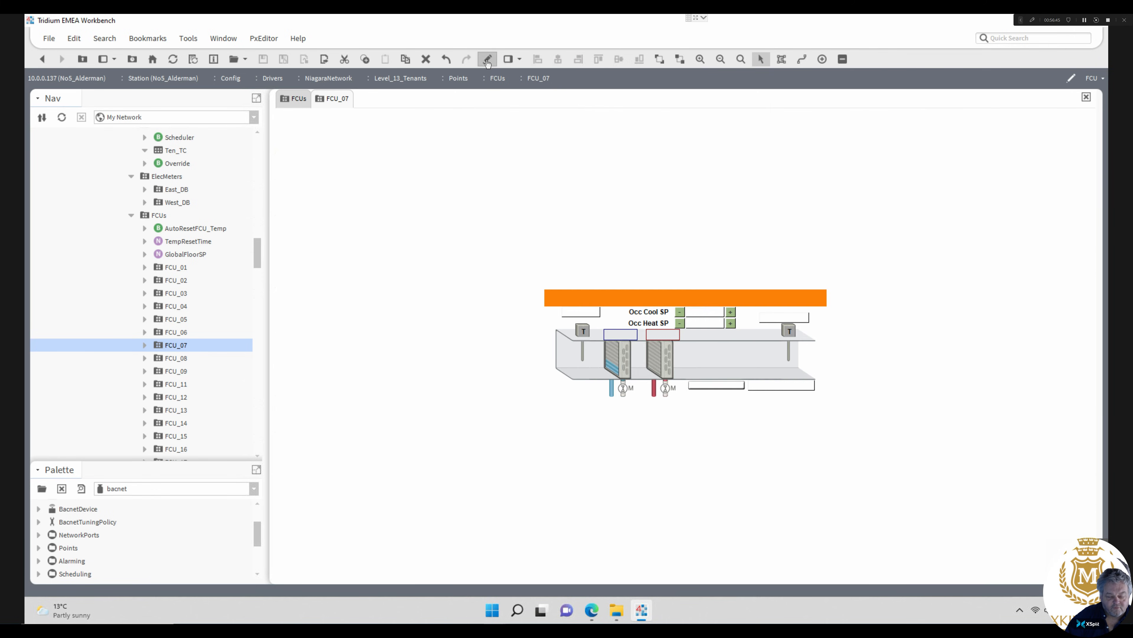
# - Open the AX Slot Sheet of the FCUs points folder
pyautogui.click(155, 216)
pyautogui.rightClick(155, 216)
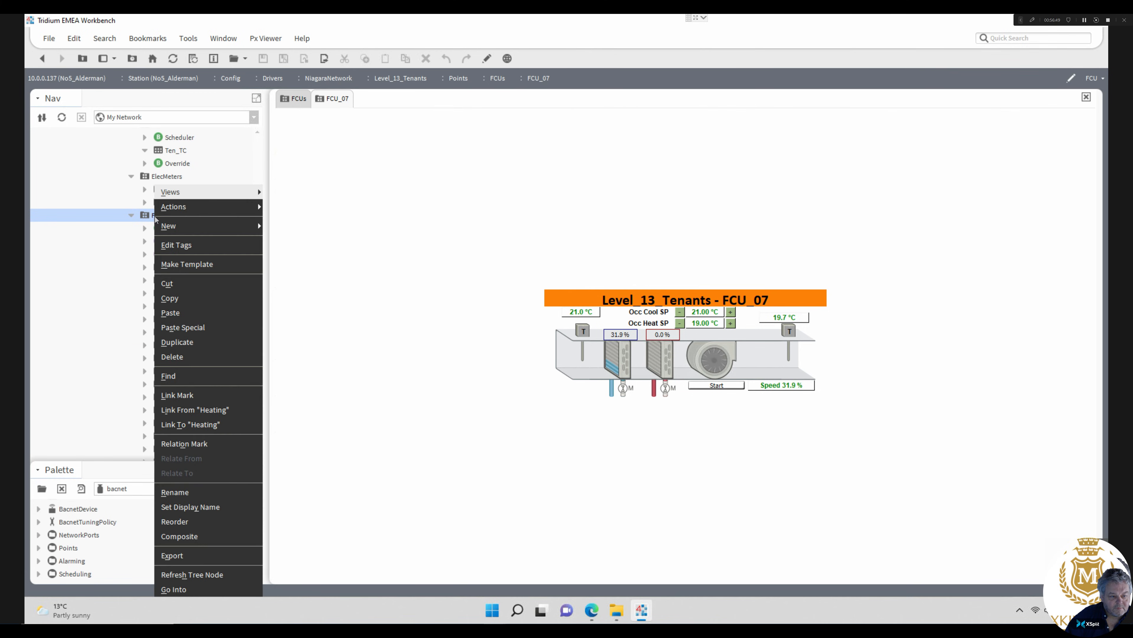
pyautogui.moveTo(235, 193)
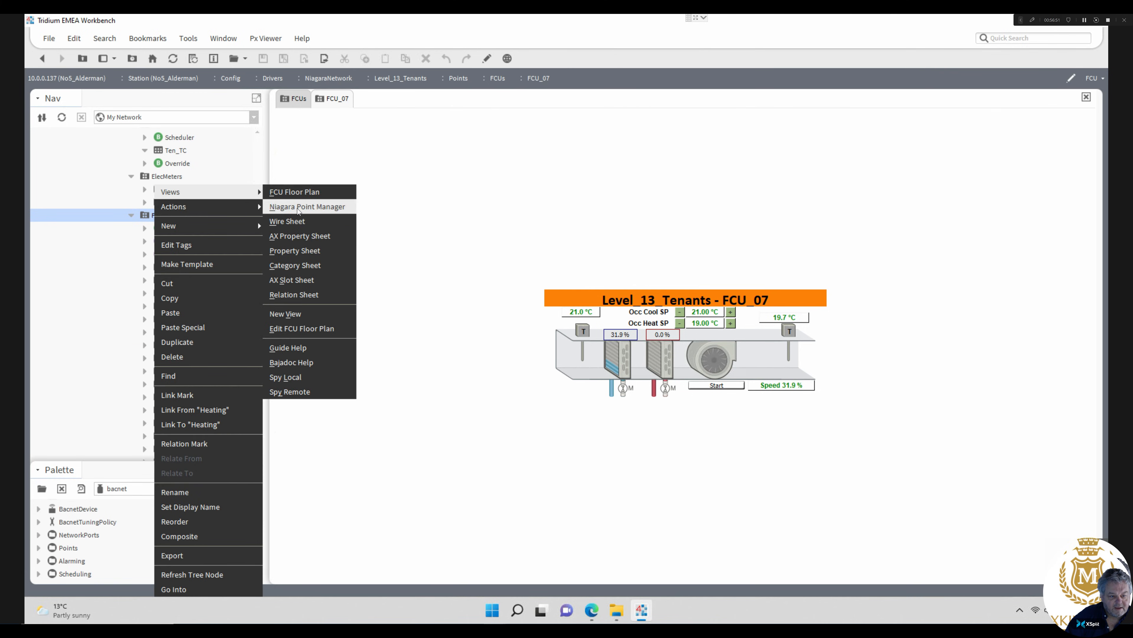
pyautogui.click(300, 280)
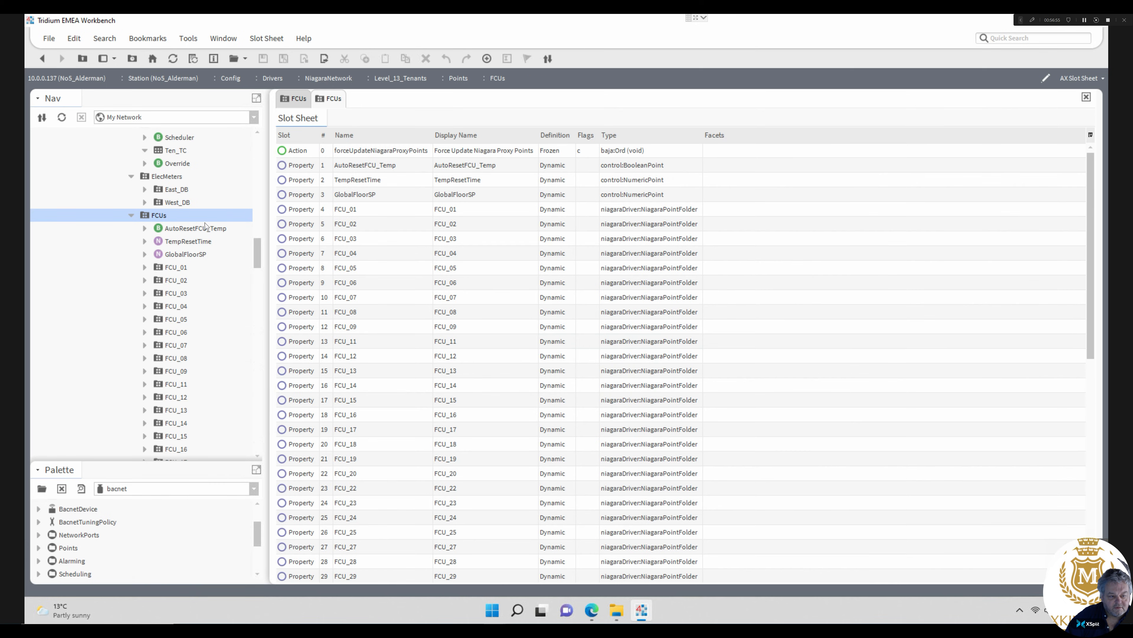
# - Find the FCU Floor Plan PxView slot at the end of the FCUs slot sheet, and open the floor plan view
pyautogui.moveTo(258, 252)
pyautogui.mouseDown()
pyautogui.moveTo(257, 192)
pyautogui.moveTo(262, 252)
pyautogui.mouseUp()
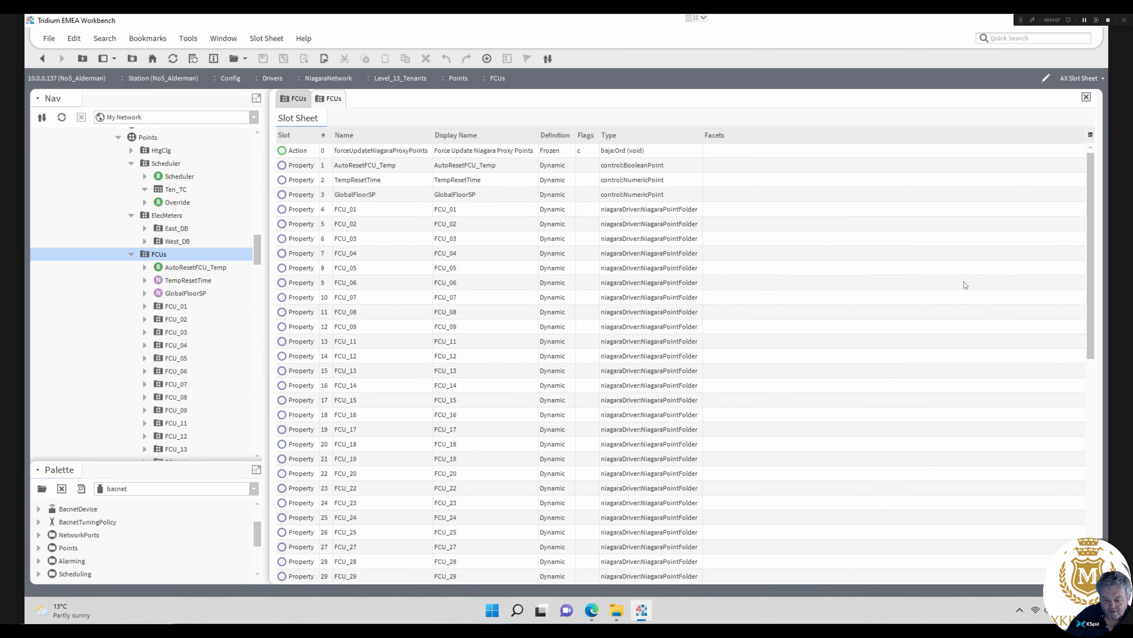
pyautogui.moveTo(1090, 240); pyautogui.dragTo(1085, 512)
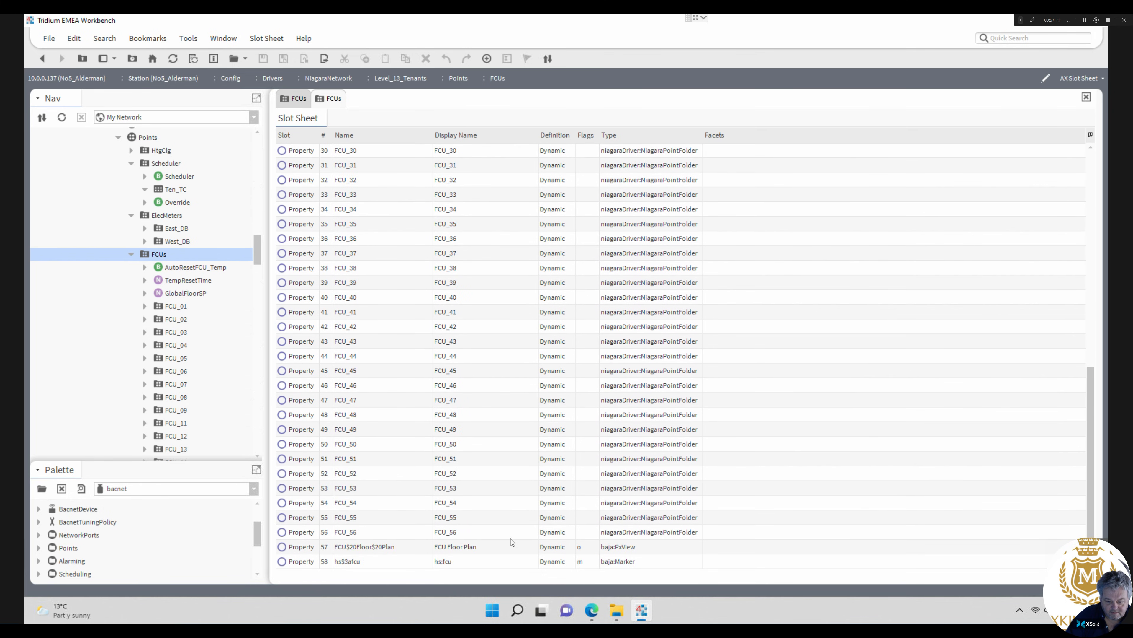
pyautogui.click(522, 550)
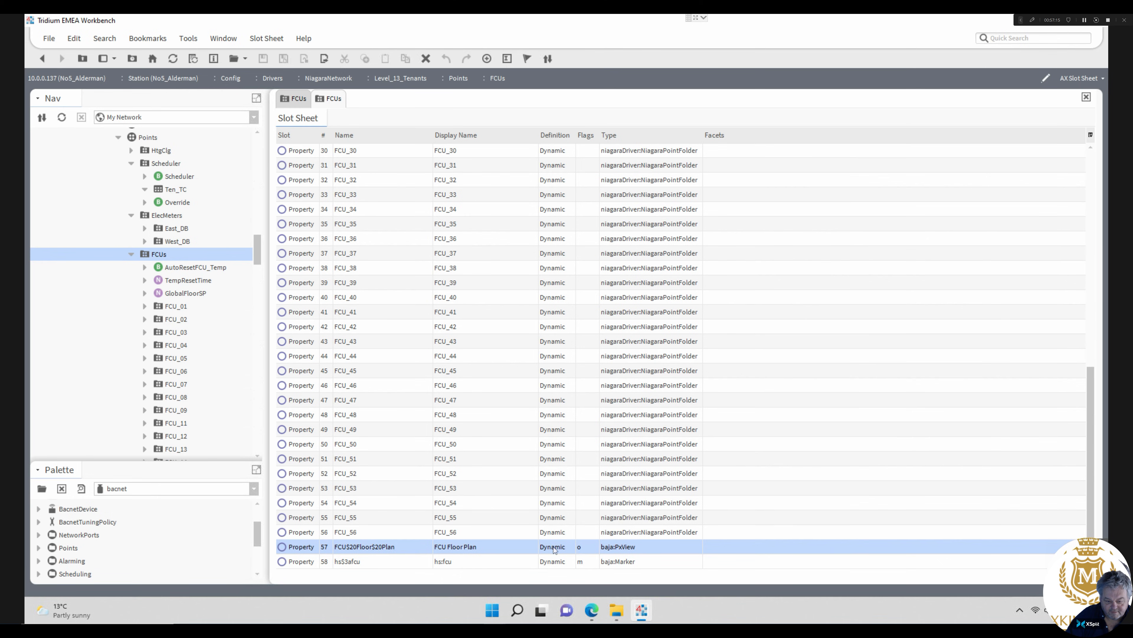
pyautogui.doubleClick(158, 255)
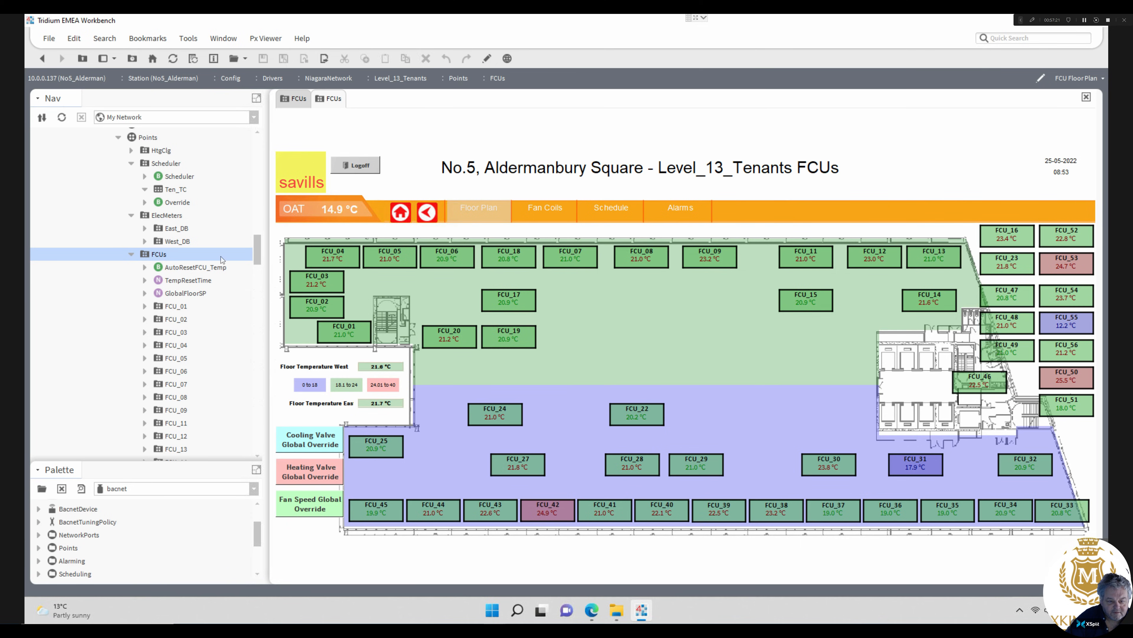
pyautogui.moveTo(257, 253); pyautogui.dragTo(260, 319)
pyautogui.scroll(-1, 259, 319)
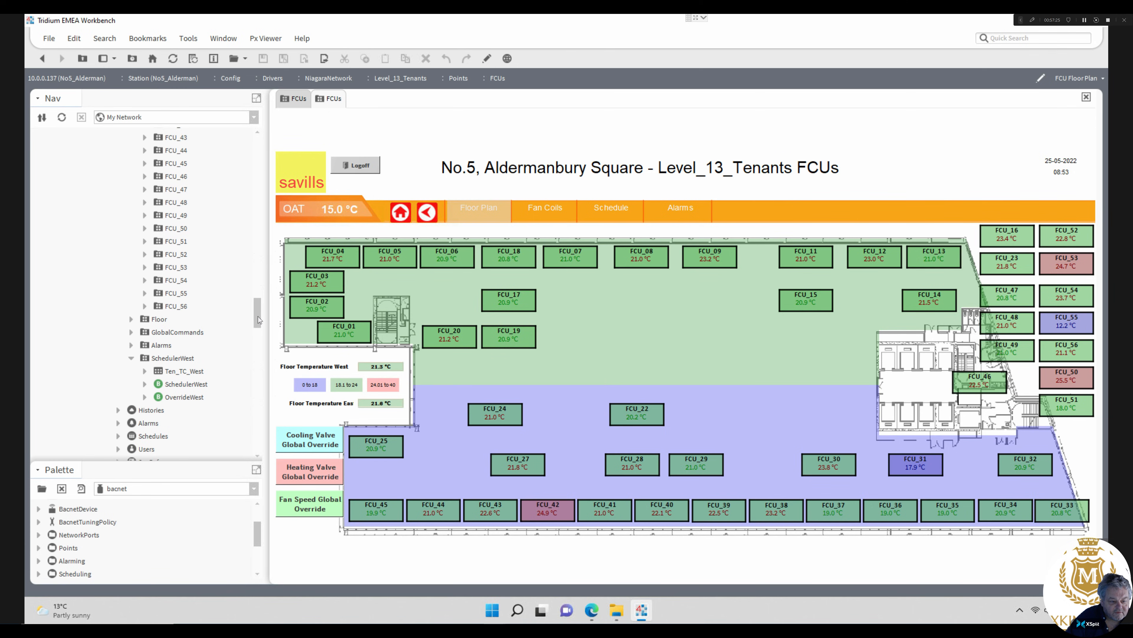
pyautogui.scroll(3, 256, 308)
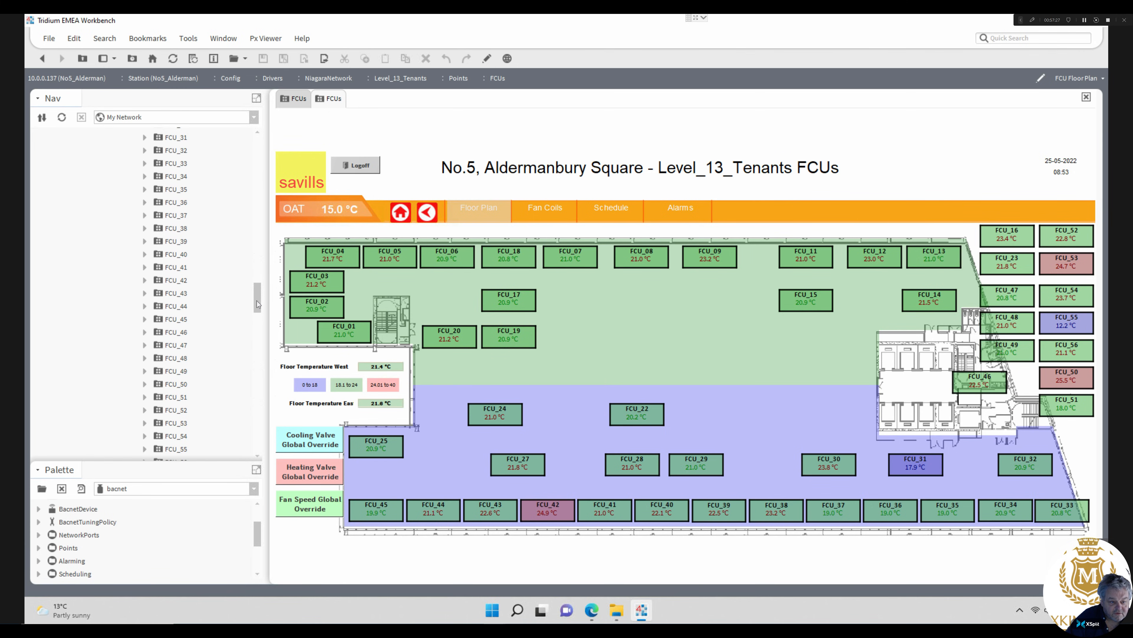
pyautogui.moveTo(256, 308); pyautogui.dragTo(256, 252)
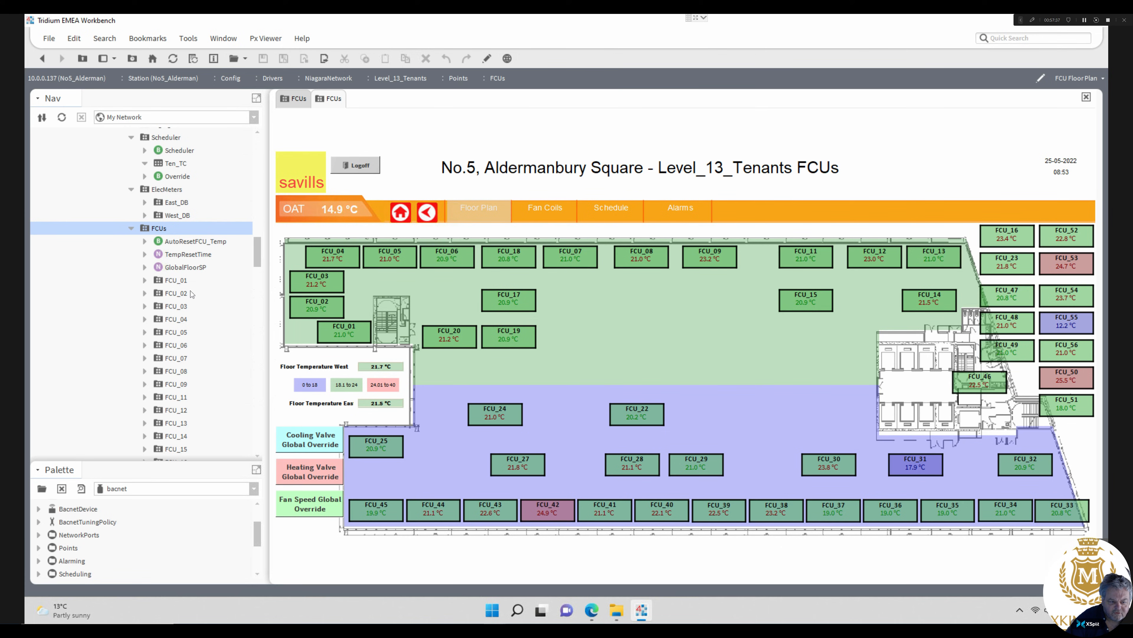
pyautogui.moveTo(258, 259)
pyautogui.mouseDown()
pyautogui.moveTo(253, 326)
pyautogui.moveTo(257, 245)
pyautogui.mouseUp()
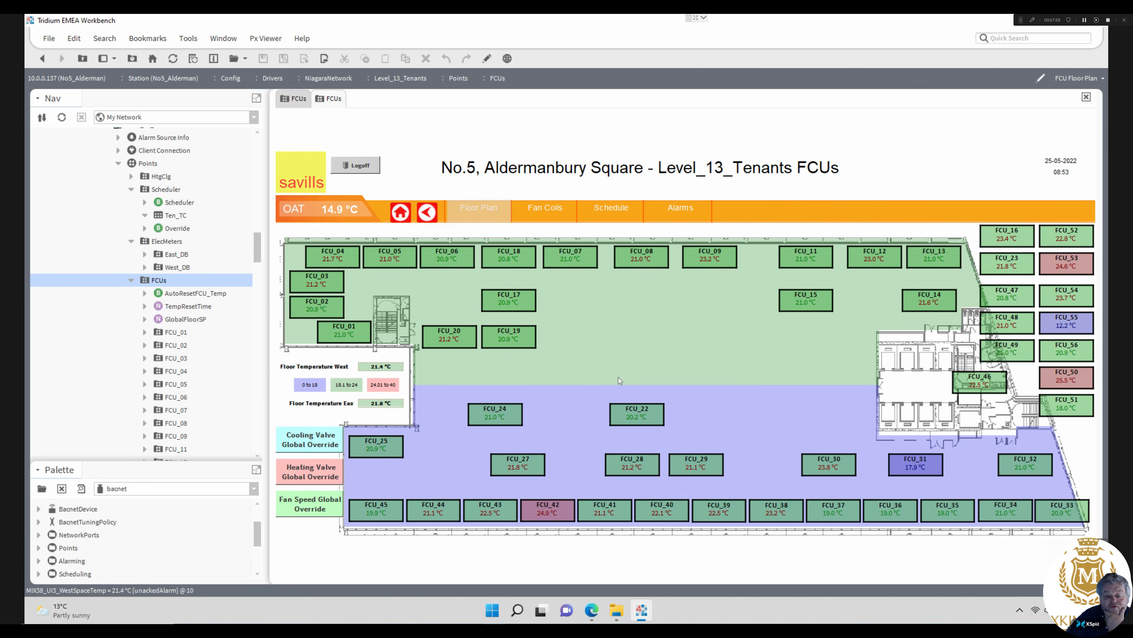
# - Open the FCU Floor Plan for editing and move both FCU_47 labels into the open middle of the west zone
pyautogui.click(487, 58)
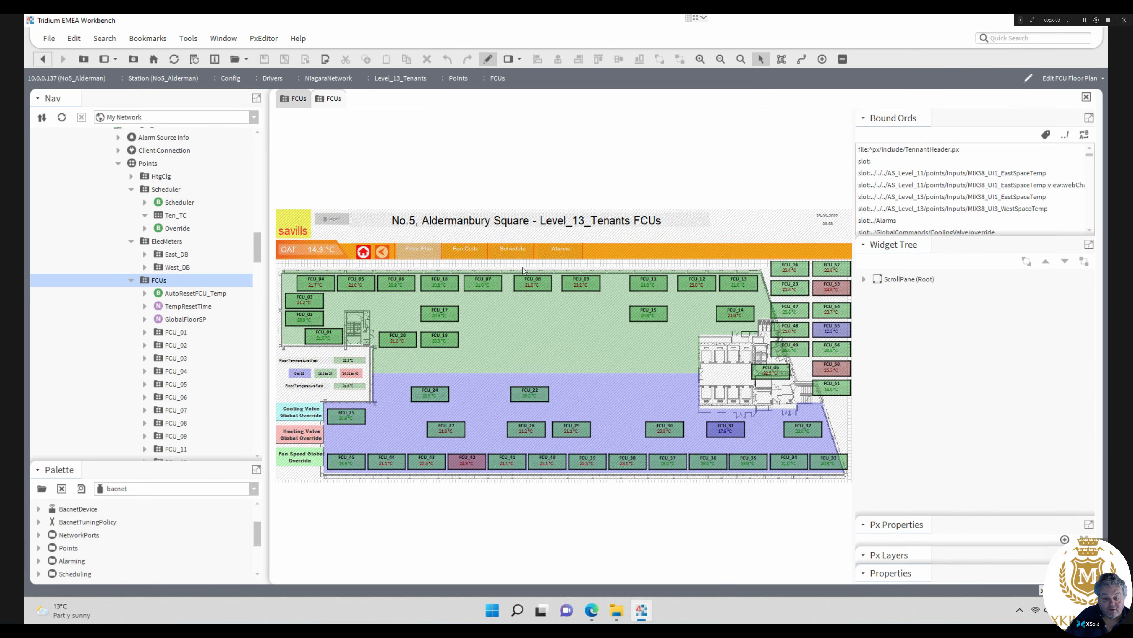
pyautogui.click(790, 308)
pyautogui.keyDown('ctrl'); pyautogui.click(789, 306); pyautogui.keyUp('ctrl')
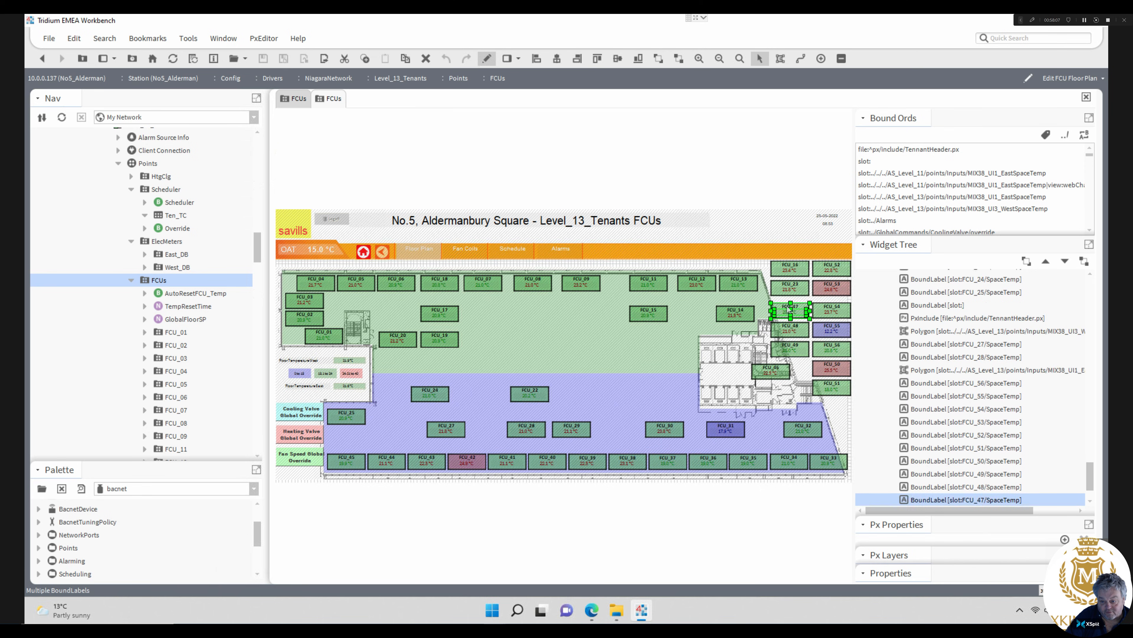
pyautogui.moveTo(573, 330); pyautogui.dragTo(573, 330)
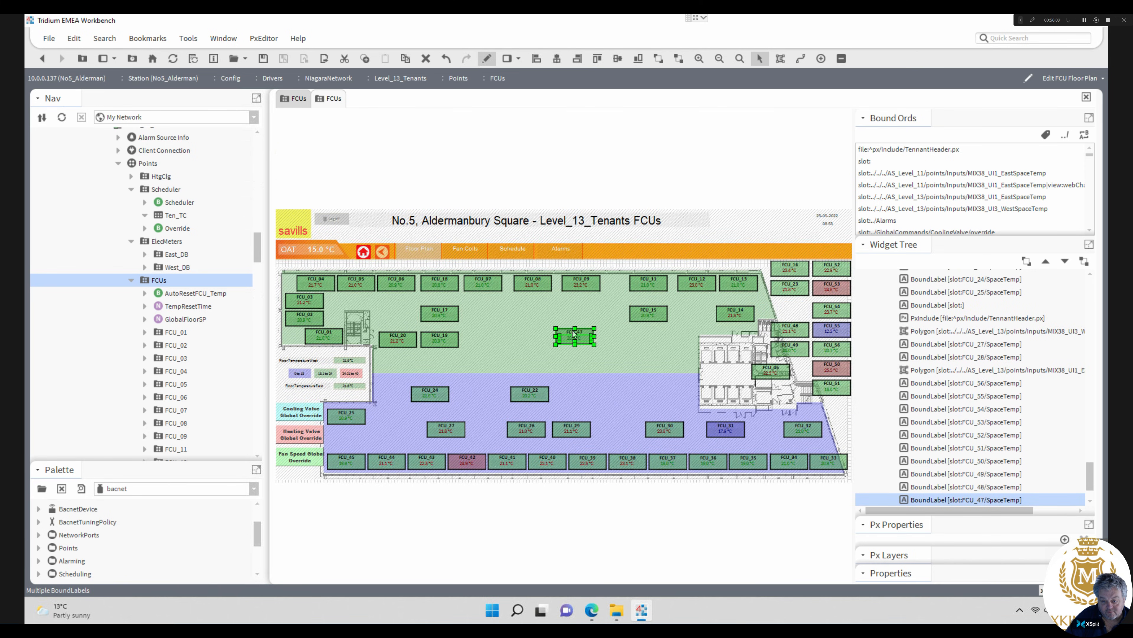
pyautogui.click(618, 329)
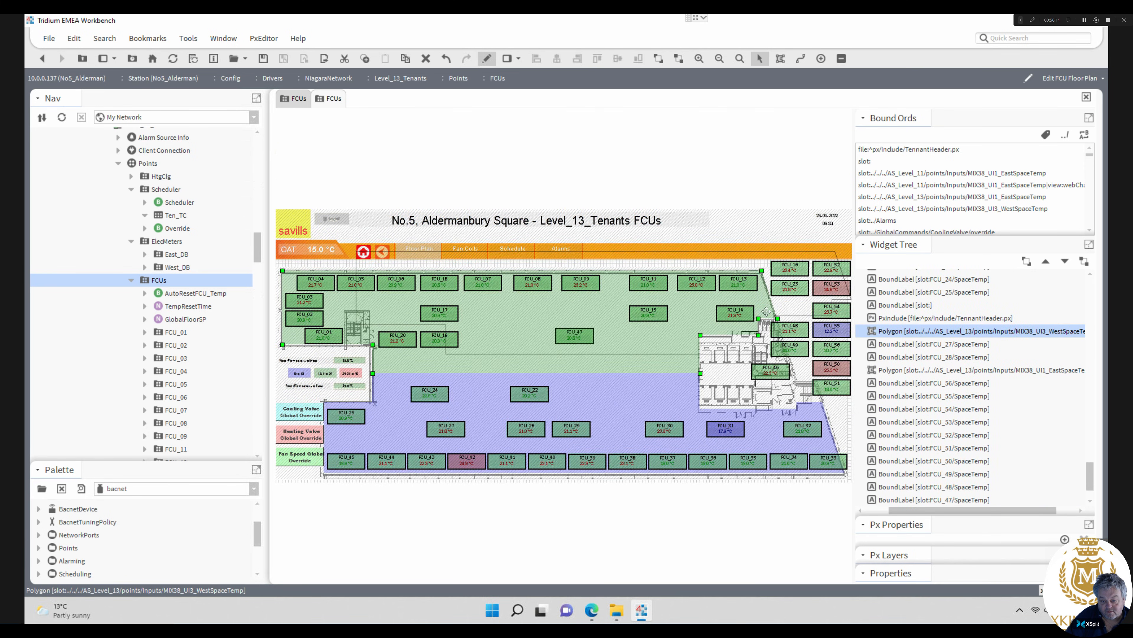
pyautogui.moveTo(766, 312); pyautogui.dragTo(766, 311)
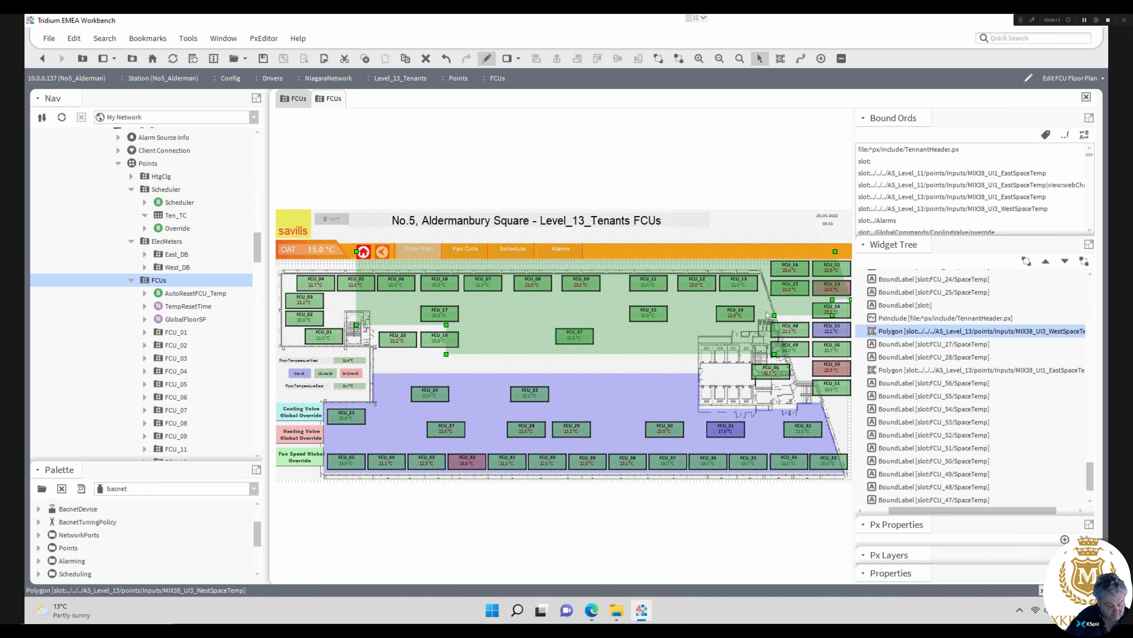
pyautogui.hotkey('ctrl', 'z')
# - Send the WestSpaceTemp polygon to the bottom of the widget order, and the FloorLayout1779x665.png image below it
pyautogui.click(575, 338)
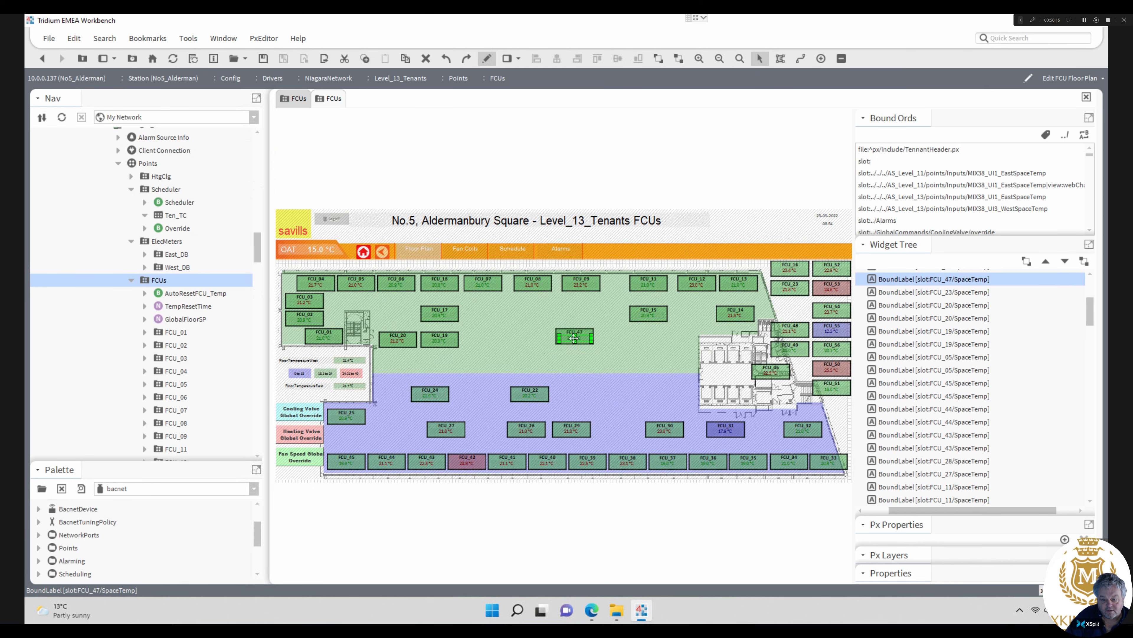
pyautogui.keyDown('ctrl'); pyautogui.click(575, 336); pyautogui.keyUp('ctrl')
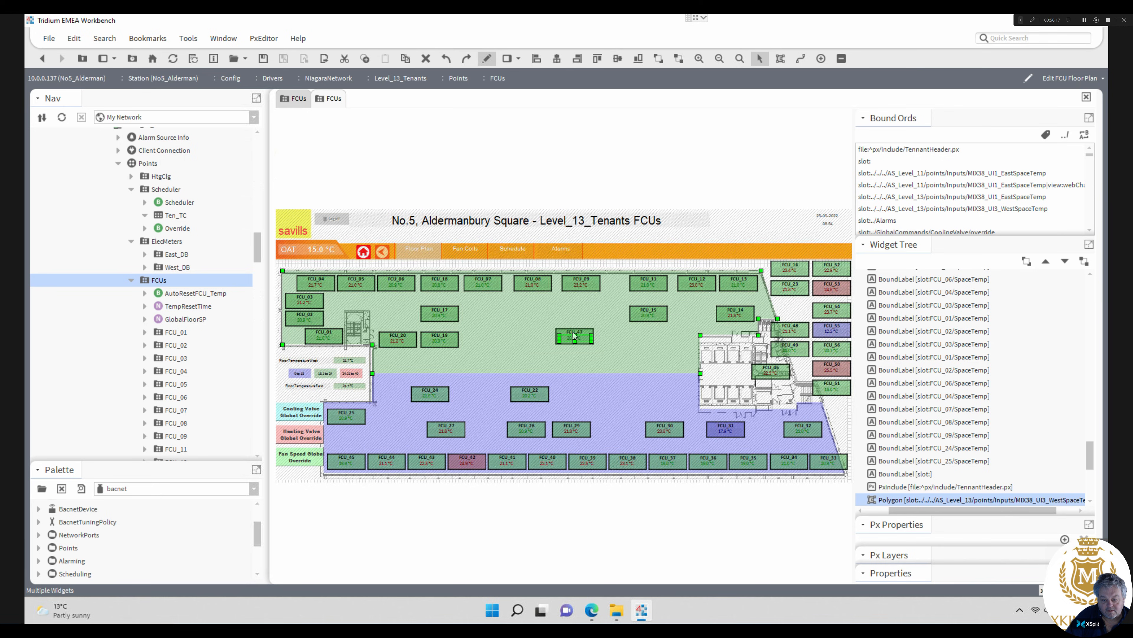
pyautogui.click(552, 354)
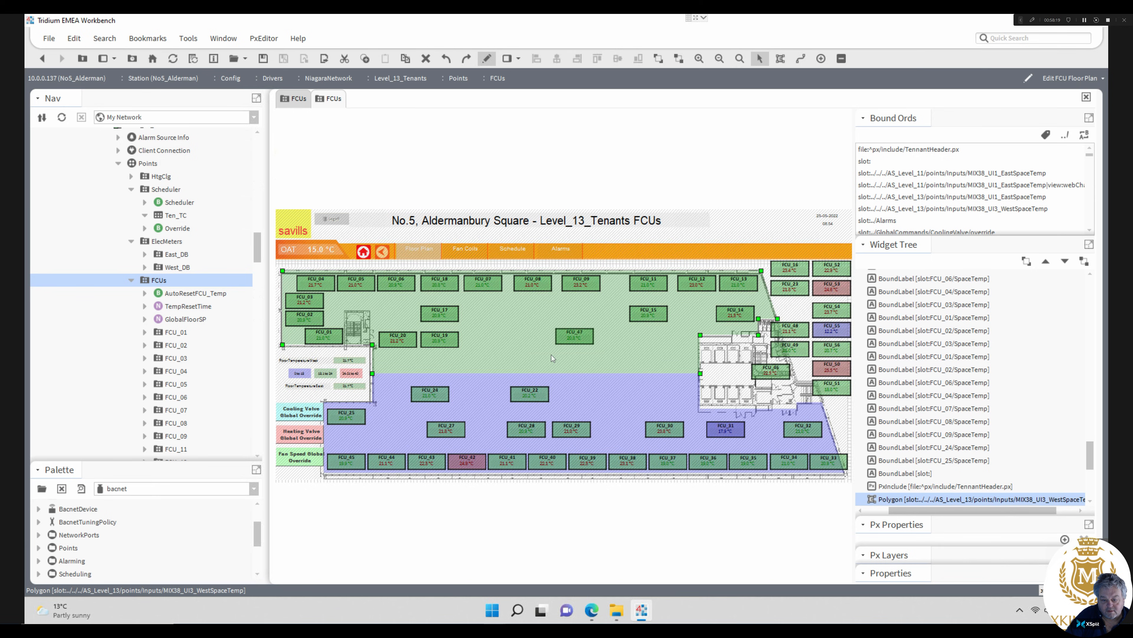
pyautogui.rightClick(554, 353)
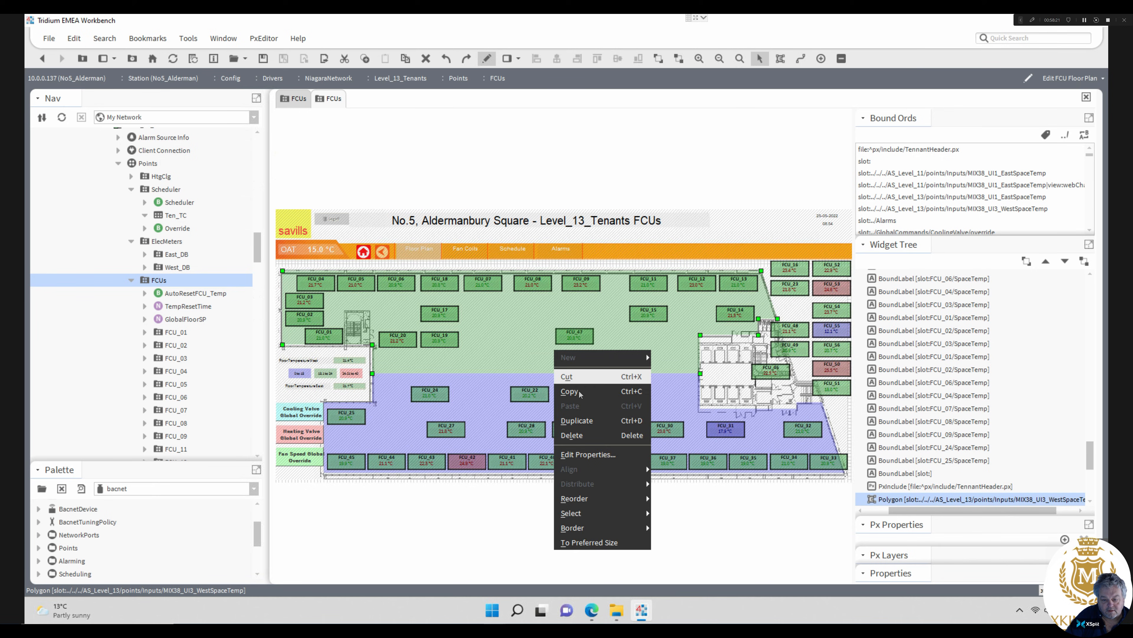
pyautogui.moveTo(598, 500)
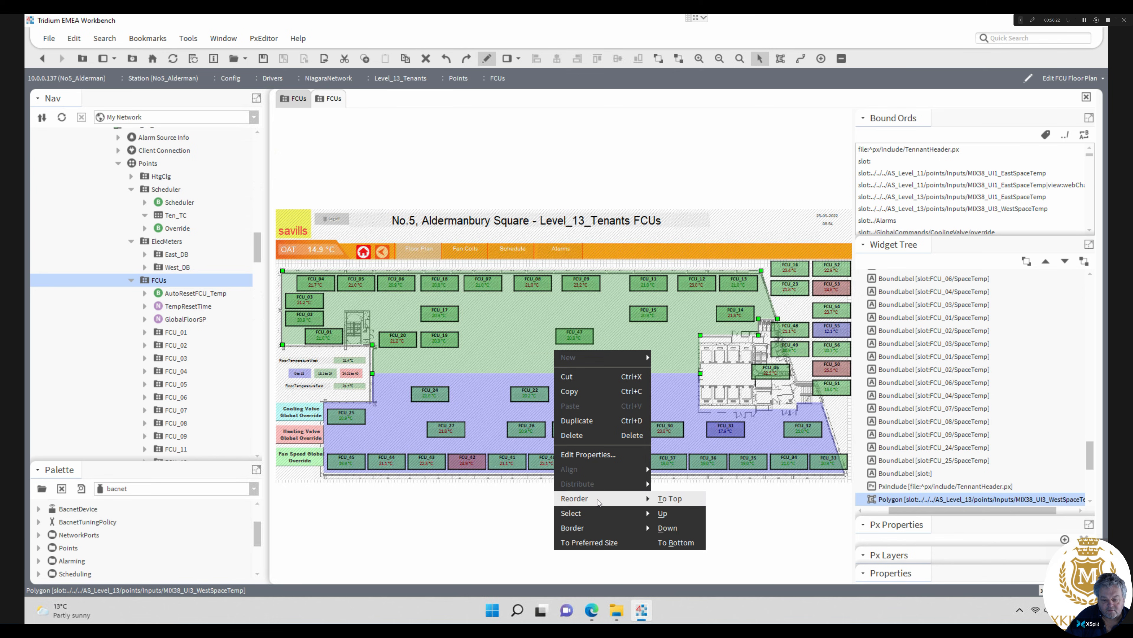
pyautogui.click(673, 542)
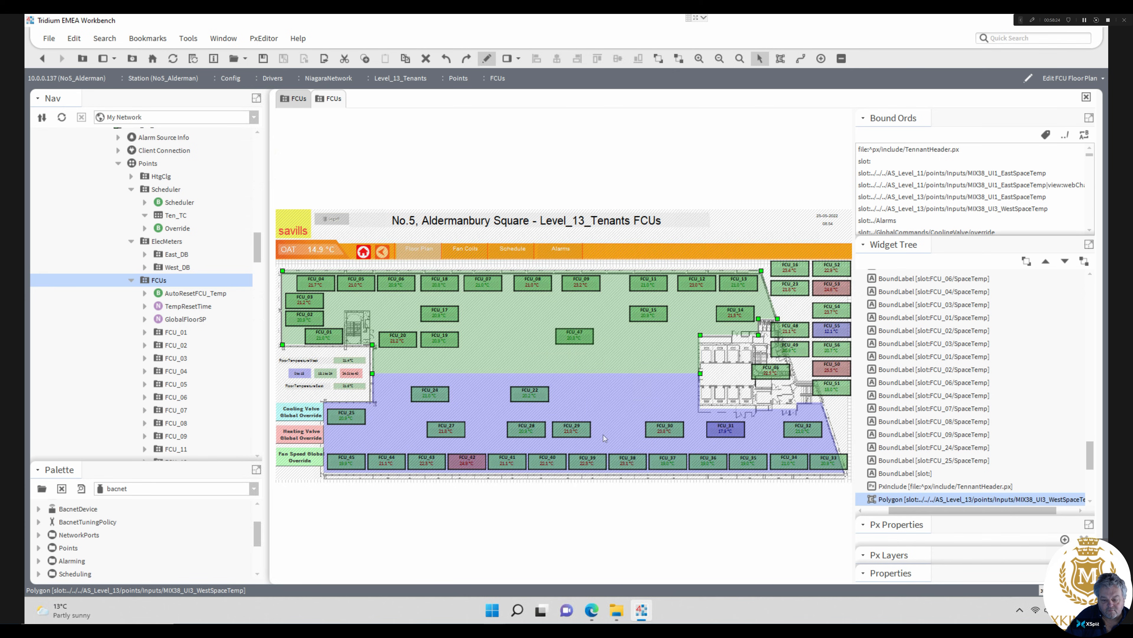
pyautogui.rightClick(544, 356)
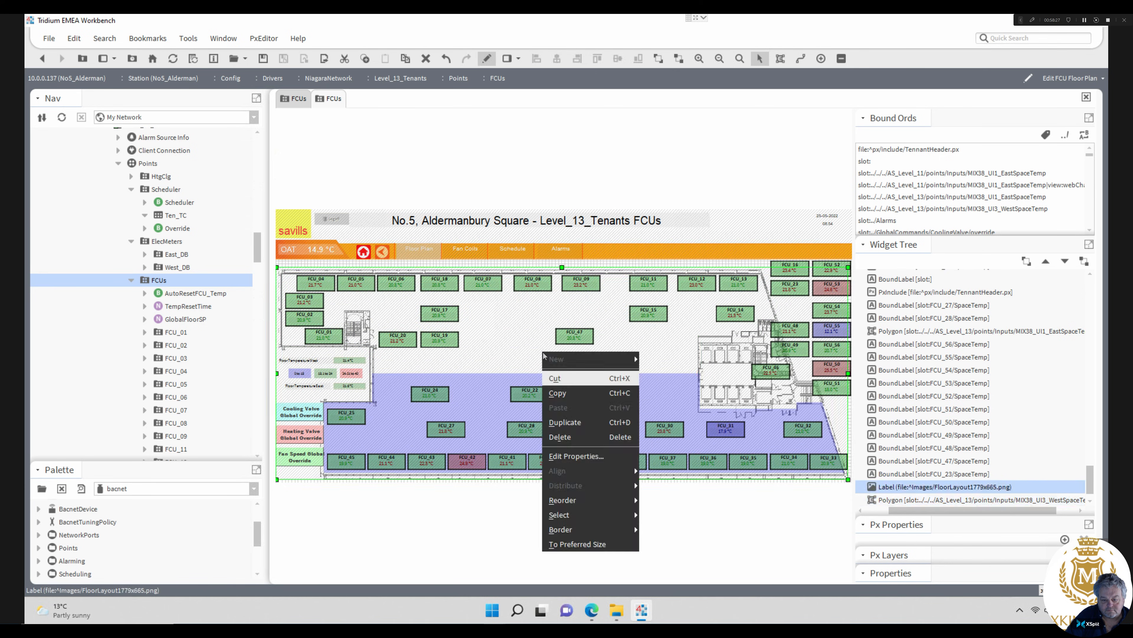
pyautogui.moveTo(587, 499)
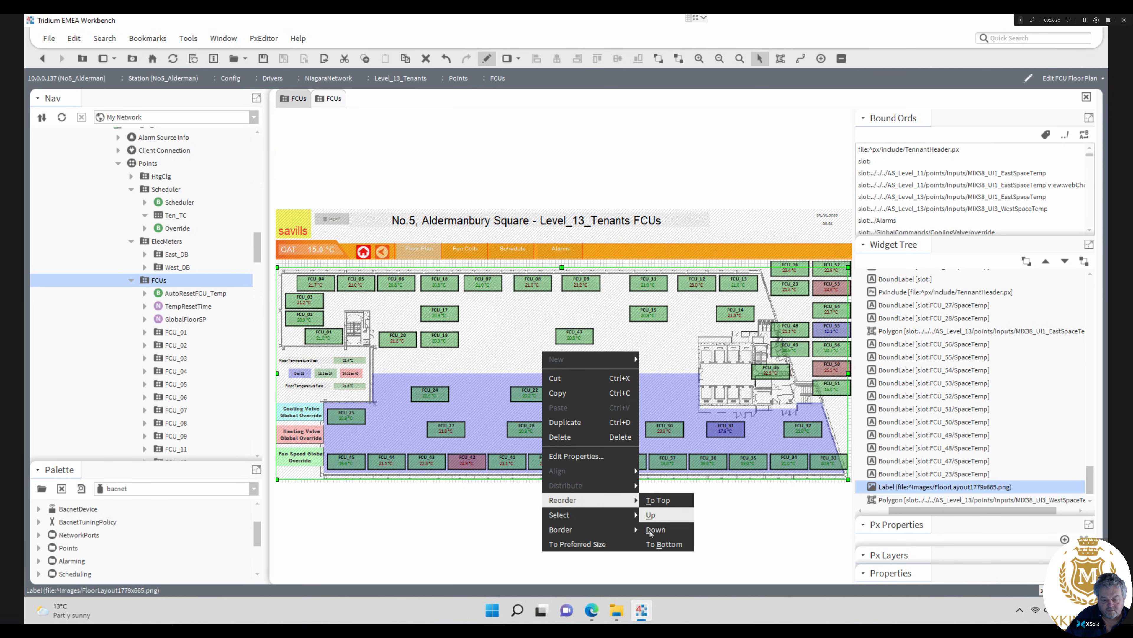
pyautogui.click(659, 543)
# - Move both FCU_47 labels back to the column beside the plan, below FCU_23, and return to the live view
pyautogui.click(572, 338)
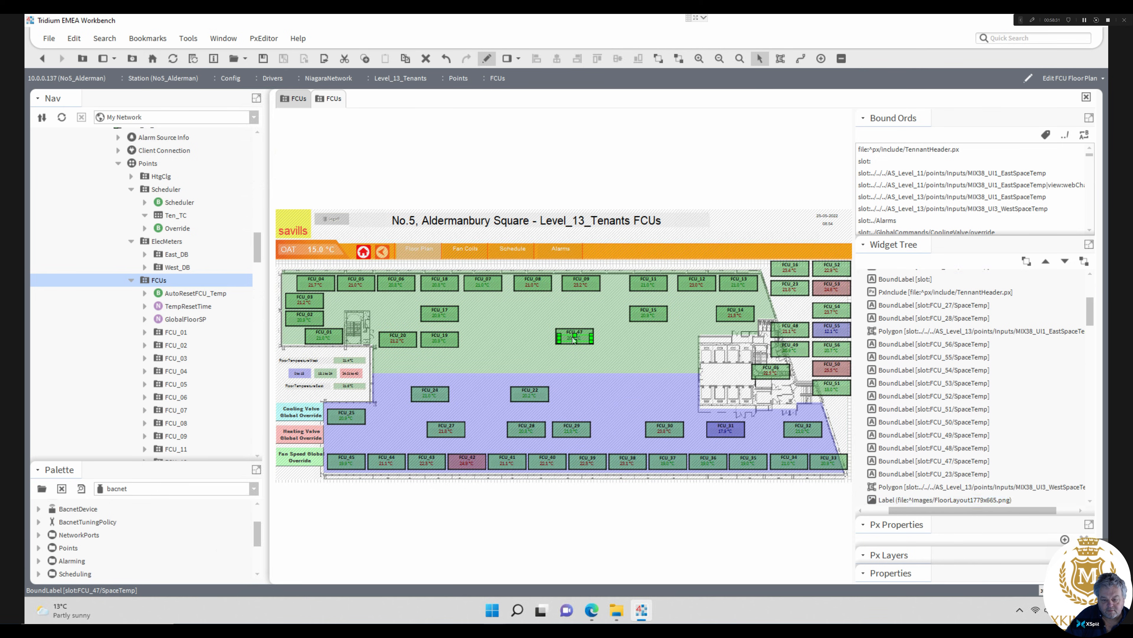
pyautogui.keyDown('ctrl'); pyautogui.click(572, 331); pyautogui.keyUp('ctrl')
pyautogui.moveTo(572, 331); pyautogui.dragTo(789, 308)
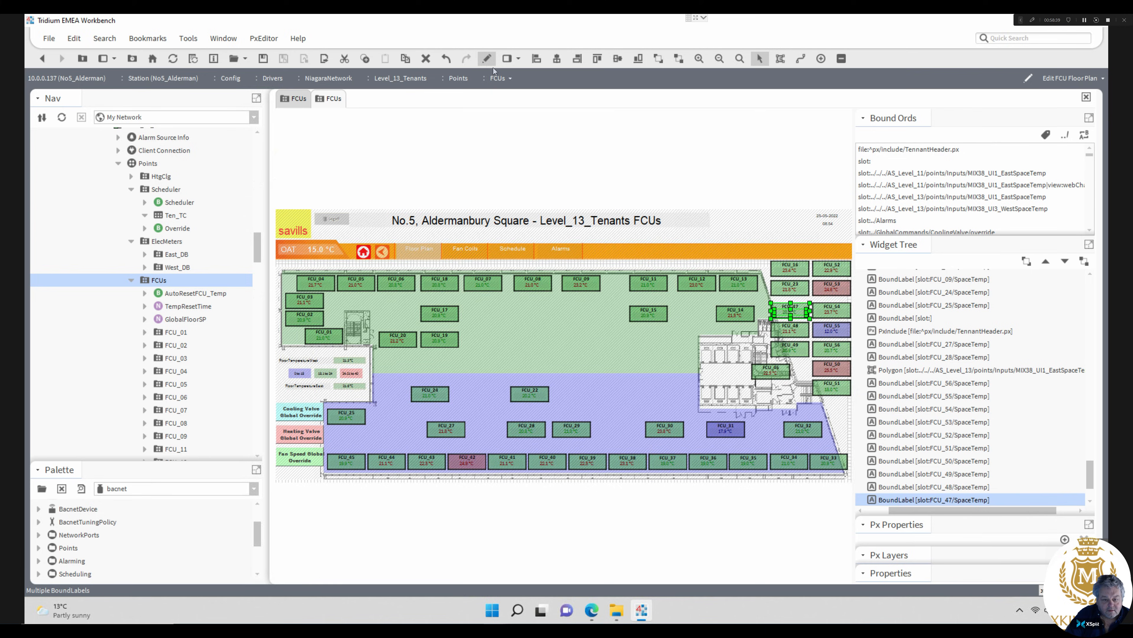
pyautogui.click(487, 58)
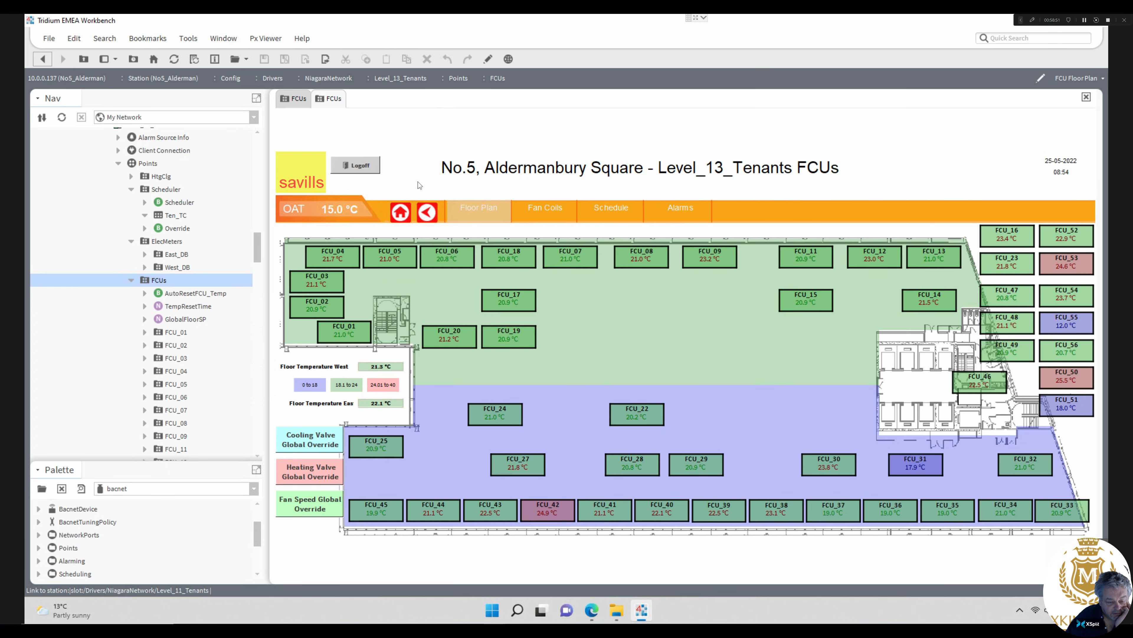
# - Reopen the floor plan for editing and inspect the properties of the TennantHeader.px include
pyautogui.click(488, 59)
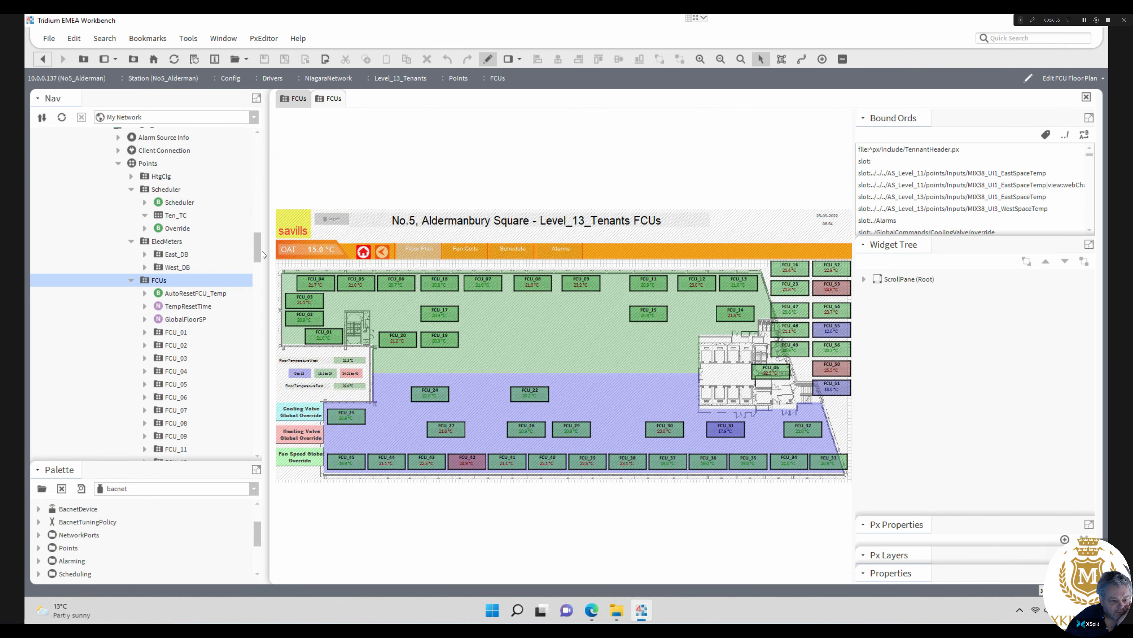
pyautogui.moveTo(262, 254); pyautogui.dragTo(262, 334)
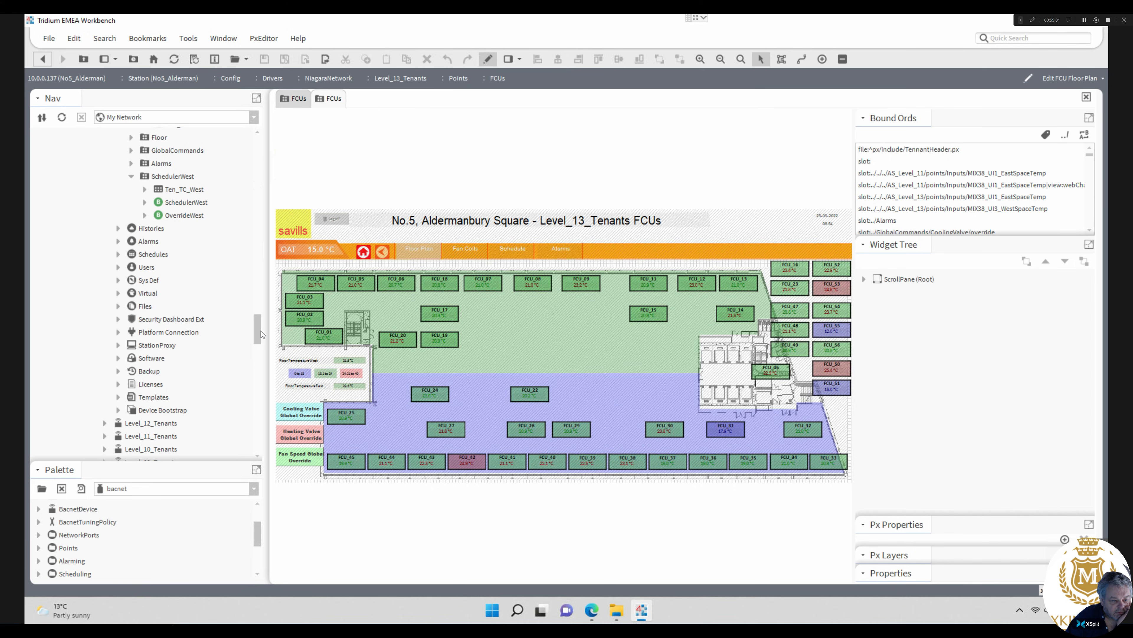
pyautogui.moveTo(263, 335); pyautogui.dragTo(259, 323)
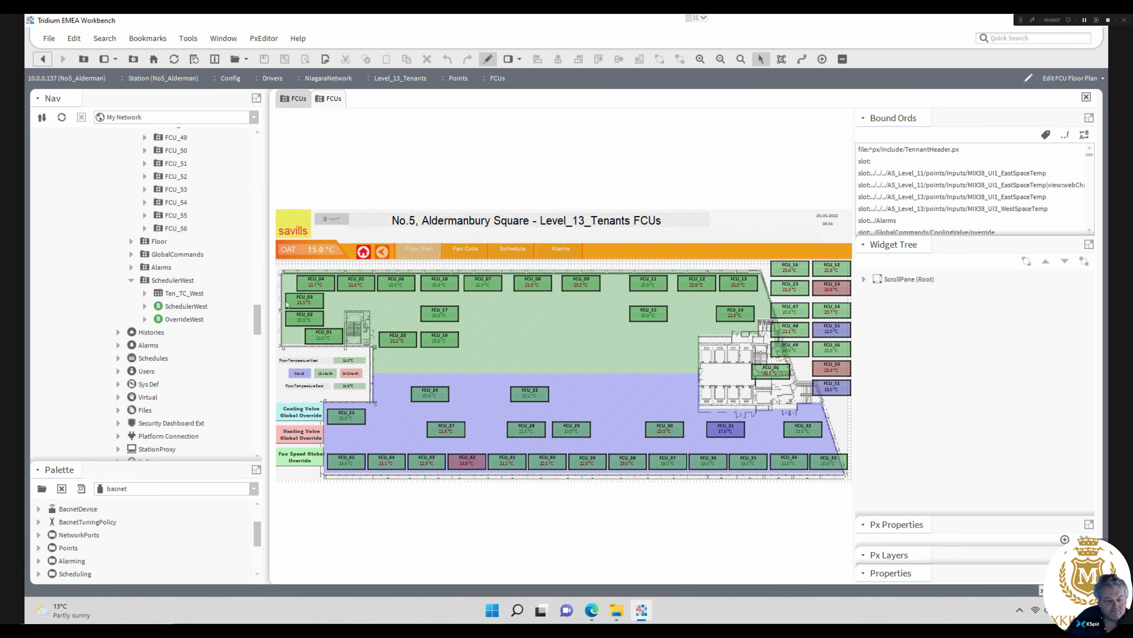
pyautogui.click(352, 258)
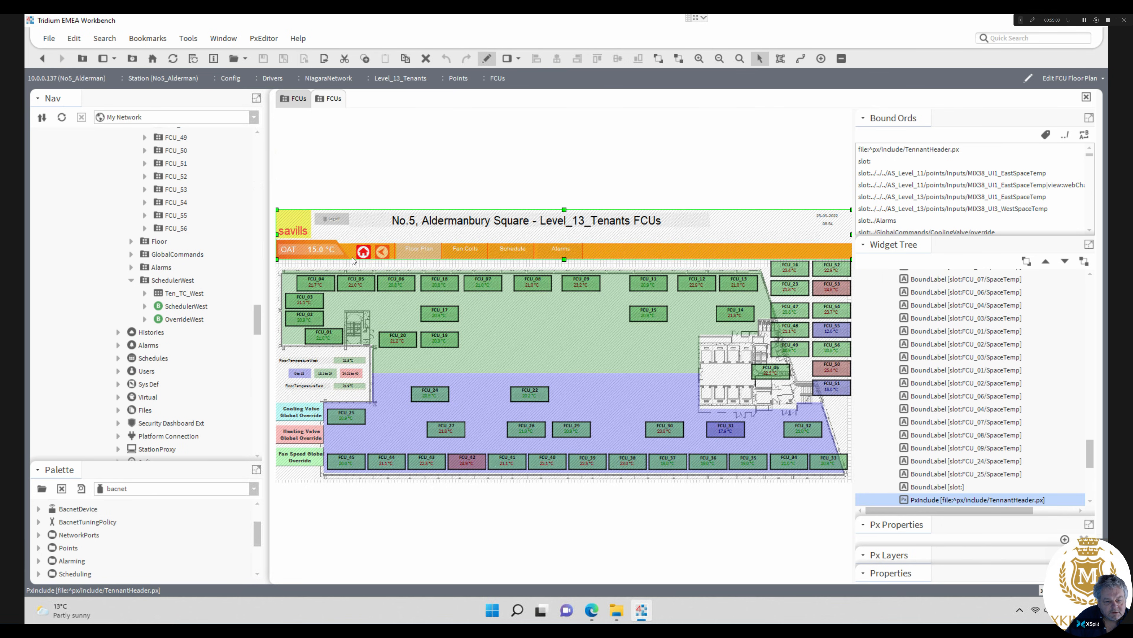
pyautogui.doubleClick(352, 260)
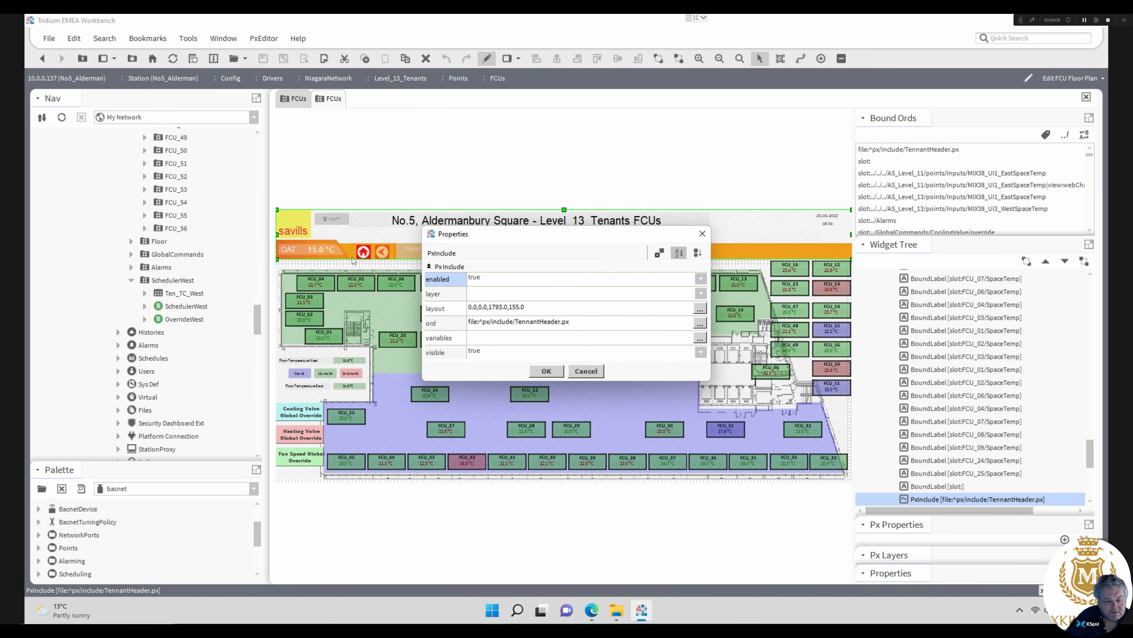
pyautogui.click(548, 371)
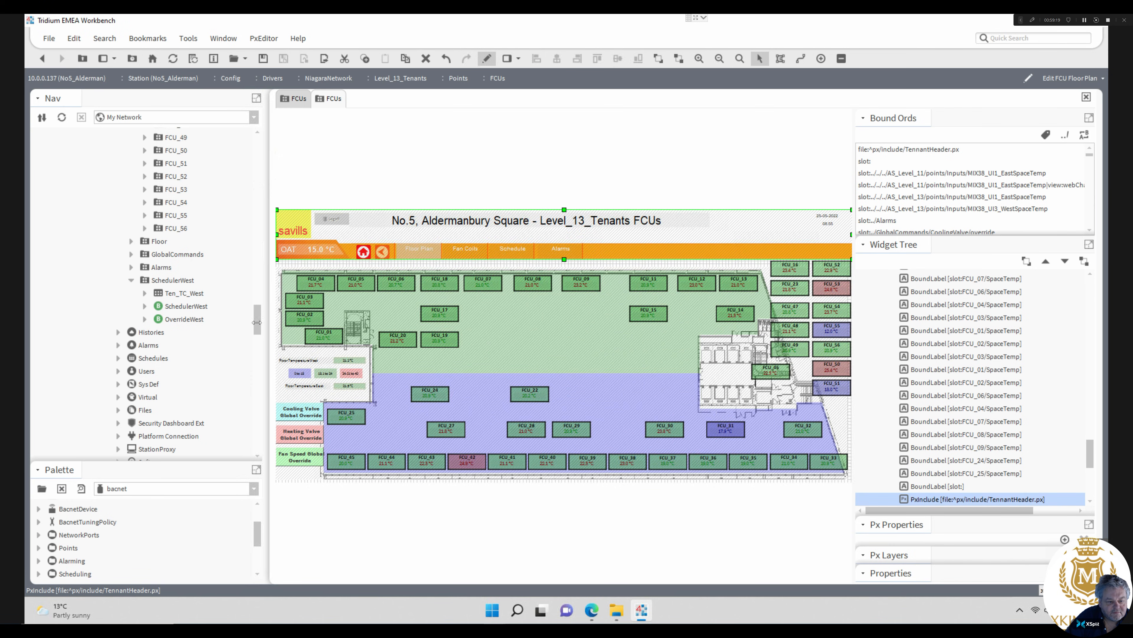
# - Set the header home button's hyperlink to station:|slot:/Drivers/NiagaraNetwork/Level_13_Tenants and return to the live view
pyautogui.moveTo(257, 326); pyautogui.dragTo(259, 443)
pyautogui.click(354, 257)
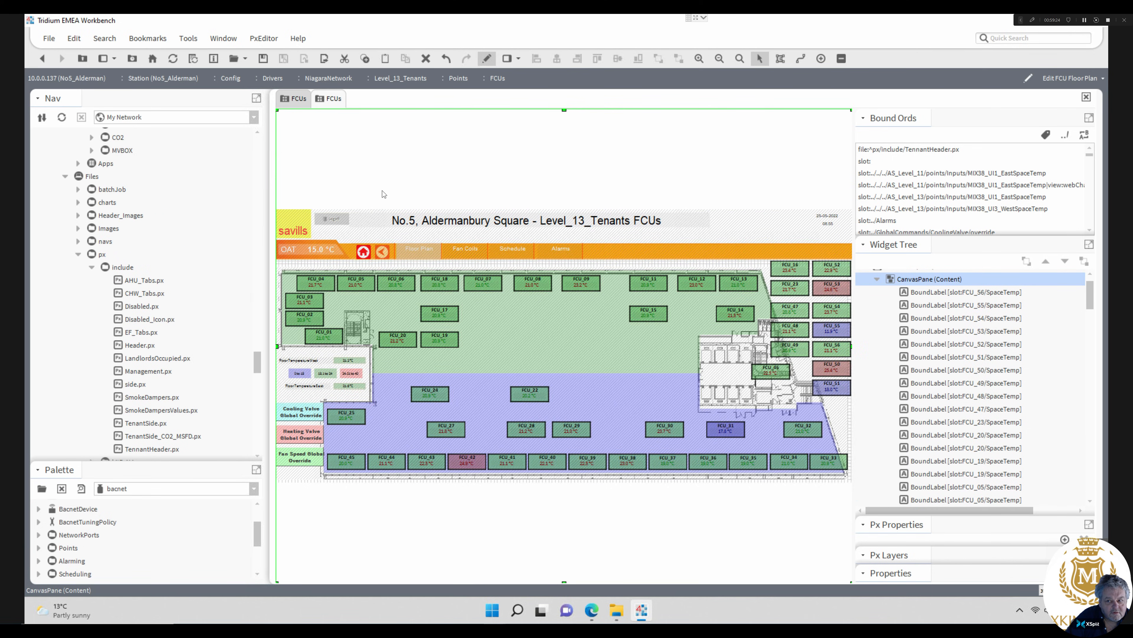
pyautogui.click(367, 253)
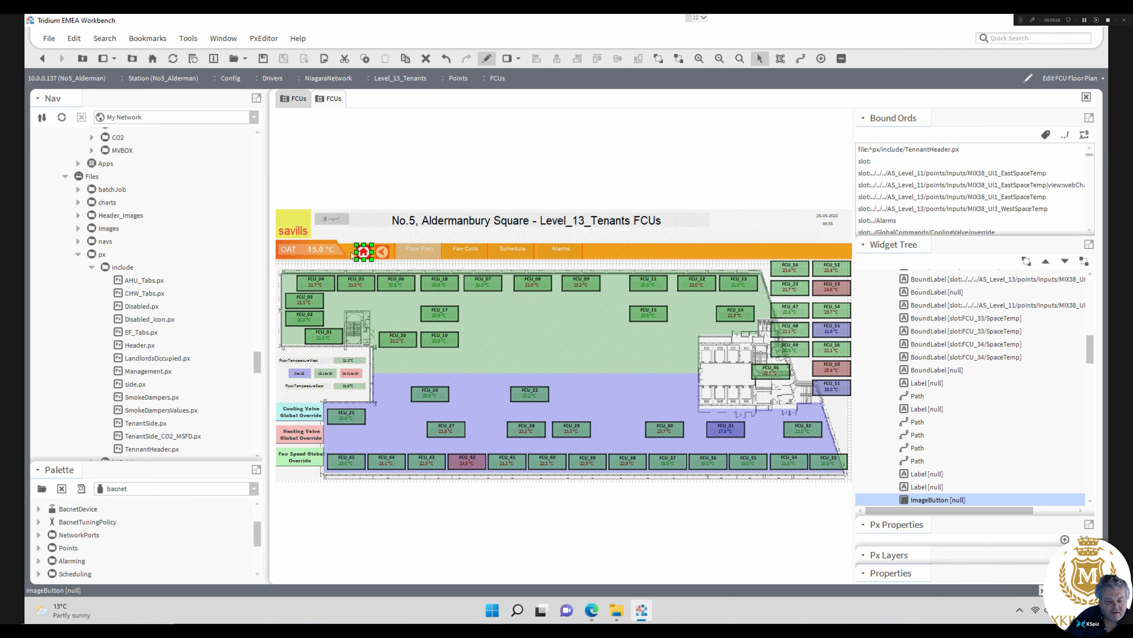
pyautogui.doubleClick(364, 254)
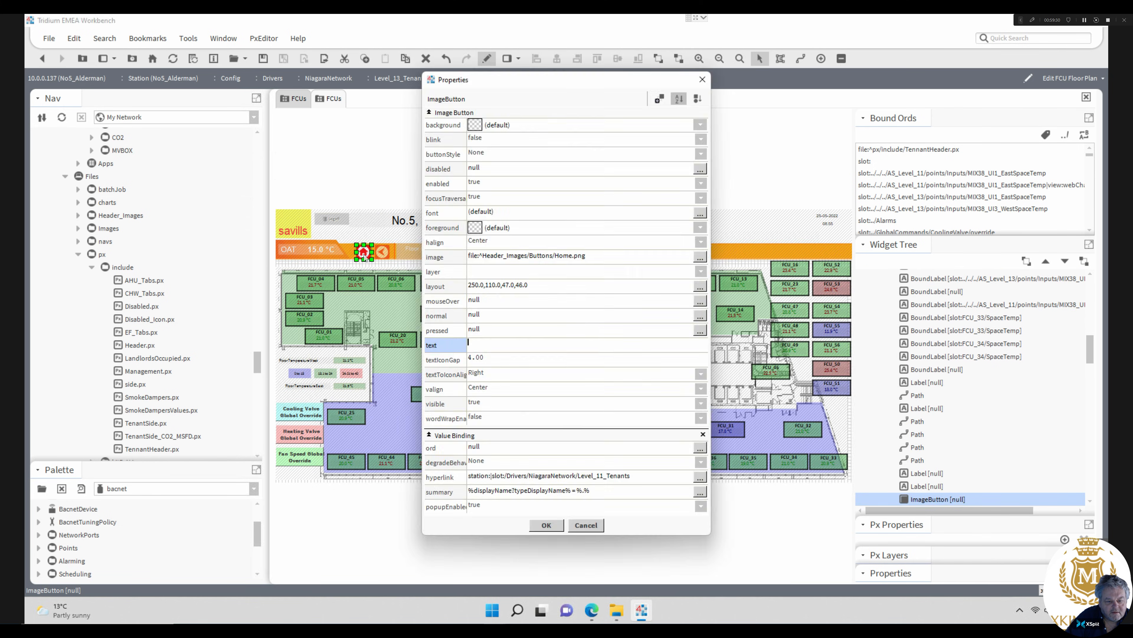
pyautogui.doubleClick(593, 480)
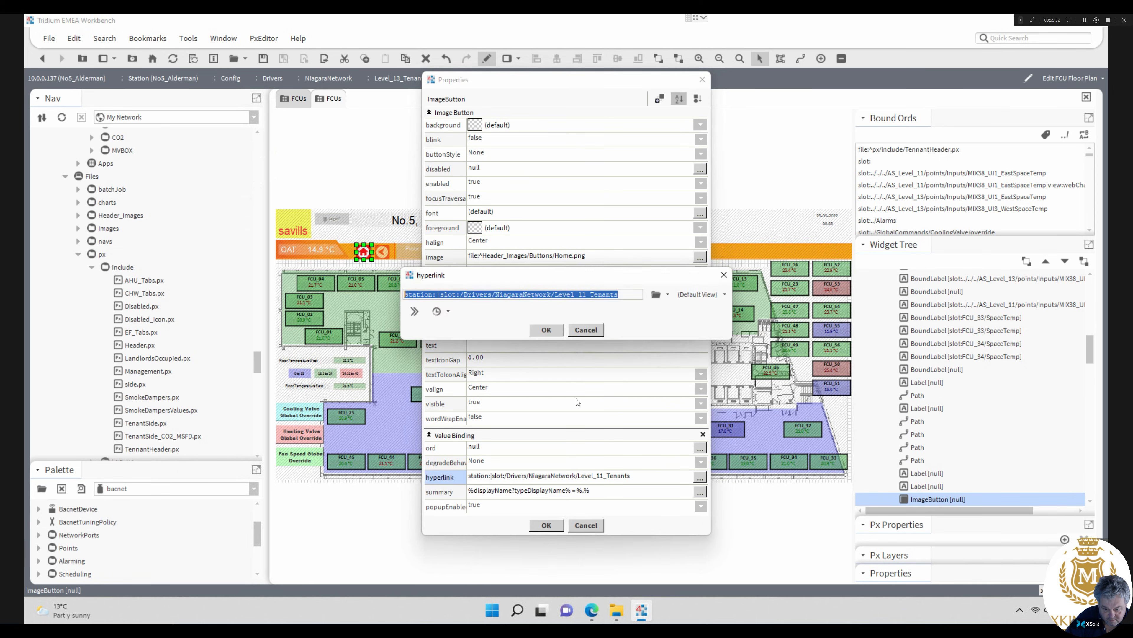
pyautogui.click(585, 294)
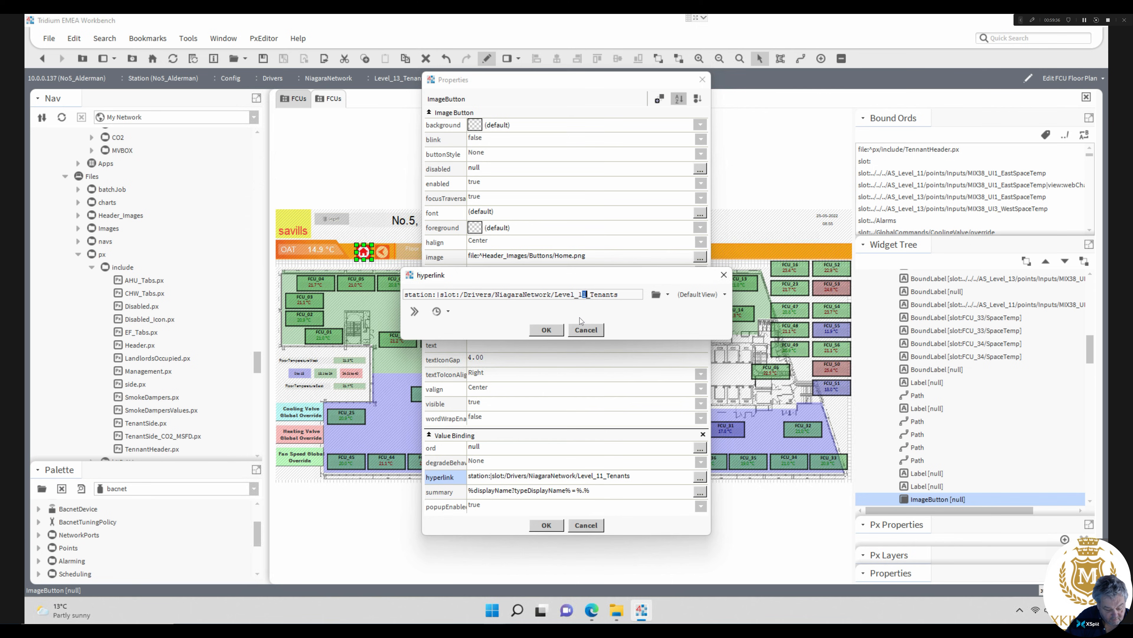
pyautogui.click(559, 330)
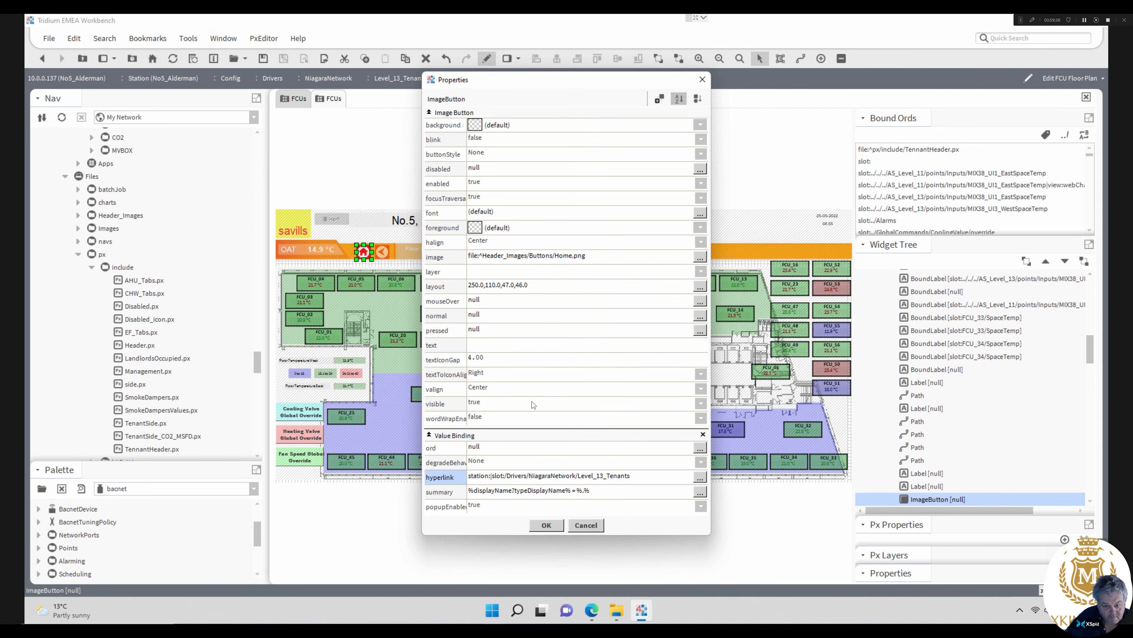
pyautogui.click(547, 525)
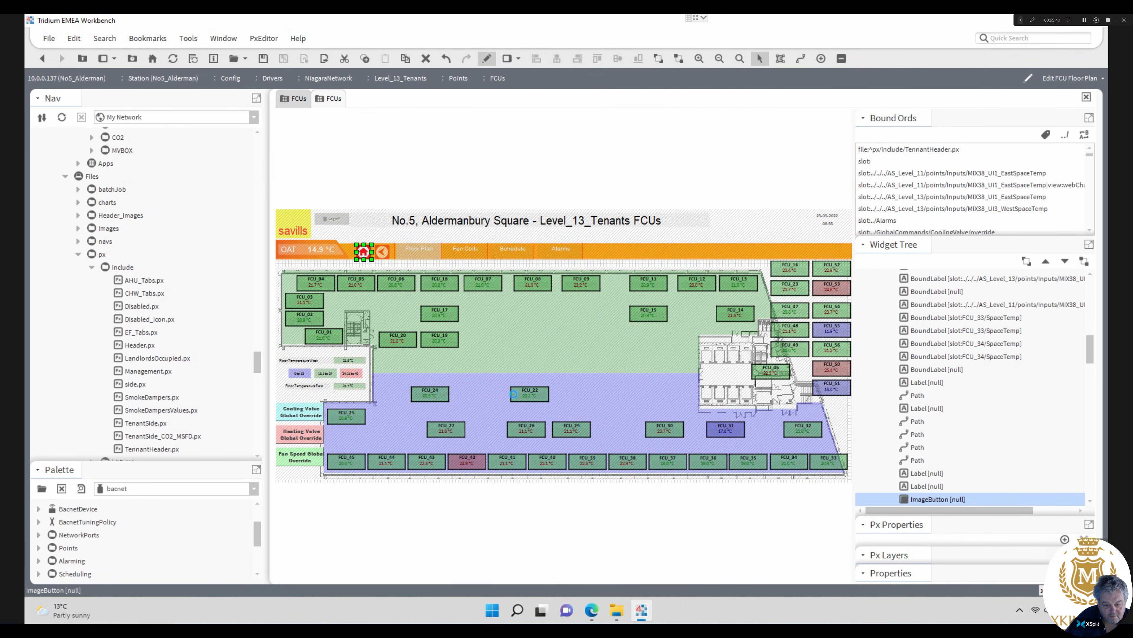
pyautogui.click(486, 59)
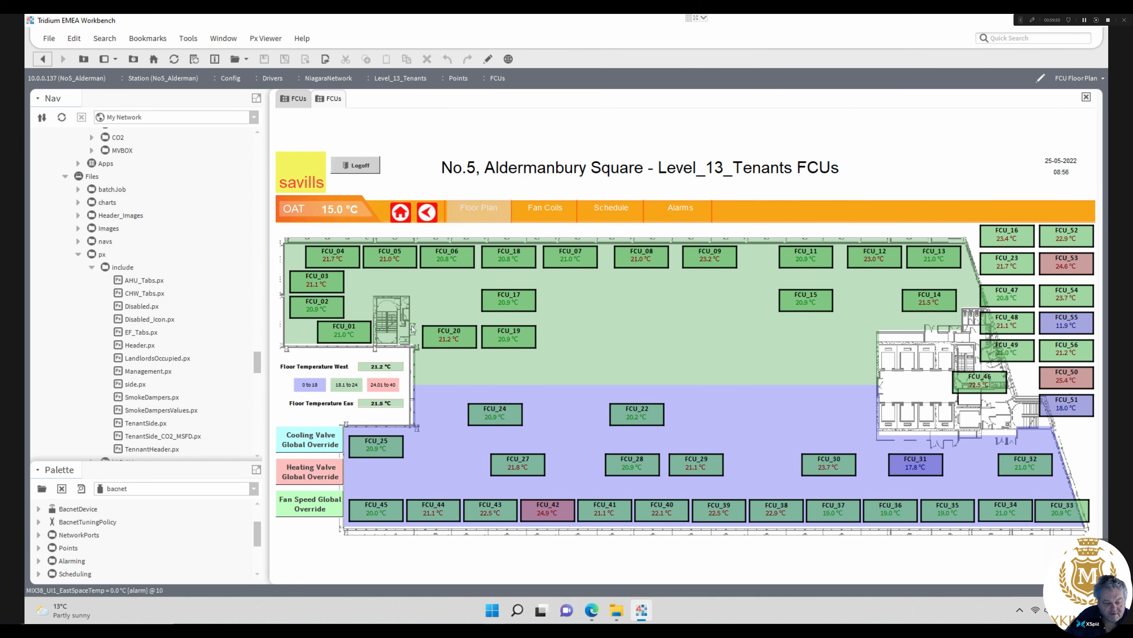
# - Follow the home link to the Level_13_Tenants page and view the East_DB and West_DB electrical meter information
pyautogui.click(401, 213)
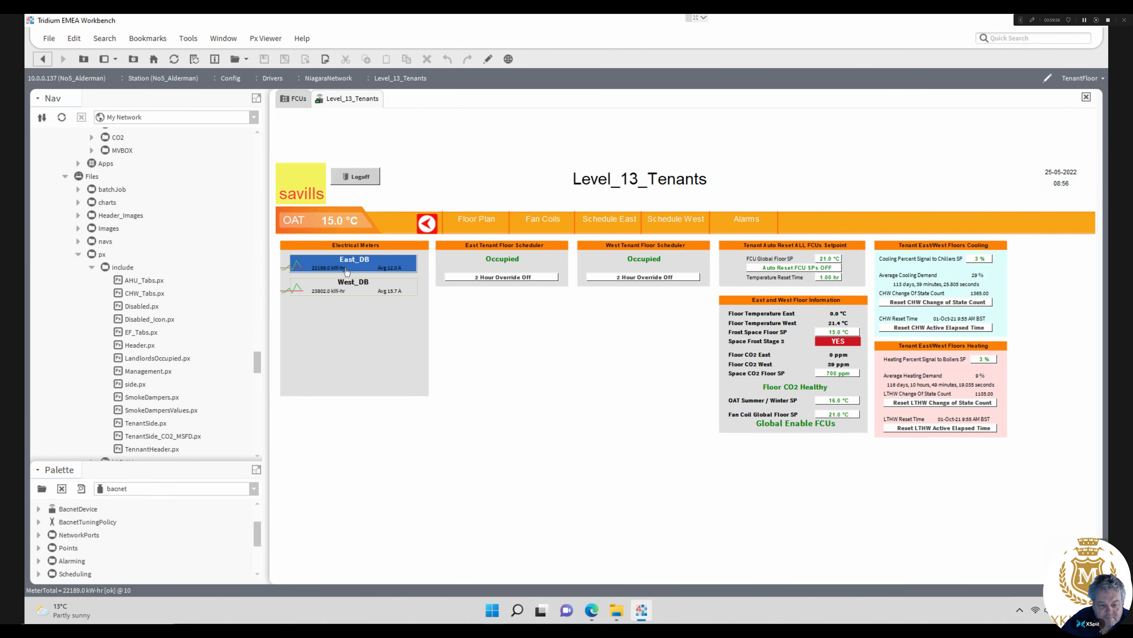
pyautogui.click(359, 265)
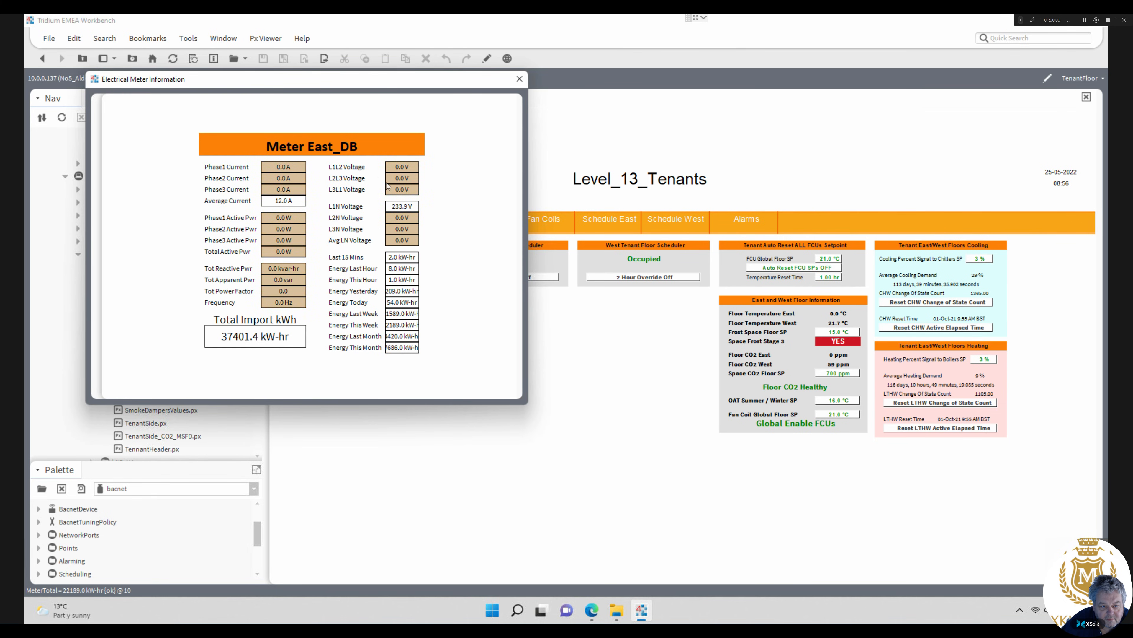
pyautogui.click(520, 80)
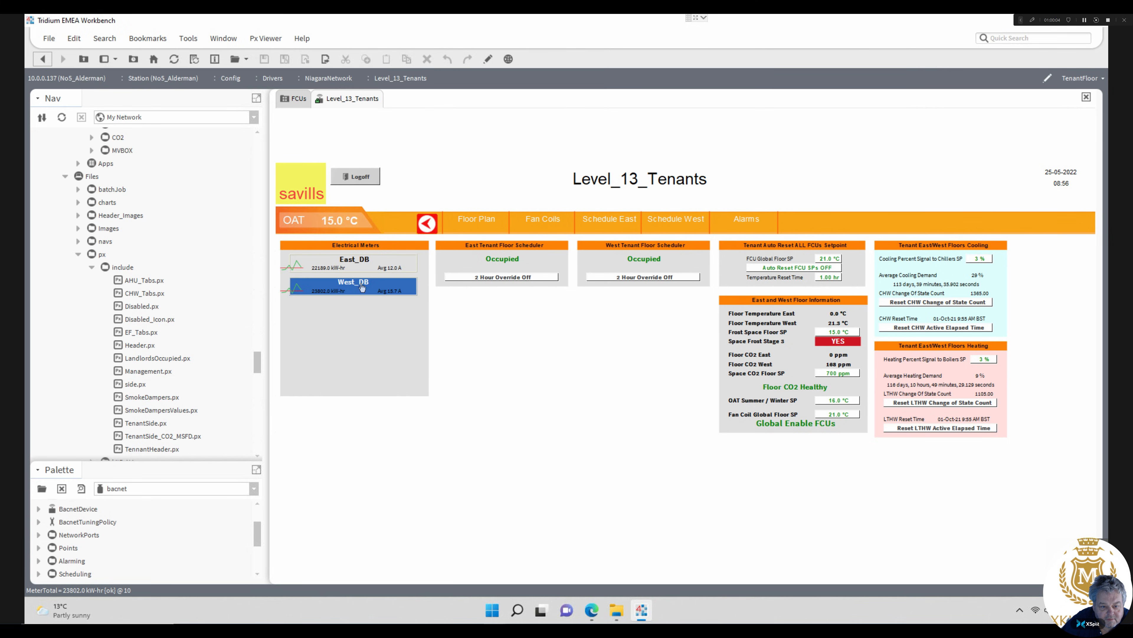
pyautogui.click(362, 286)
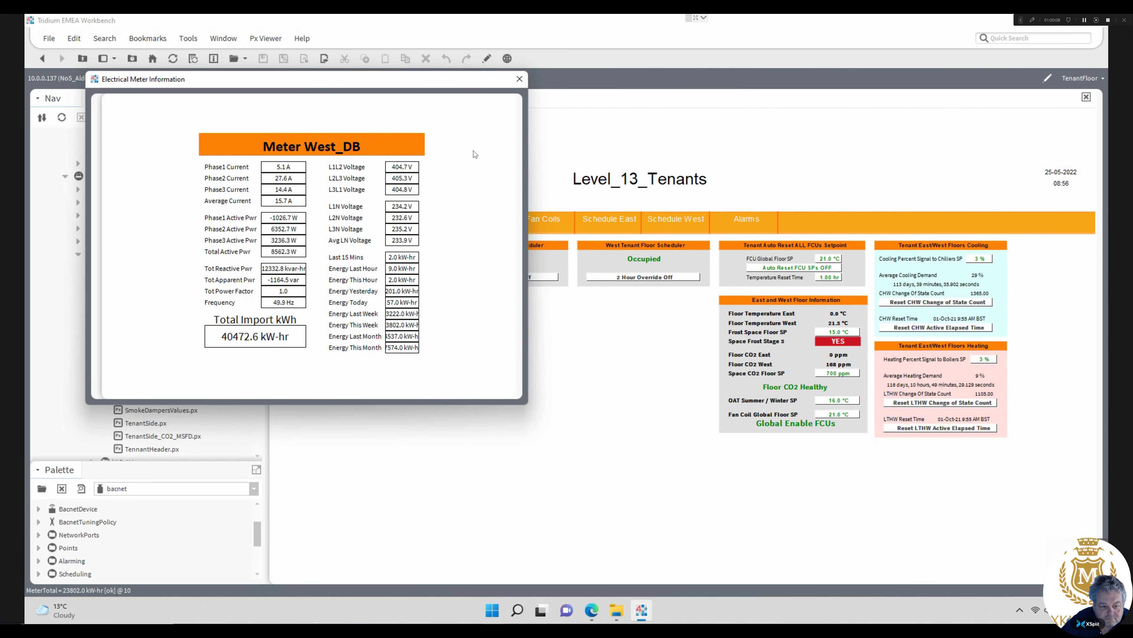
pyautogui.click(521, 80)
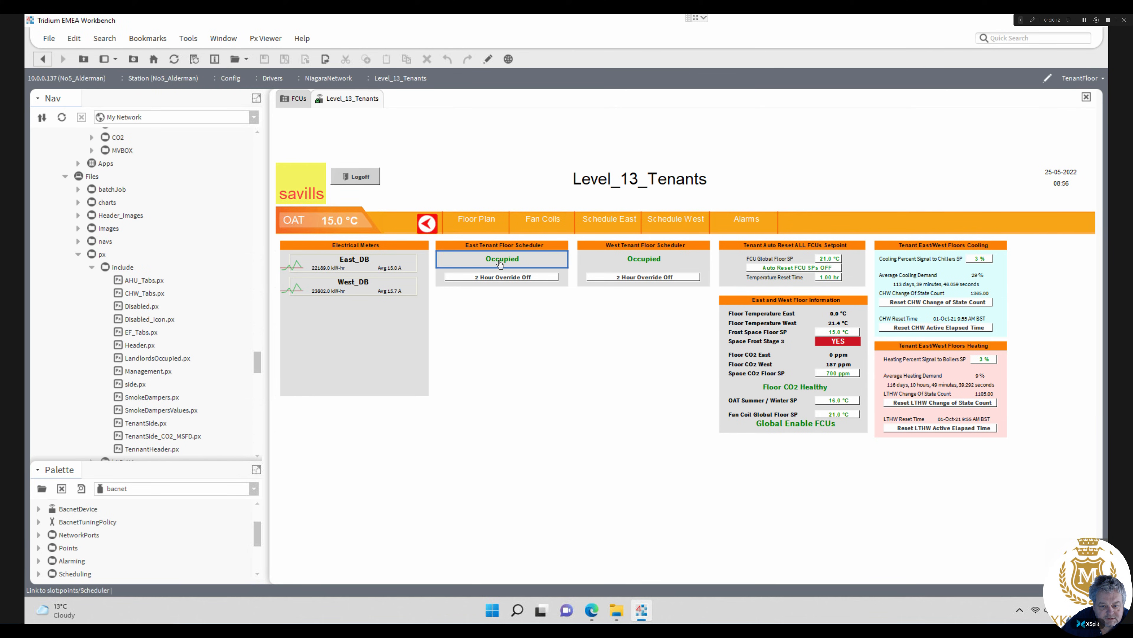
# - Open the TenantFloor page for editing and inspect the hyperlink properties of the East and West Tenant Floor Scheduler labels
pyautogui.click(488, 59)
pyautogui.doubleClick(436, 287)
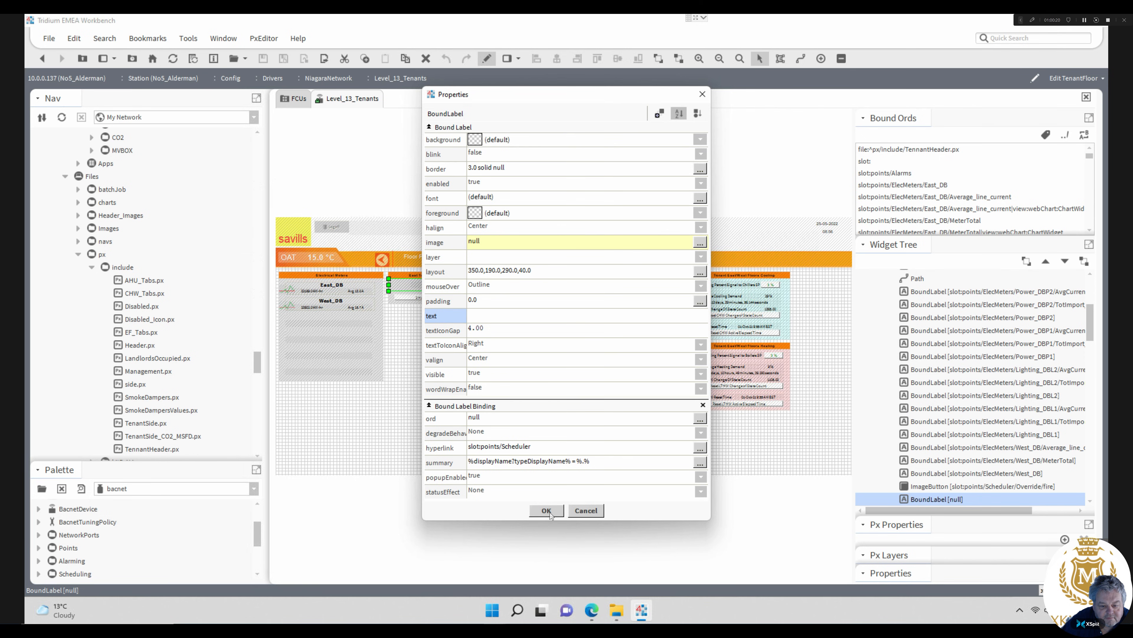
pyautogui.click(546, 510)
pyautogui.doubleClick(524, 286)
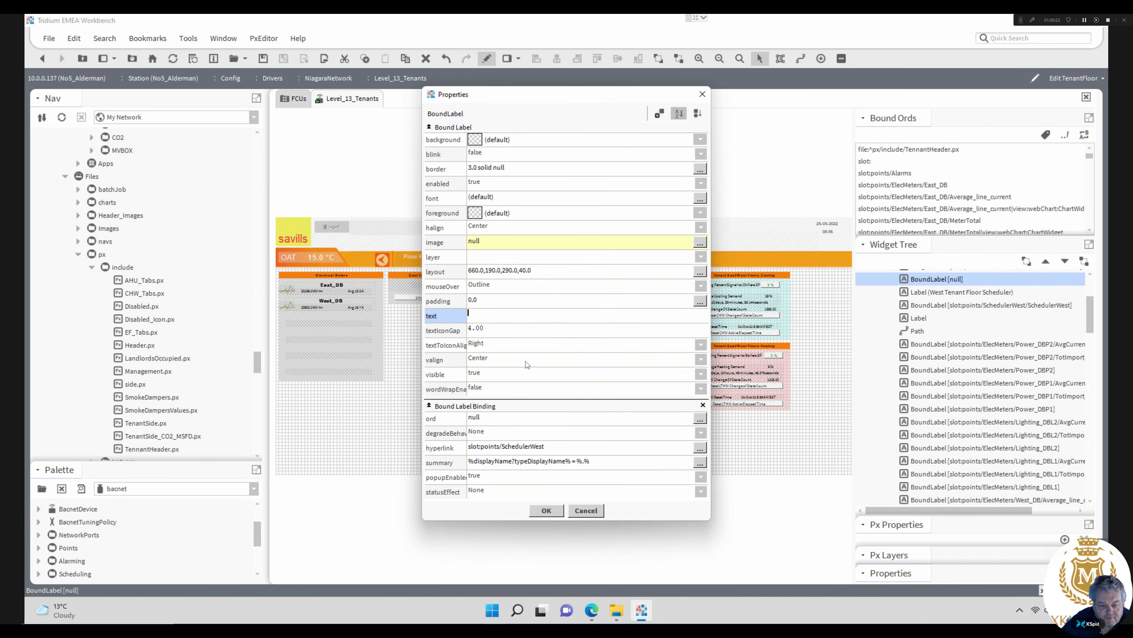
pyautogui.click(546, 511)
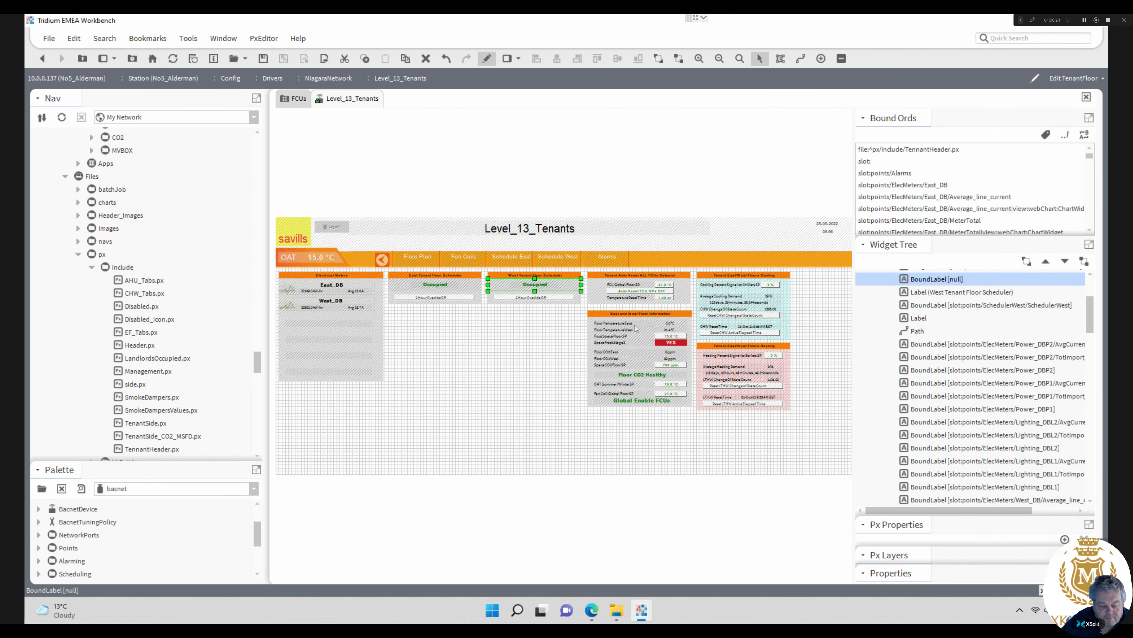
# - Inspect the bindings of the GlobalFloorSP, TempResetTime, AutoResetFCU_Temp and Clg_Percent_SP buttons, and leave edit mode
pyautogui.doubleClick(665, 288)
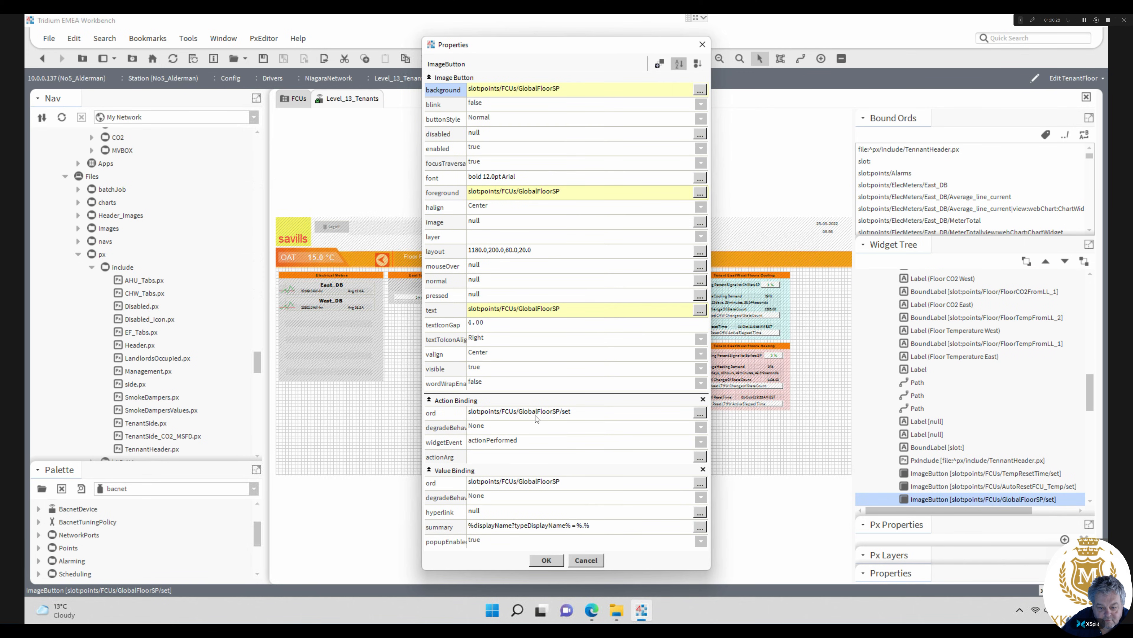
pyautogui.click(547, 560)
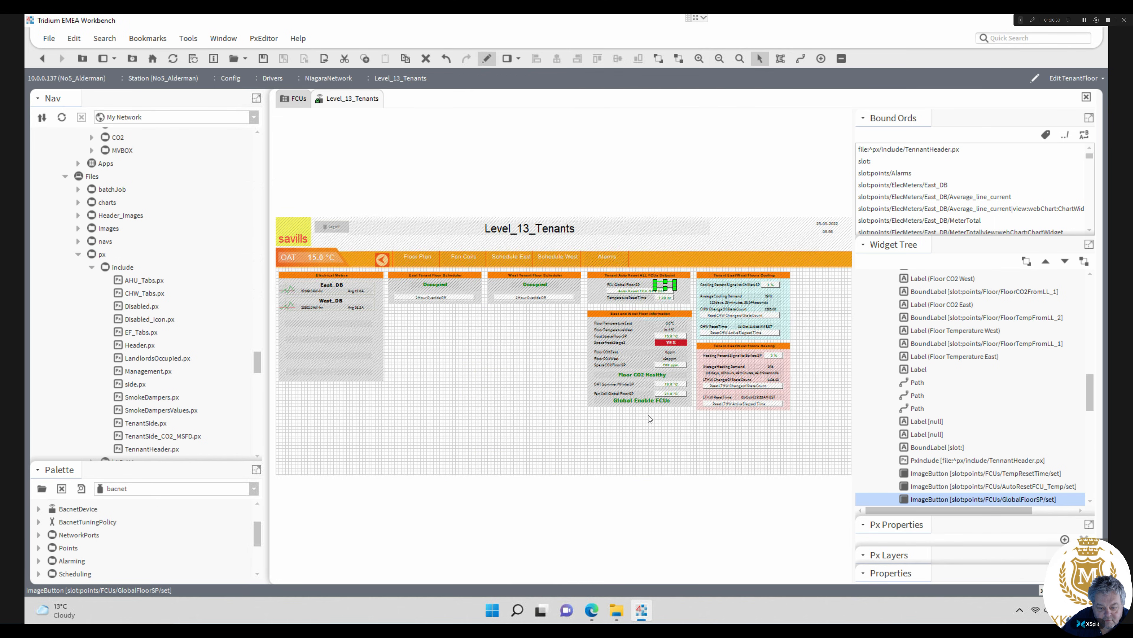
pyautogui.doubleClick(666, 299)
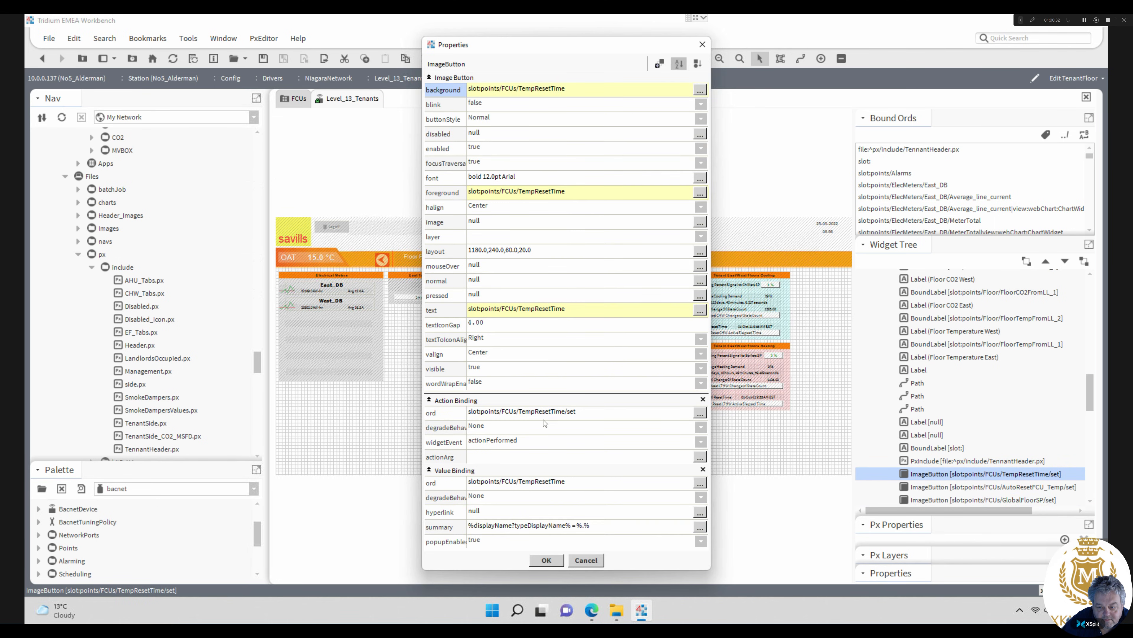
pyautogui.click(546, 560)
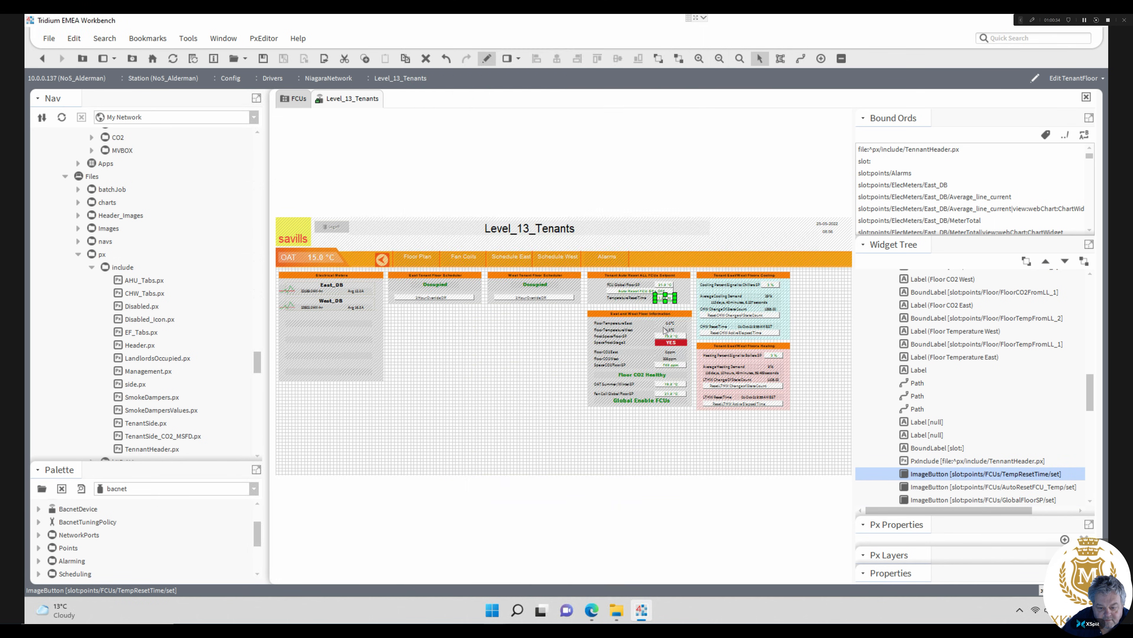
pyautogui.doubleClick(650, 291)
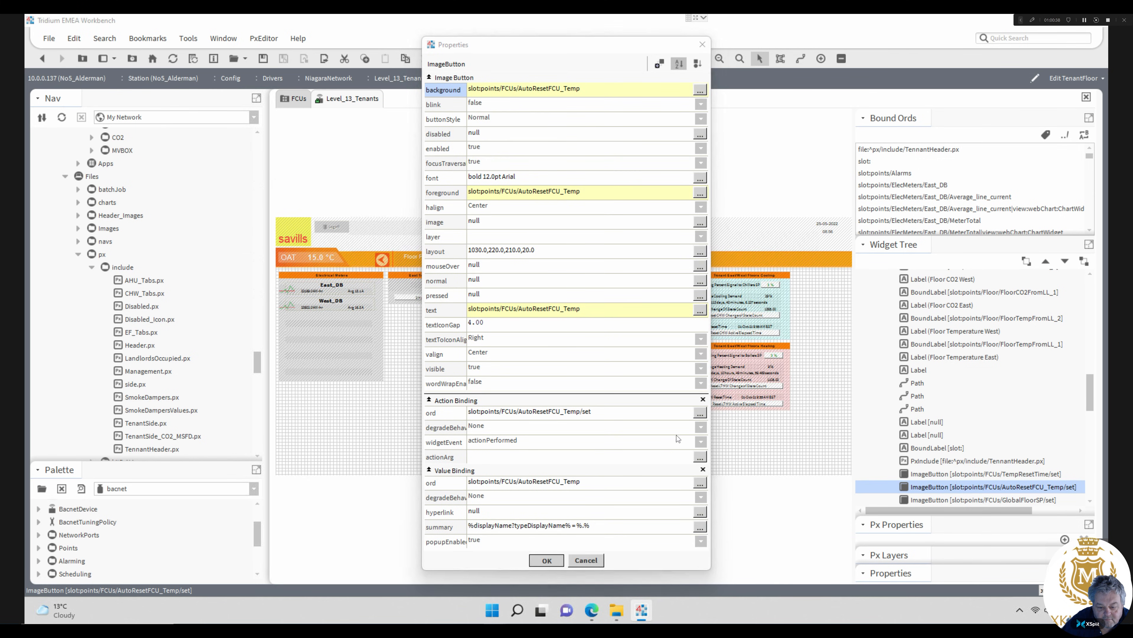
pyautogui.click(546, 561)
pyautogui.doubleClick(772, 284)
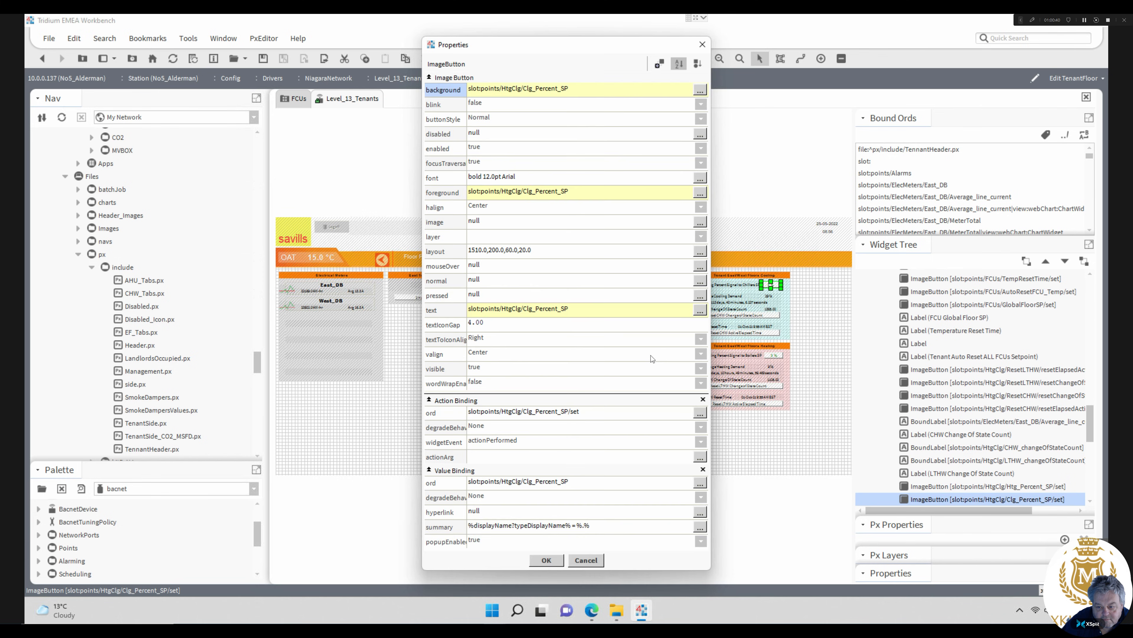
pyautogui.click(546, 561)
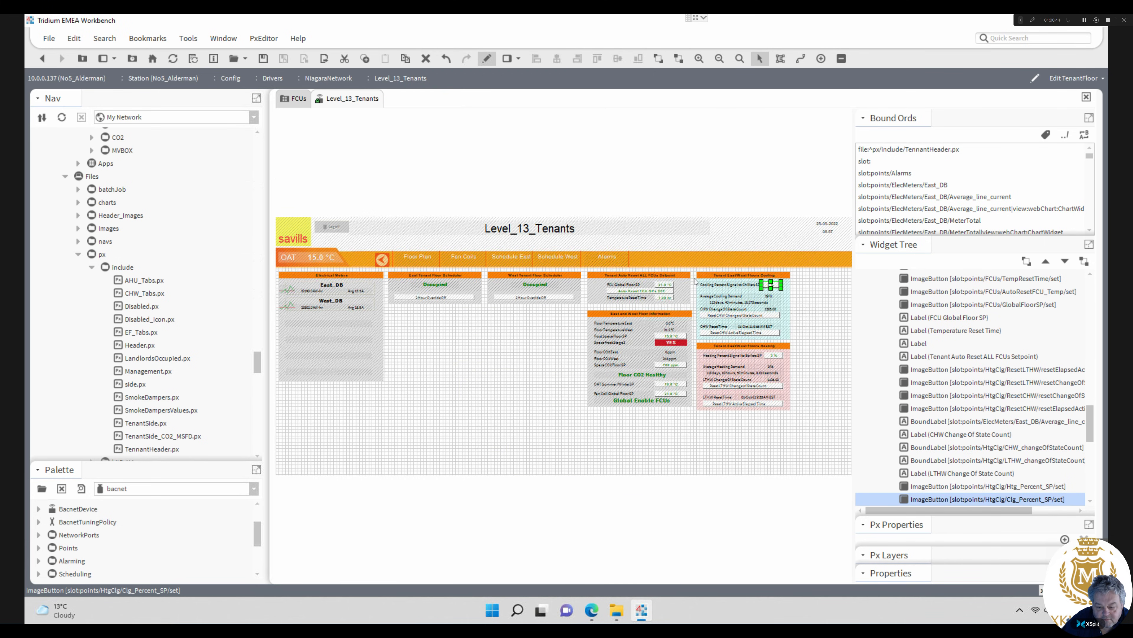
pyautogui.click(487, 60)
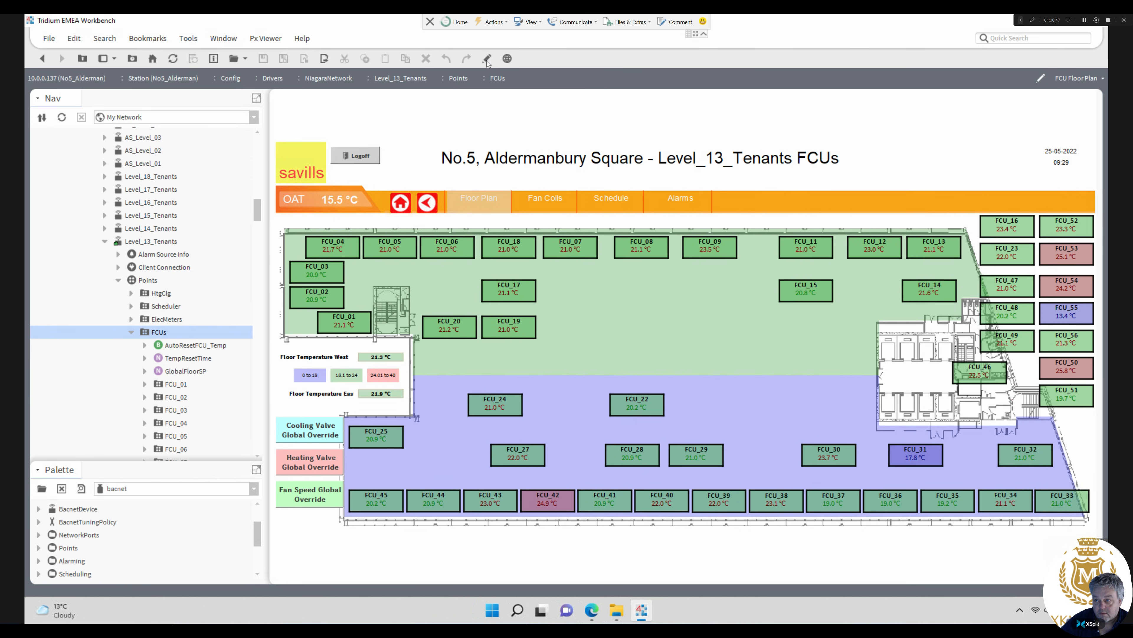
# - Open the FCU Floor Plan for editing, widen the Floor Temperature East label leftward to fit its full text, and return to the live view
pyautogui.click(486, 60)
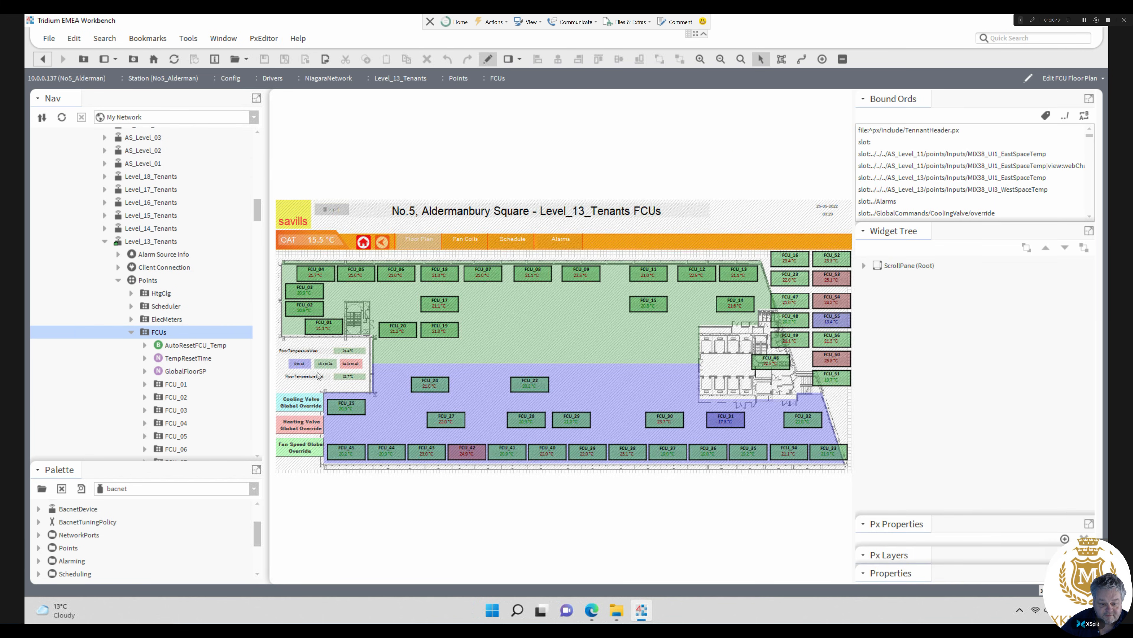
pyautogui.click(298, 377)
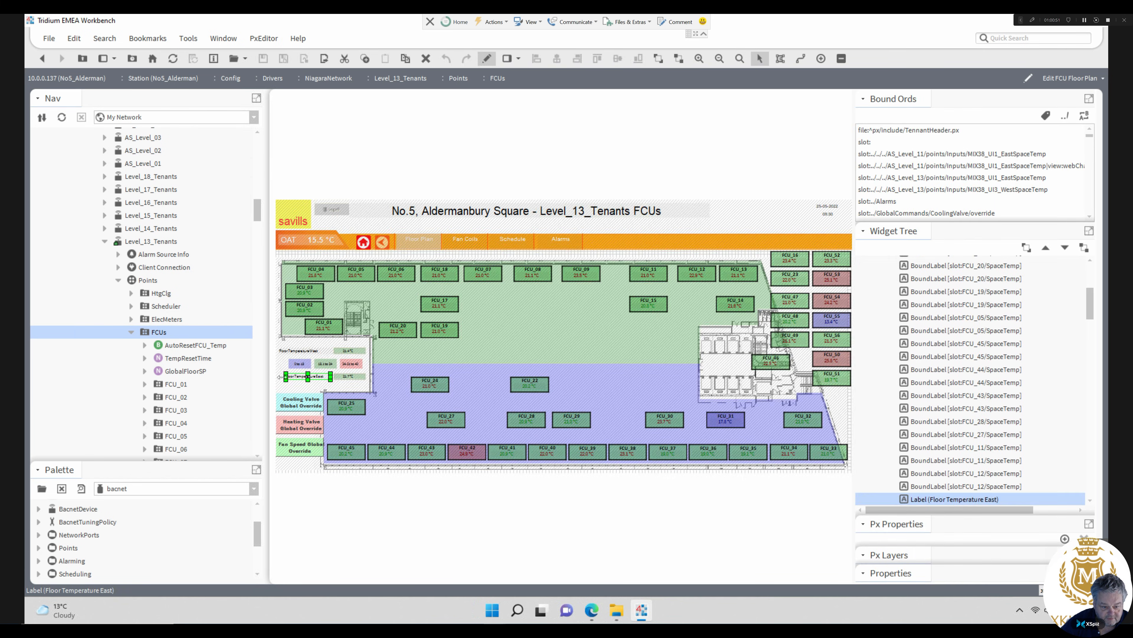
pyautogui.moveTo(275, 377); pyautogui.dragTo(277, 376)
pyautogui.click(488, 60)
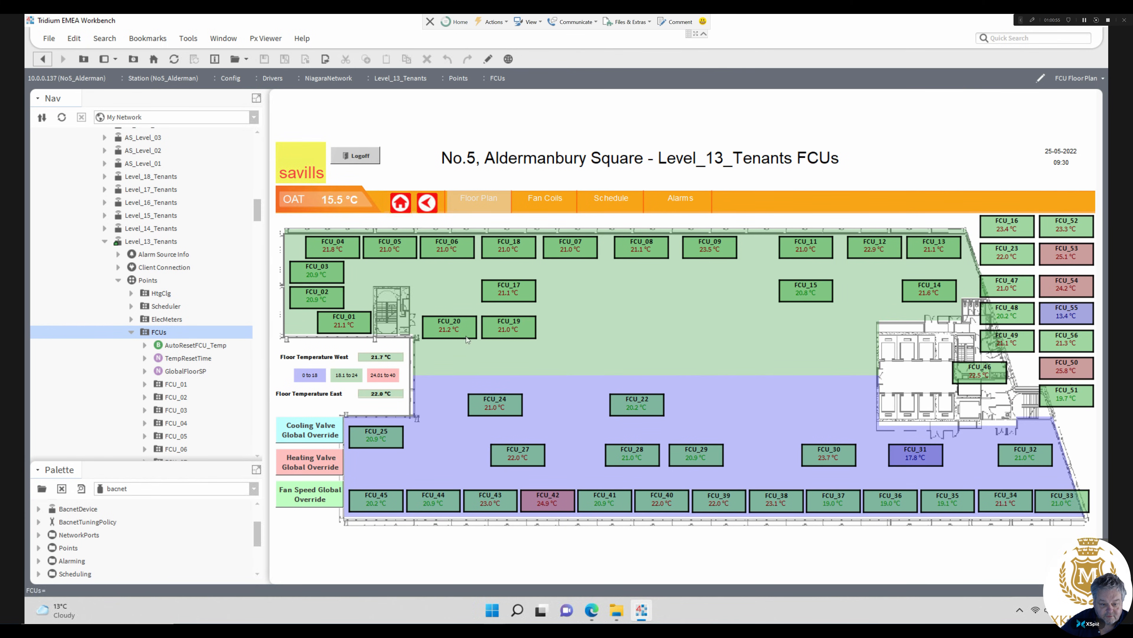
# - Reopen the floor plan for editing, trim the Floor Temperature East label's left edge slightly inward, and return to the live view
pyautogui.click(488, 61)
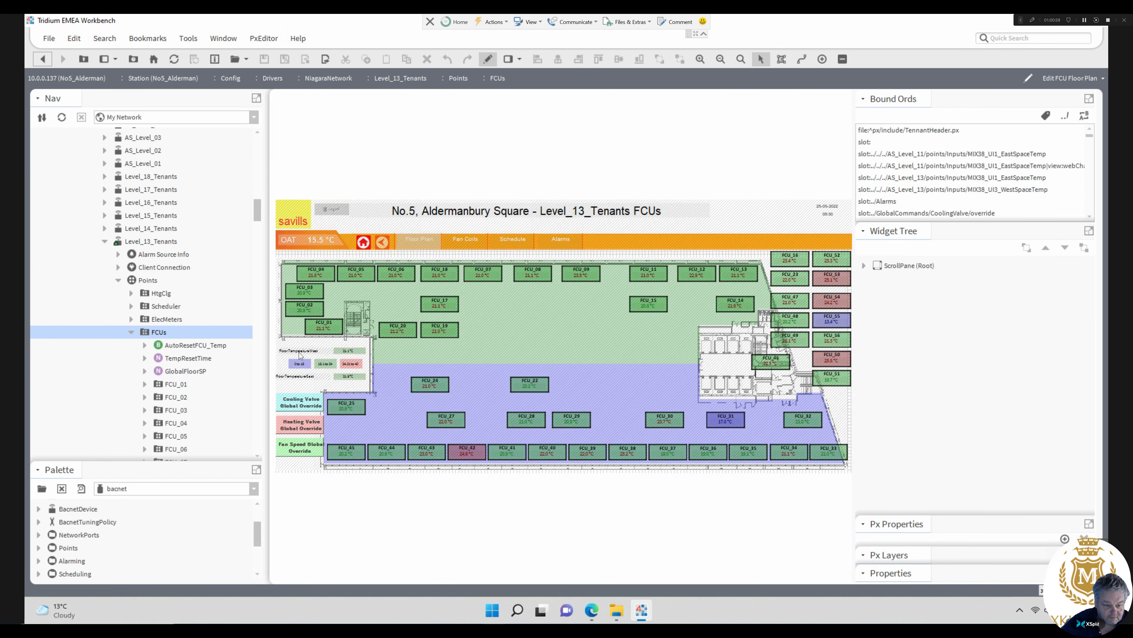
pyautogui.click(286, 378)
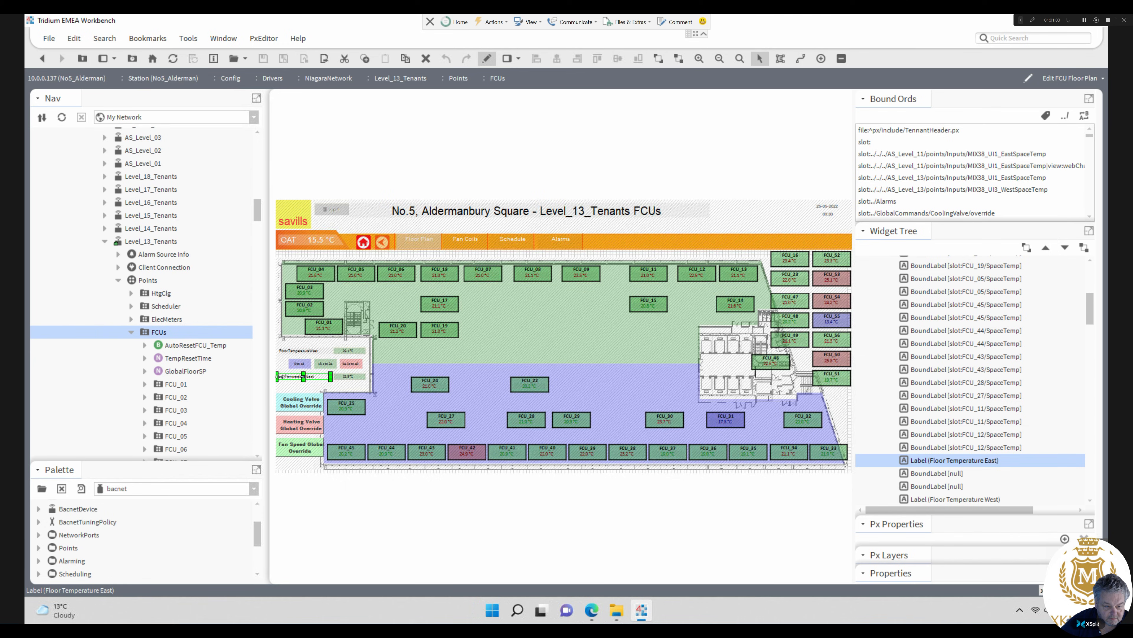
pyautogui.moveTo(278, 376); pyautogui.dragTo(282, 376)
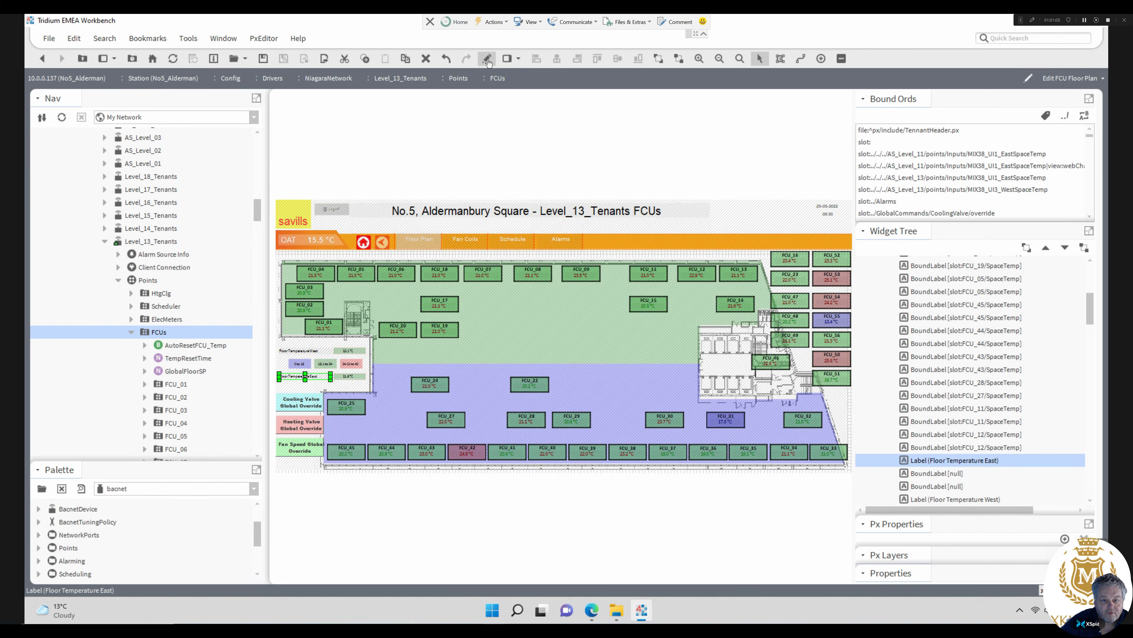
pyautogui.click(488, 60)
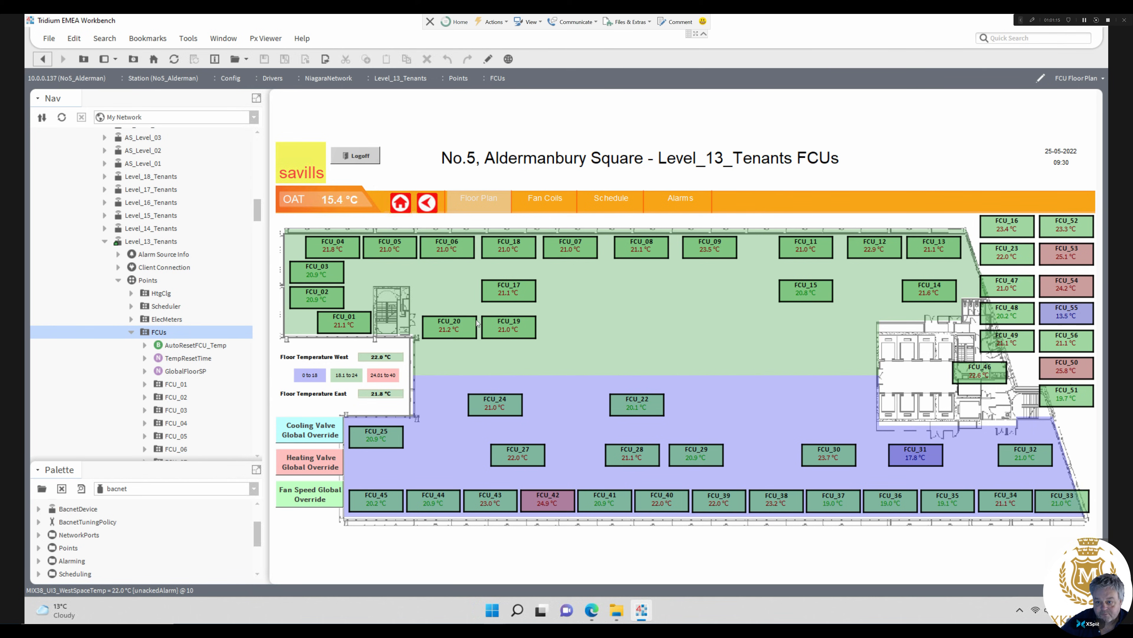
# - Open the FCU_31 unit from its space temperature label on the floor plan
pyautogui.click(920, 460)
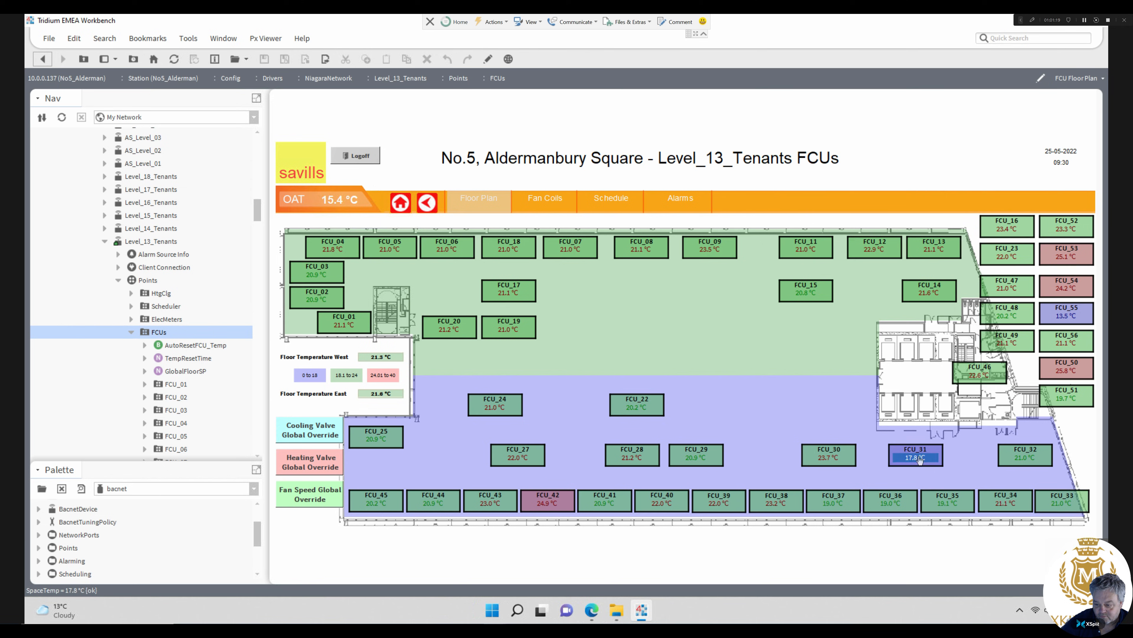